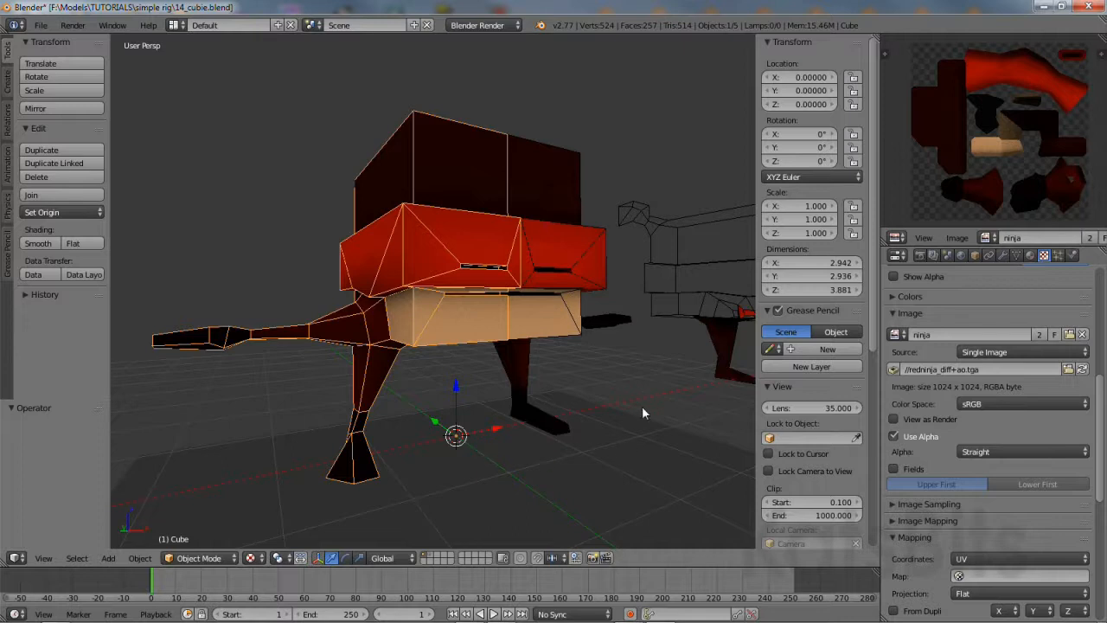
Place the 3D cursor beside the character's foot, and reset its location to 0 on X, Y and Z.
left_click(642, 407)
left_click(301, 427)
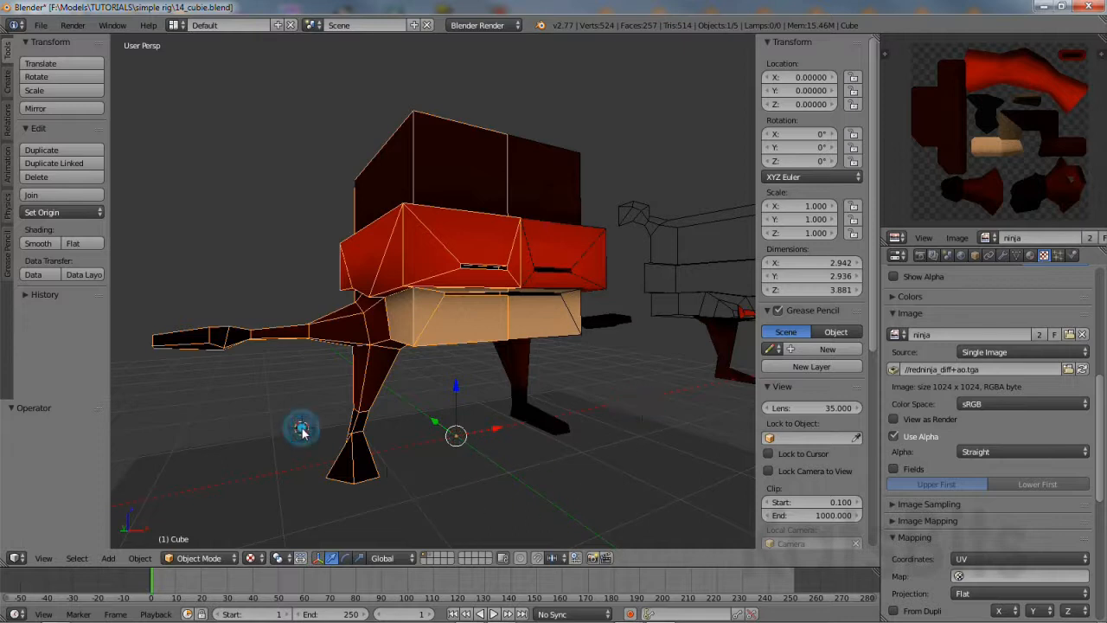
left_click_drag(869, 237, 865, 421)
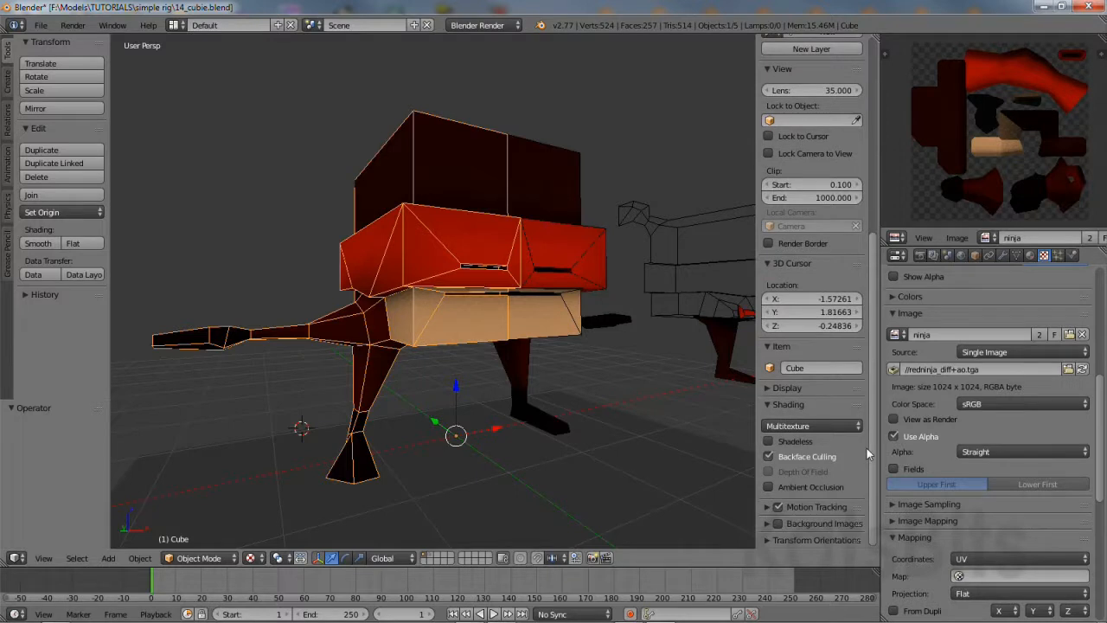
left_click(825, 298)
type("0")
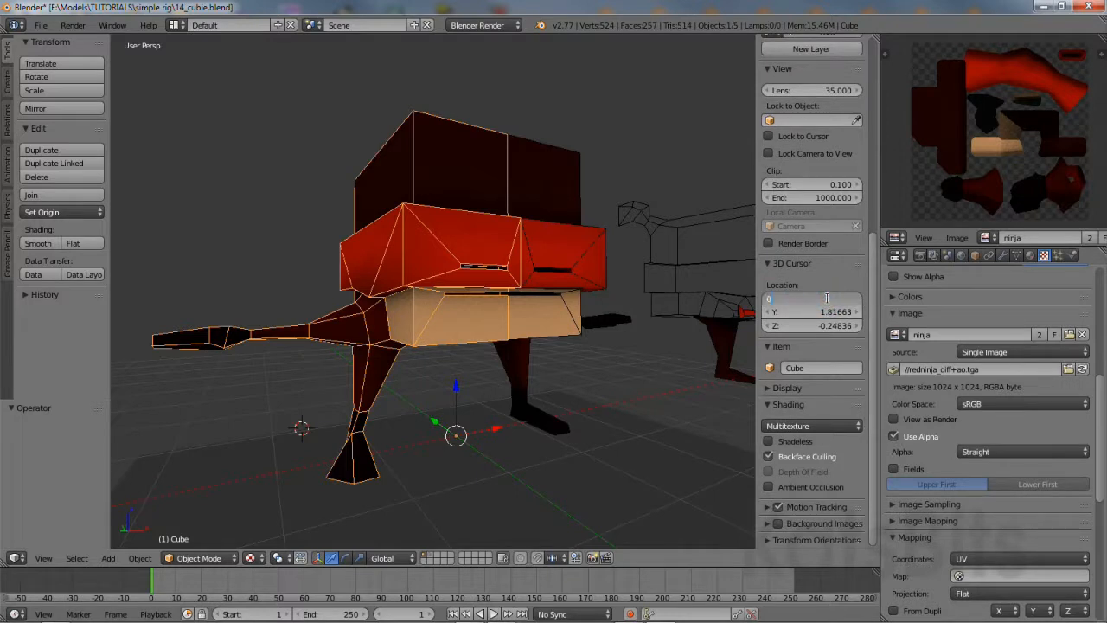
key("Return")
left_click(835, 313)
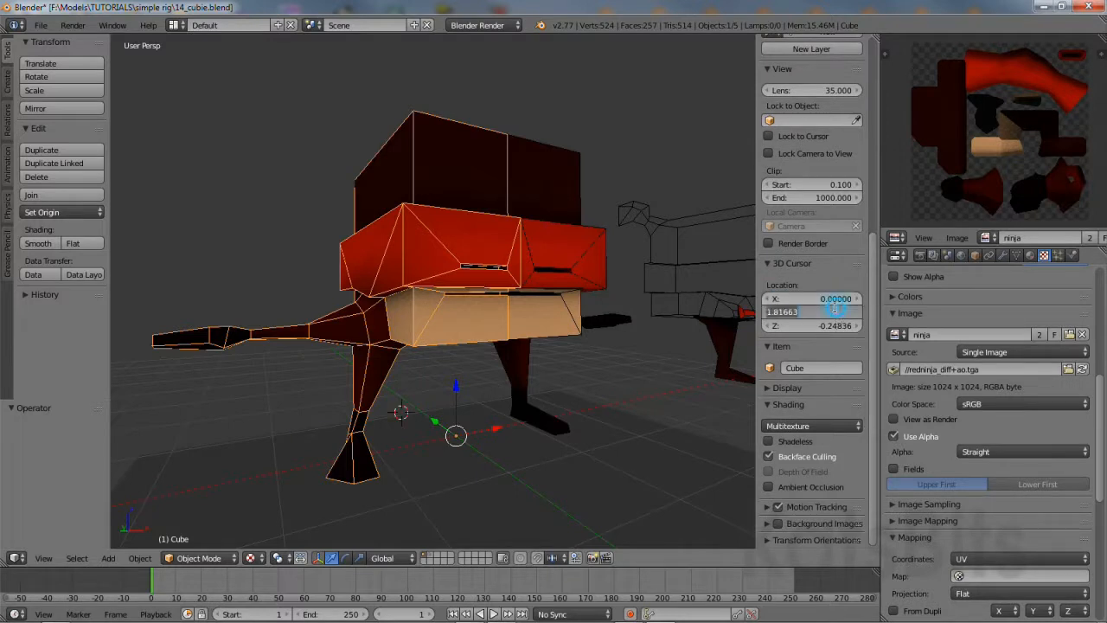
type("0")
key("Return")
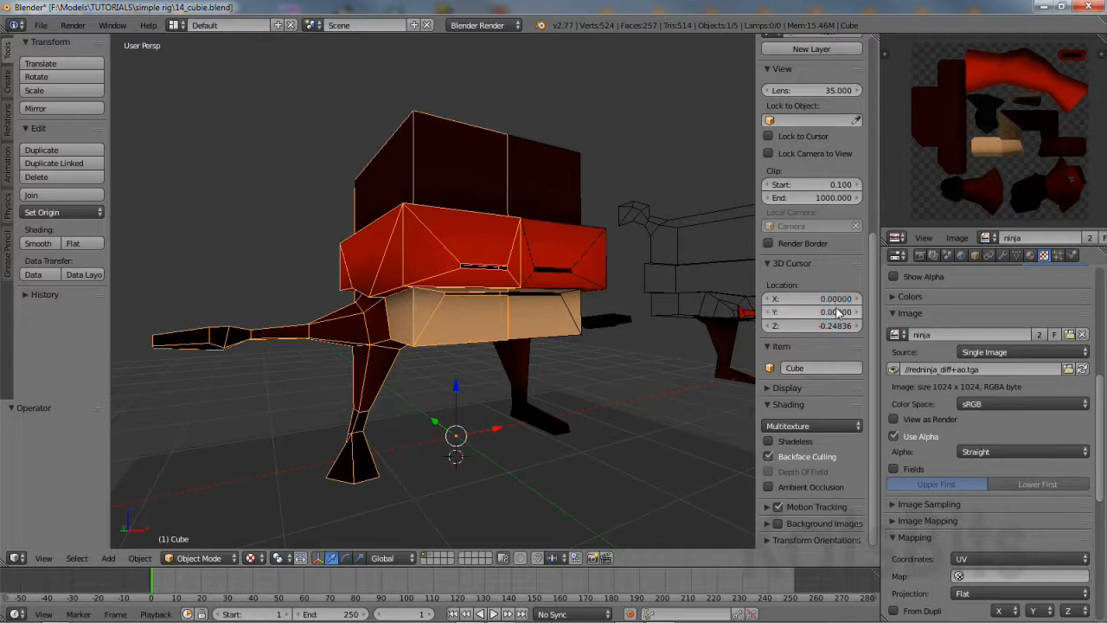
left_click(832, 327)
type("0")
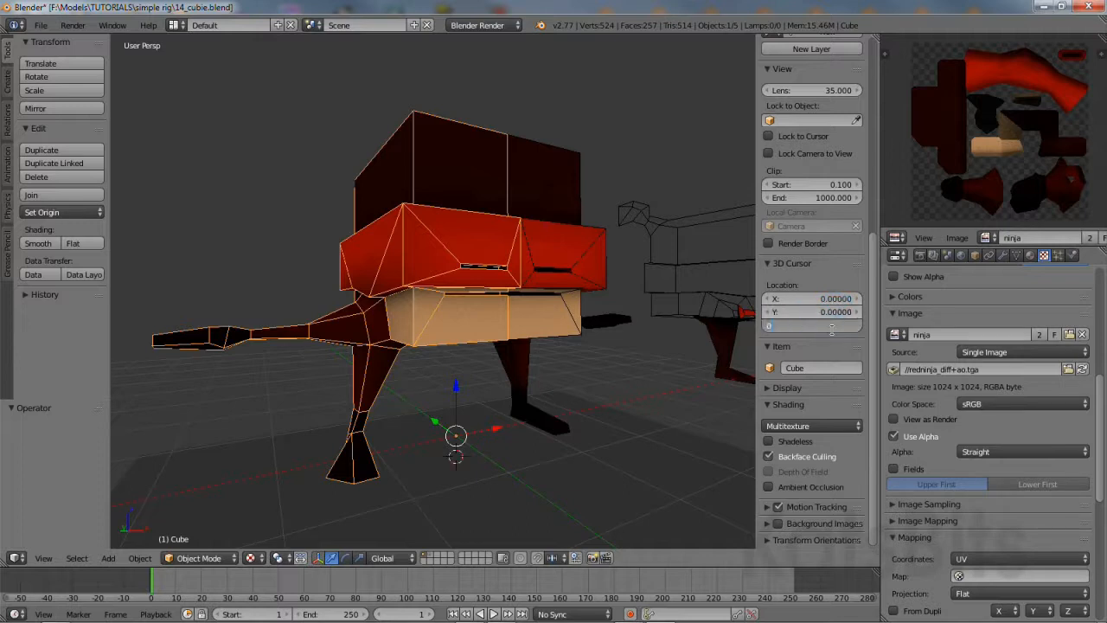
key("Return")
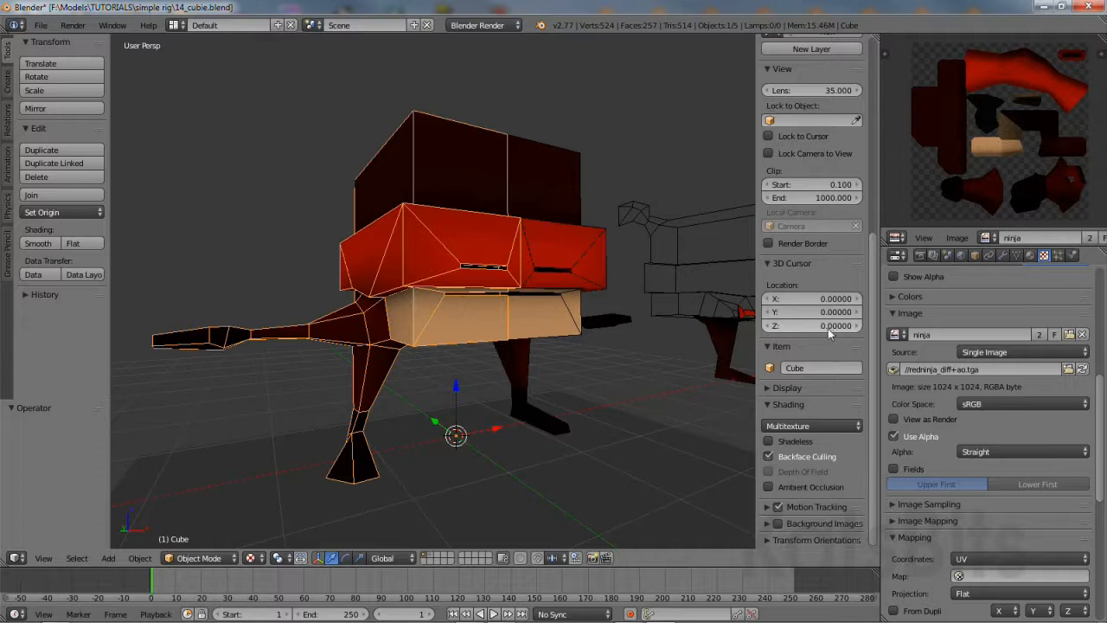
Set the origin of both character halves, Cube and Cube.003, to the 3D cursor.
left_click(91, 211)
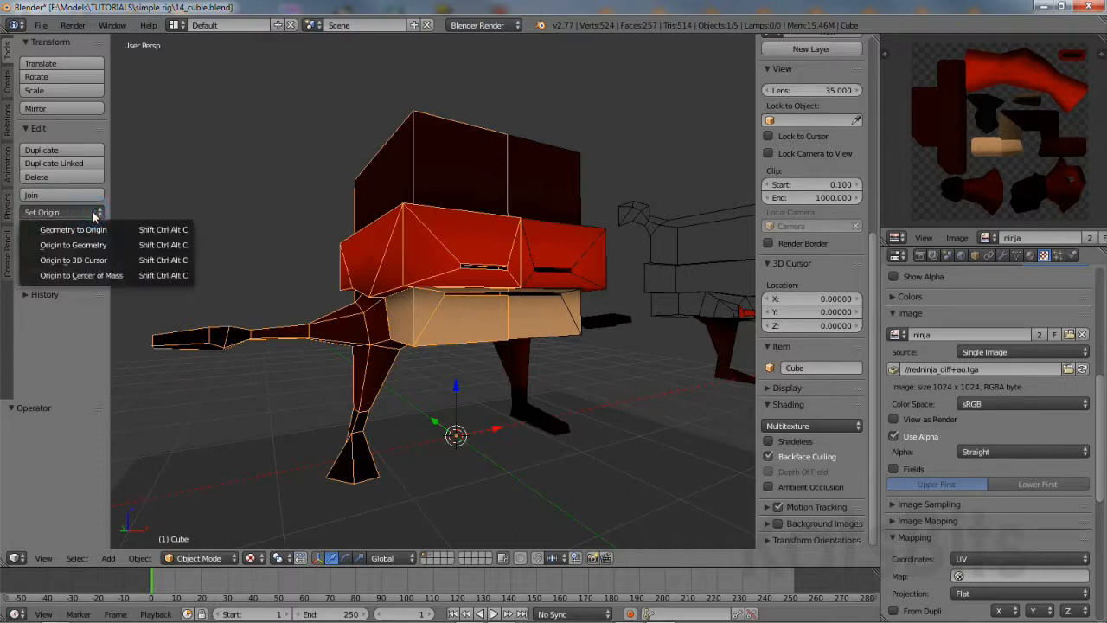
left_click(106, 259)
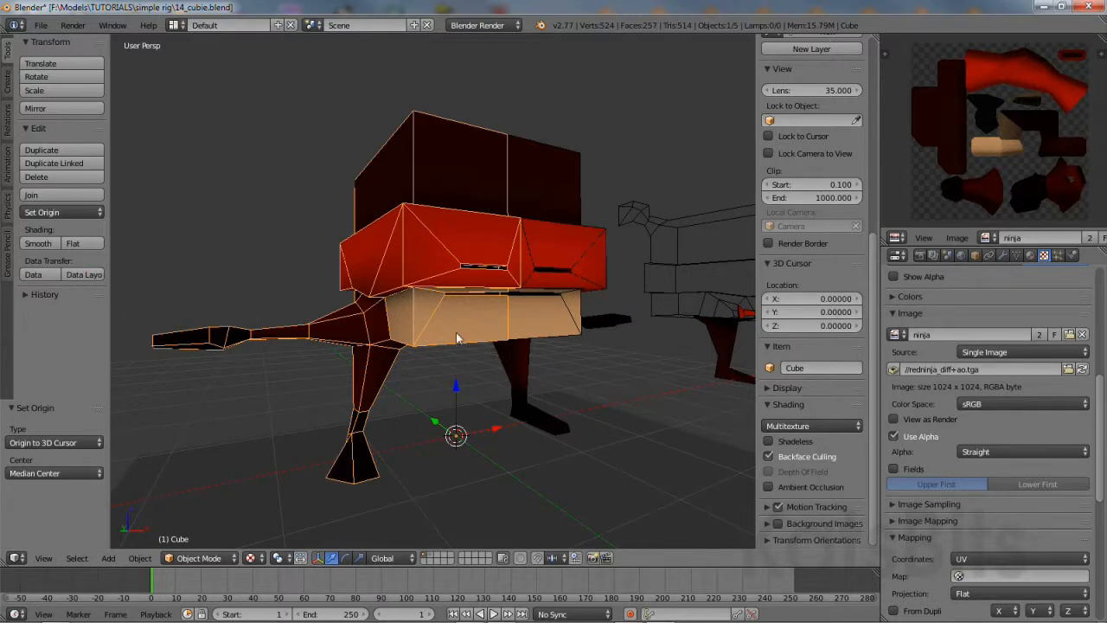
right_click(541, 234)
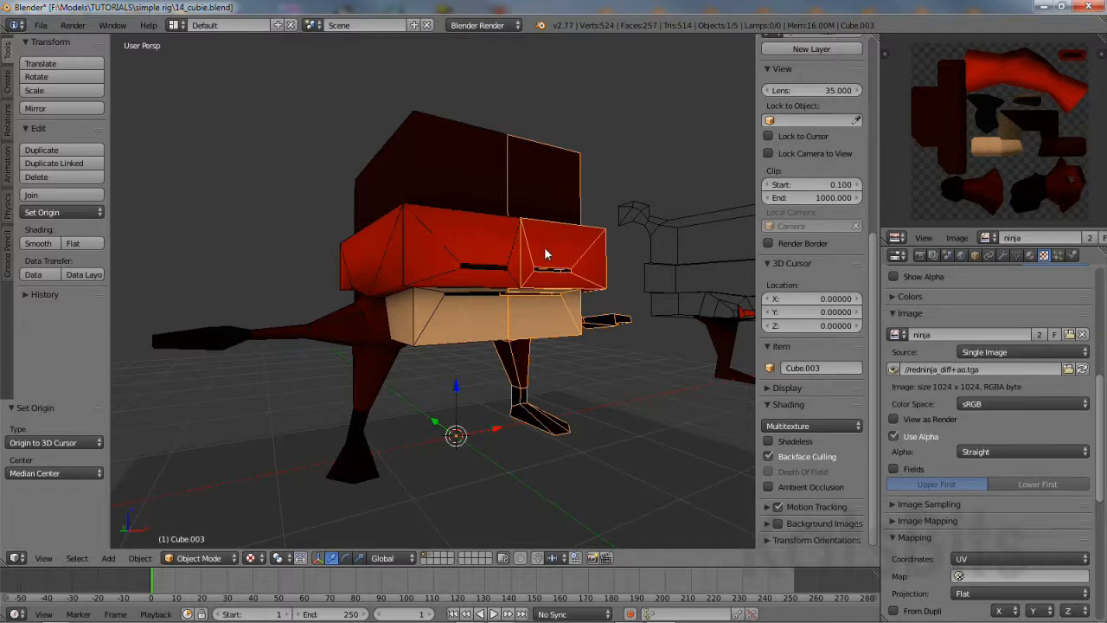
left_click(65, 212)
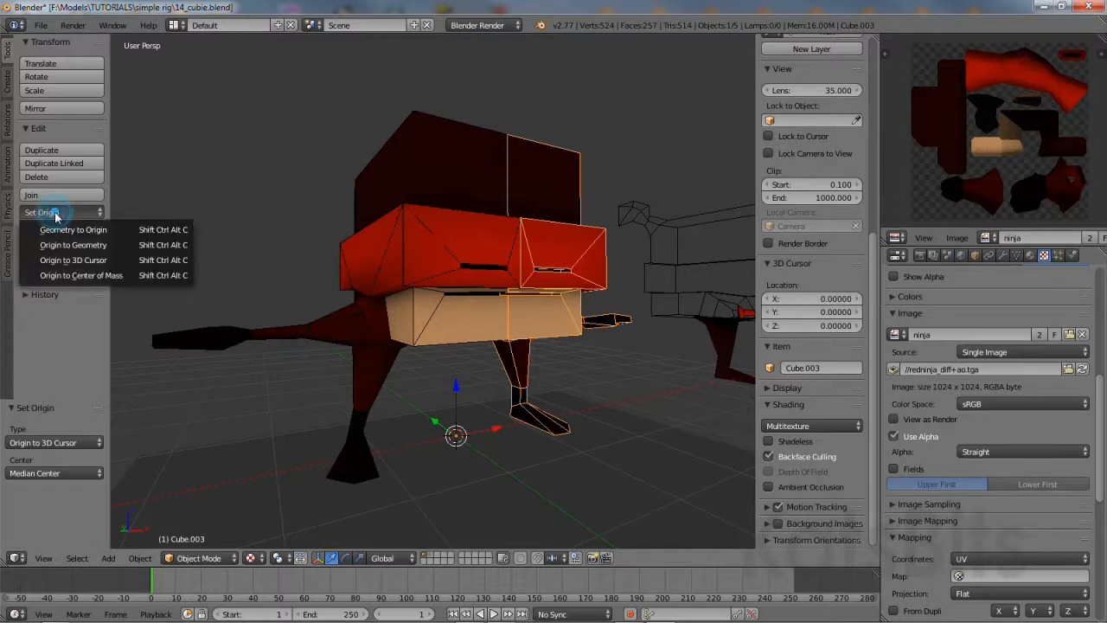
left_click(90, 261)
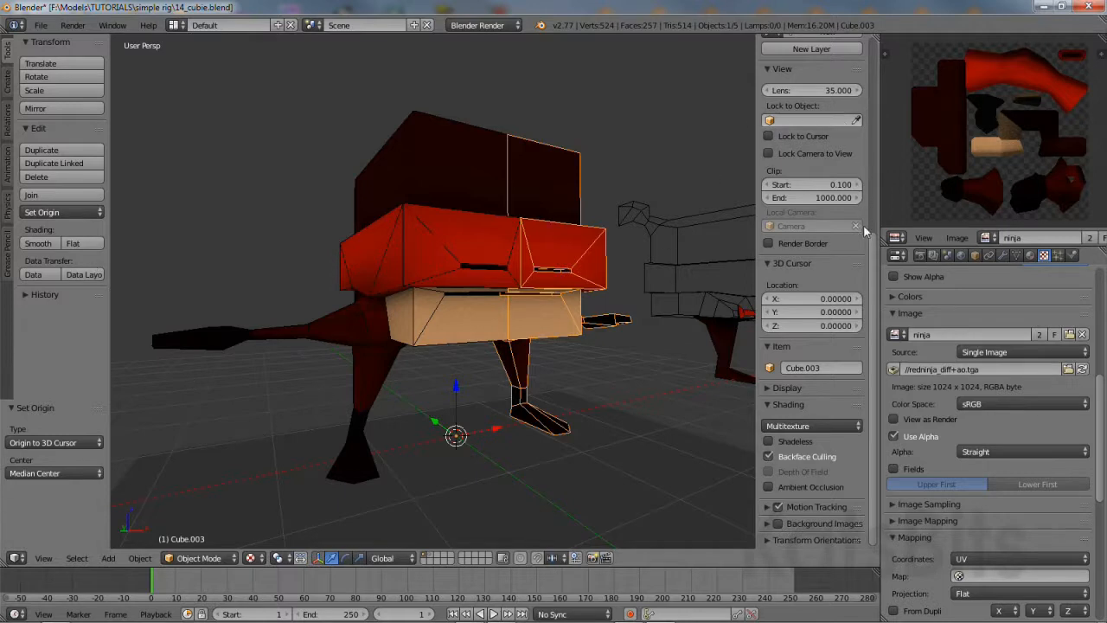
Shift the Cube.003 half to X location 0.04 and return it to 0.
left_click_drag(875, 268, 882, 43)
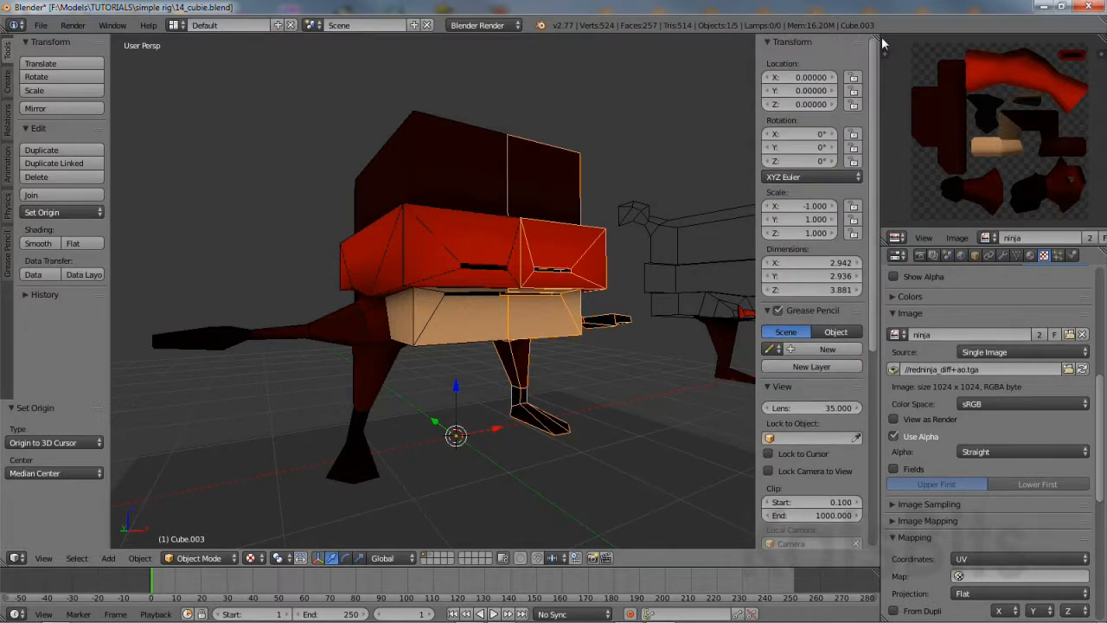
left_click(831, 79)
left_click(831, 80)
left_click(831, 79)
left_click(831, 80)
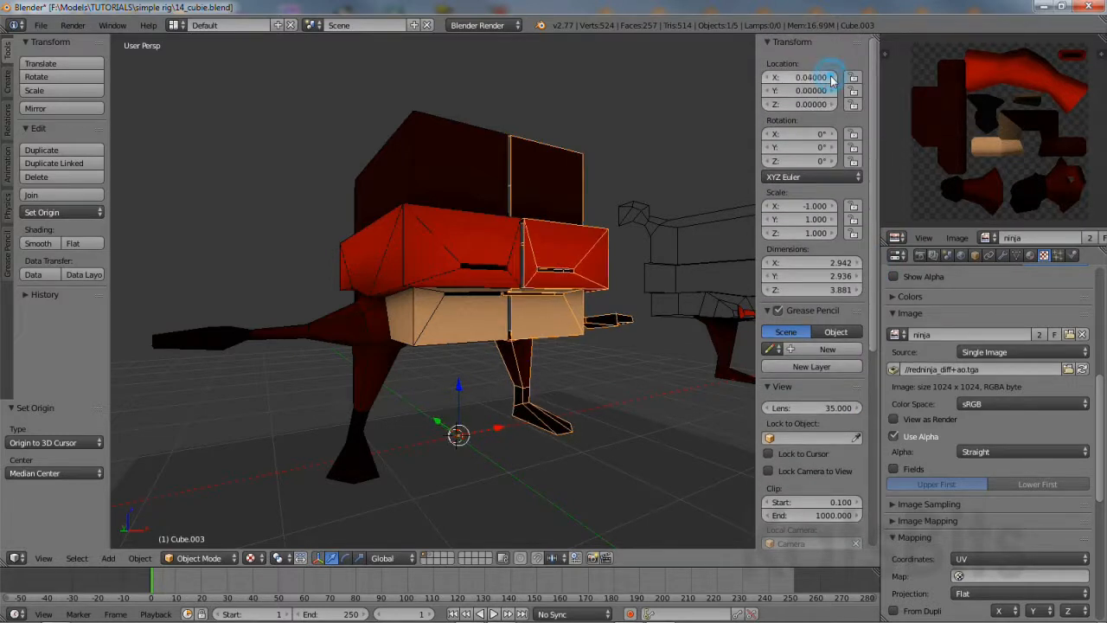
left_click(768, 78)
left_click(768, 78)
left_click(768, 77)
left_click(768, 77)
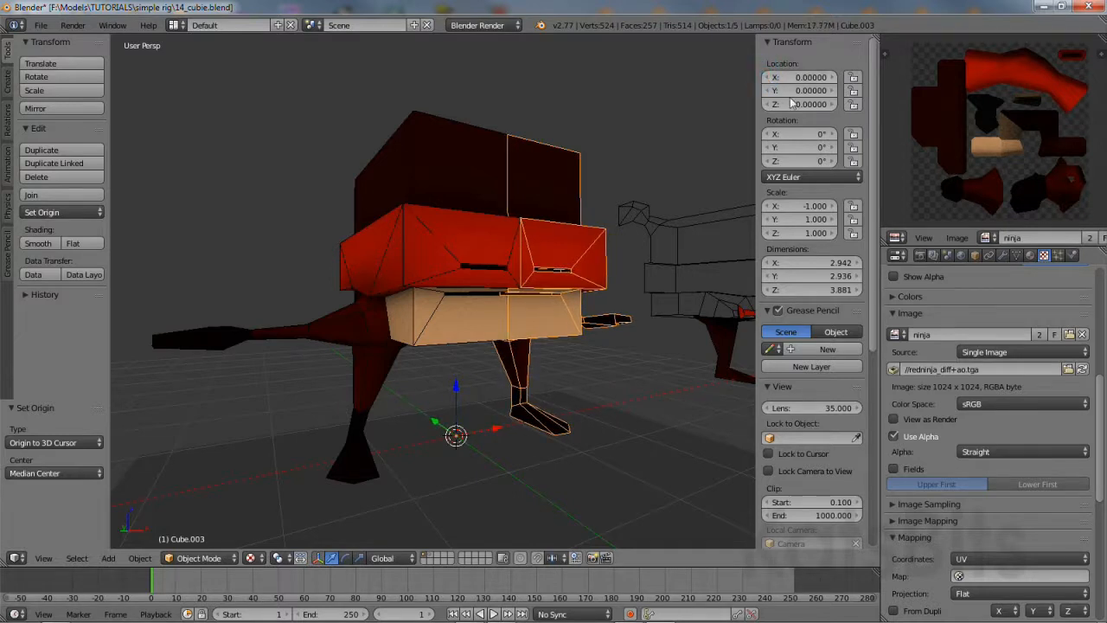
Shift the Cube half to X location 0.03 and return it to 0.
right_click(421, 239)
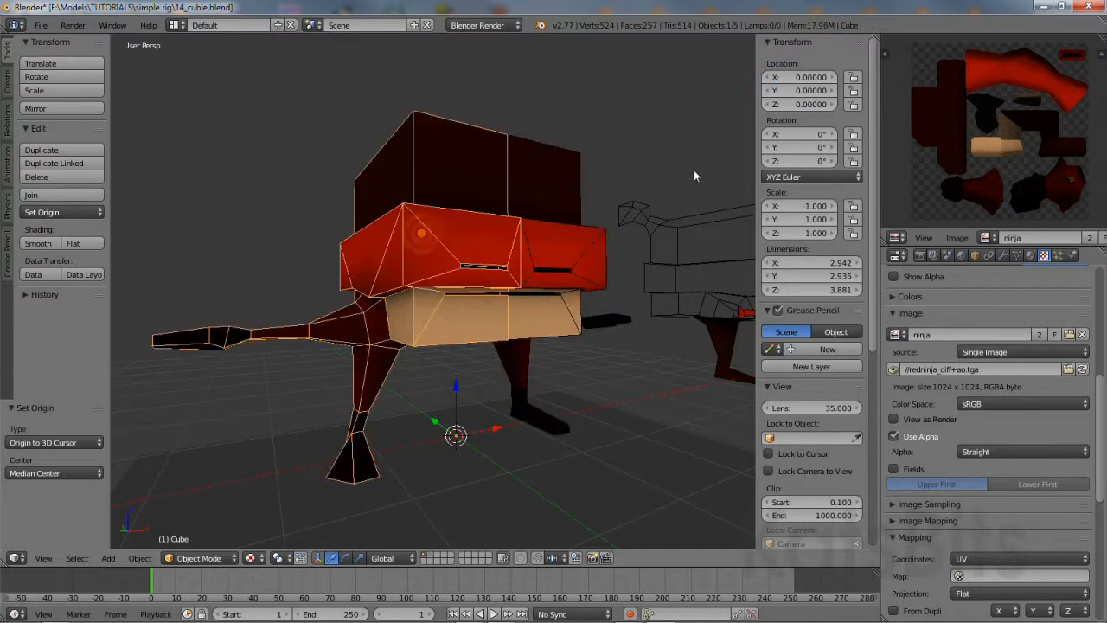
left_click(832, 77)
left_click(832, 77)
left_click(832, 78)
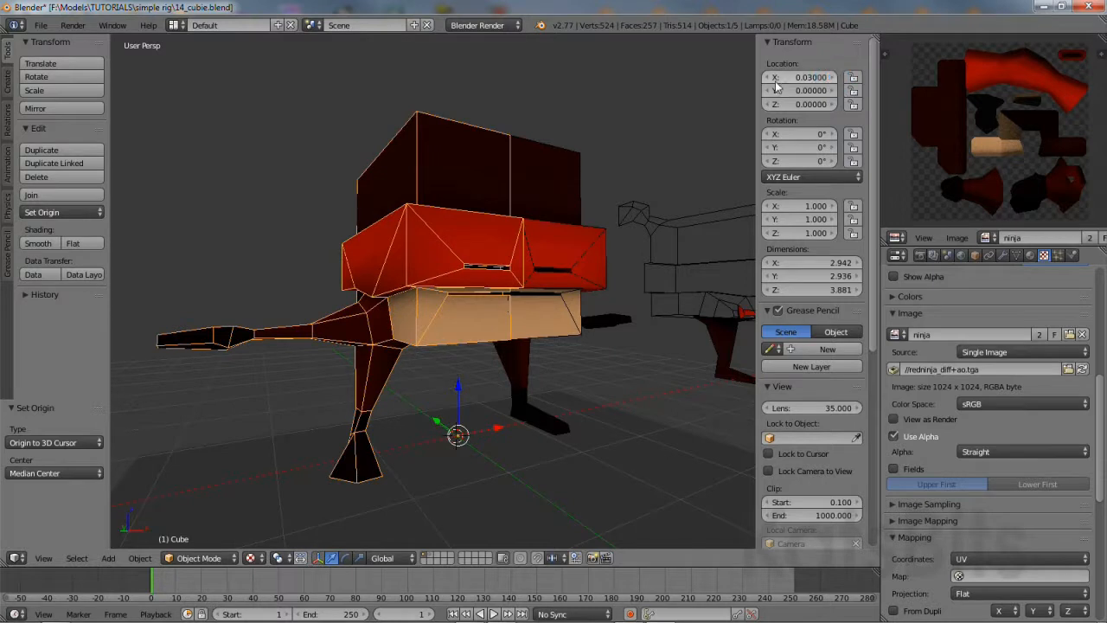
left_click(768, 78)
left_click(768, 78)
left_click(768, 78)
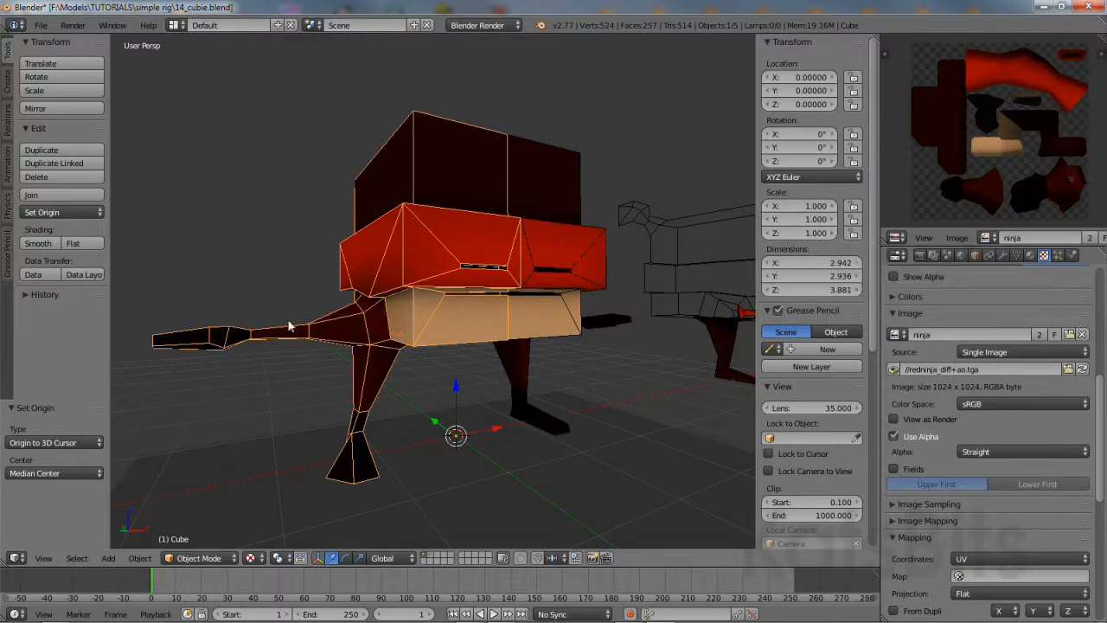
Try to apply rotation and scale to the Cube half of the character.
left_click(137, 559)
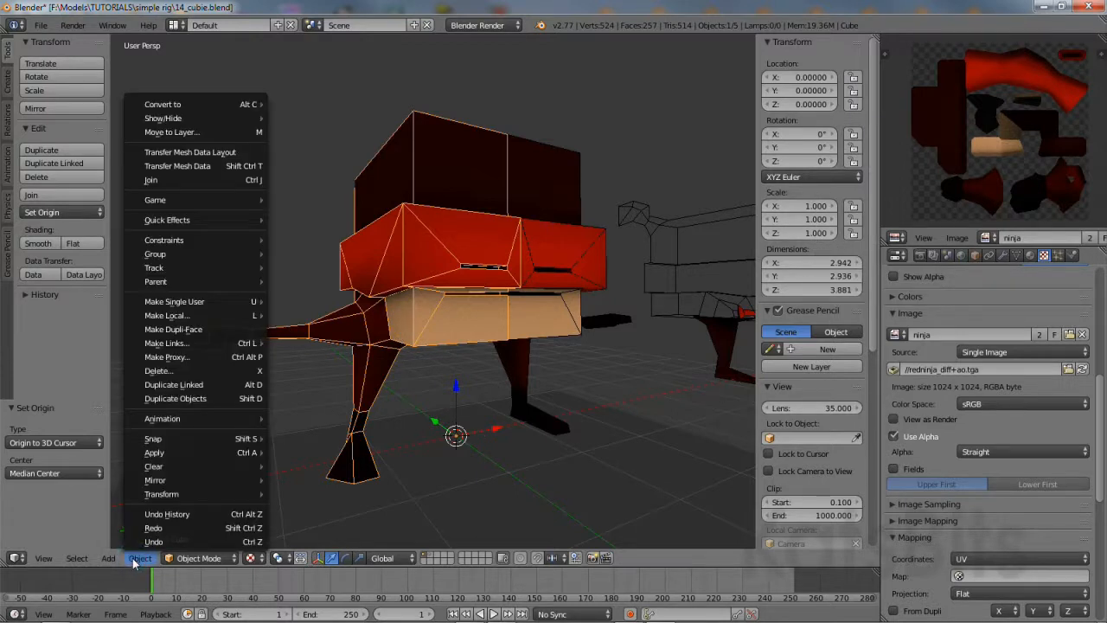
mouse_move(156, 452)
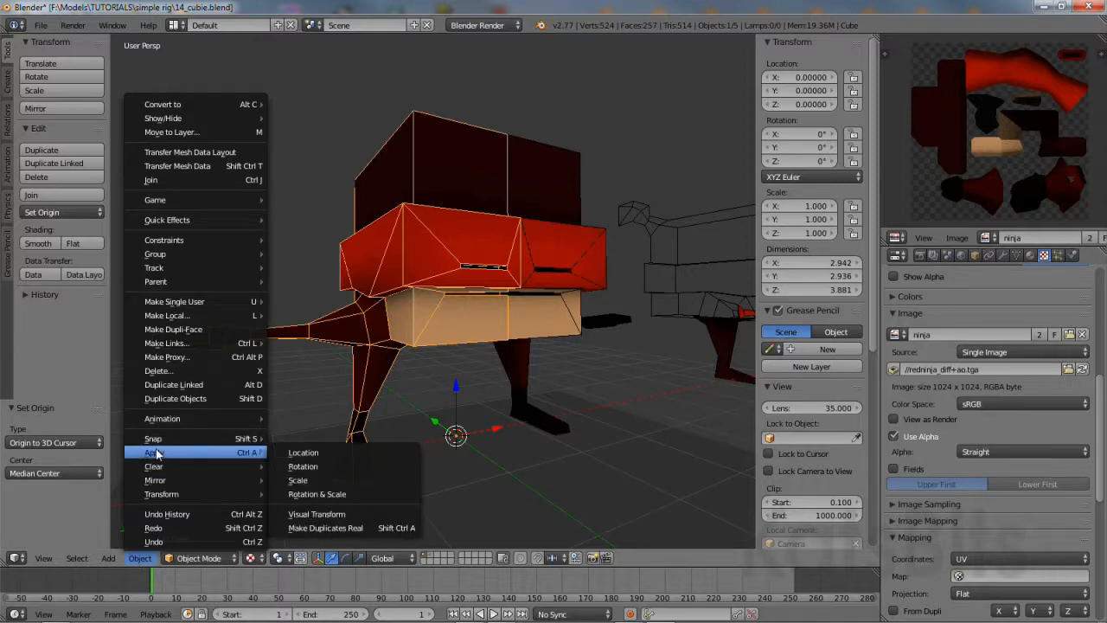
left_click(330, 495)
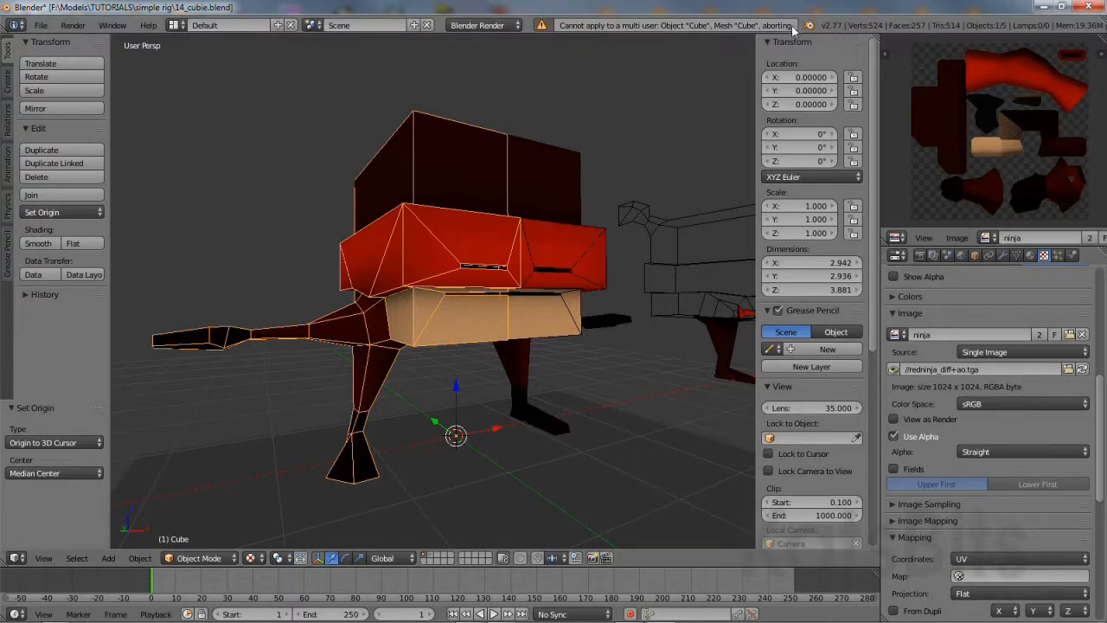
Make the Cube.003 half single-user for Object & Data, limited to the selected objects.
right_click(557, 240)
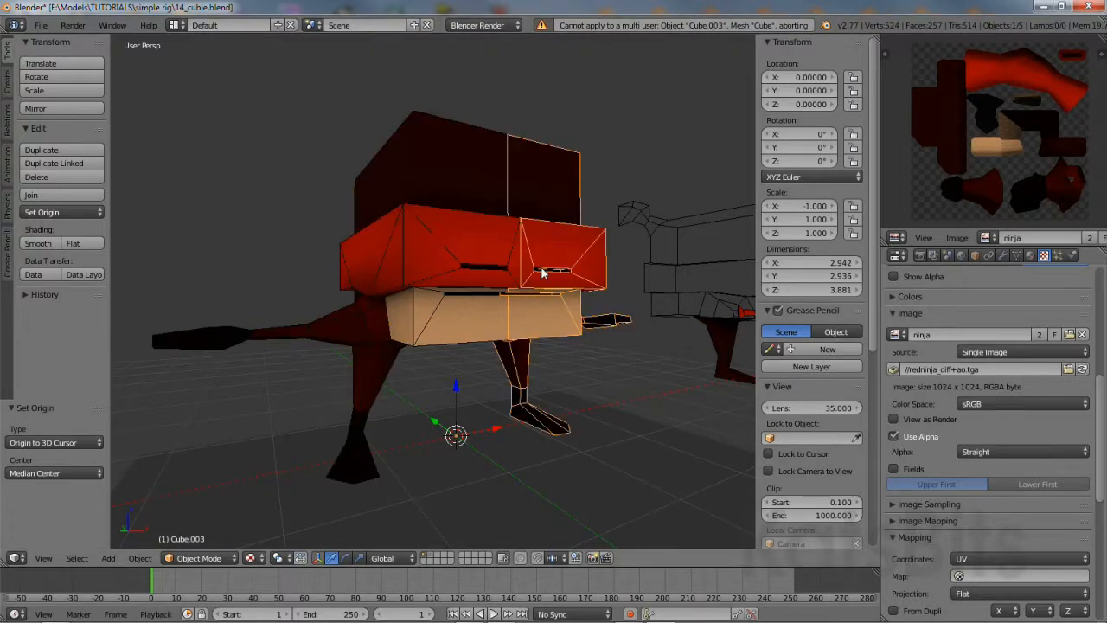
left_click(139, 557)
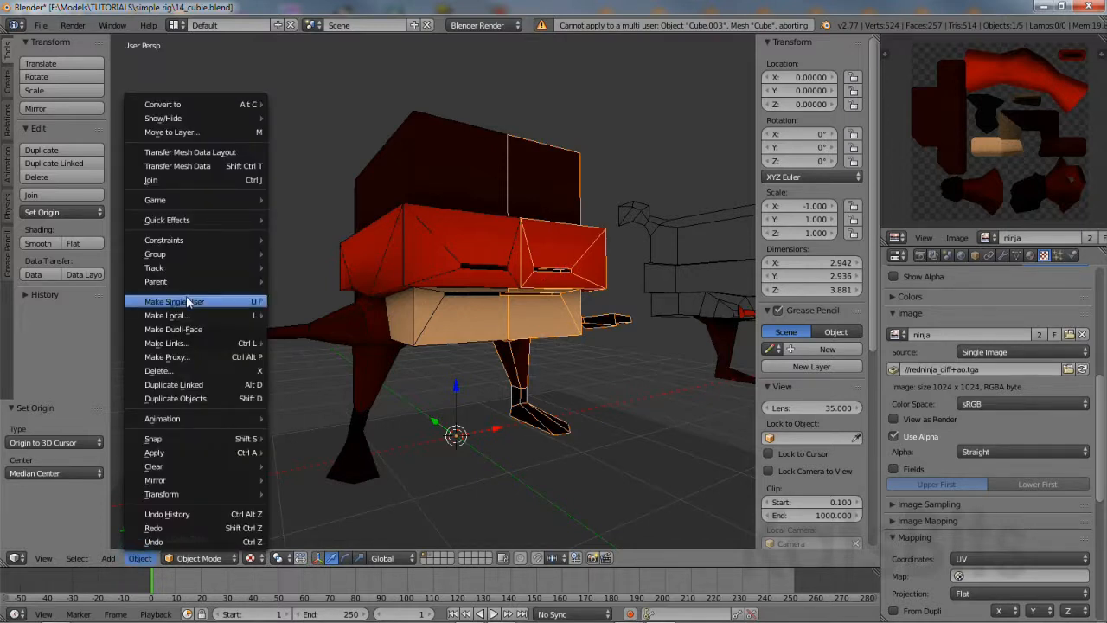
mouse_move(186, 303)
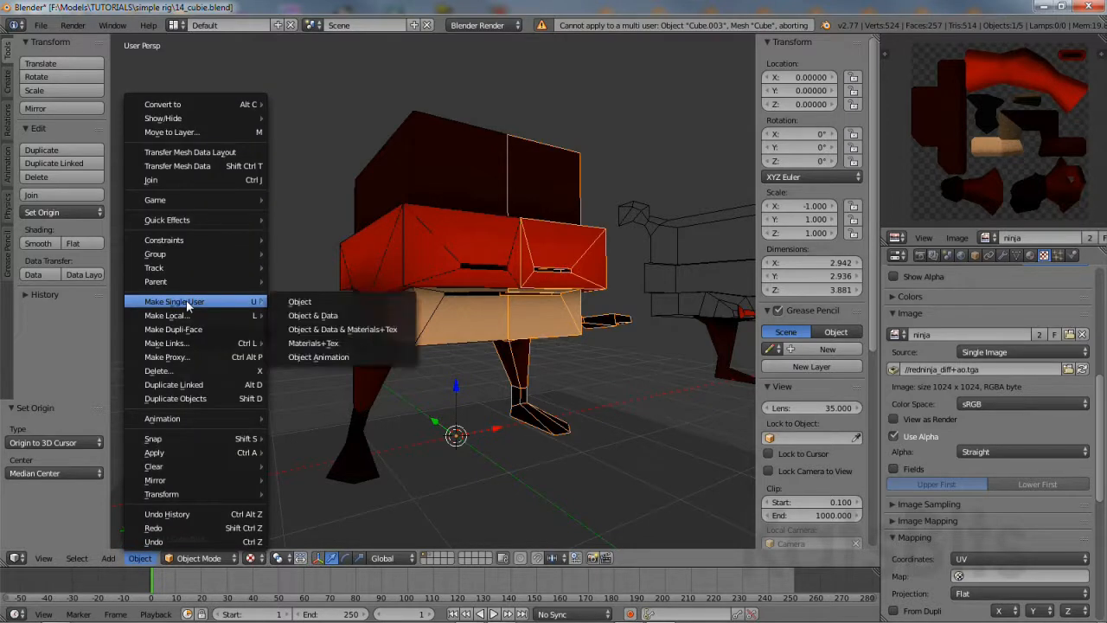
left_click(315, 317)
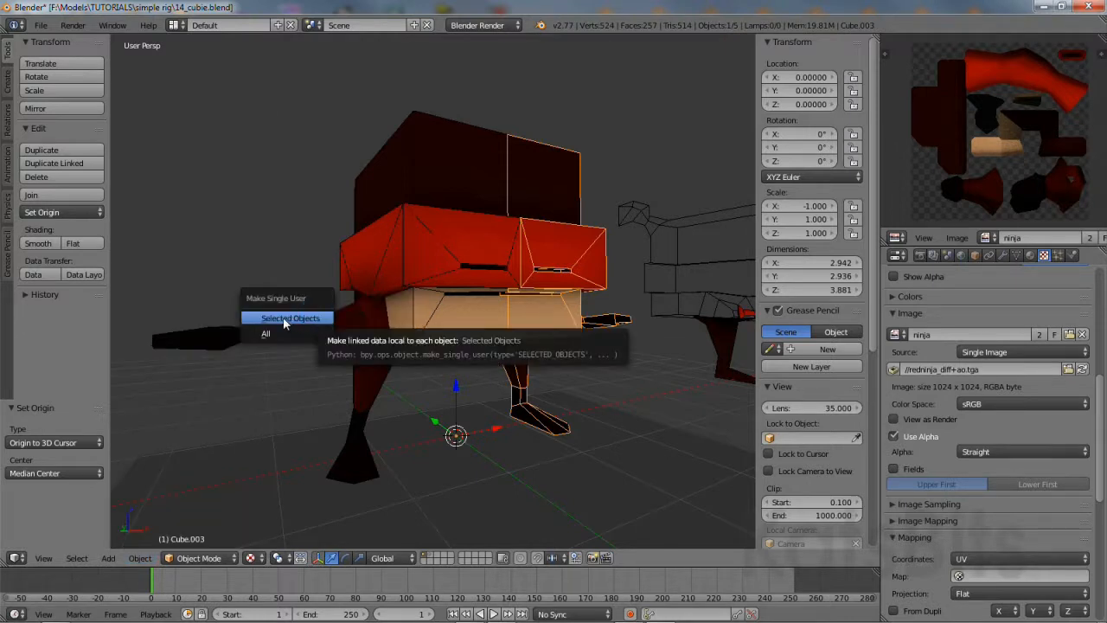
left_click(284, 319)
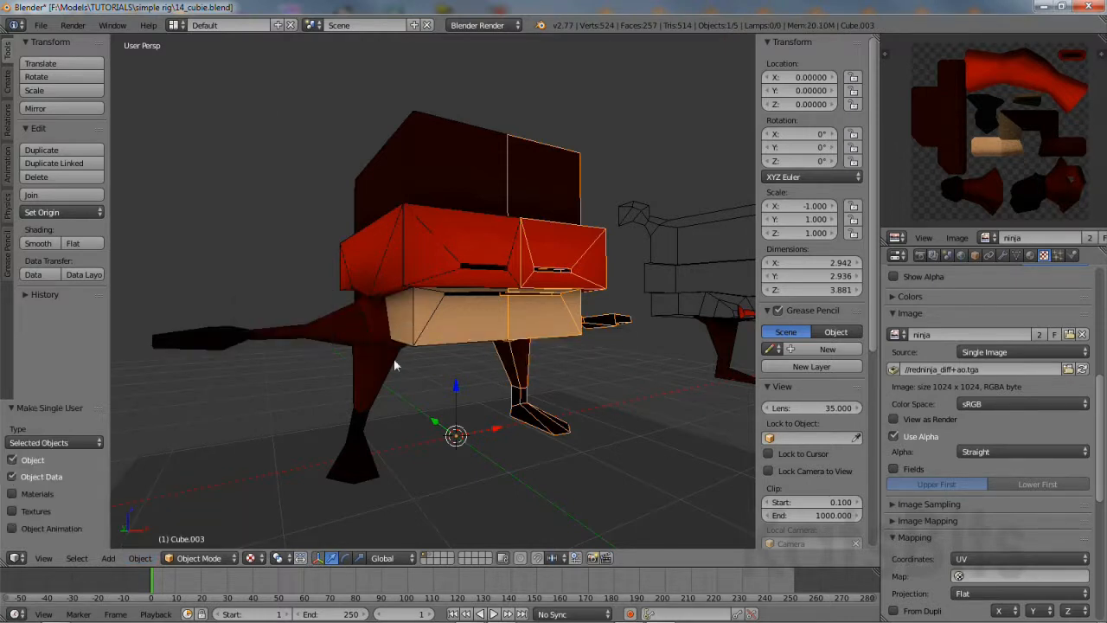
Apply rotation and scale to the Cube.003 half and to the Cube half.
left_click(139, 558)
mouse_move(173, 452)
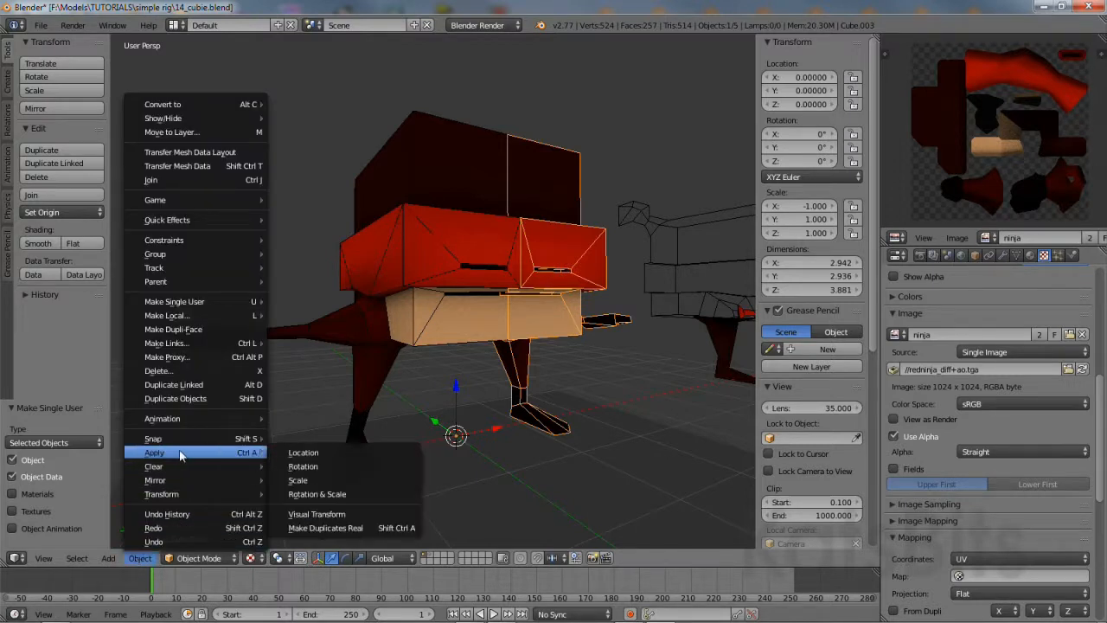
left_click(319, 498)
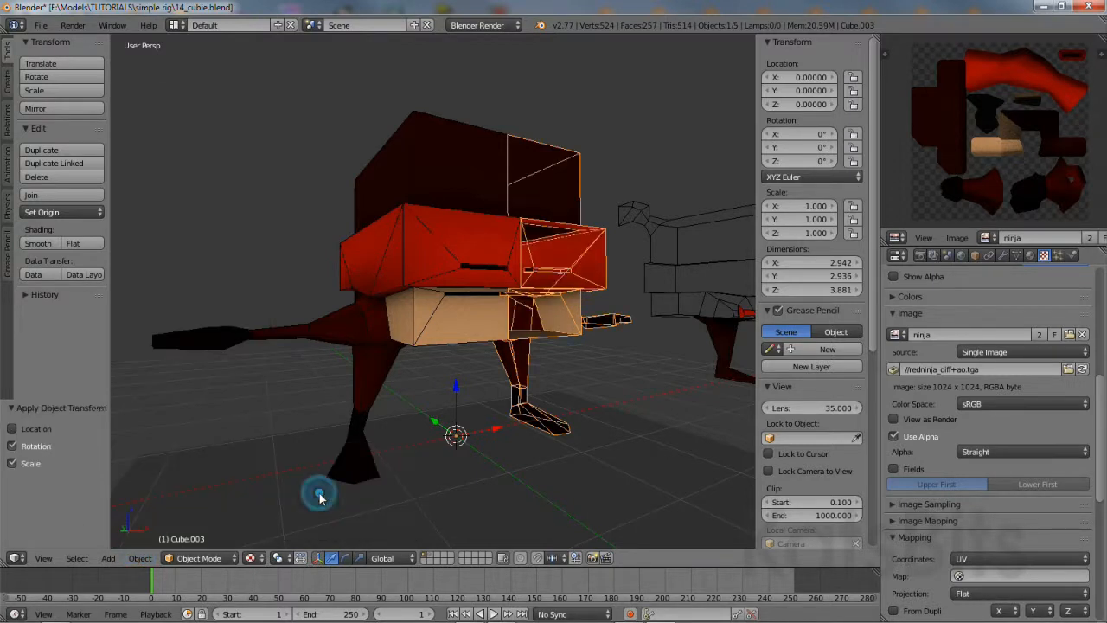
right_click(416, 244)
left_click(139, 558)
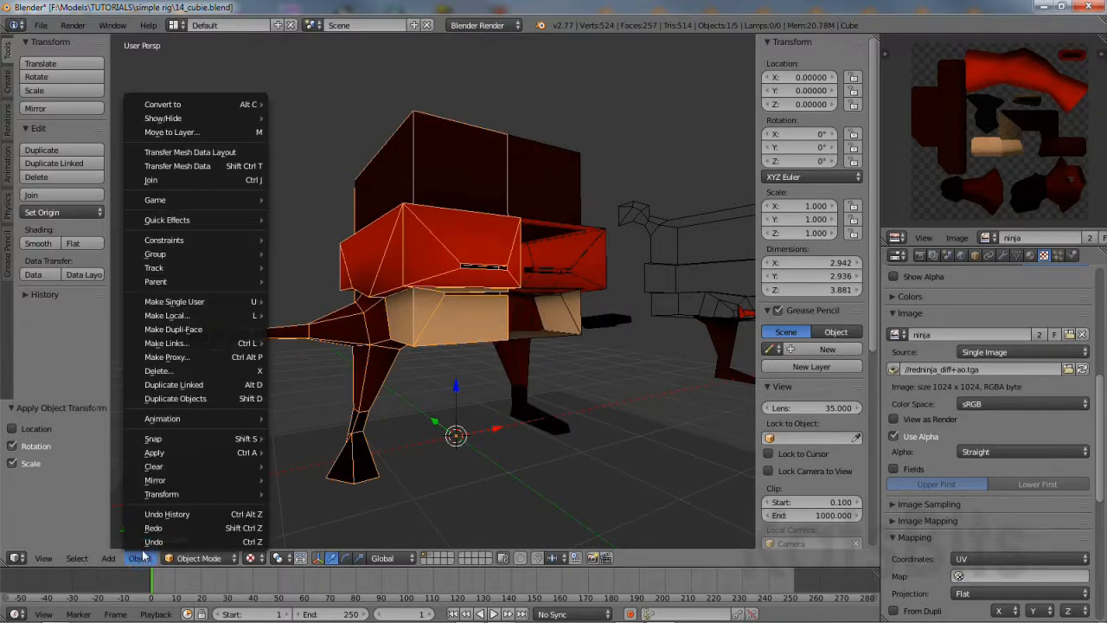
mouse_move(173, 453)
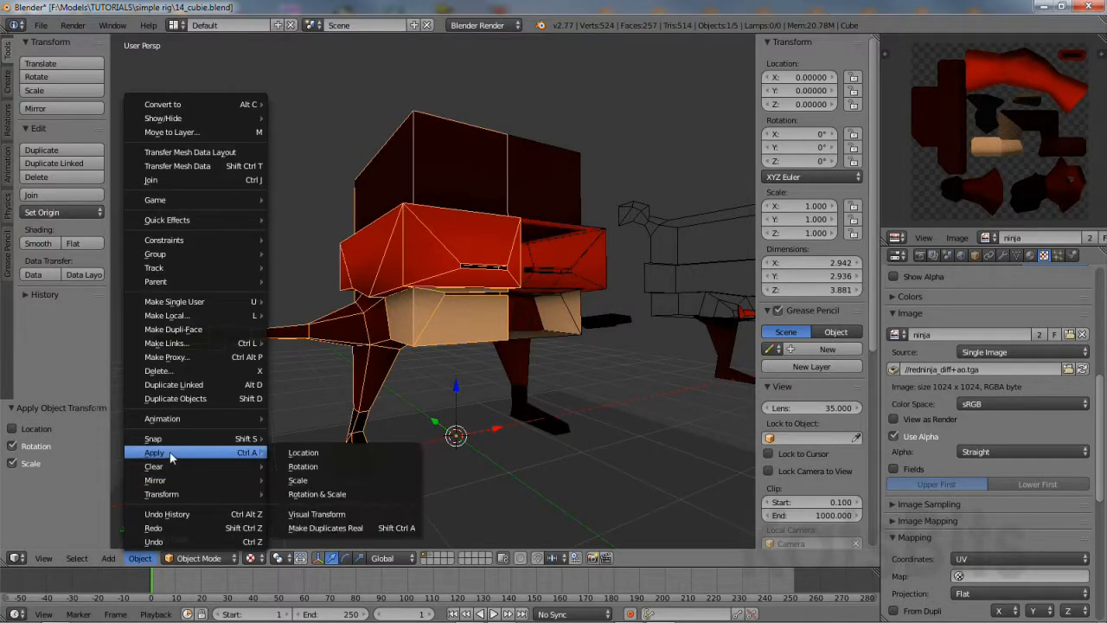
left_click(314, 497)
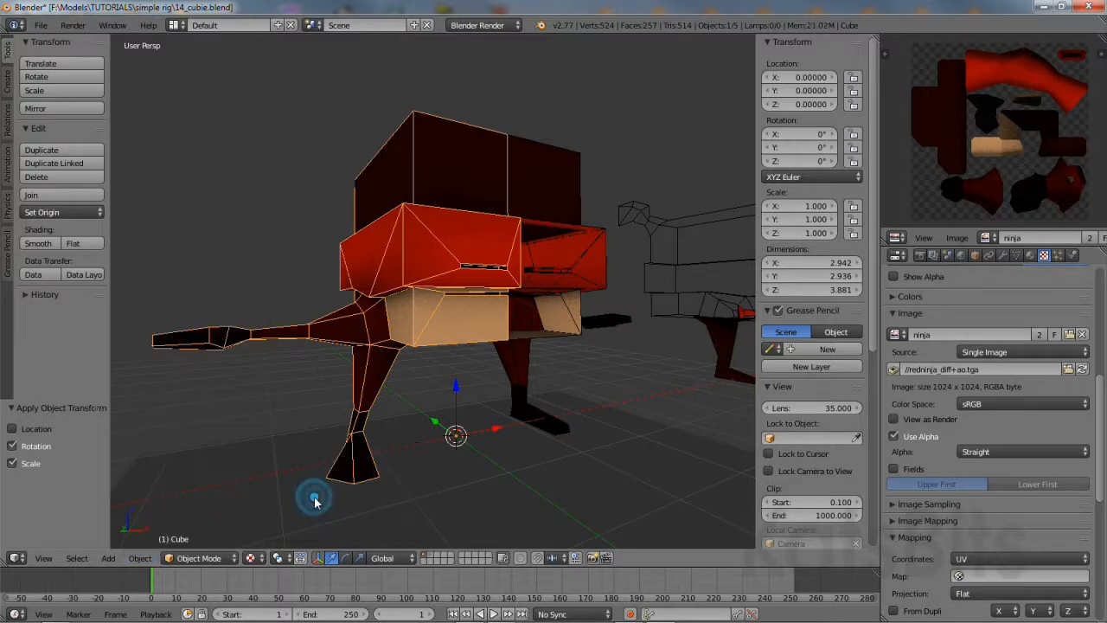
Flip the normals of the entire Cube.003 mesh in Edit Mode and return to Object Mode.
right_click(561, 228)
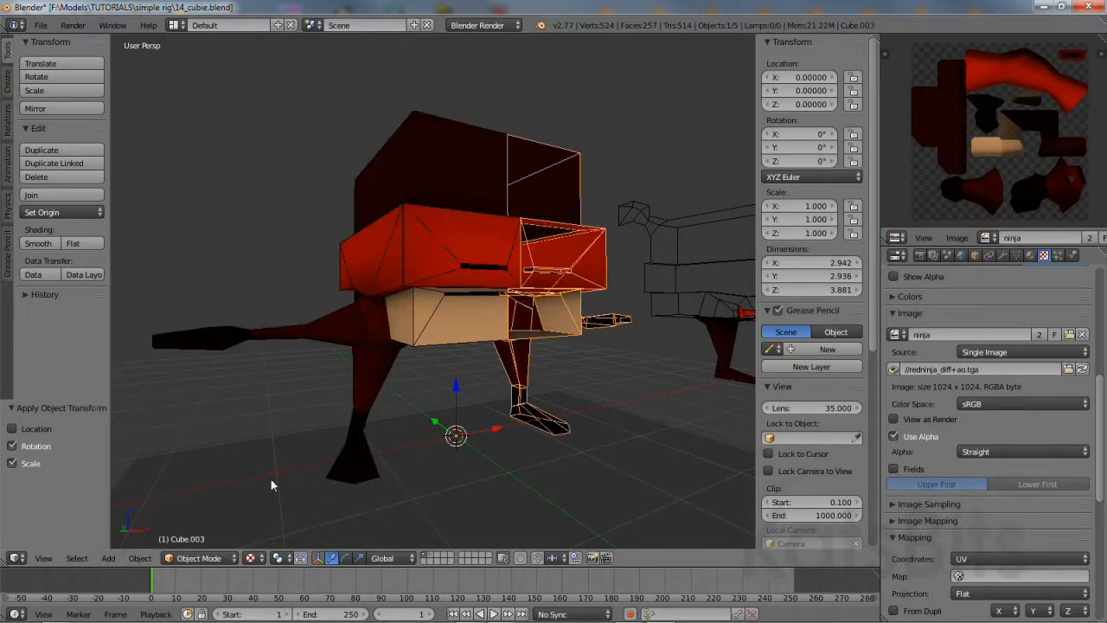
left_click(198, 558)
left_click(192, 526)
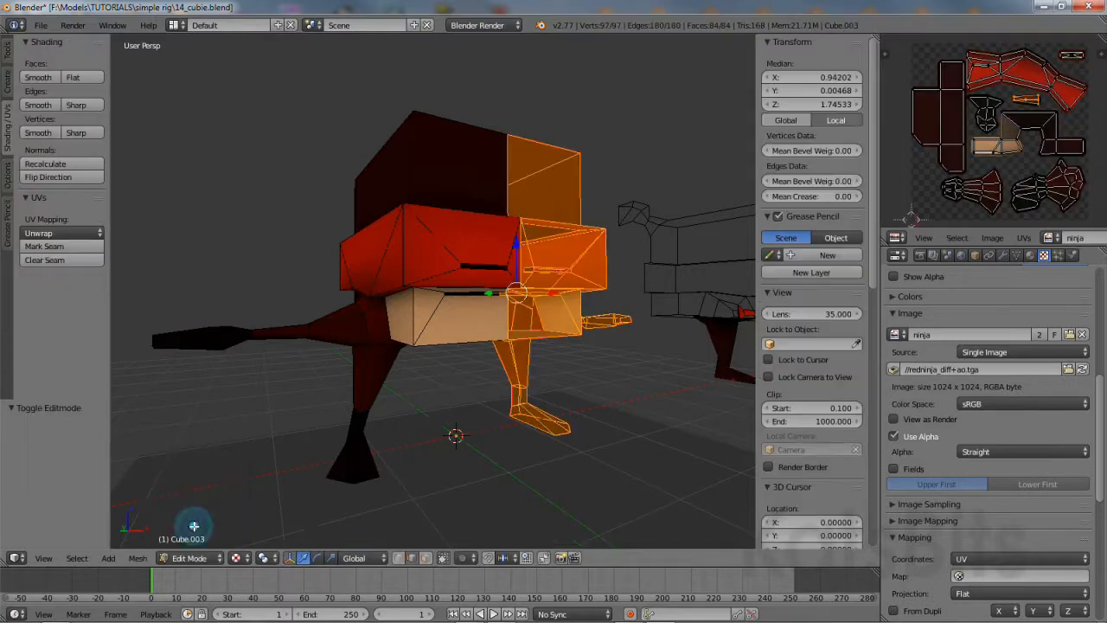
left_click(76, 557)
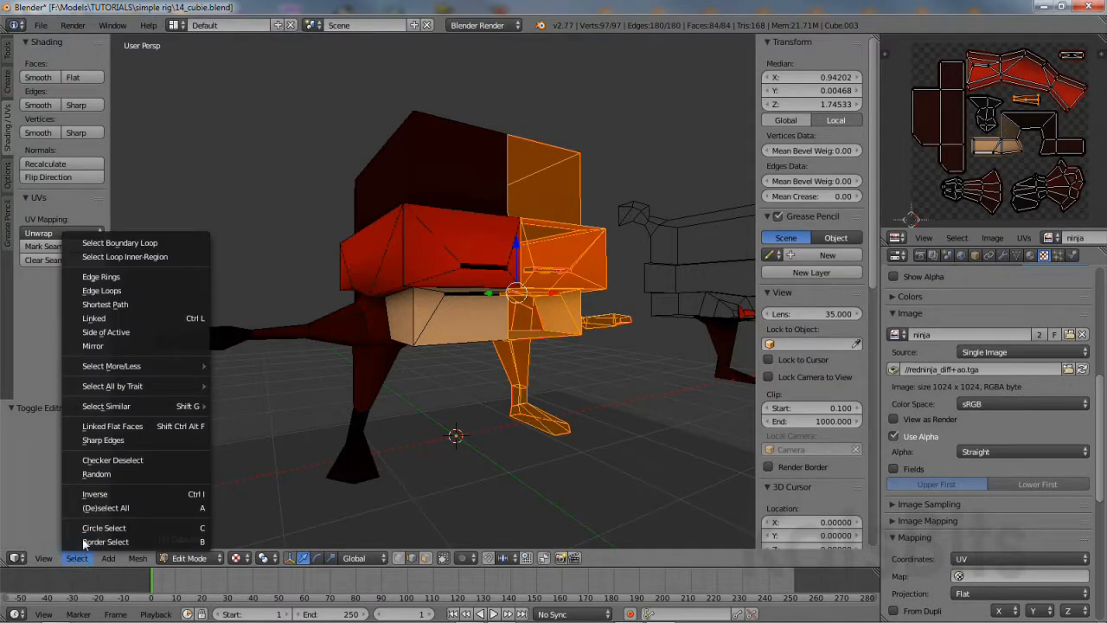
left_click(87, 507)
left_click(77, 559)
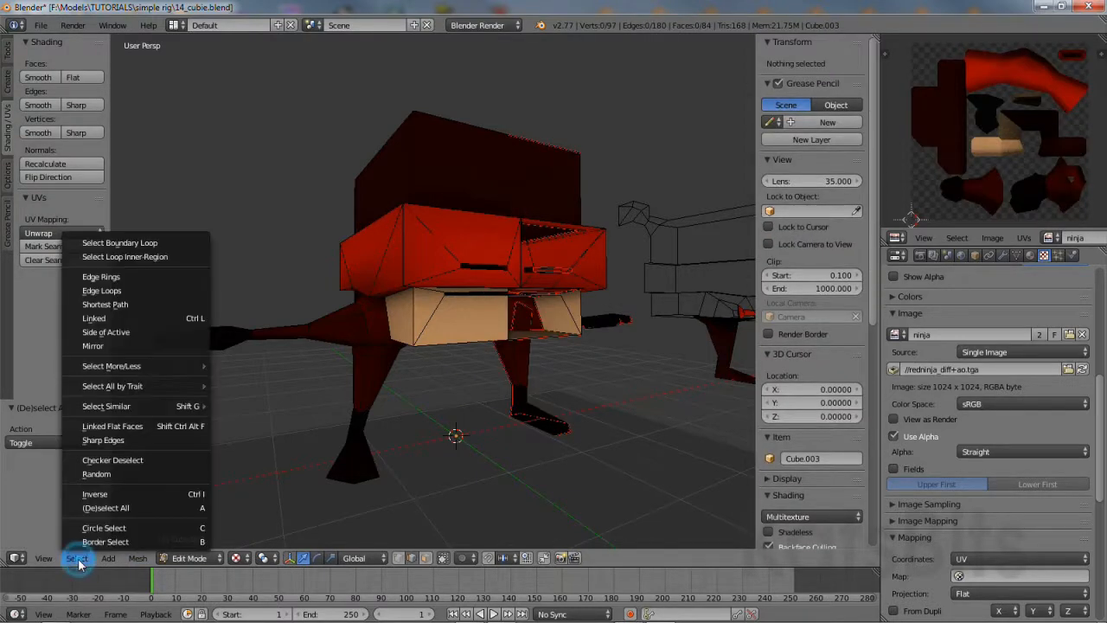
left_click(89, 508)
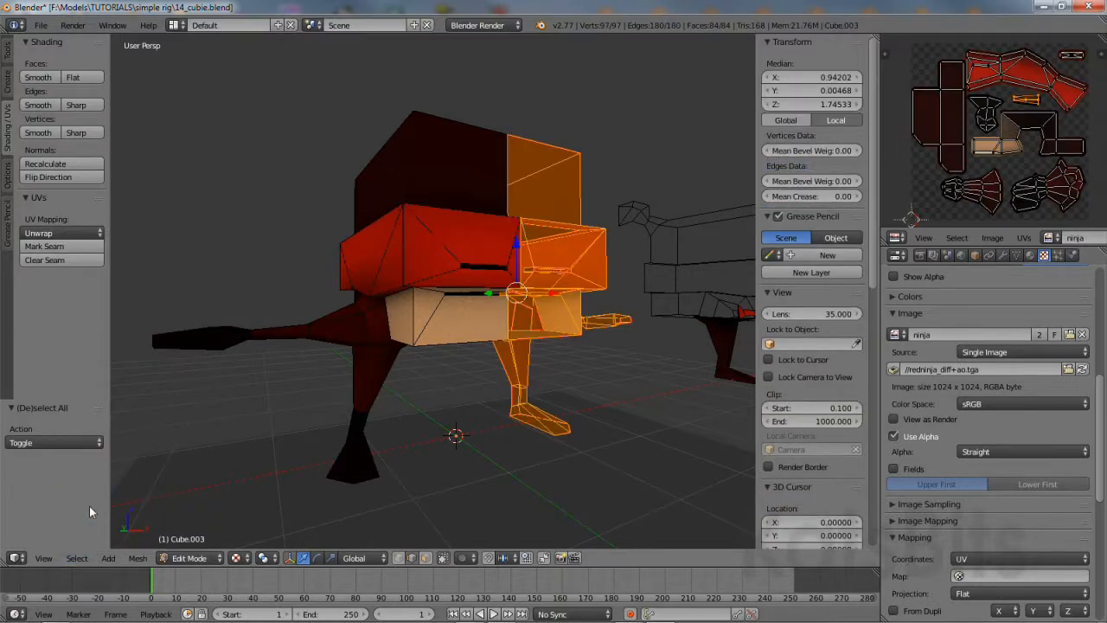
left_click(34, 181)
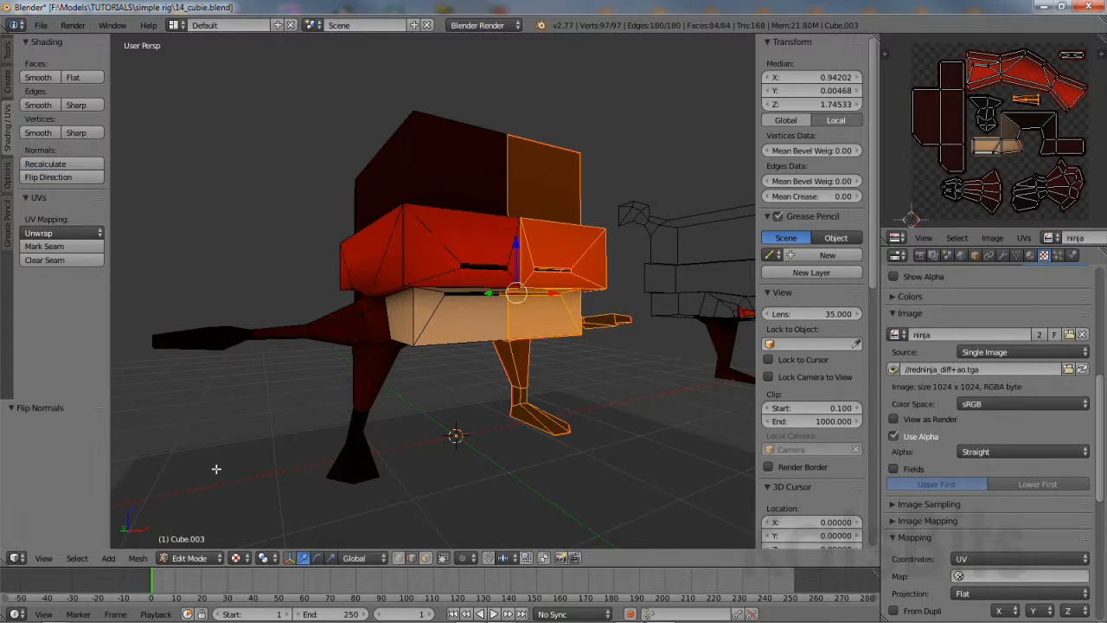
left_click(185, 559)
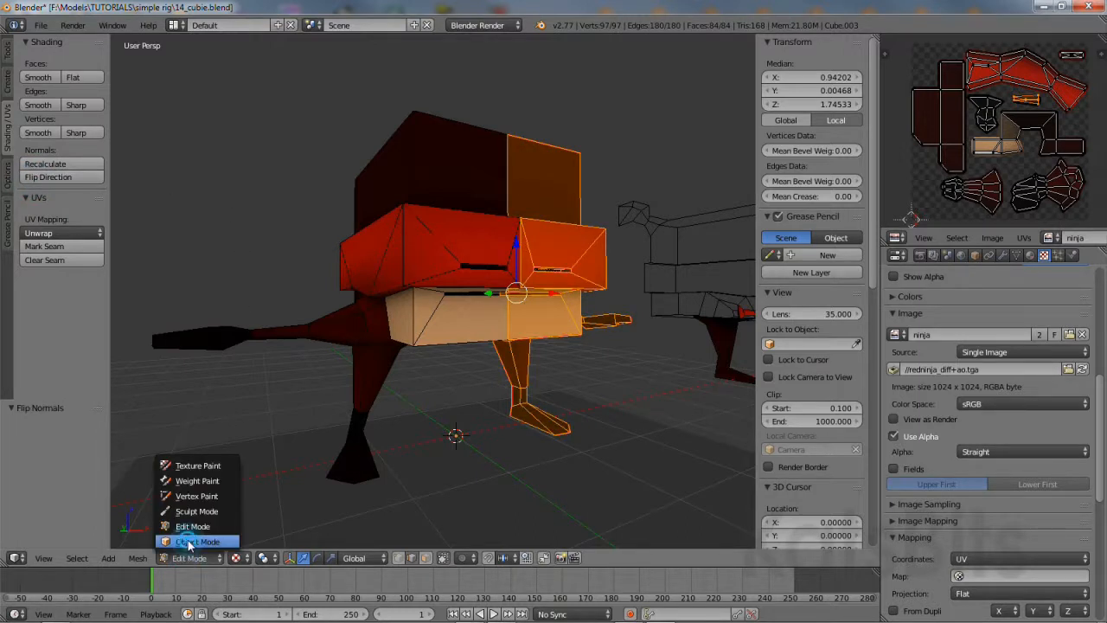
left_click(192, 541)
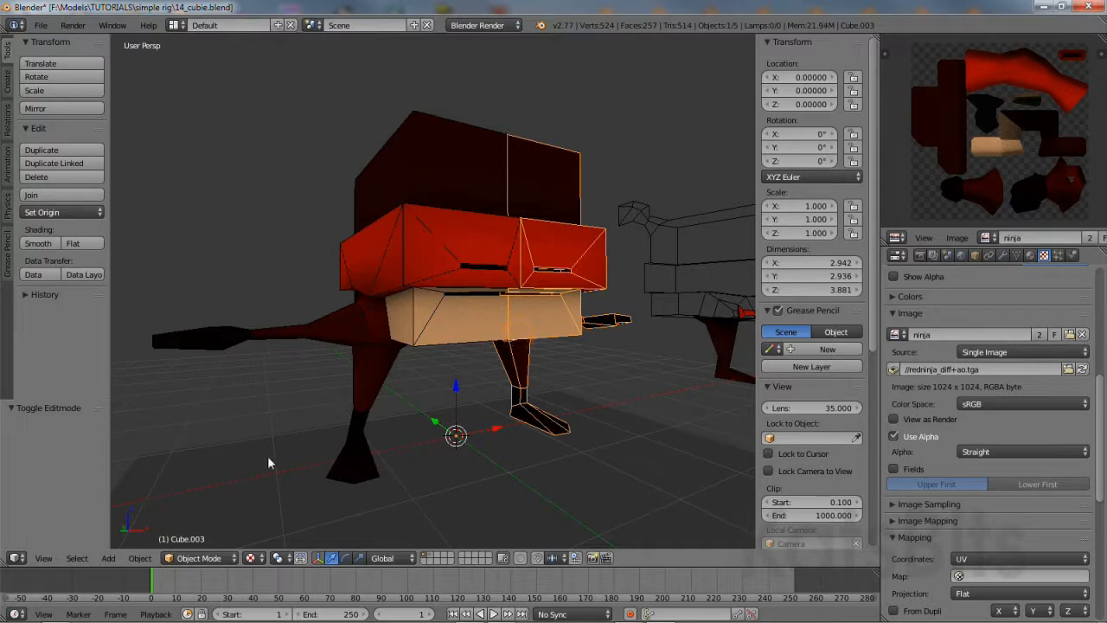
Reapply rotation and scale to the Cube.003 half, followed by the Cube half of the character.
left_click(140, 558)
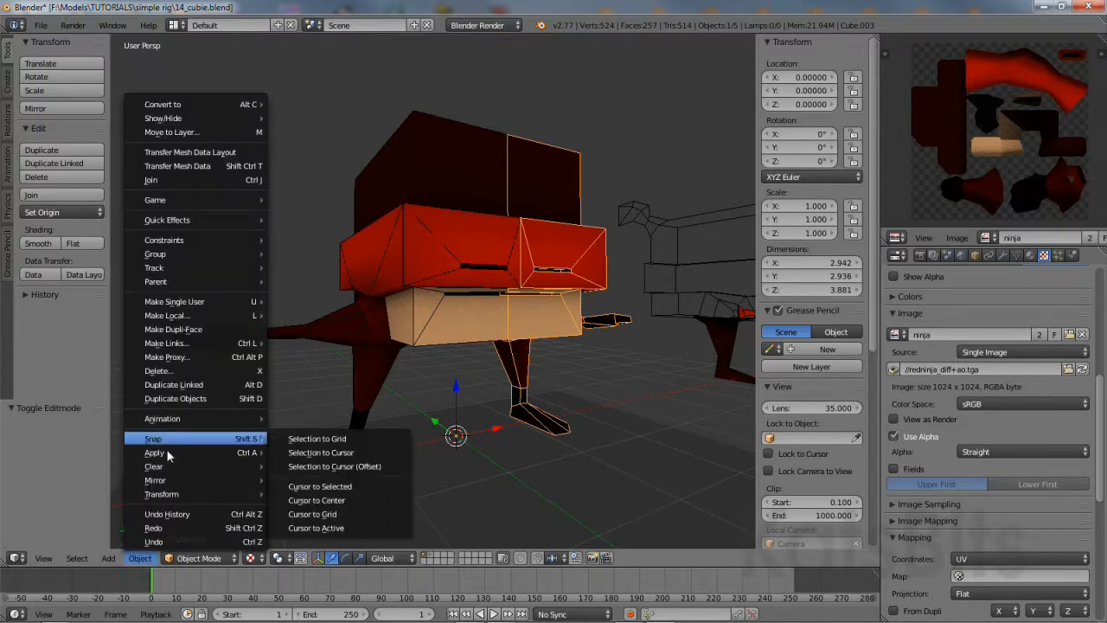
mouse_move(166, 449)
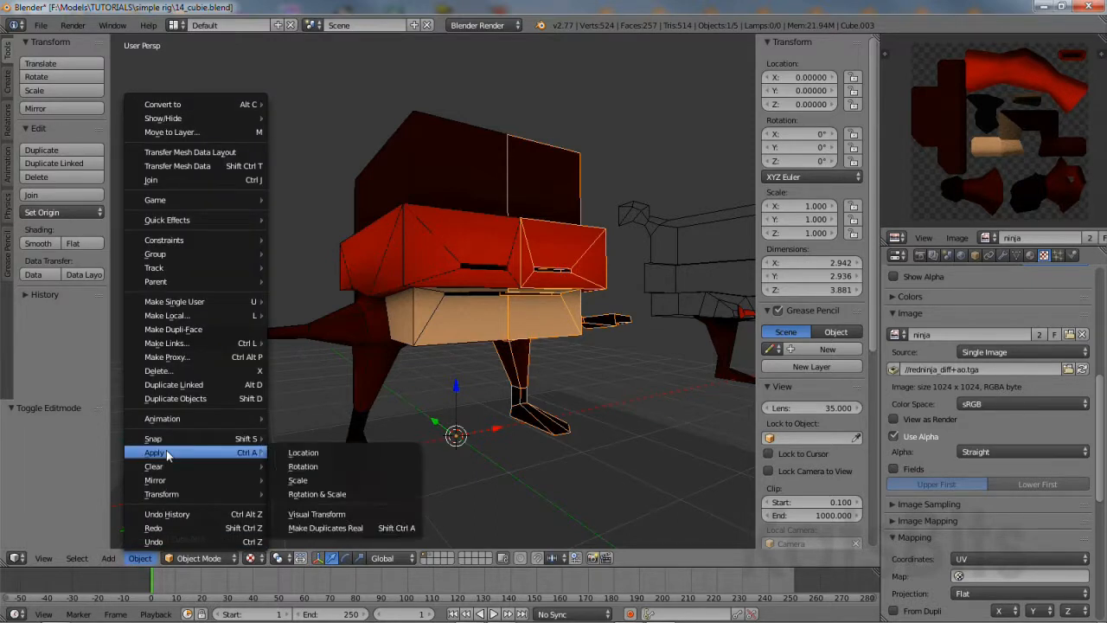
left_click(312, 496)
left_click(435, 306)
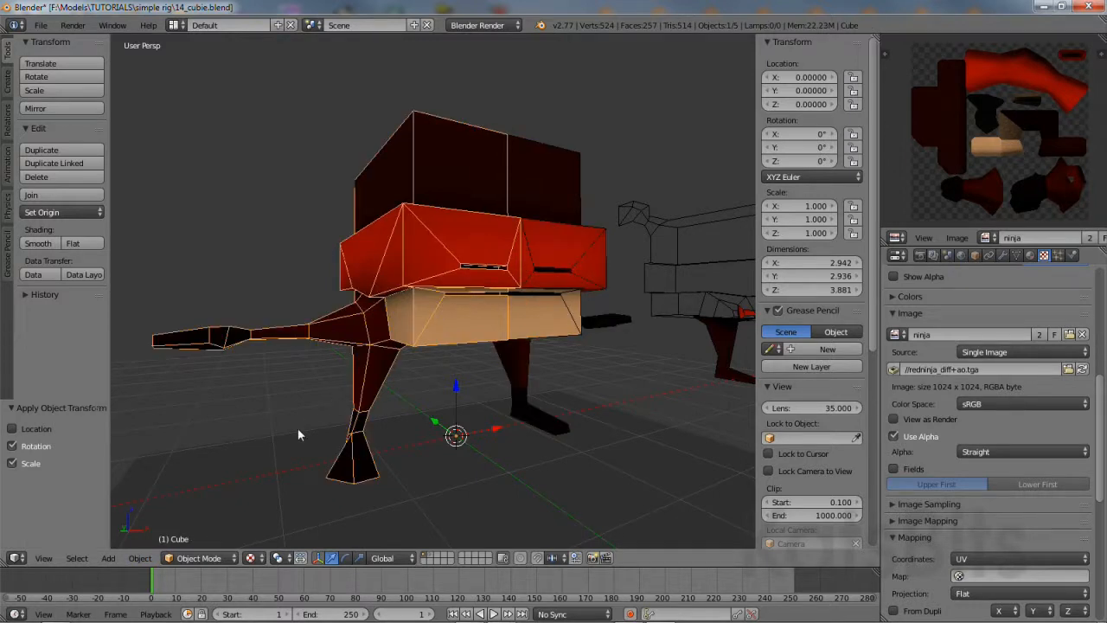
left_click(140, 558)
mouse_move(155, 452)
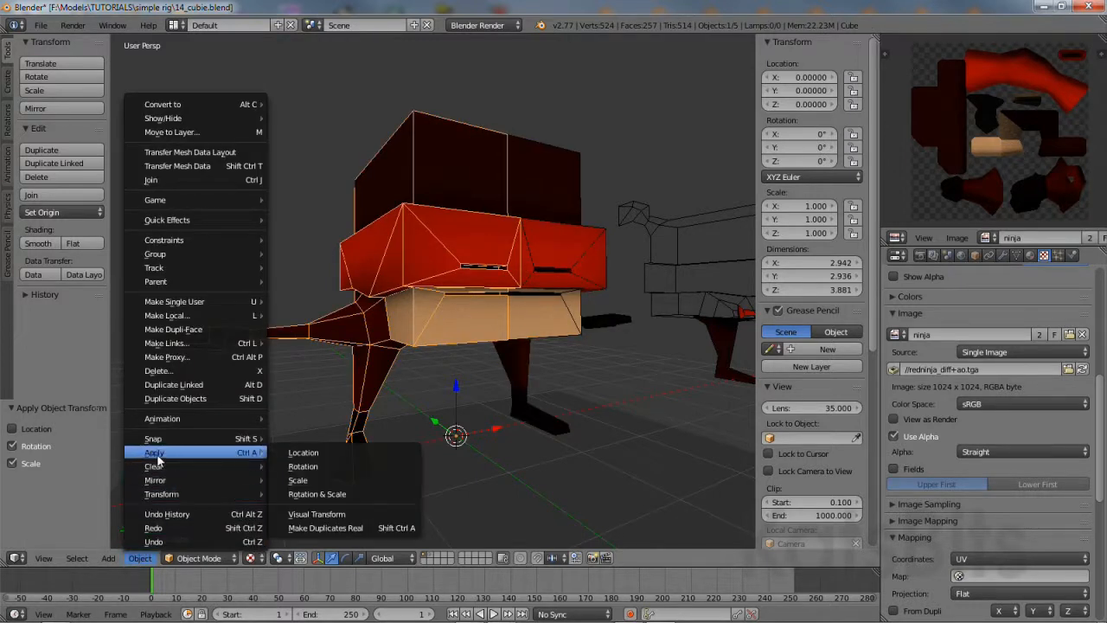
left_click(300, 497)
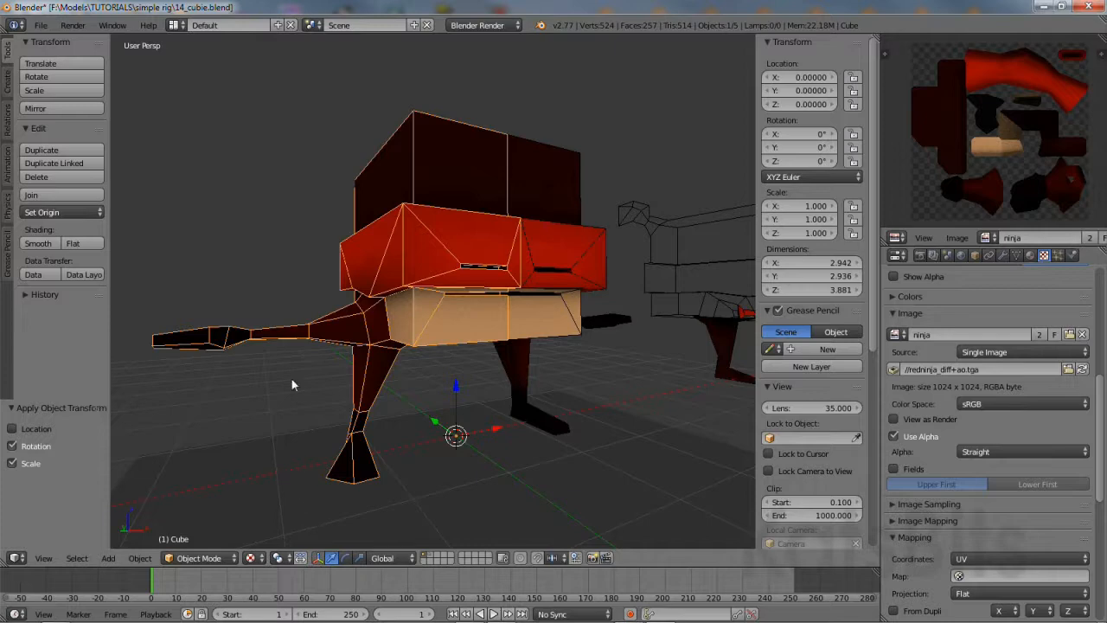
Save the file under the new name 15_cubie.blend in the simple rig folder.
left_click(41, 25)
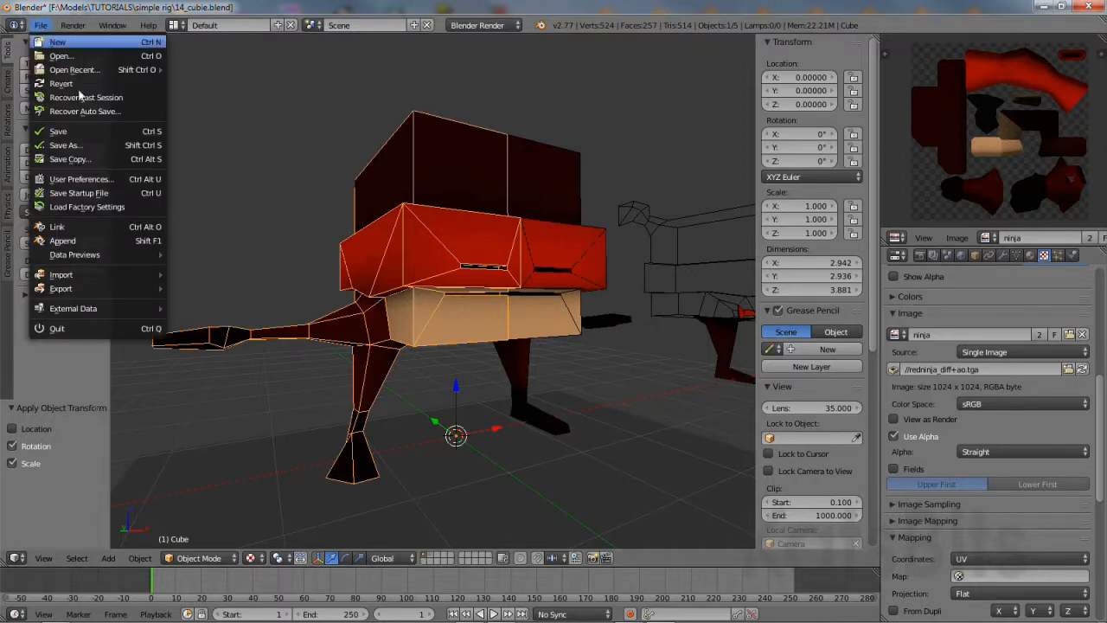
left_click(78, 146)
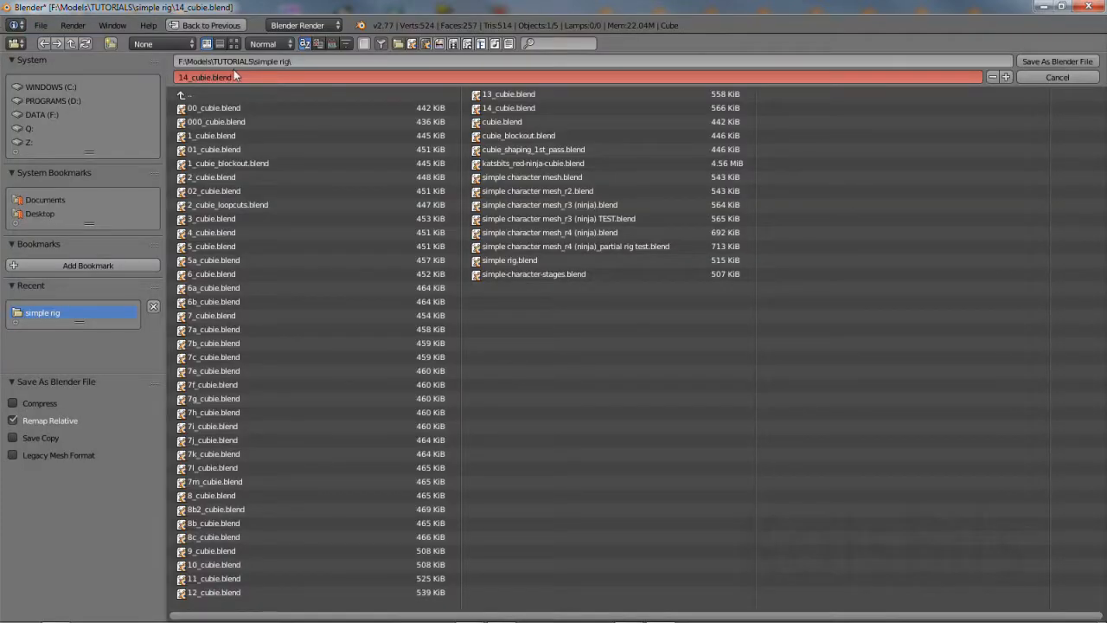
double_click(188, 79)
key("BackSpace")
type("5")
key("Return")
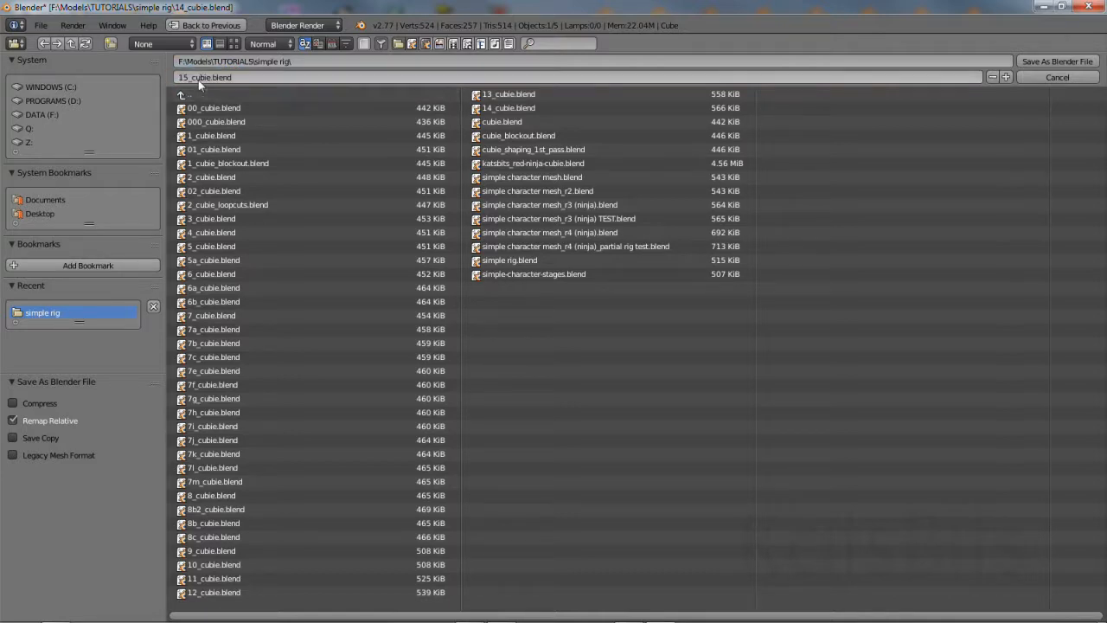
left_click(1056, 61)
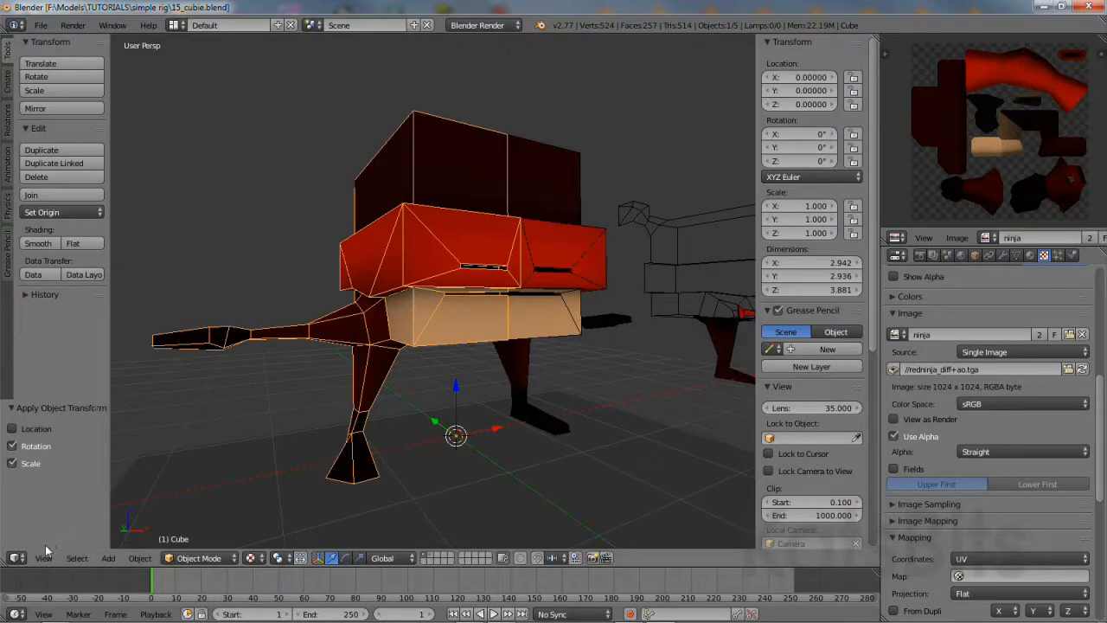
Add a single-bone armature at the character's origin, working in front orthographic view.
left_click(43, 558)
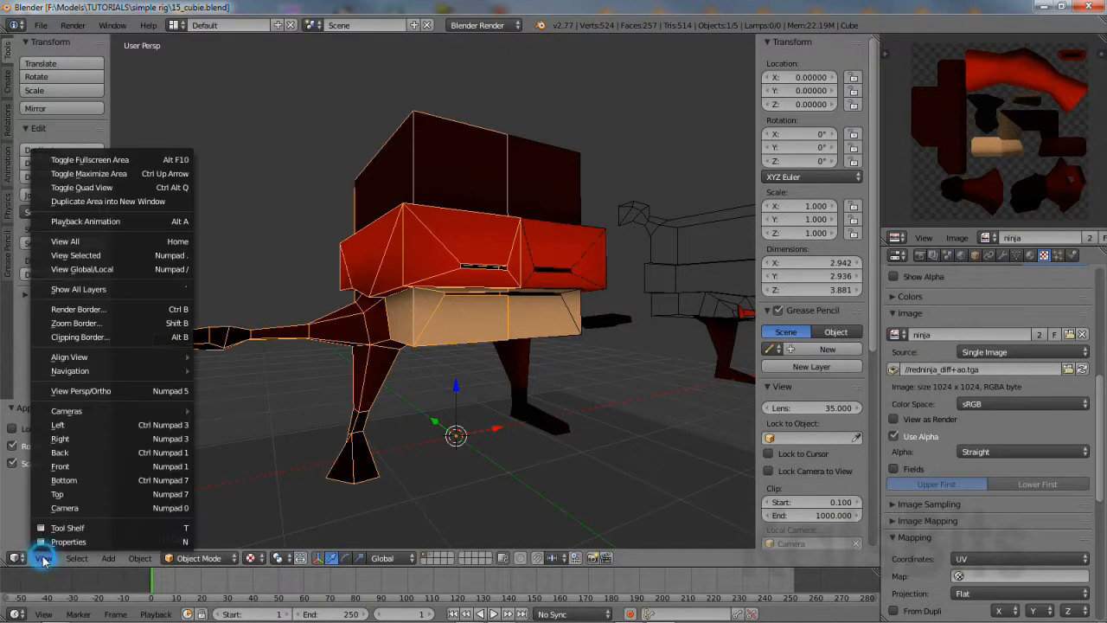
left_click(62, 468)
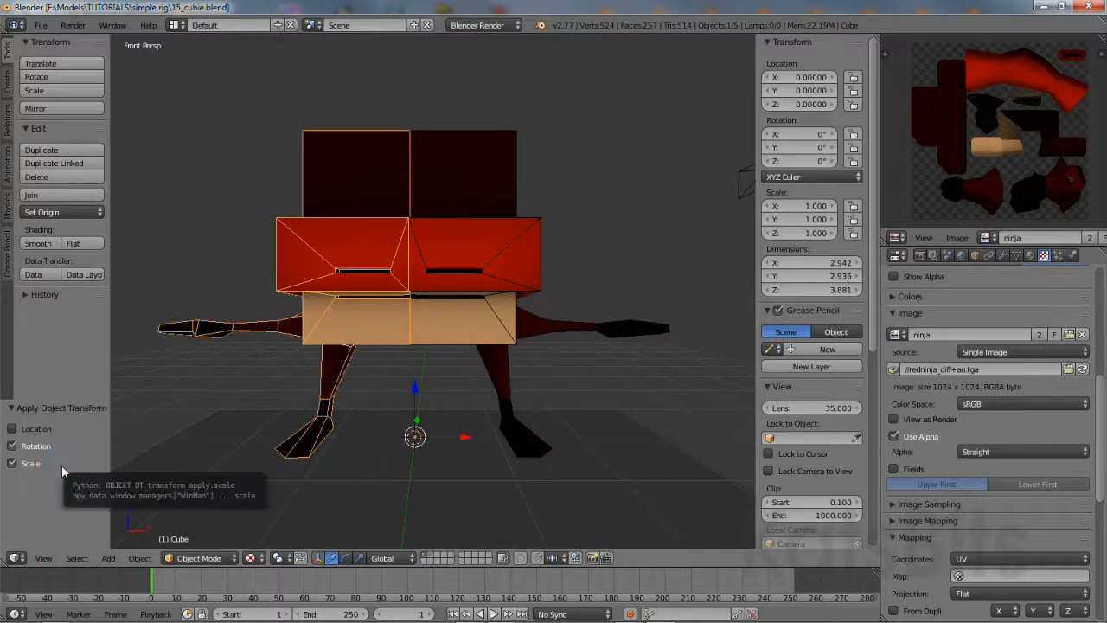
left_click(45, 558)
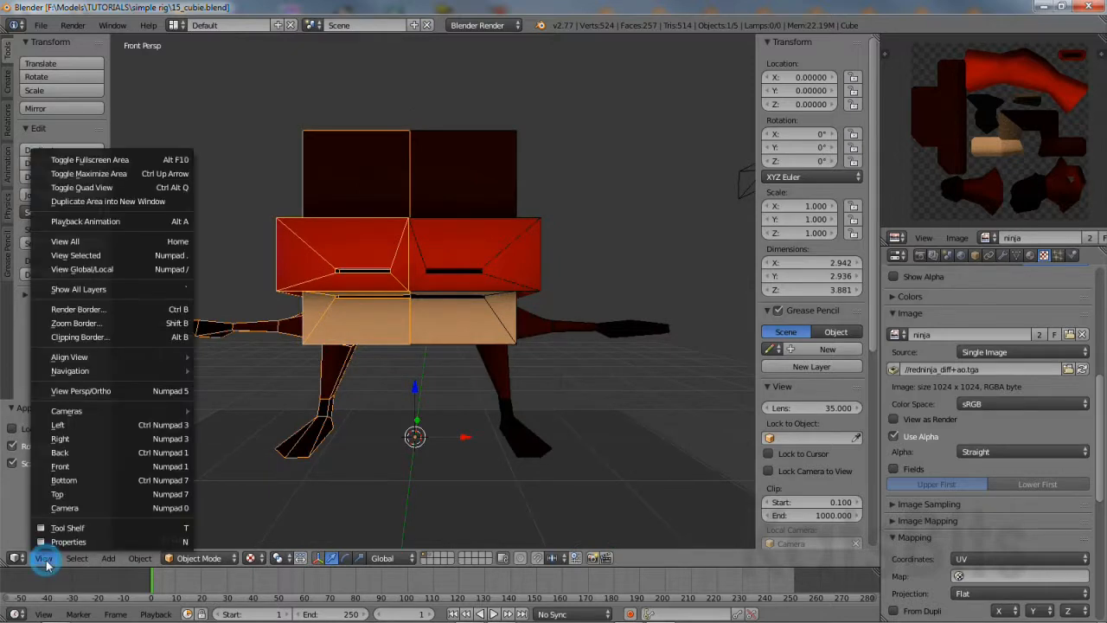
left_click(78, 393)
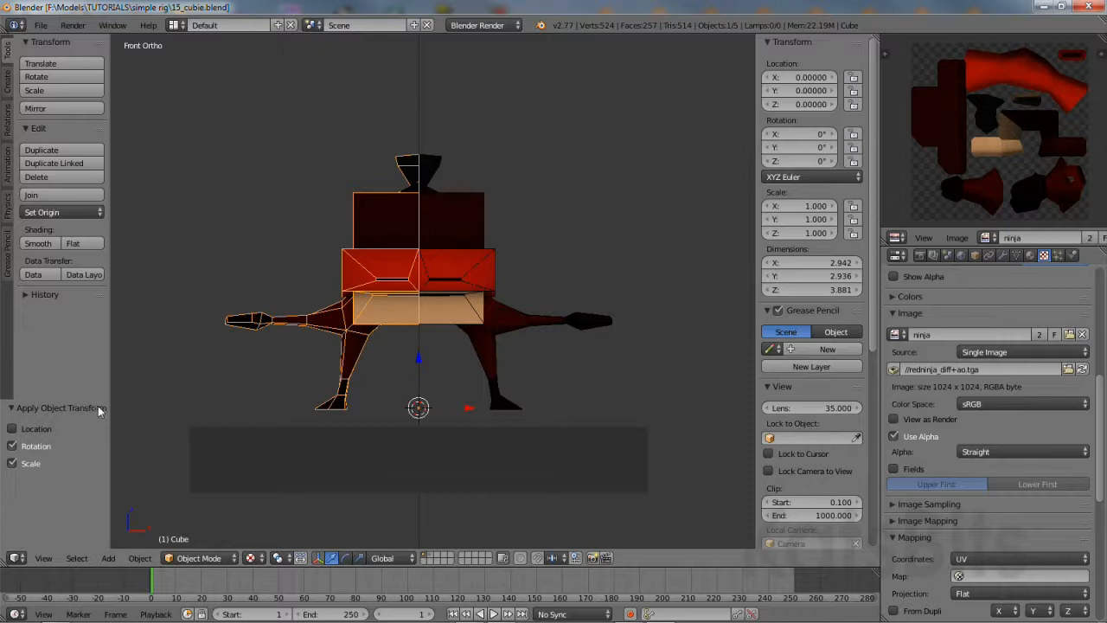
left_click(107, 559)
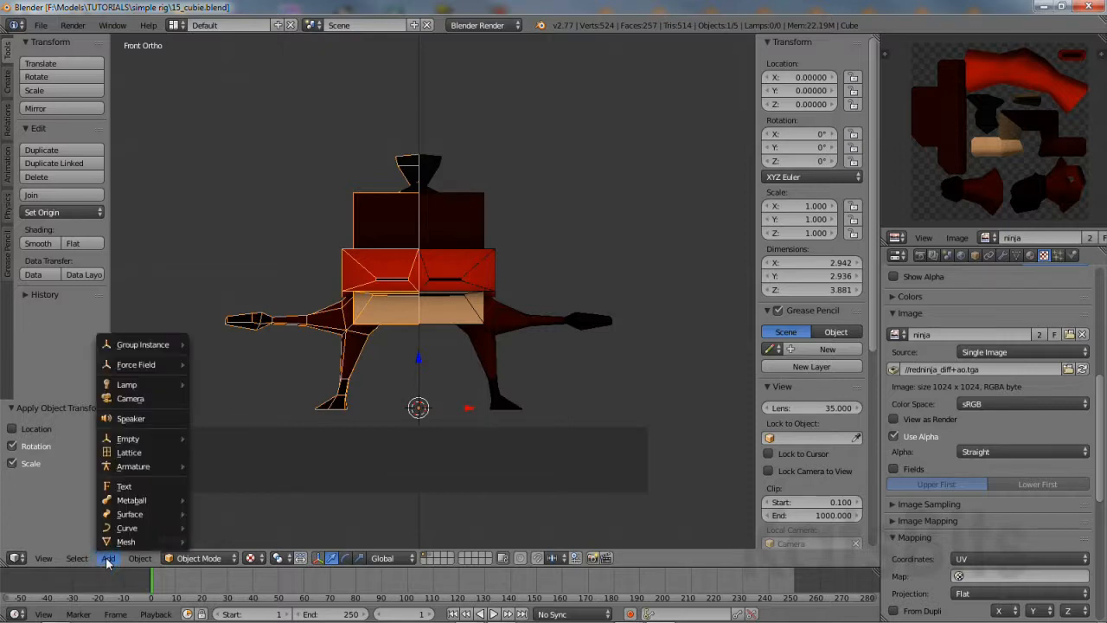
mouse_move(134, 467)
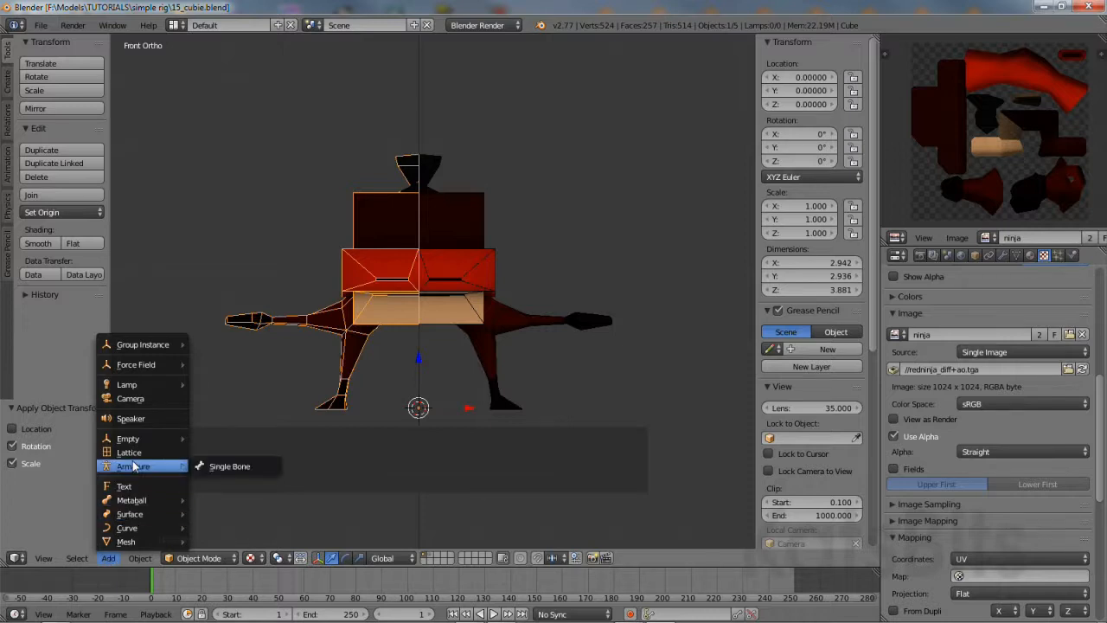
left_click(227, 468)
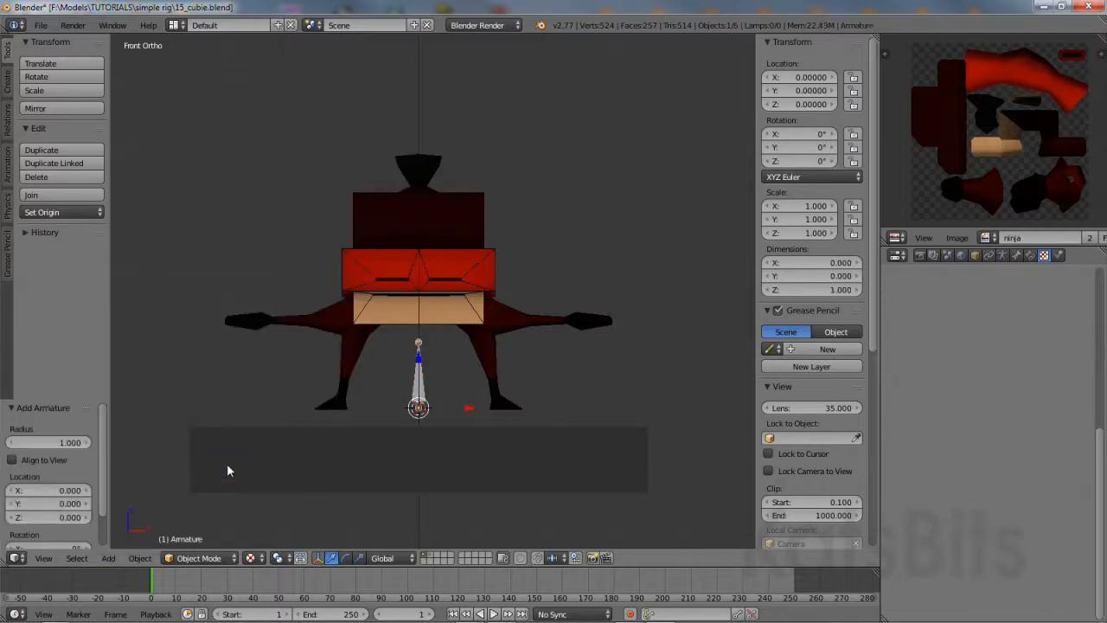
Check the new bone's placement against the character in the left, right and front orthographic views.
left_click(44, 557)
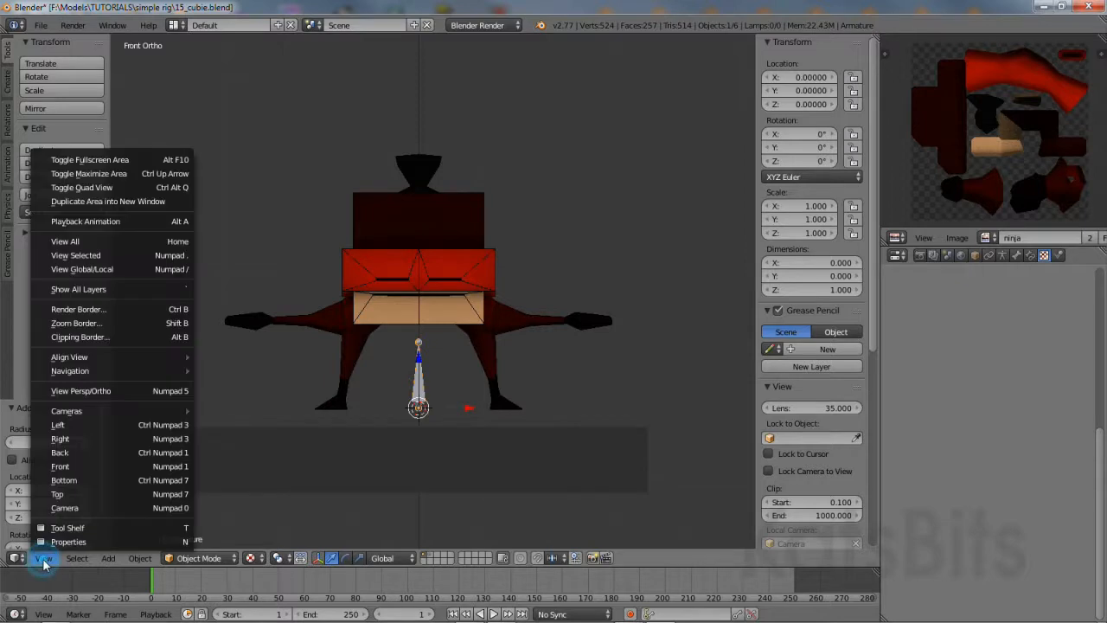
left_click(64, 425)
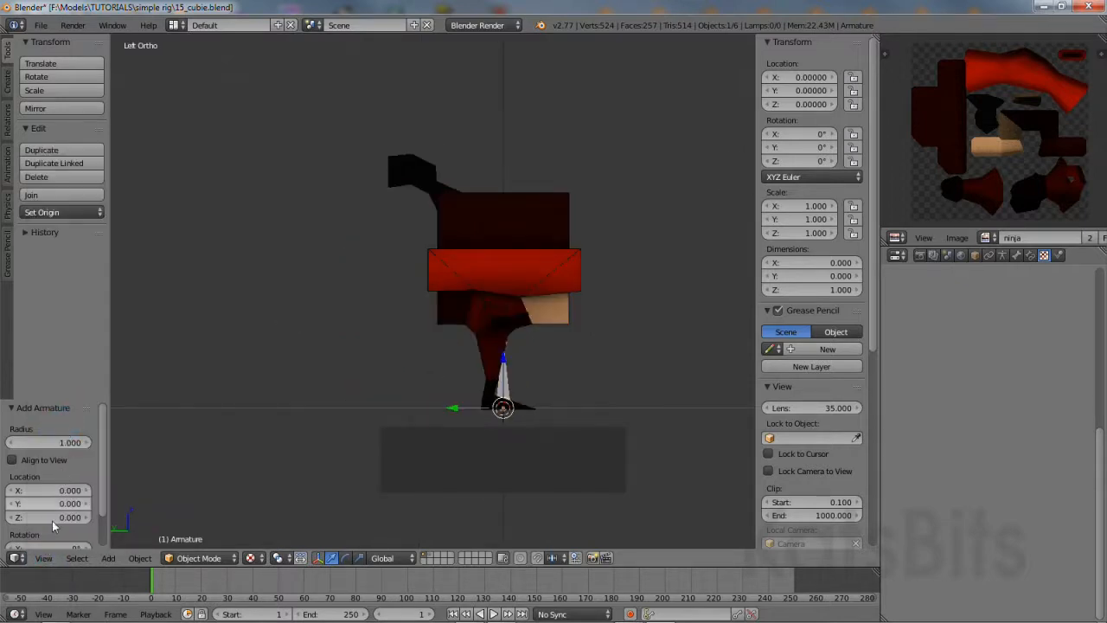
left_click(41, 558)
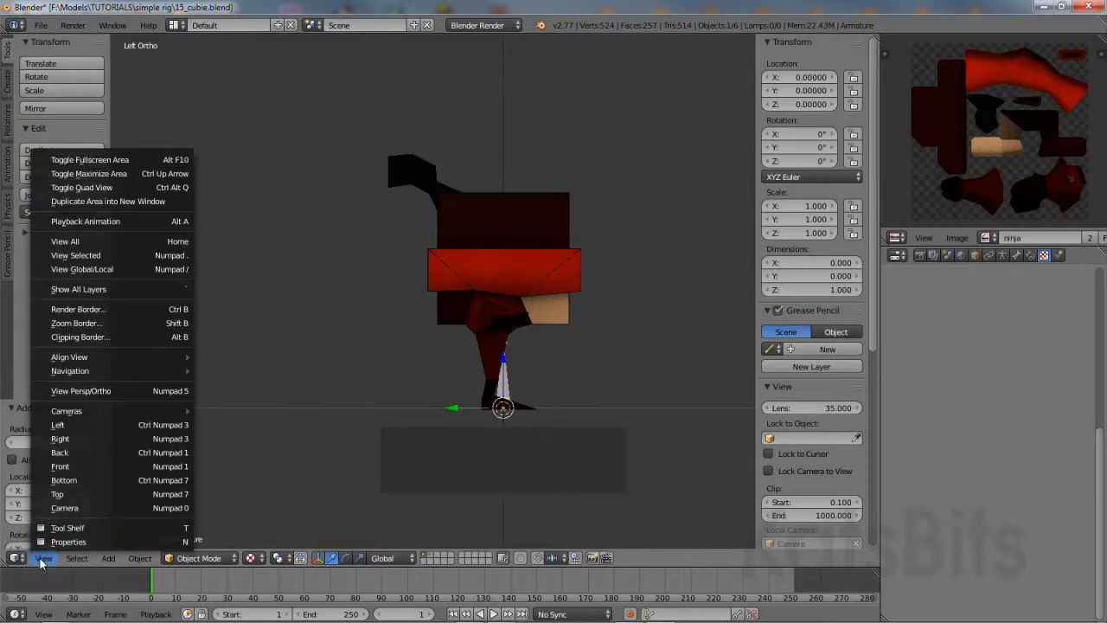
left_click(59, 440)
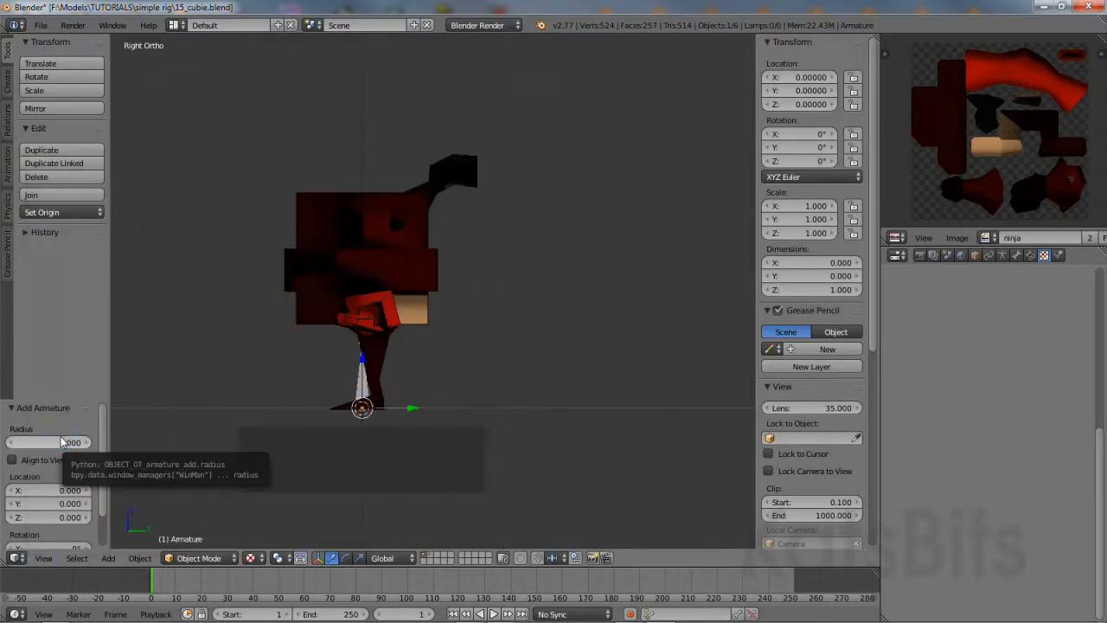
left_click(43, 558)
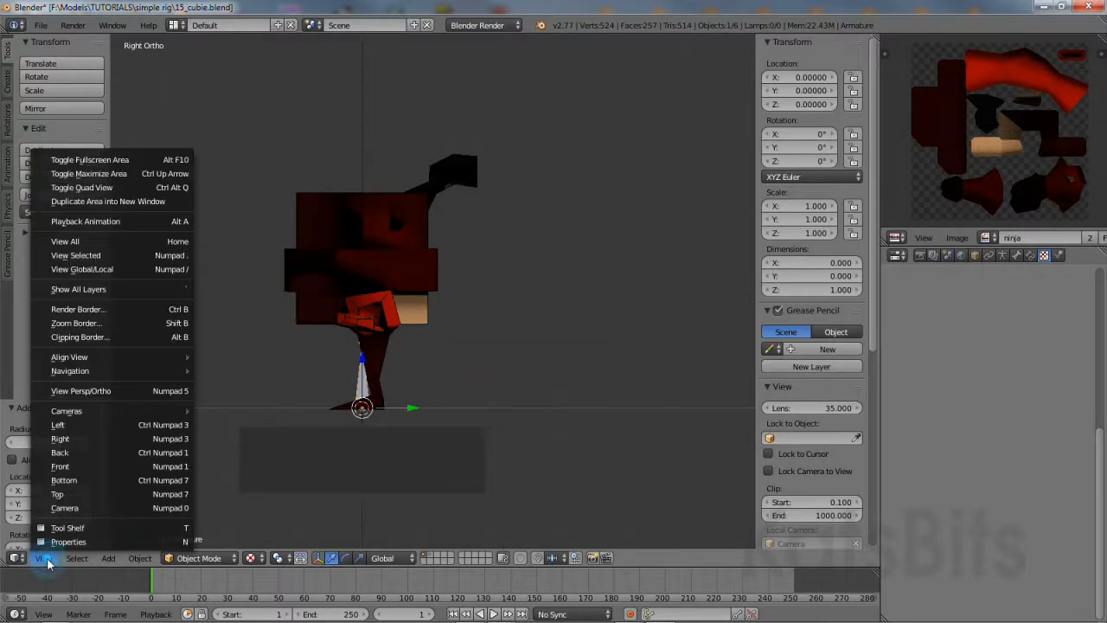
left_click(57, 468)
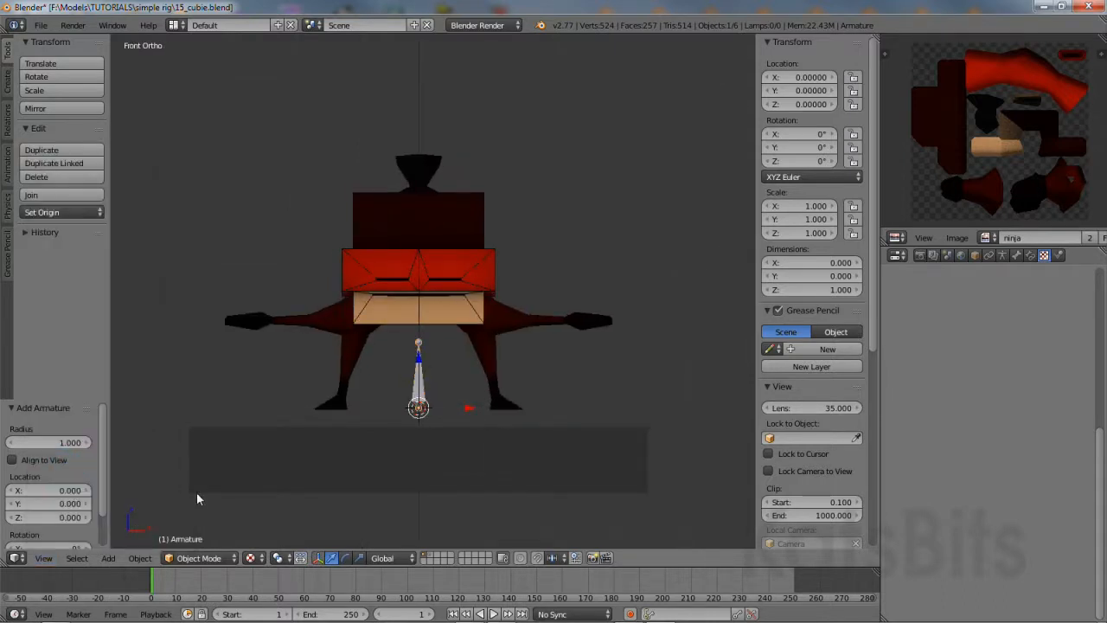
Save the scene with the armature as 16_cubie.blend in the simple rig folder.
left_click(40, 27)
left_click(66, 145)
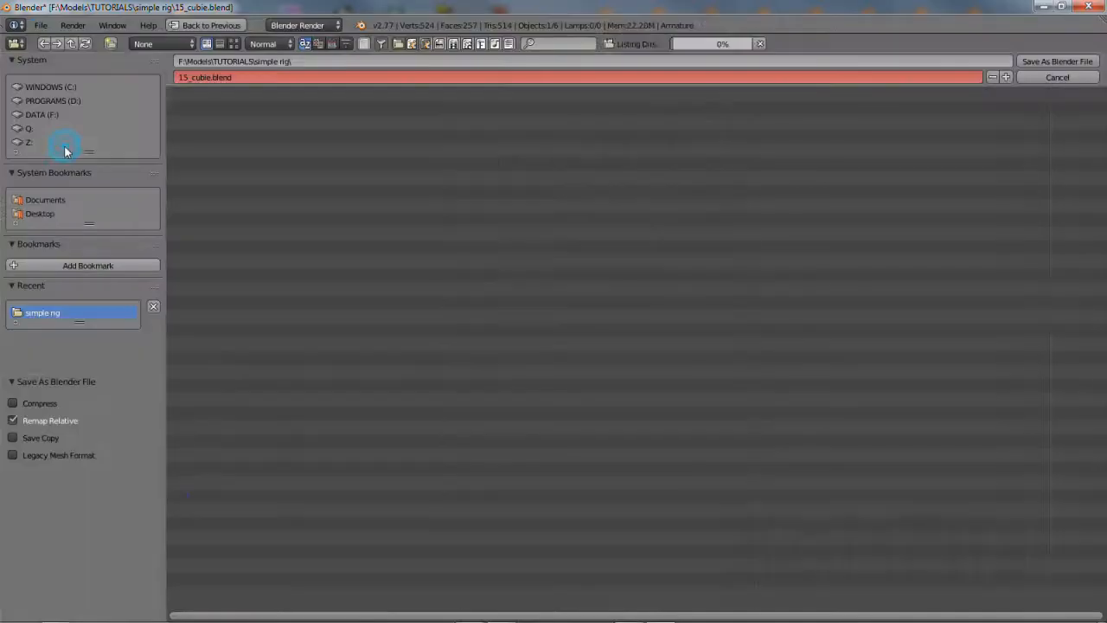
left_click(257, 78)
left_click(189, 79)
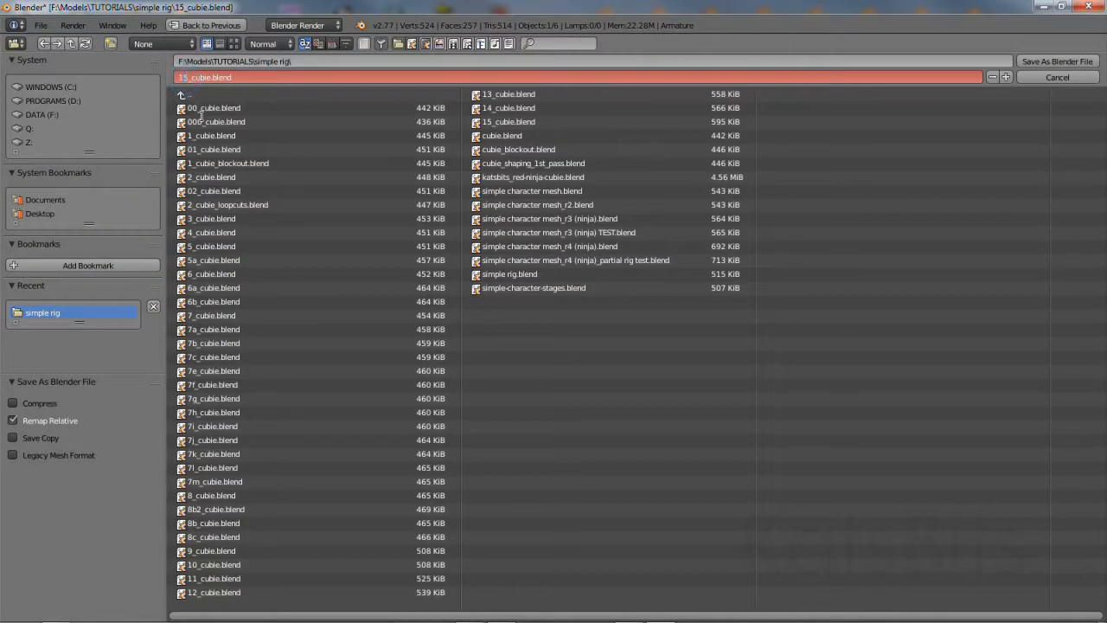
key("BackSpace")
type("6")
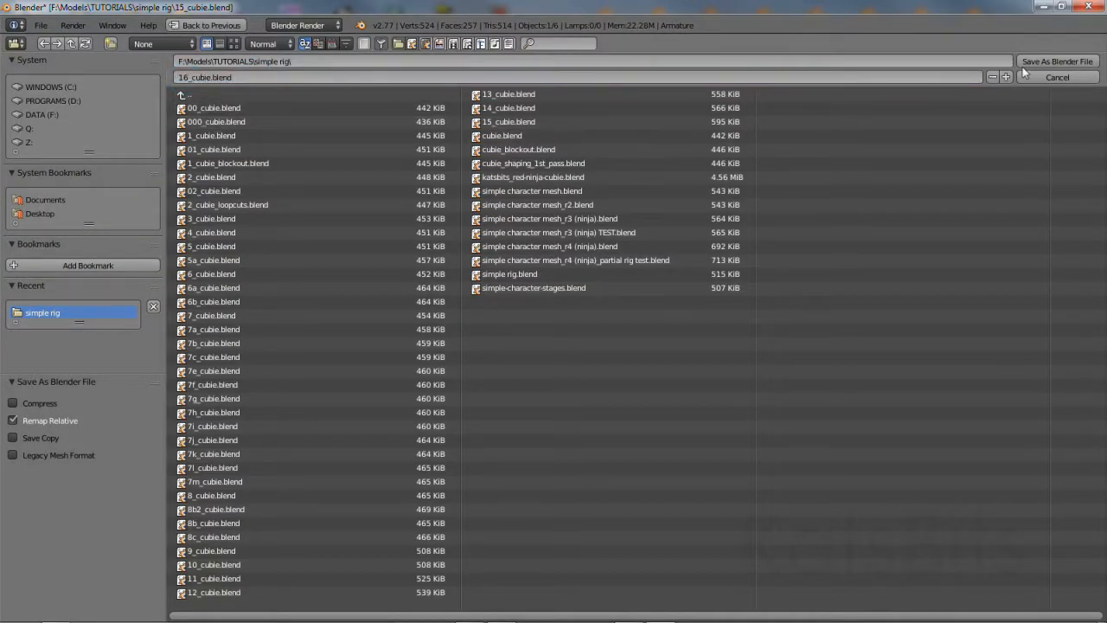
left_click(1050, 62)
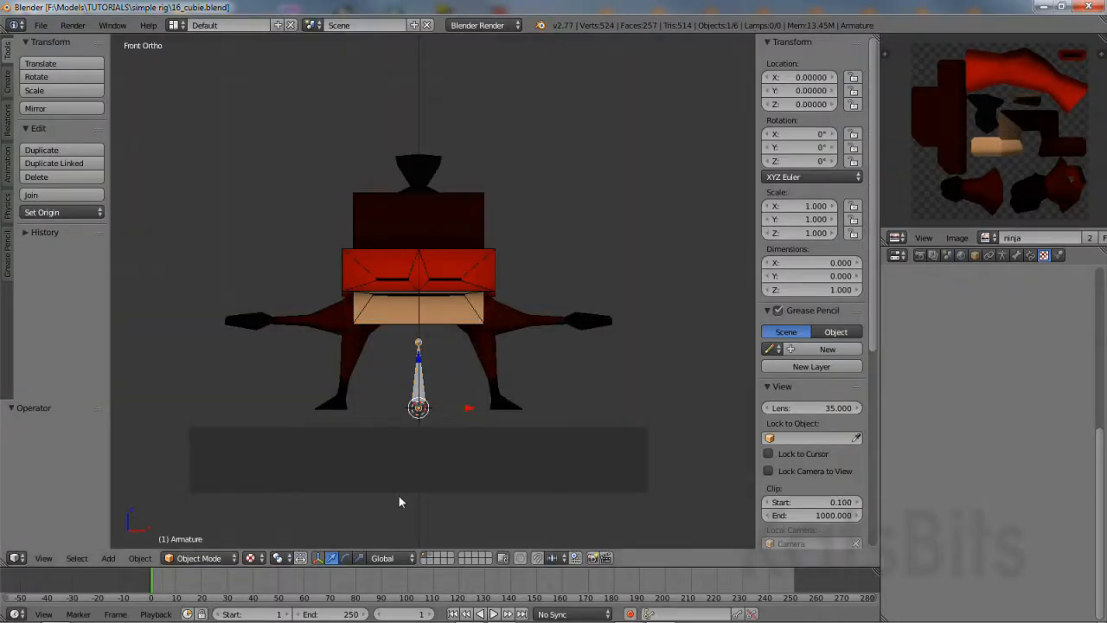
Display the scene in wireframe shading and put the armature into Edit Mode.
left_click(249, 559)
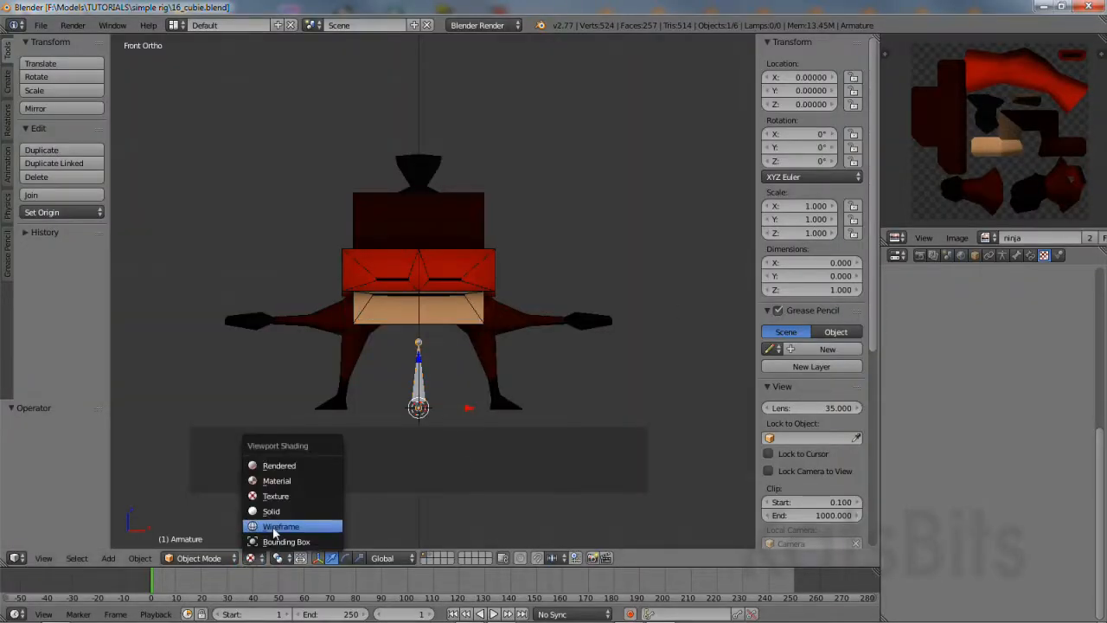
left_click(277, 528)
scroll(365, 480, "up", 4)
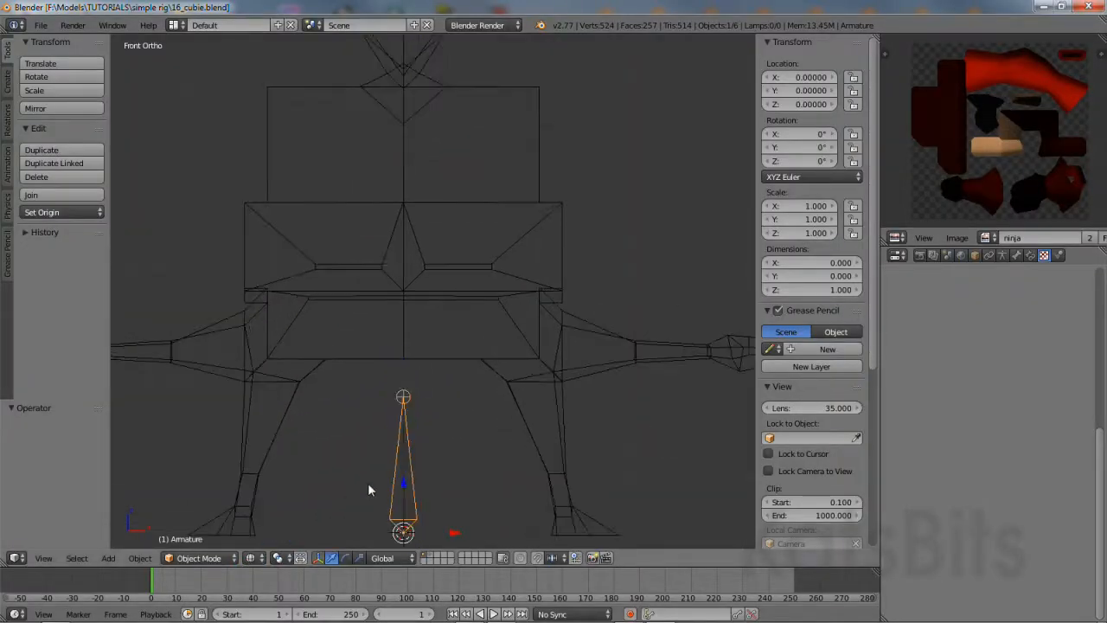
left_click(406, 443)
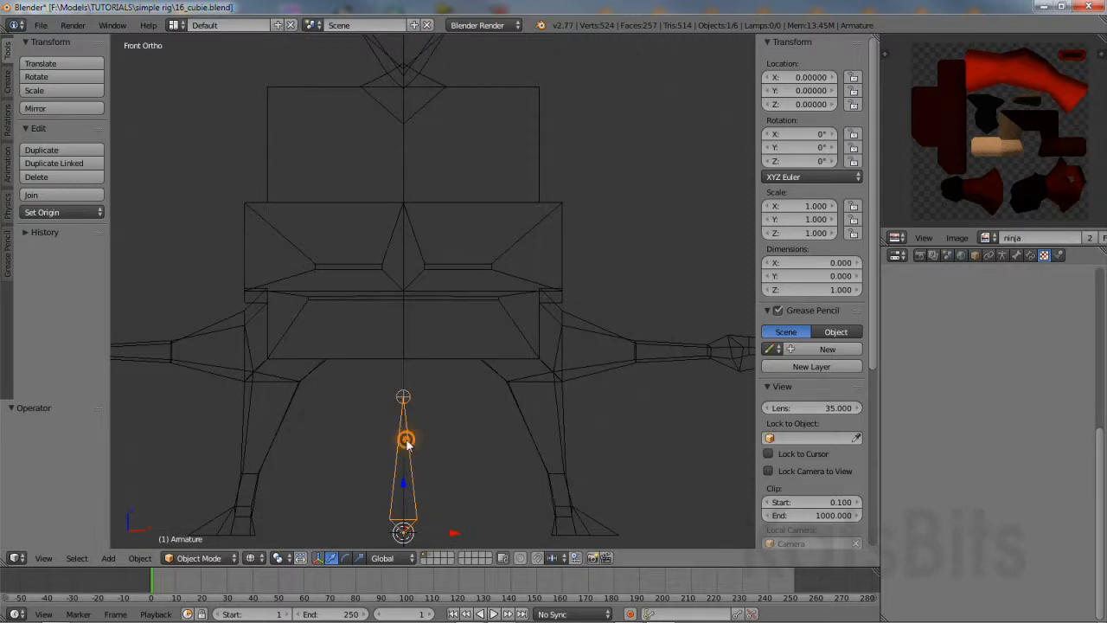
left_click(198, 558)
left_click(197, 526)
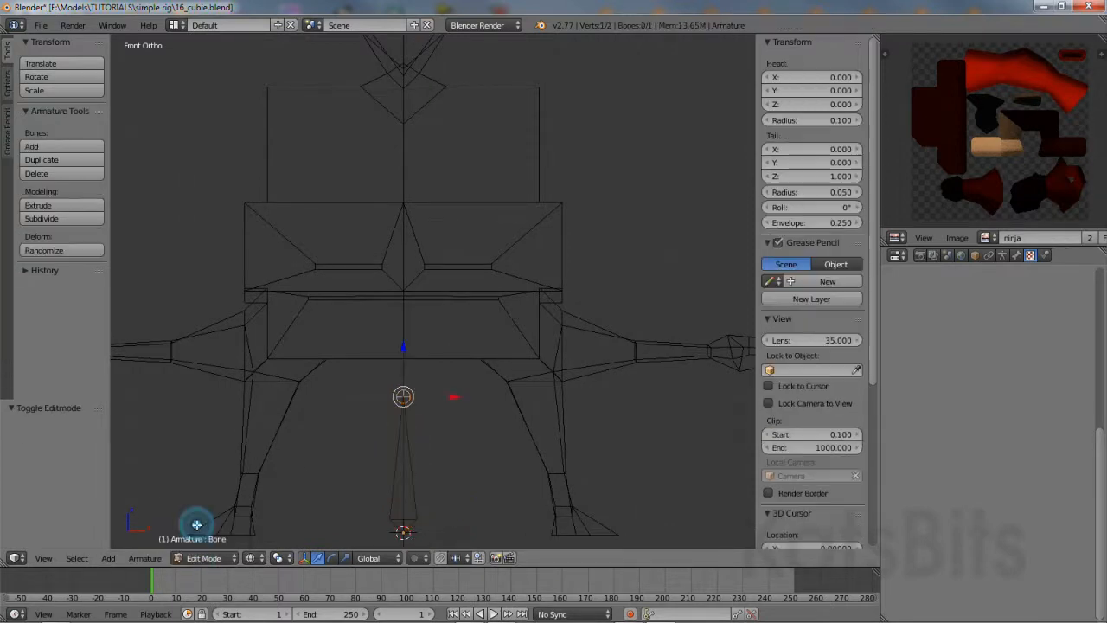
Duplicate the existing bone and move the copy straight up 1.3 units along Z into the character's body.
right_click(409, 458)
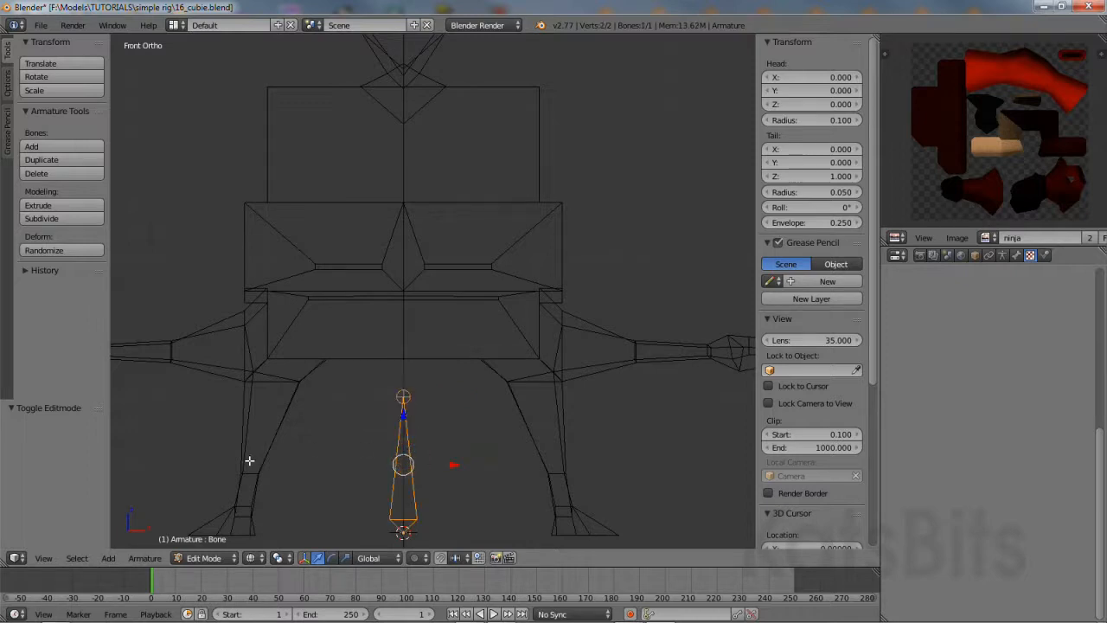
left_click(144, 558)
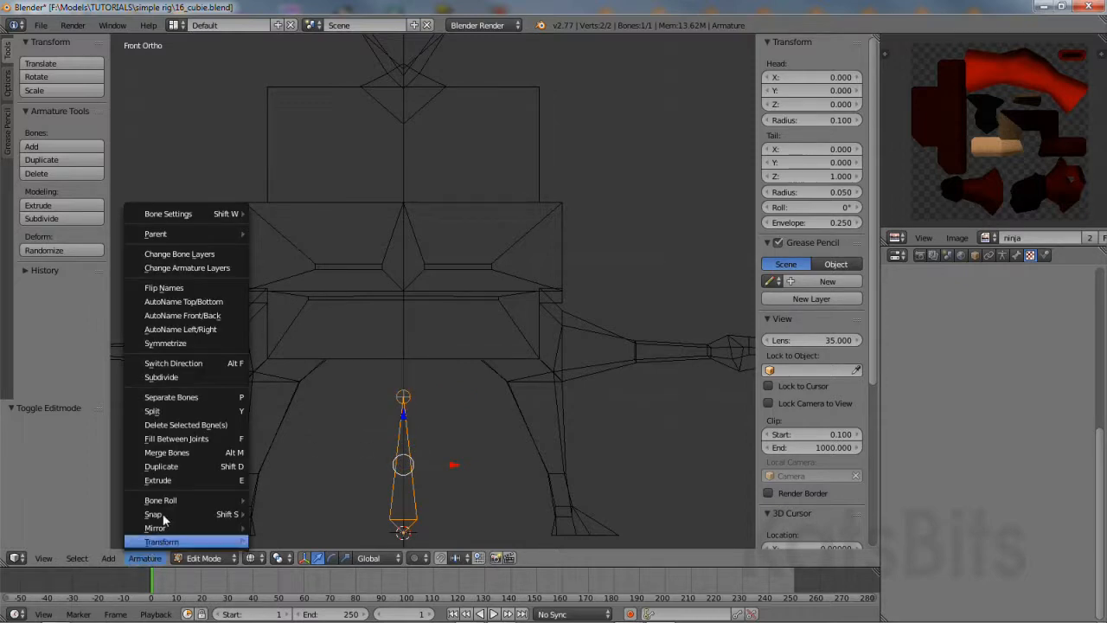
left_click(174, 466)
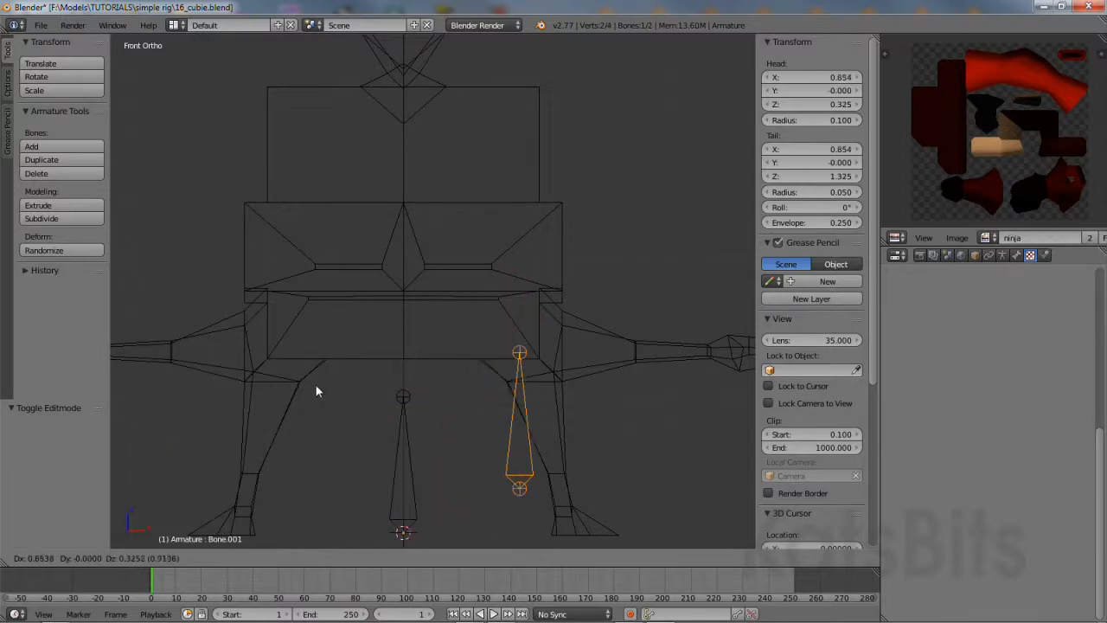
right_click(244, 390)
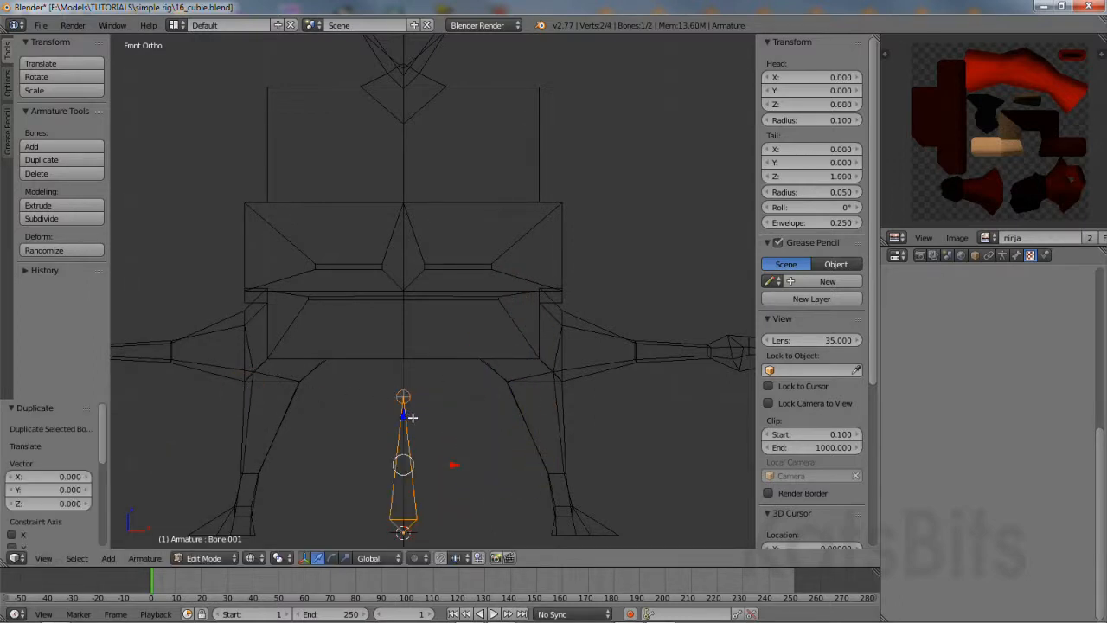
key("g")
key("z")
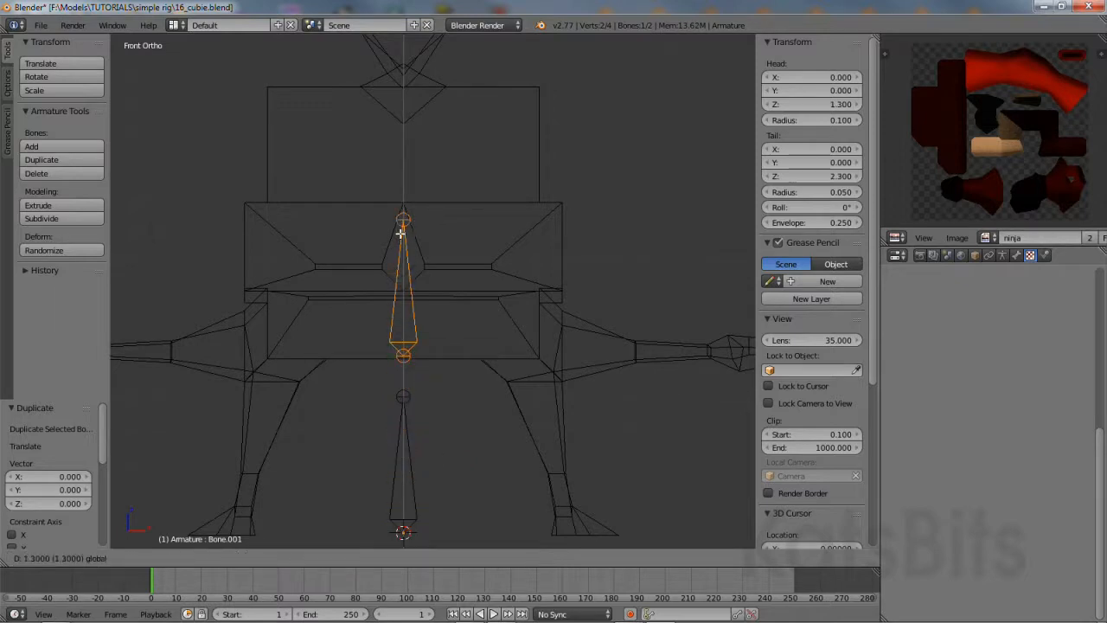
left_click(400, 232)
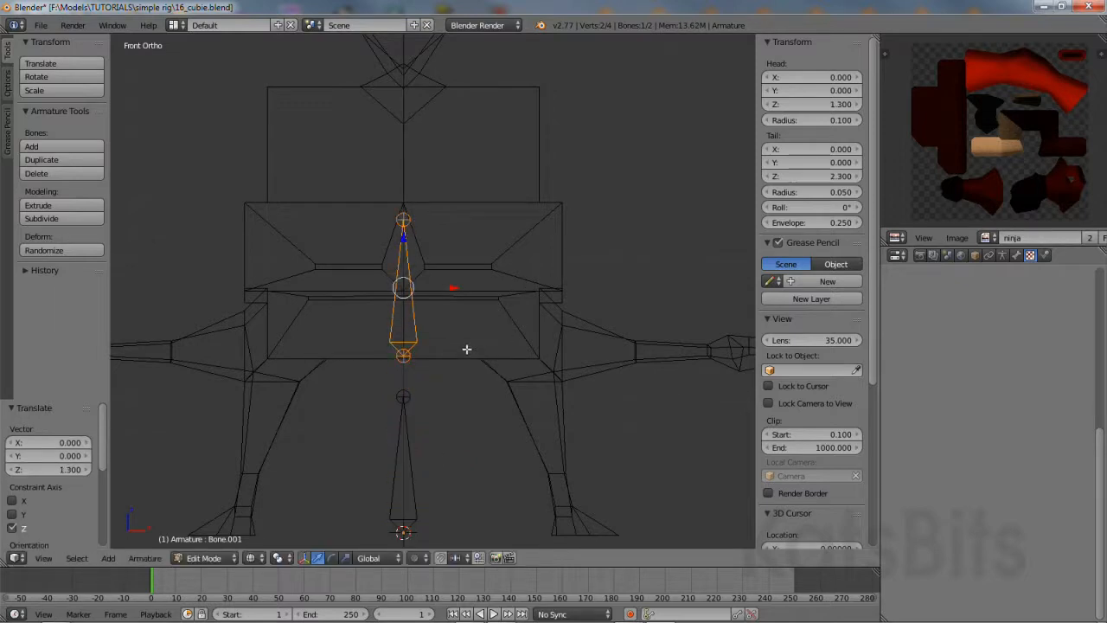
Return the armature to Object Mode and turn on the display of its bone names.
left_click(204, 558)
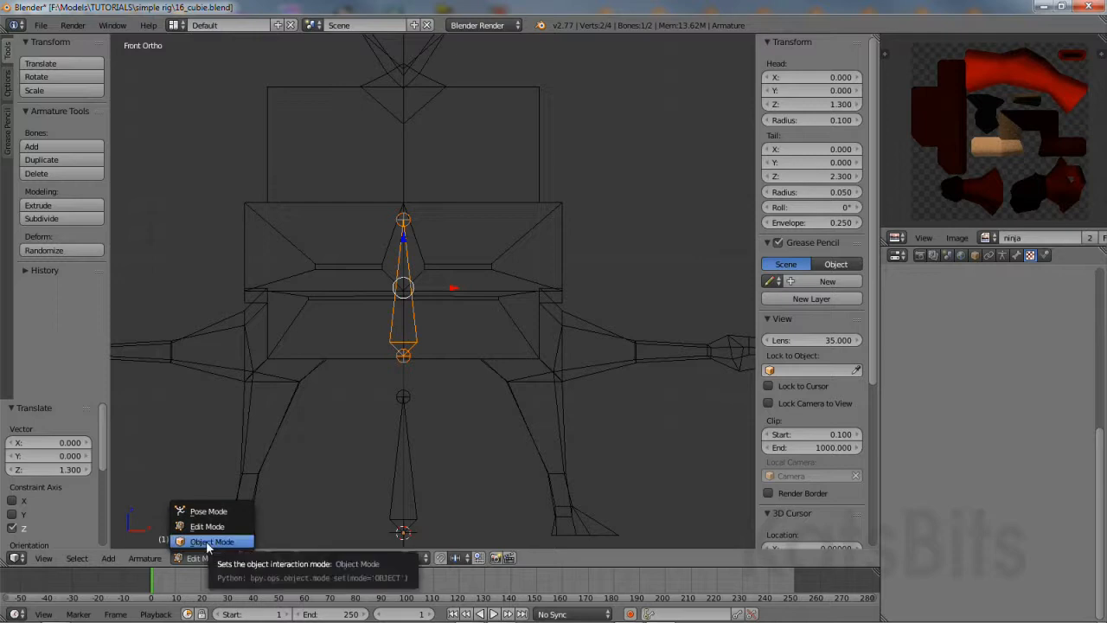
left_click(211, 541)
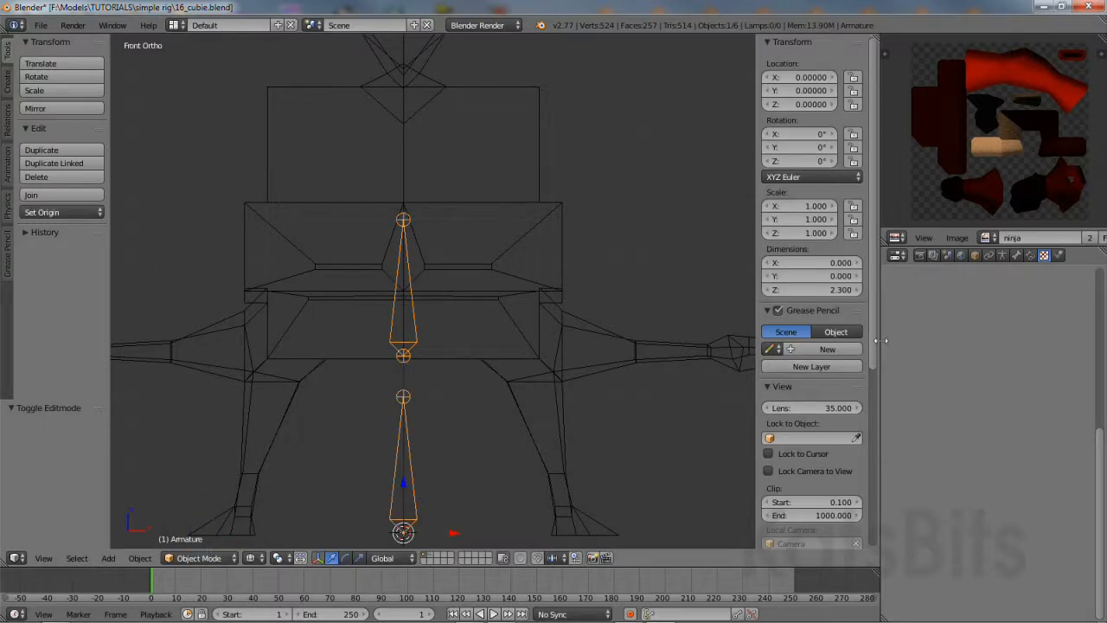
left_click(1000, 256)
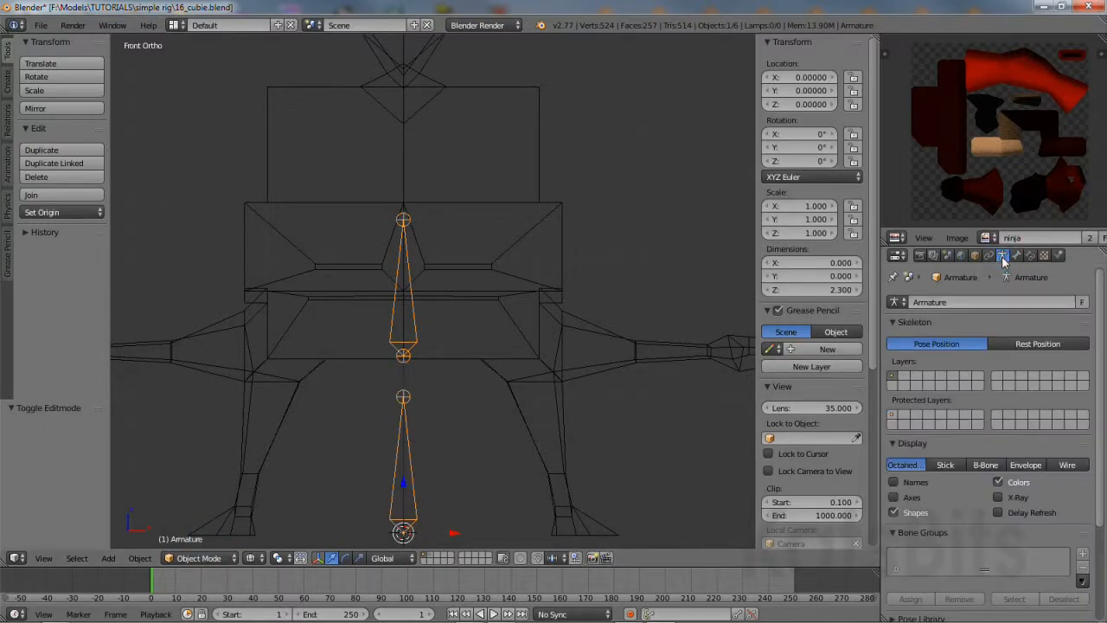
left_click(893, 482)
In Edit Mode, rename the upper duplicated bone as torso.
left_click(196, 560)
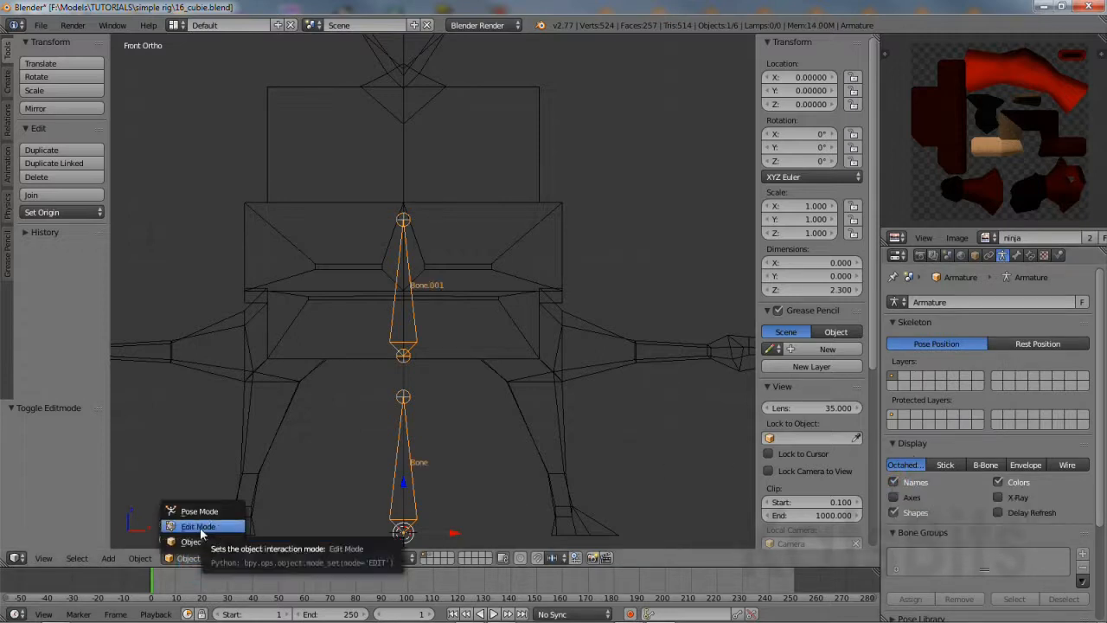
left_click(198, 526)
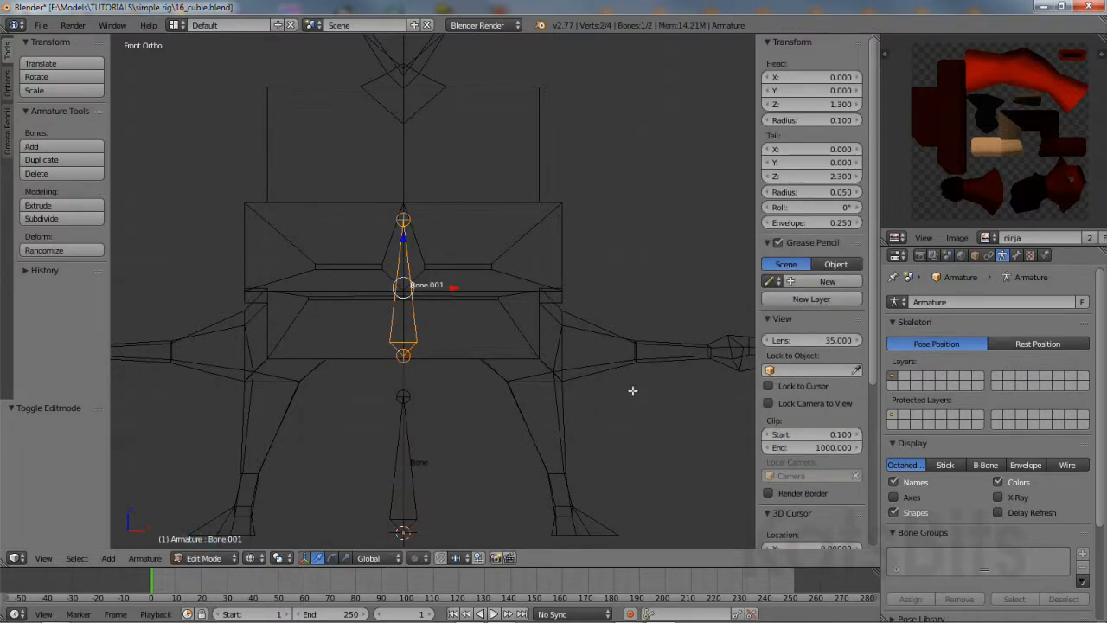
left_click(1016, 256)
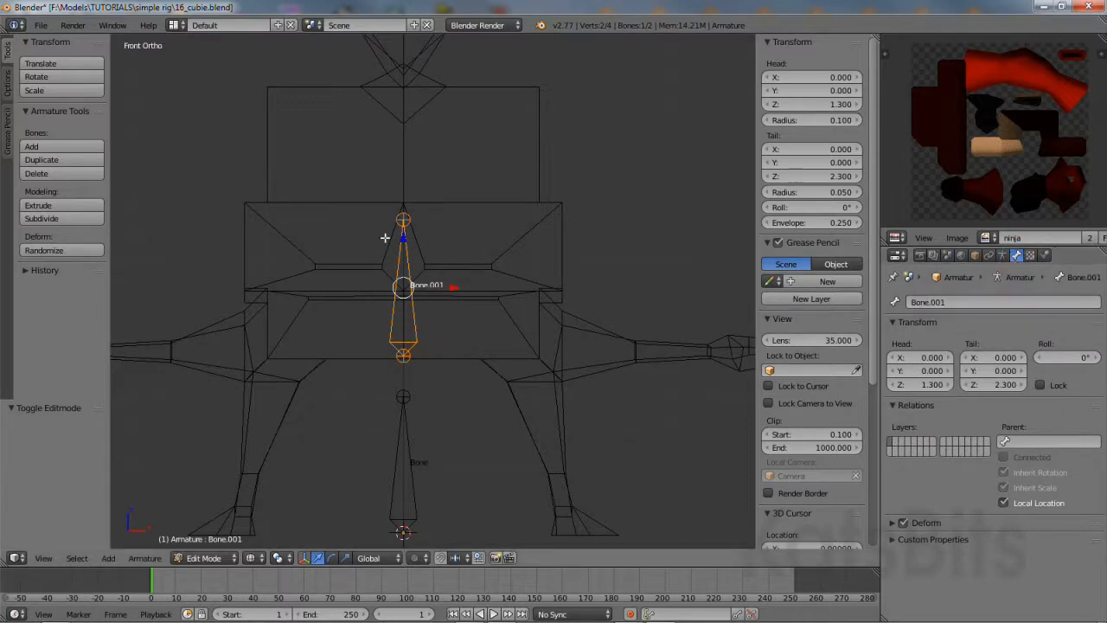
left_click(961, 300)
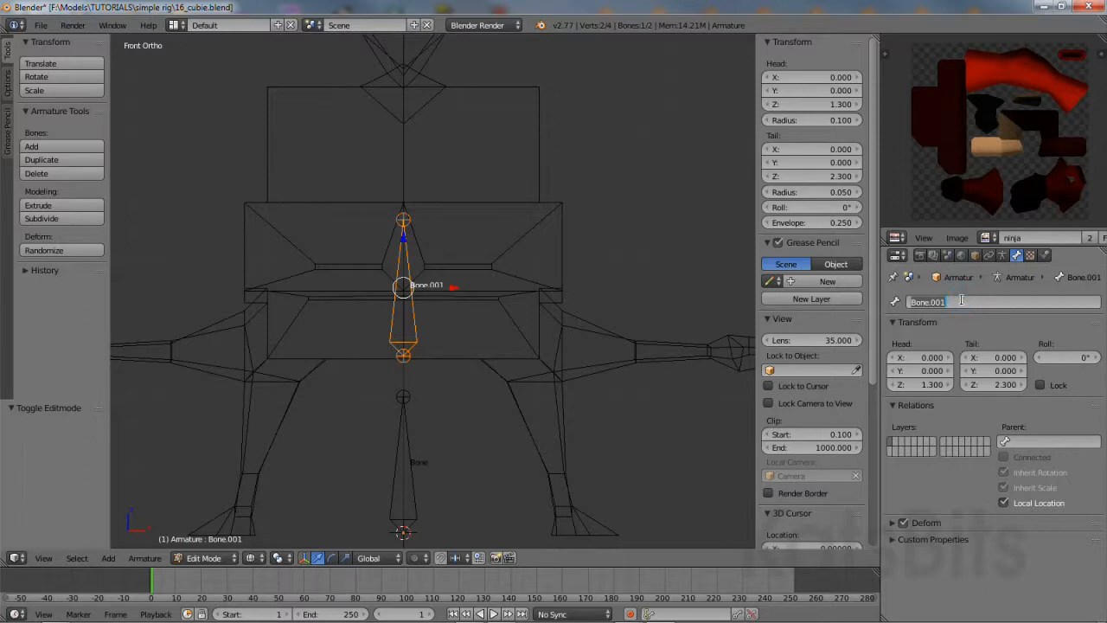
type("torso")
key("Return")
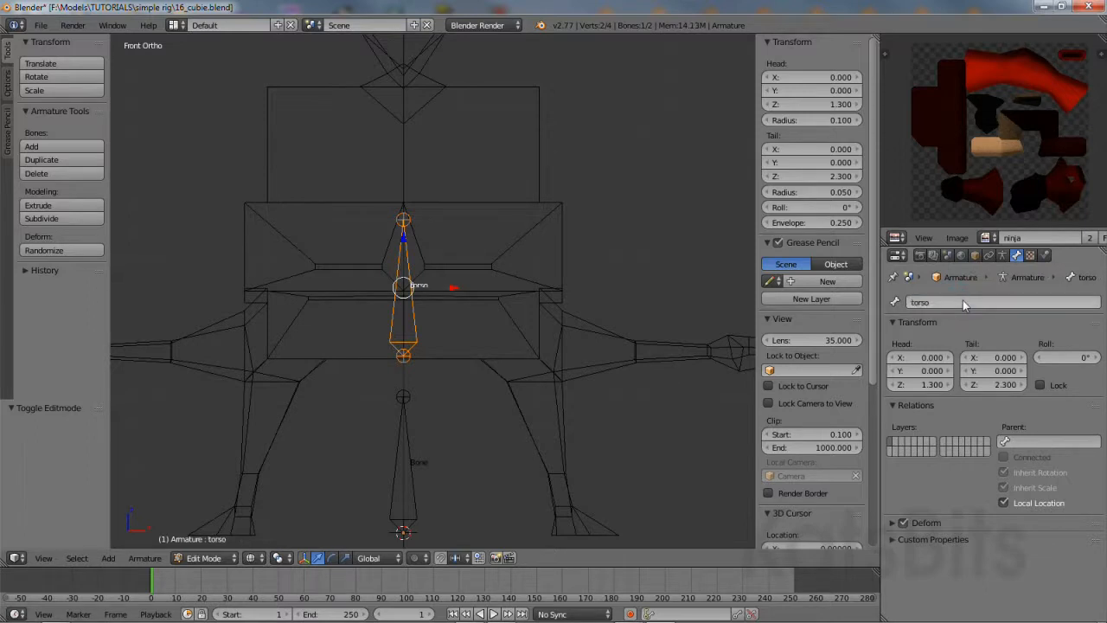
Rename the lower bone at the character's origin as root.
right_click(410, 493)
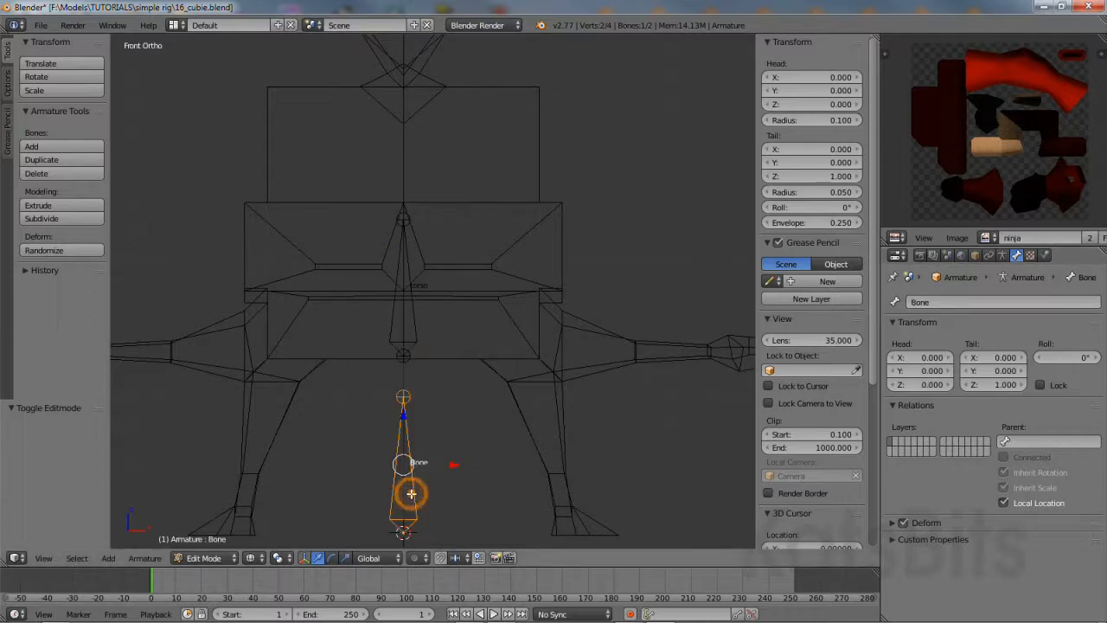
left_click(940, 301)
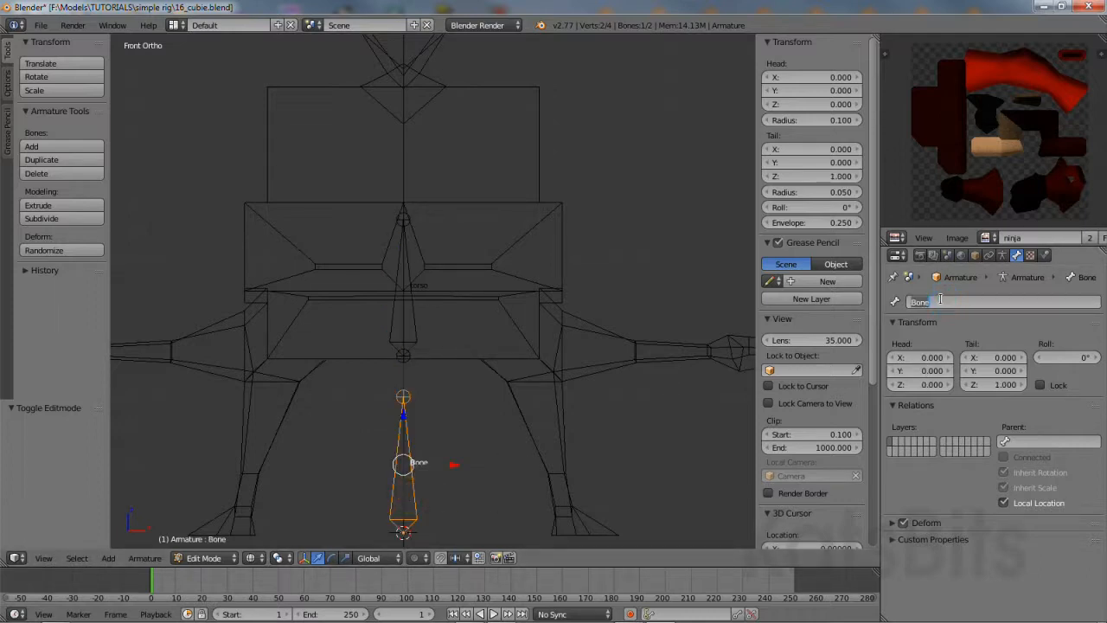
key("BackSpace")
key("Return")
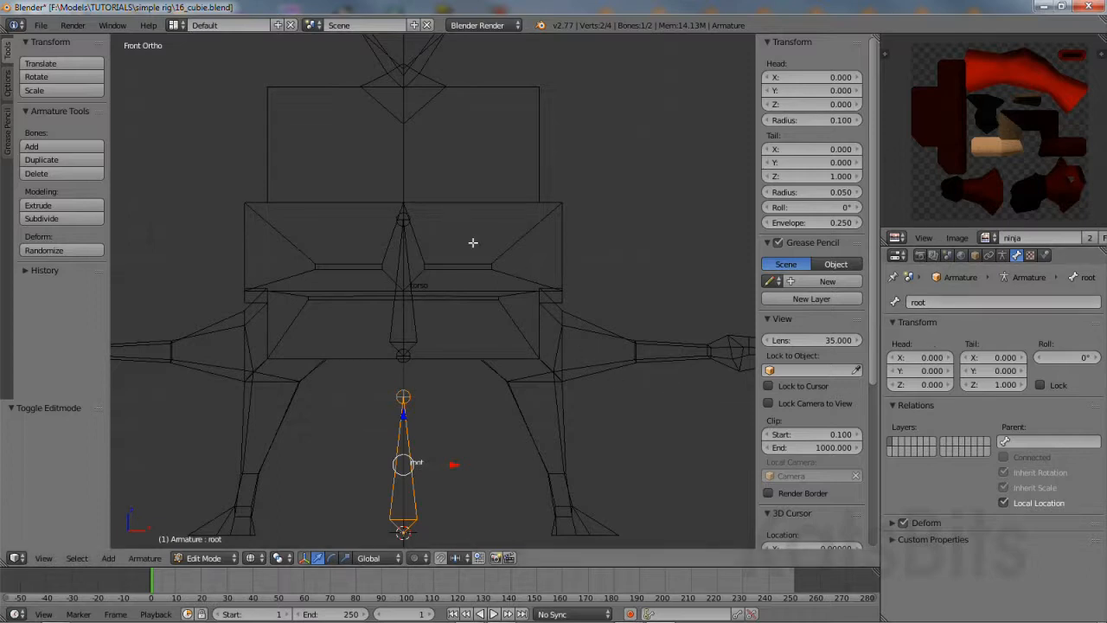
Lengthen the torso bone by raising its tip 0.9 units along Z, and leave the whole bone selected.
right_click(411, 216)
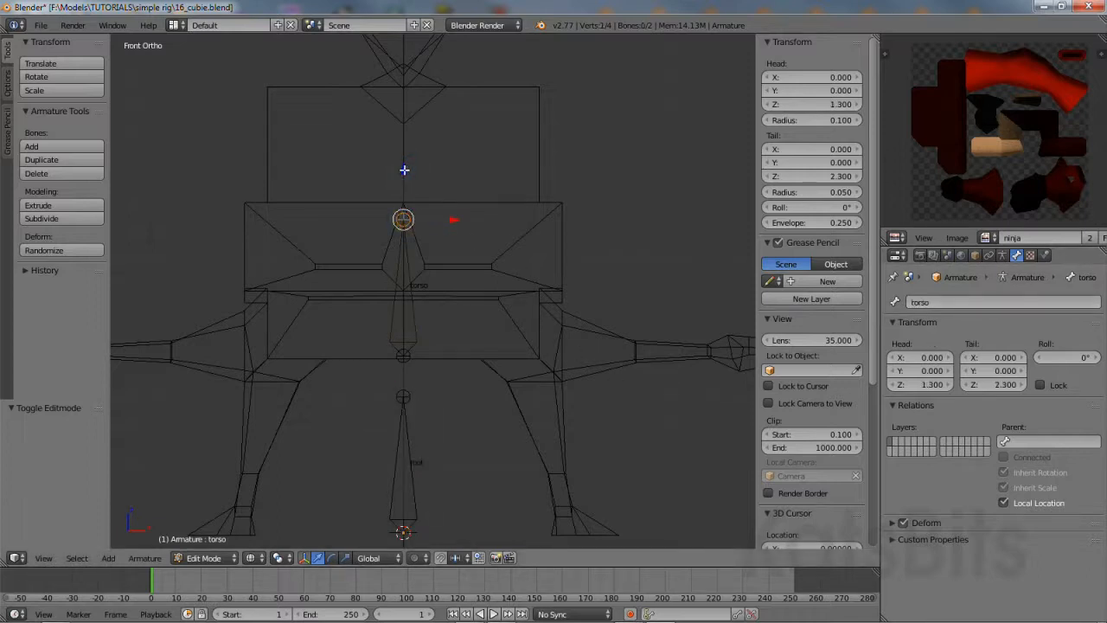
left_click_drag(404, 169, 400, 45)
right_click(414, 190)
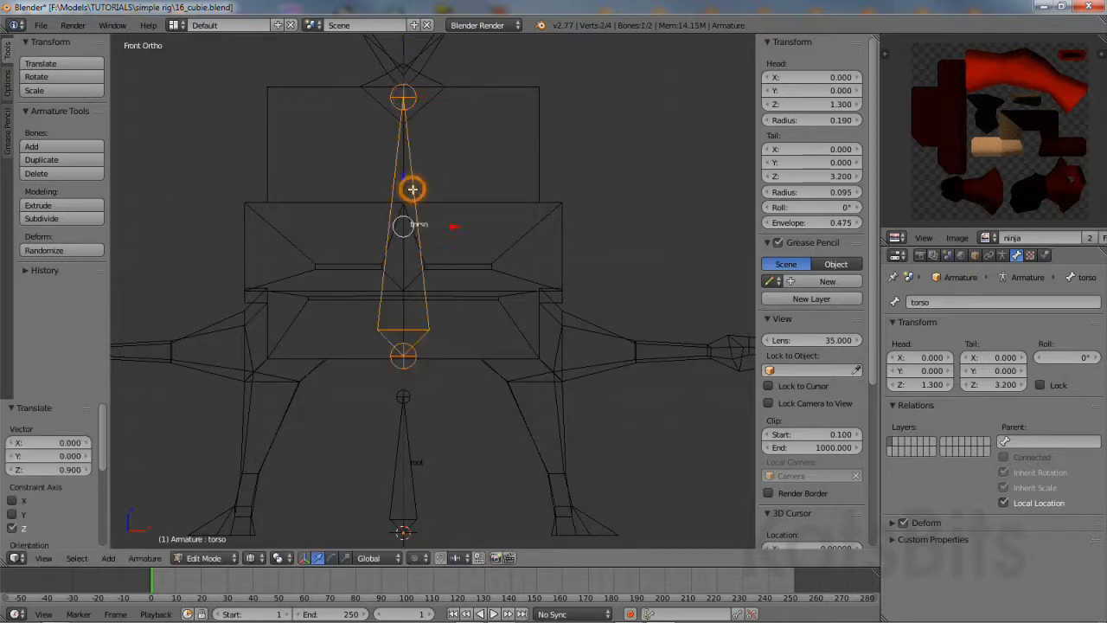
right_click(404, 354)
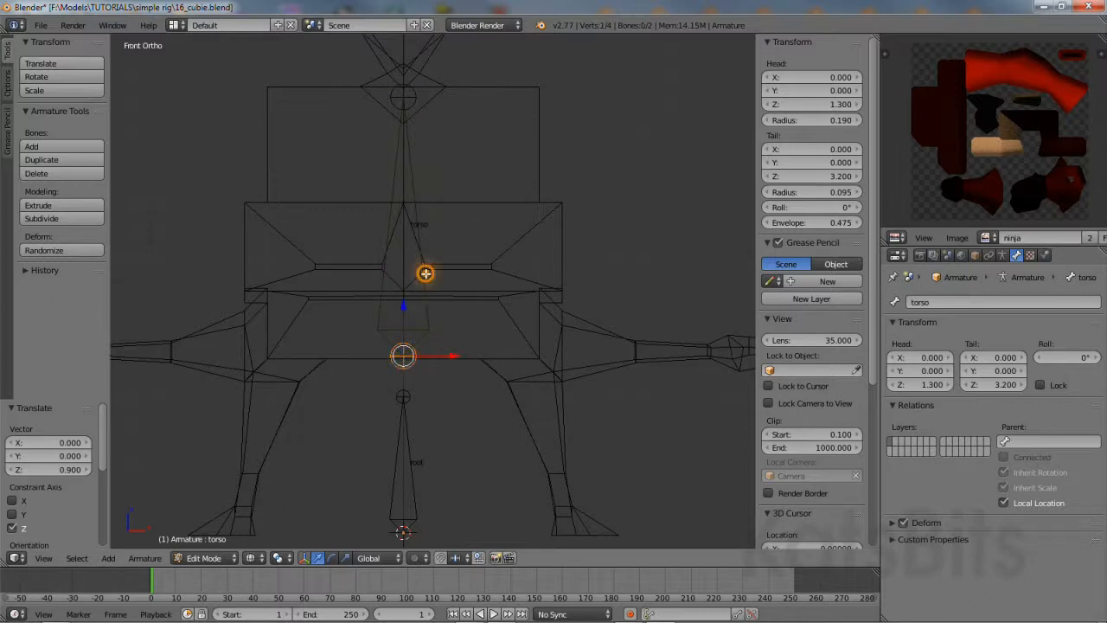
right_click(434, 271)
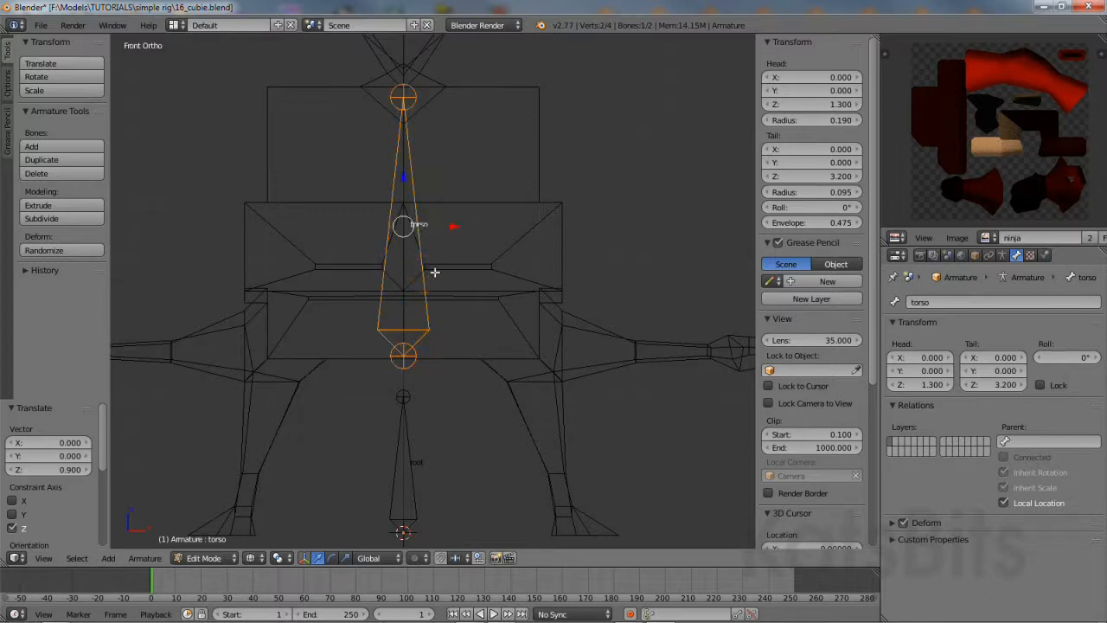
right_click(415, 102)
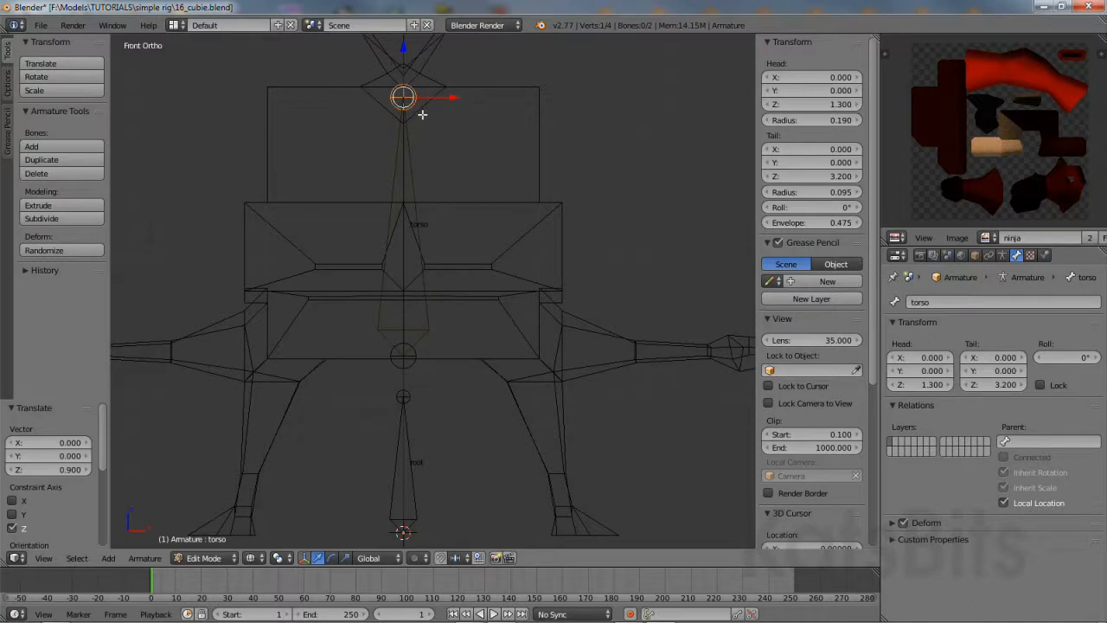
right_click(413, 195)
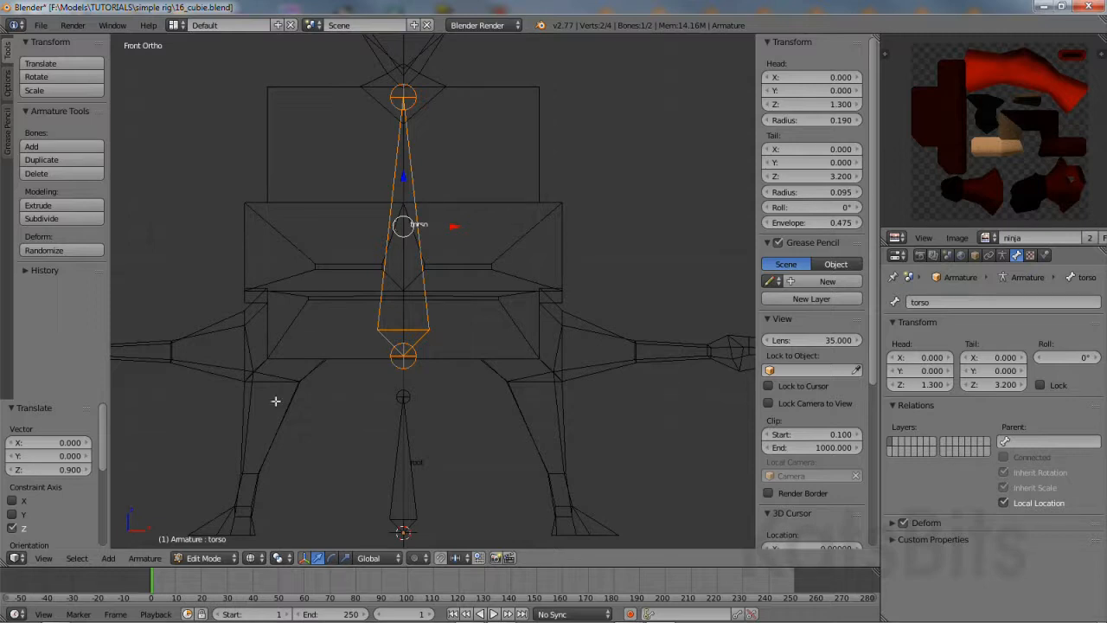
Return to Object Mode and save the scene as 17_cubie.blend in the simple rig folder.
left_click(201, 558)
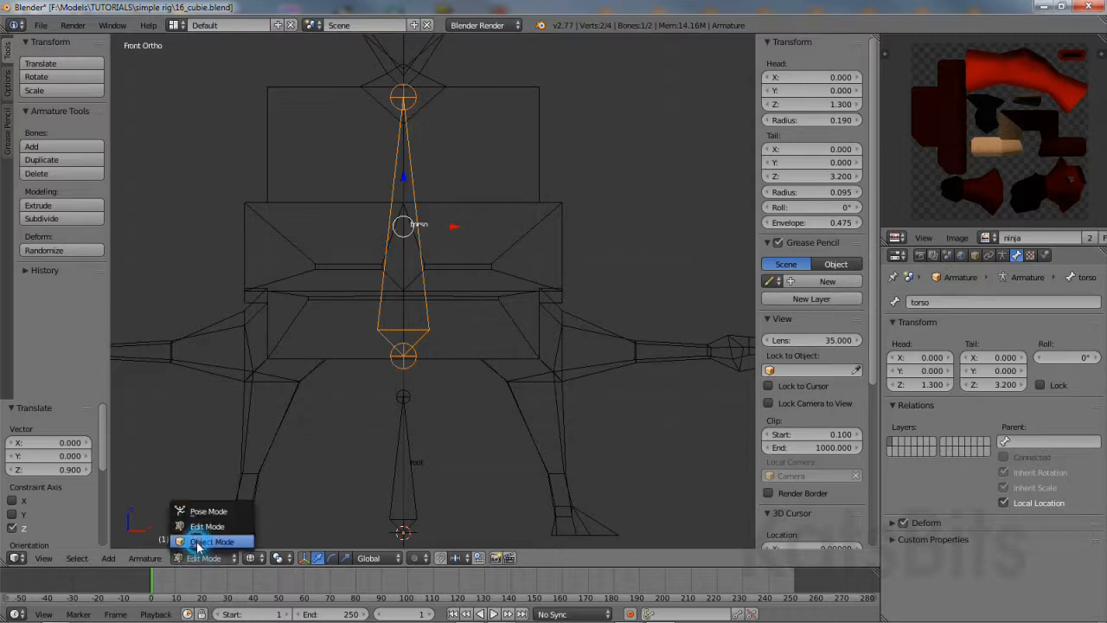
left_click(208, 542)
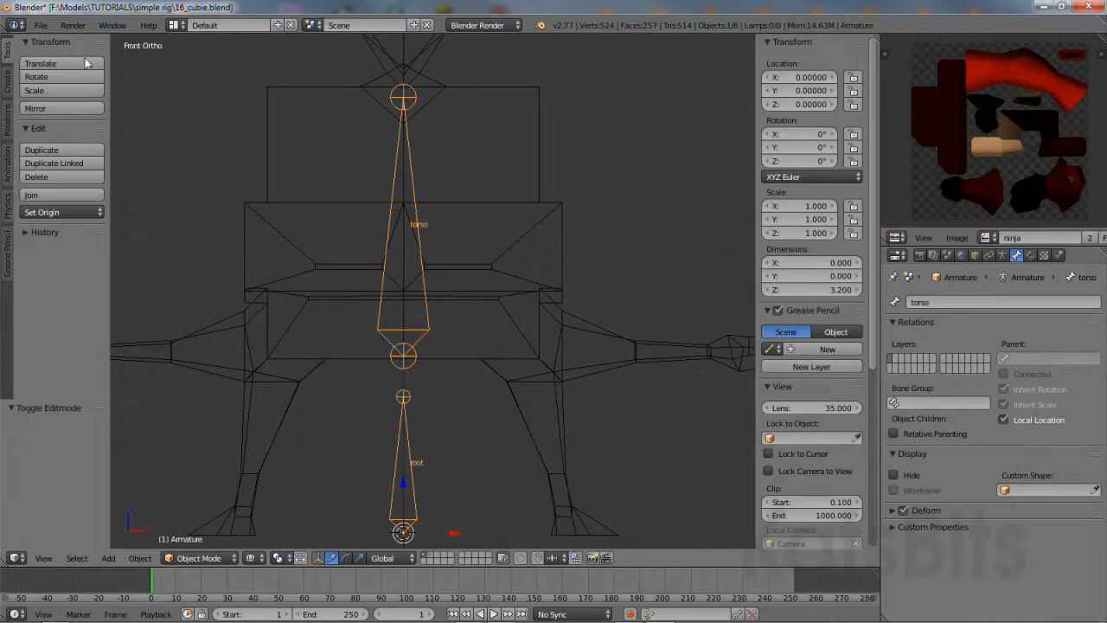
left_click(39, 25)
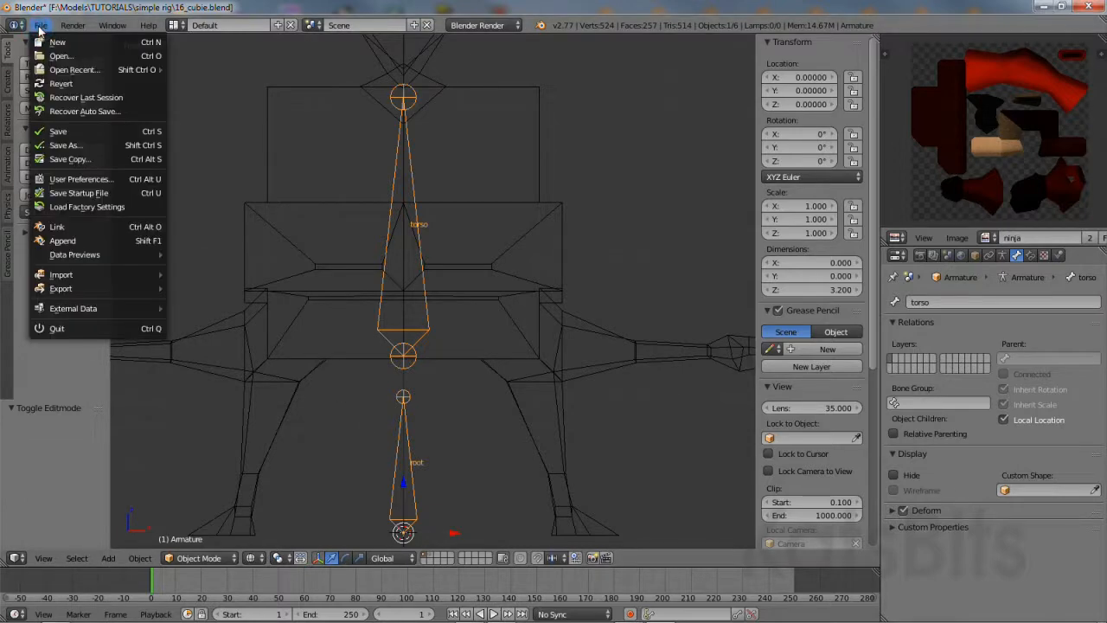
left_click(77, 144)
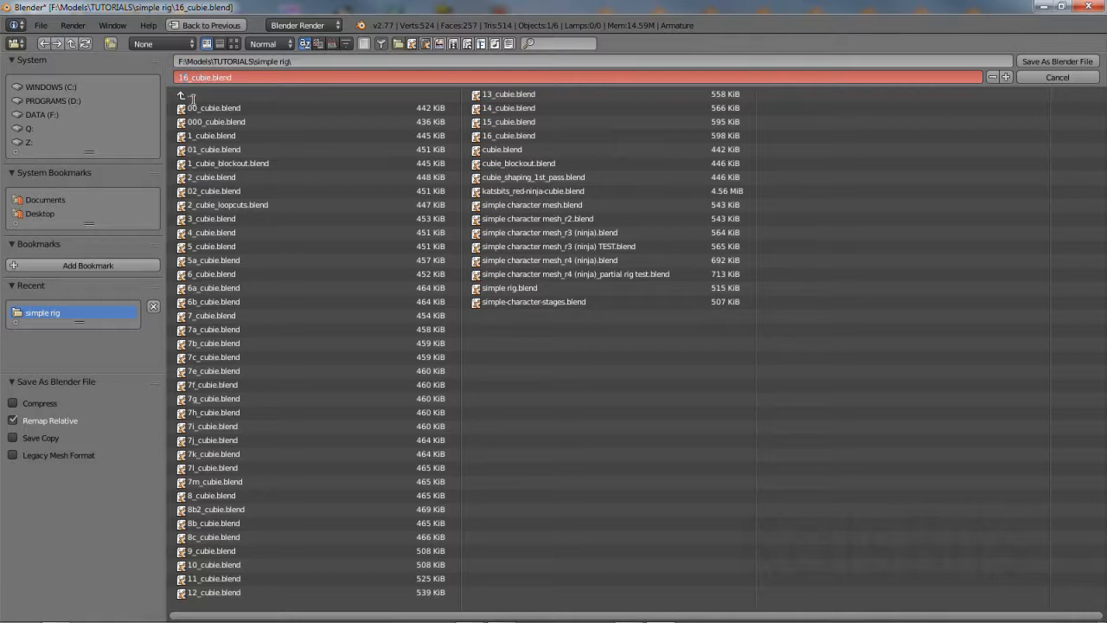
key("KP_Add")
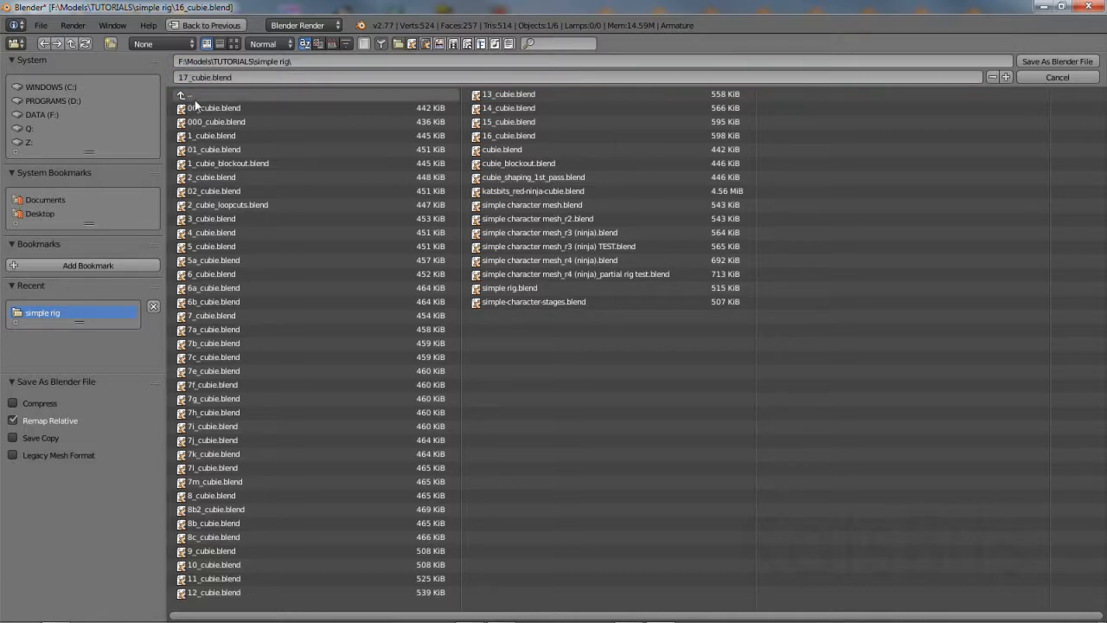
left_click(1048, 61)
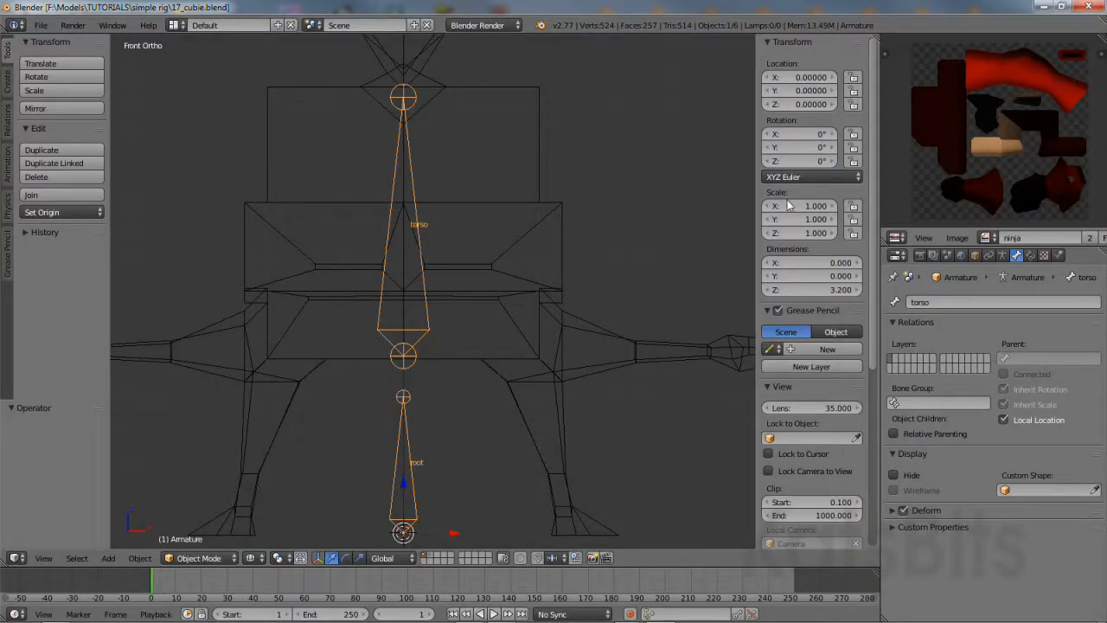
In Edit Mode, duplicate the torso bone and move the copy about -0.82 units in X and 0.17 in Z, near the character's shoulder.
left_click(199, 557)
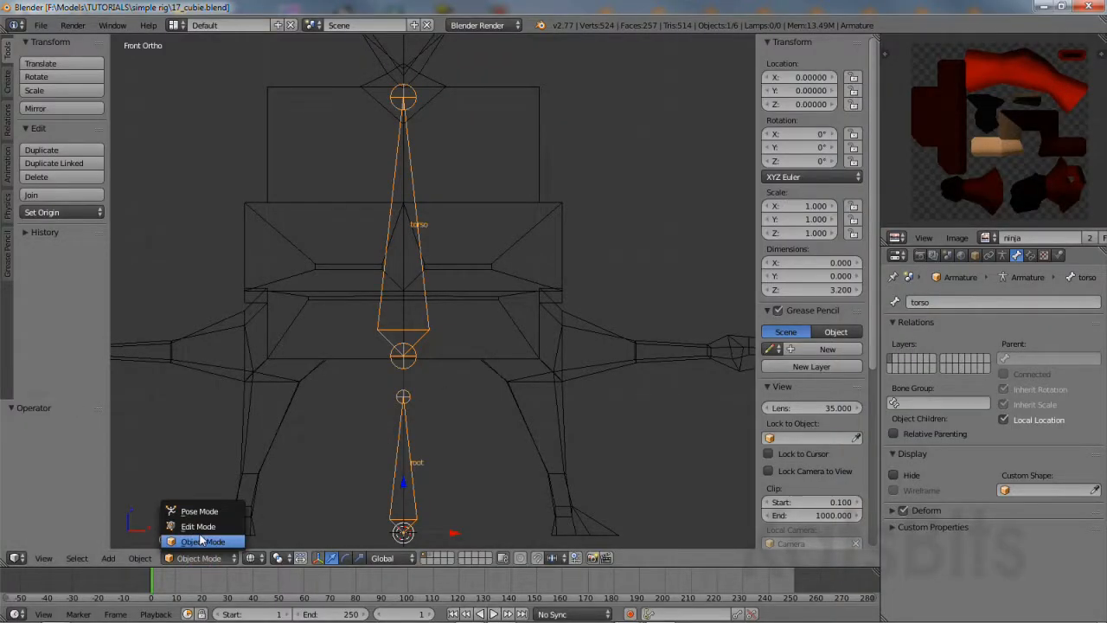
left_click(171, 516)
left_click(145, 558)
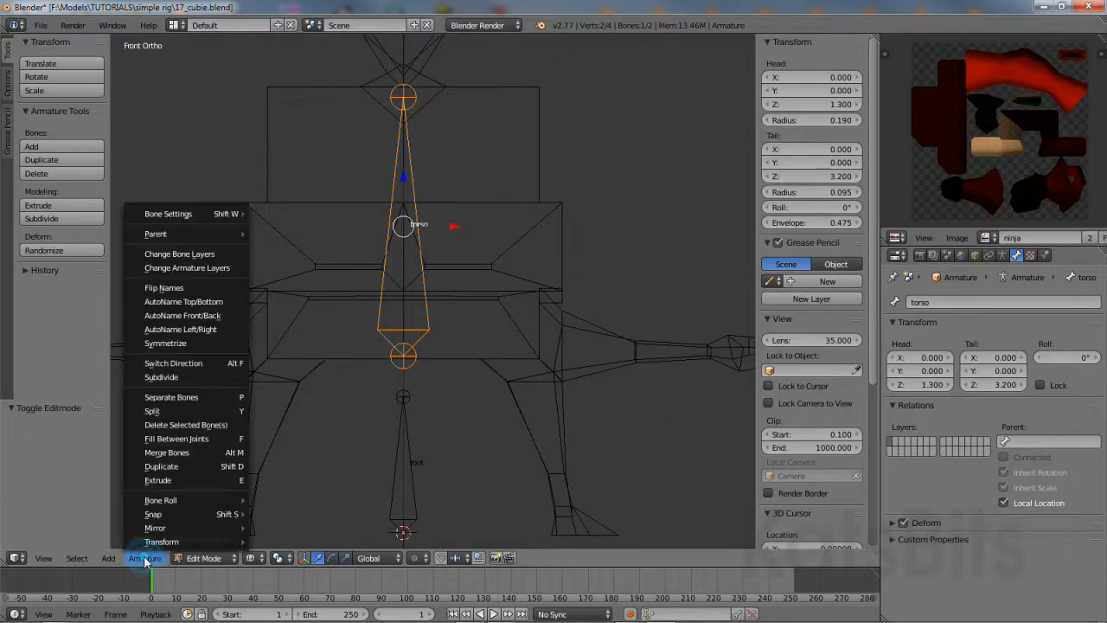
left_click(170, 480)
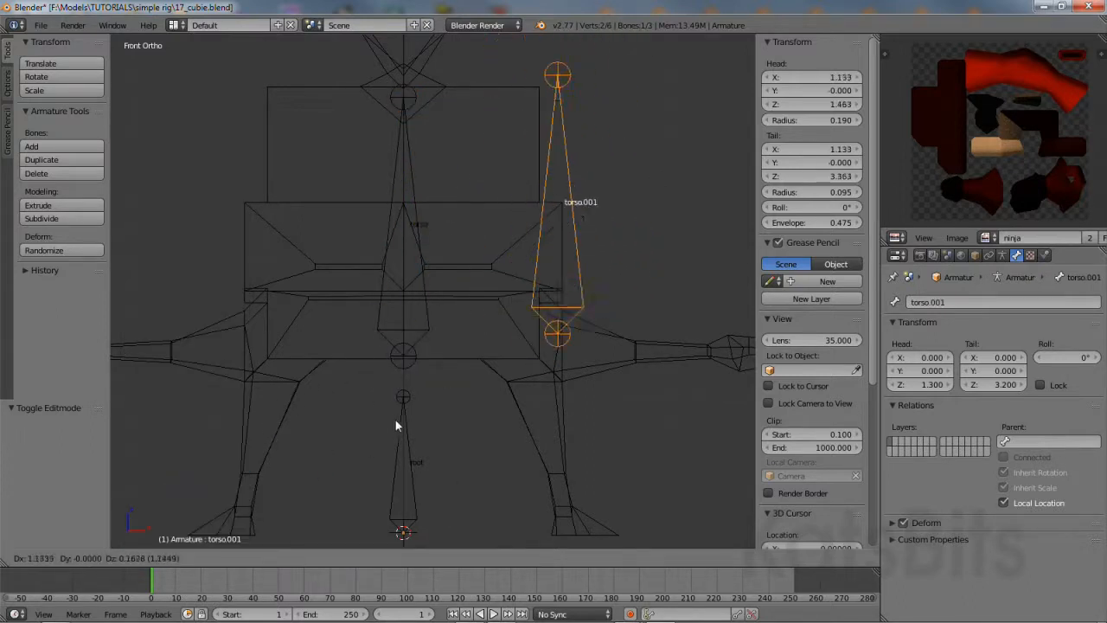
right_click(351, 392)
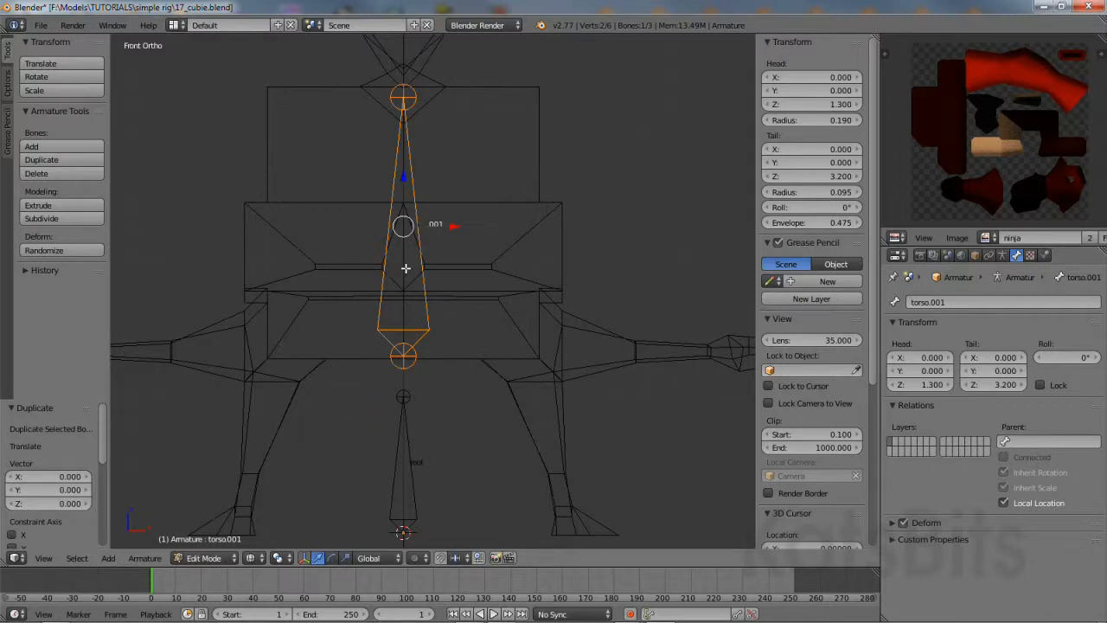
key("g")
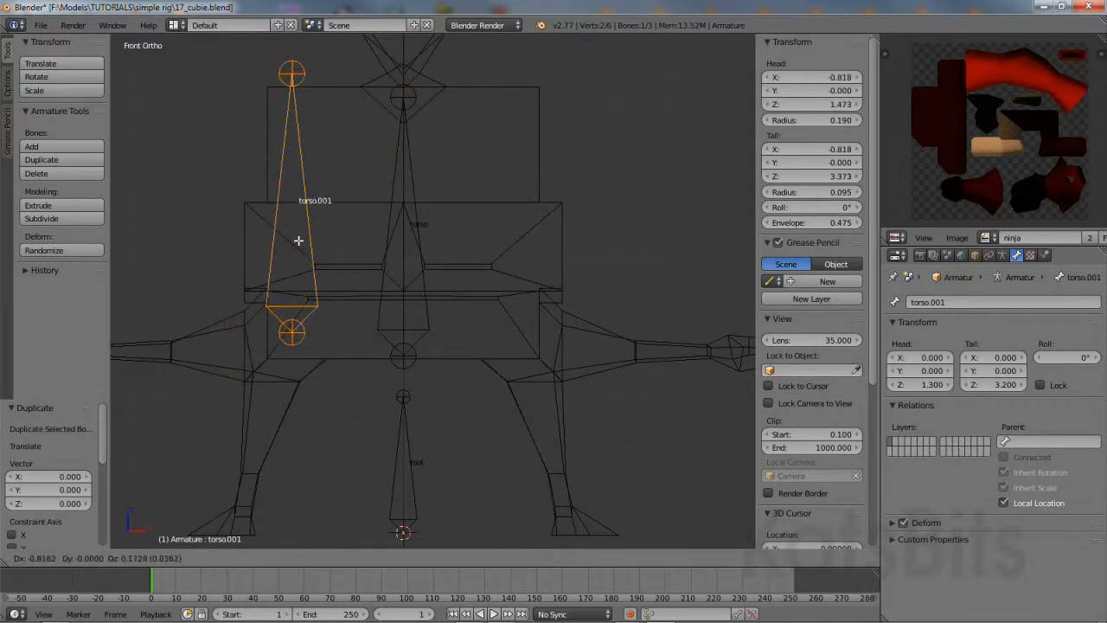
left_click(298, 241)
Move the duplicated bone's tip about -0.23 units in X and -2.09 in Z to form a short, slanted shoulder bone.
right_click(292, 71)
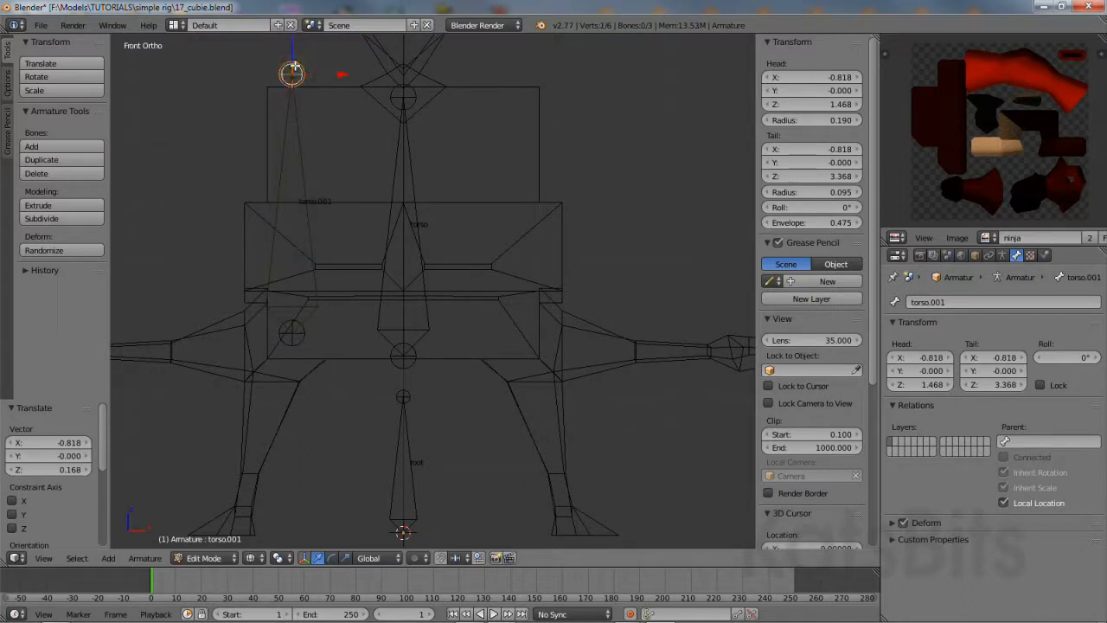
key("g")
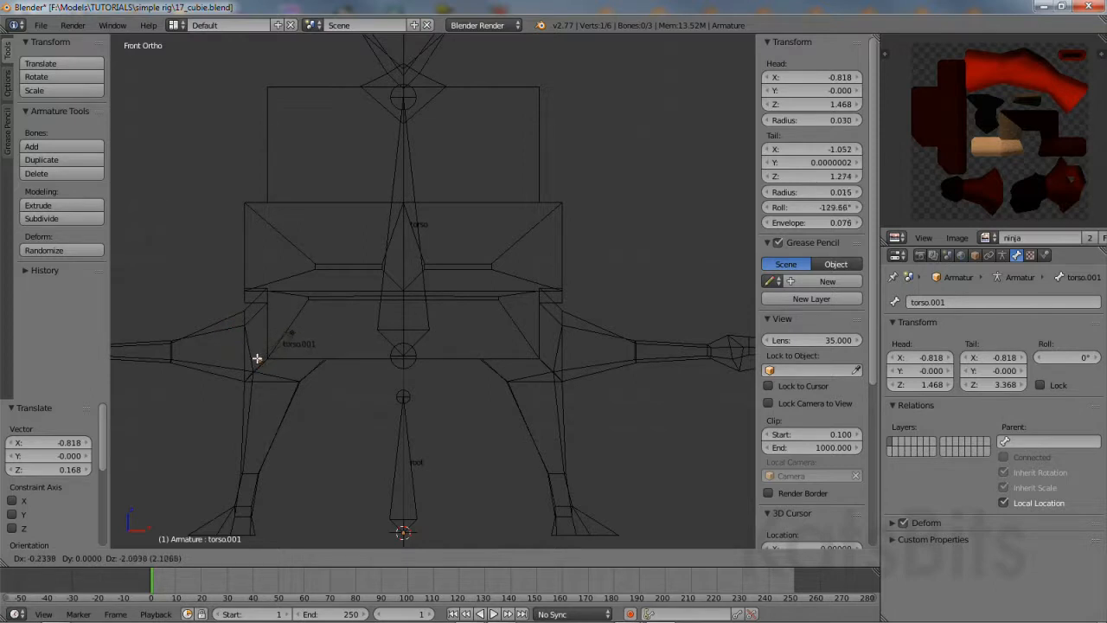
left_click(256, 358)
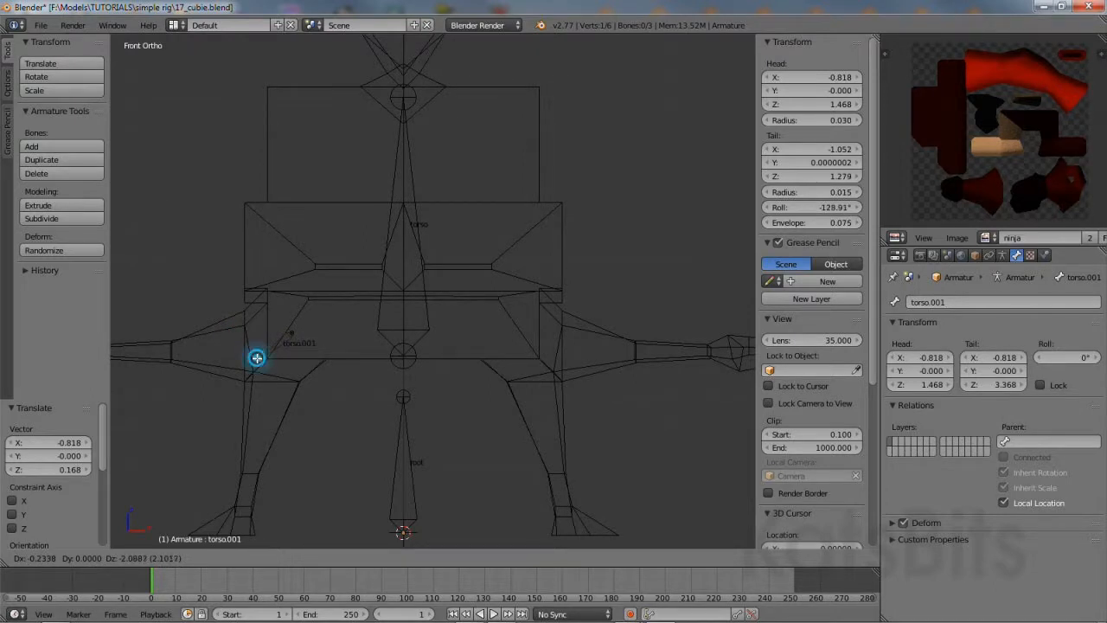
Duplicate the shoulder bone and move one of the two bones about -0.38 units in X and -0.14 in Z, into the upper arm.
right_click(285, 341)
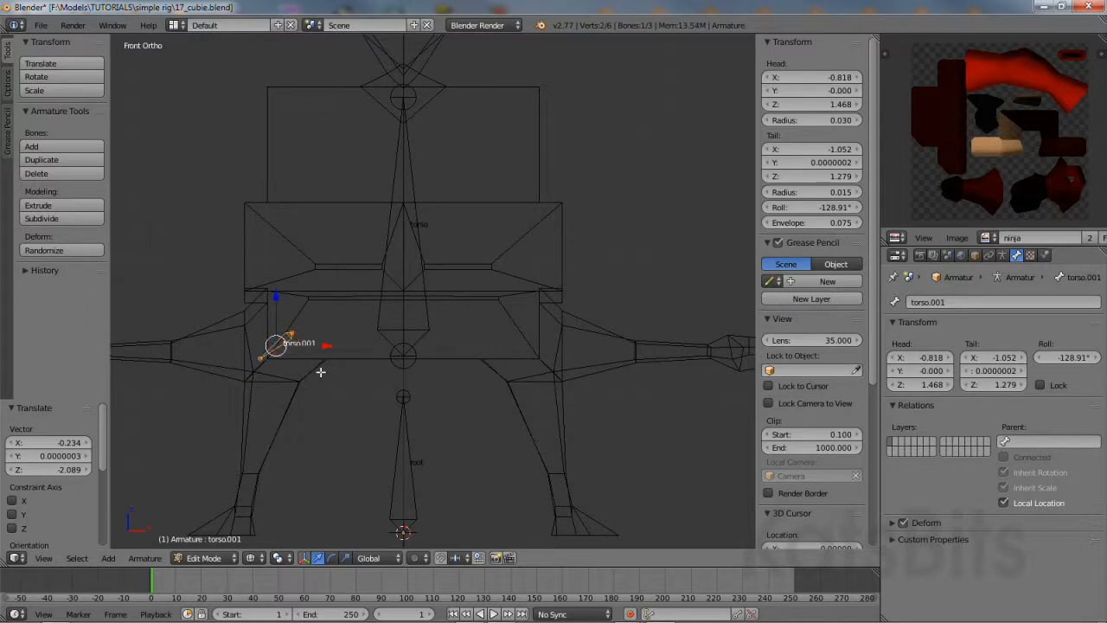
scroll(311, 354, "up", 2)
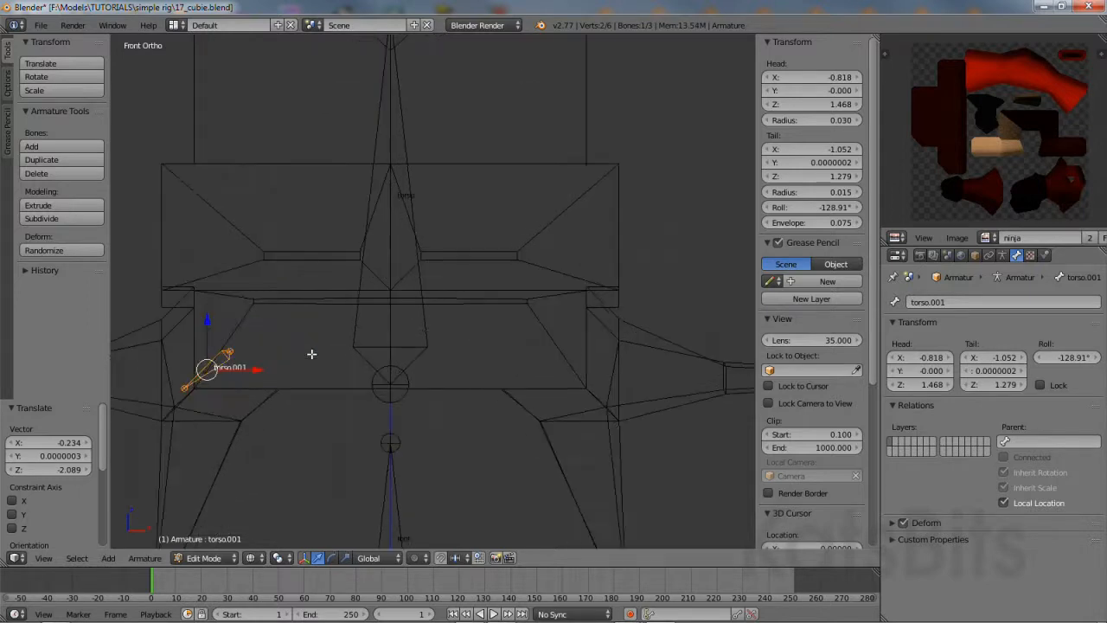
middle_click_drag(235, 394, 526, 318, "shift")
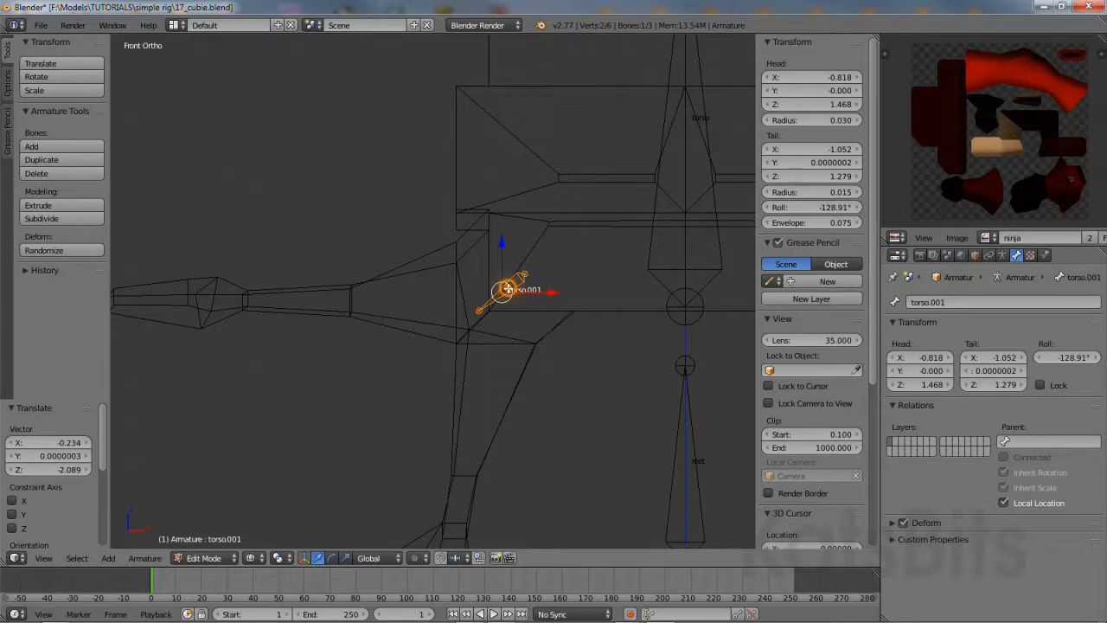
left_click(144, 558)
left_click(163, 471)
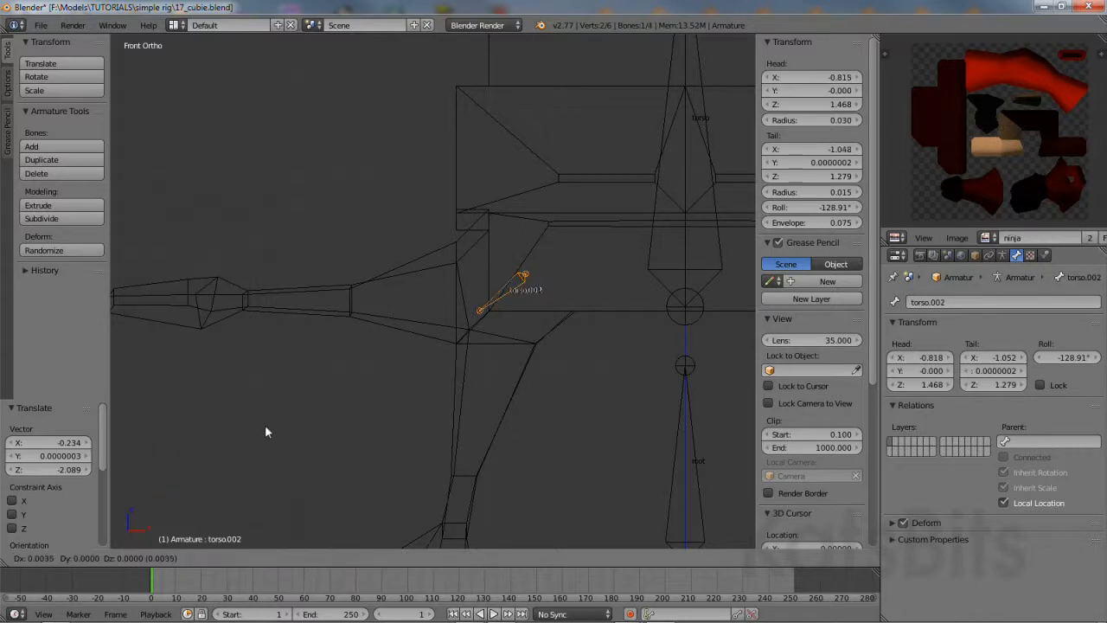
right_click(175, 363)
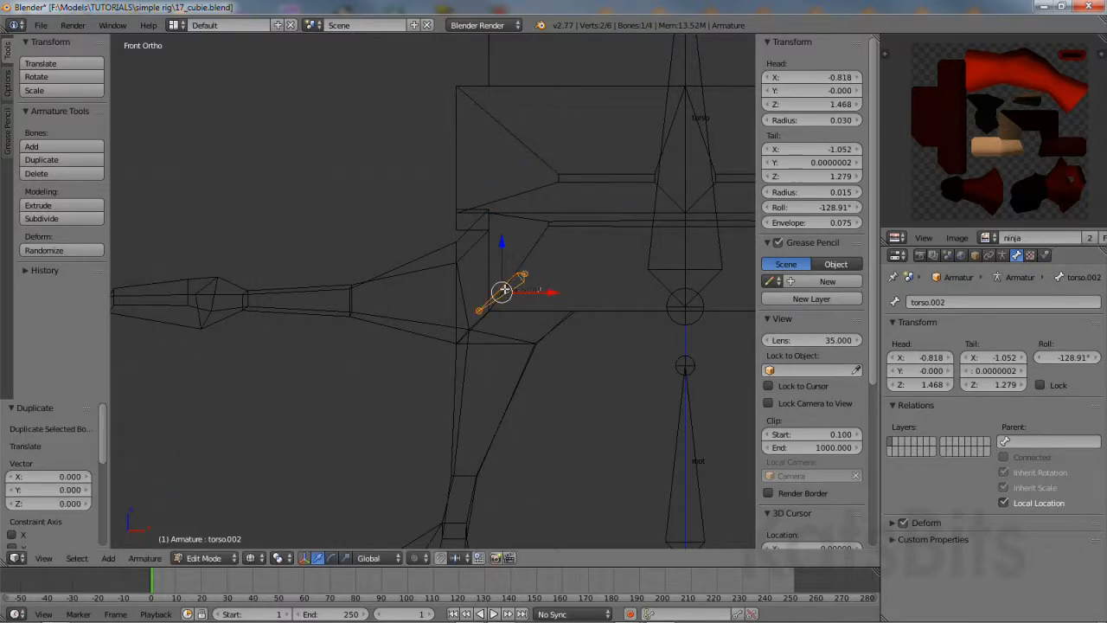
right_click(497, 294)
key("g")
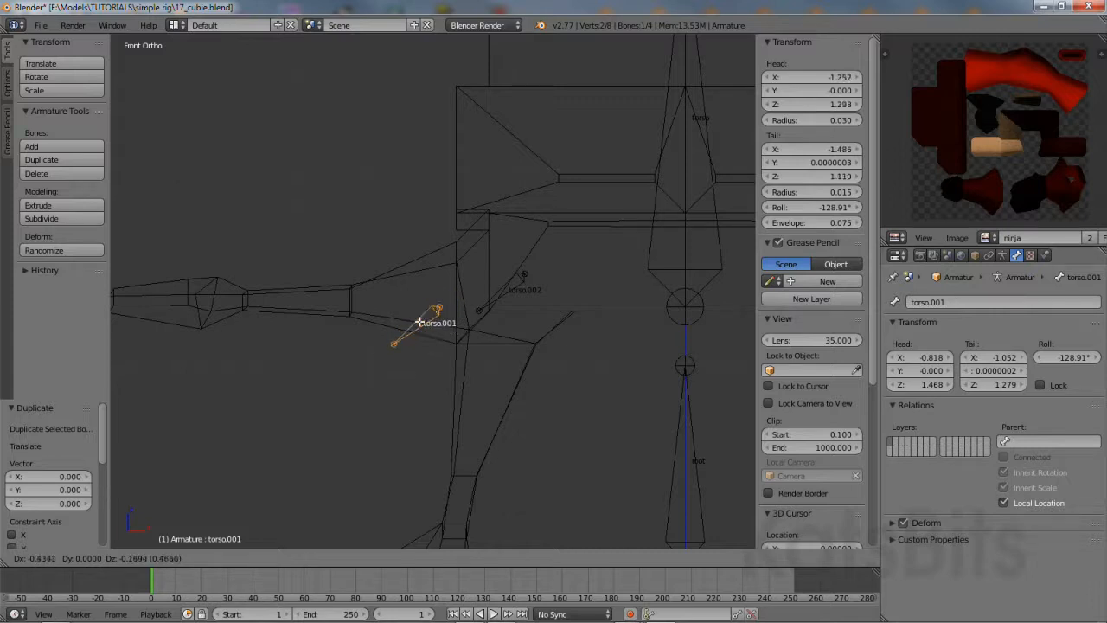
left_click(430, 316)
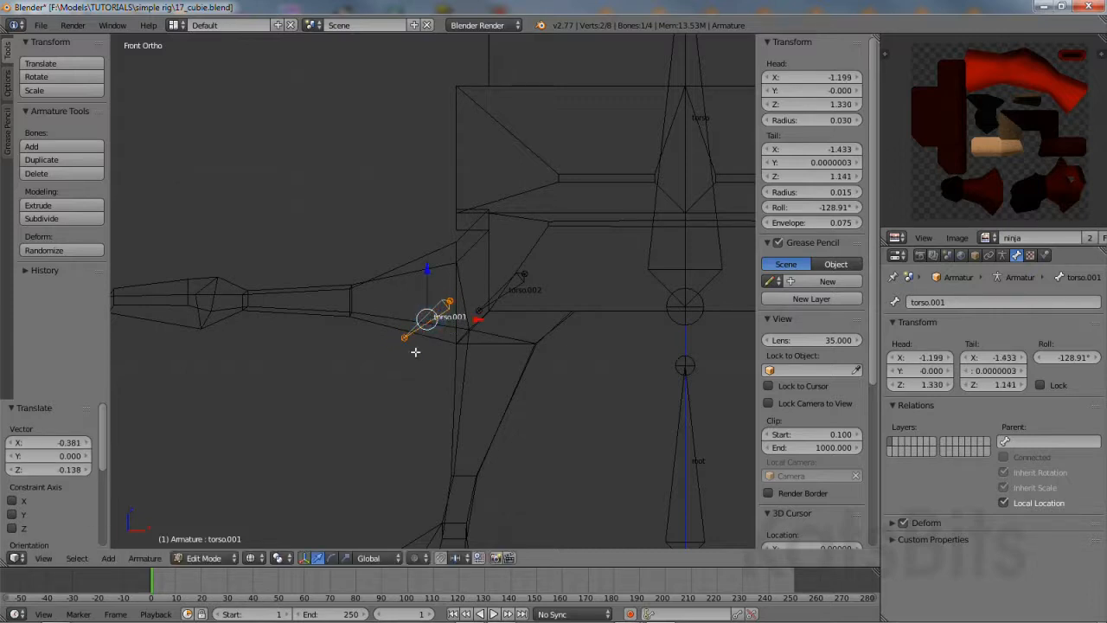
Move the upper arm bone's tip to the elbow, about -0.27 units in X and 0.19 in Z.
right_click(404, 337)
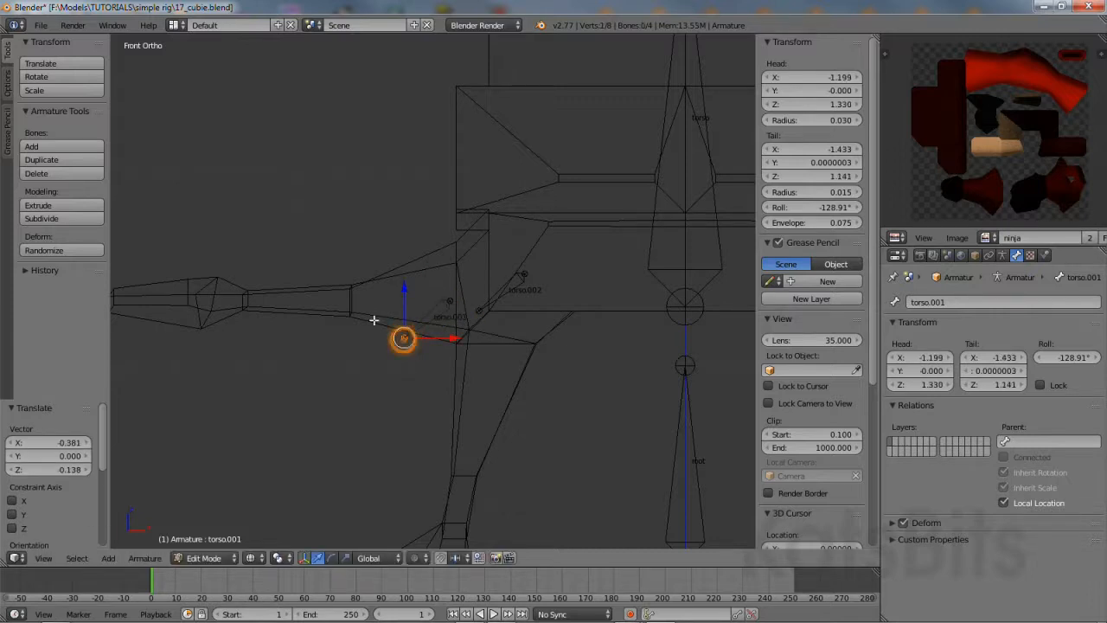
key("g")
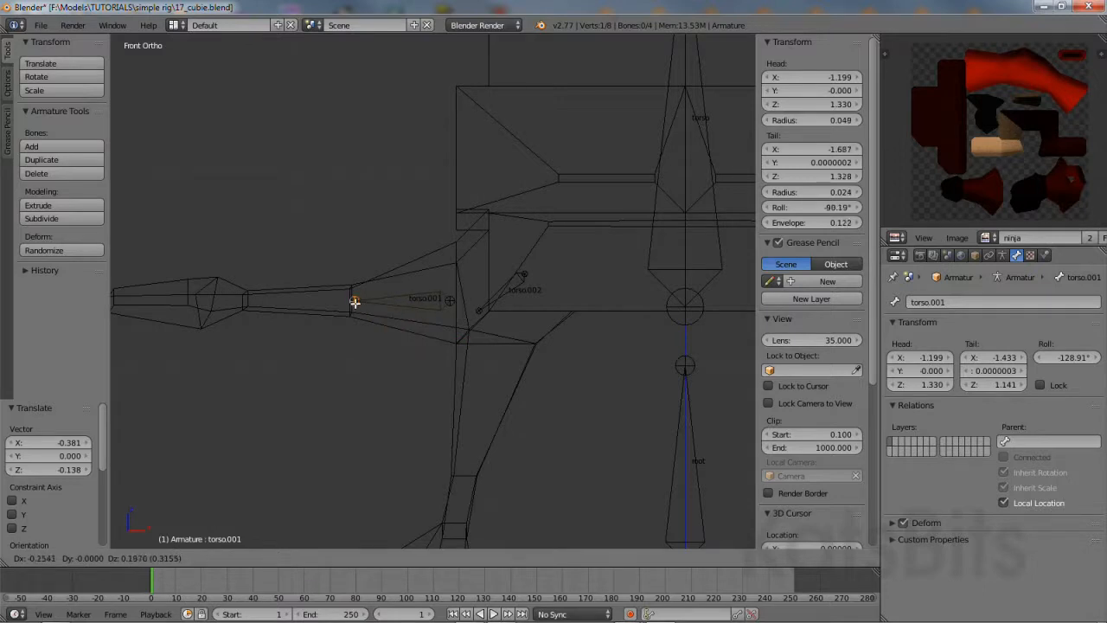
left_click(351, 301)
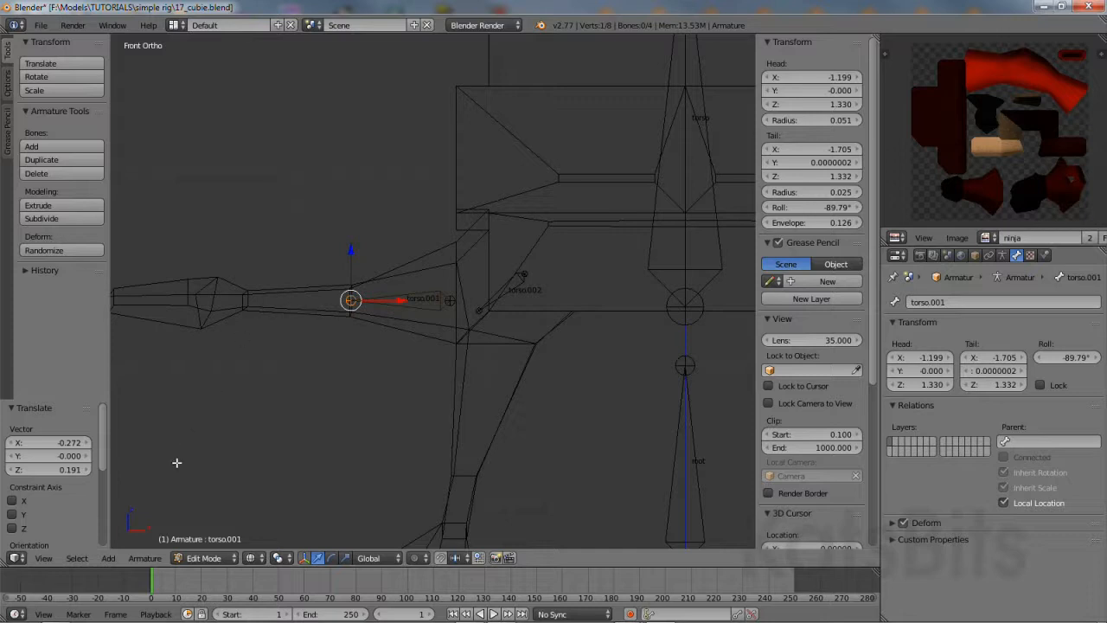
Extrude a forearm bone from the elbow to the wrist, about 0.53 units along negative X.
left_click(144, 558)
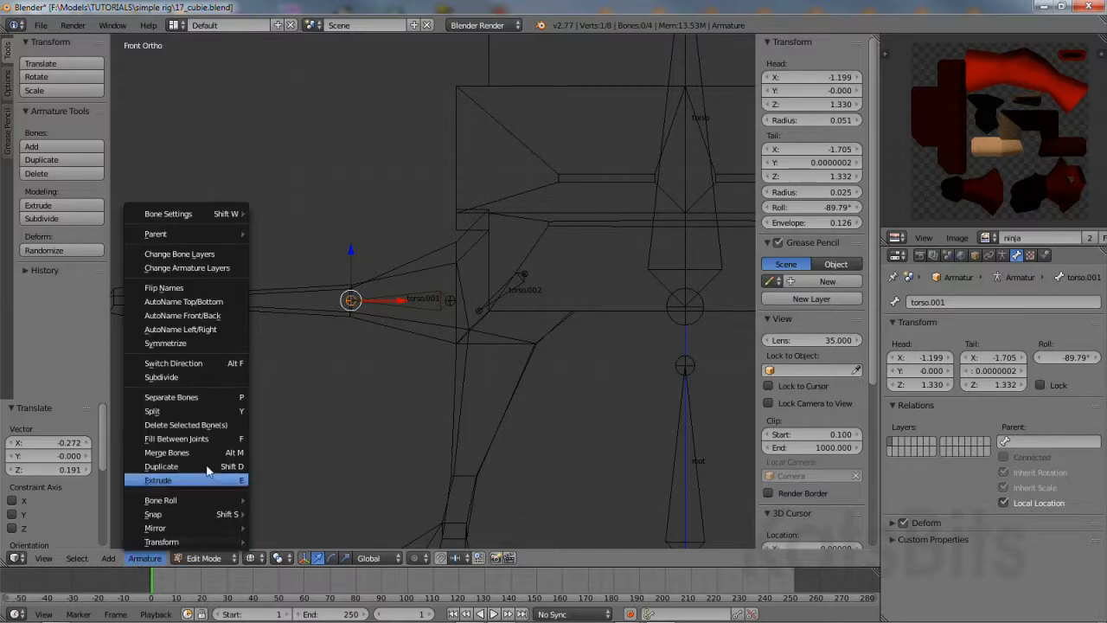
left_click(165, 479)
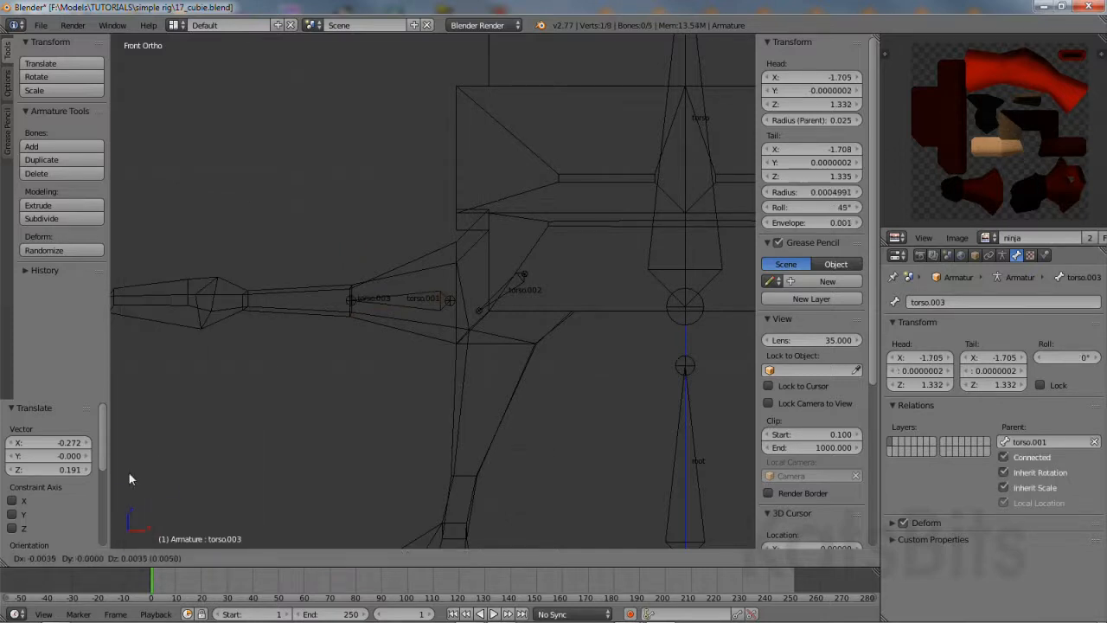
left_click(704, 479)
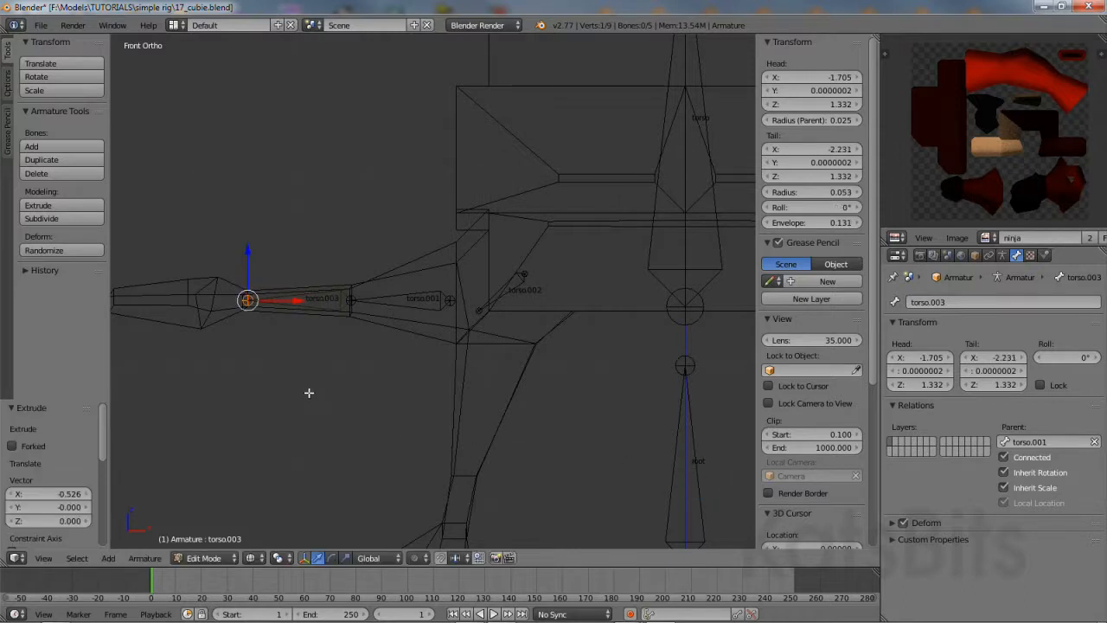
Extrude a hand bone from the wrist to the end of the hand, about 0.69 units along negative X.
scroll(420, 388, "up", 3)
middle_click_drag(381, 392, 483, 418, "shift")
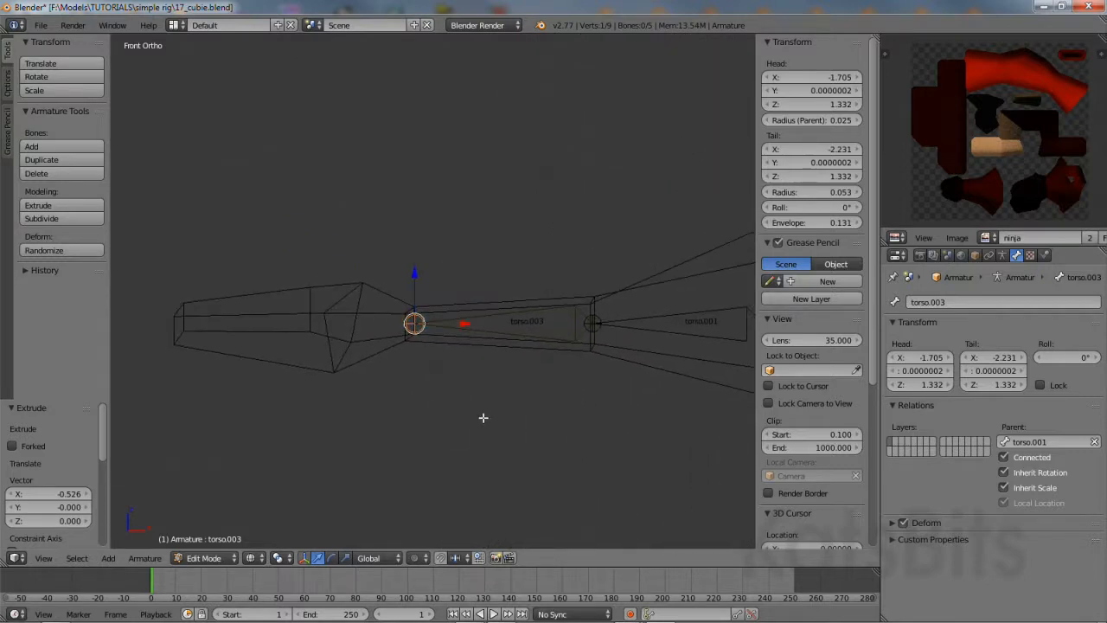
left_click(149, 559)
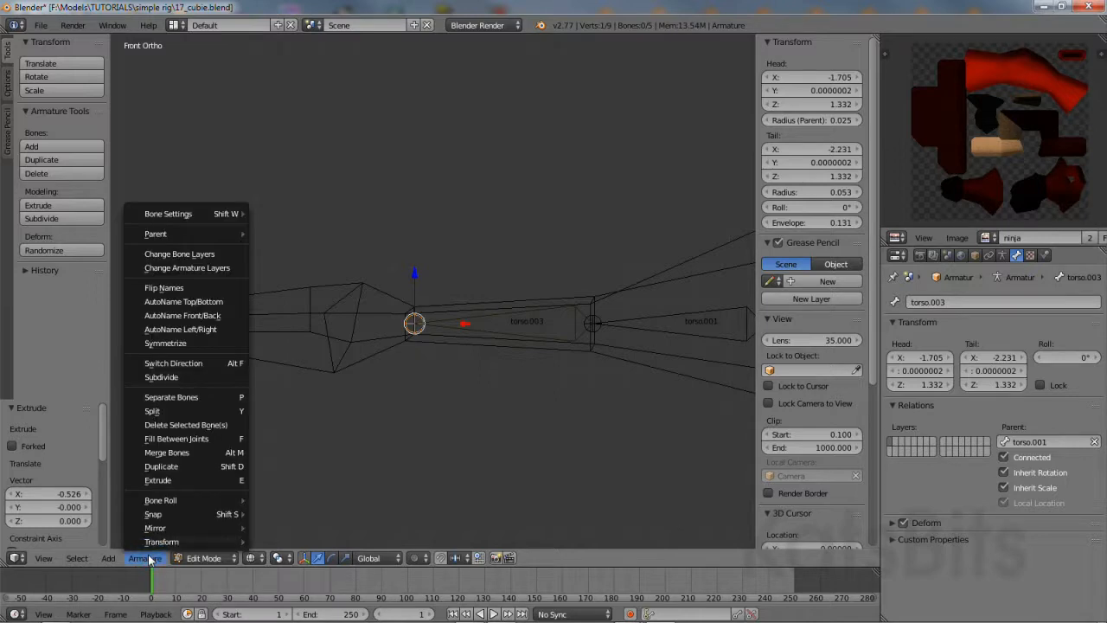
left_click(169, 481)
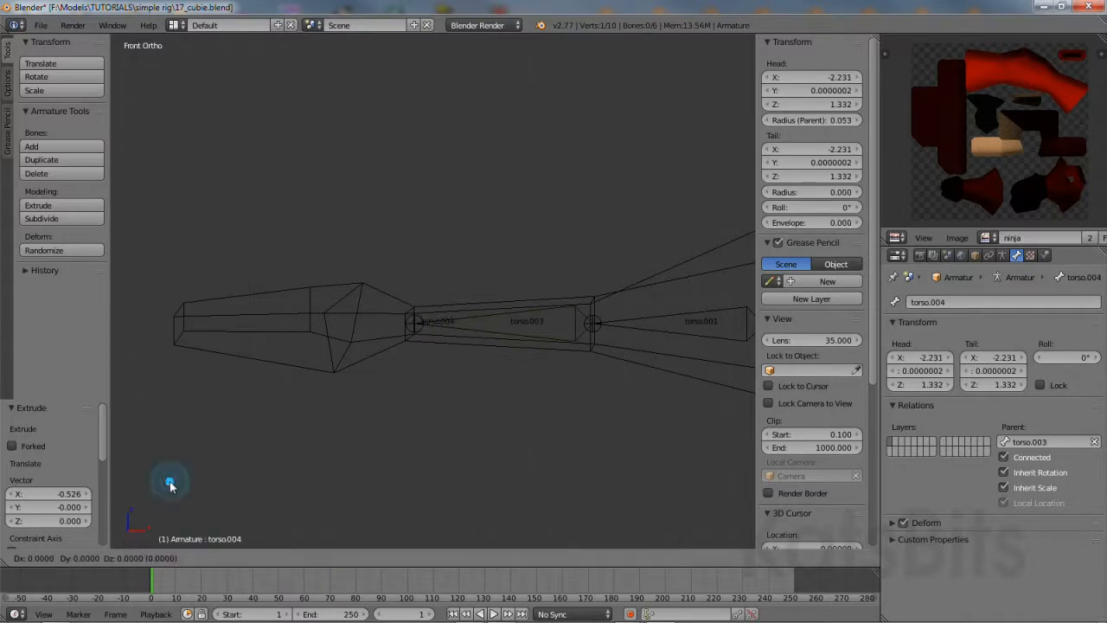
left_click(581, 489)
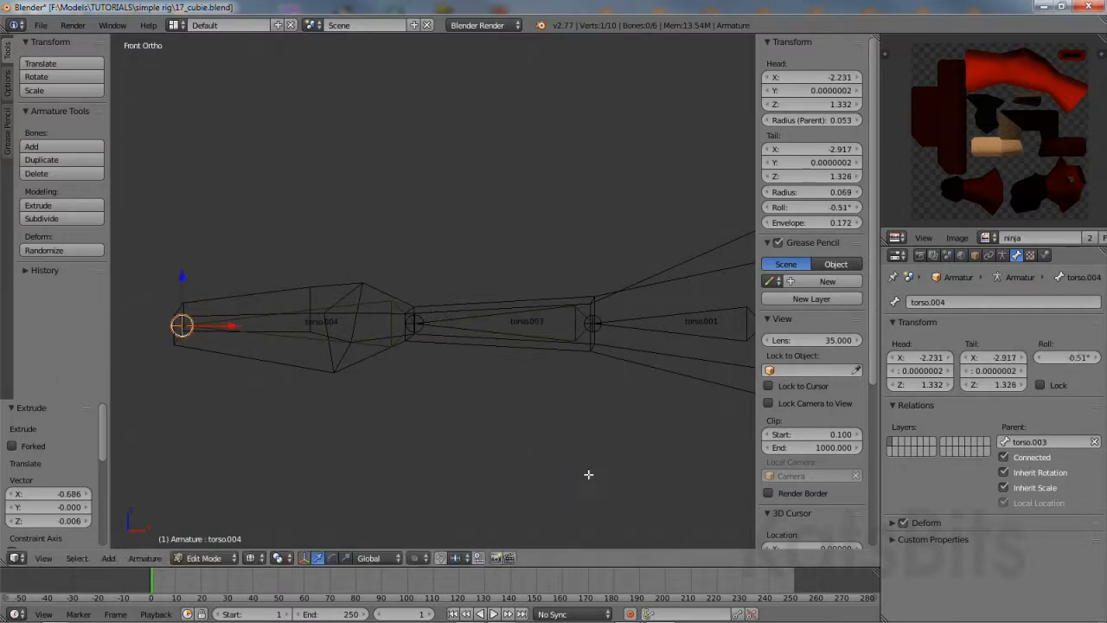
Rename the short slanted shoulder bone as shoulder.R.
middle_click_drag(648, 387, 320, 403, "shift")
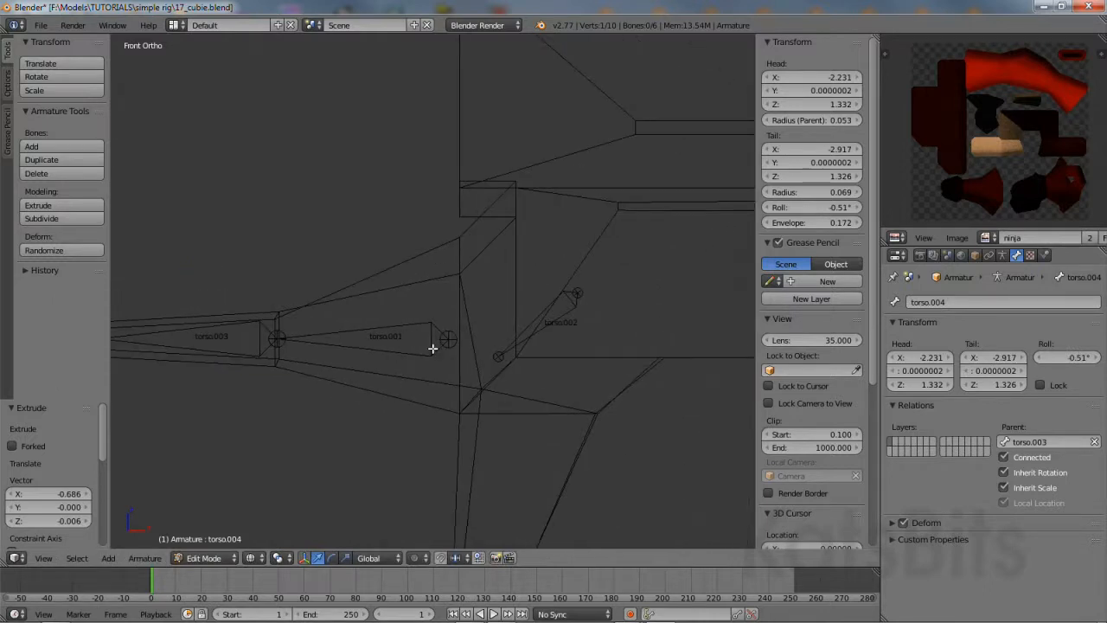
right_click(546, 325)
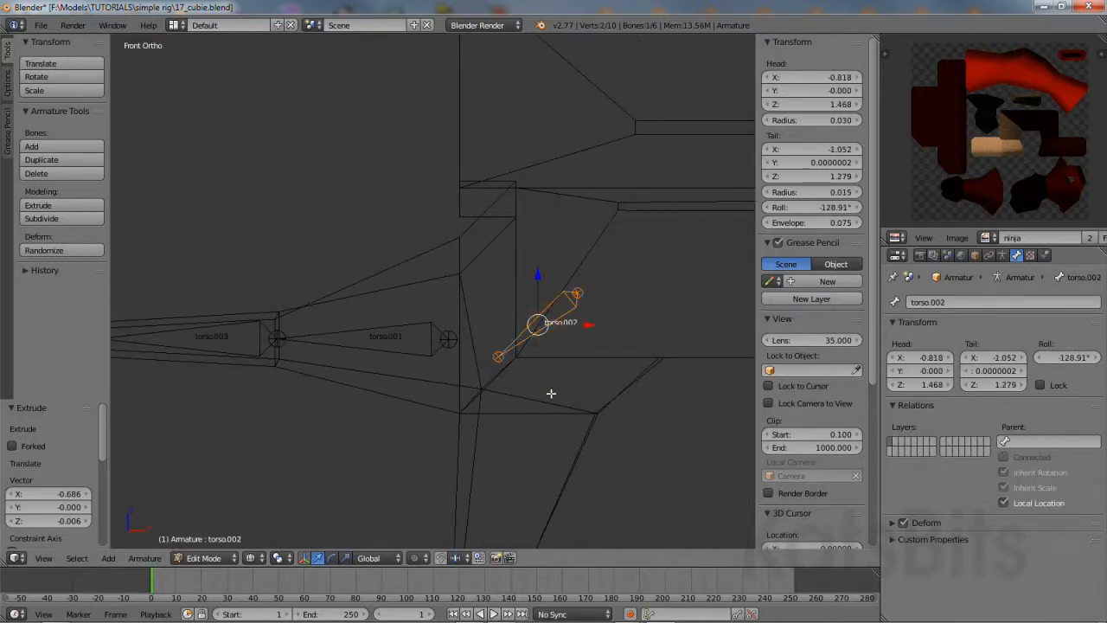
left_click(959, 301)
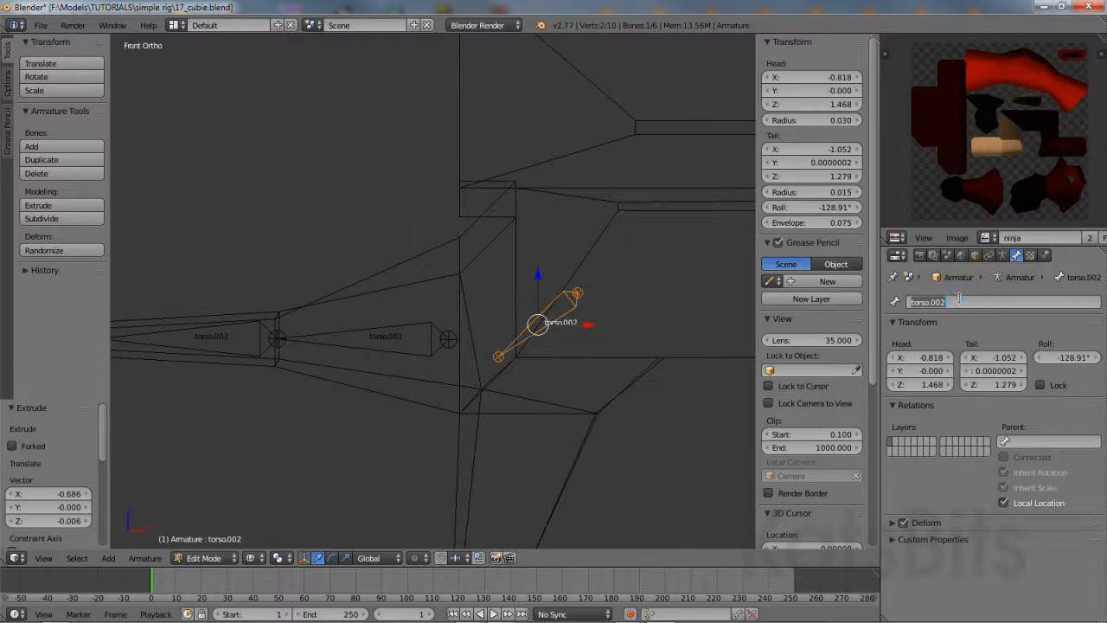
type("shoulder.L")
key("Return")
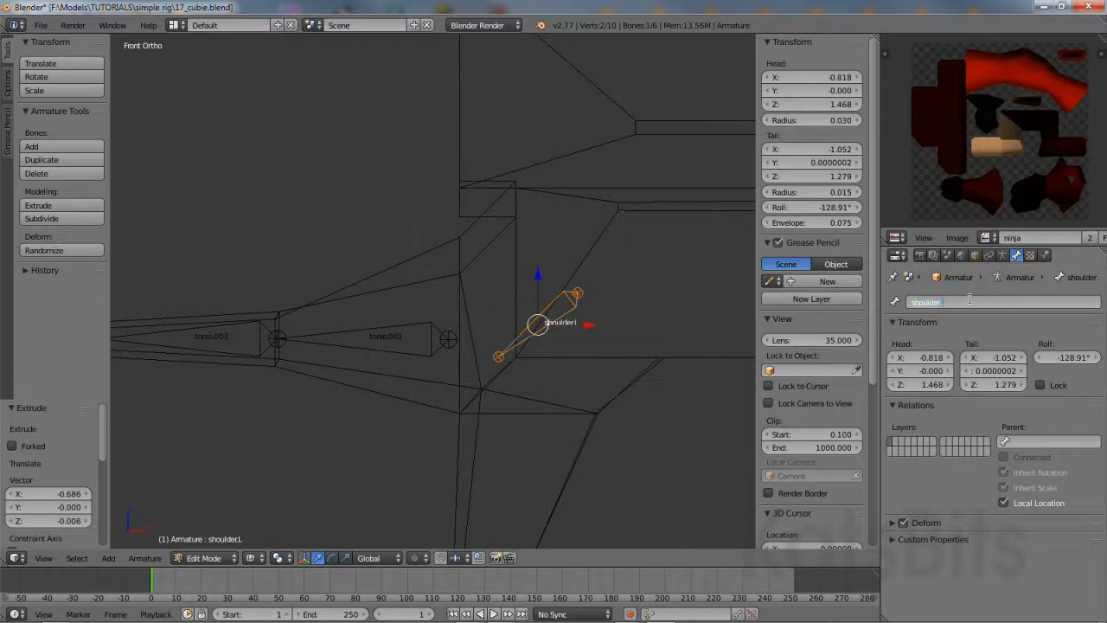
key("Return")
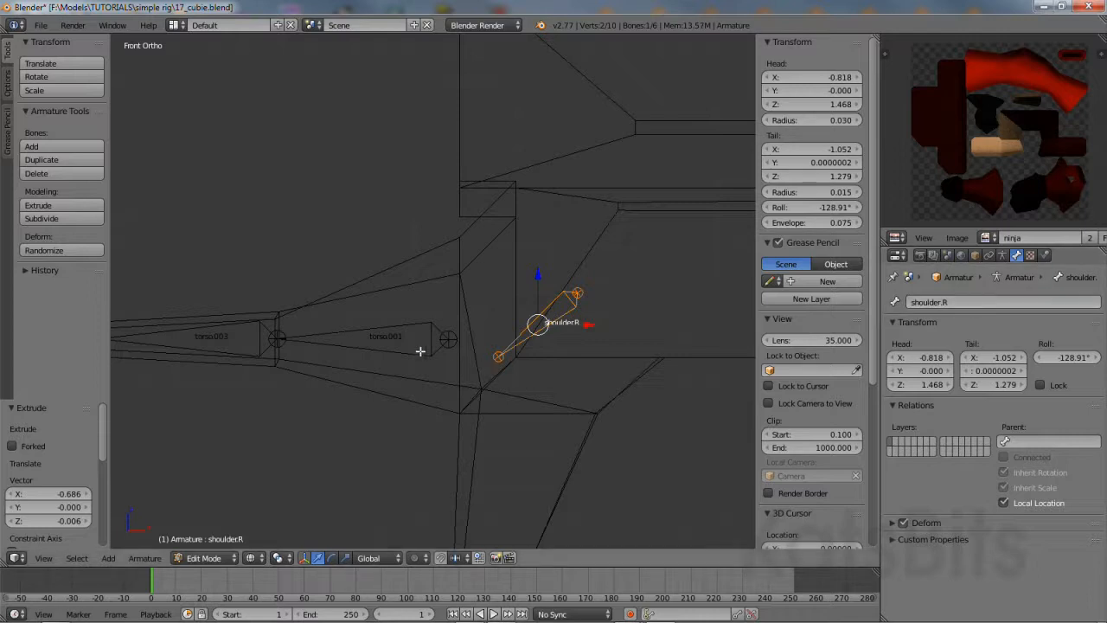
Rename the upper arm bone as armUpper.R.
right_click(378, 331)
left_click(952, 300)
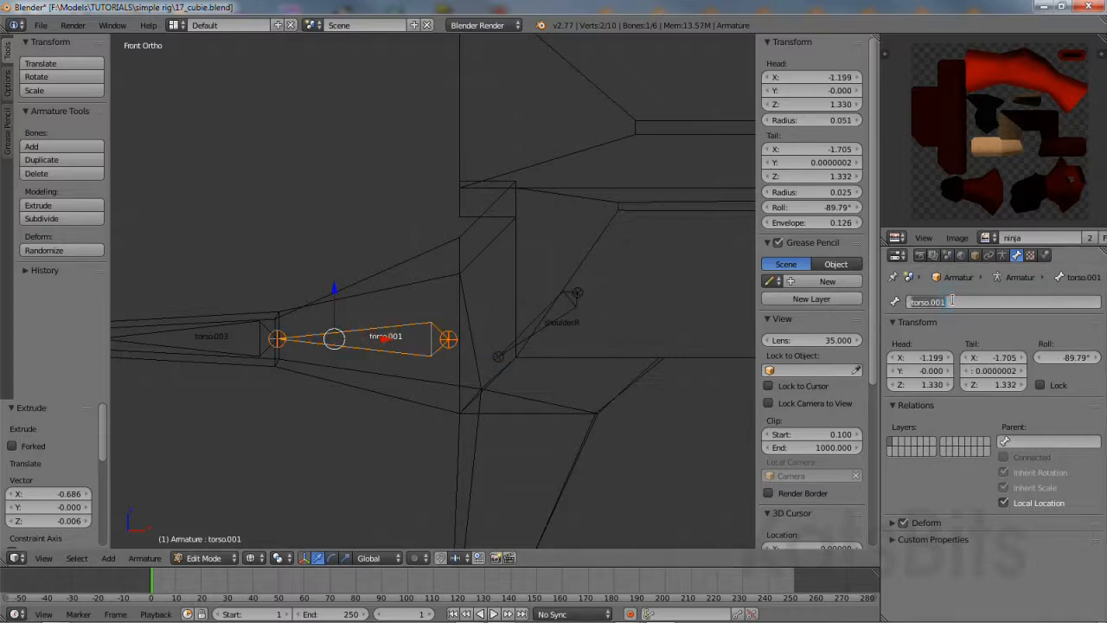
type("armUpper.R")
key("Return")
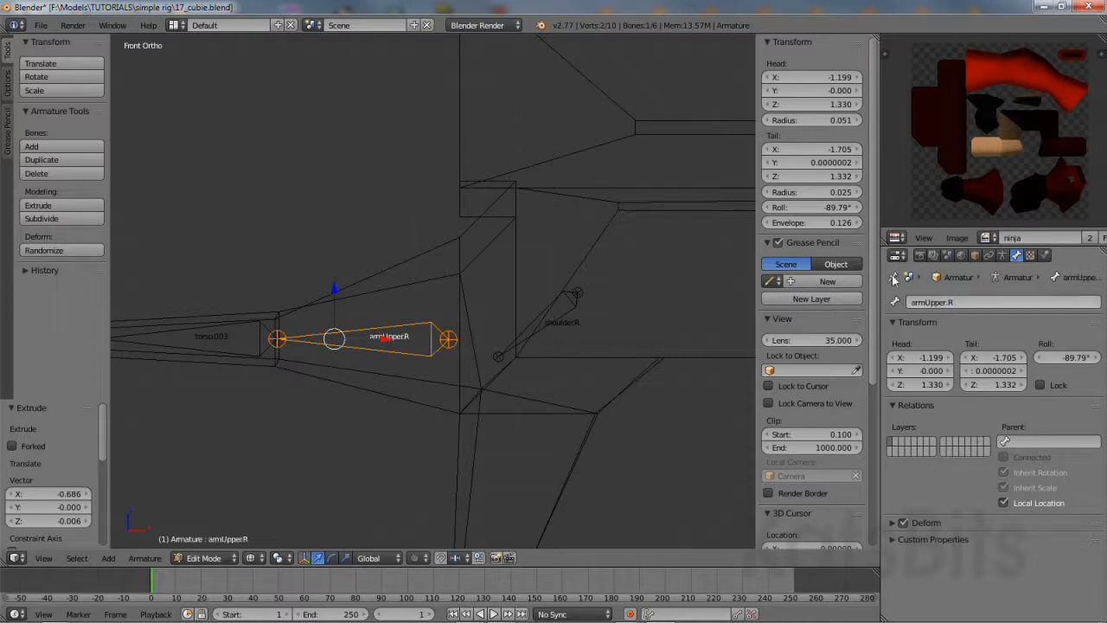
Rename the forearm bone between elbow and wrist as armLwr.R.
middle_click_drag(404, 378, 622, 381, "shift")
right_click(434, 318)
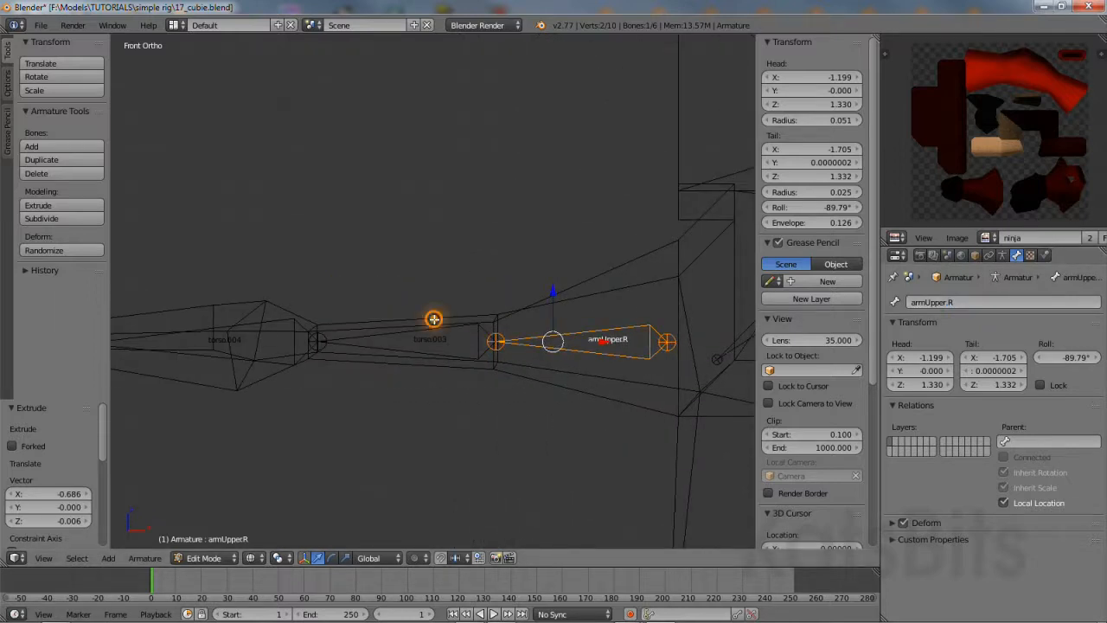
left_click(967, 303)
type("a")
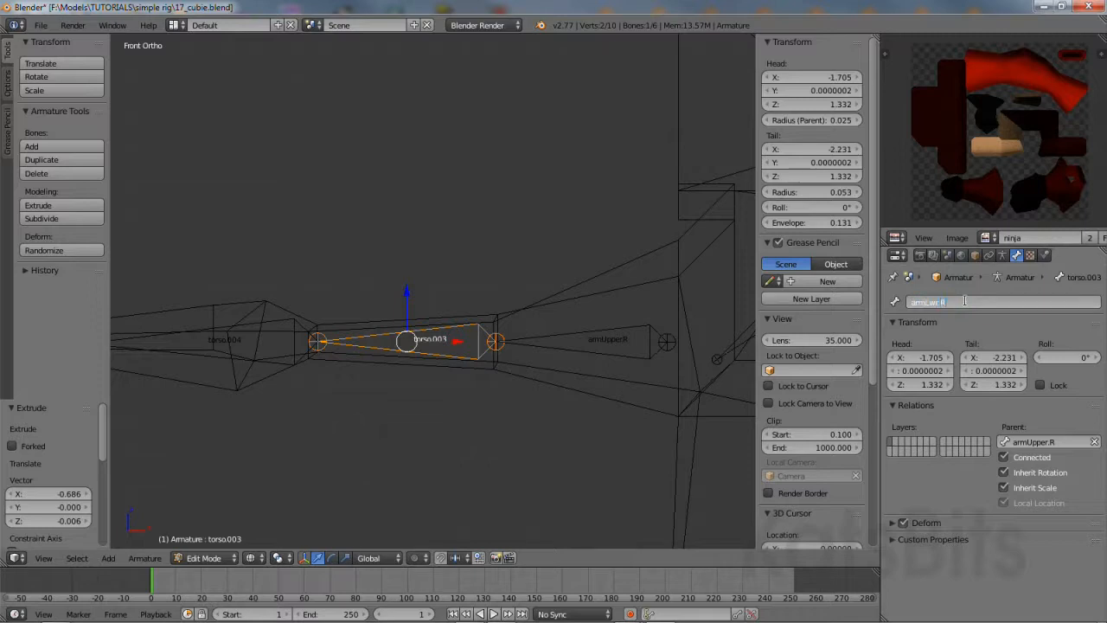
key("Return")
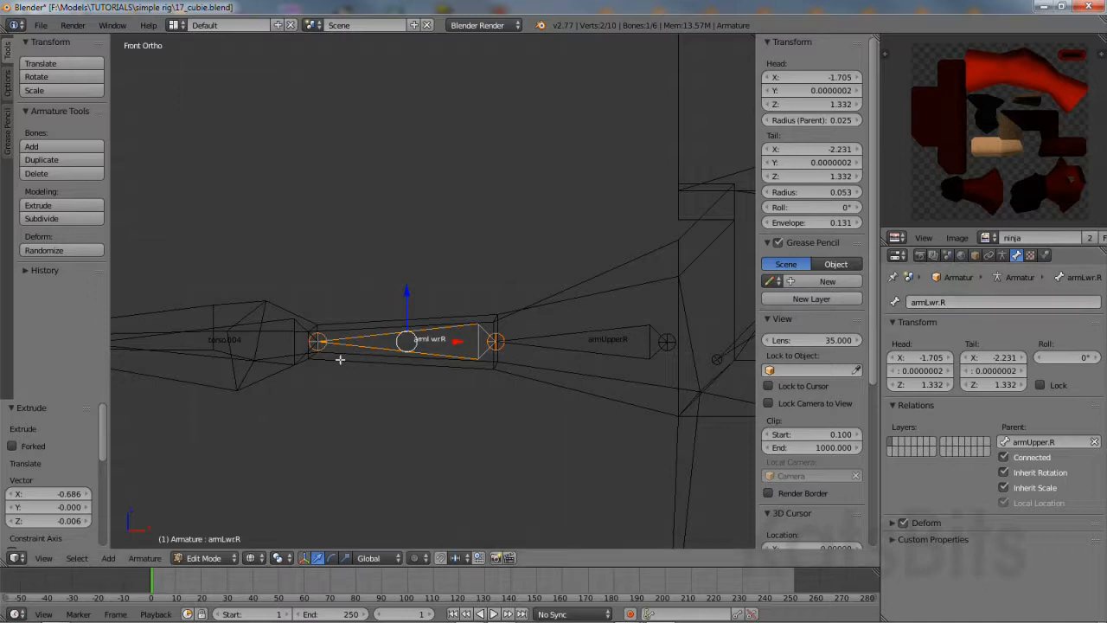
Rename the bone running from the wrist to the end of the hand as hand.R.
right_click(244, 331)
left_click(948, 300)
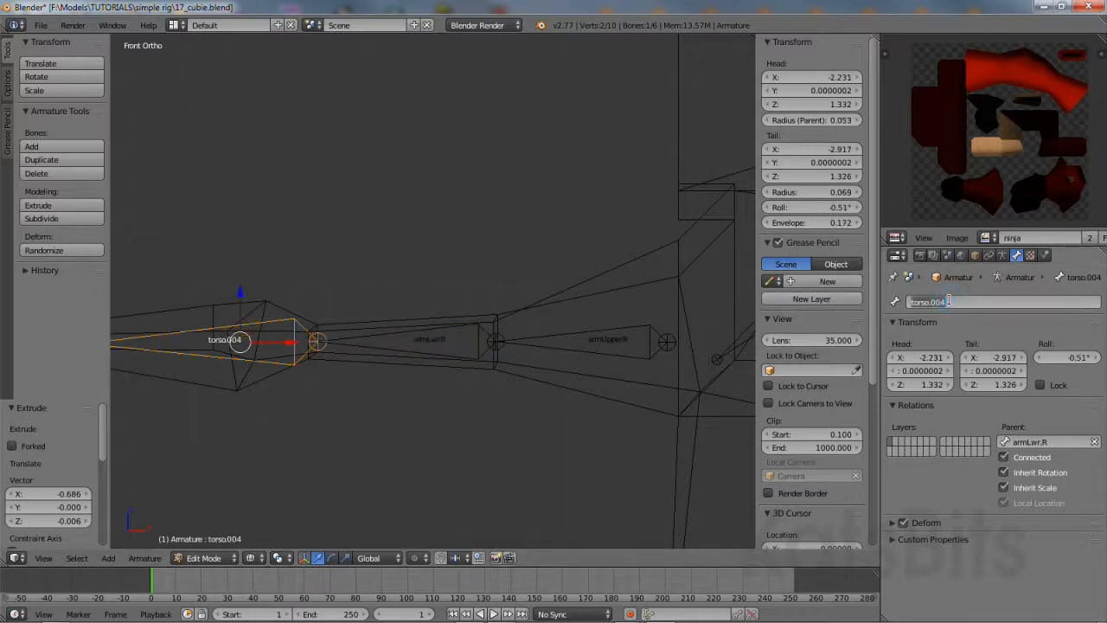
type("hand.R")
key("Return")
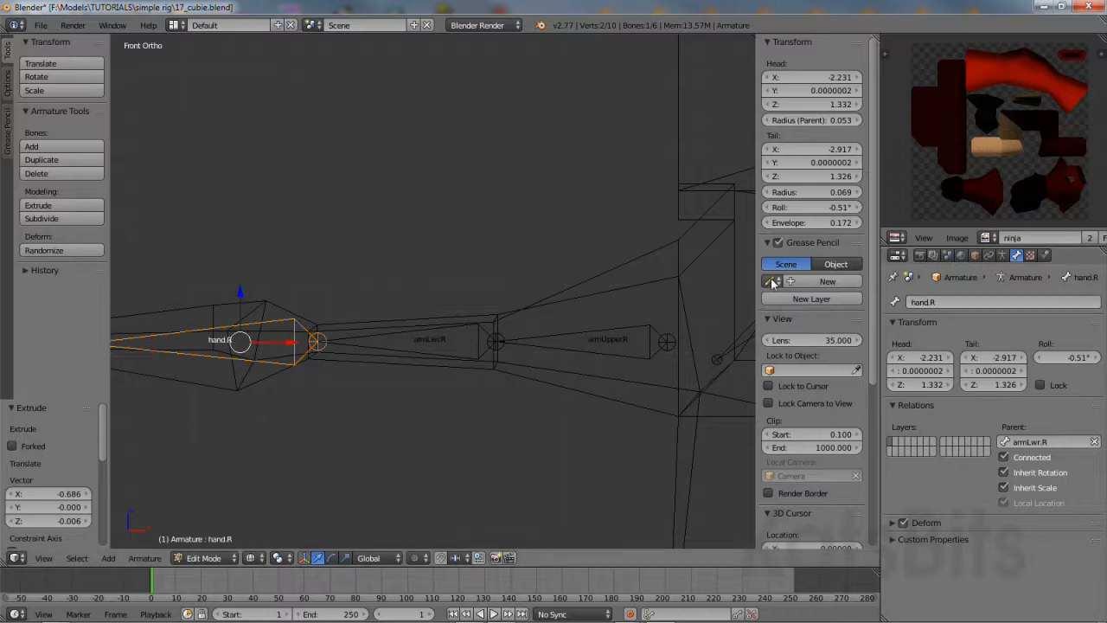
Test-move the hand, forearm and upper arm bones in turn to check how they are connected, cancelling each move.
right_click(285, 341)
right_click_drag(285, 347, 282, 421)
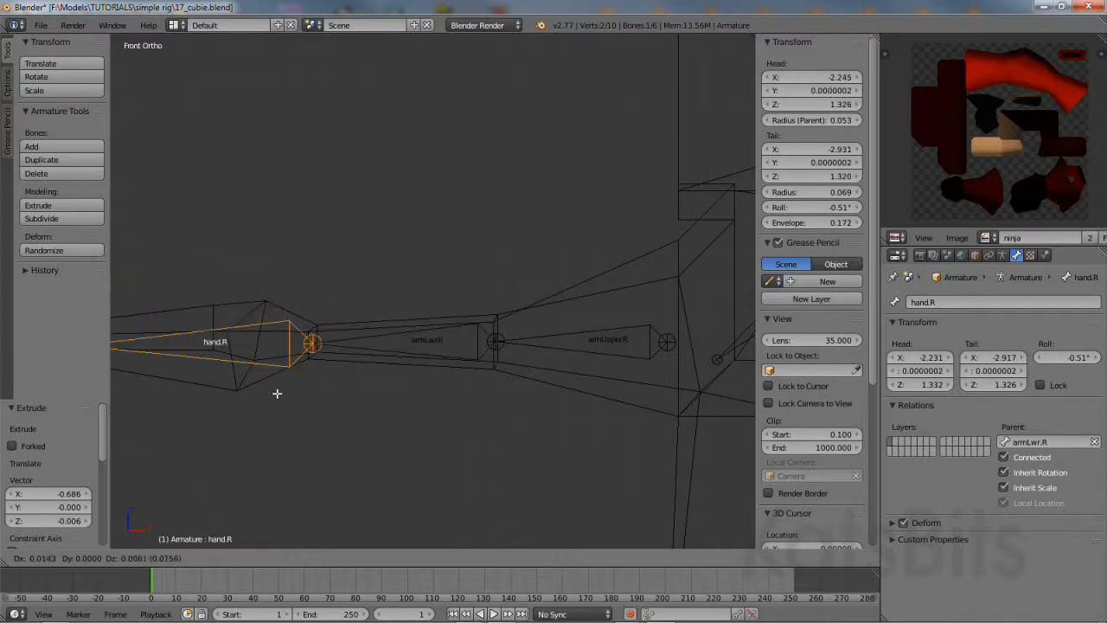
right_click(288, 273)
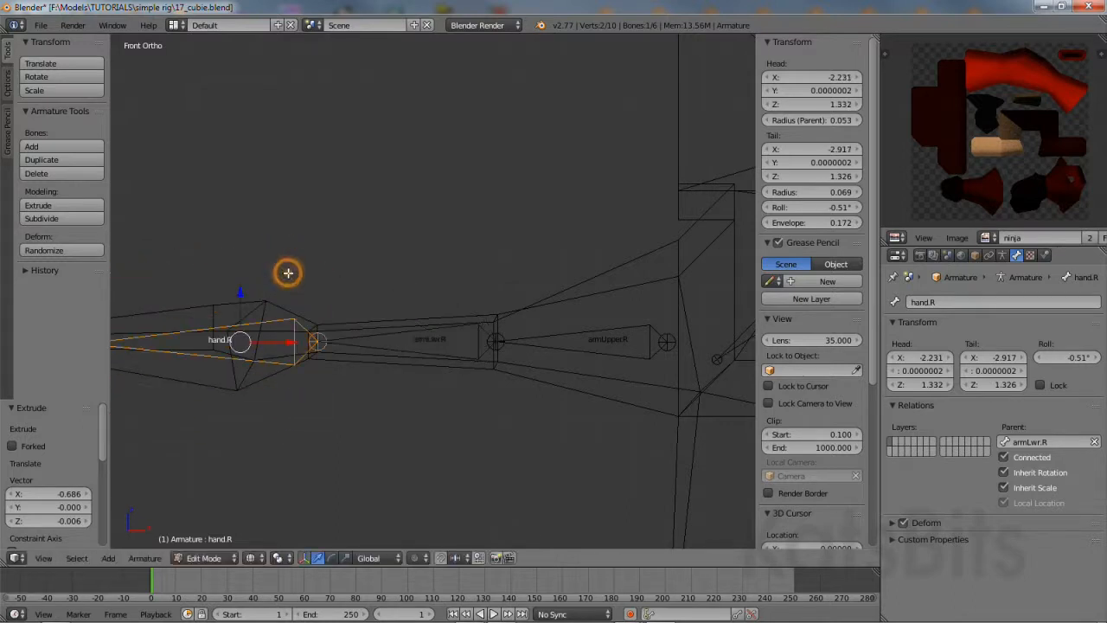
right_click(449, 330)
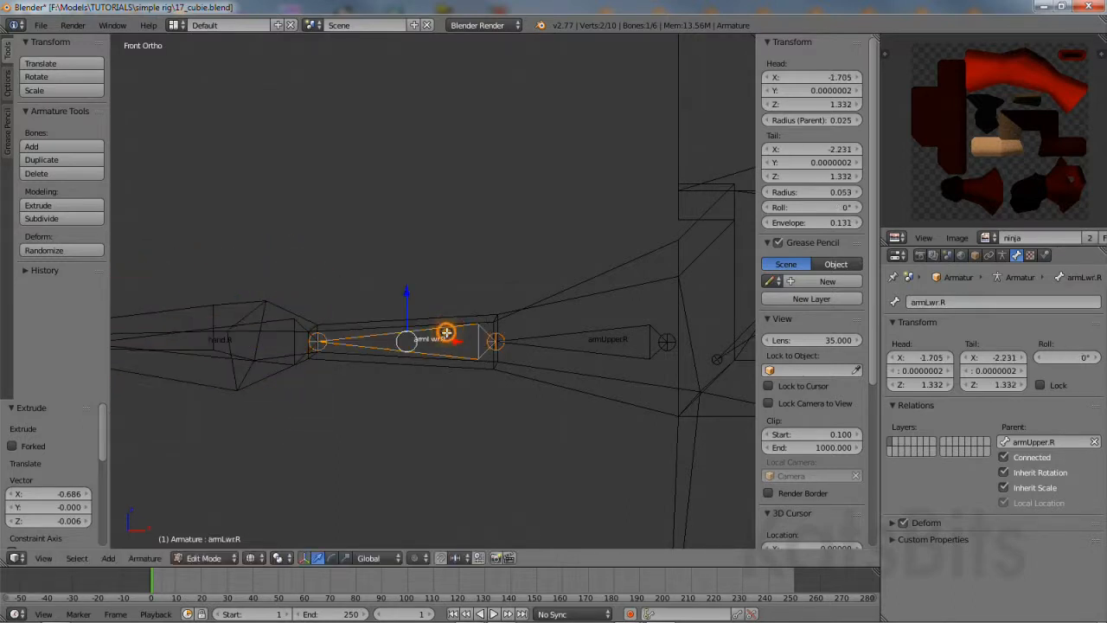
key("g")
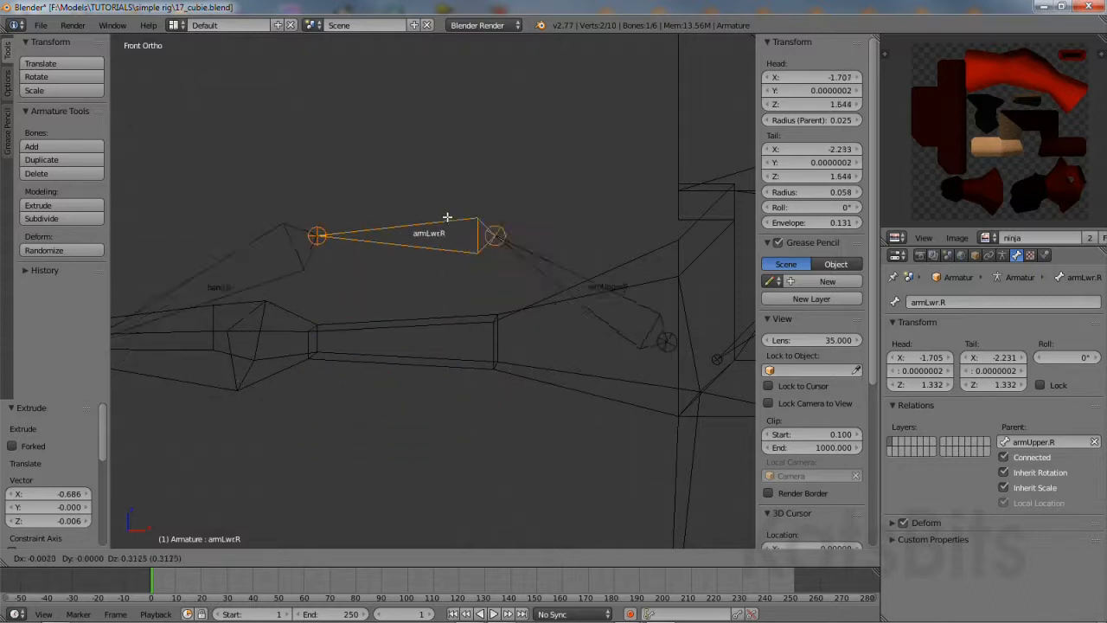
right_click(420, 339)
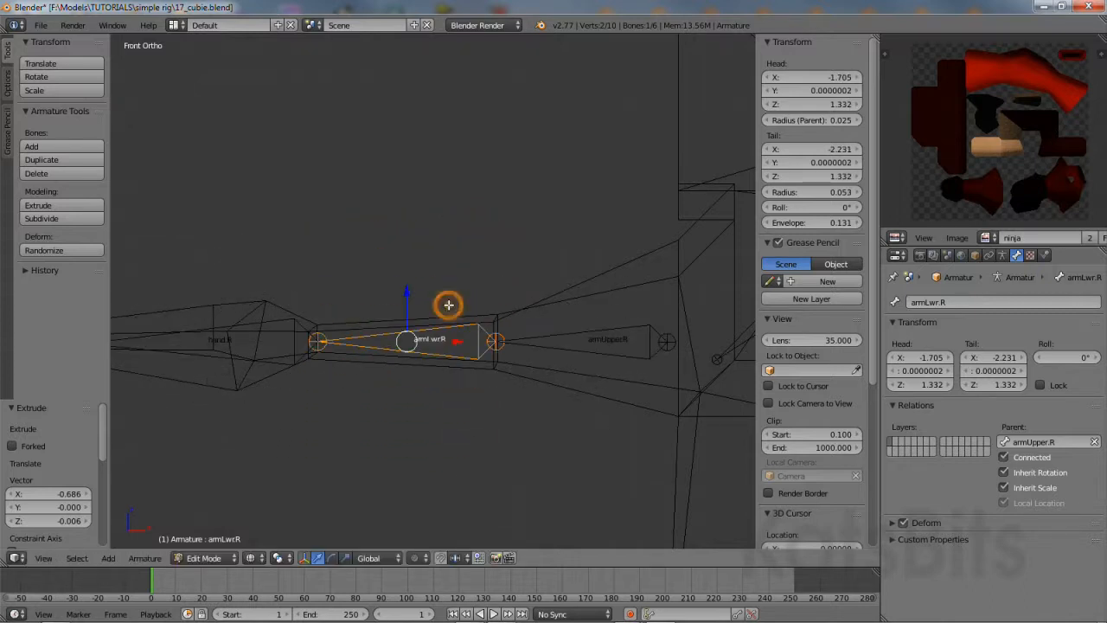
right_click(622, 341)
key("g")
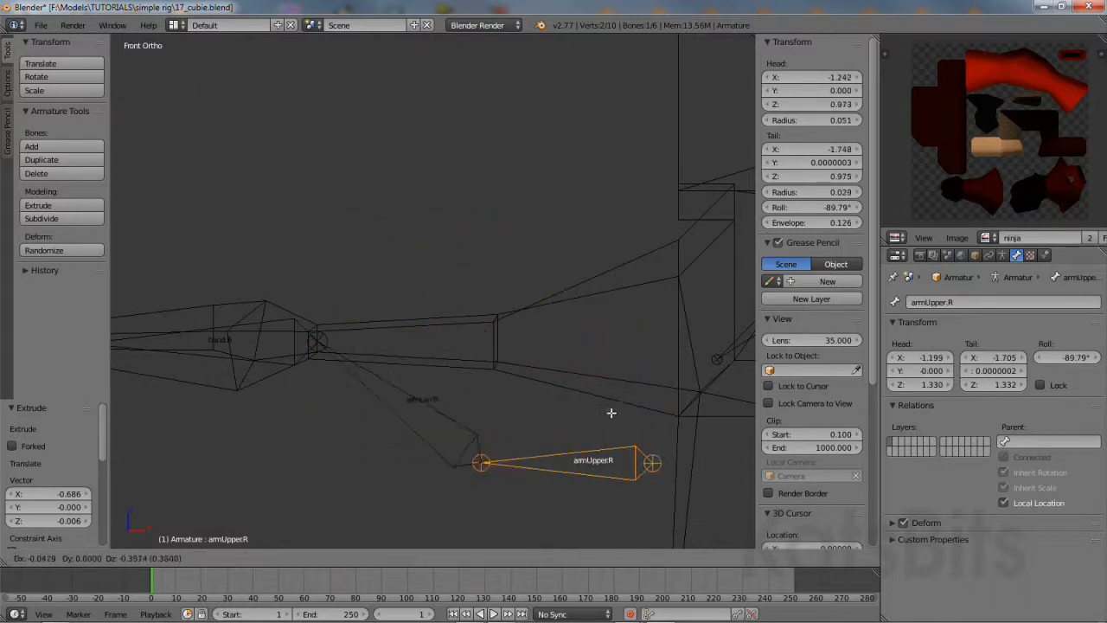
right_click(620, 288)
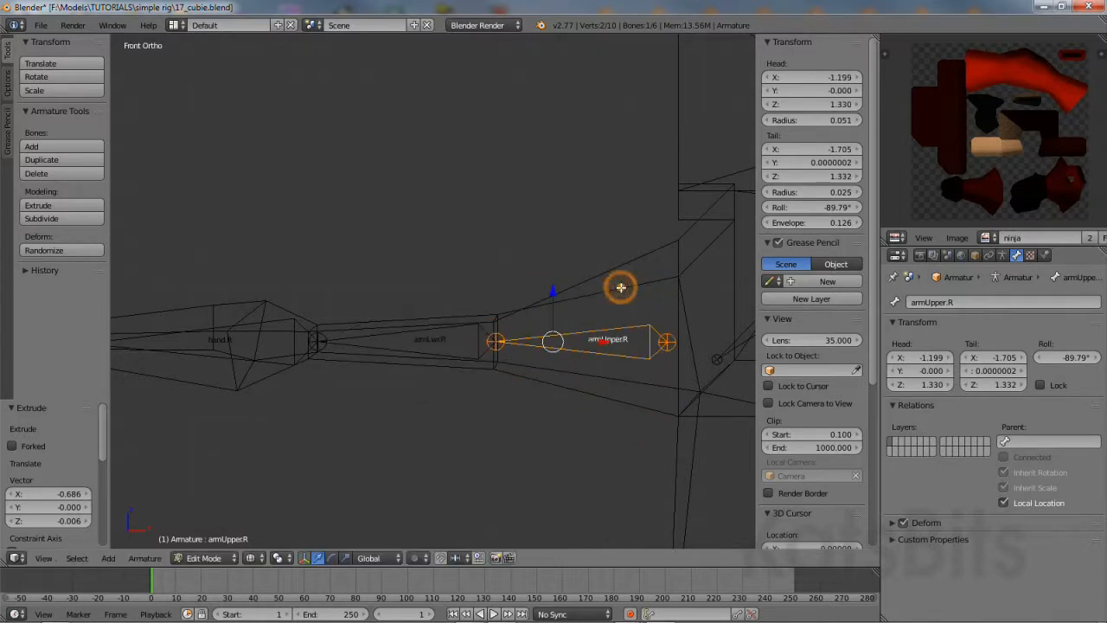
Test-move the shoulder bone to check whether it is linked to the arm, and cancel the move.
middle_click_drag(635, 435, 367, 439, "shift")
right_click(453, 345)
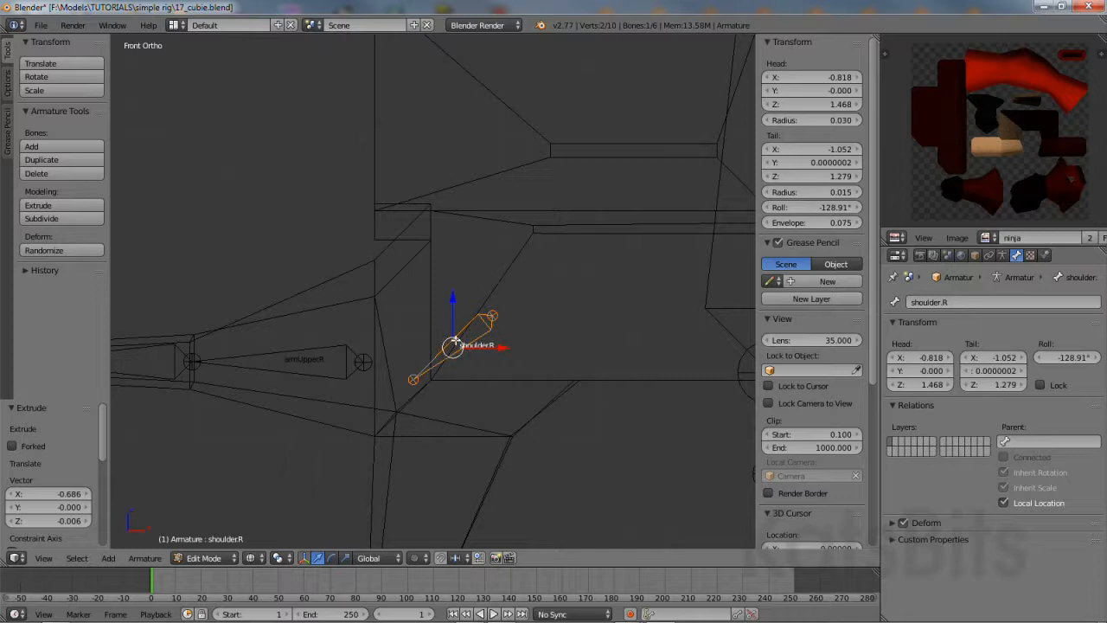
key("g")
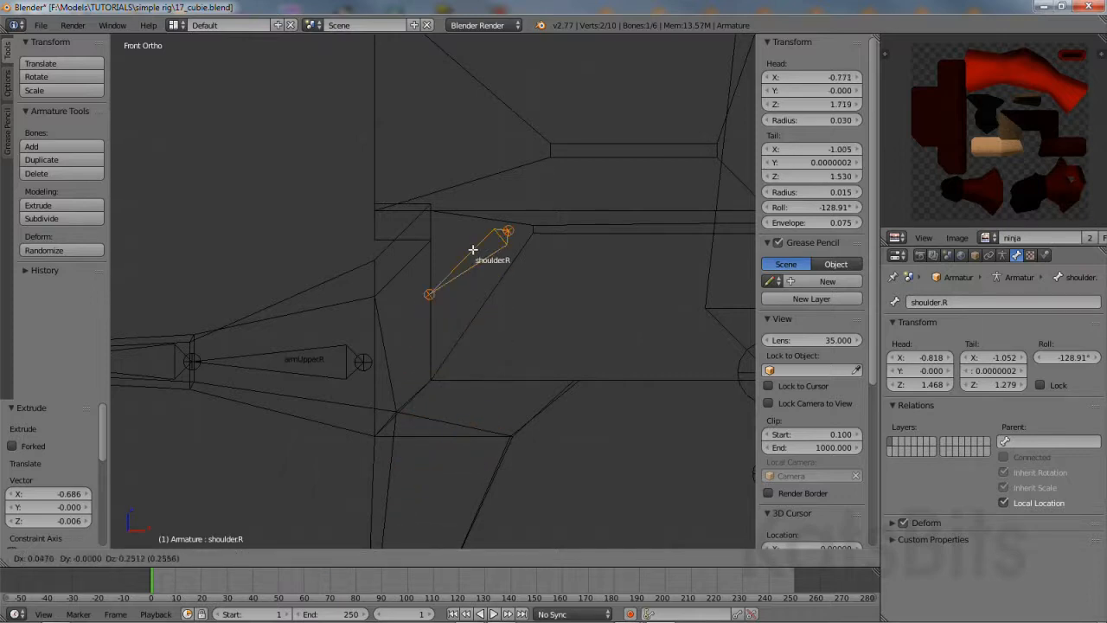
right_click(471, 384)
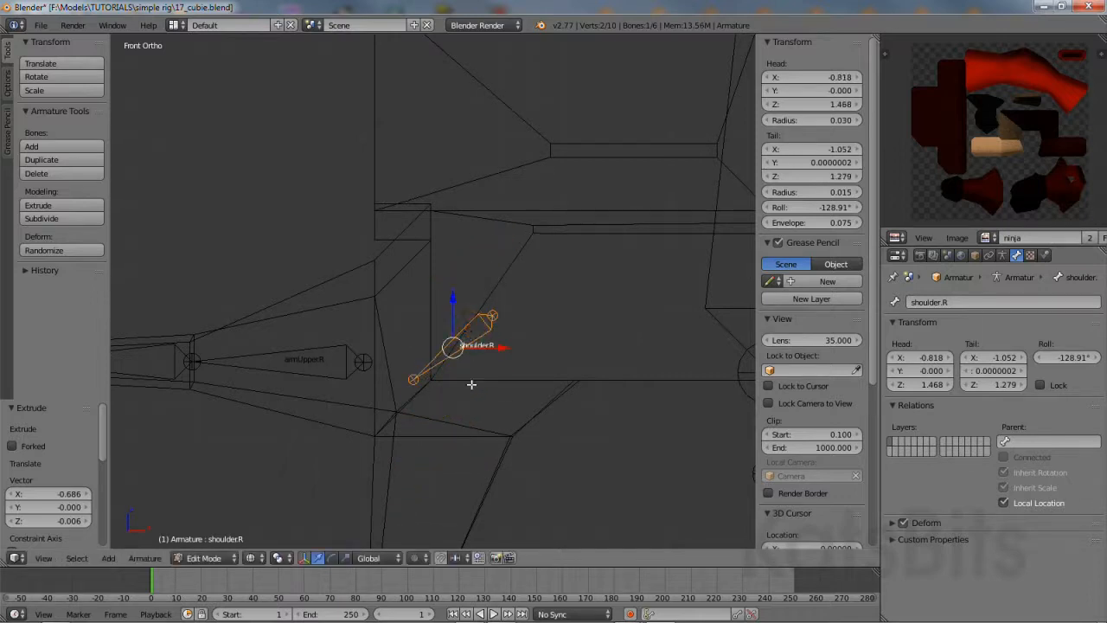
Set shoulder.R as the parent of the armUpper.R bone, leaving the two bones unconnected.
right_click(342, 346)
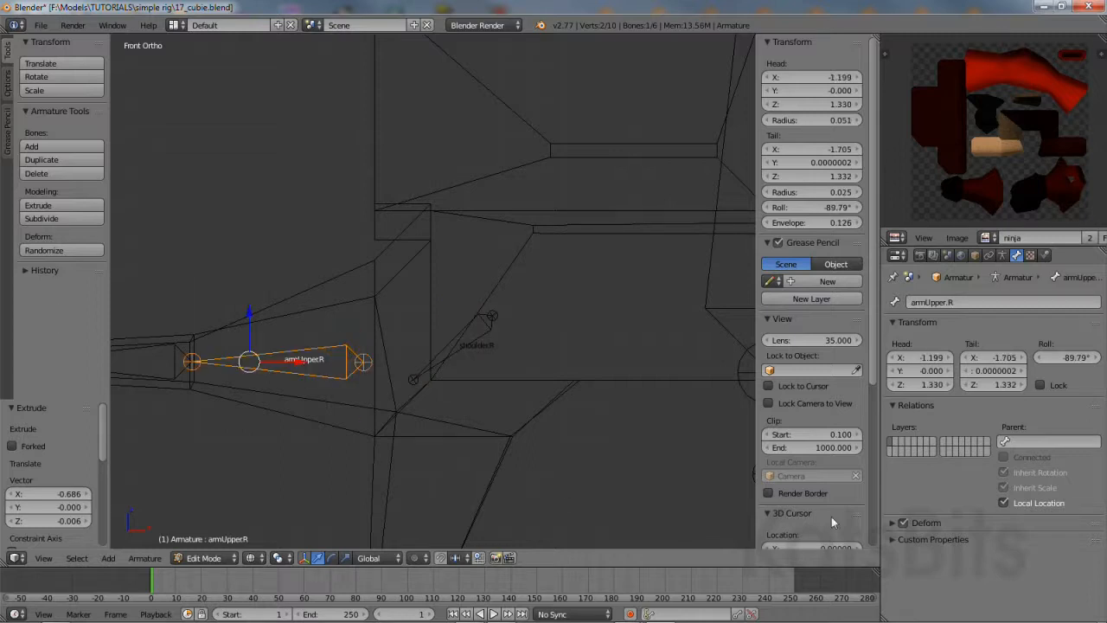
left_click(1003, 442)
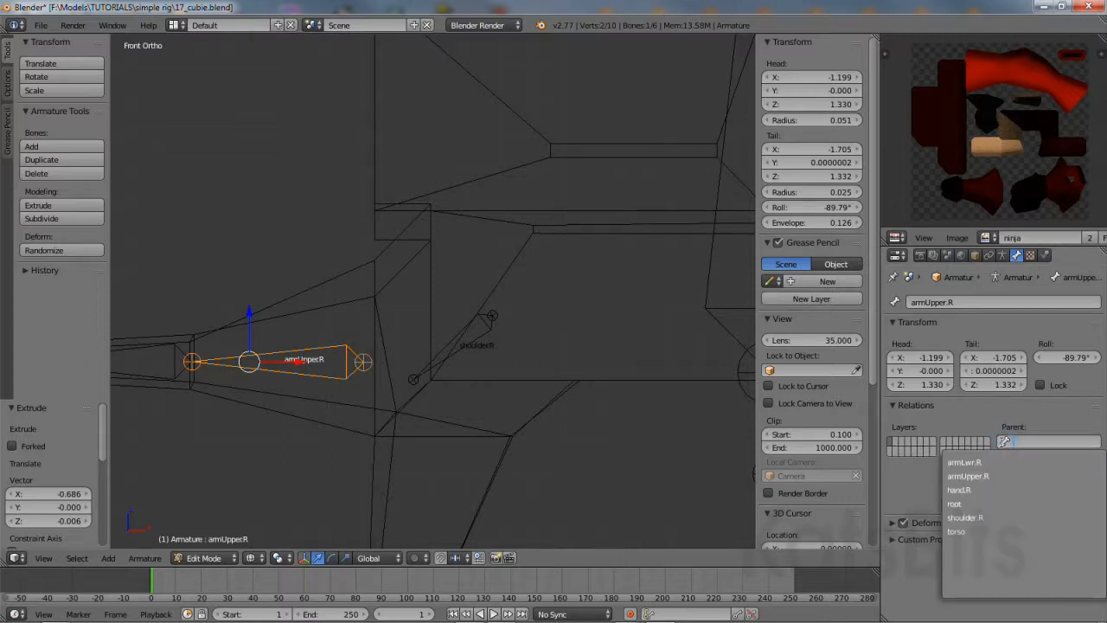
left_click(972, 518)
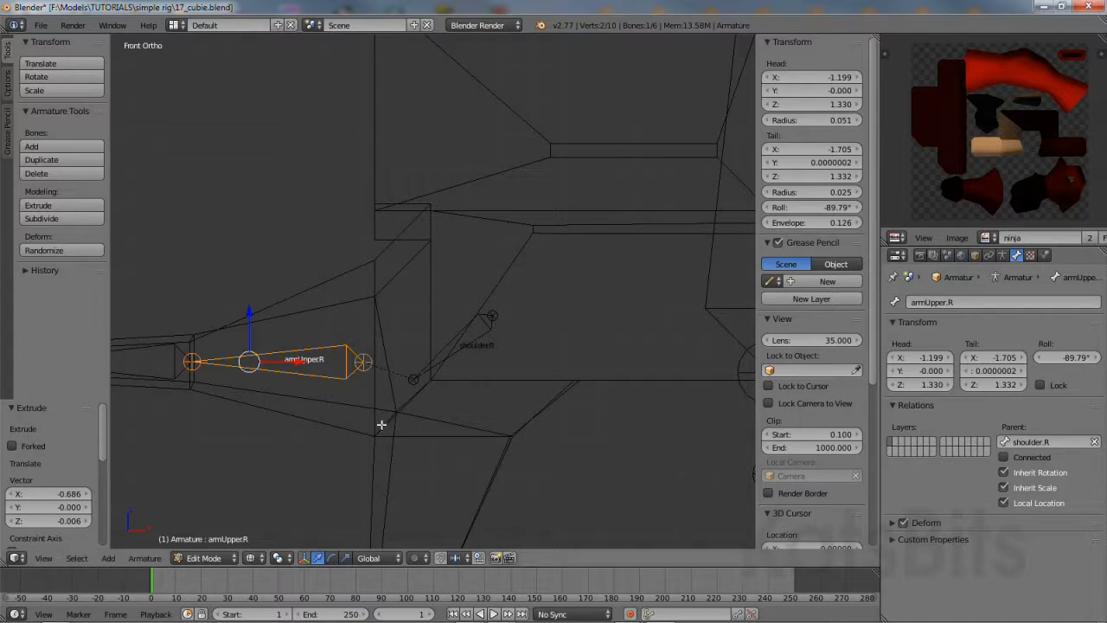
Examine the shoulder-to-upper-arm parent link by test-moving each bone and cancelling both moves.
scroll(383, 422, "up", 4)
middle_click_drag(400, 439, 469, 385, "shift")
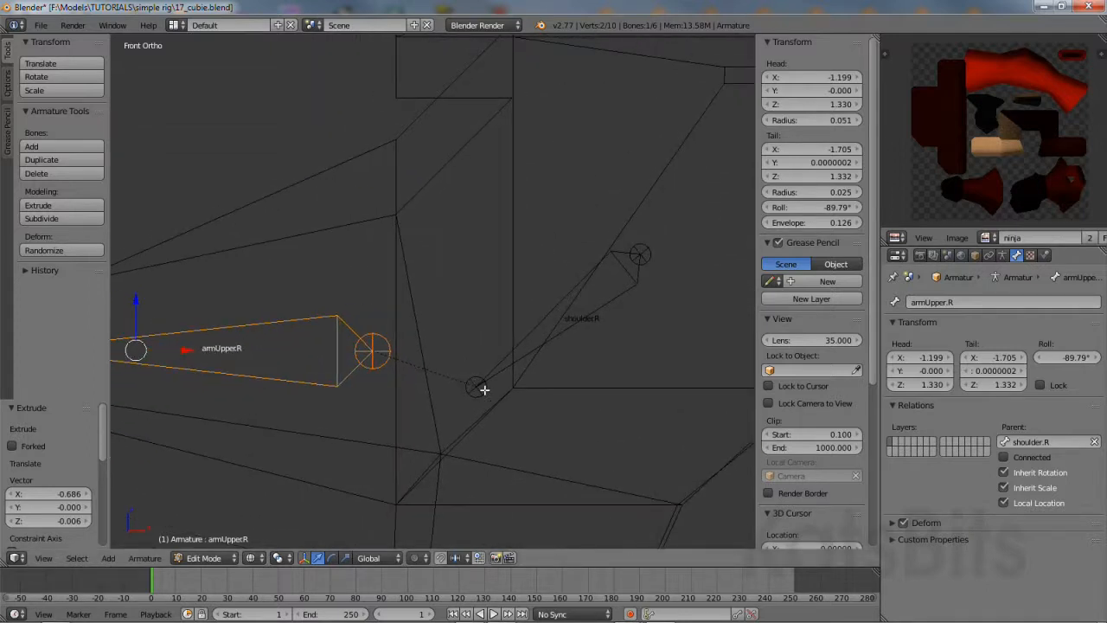
right_click(489, 380, "shift")
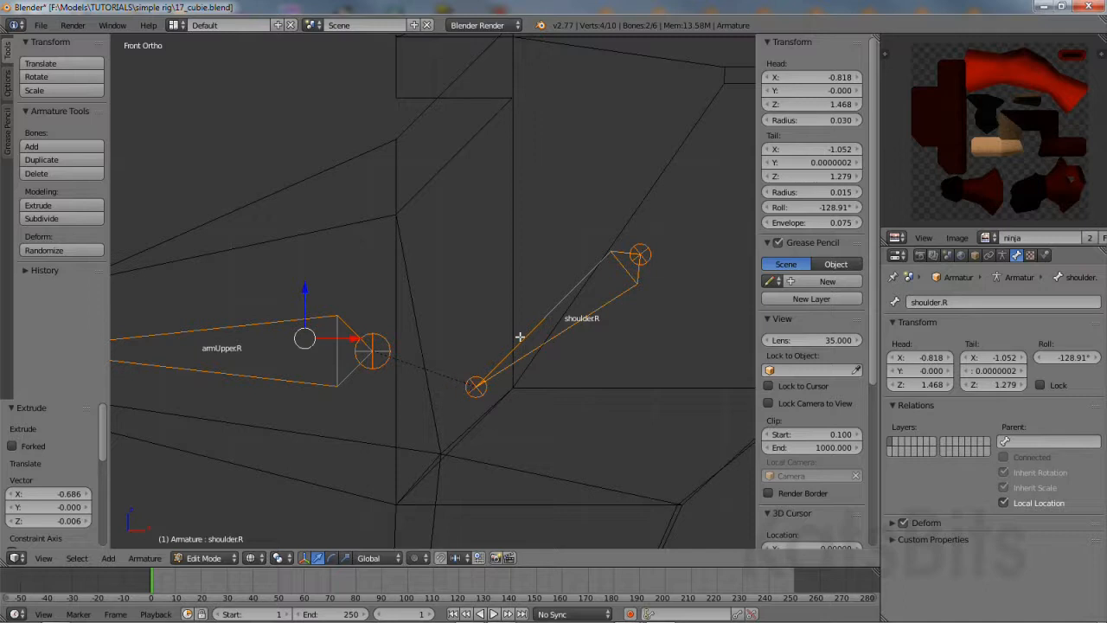
right_click(603, 277)
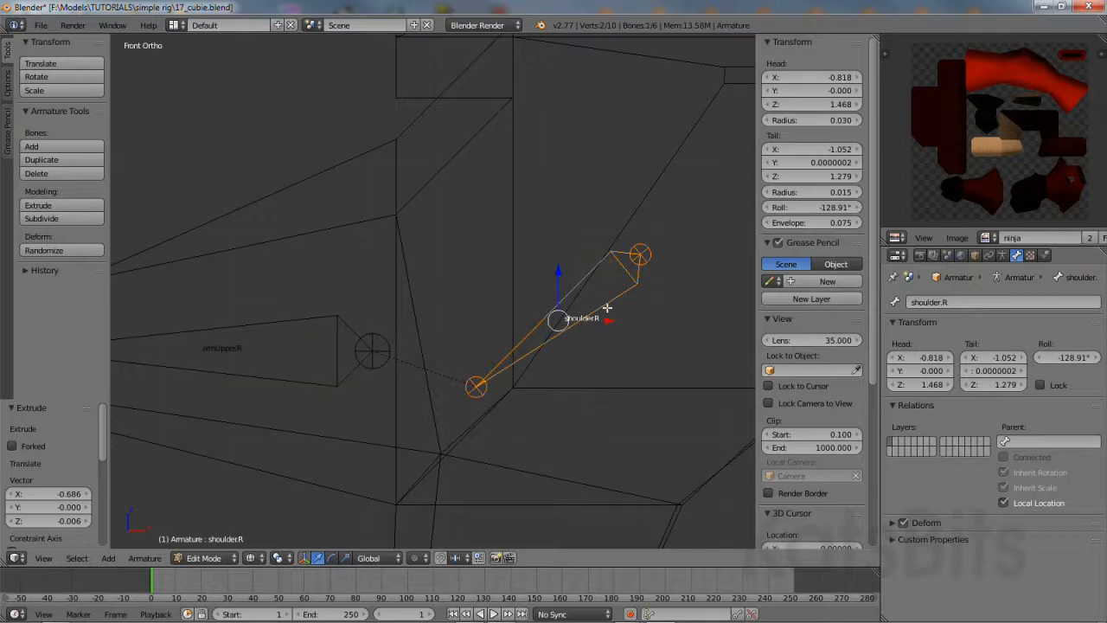
key("g")
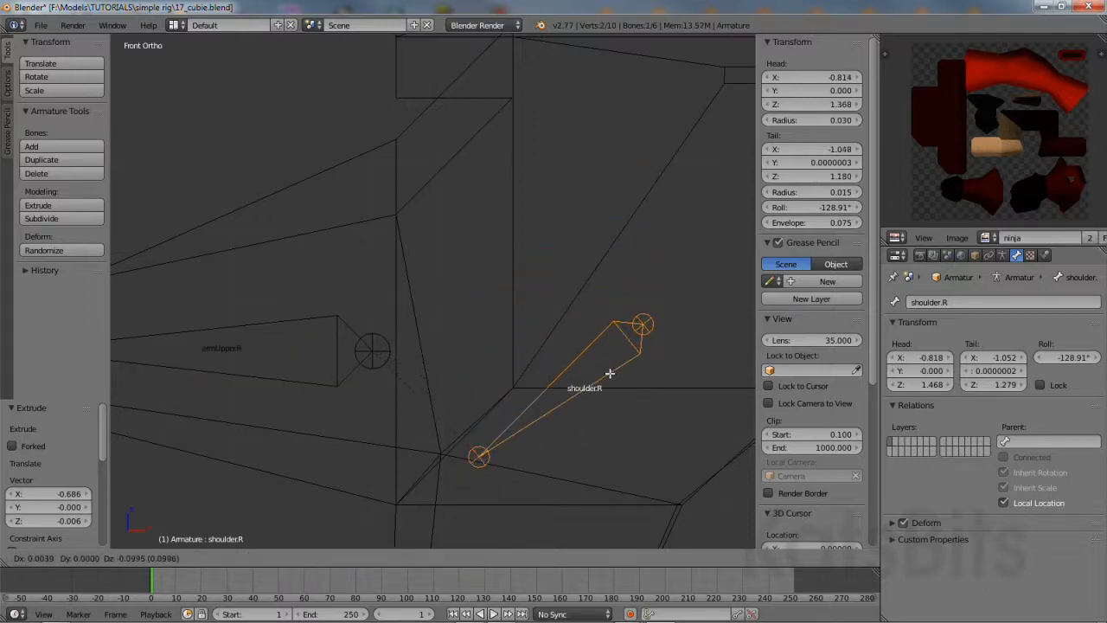
right_click(609, 374)
right_click(268, 320)
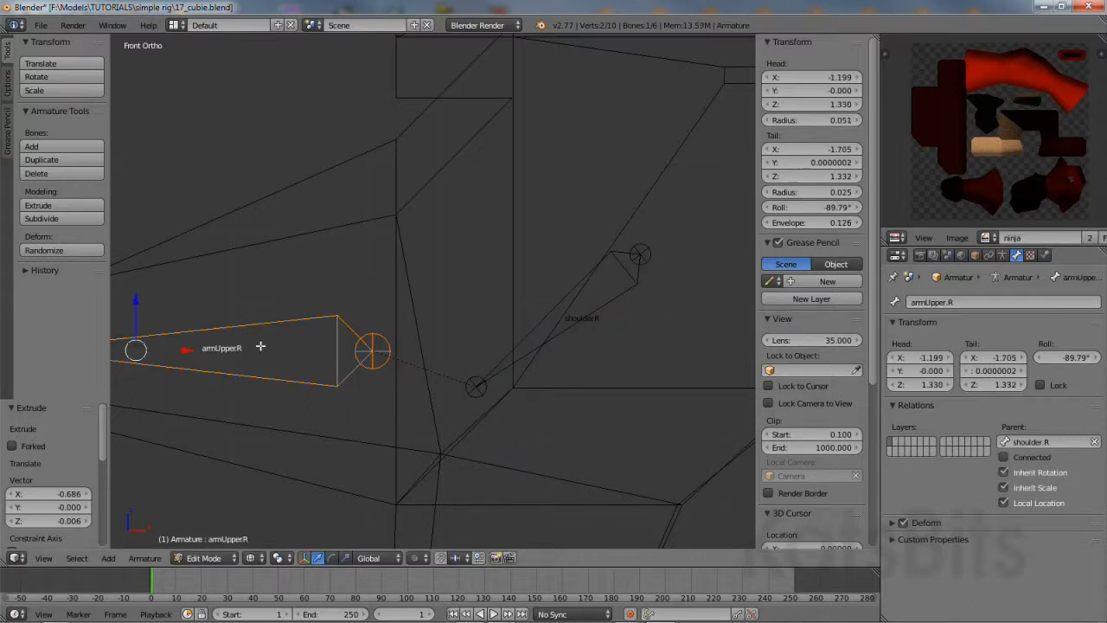
key("g")
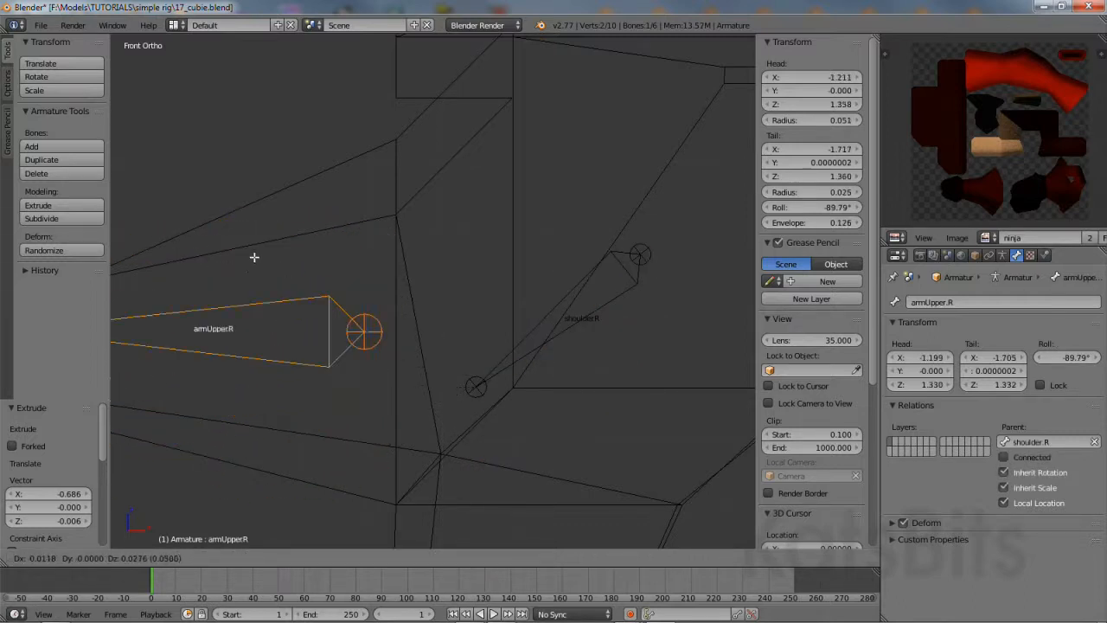
right_click(254, 257)
Duplicate the shoulder bone, leaving the copy in place over the original.
scroll(268, 353, "down", 4)
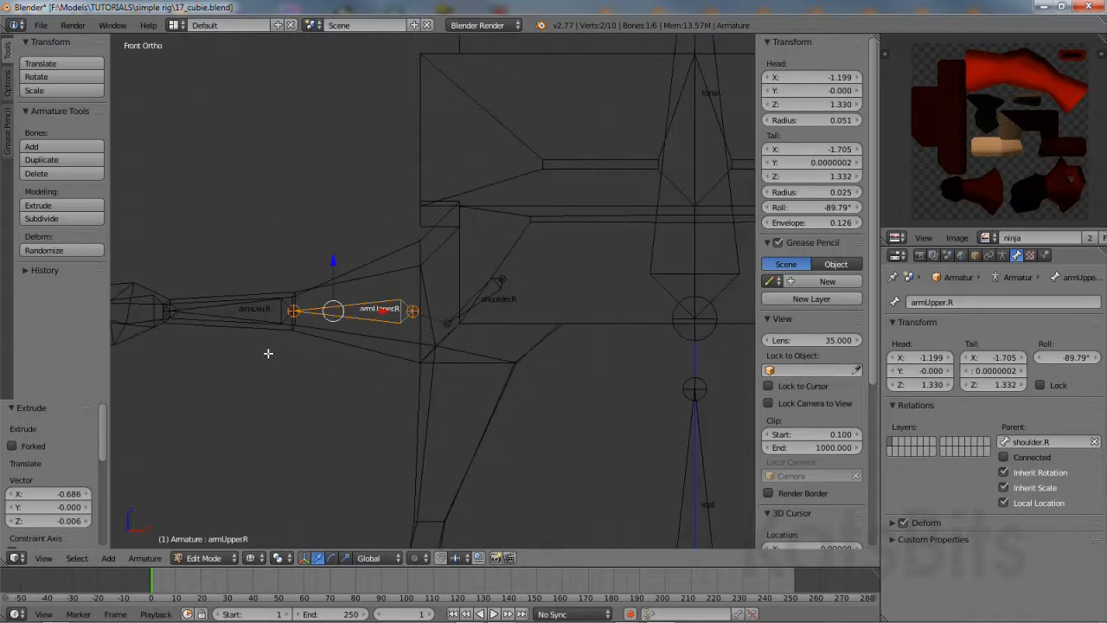
scroll(268, 352, "down", 1)
middle_click_drag(324, 407, 418, 368, "shift")
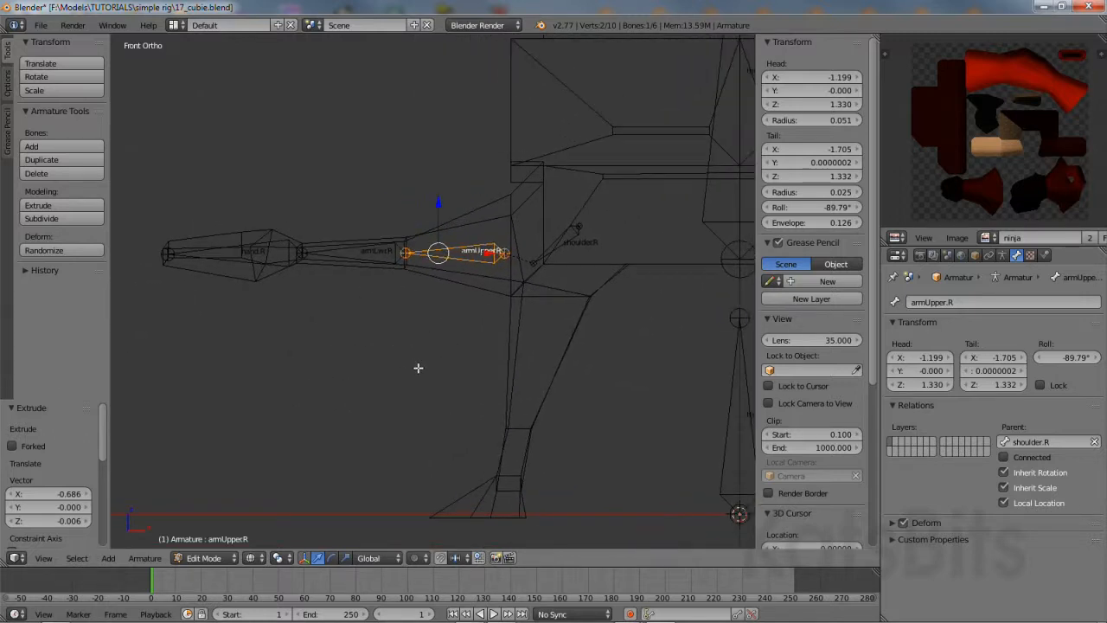
right_click(555, 249)
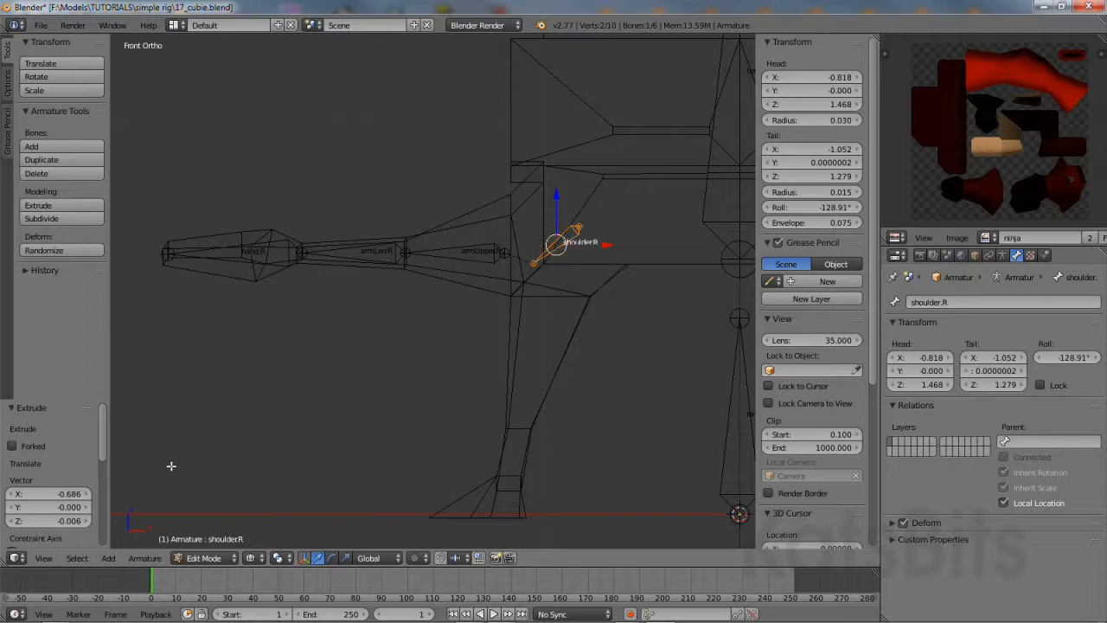
left_click(144, 558)
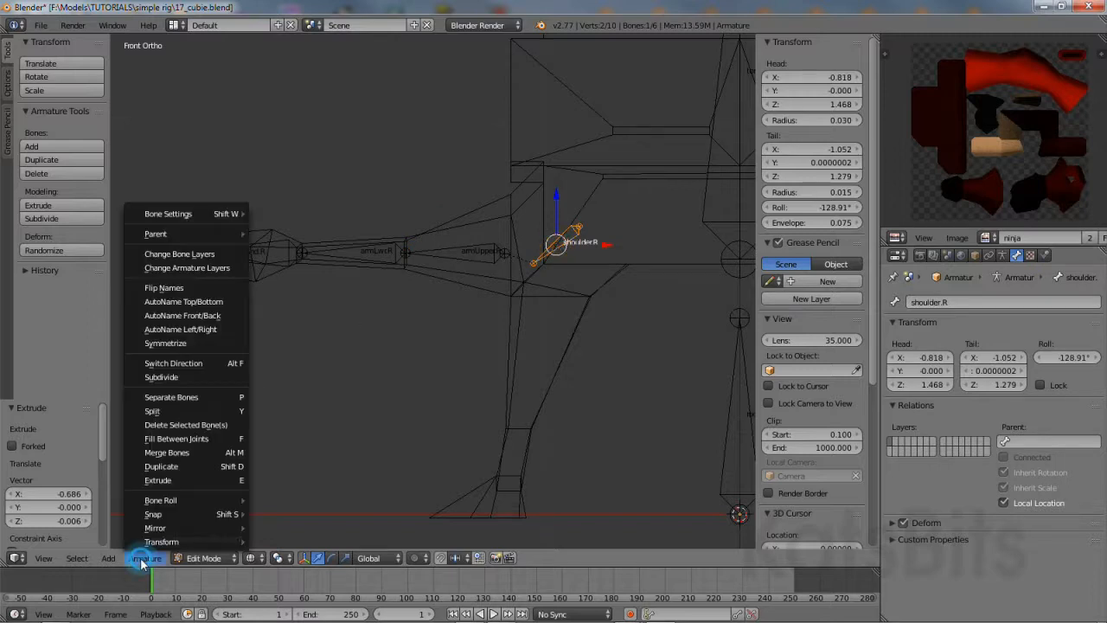
left_click(180, 466)
right_click(265, 424)
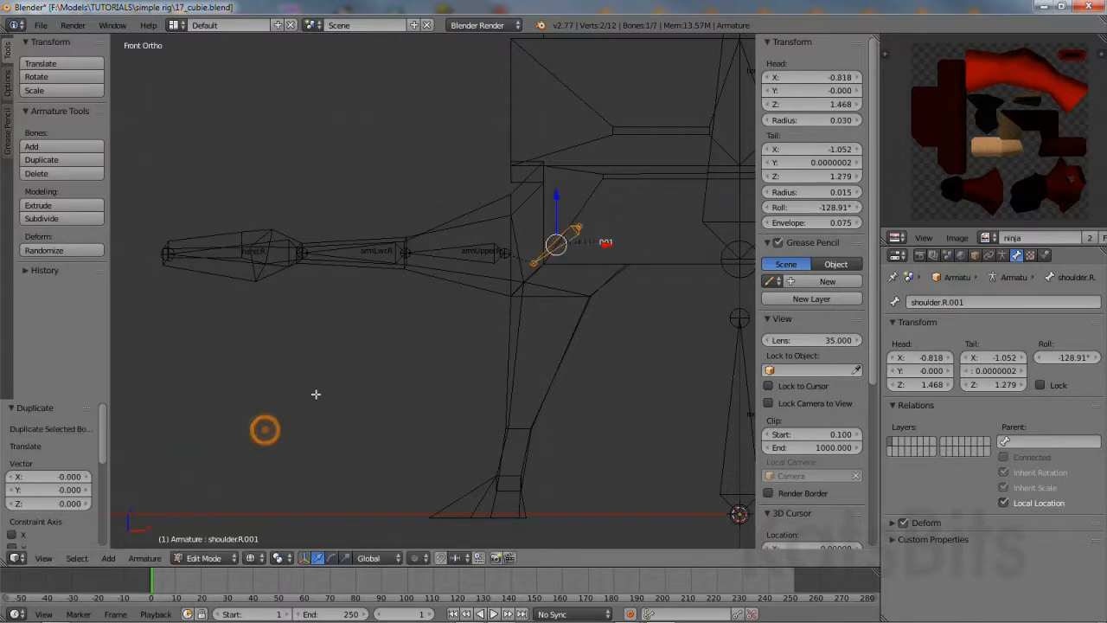
Move one of the two overlapping shoulder bones down to the top of the leg, about -0.116 on X and -0.346 on Z.
right_click(562, 234)
key("g")
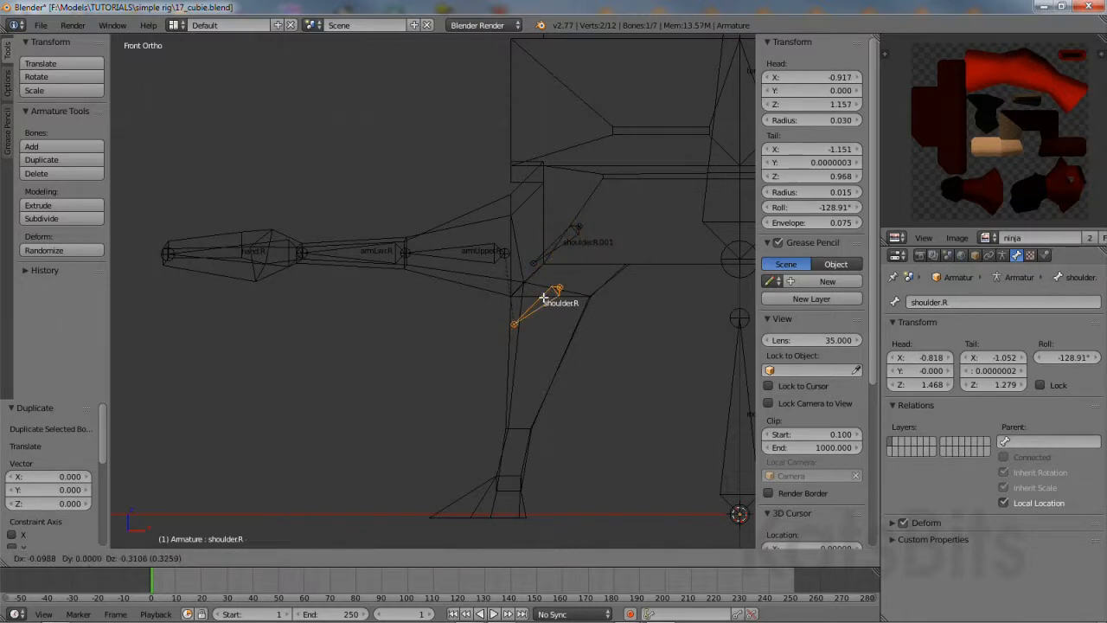
left_click(541, 305)
Move the lower tip of the bone in the leg down to the knee, about 0.042 on X and -0.498 on Z.
right_click(509, 331)
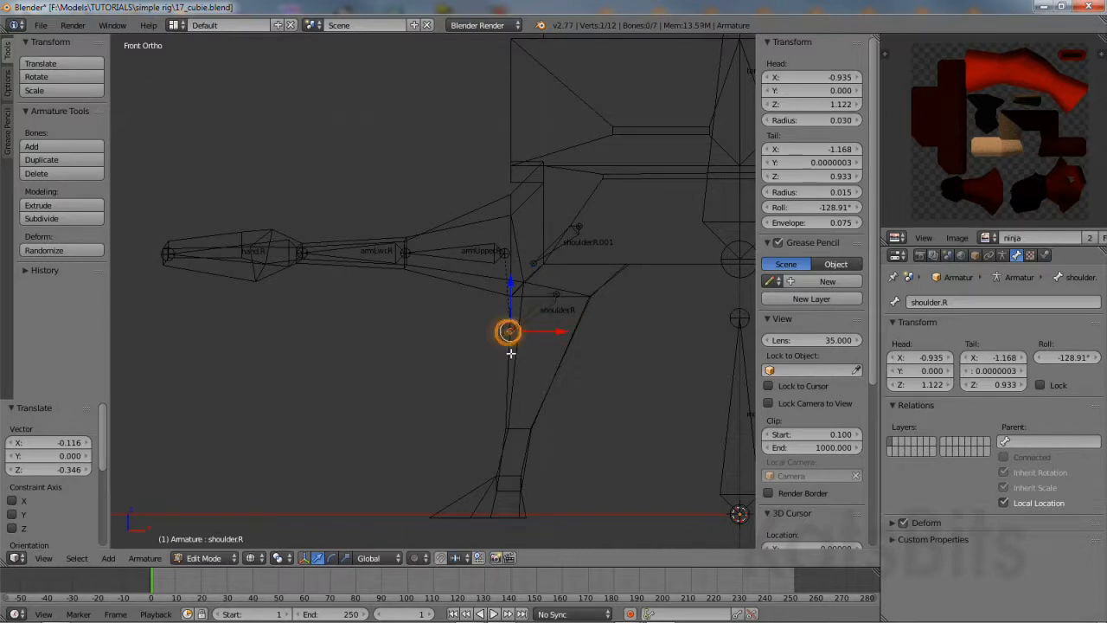
key("g")
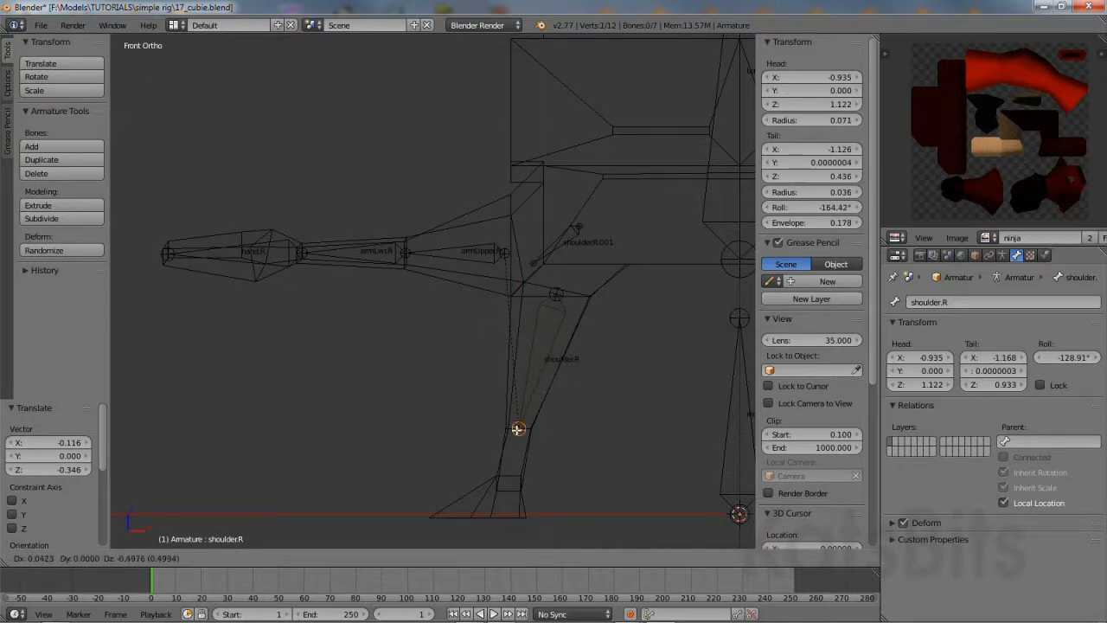
left_click(517, 428)
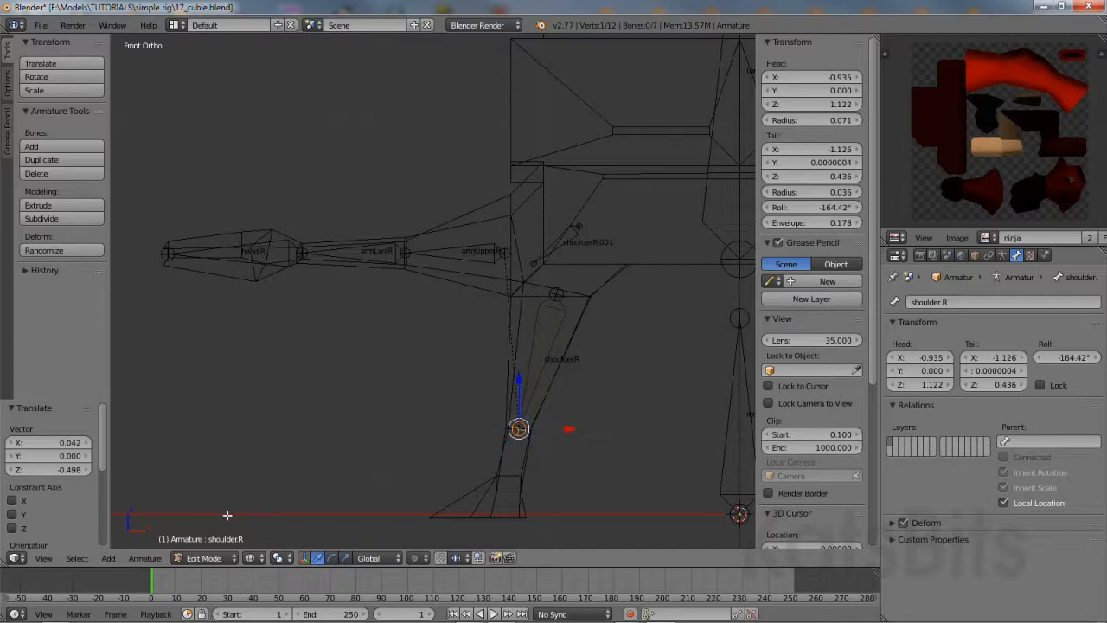
Extrude a lower leg bone from the knee to the ankle, about -0.074 on X and -0.371 on Z.
left_click(143, 560)
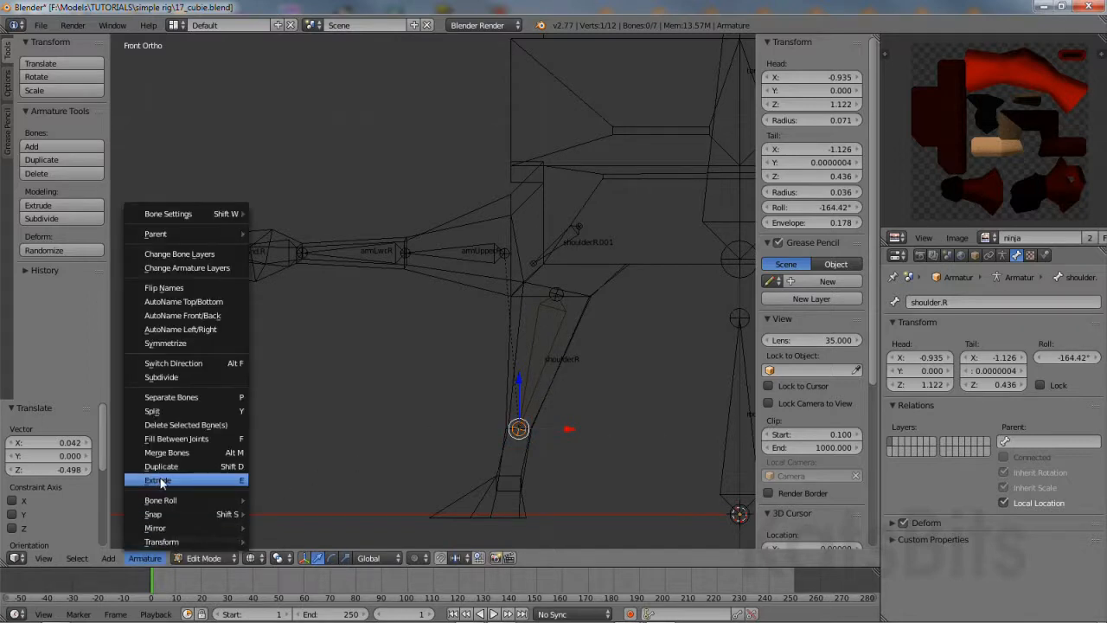
left_click(207, 484)
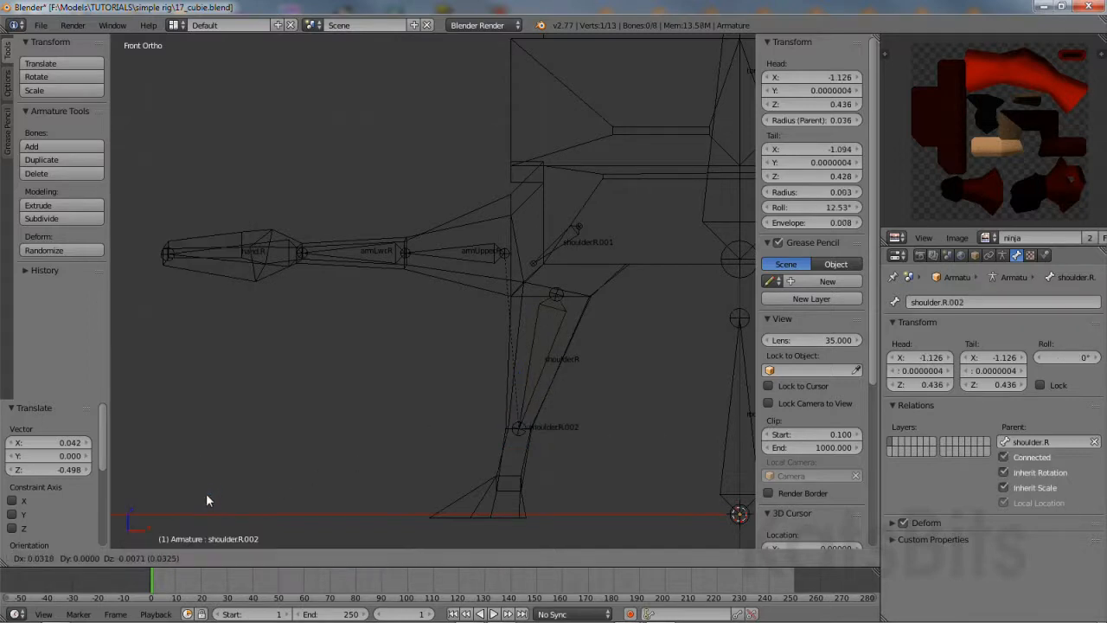
left_click(182, 44)
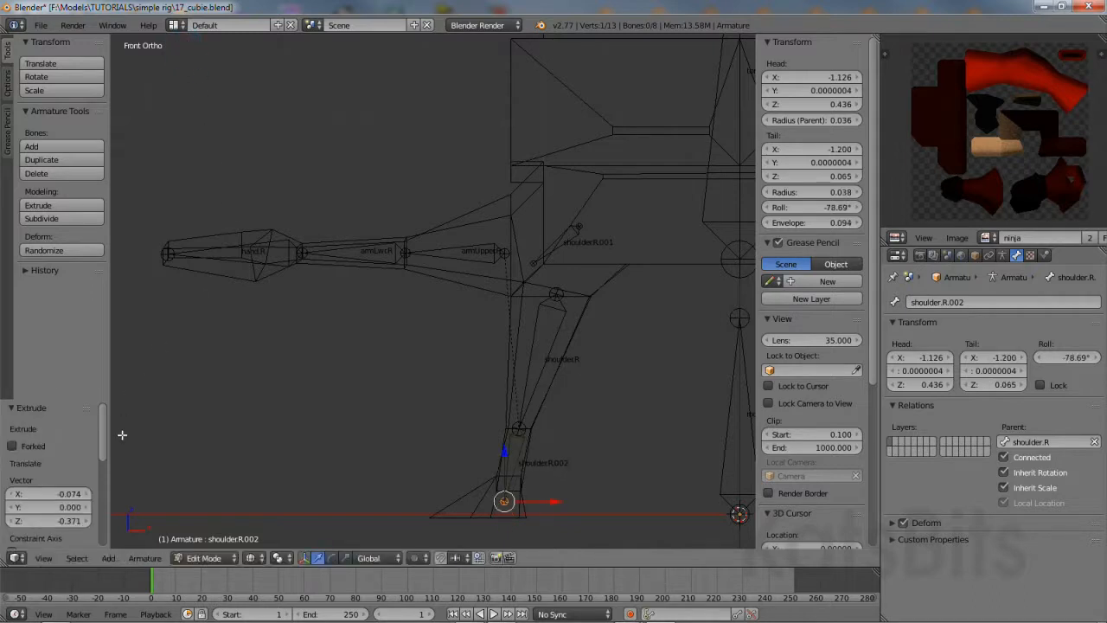
In the right side view, extrude a foot bone from the ankle to the toes, about -0.448 on Y and -0.039 on Z.
left_click(42, 557)
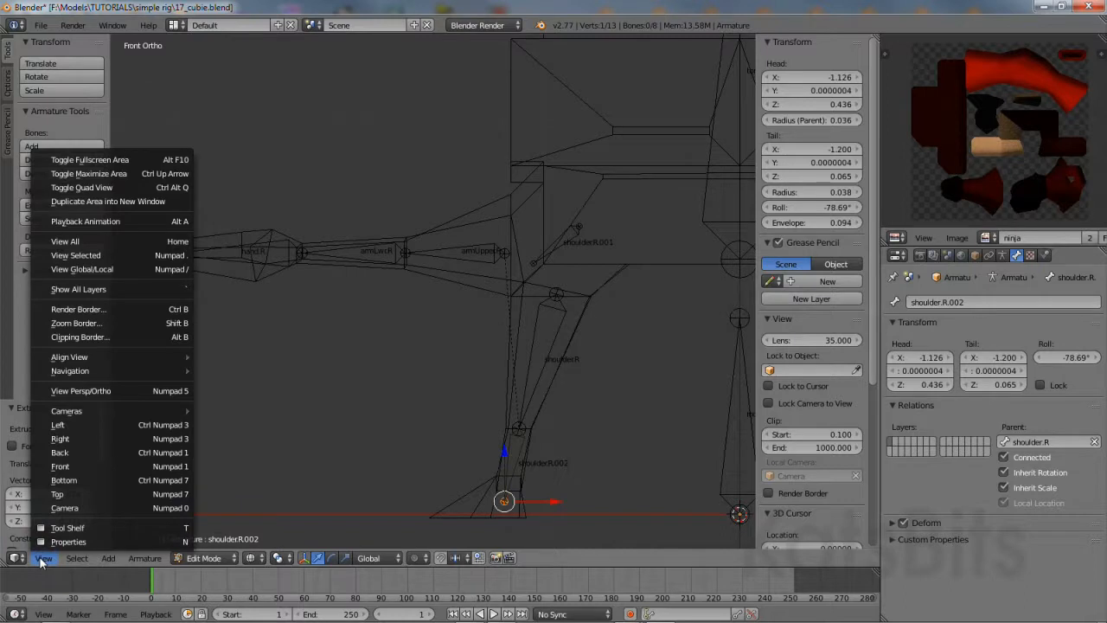
left_click(73, 439)
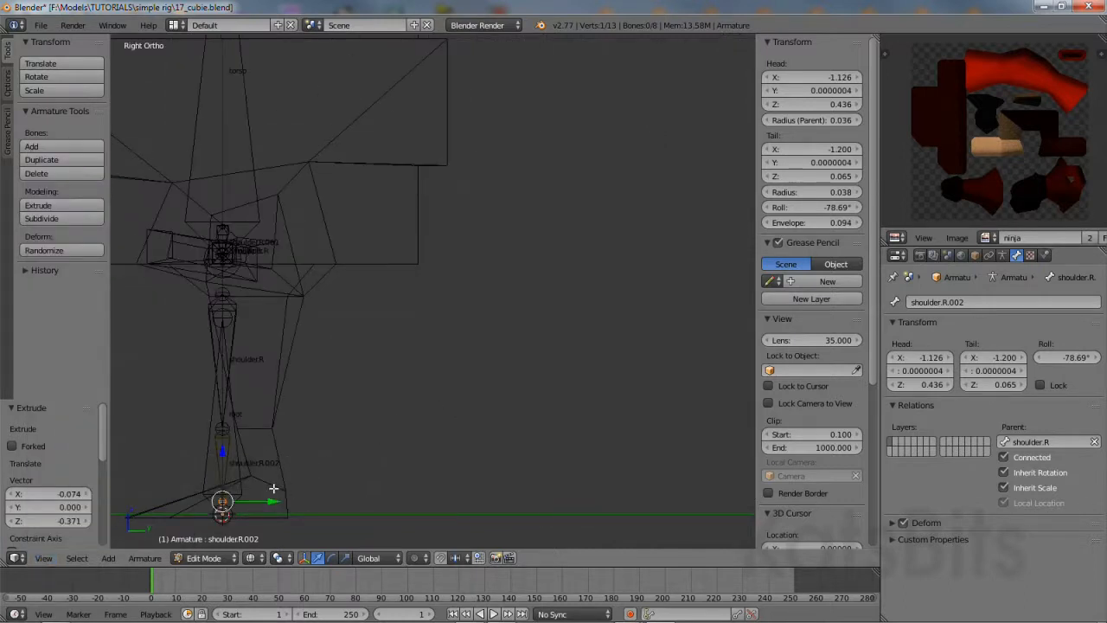
middle_click_drag(274, 488, 462, 396, "shift")
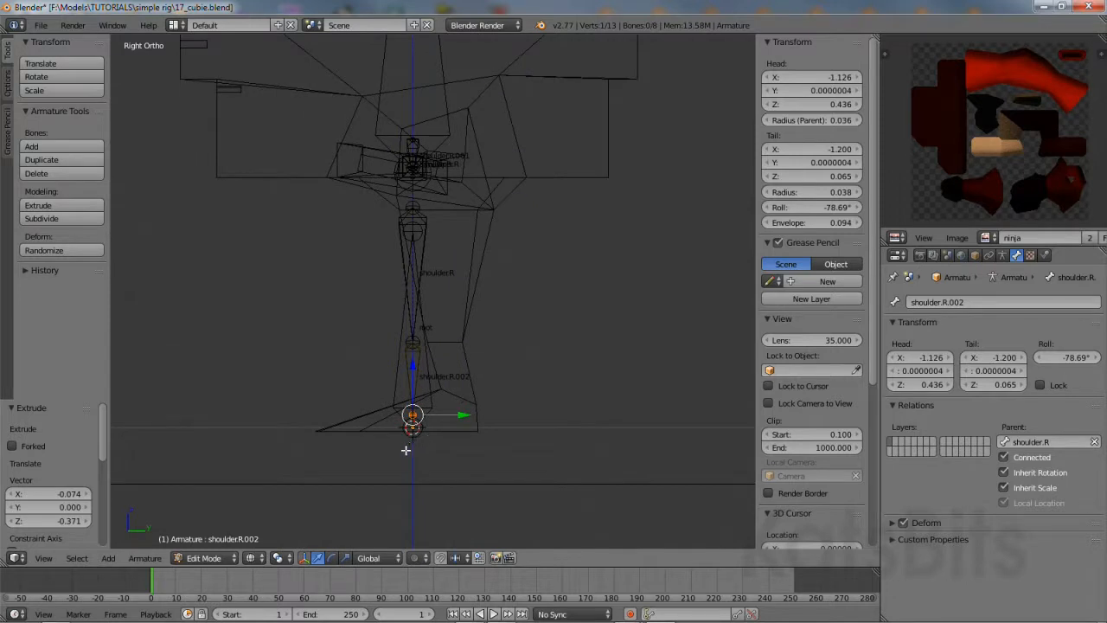
left_click(145, 557)
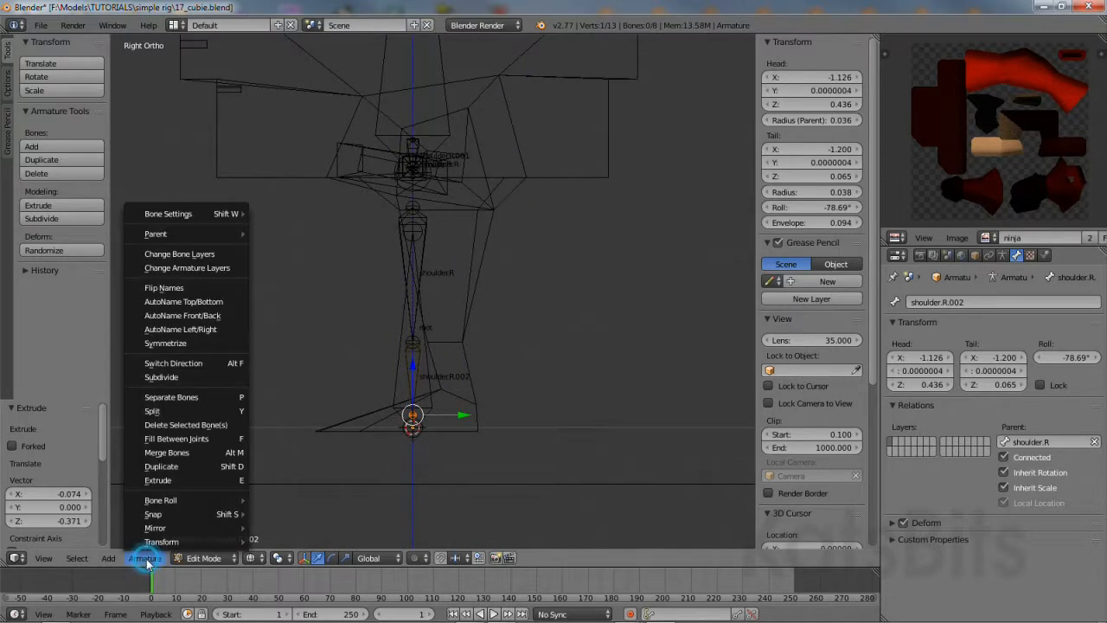
left_click(176, 481)
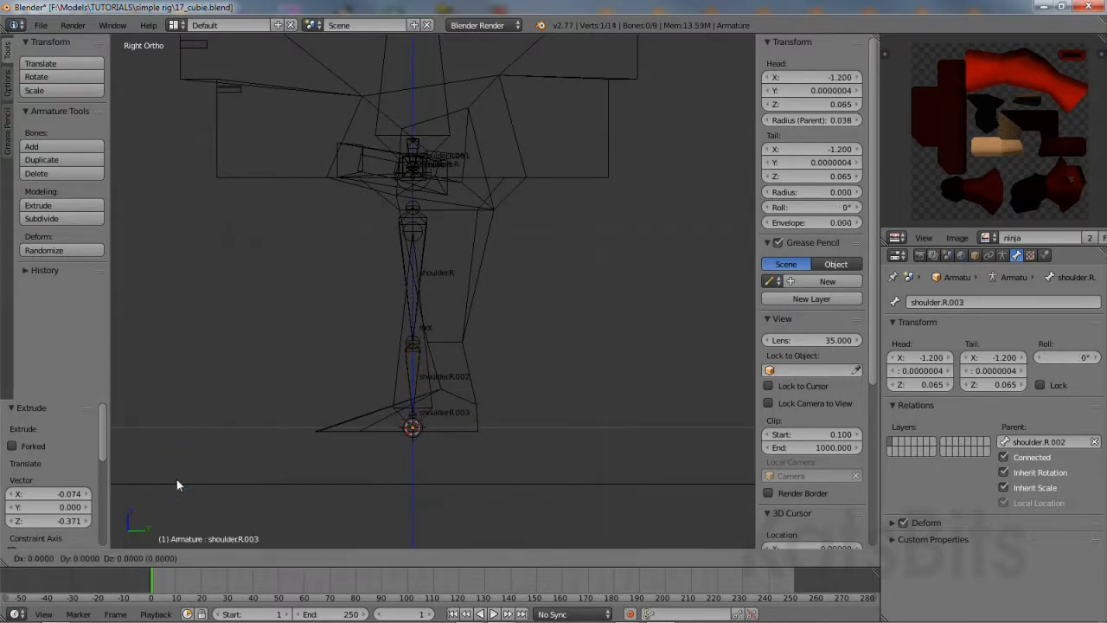
left_click(731, 488)
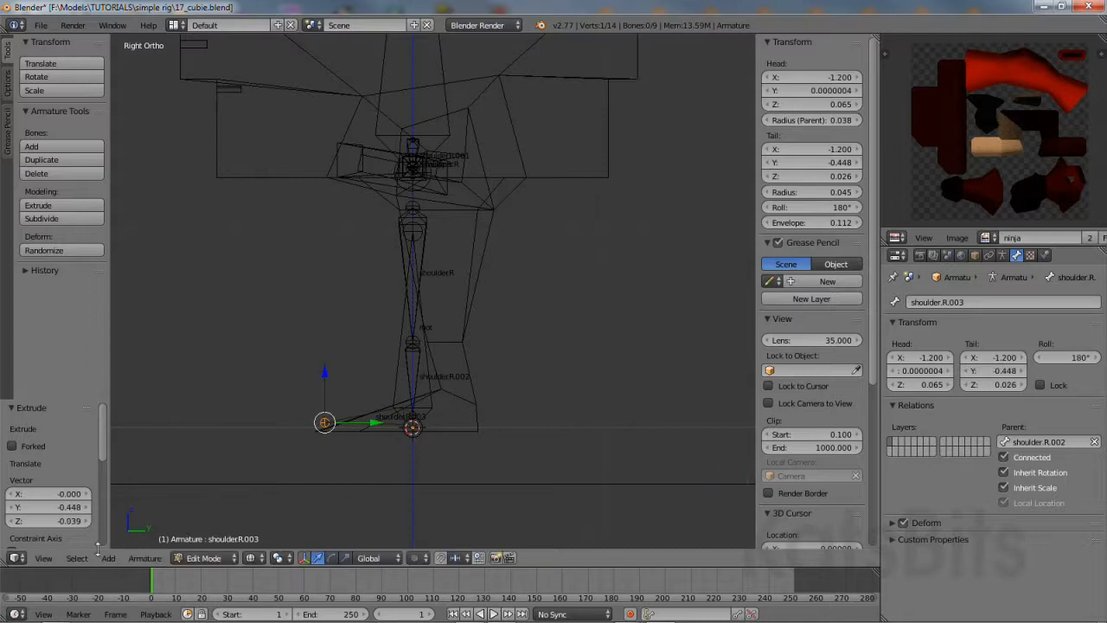
In the front view, rename the bone in the upper leg as legUpper.R.
left_click(43, 557)
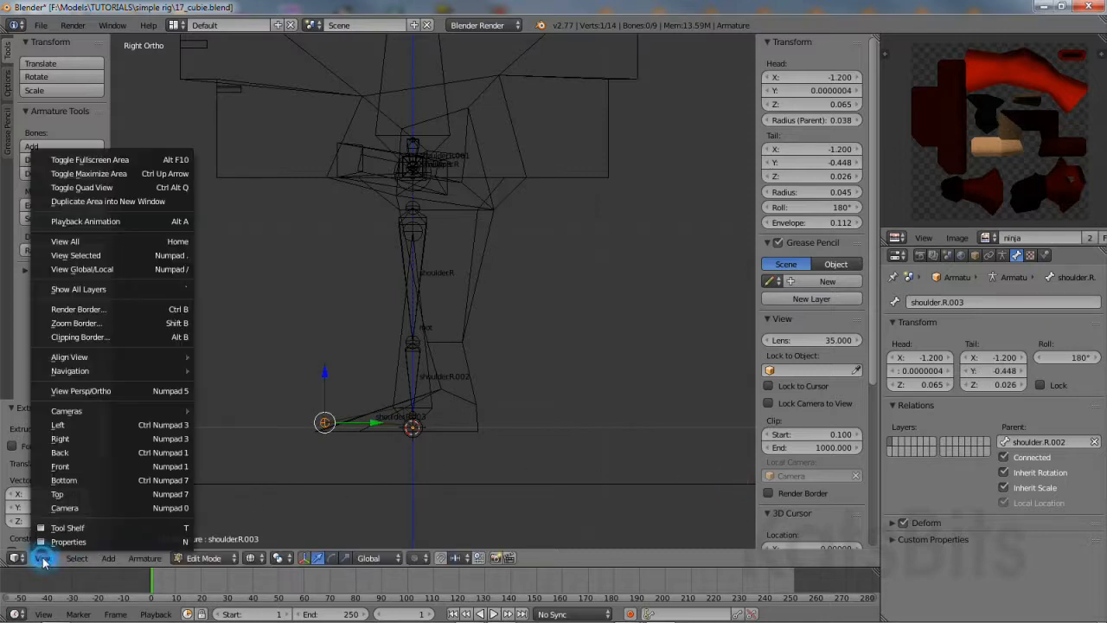
left_click(59, 466)
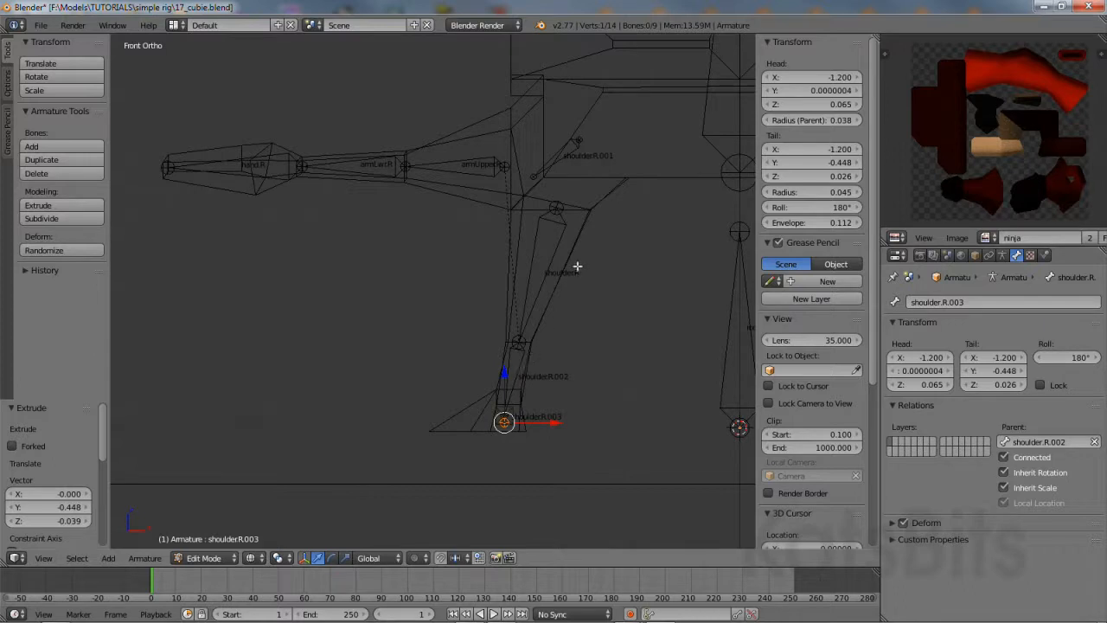
middle_click_drag(577, 267, 488, 306, "shift")
scroll(488, 306, "up", 3)
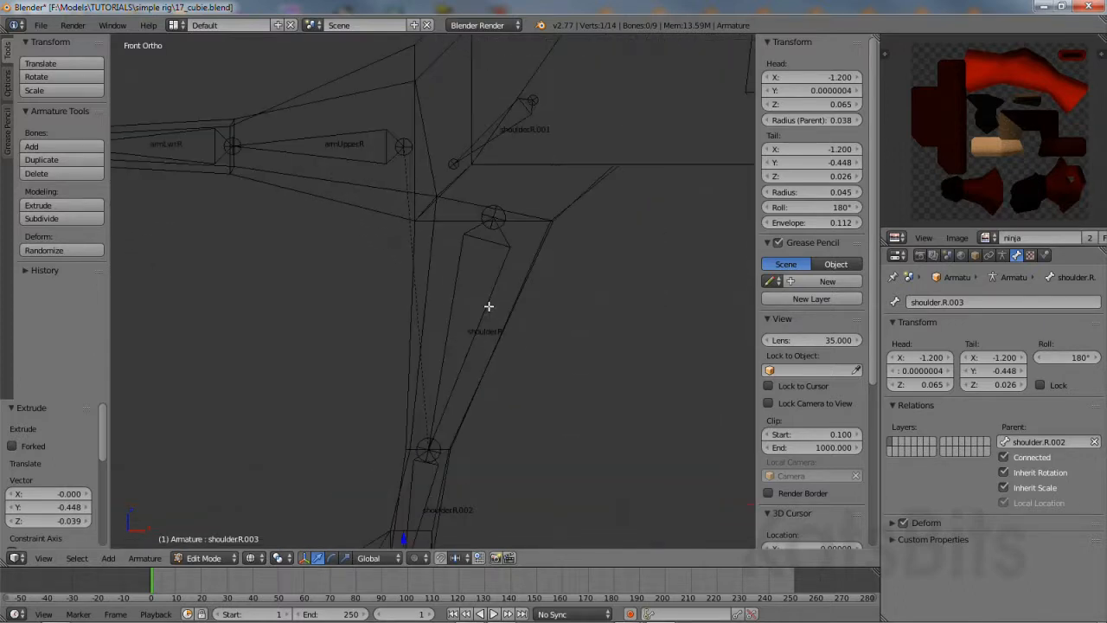
scroll(489, 306, "up", 1)
right_click(487, 338)
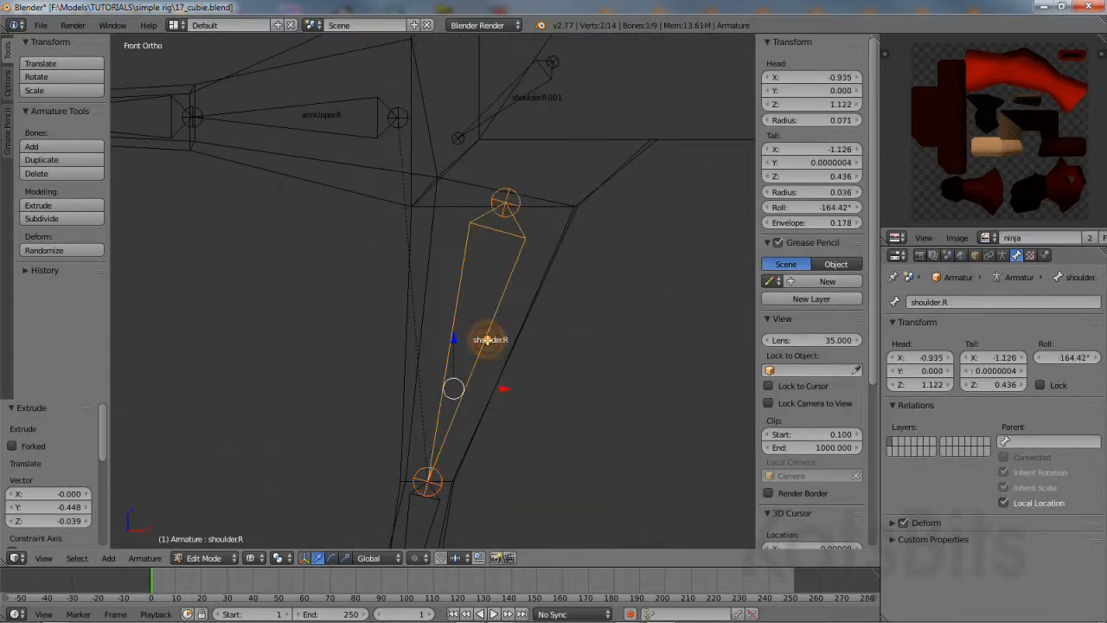
left_click(944, 302)
type("leg")
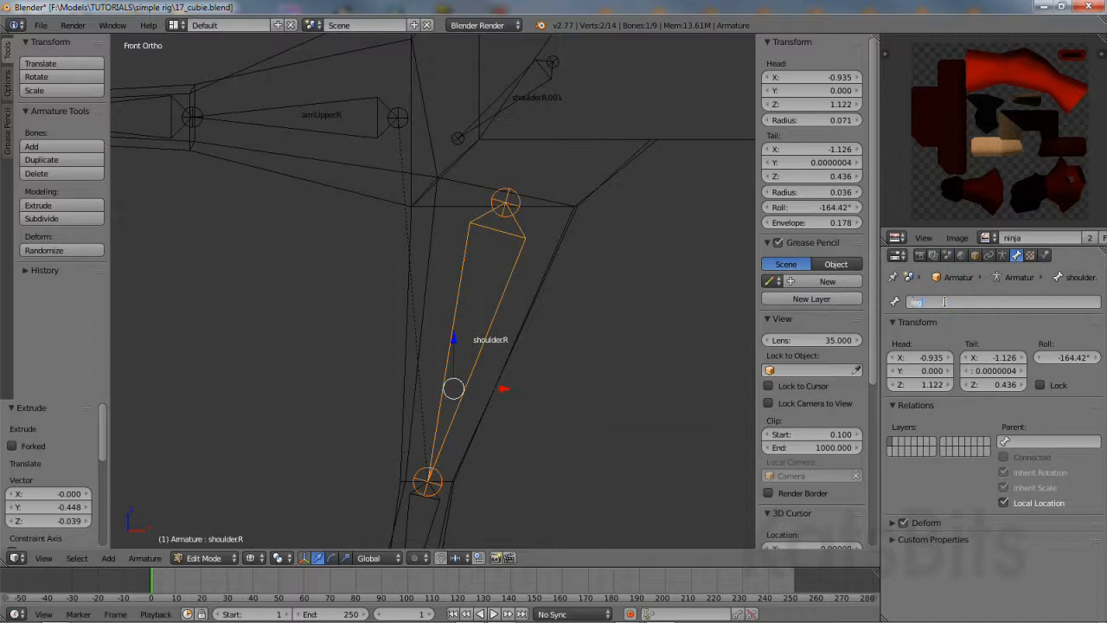
type("Upper.R")
key("Return")
Rename the bone between the knee and the ankle as legLwr.R.
middle_click_drag(524, 372, 521, 197, "shift")
right_click(422, 251)
left_click(968, 302)
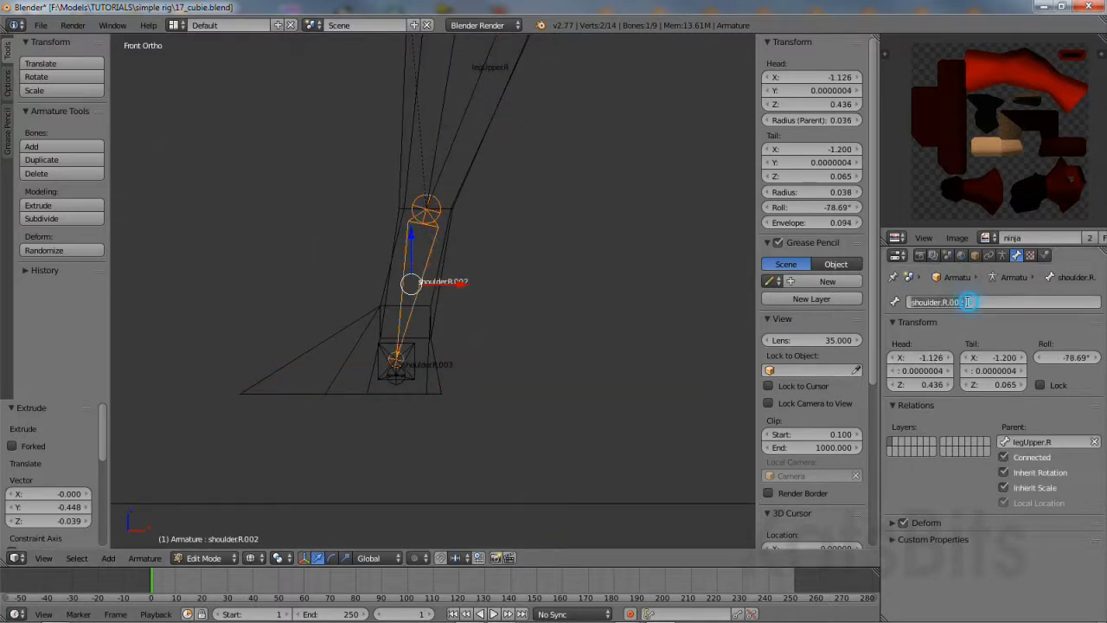
type("legLwr.R")
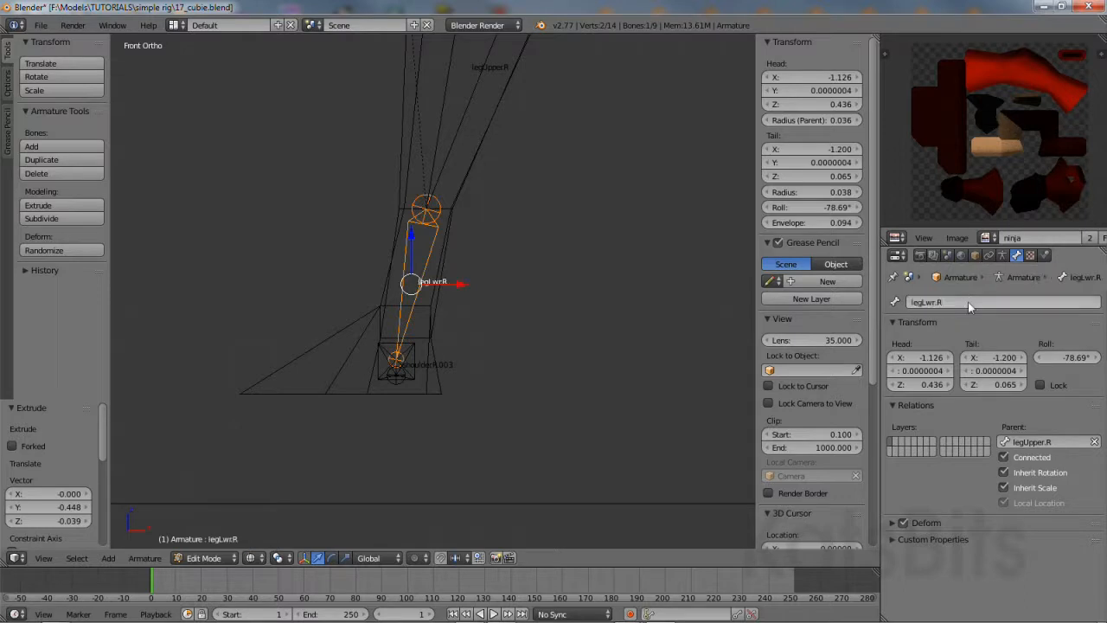
key("Return")
Select the whole foot bone from the right side view and rename it as foot.R.
right_click(394, 374)
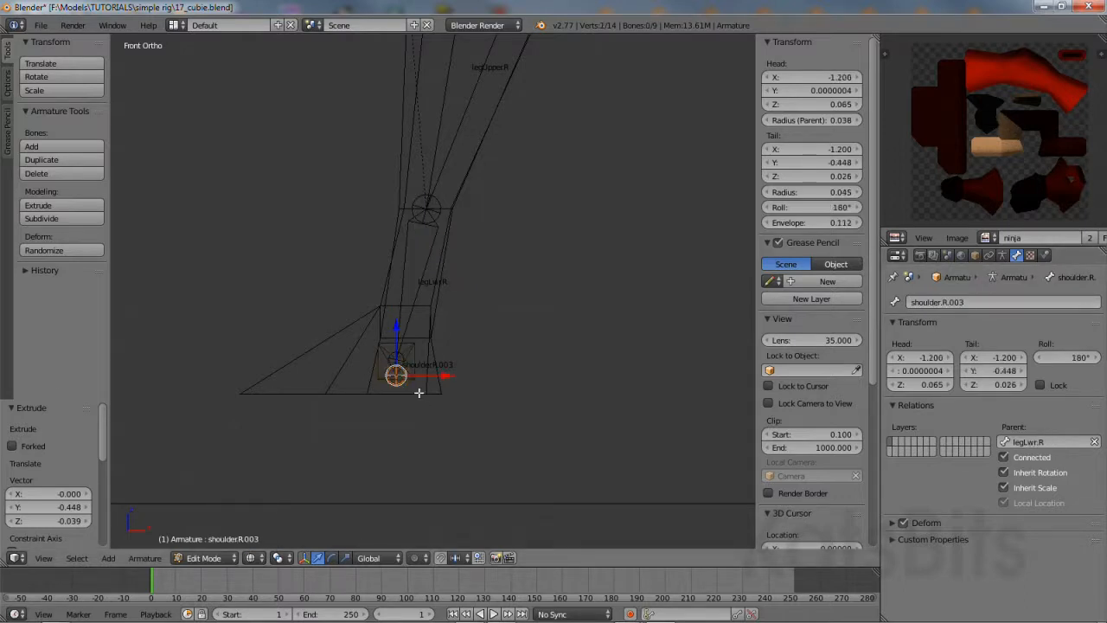
left_click(43, 557)
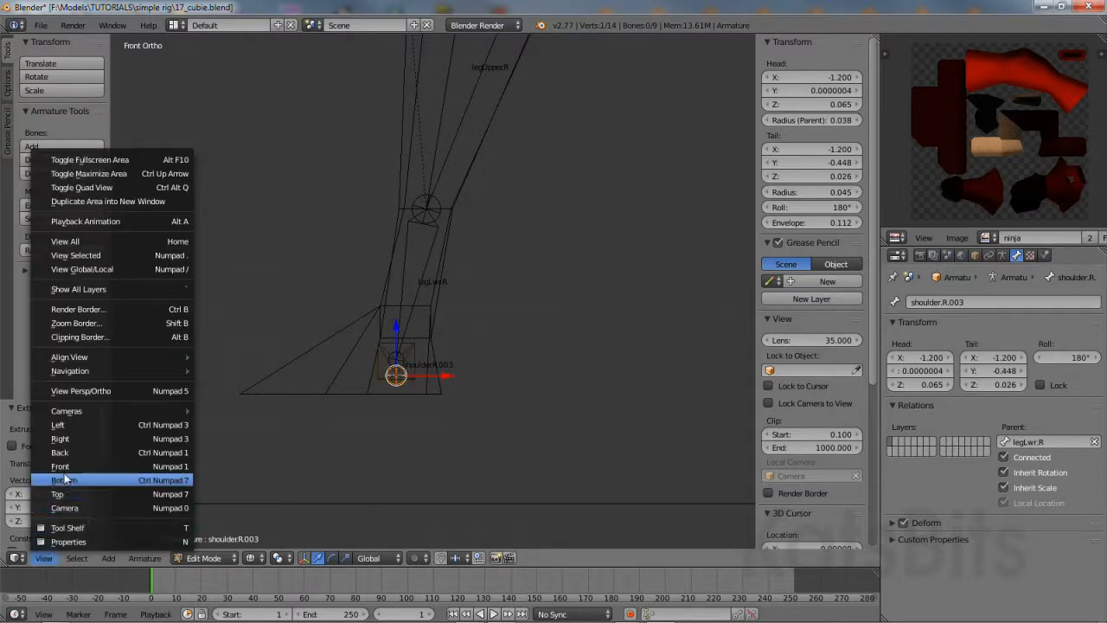
left_click(60, 439)
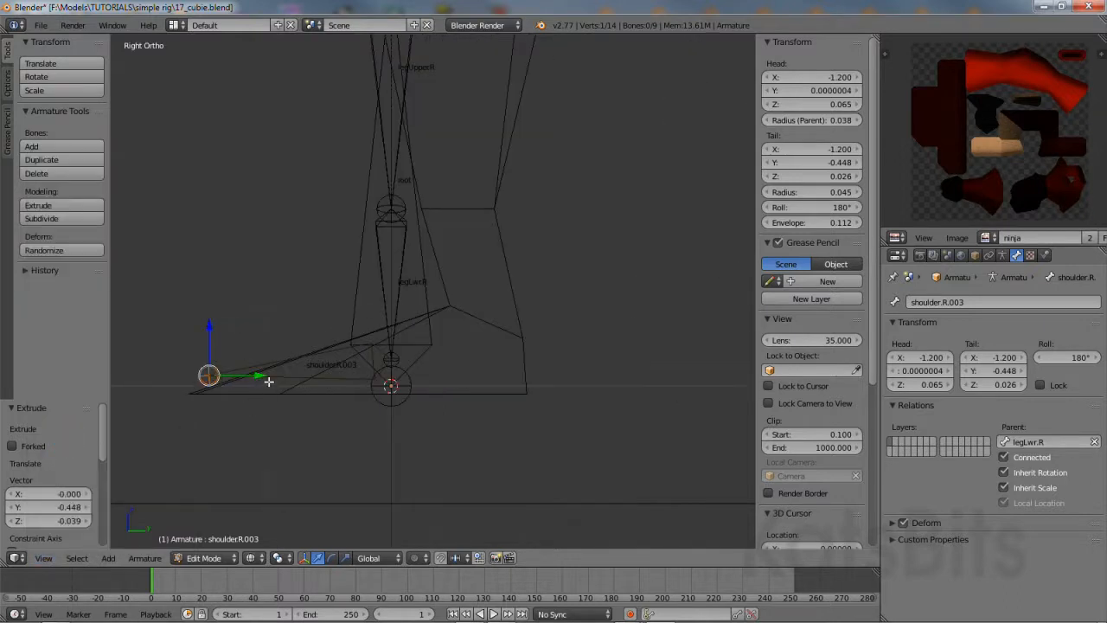
left_click(309, 362)
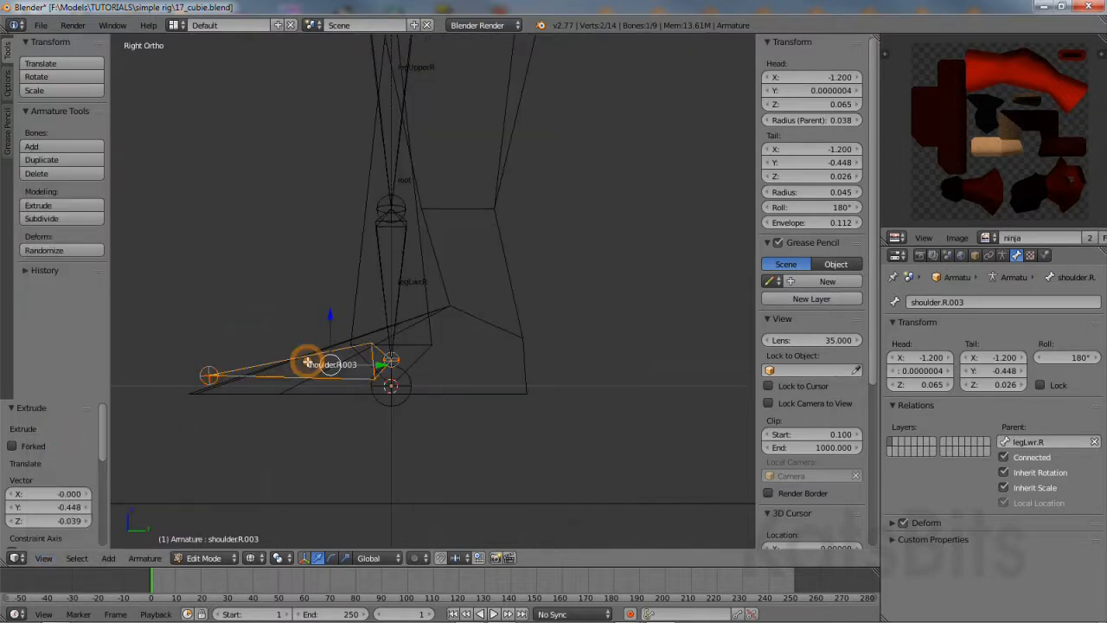
left_click(985, 301)
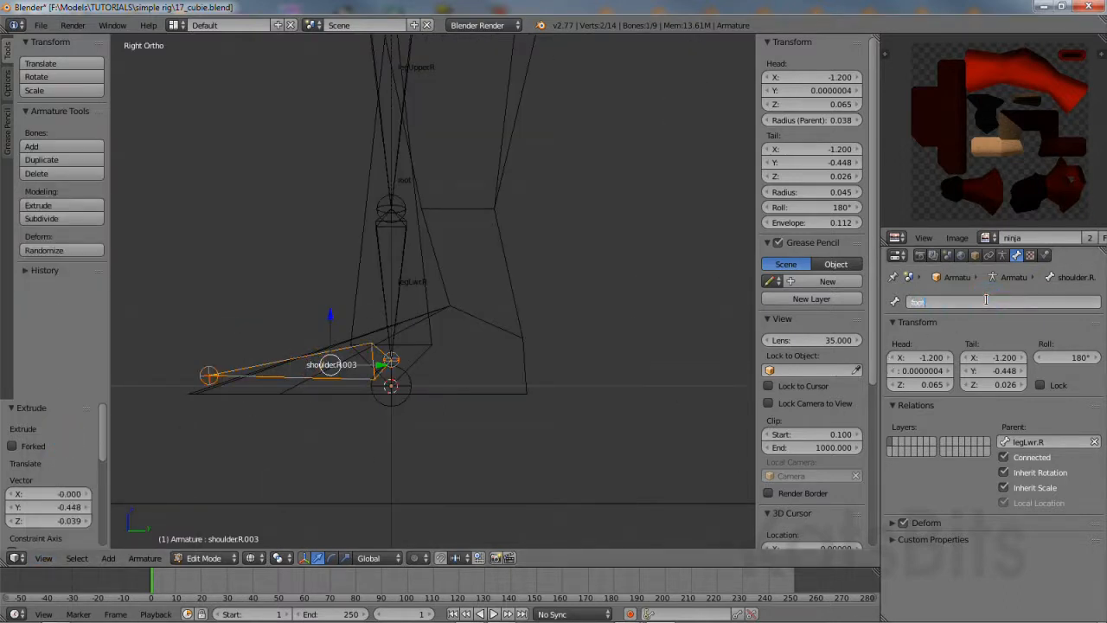
type("foot.R")
key("Return")
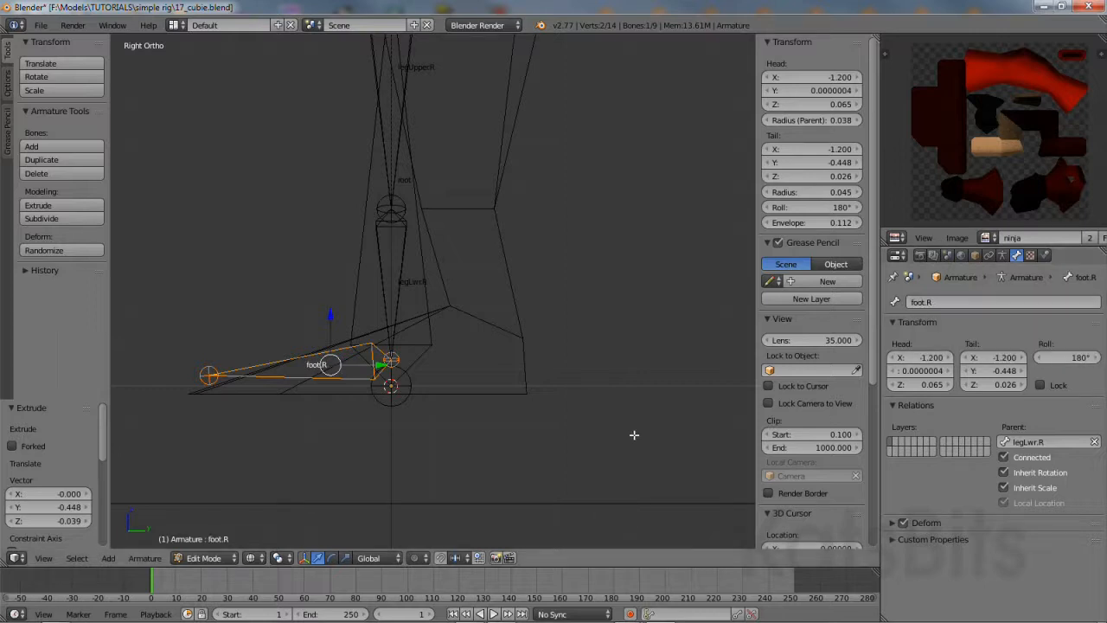
Test the leg chain's connections by trial-moving the foot, lower leg and upper leg bones, cancelling each move.
middle_click_drag(441, 258, 444, 340, "shift")
scroll(446, 342, "down", 1)
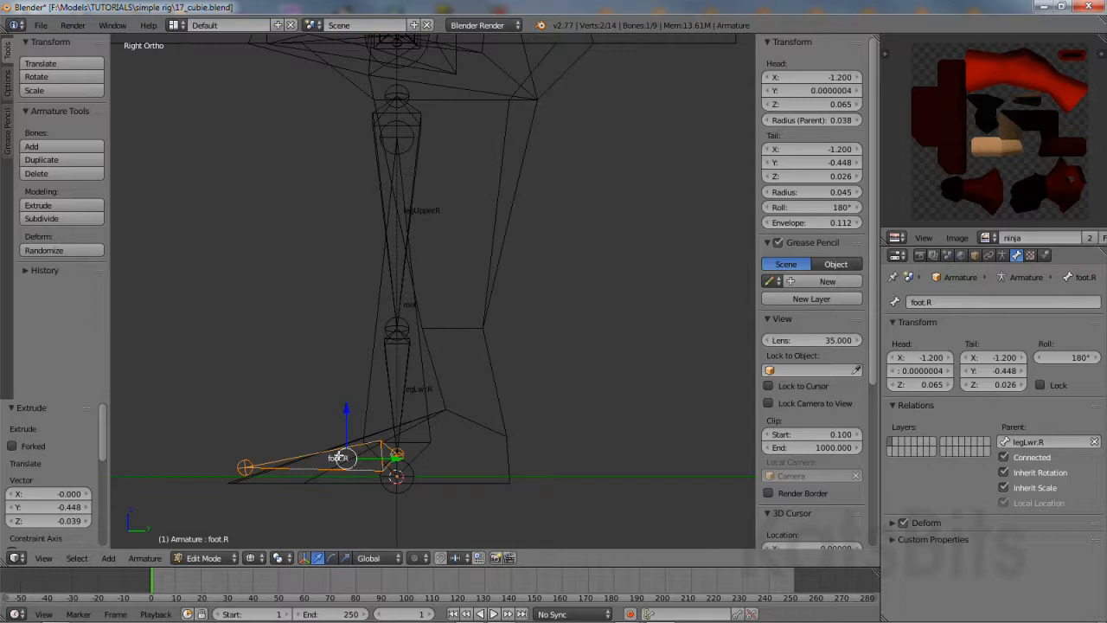
left_click_drag(344, 457, 232, 441)
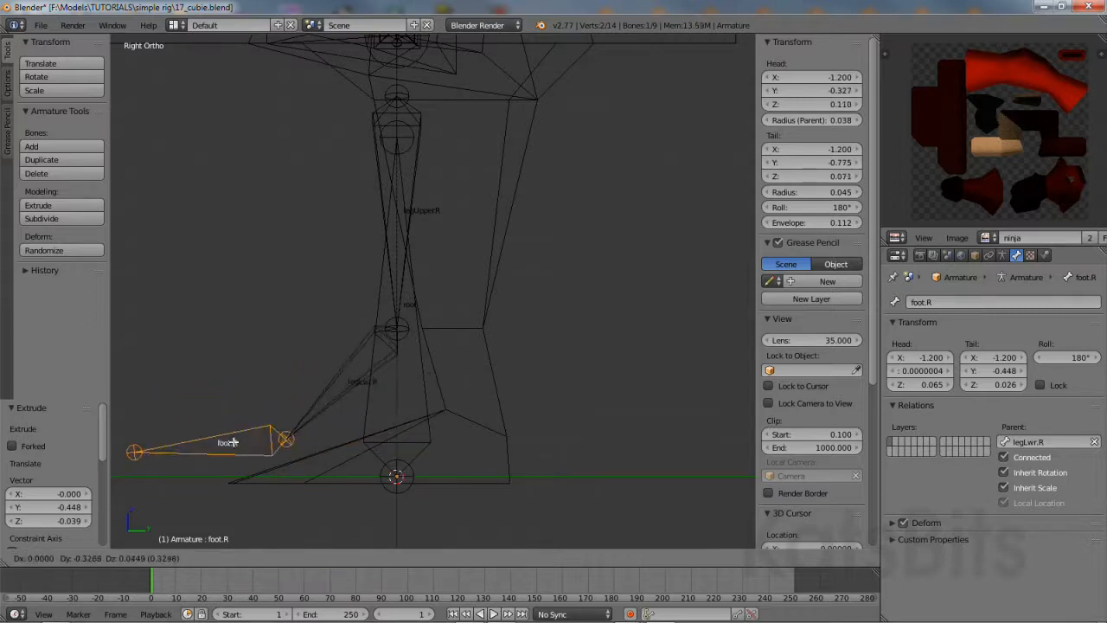
right_click(287, 433)
right_click_drag(394, 391, 284, 378)
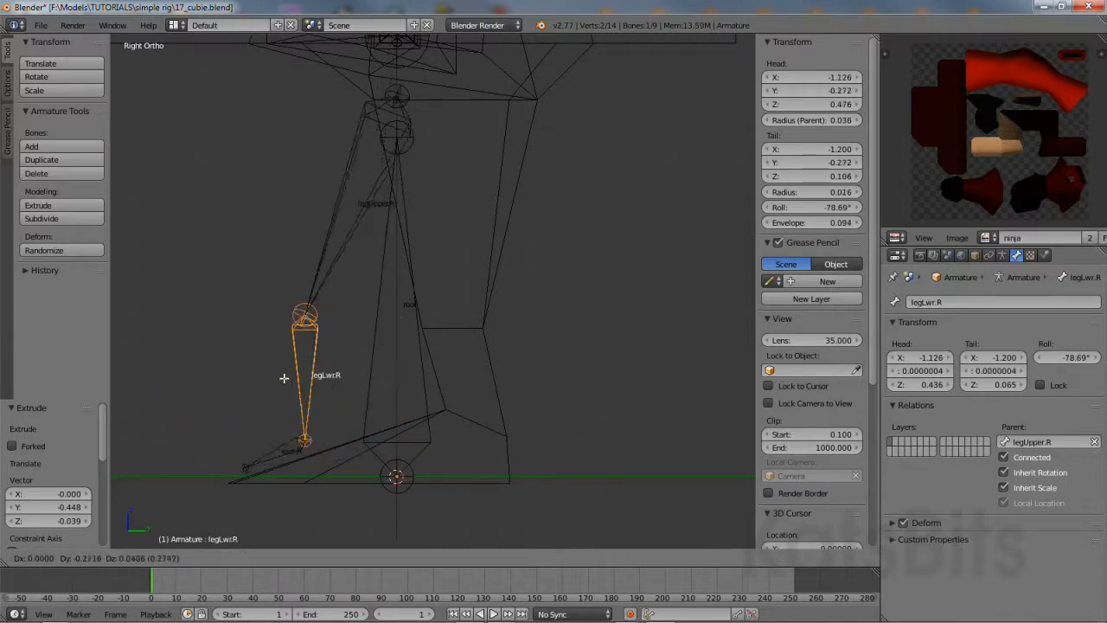
right_click(418, 286)
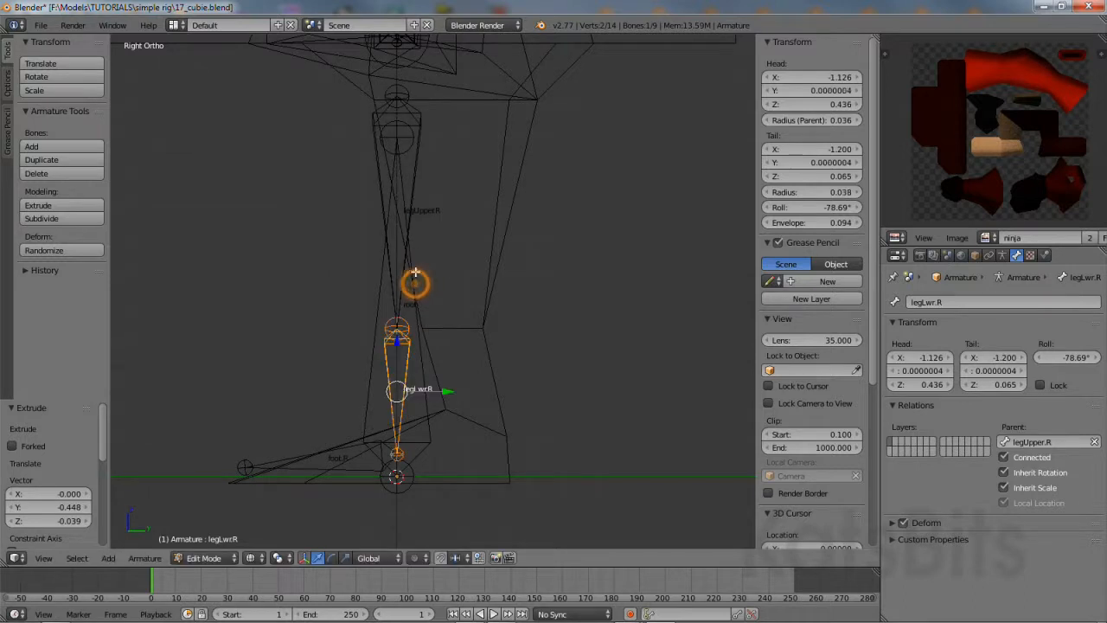
right_click(419, 170)
key("g")
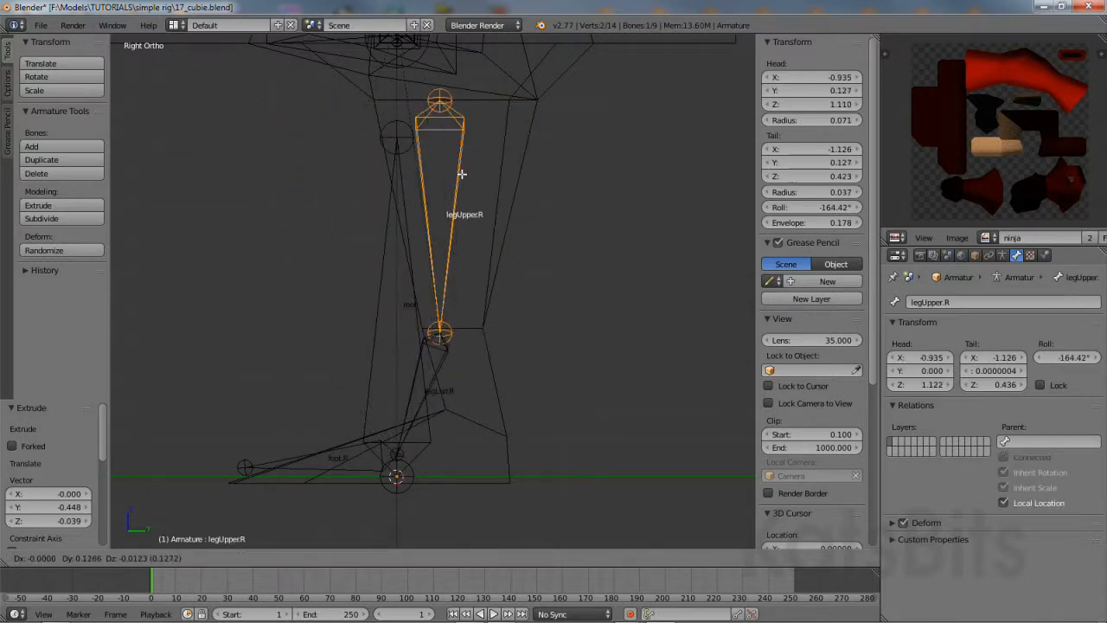
right_click(461, 174)
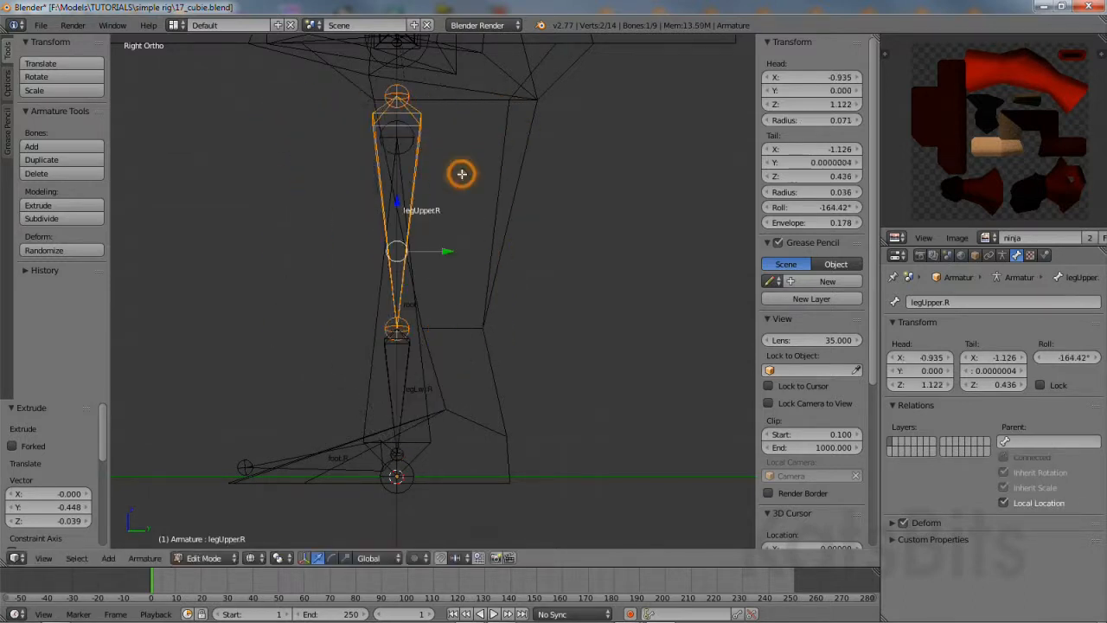
In the front view, set shoulder.R.001 as the parent of the upper leg bone.
left_click(43, 557)
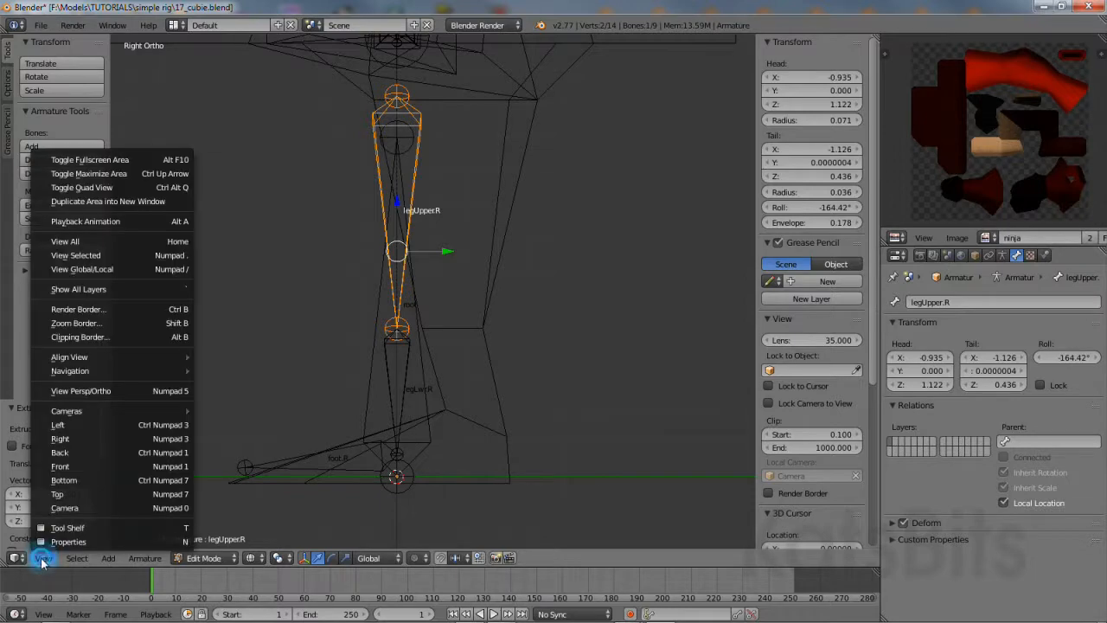
left_click(70, 469)
scroll(395, 459, "down", 2)
middle_click_drag(530, 261, 592, 341, "shift")
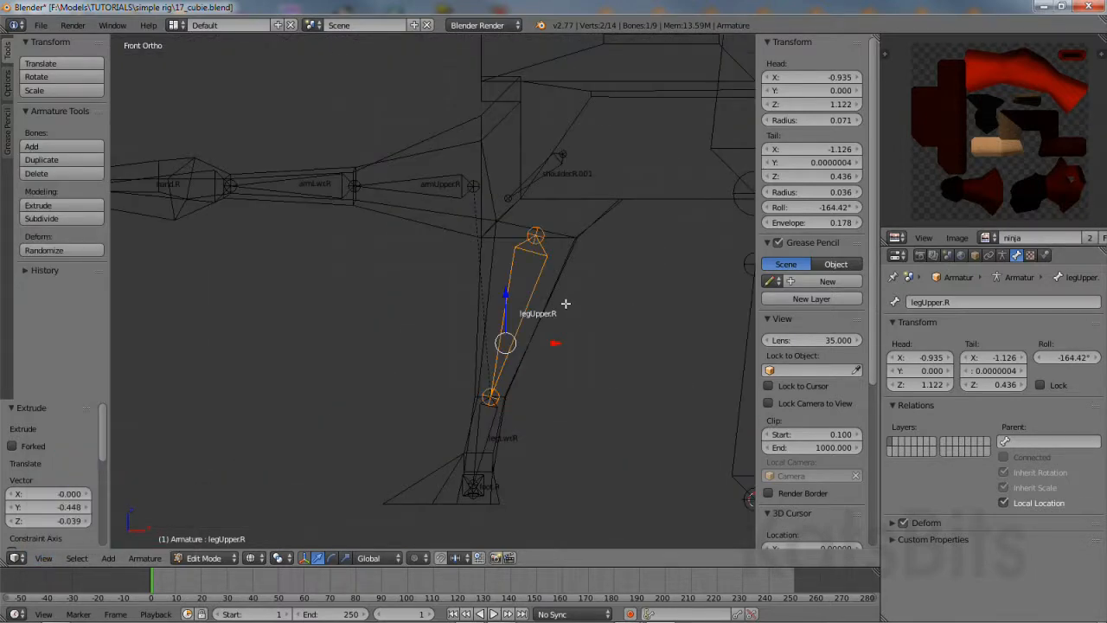
scroll(565, 303, "up", 2)
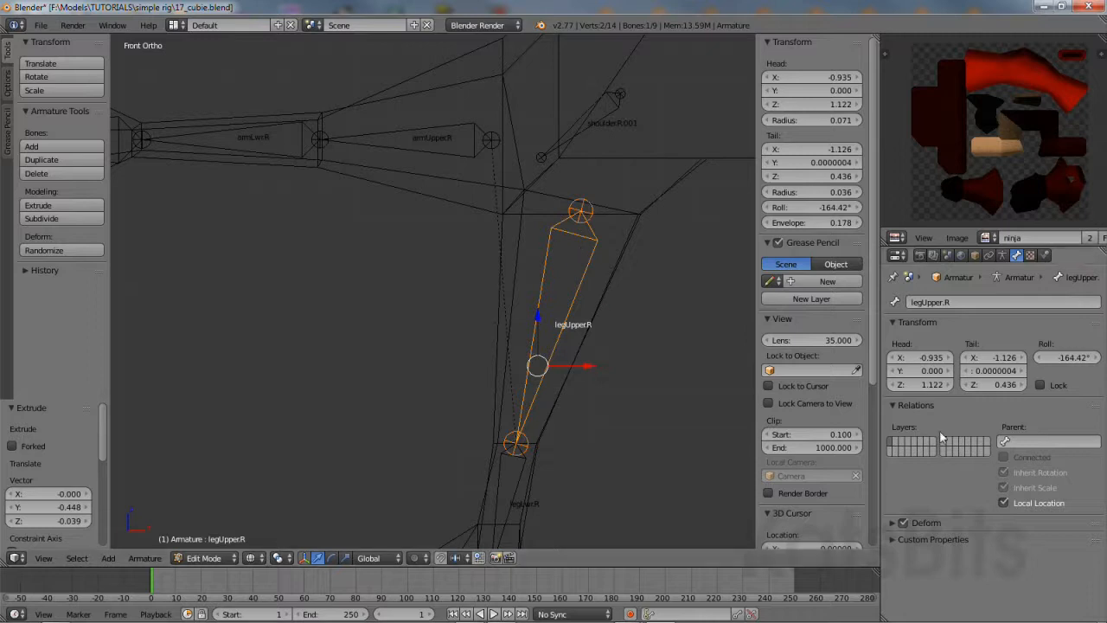
left_click(1004, 440)
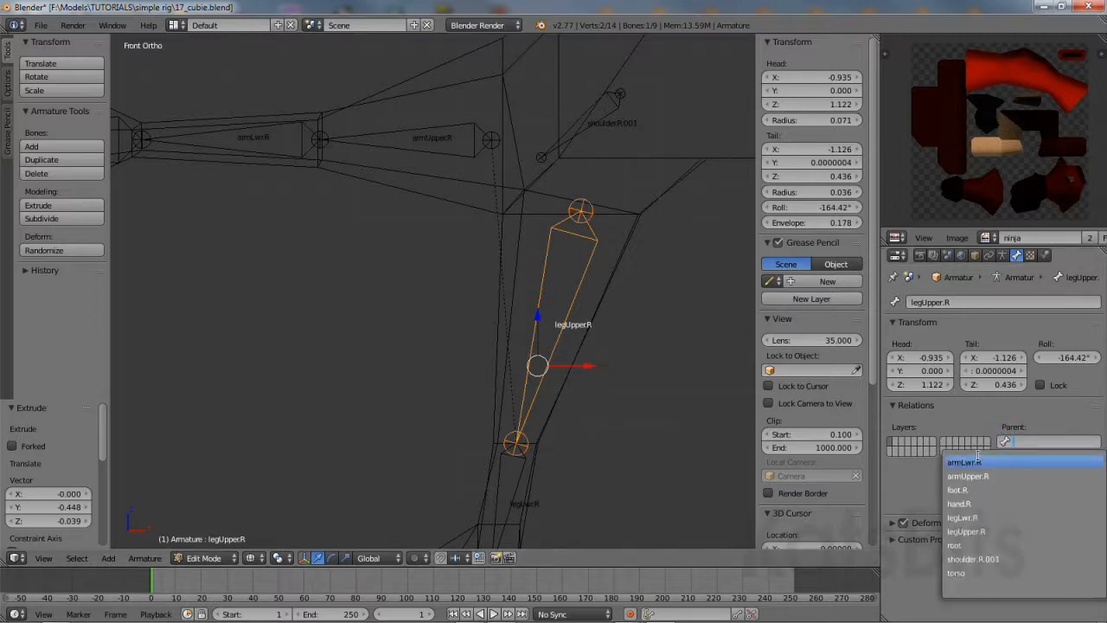
left_click(968, 558)
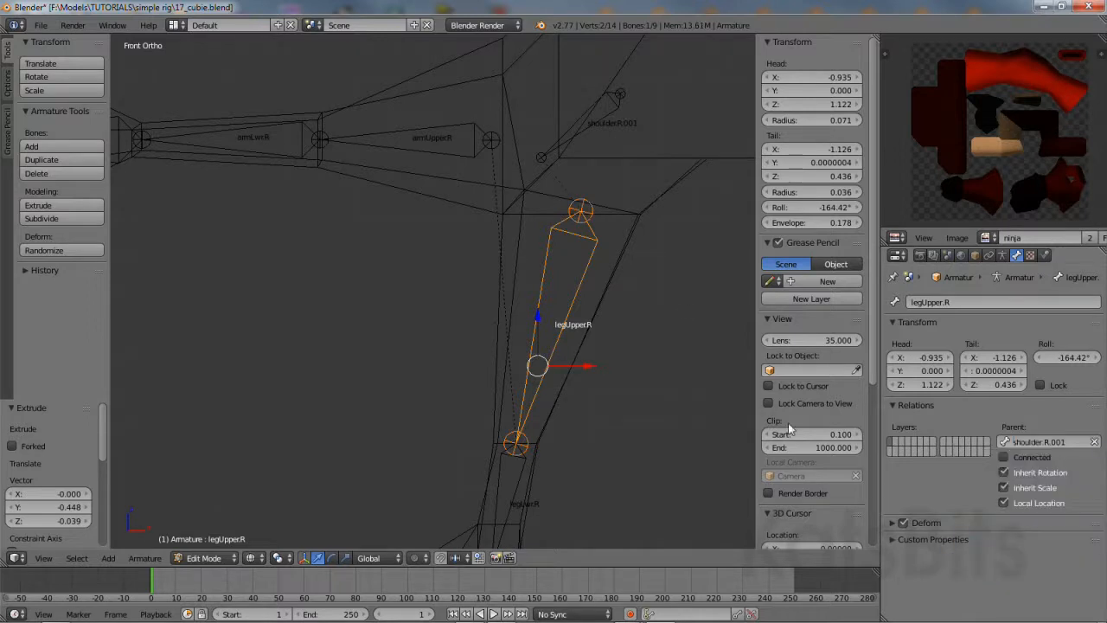
Rename the shoulder.R.001 bone as shoulder.R.
right_click(584, 110)
left_click(995, 301)
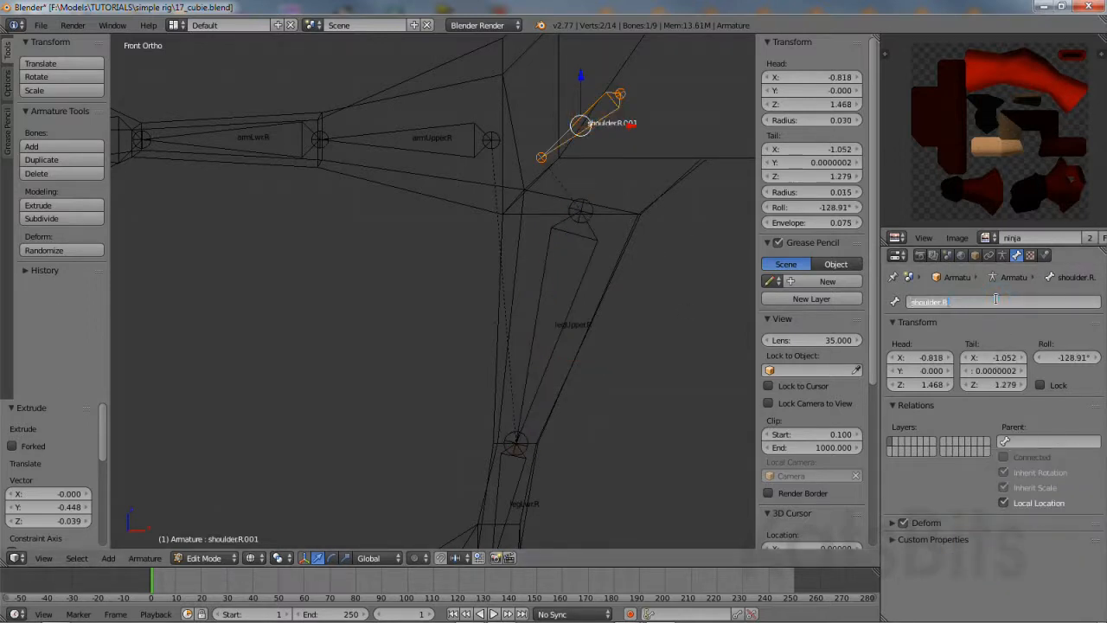
key("Return")
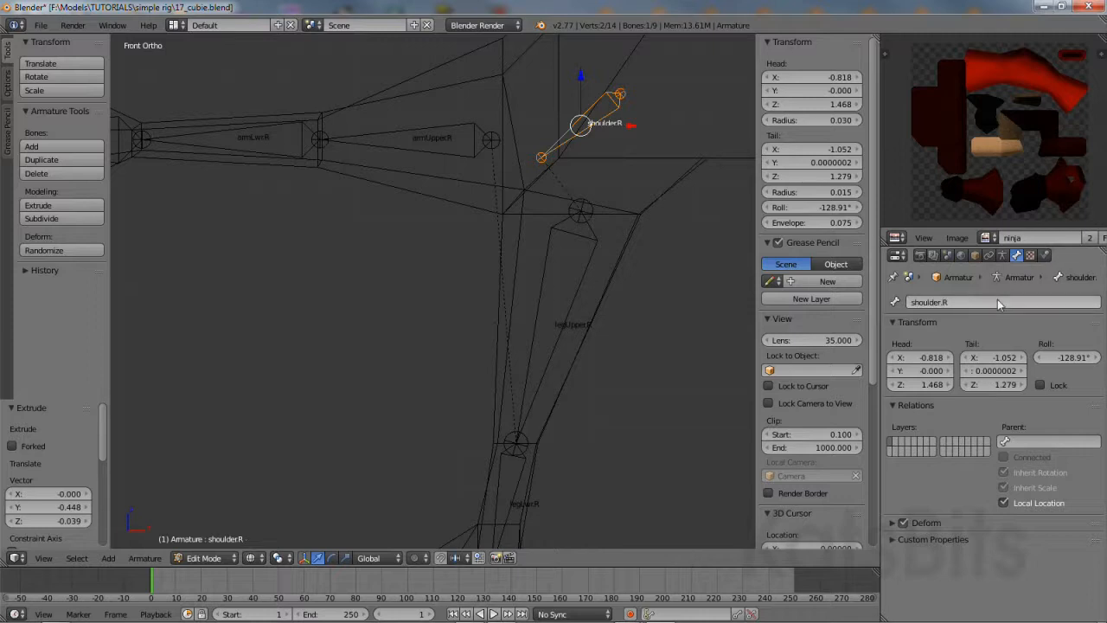
Select the right upper arm bone and set shoulder.R as its parent.
middle_click_drag(563, 257, 453, 346, "shift")
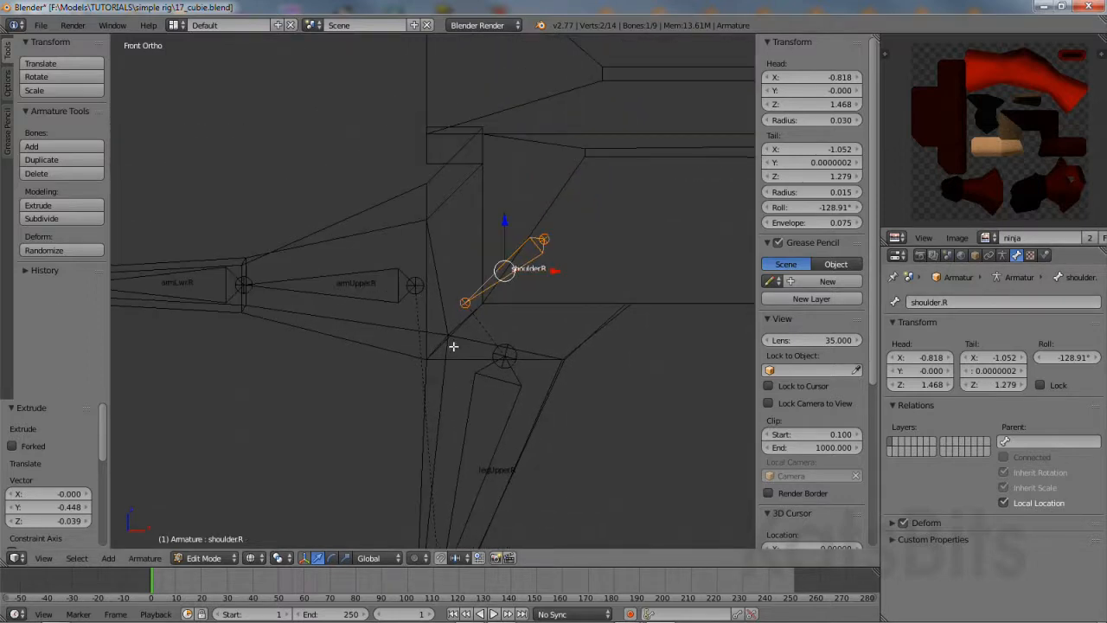
scroll(453, 346, "up", 6)
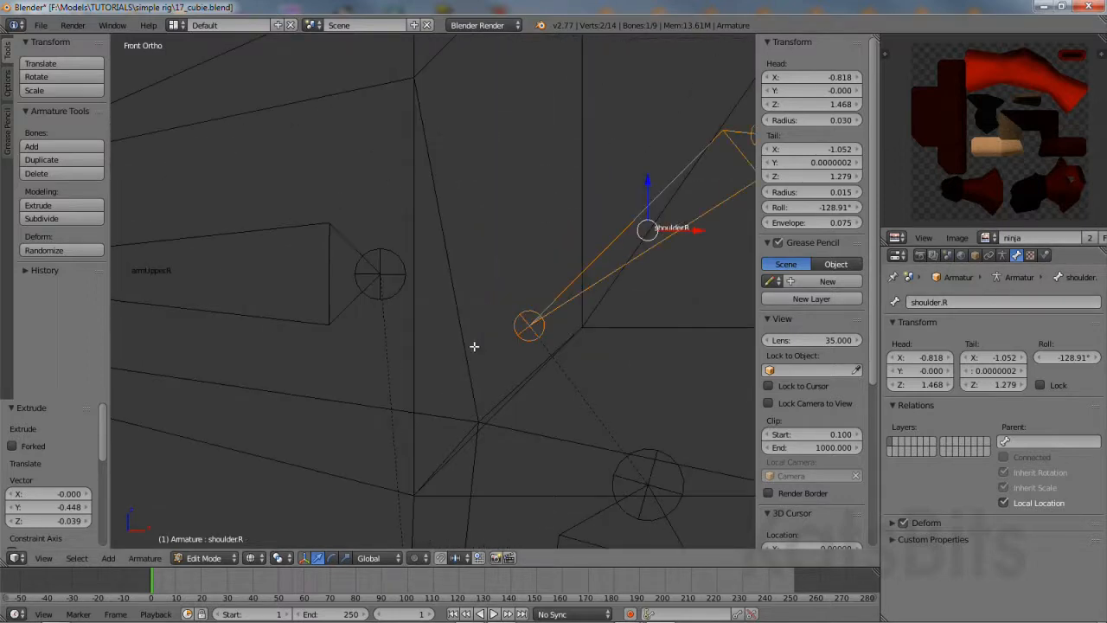
right_click(629, 451)
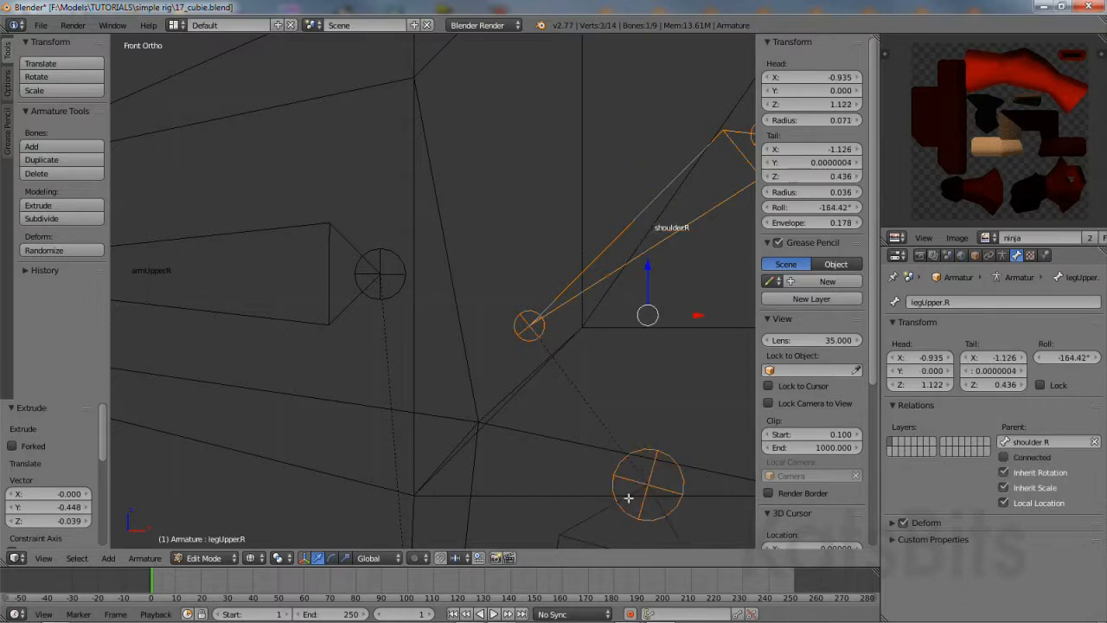
key("e")
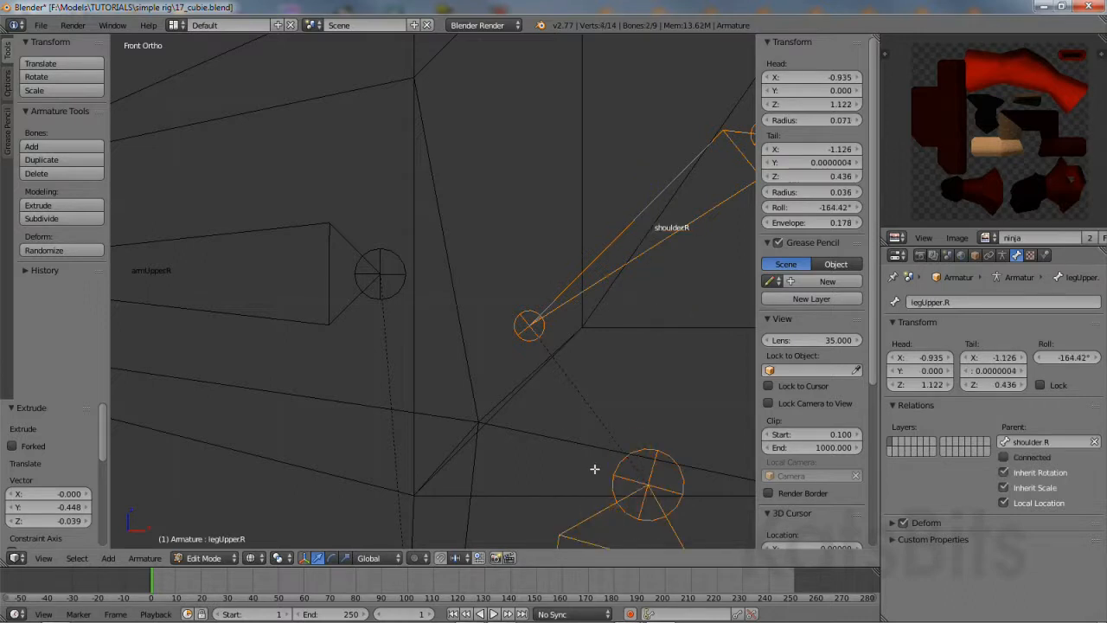
right_click(549, 291)
right_click(331, 242)
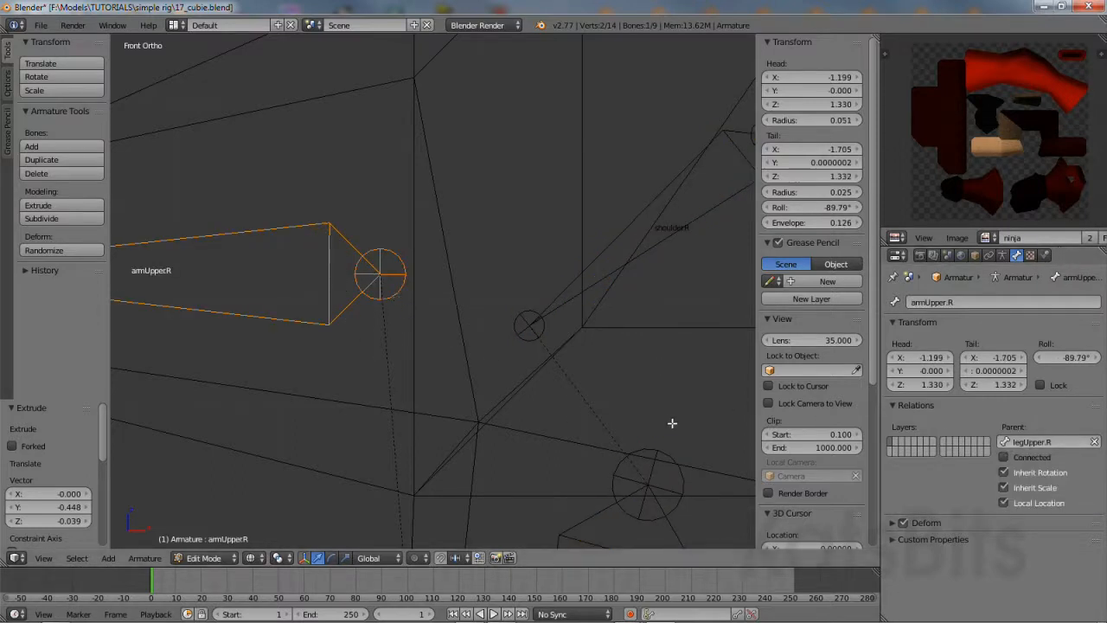
left_click(1029, 442)
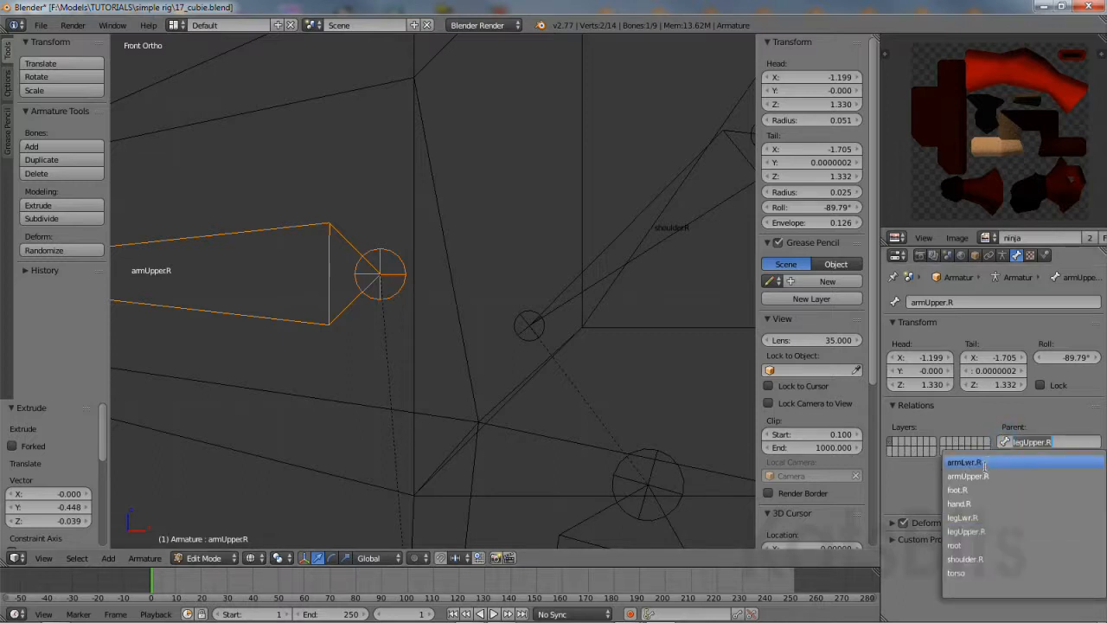
left_click(978, 558)
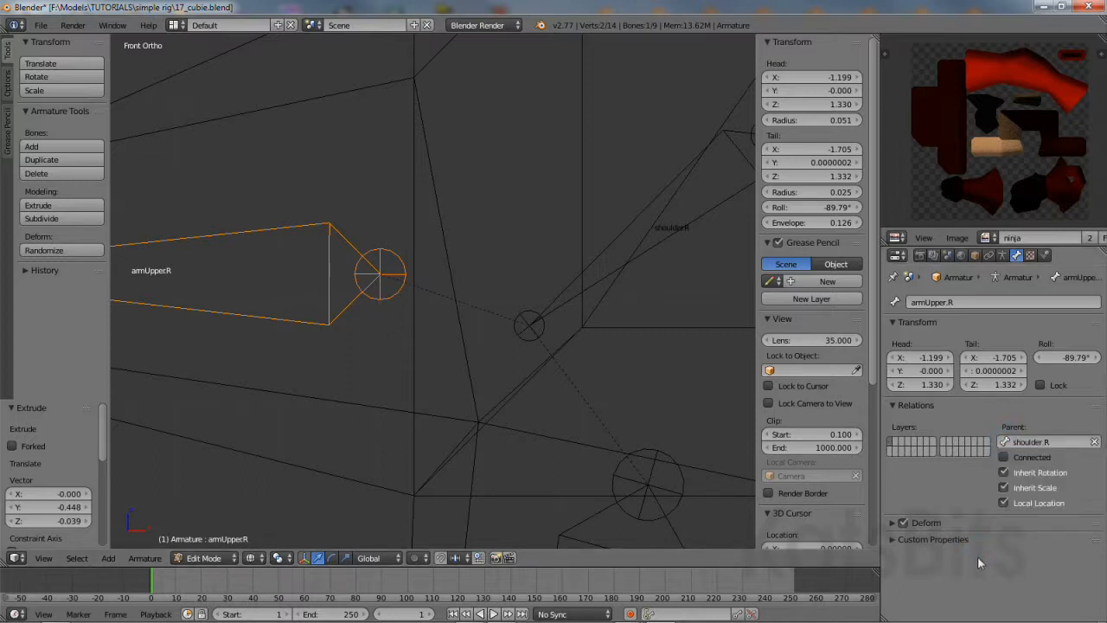
Select the right upper leg bone and save the scene as a new file named 18_cubie.blend.
scroll(442, 363, "down", 5)
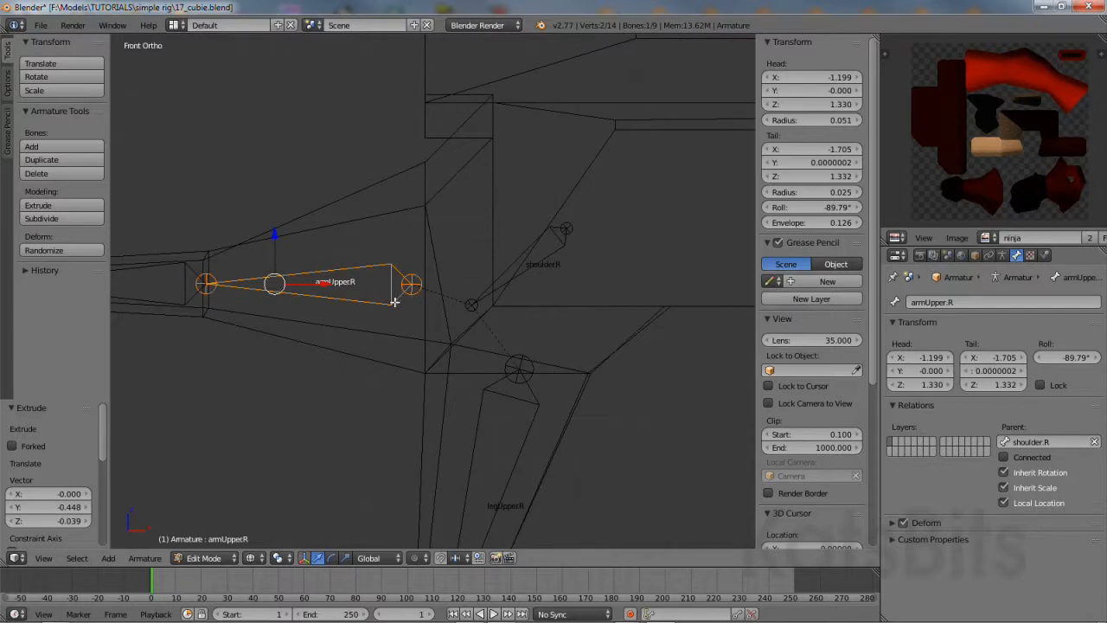
right_click(531, 425)
scroll(496, 418, "down", 2)
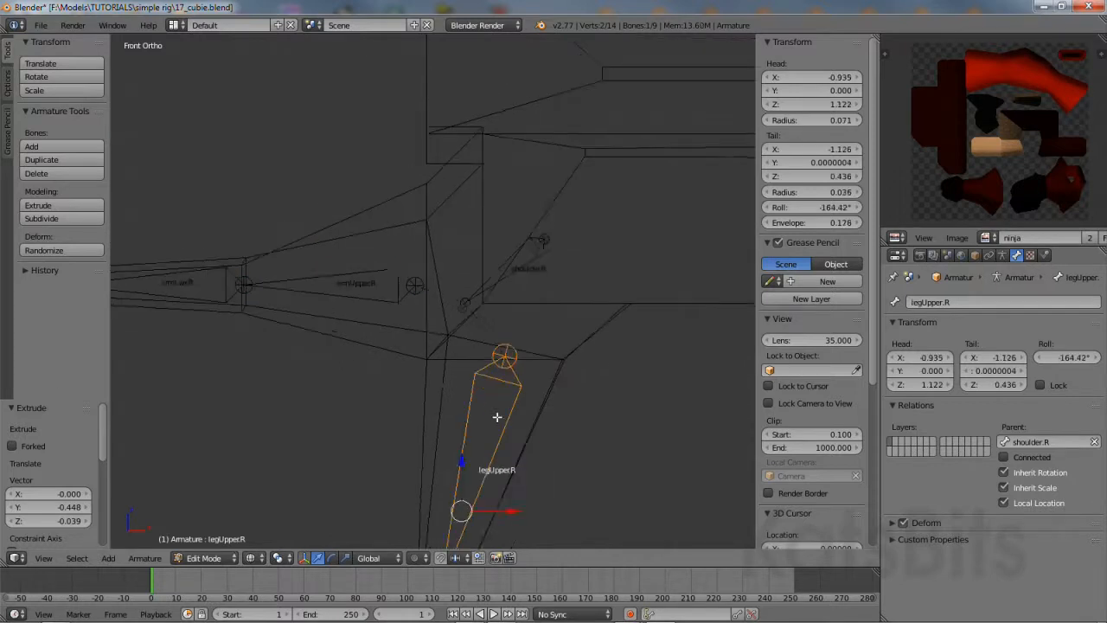
middle_click_drag(416, 452, 553, 300, "shift")
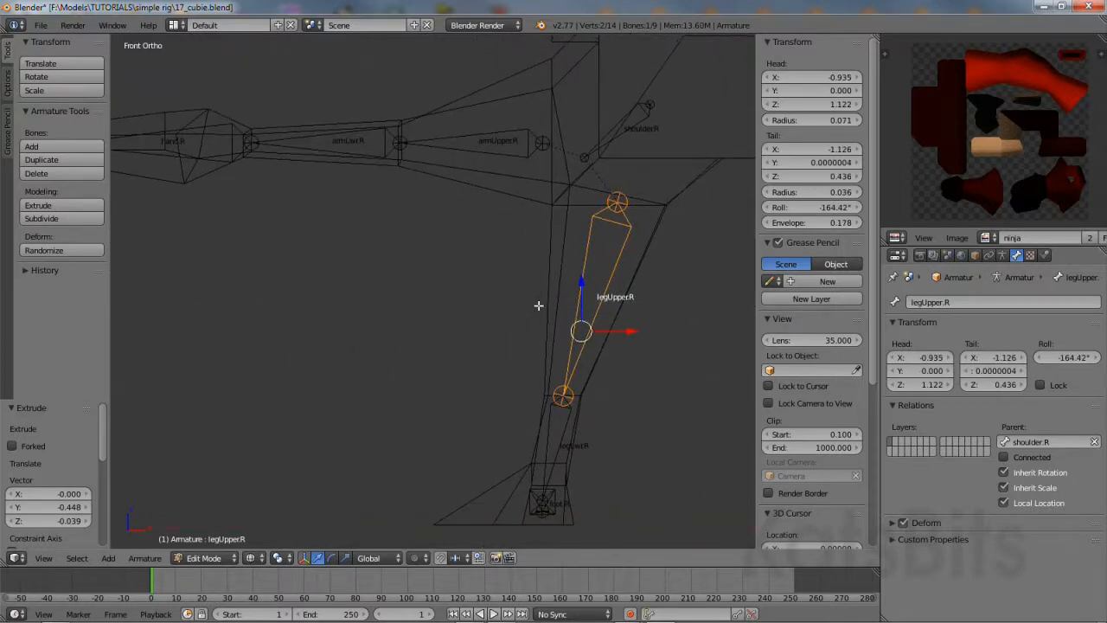
scroll(538, 305, "down", 1)
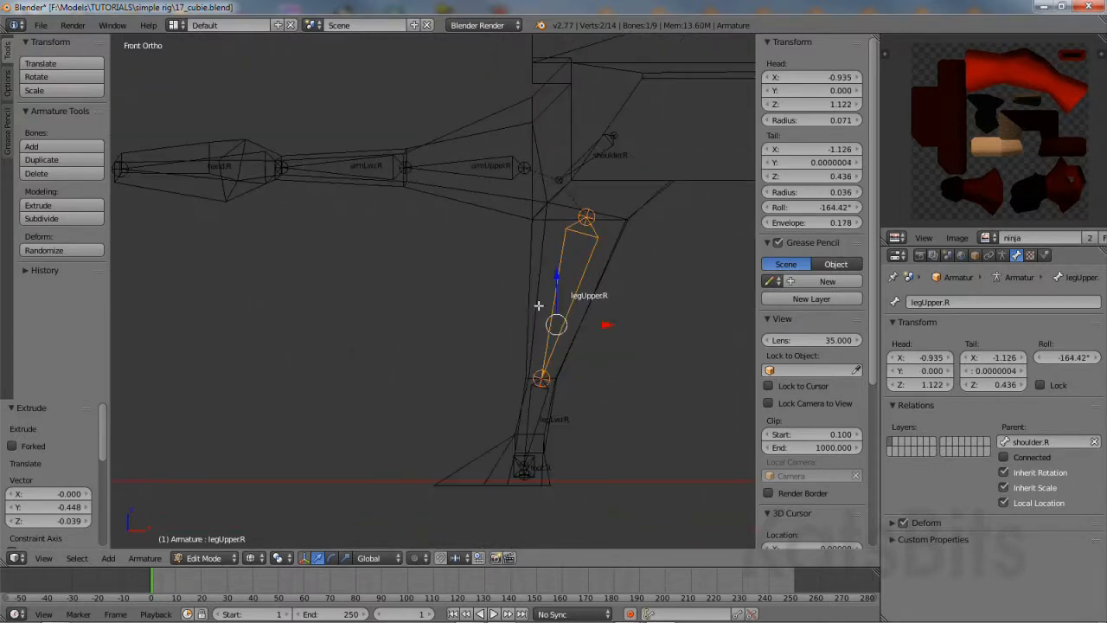
left_click(40, 25)
left_click(58, 146)
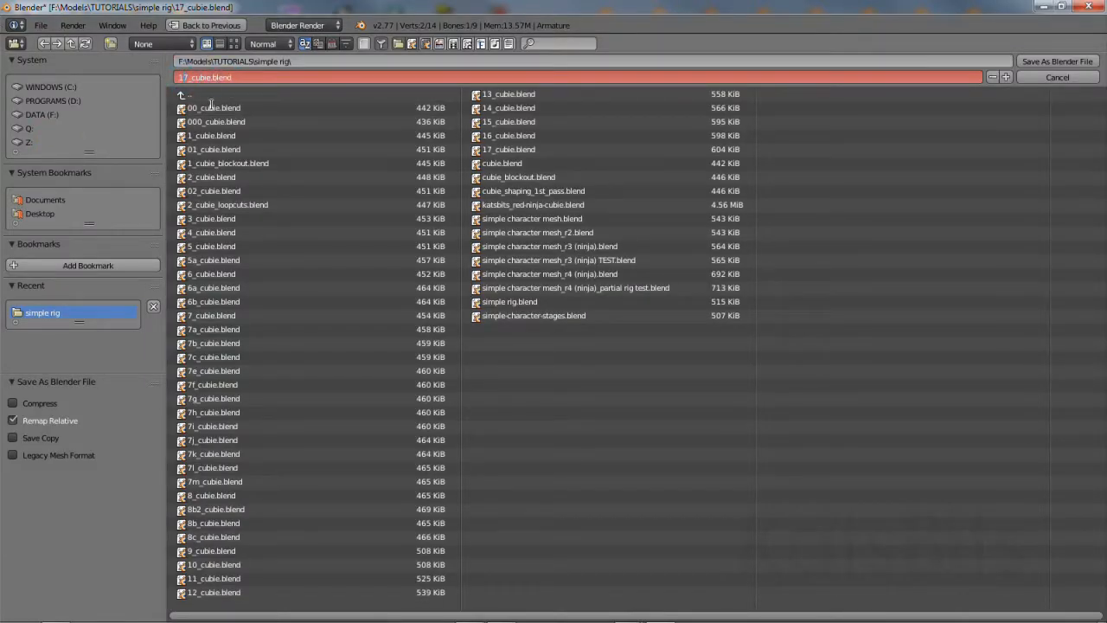
key("KP_Add")
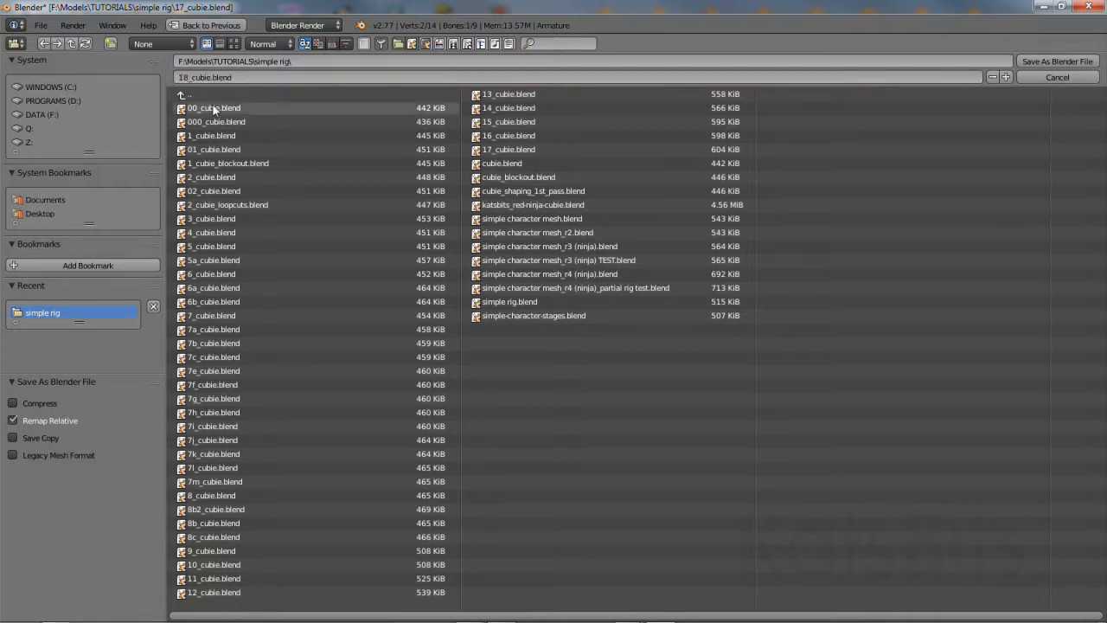
left_click(1058, 64)
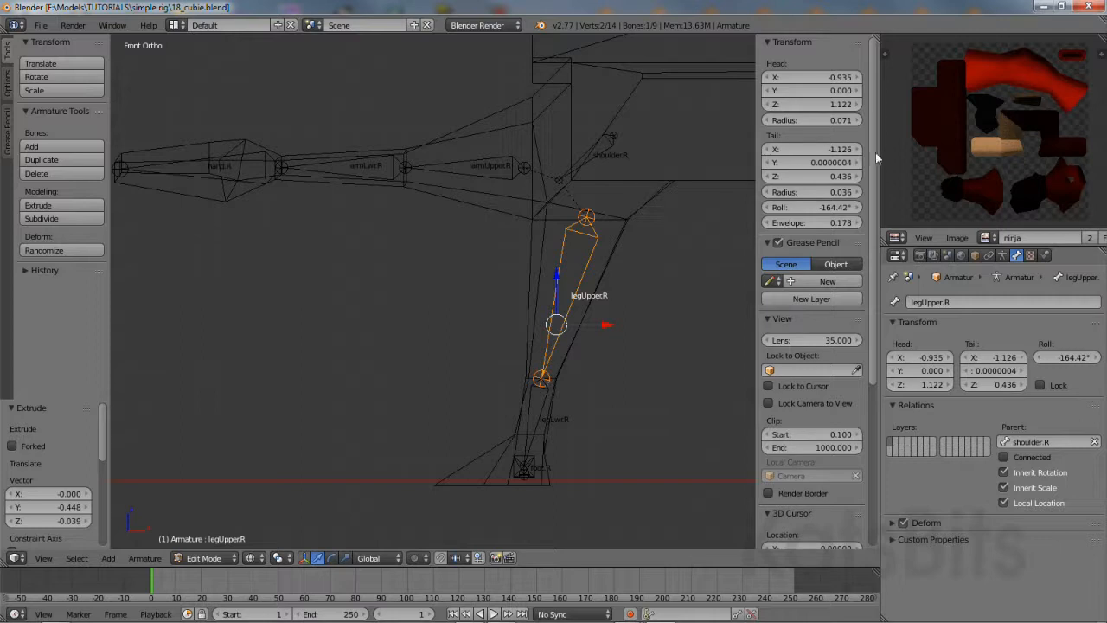
In the right side view, move the upper leg bone's hip end back about 0.226 and the knee joint back about 0.179 along Y.
left_click(44, 558)
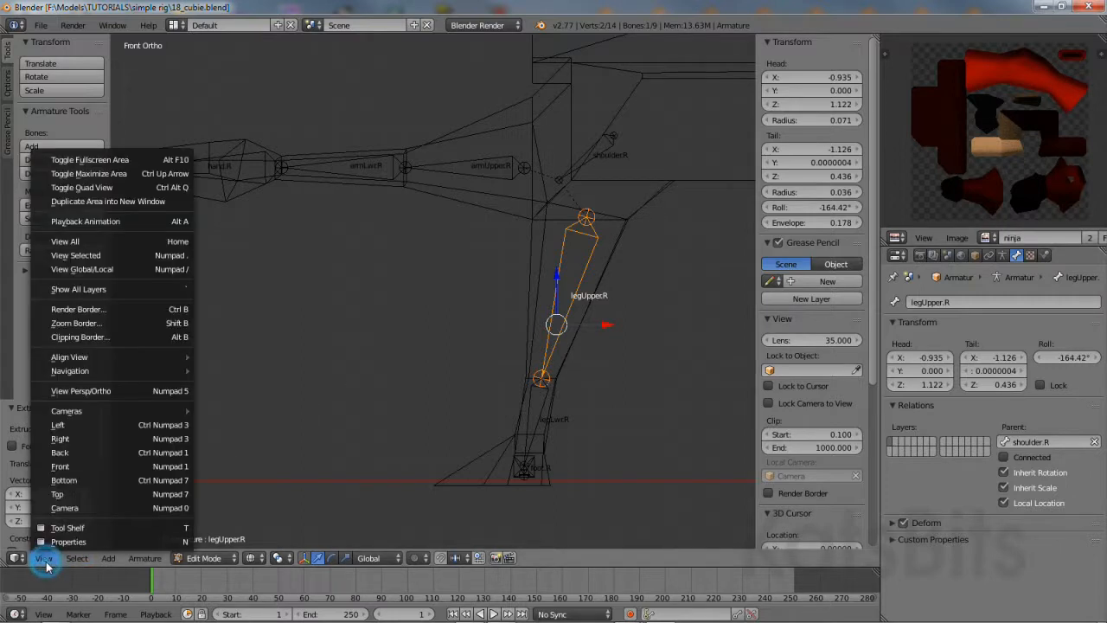
left_click(62, 440)
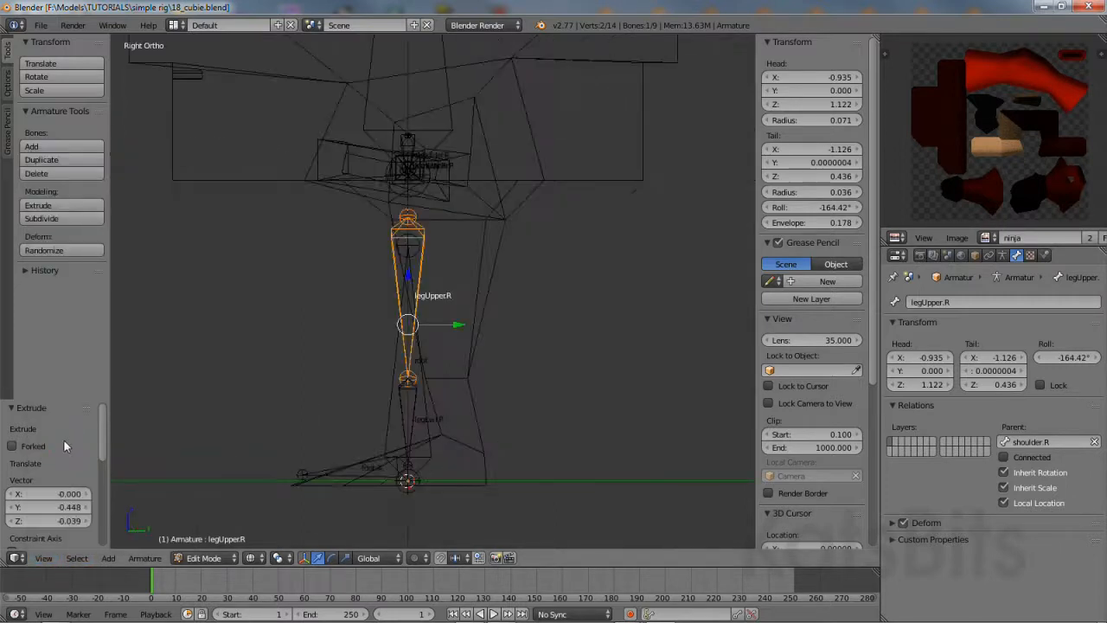
right_click(407, 217)
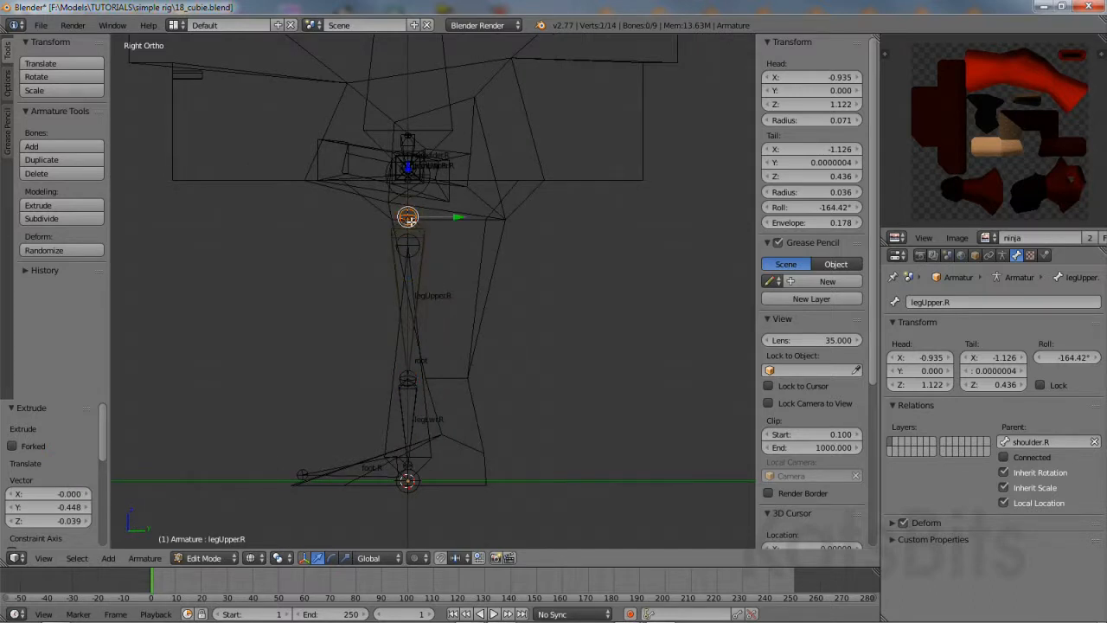
left_click_drag(456, 220, 510, 219)
right_click(409, 377)
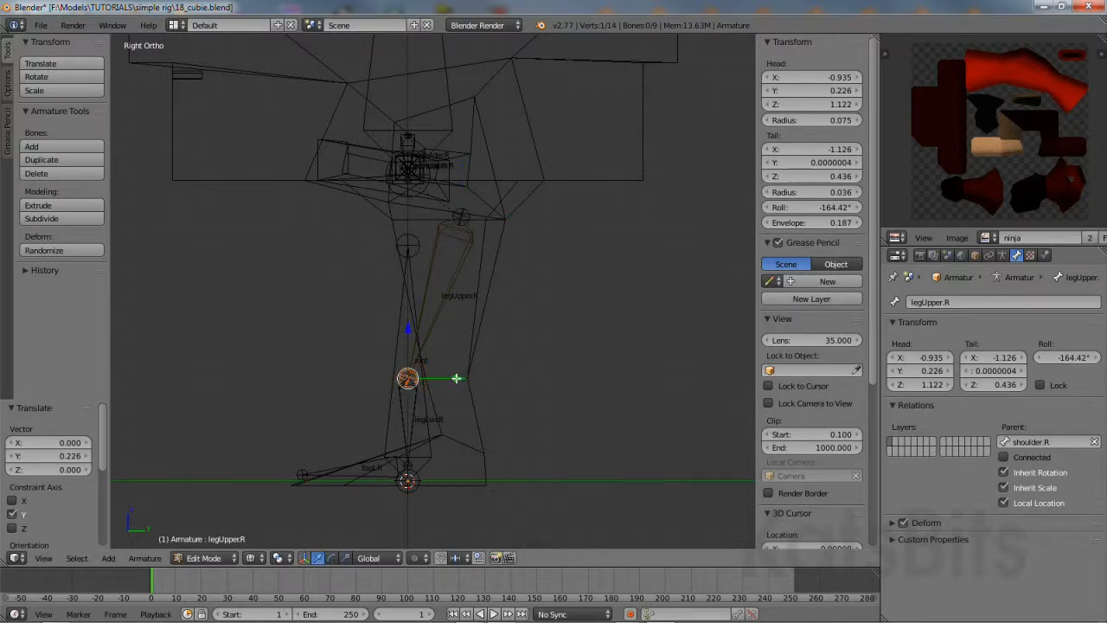
left_click_drag(455, 378, 500, 373)
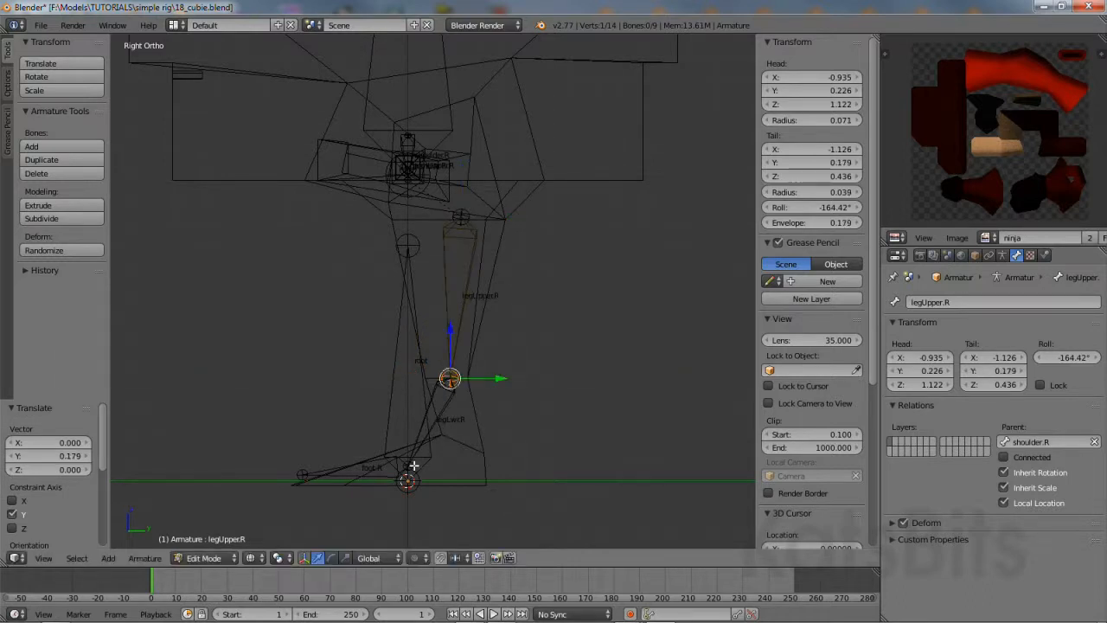
Move the ankle joint back to about Y 0.229 and up about 0.094, and pull the foot bone's toe end back about 0.174.
right_click(413, 466)
right_click(415, 465)
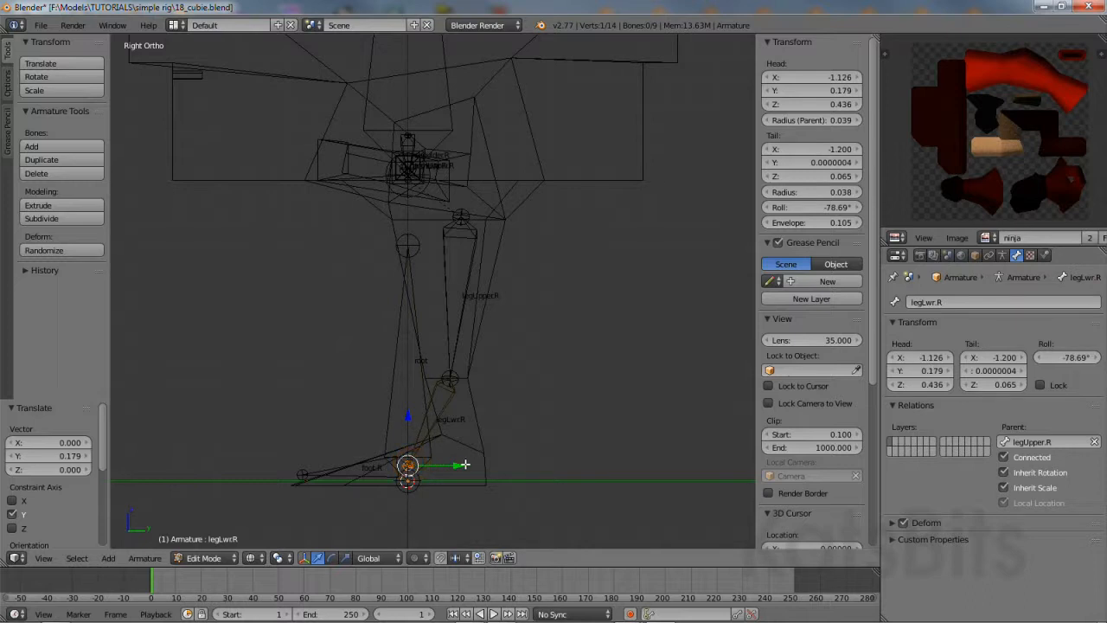
left_click_drag(464, 464, 515, 459)
left_click_drag(464, 425, 461, 397)
right_click(302, 469)
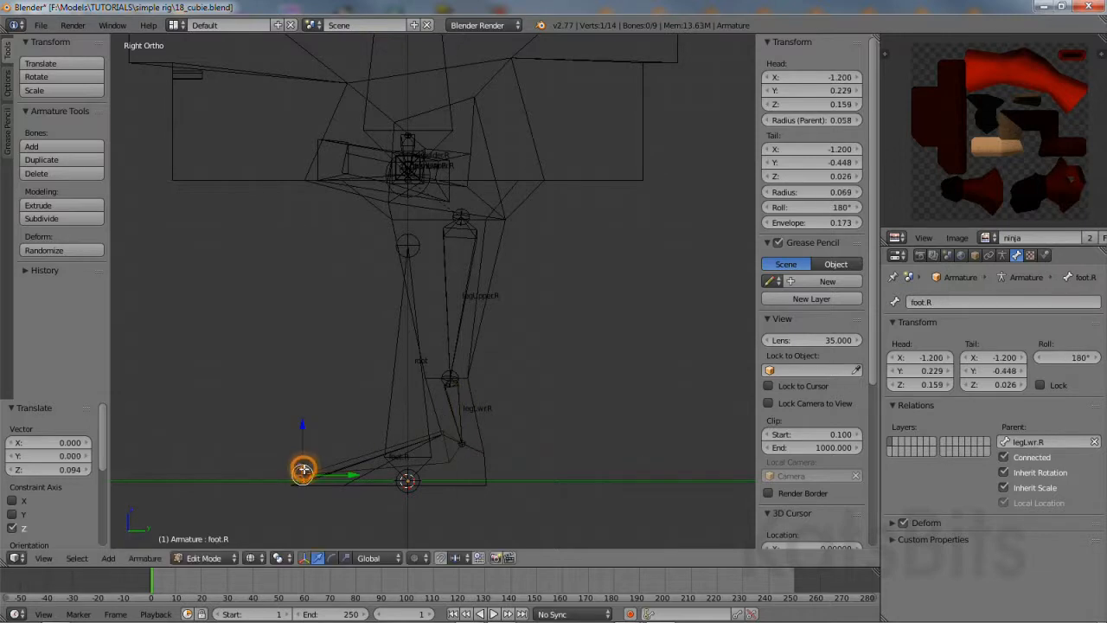
left_click_drag(346, 474, 390, 475)
Refine the upper leg bone by moving its hip end to about Y 0.184 and the knee joint to about Y 0.168.
middle_click_drag(444, 280, 445, 255, "ctrl")
middle_click_drag(464, 212, 450, 278, "shift")
right_click(452, 274)
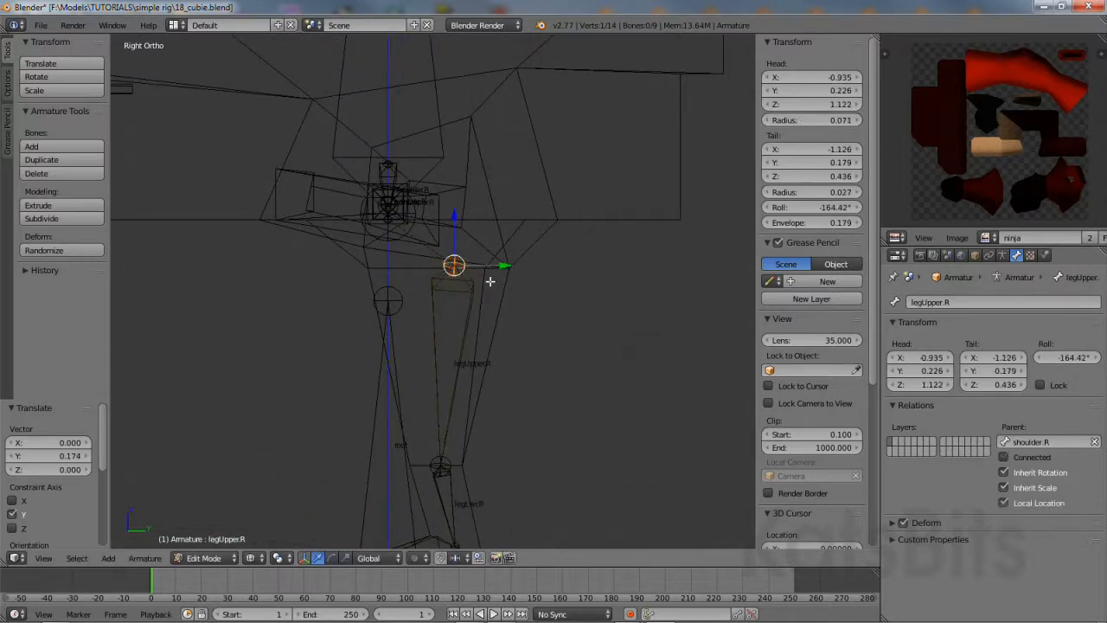
mouse_move(497, 265)
left_mouse_down()
mouse_move(474, 265)
mouse_move(489, 273)
left_mouse_up()
right_click(440, 466)
left_click_drag(492, 466, 479, 498)
middle_click_drag(479, 499, 456, 373, "shift")
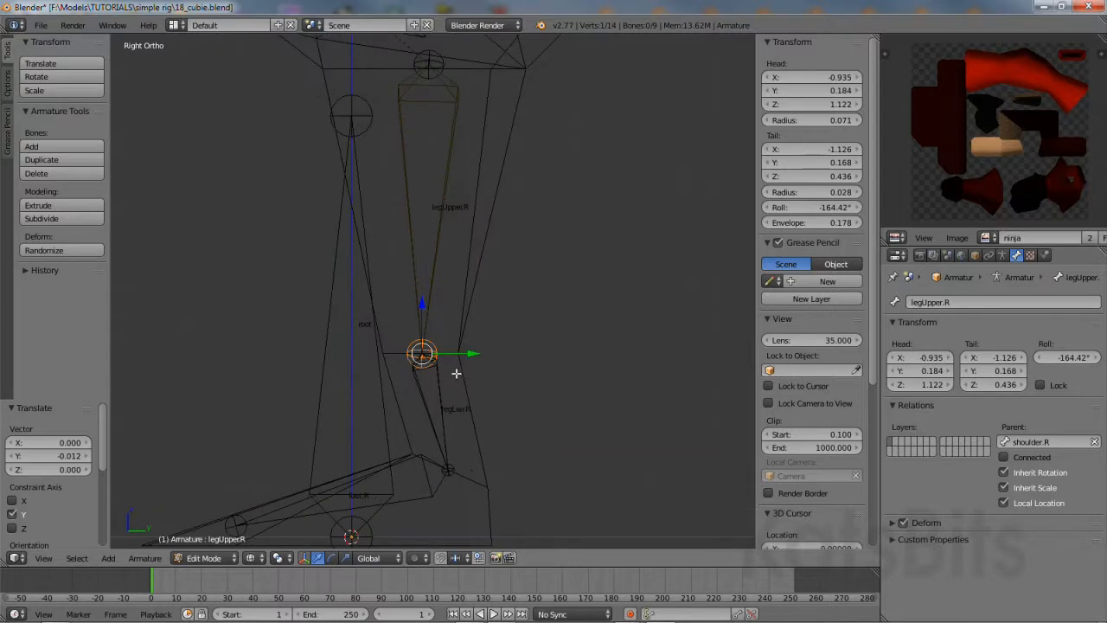
In the top view, move the right elbow joint back along Y by about 0.171 to sit inside the arm mesh.
scroll(444, 371, "down", 3)
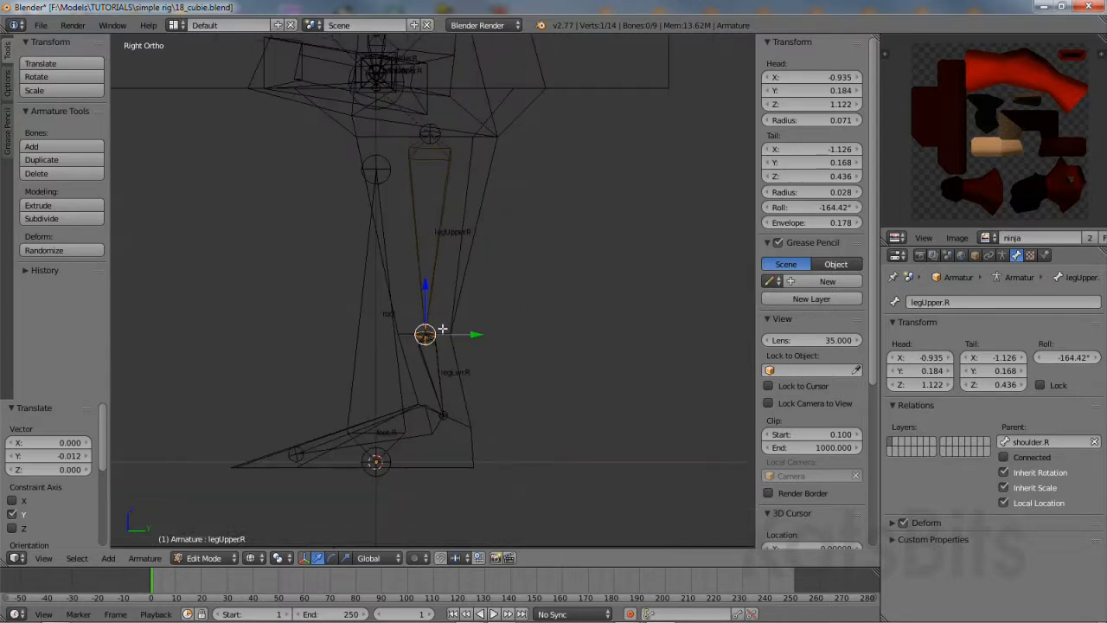
middle_click_drag(442, 196, 437, 406, "shift")
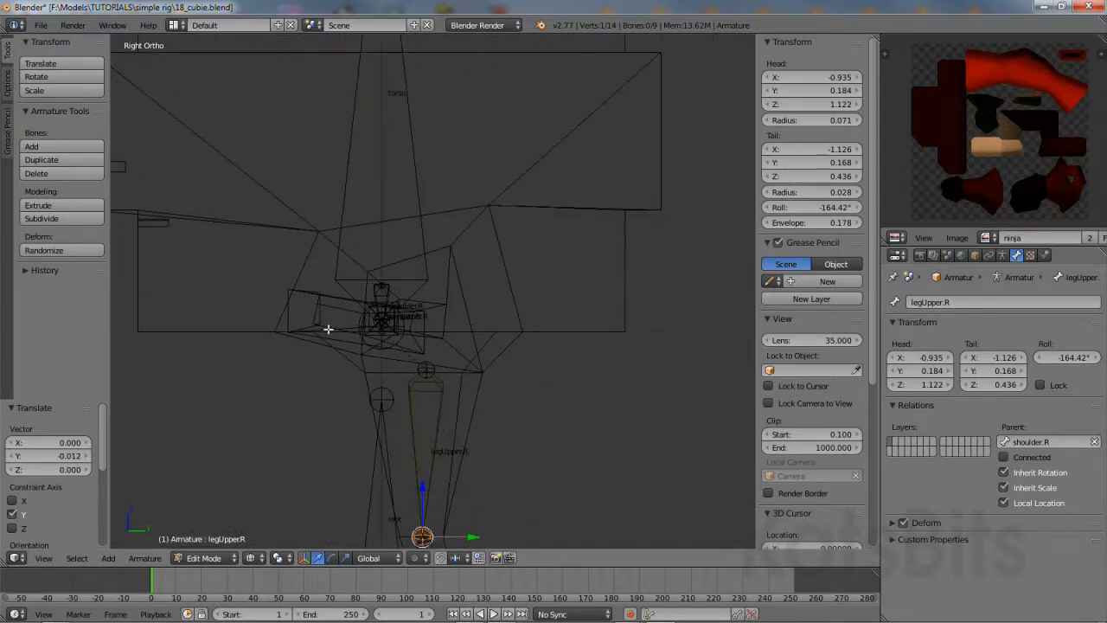
left_click(43, 558)
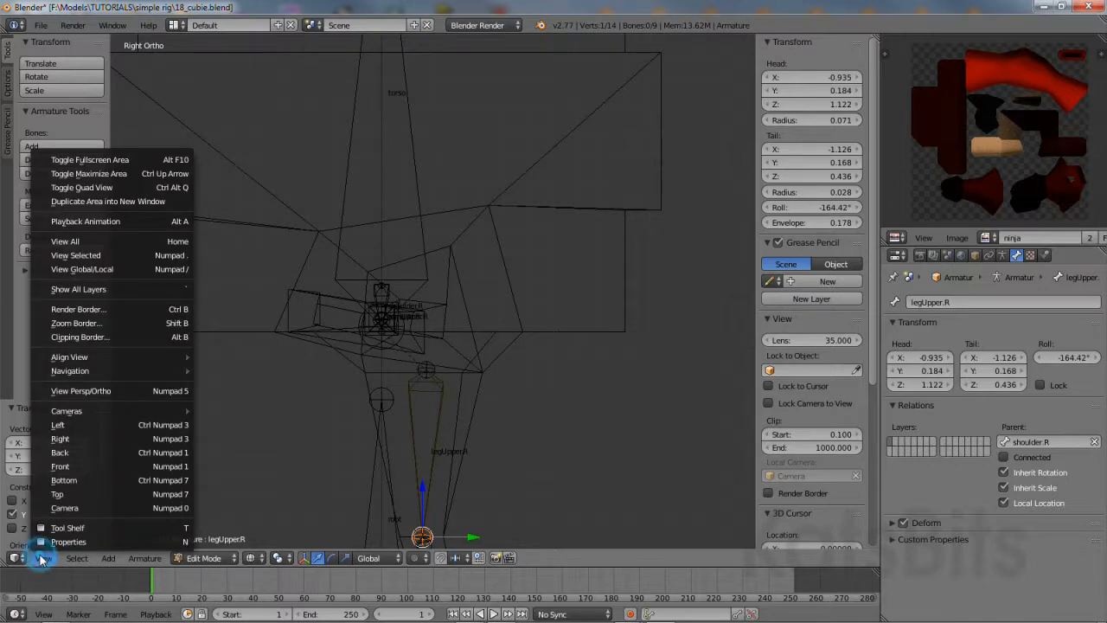
left_click(34, 465)
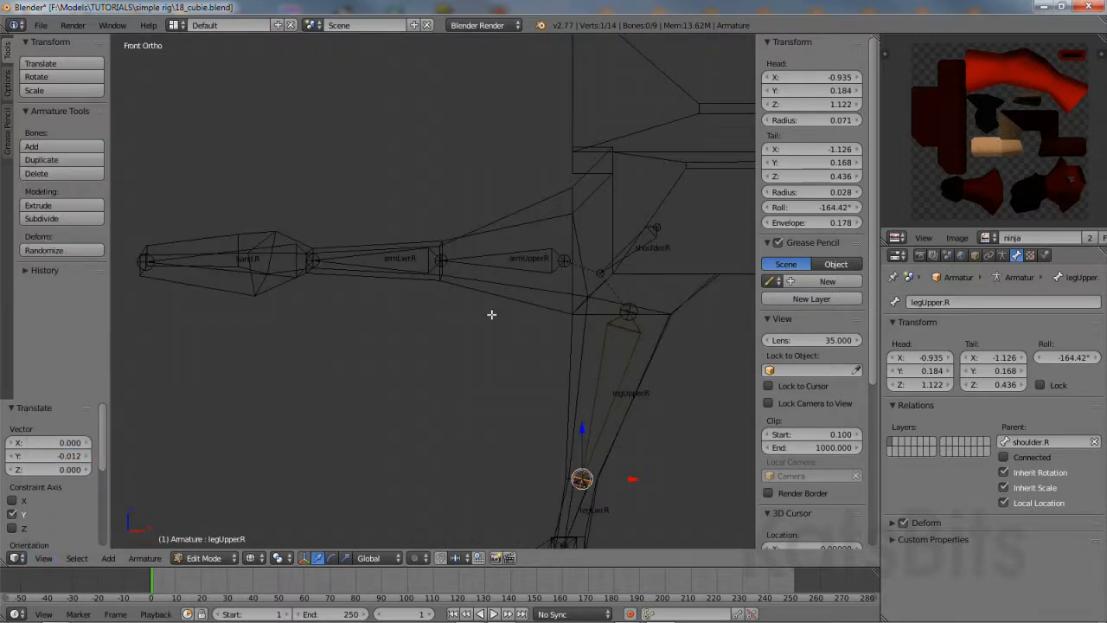
left_click(40, 560)
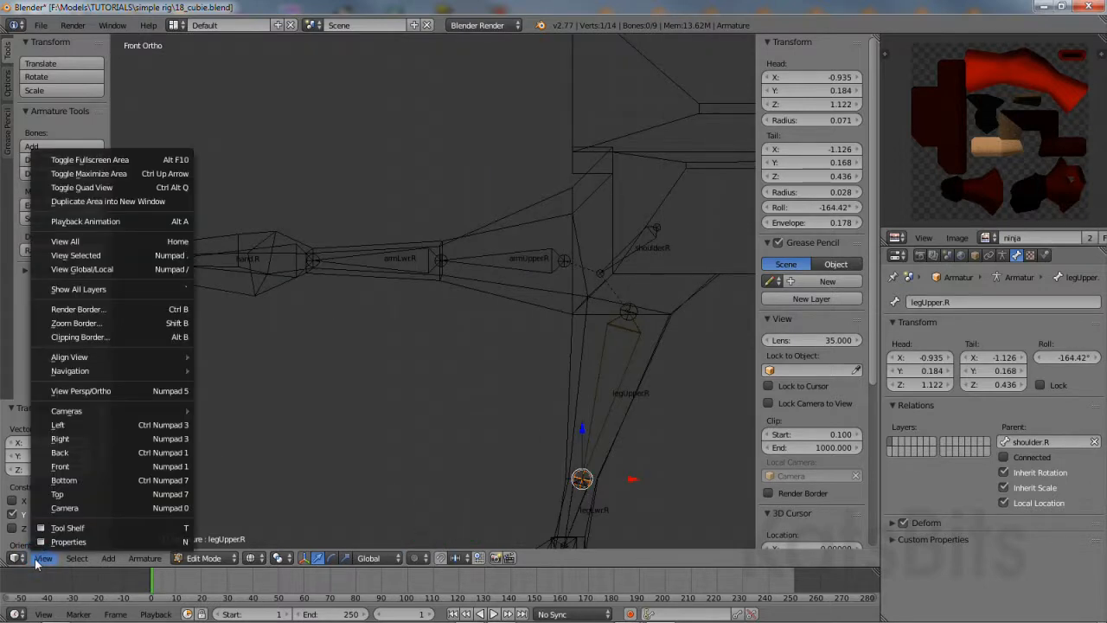
left_click(60, 496)
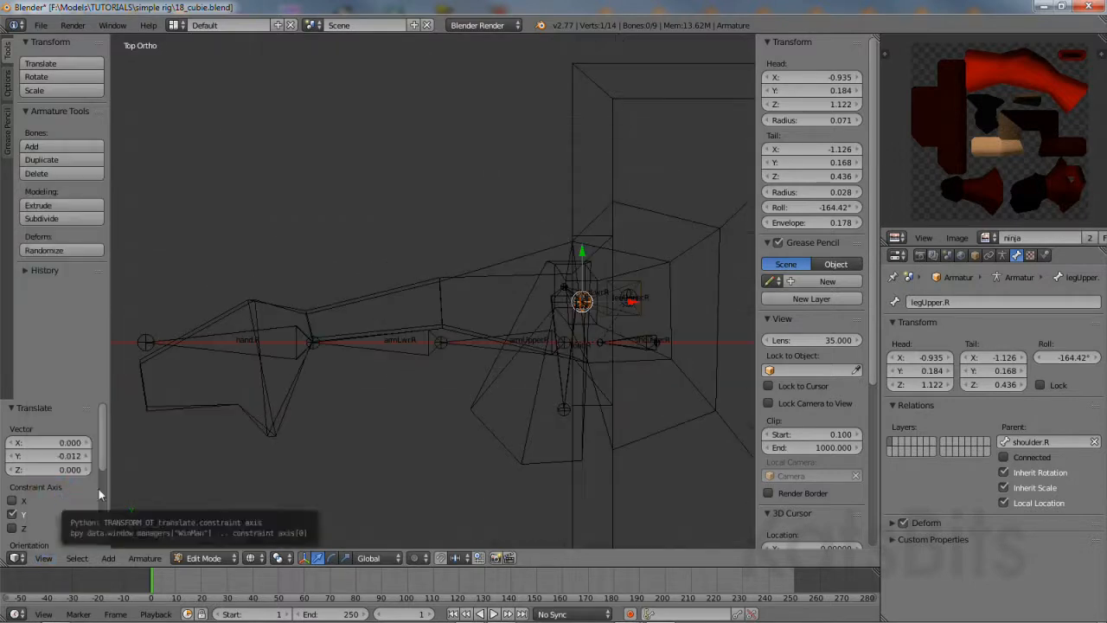
right_click(440, 342)
middle_click_drag(448, 373, 415, 349, "shift")
scroll(380, 395, "up", 3)
scroll(416, 350, "up", 1)
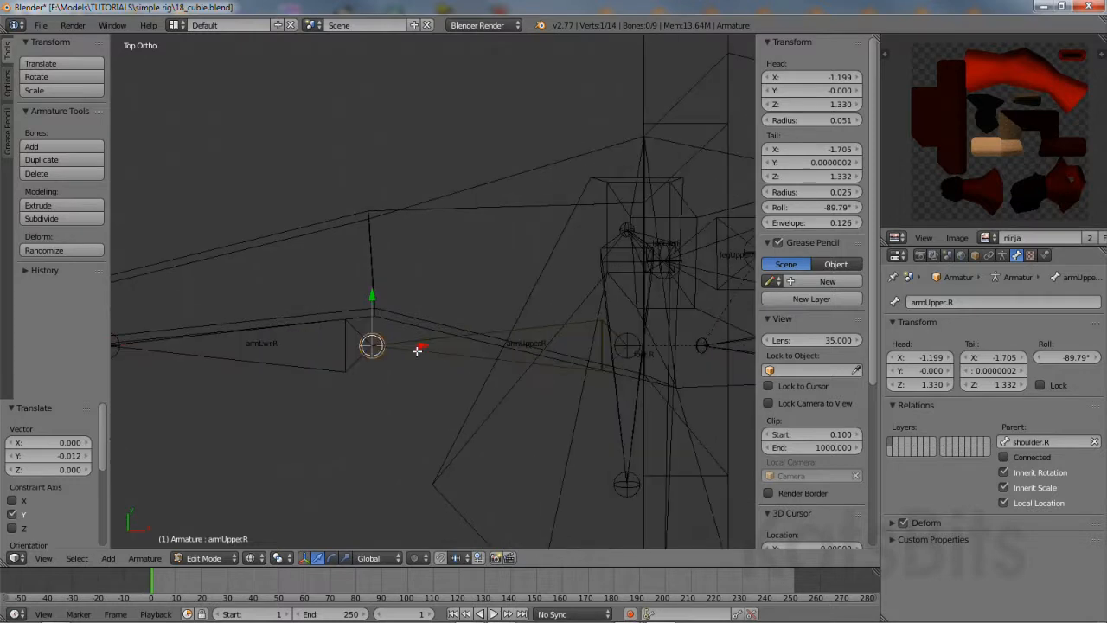
left_click_drag(374, 301, 377, 215)
Move the upper arm bone's shoulder end back about 0.186 along Y and nudge the elbow joint forward to about Y 0.158.
right_click(457, 278)
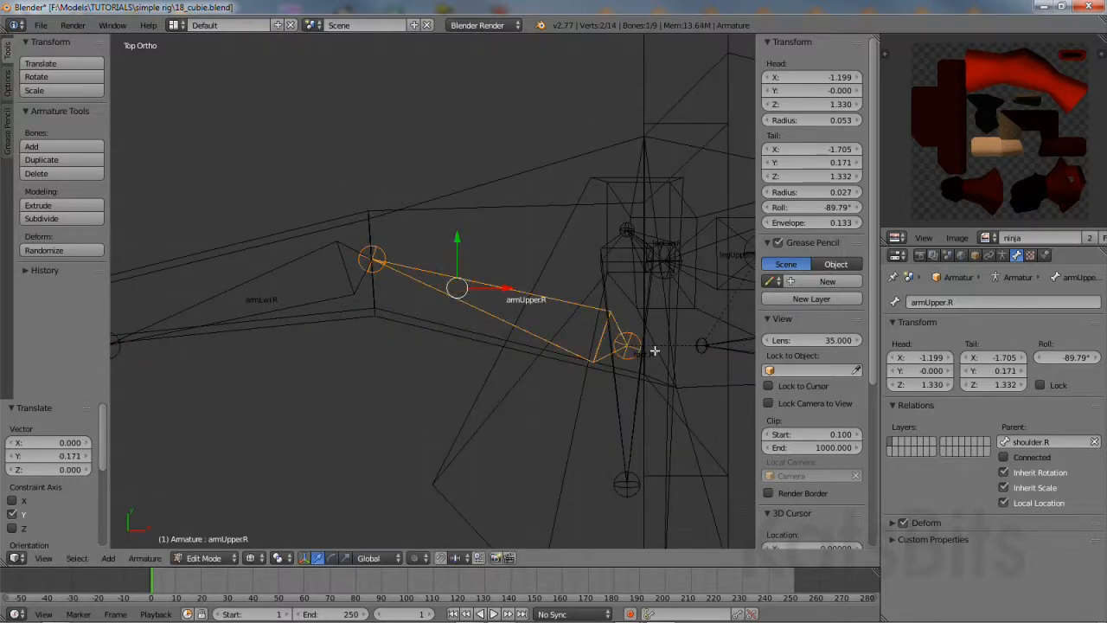
right_click(627, 344)
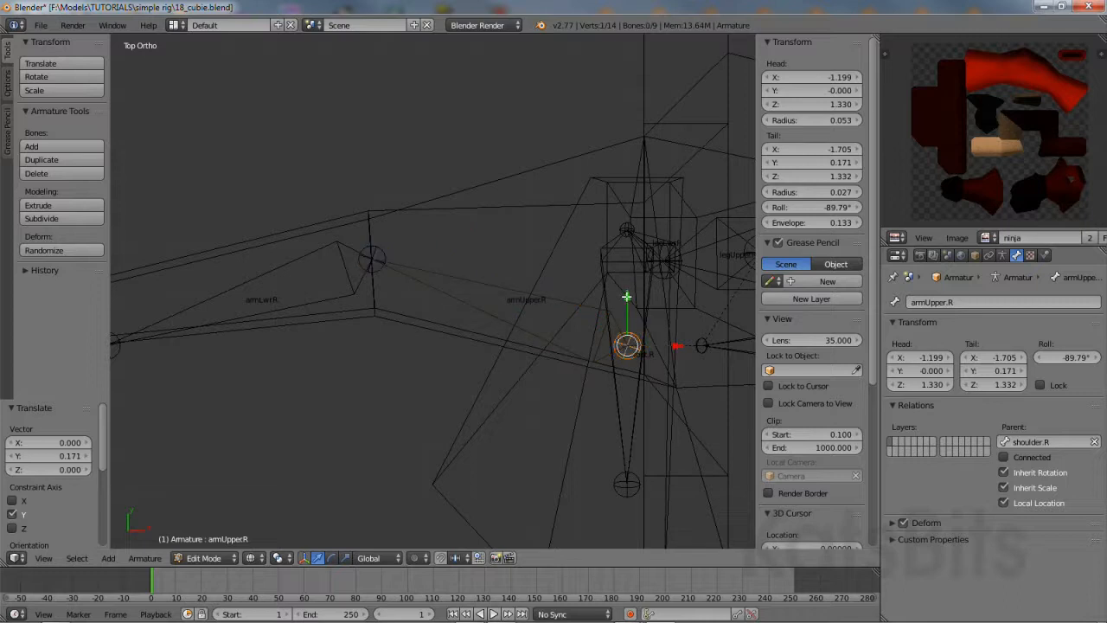
left_click_drag(627, 296, 633, 203)
right_click(381, 252)
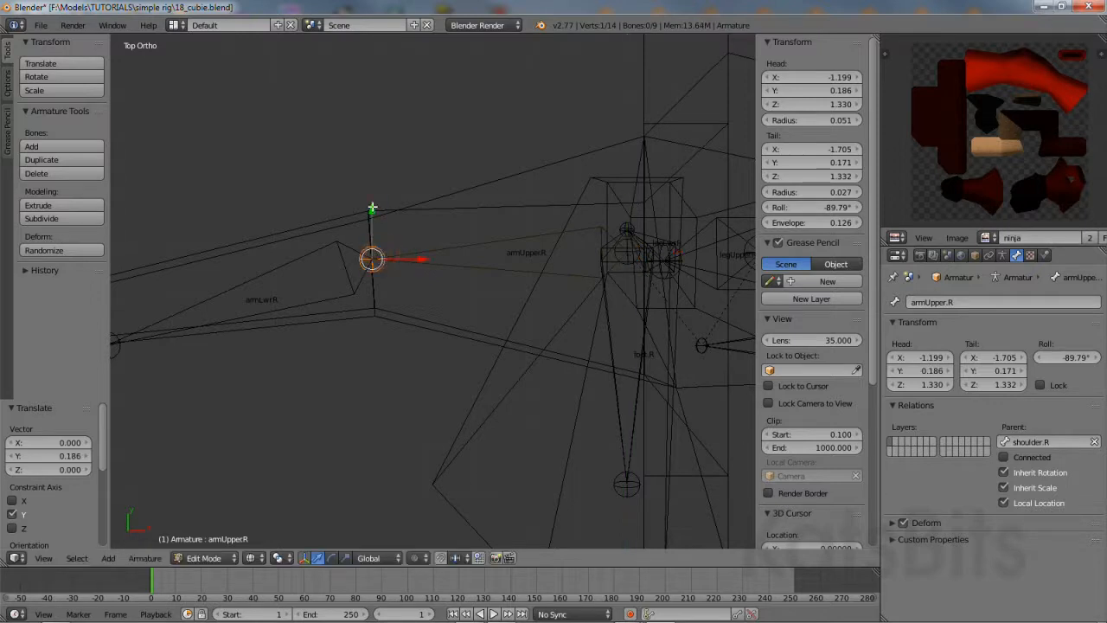
left_click_drag(373, 204, 372, 211)
Move the wrist joint back and slightly outward to about X -2.239, Y 0.071.
middle_click_drag(275, 422, 561, 443, "shift")
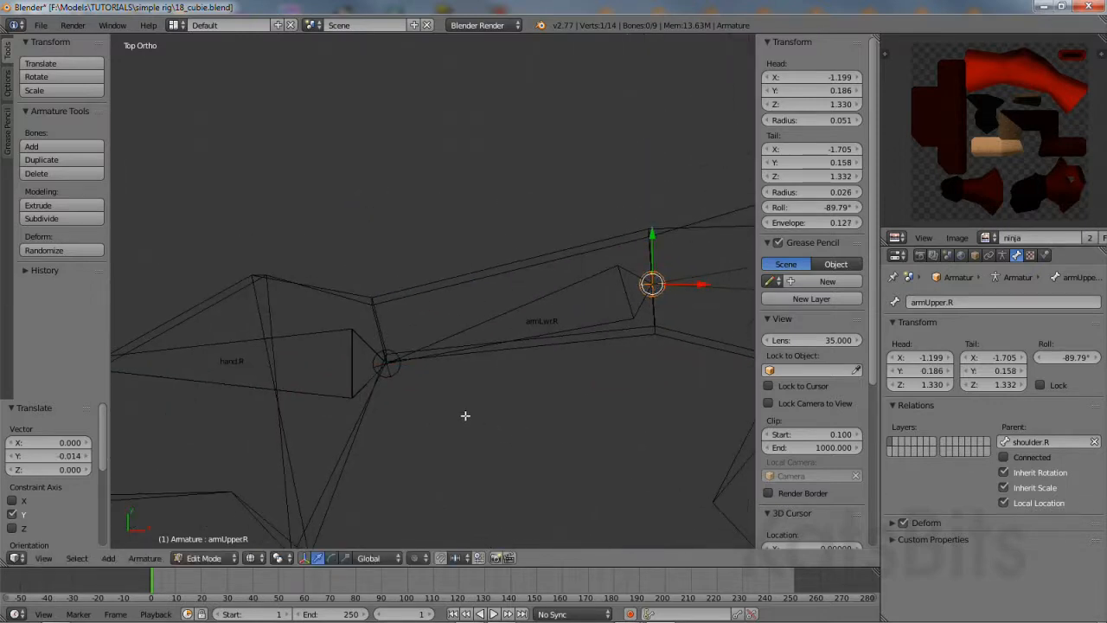
right_click(387, 363)
left_click_drag(388, 319, 391, 281)
left_click_drag(426, 329, 421, 329)
Move the hand bone's tip forward and outward to about X -2.942, Y -0.142, and reselect the wrist joint.
middle_click_drag(302, 413, 529, 324, "shift")
right_click(266, 273)
left_click_drag(267, 226, 298, 300)
left_click_drag(313, 343, 299, 339)
right_click(609, 237)
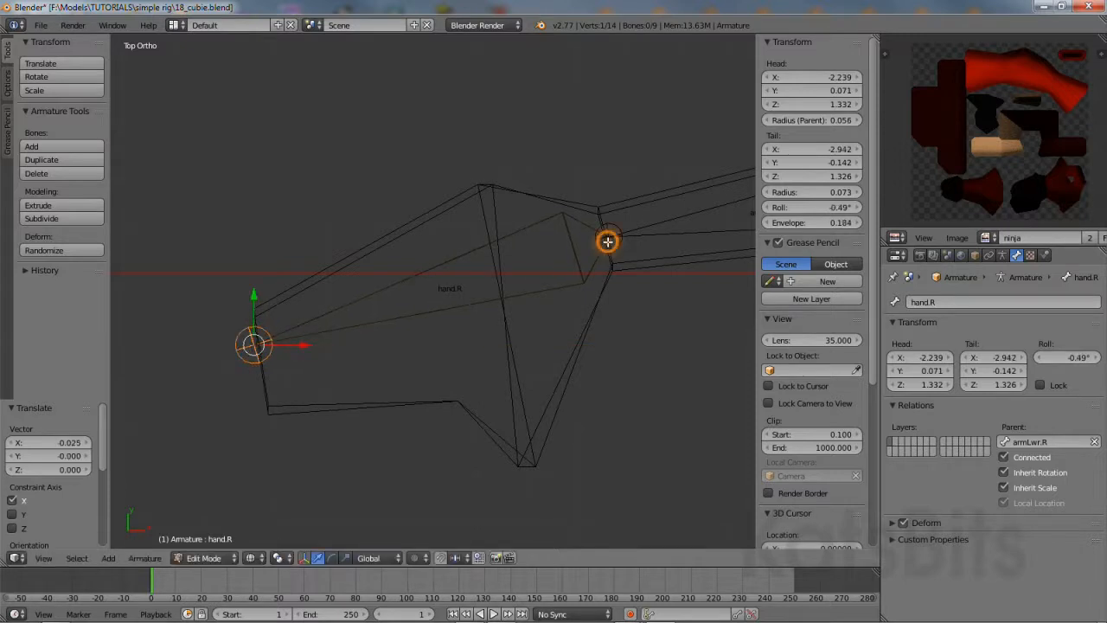
Nudge the right wrist joint slightly forward and about 0.005 outward along X.
left_click_drag(610, 187, 610, 196)
left_click_drag(657, 244, 655, 245)
Move the whole shoulder.R bone back about 0.151 along Y to line up with the arm inside the mesh.
middle_click_drag(653, 279, 319, 308, "shift")
middle_click_drag(618, 269, 349, 337, "shift")
middle_click_drag(626, 331, 454, 348, "shift")
right_click(517, 377)
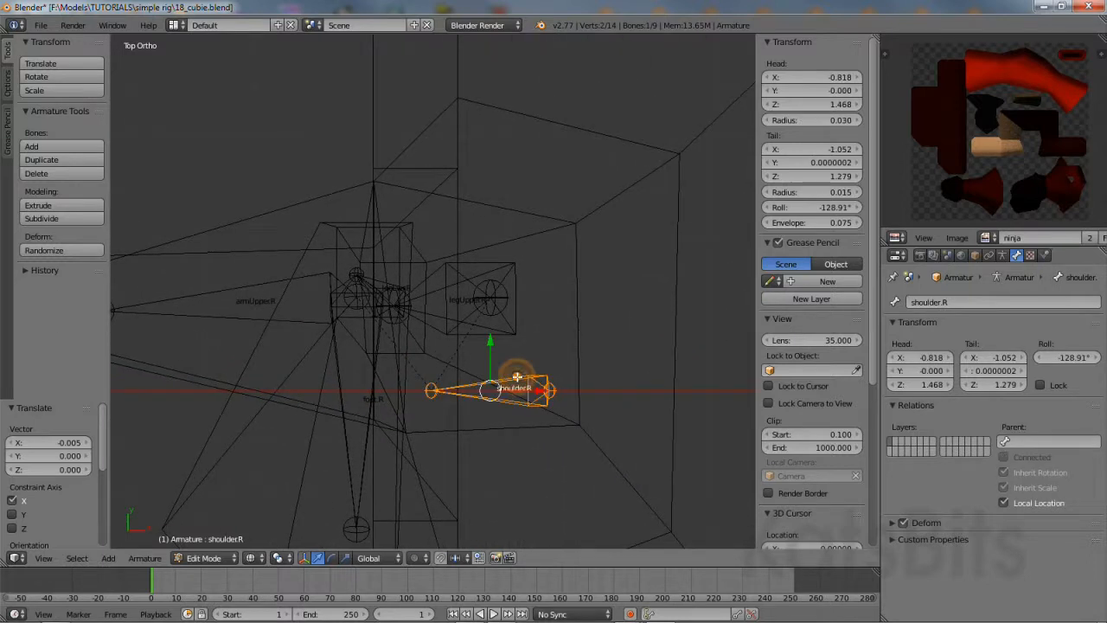
scroll(517, 377, "down", 4)
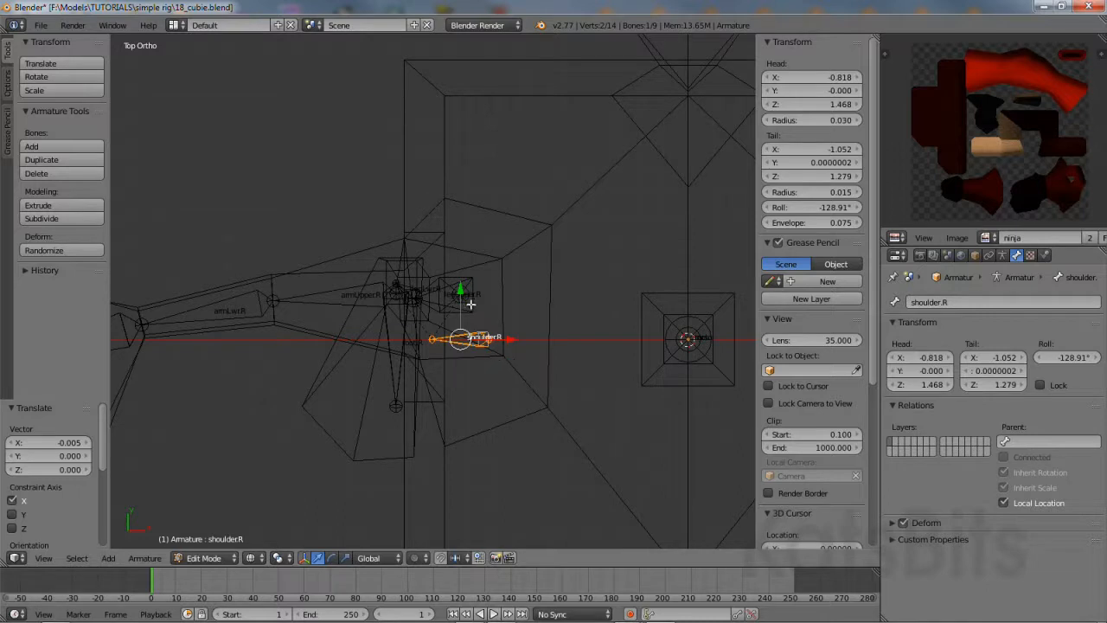
left_click_drag(462, 289, 472, 257)
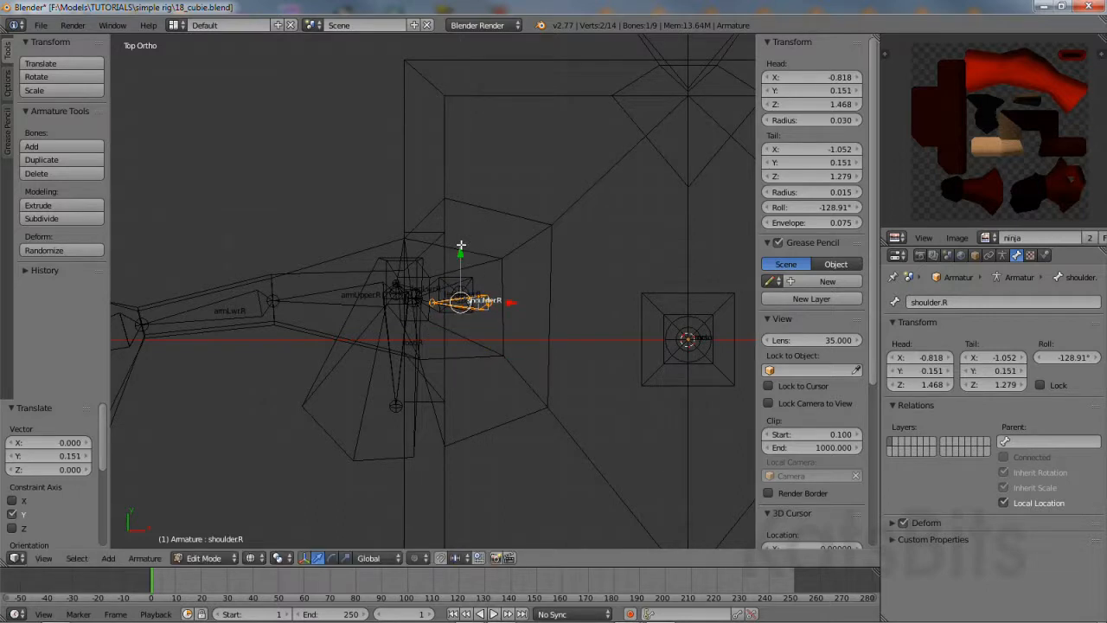
scroll(461, 246, "up", 5)
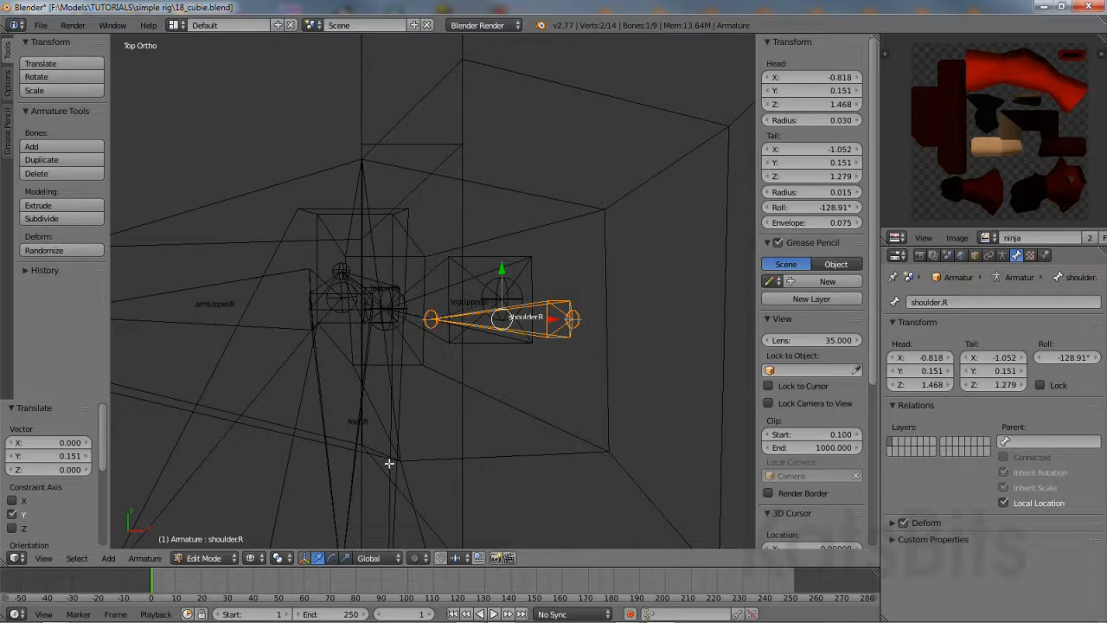
scroll(389, 462, "down", 4)
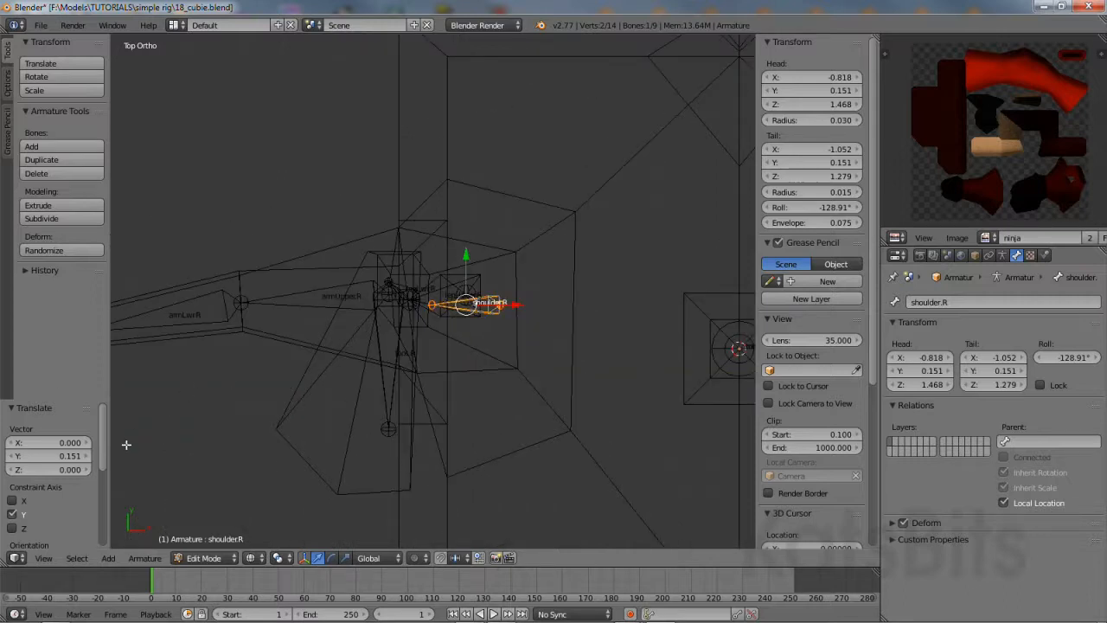
Switch to perspective and orbit around the character with all bones highlighted to check the armature's alignment, leaving everything deselected.
left_click(43, 558)
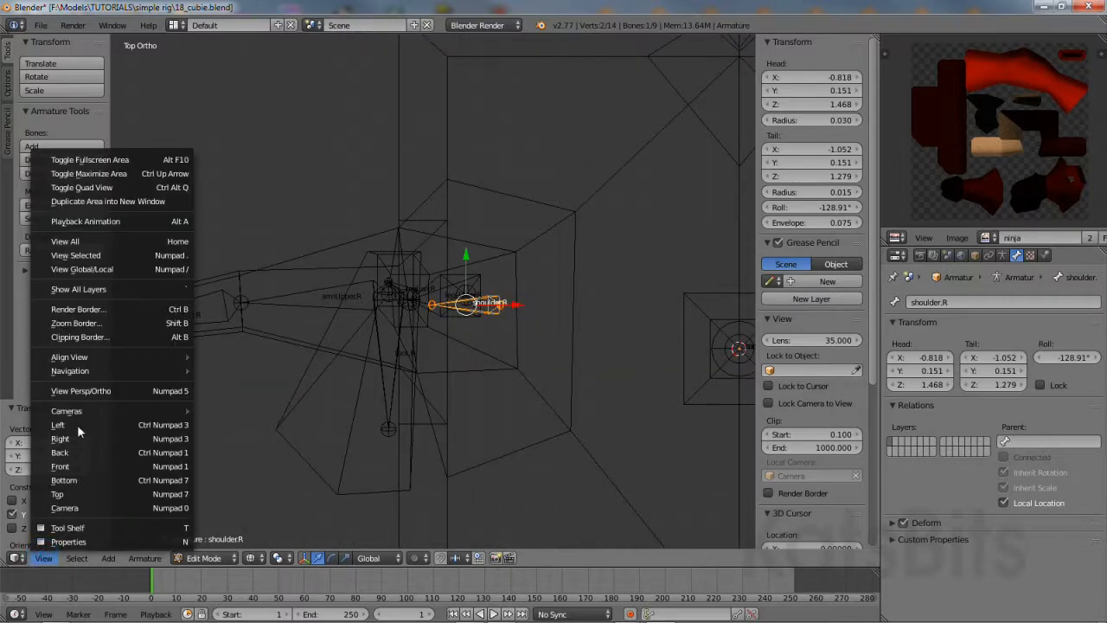
left_click(79, 391)
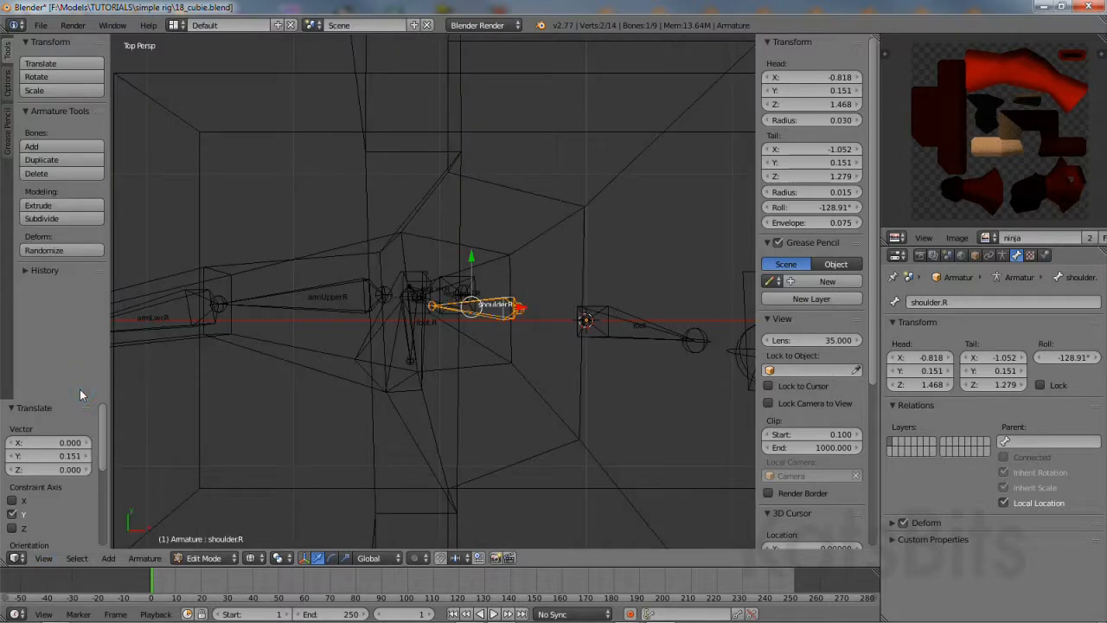
left_click(44, 558)
left_click(51, 467)
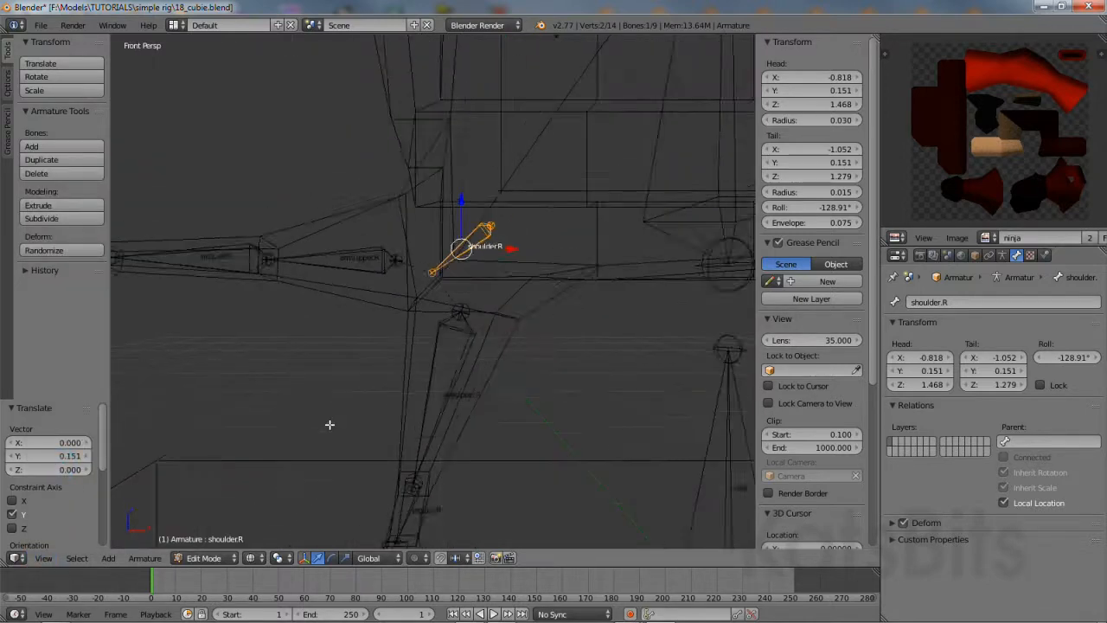
middle_click_drag(329, 424, 380, 409)
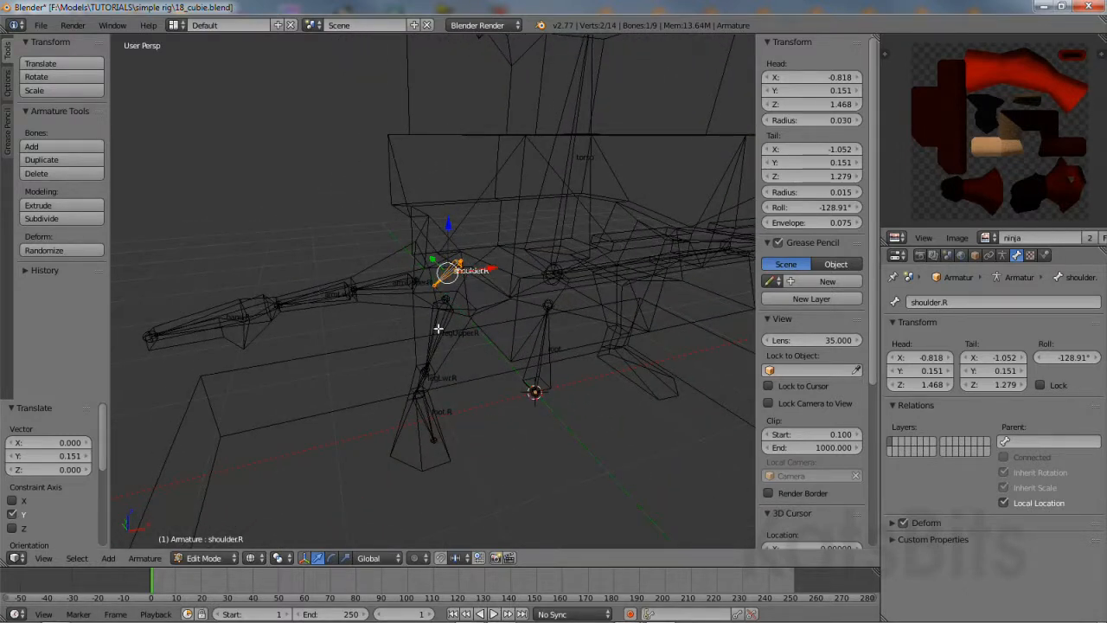
key("a")
key("a")
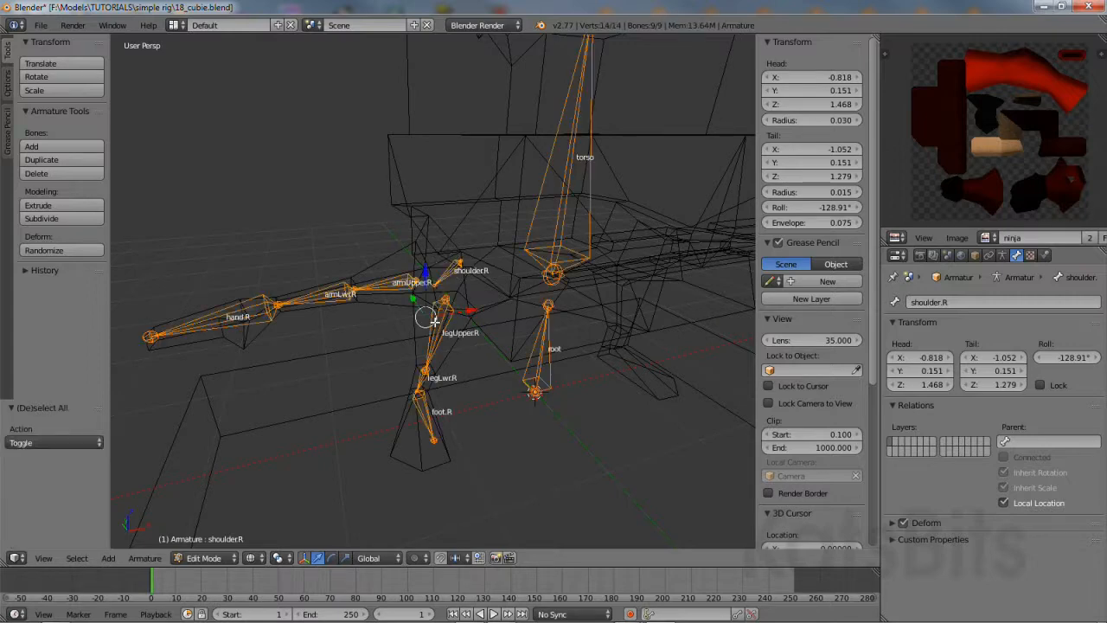
middle_click_drag(436, 339, 472, 358)
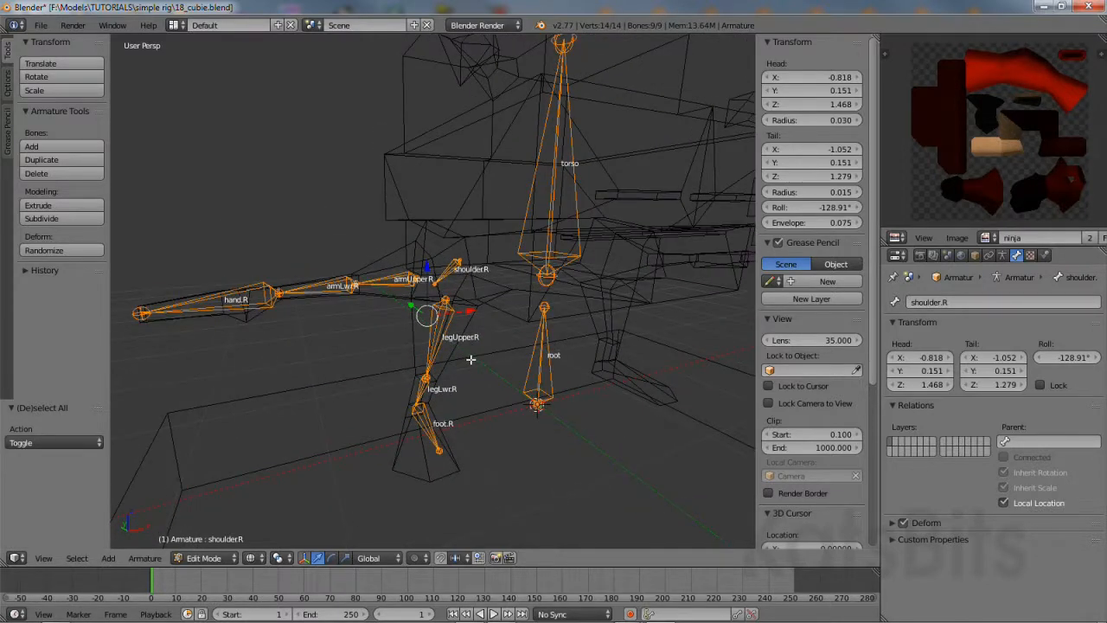
key("a")
Save the scene as a new file named 19_cubie.blend in the simple rig folder.
left_click(40, 25)
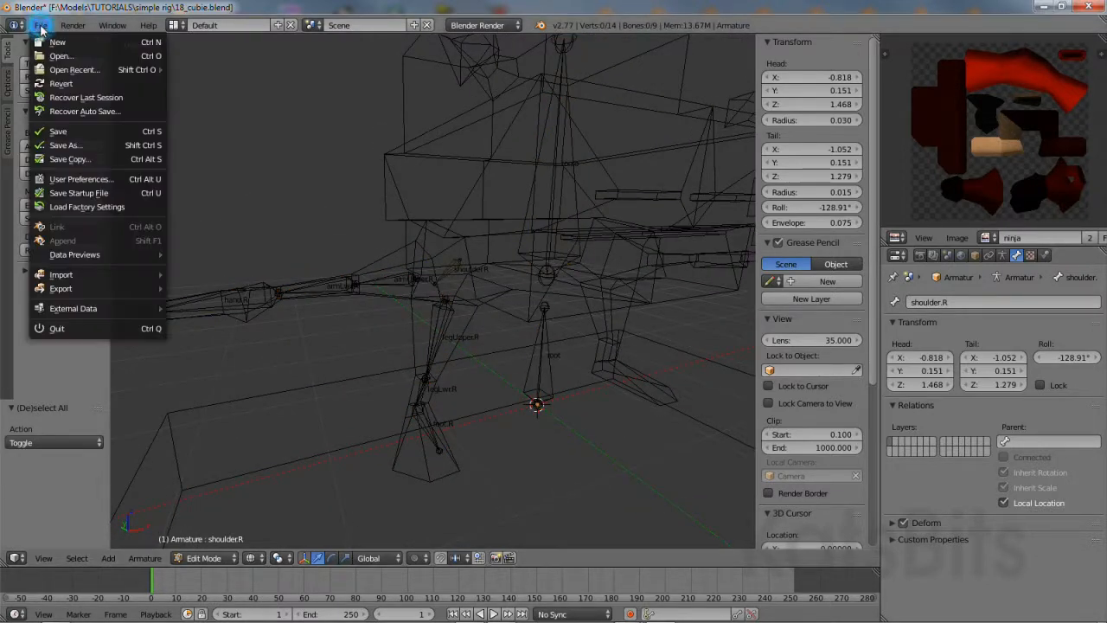
left_click(63, 149)
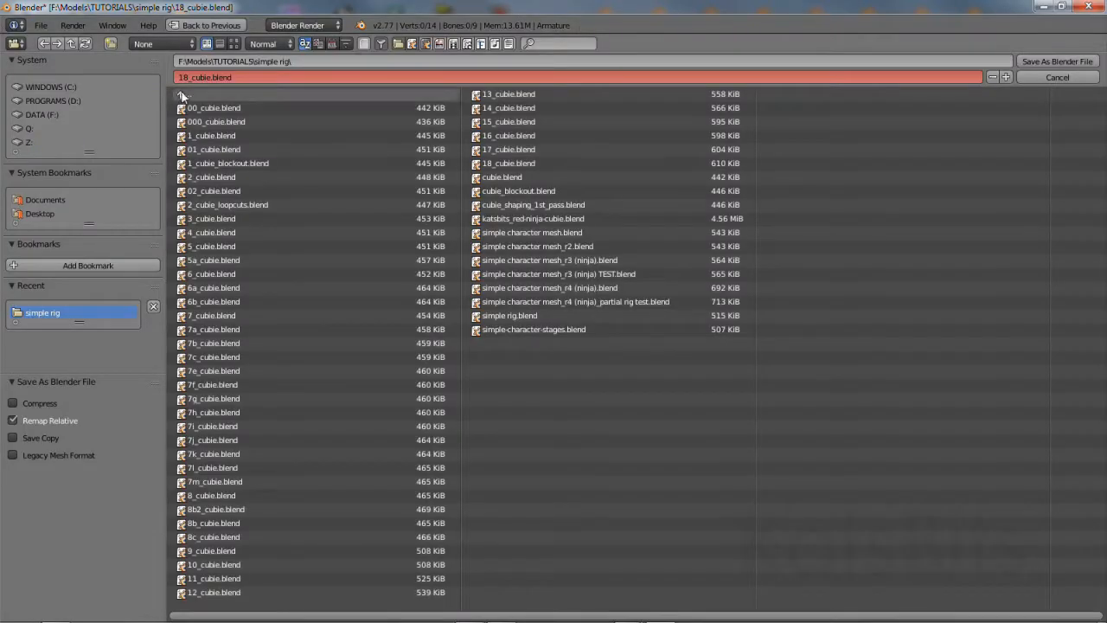
left_click(183, 78)
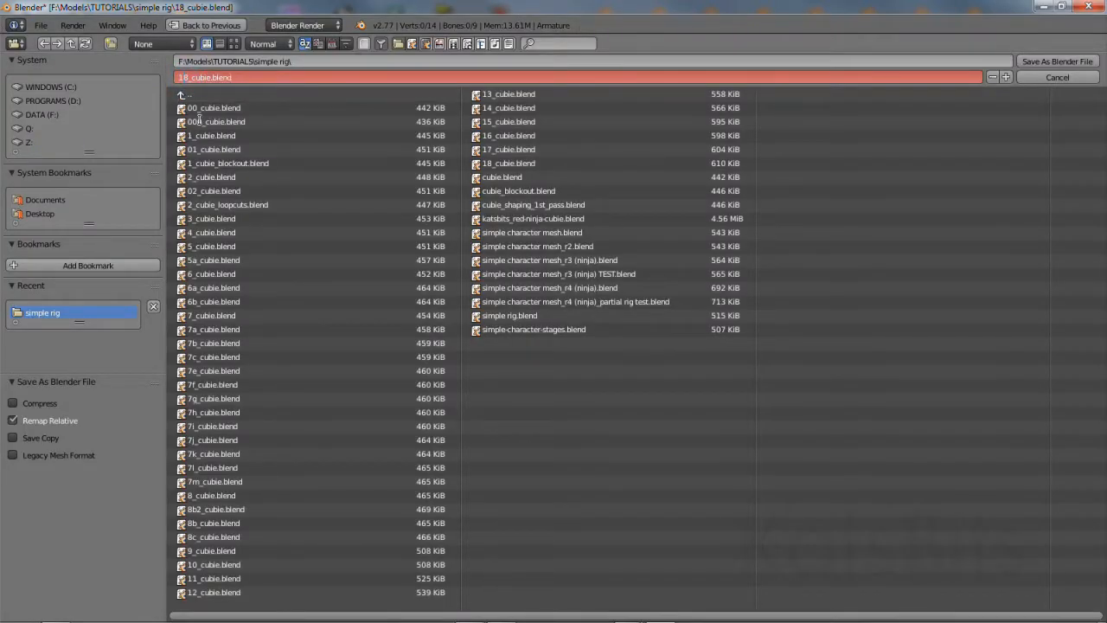
key("BackSpace")
type("9")
key("Return")
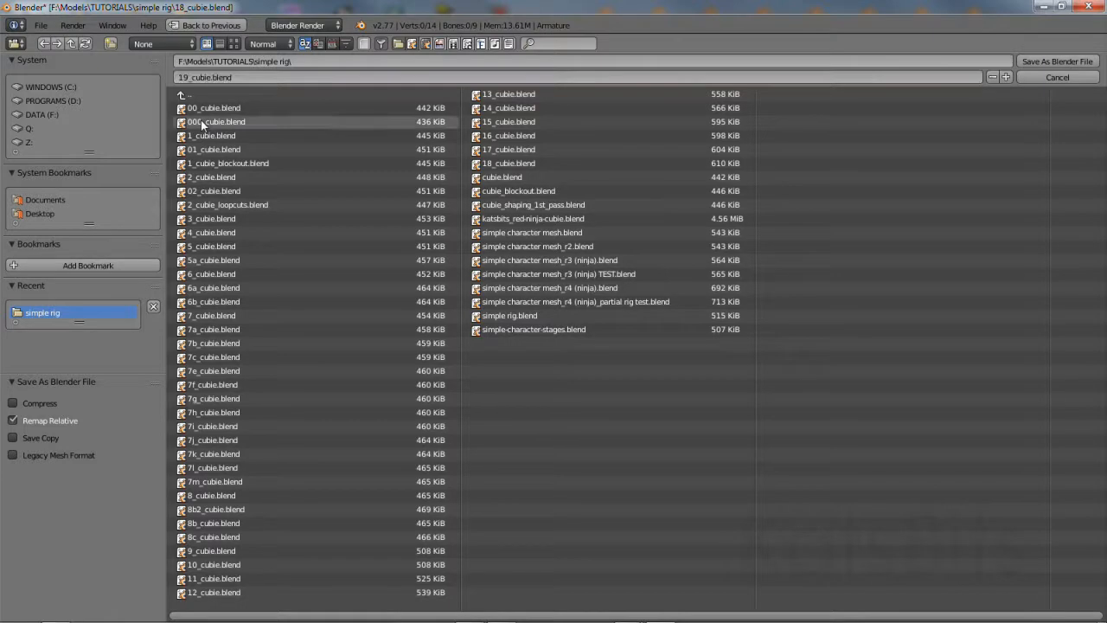
left_click(1047, 62)
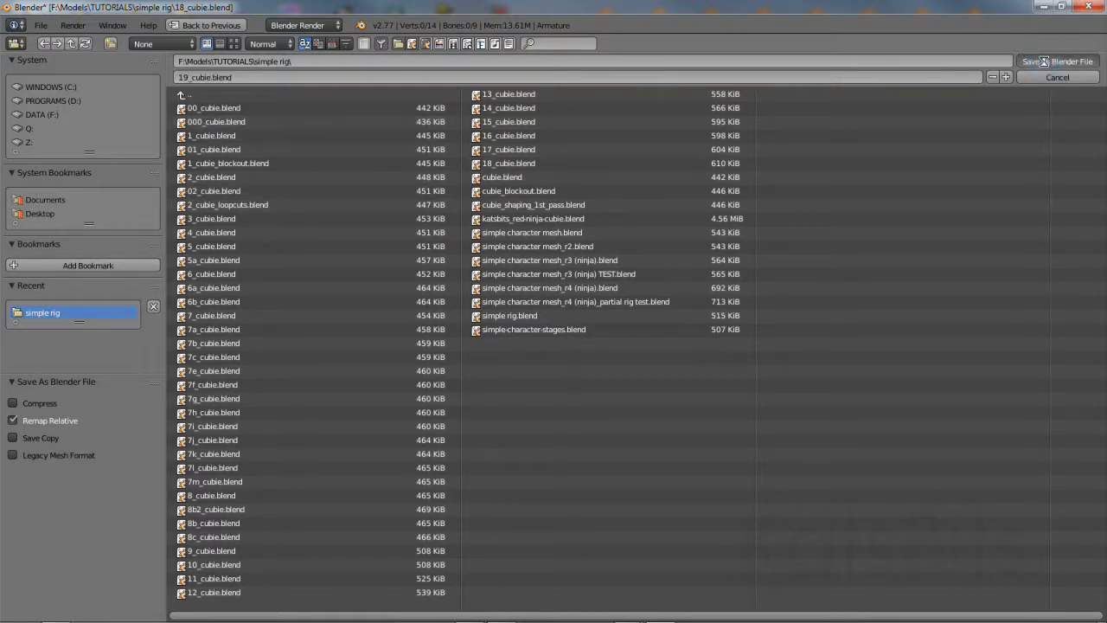
In the right orthographic view, duplicate the torso bone and place the copy's base behind the head at about Y 0.957, Z 3.253.
left_click(43, 558)
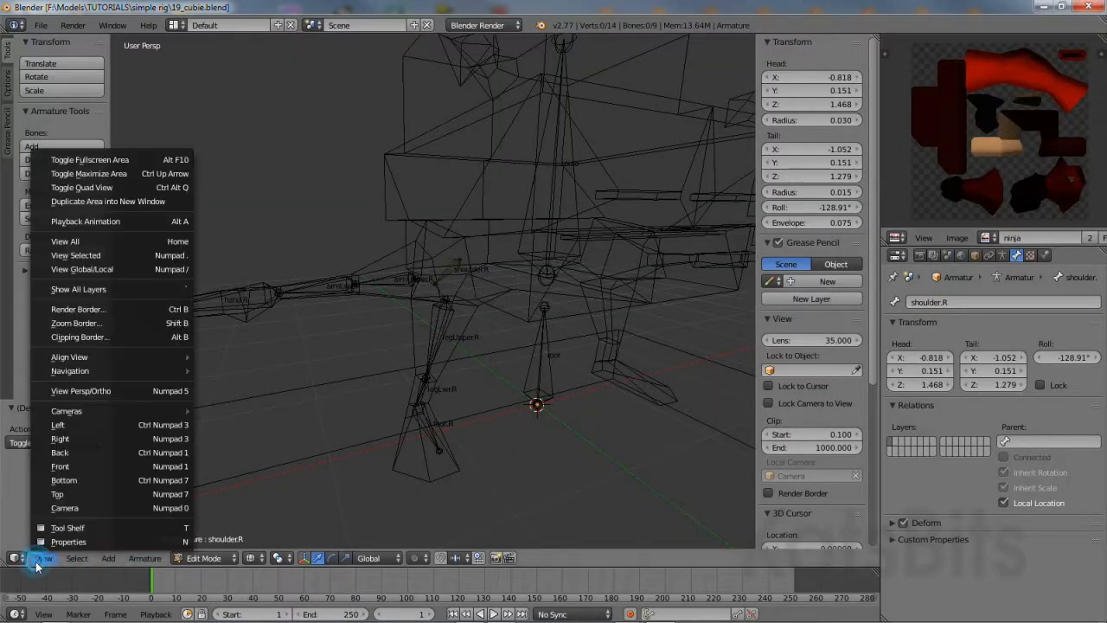
left_click(75, 391)
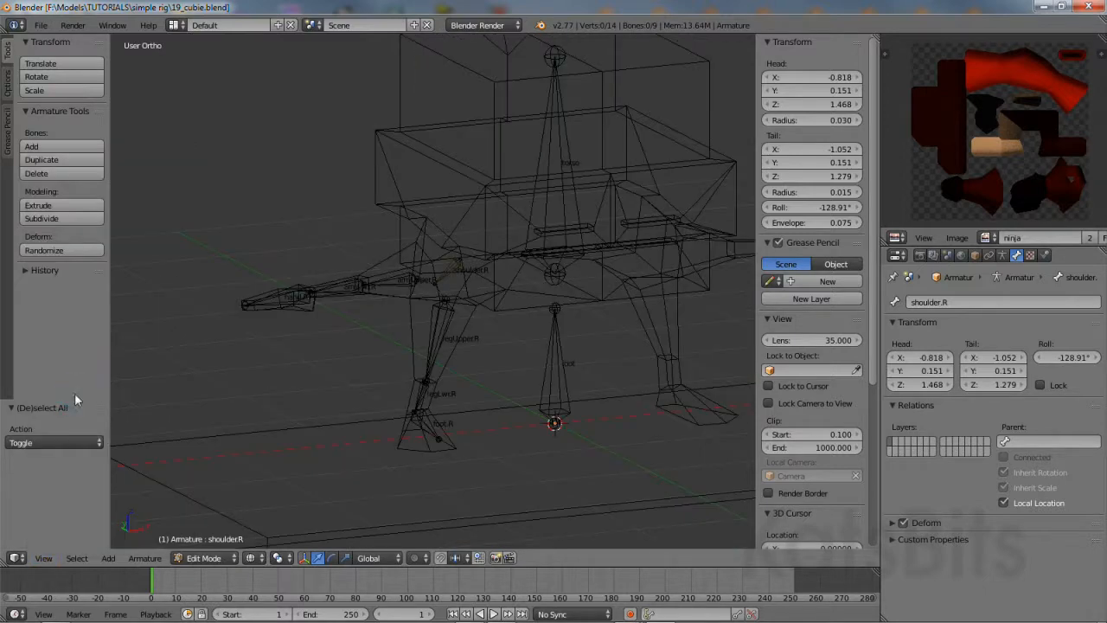
left_click(43, 558)
left_click(64, 467)
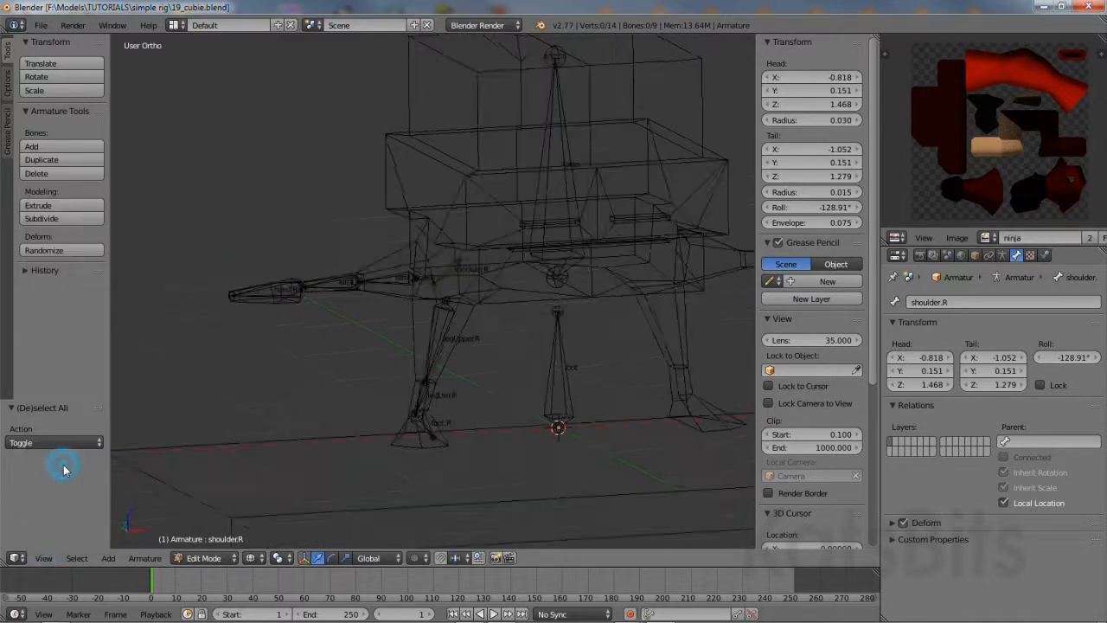
middle_click_drag(486, 223, 355, 450, "shift")
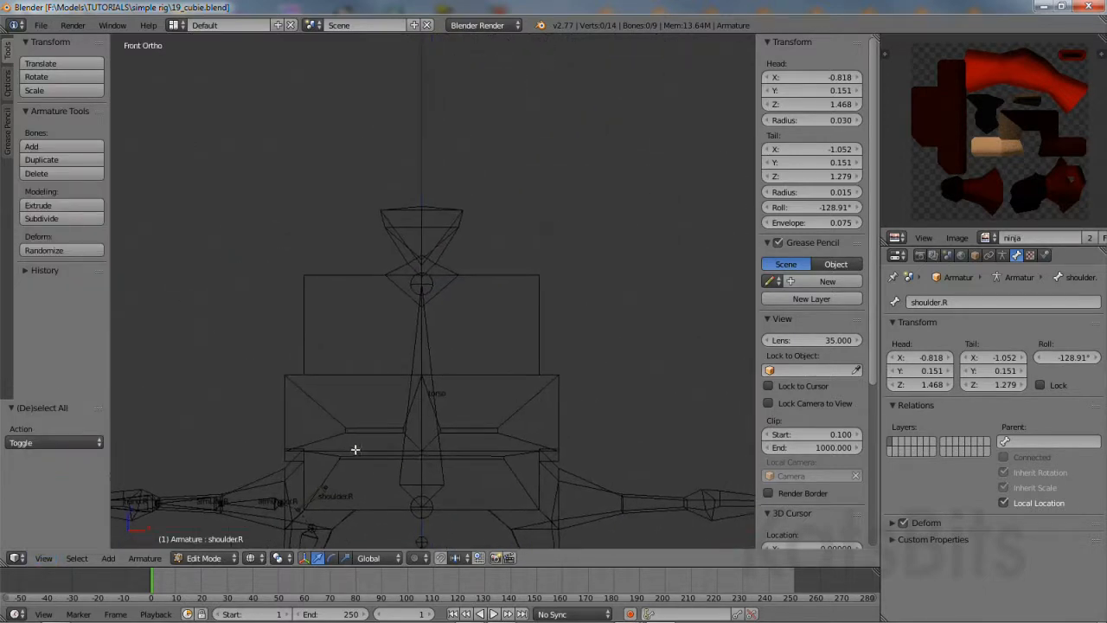
scroll(389, 387, "up", 4)
right_click(416, 347)
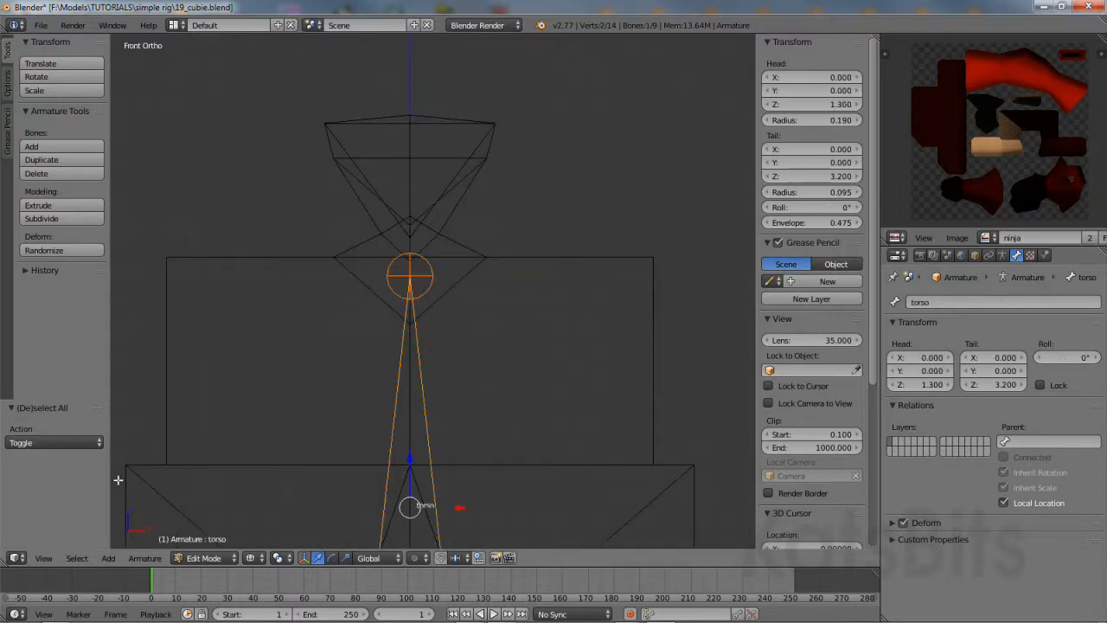
left_click(43, 558)
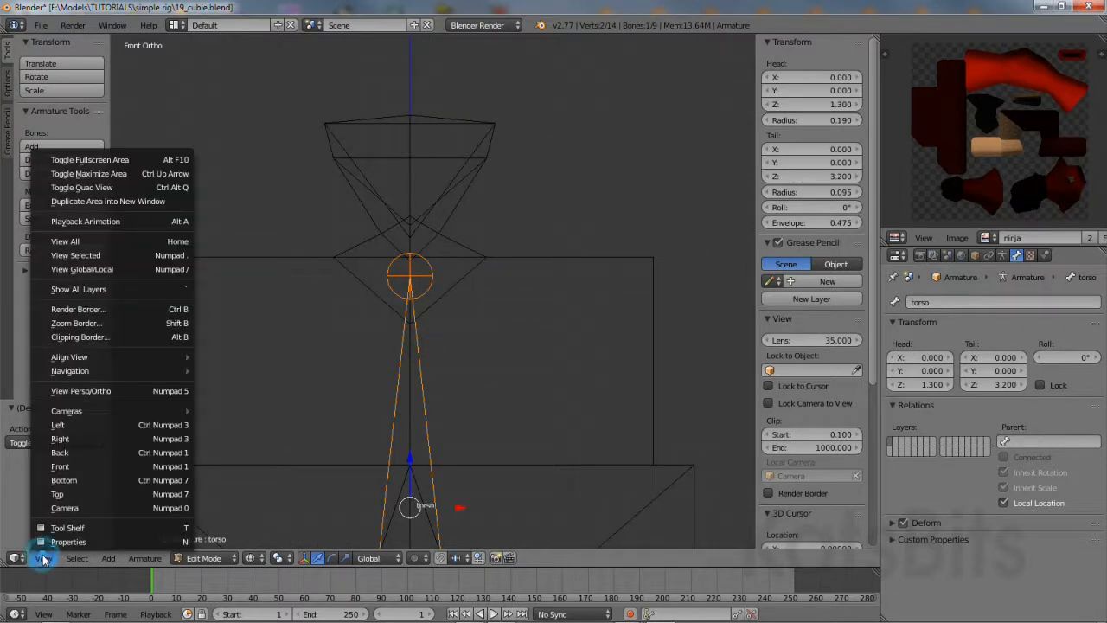
left_click(71, 439)
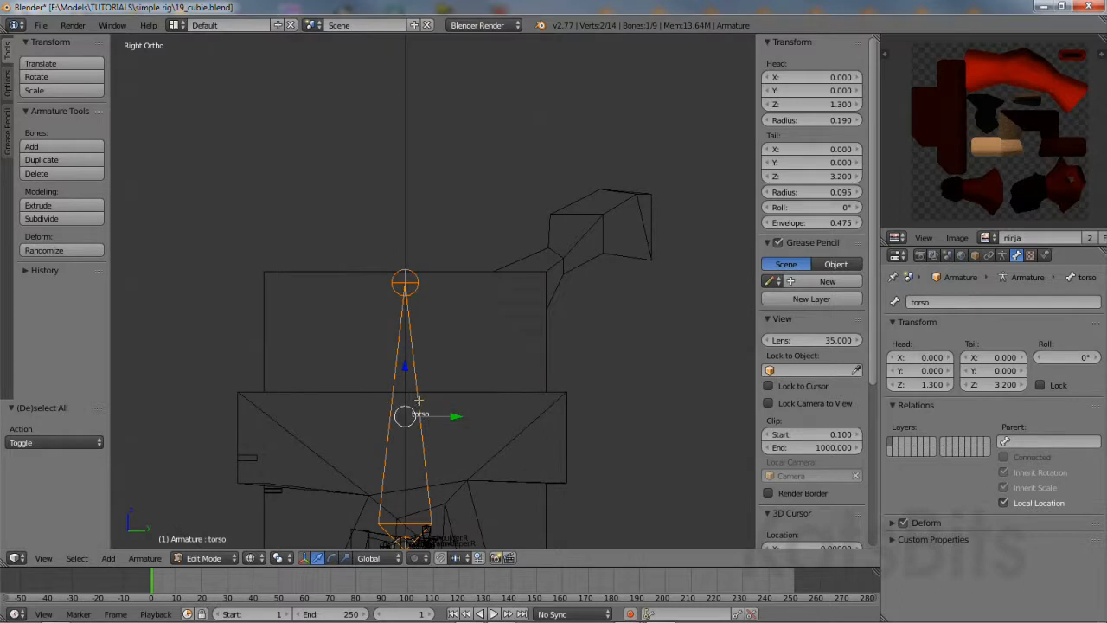
left_click(144, 559)
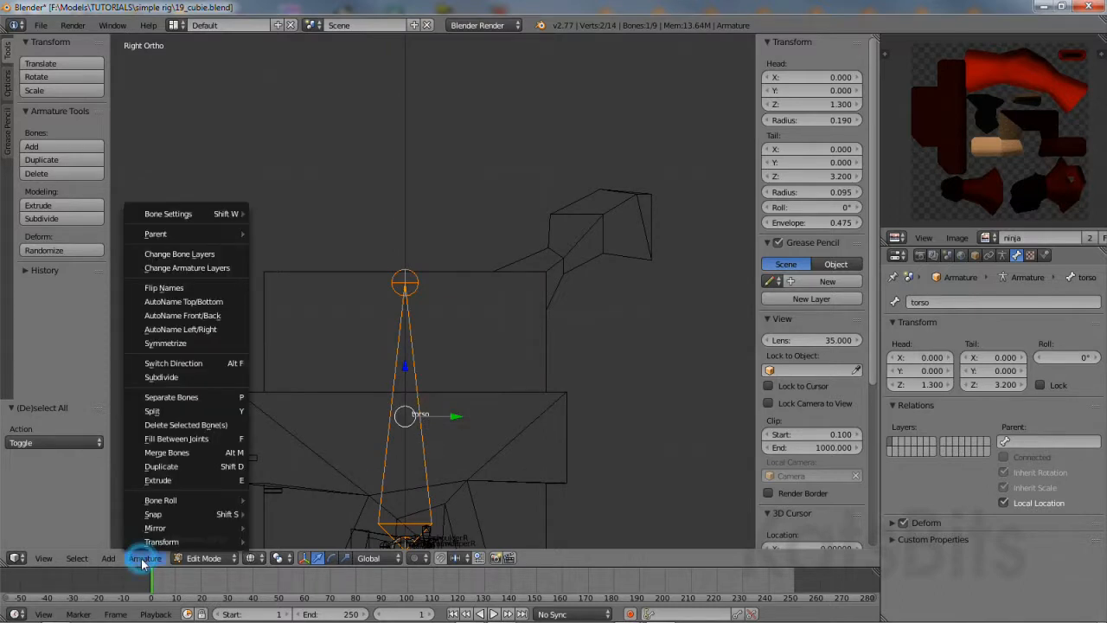
left_click(161, 467)
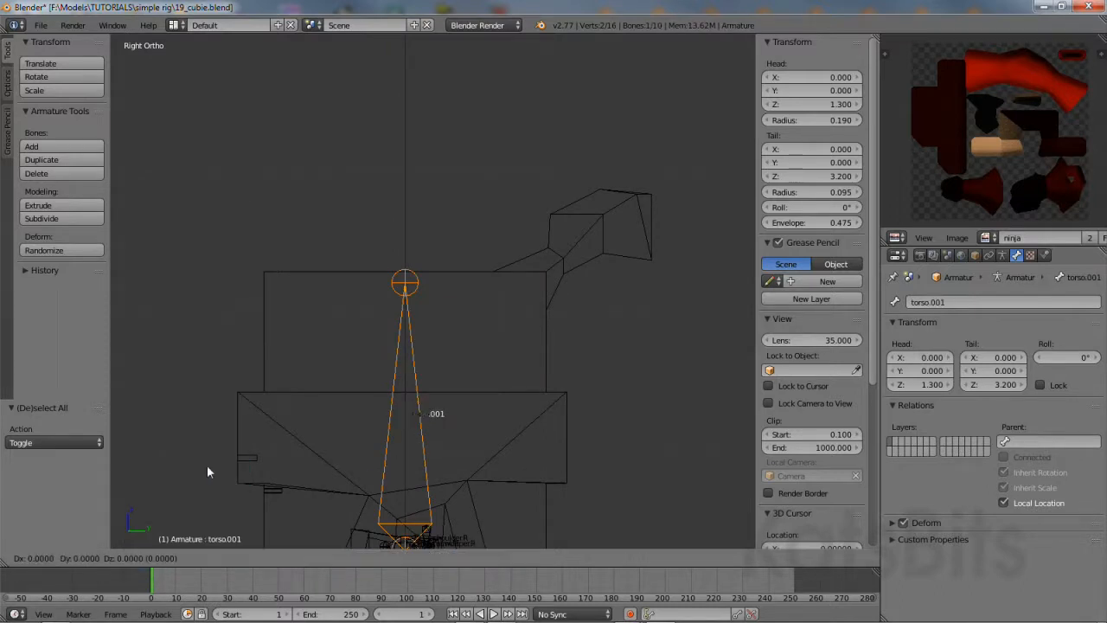
left_click(296, 188)
middle_click_drag(469, 192, 380, 341, "shift")
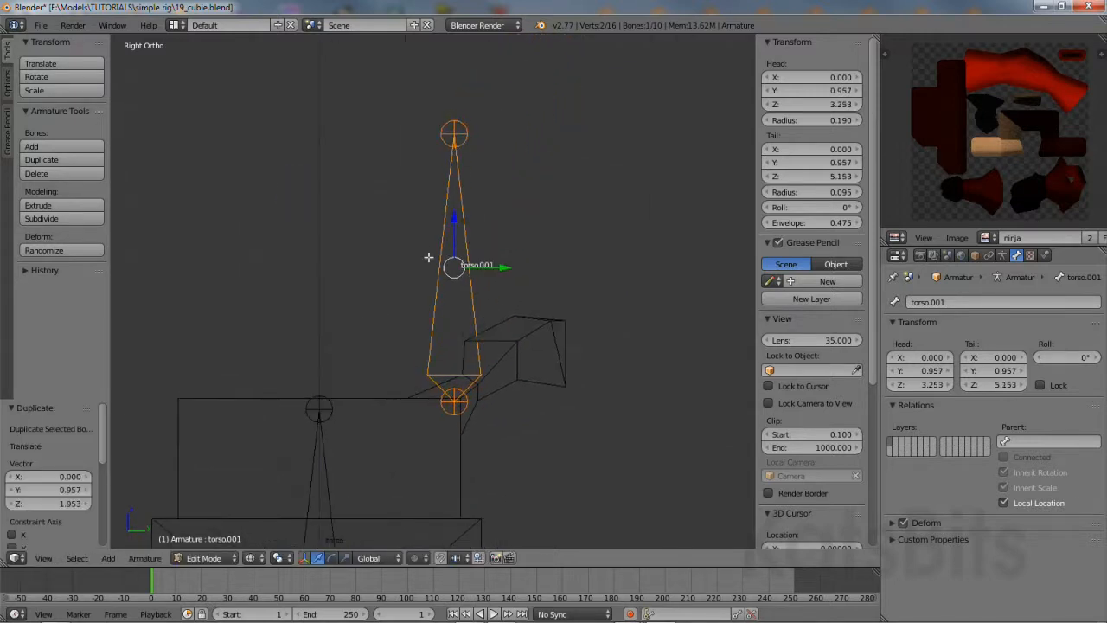
Move the duplicated bone's tip down to the ponytail's narrow root at about Y 1.109, Z 3.387.
right_click(463, 132)
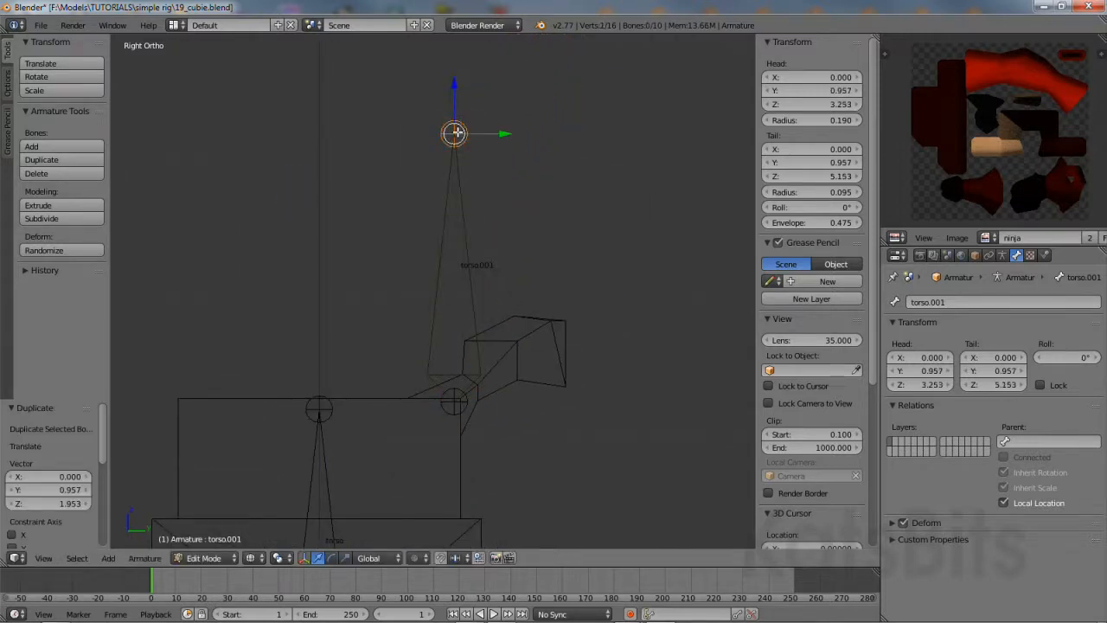
key("g")
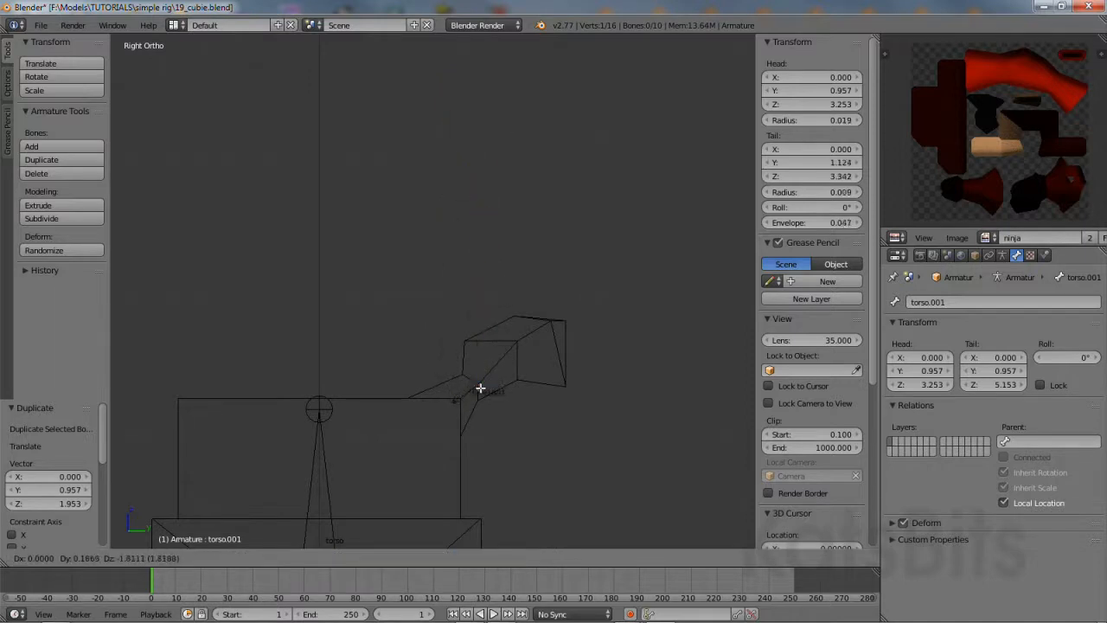
left_click(479, 382)
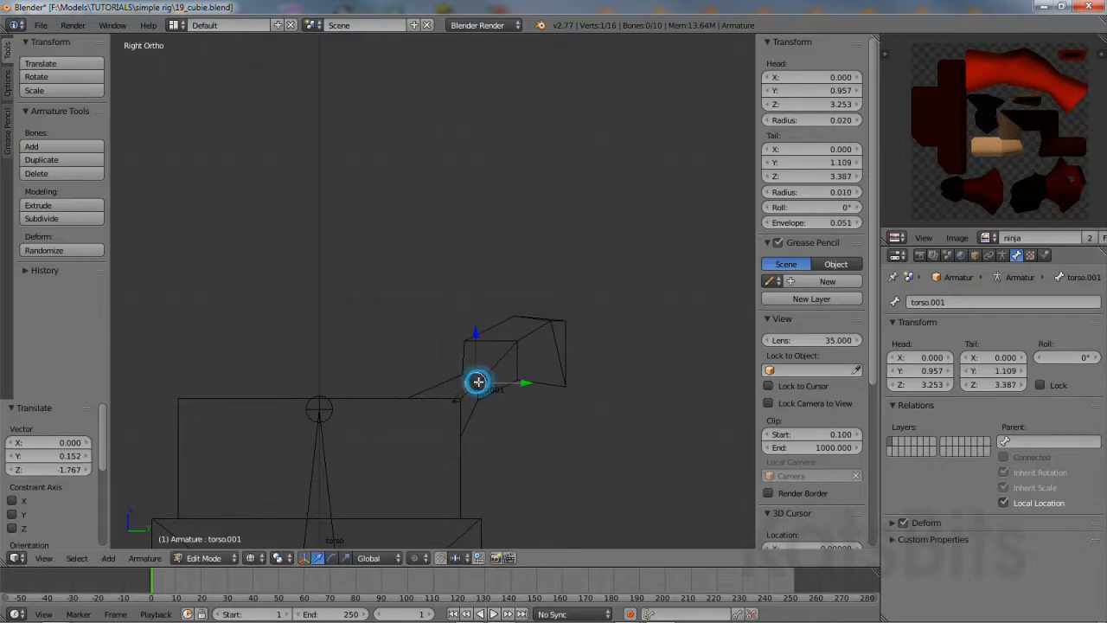
Extrude a second bone from the short bone's tip to the ponytail's far end at about Y 1.722, Z 3.806.
scroll(488, 406, "up", 5)
middle_click_drag(407, 305, 397, 295, "shift")
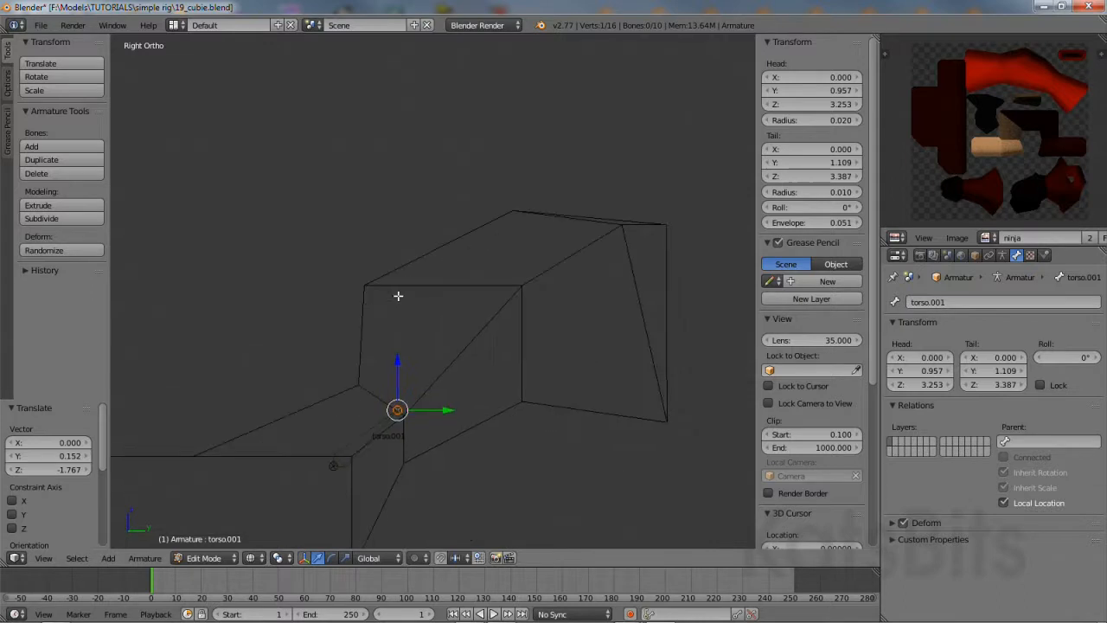
left_click(143, 558)
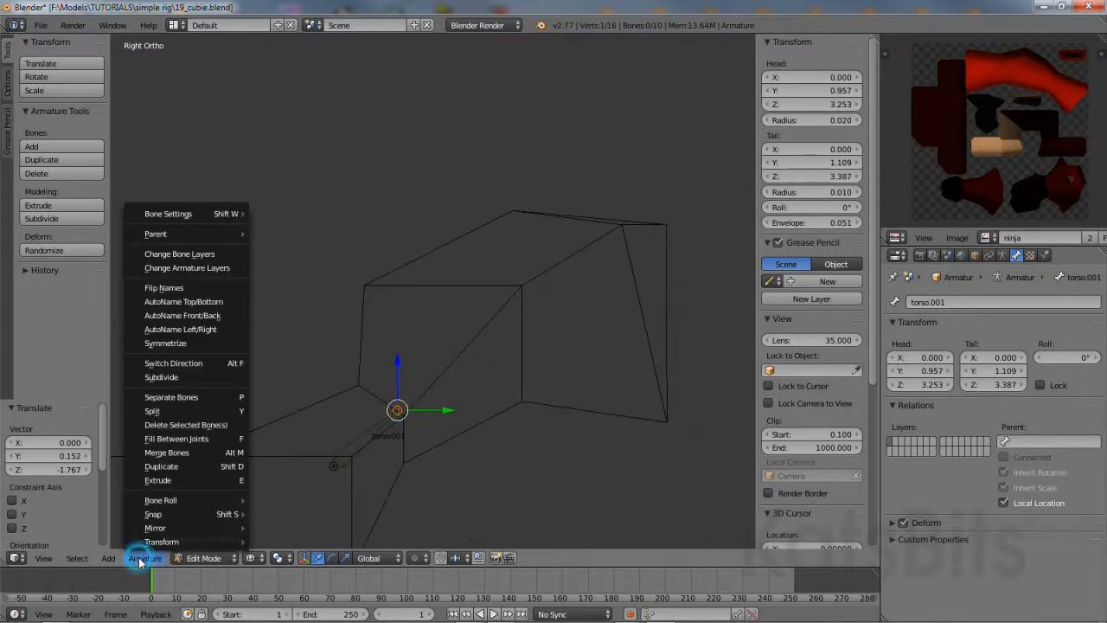
left_click(174, 482)
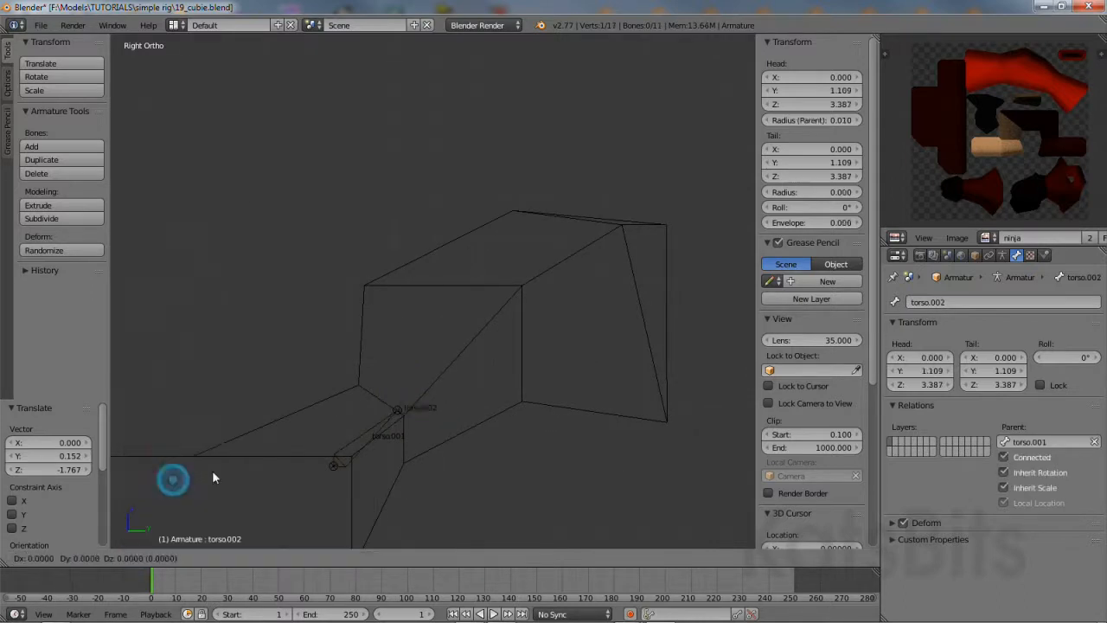
left_click(431, 302)
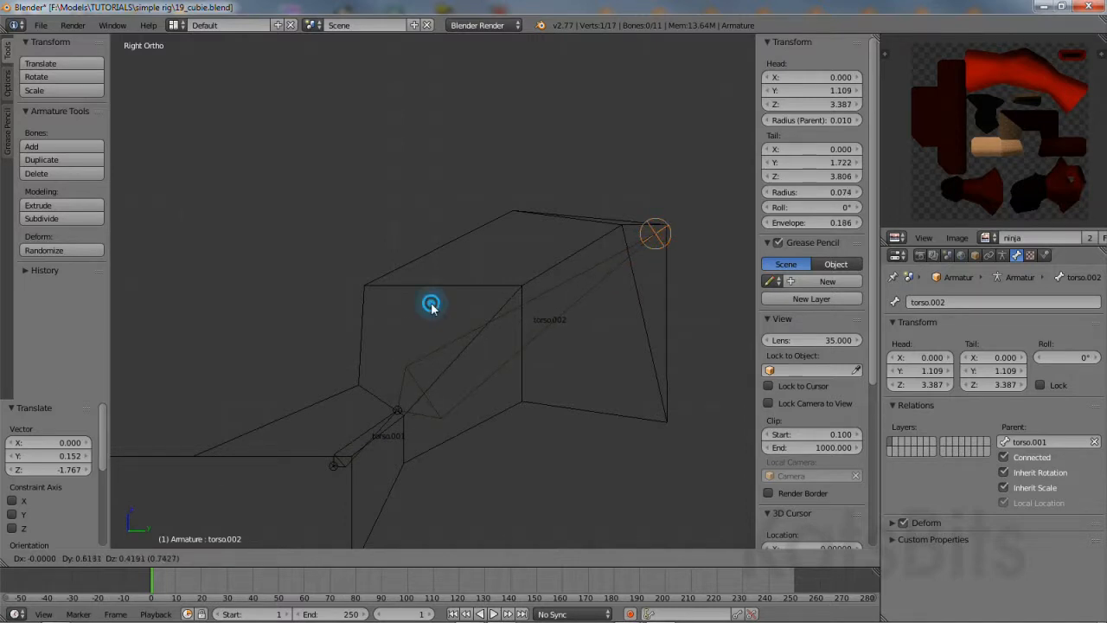
Move the short ponytail bone's base to about Y 0.995, Z 3.281 and lower its tip joint to about Z 3.380.
right_click(330, 470)
left_click_drag(373, 465, 388, 461)
left_click_drag(355, 416, 357, 405)
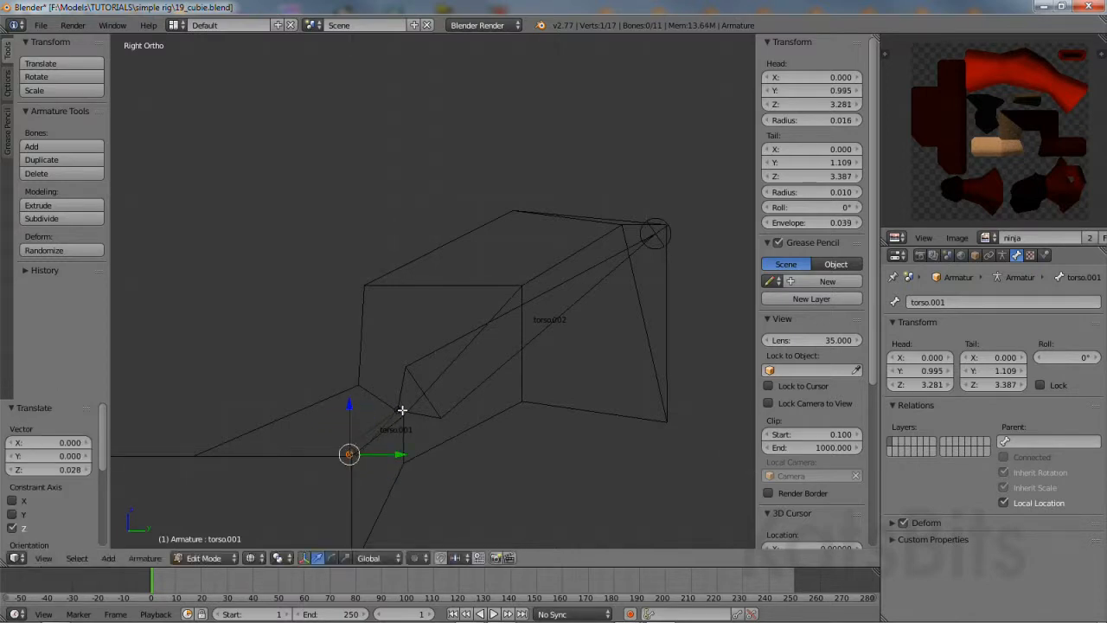
right_click(397, 410)
left_click_drag(401, 364, 407, 372)
scroll(381, 455, "down", 3)
scroll(349, 348, "up", 4)
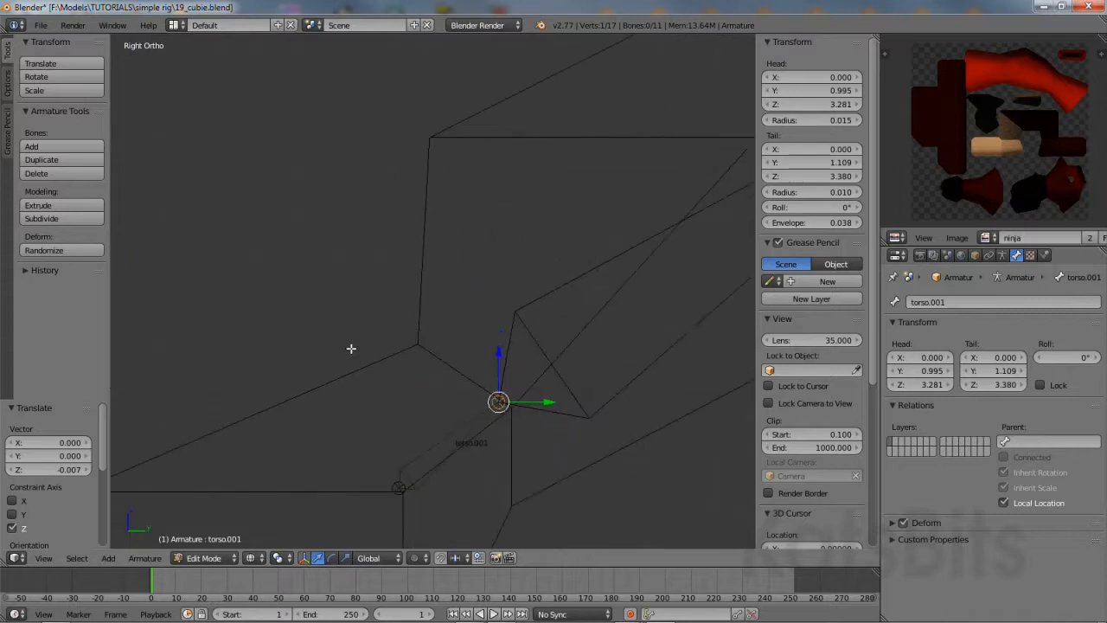
Rename the short bone at the ponytail's root topknot1 and the long ponytail bone topknot2.
right_click(434, 444)
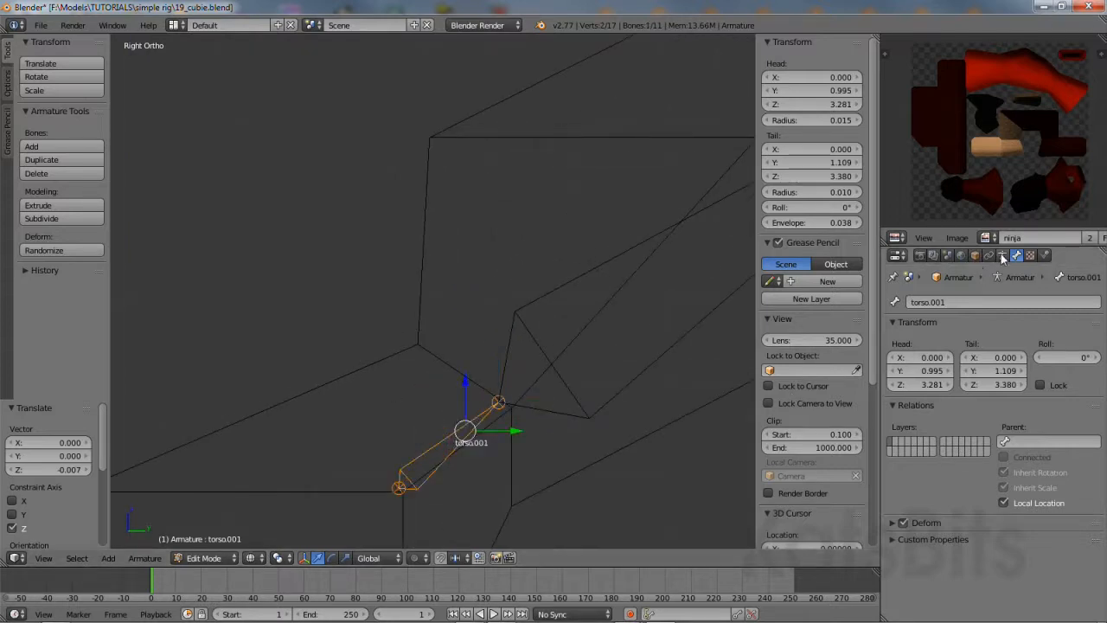
left_click(957, 301)
type("topknot1")
key("Return")
right_click(565, 282)
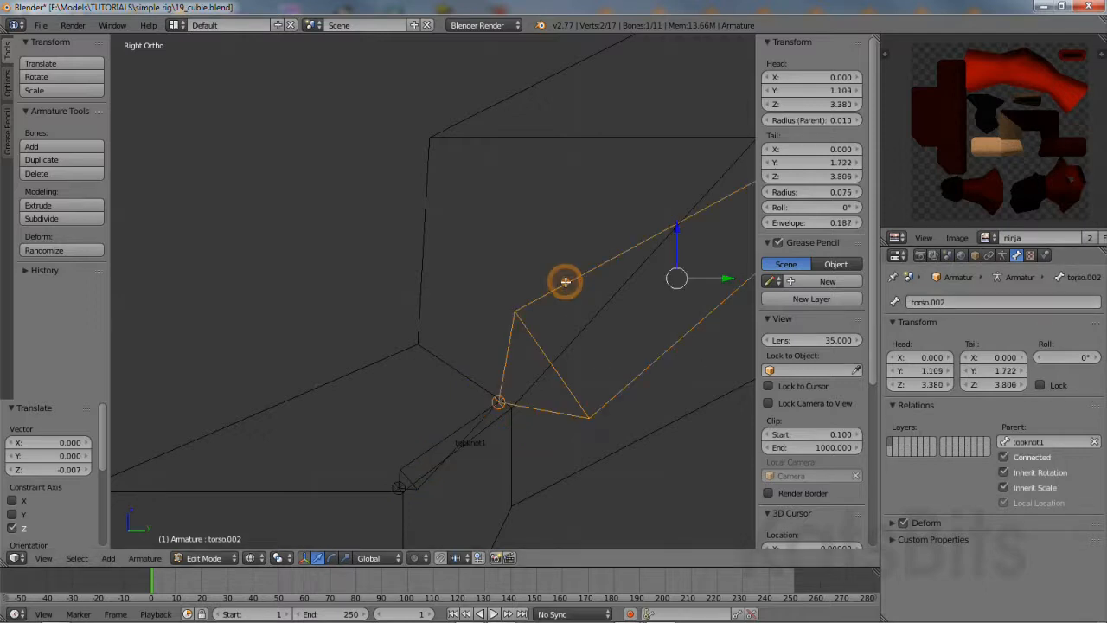
type("topknot2")
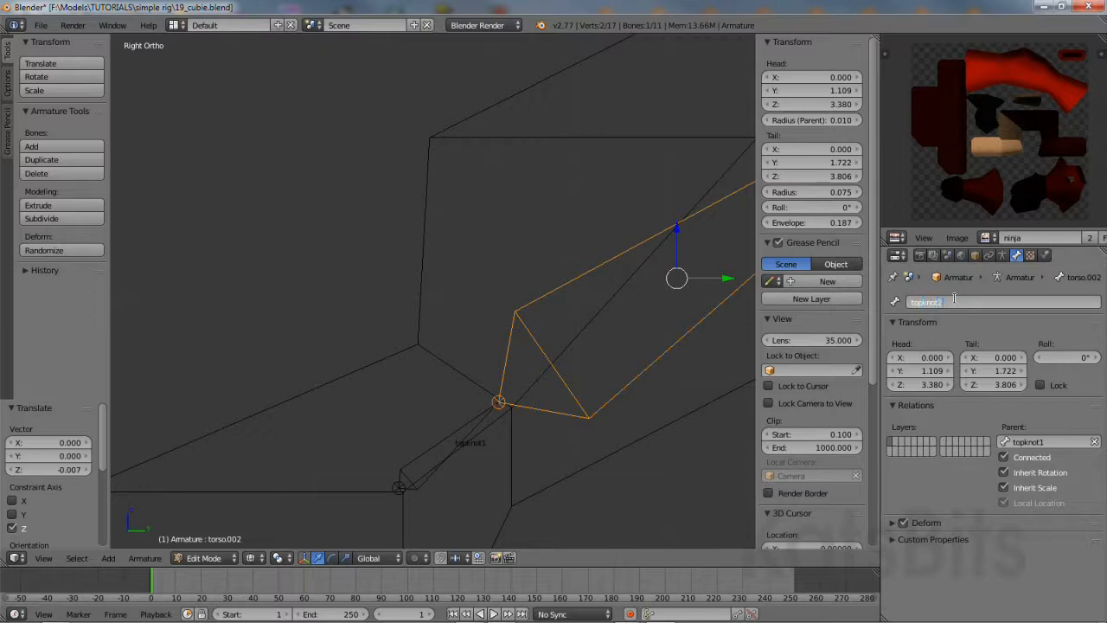
key("Return")
Parent the topknot1 bone to the torso bone without connecting them.
right_click(424, 450)
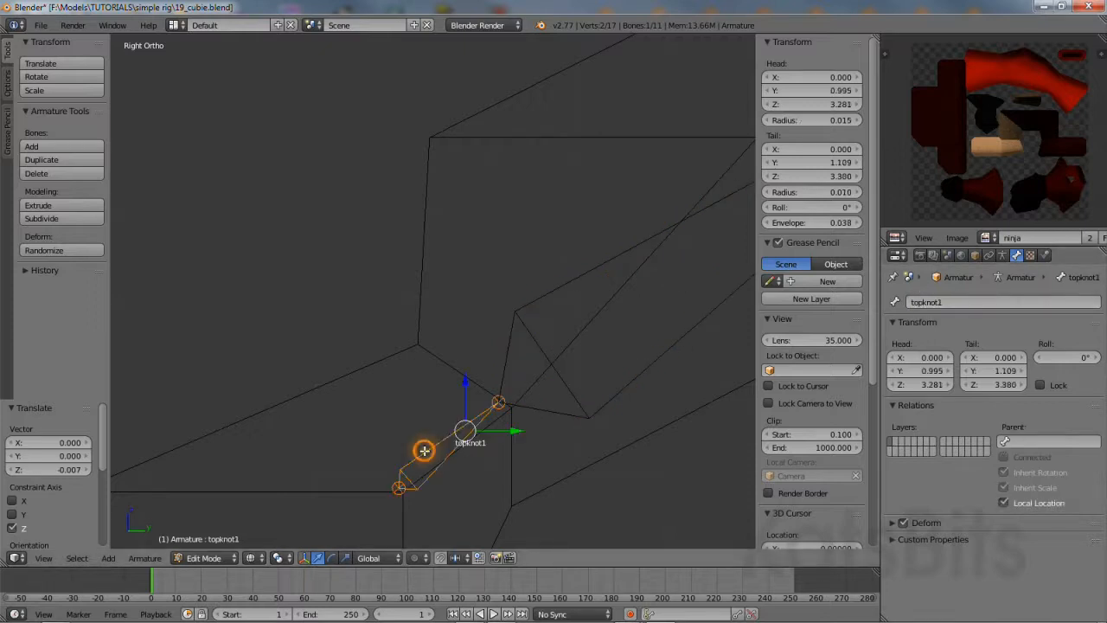
left_click(1007, 442)
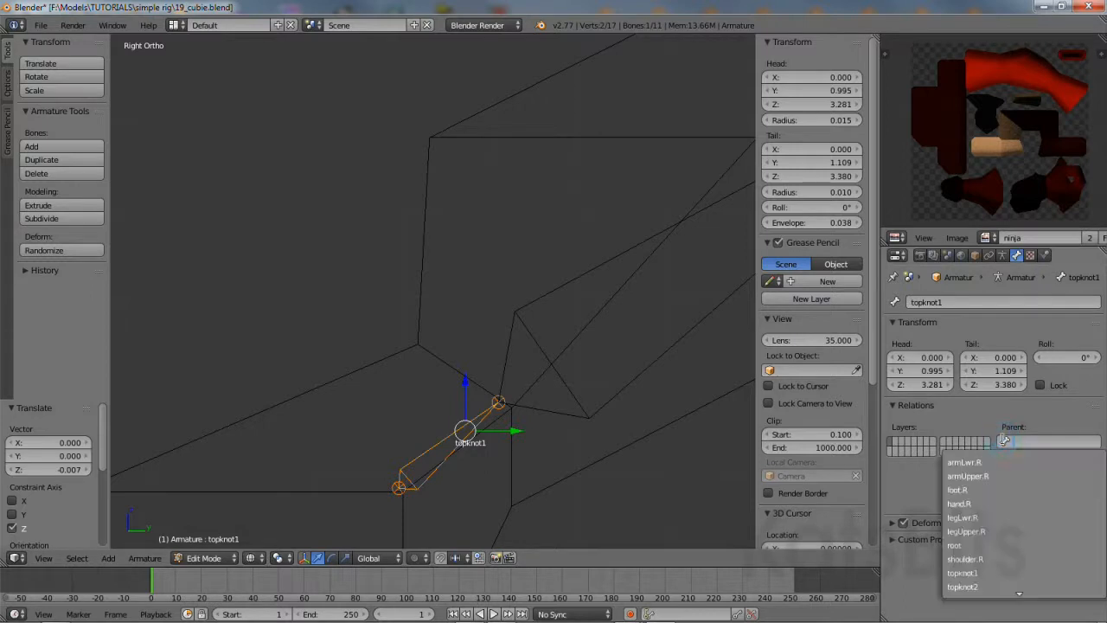
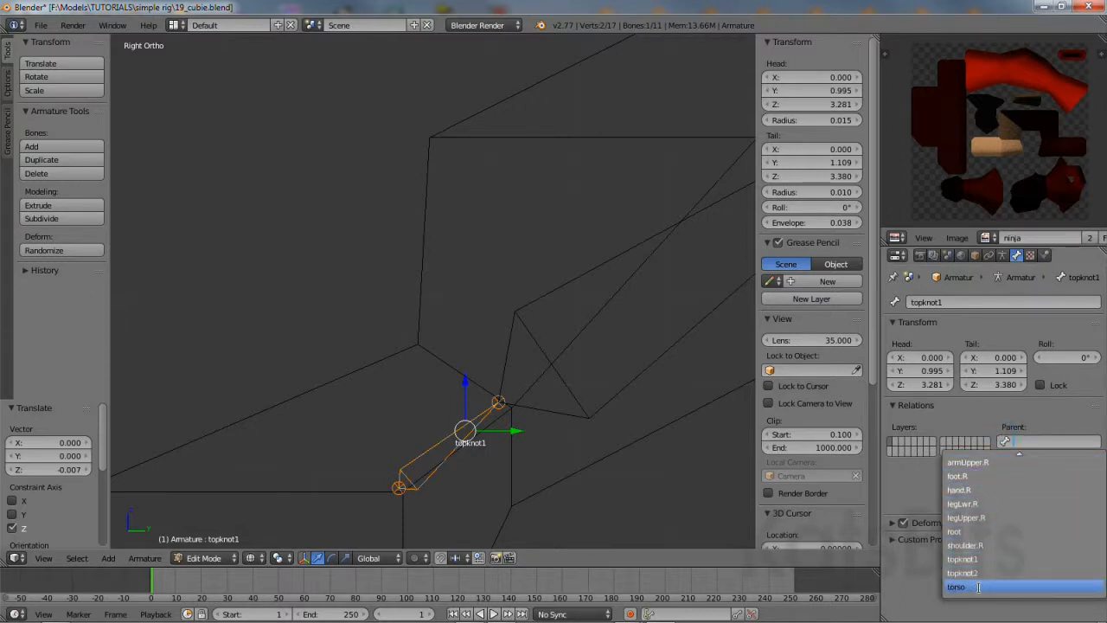
left_click(955, 586)
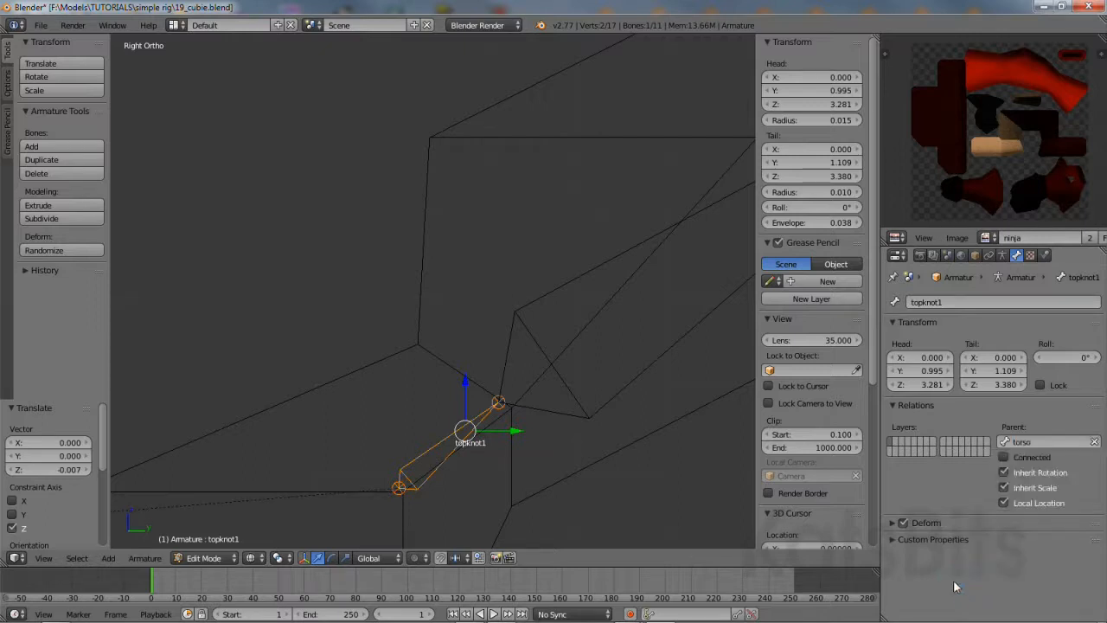
scroll(556, 408, "down", 3)
middle_click_drag(312, 404, 568, 414, "shift")
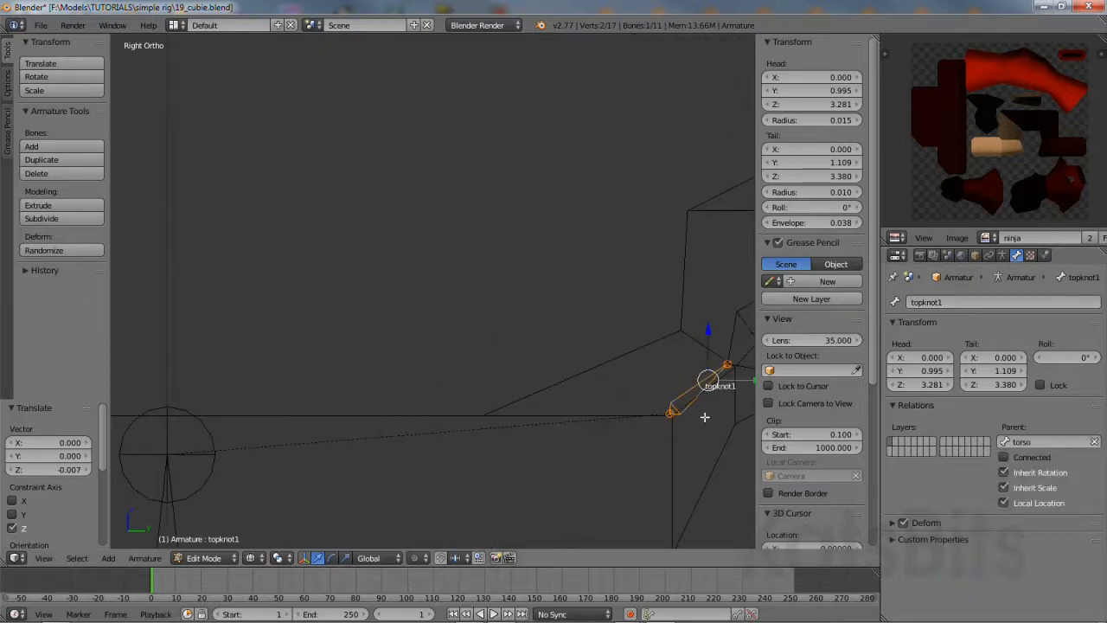
Examine the torso bone and its link to topknot1 in the side, front and perspective views.
right_click(168, 457)
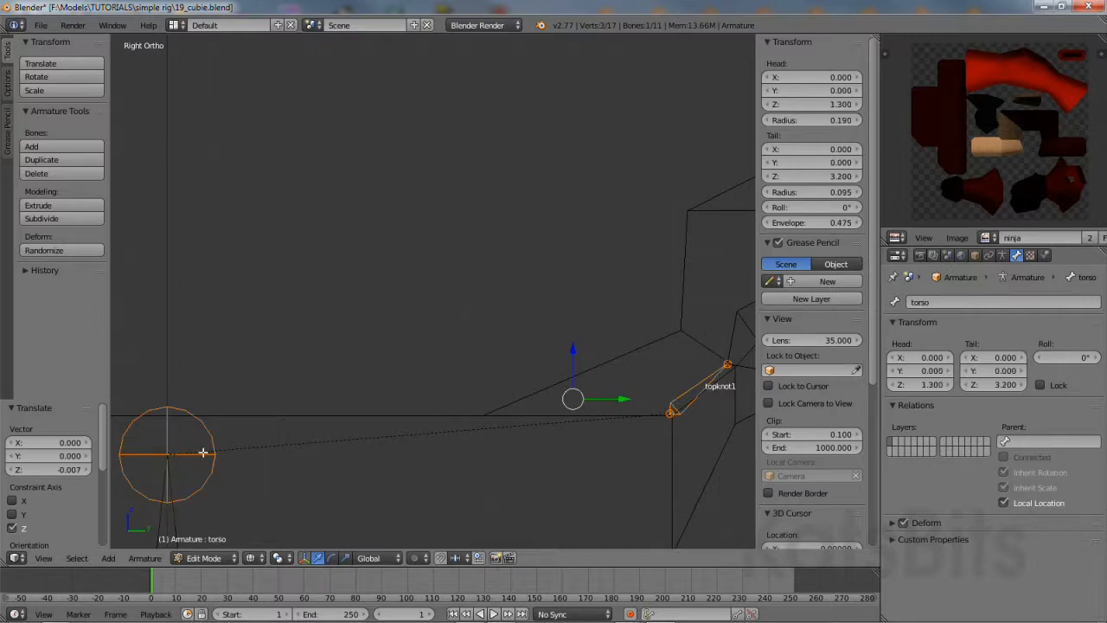
scroll(601, 439, "down", 6)
middle_click_drag(336, 501, 382, 374, "shift")
scroll(341, 375, "down", 2)
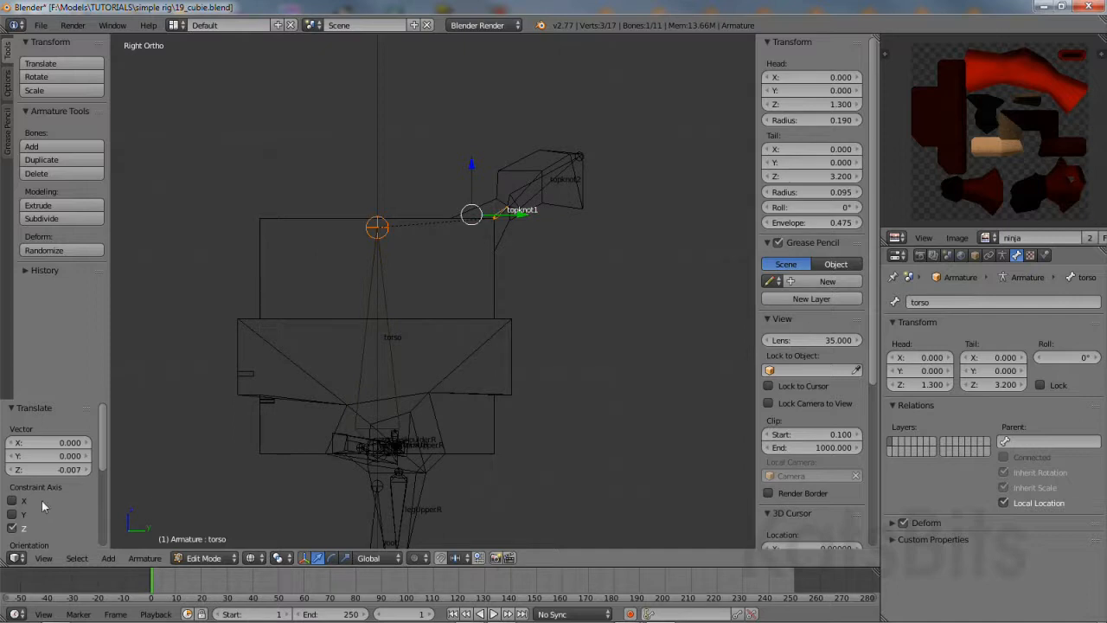
left_click(43, 559)
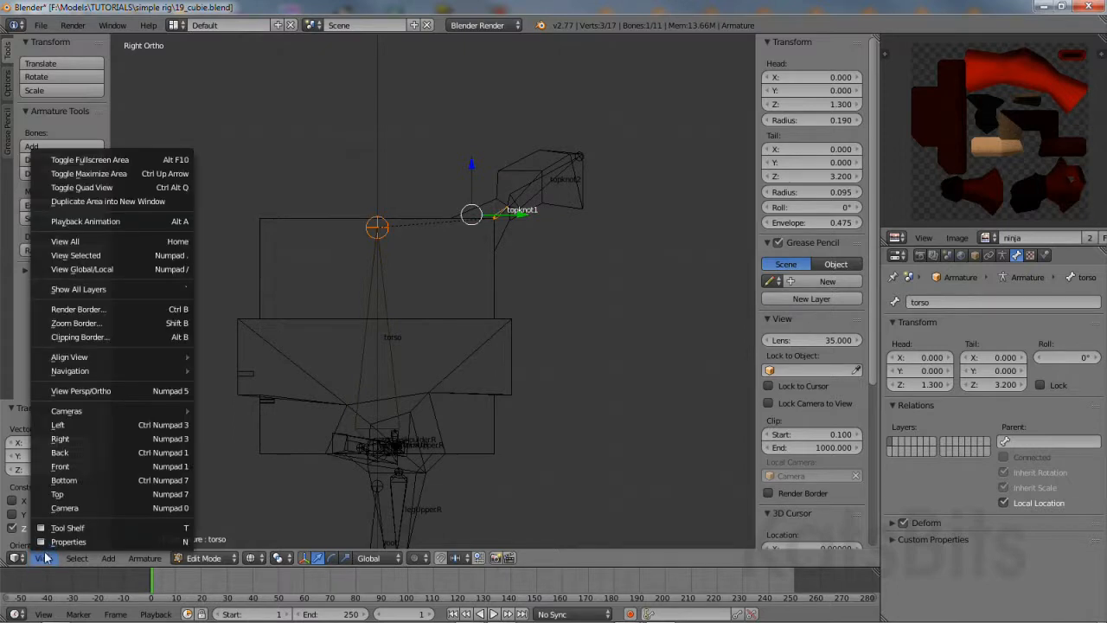
left_click(58, 469)
middle_click_drag(353, 445, 407, 377, "shift")
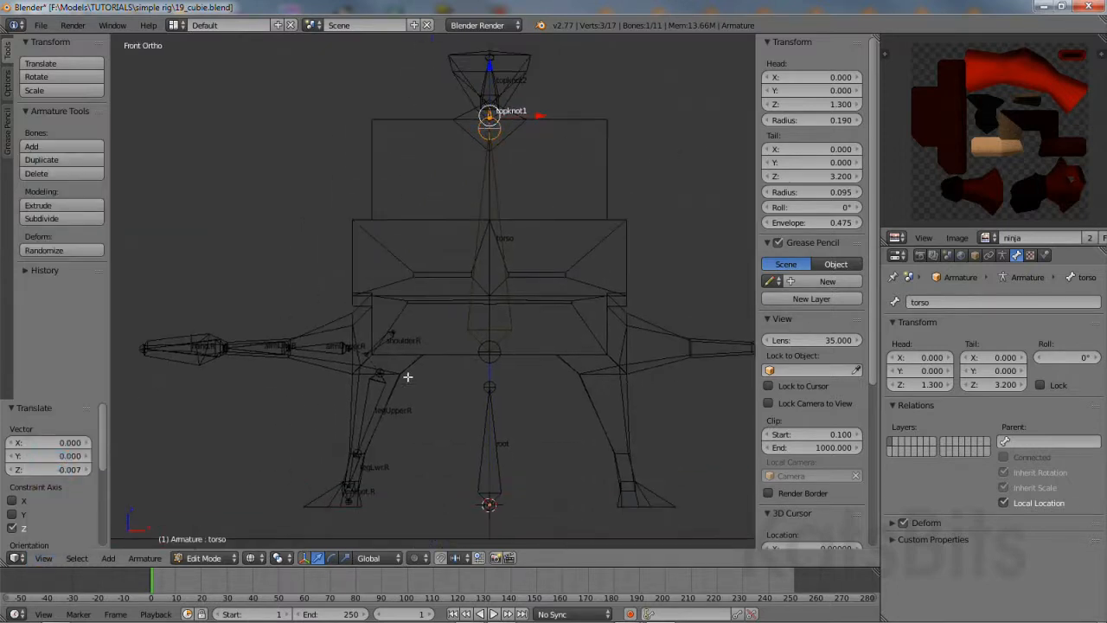
right_click(464, 320)
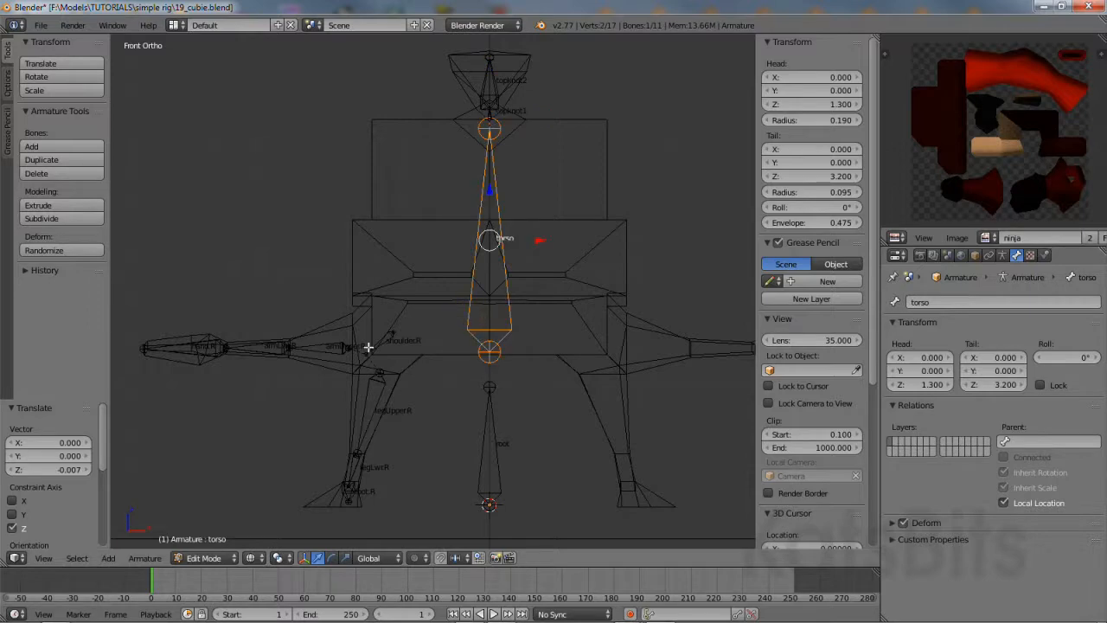
left_click(43, 558)
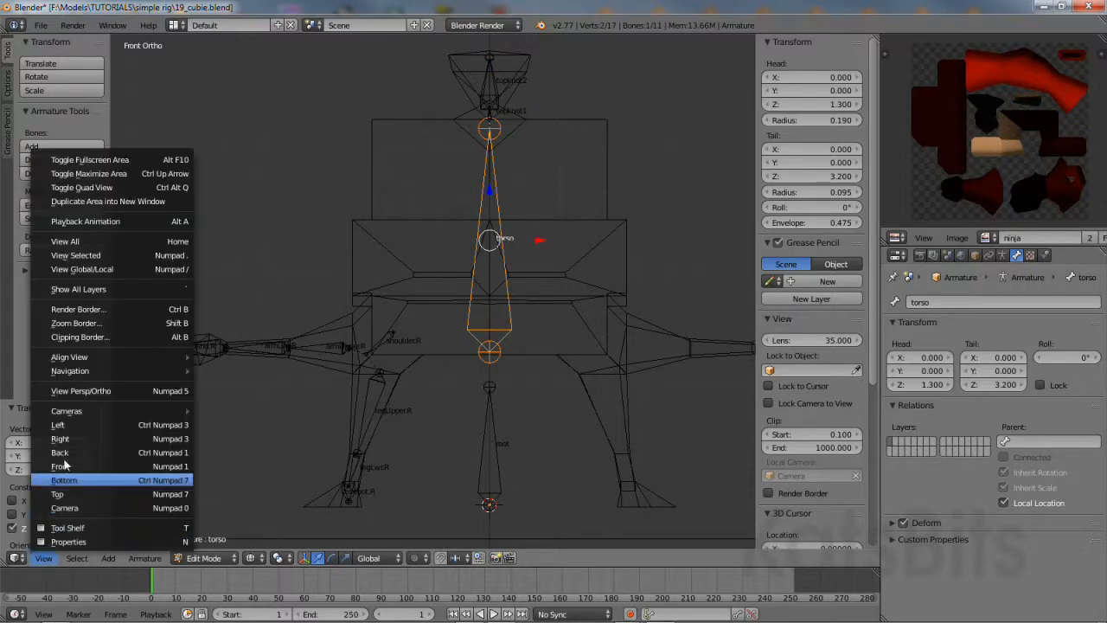
left_click(73, 389)
middle_click_drag(394, 366, 456, 377)
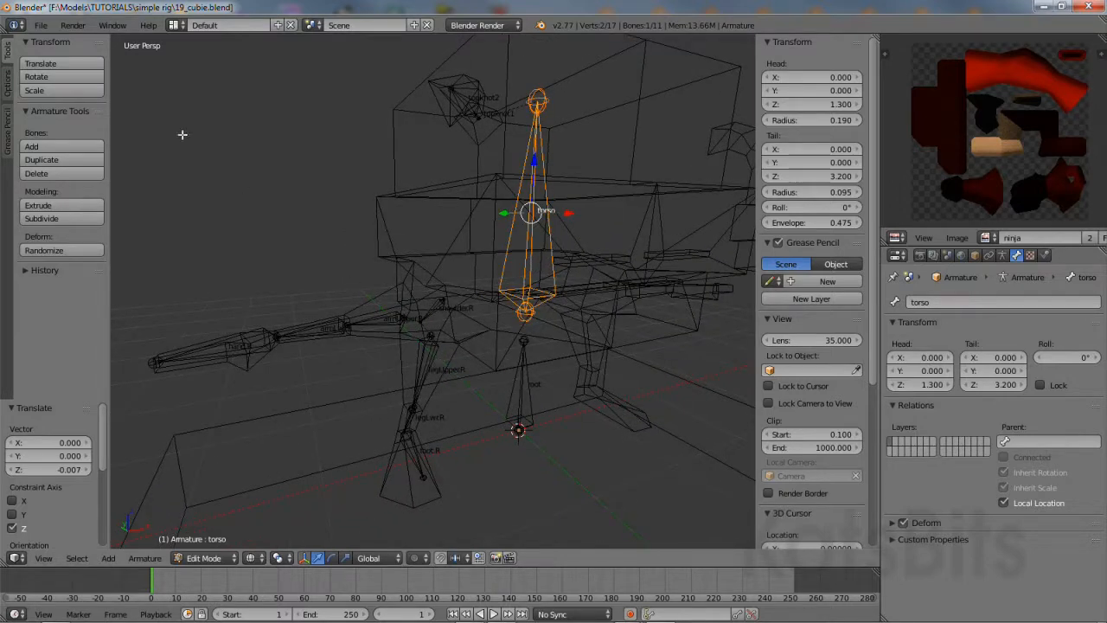
Save the file as a new stage named 20_cubie.blend.
left_click(41, 26)
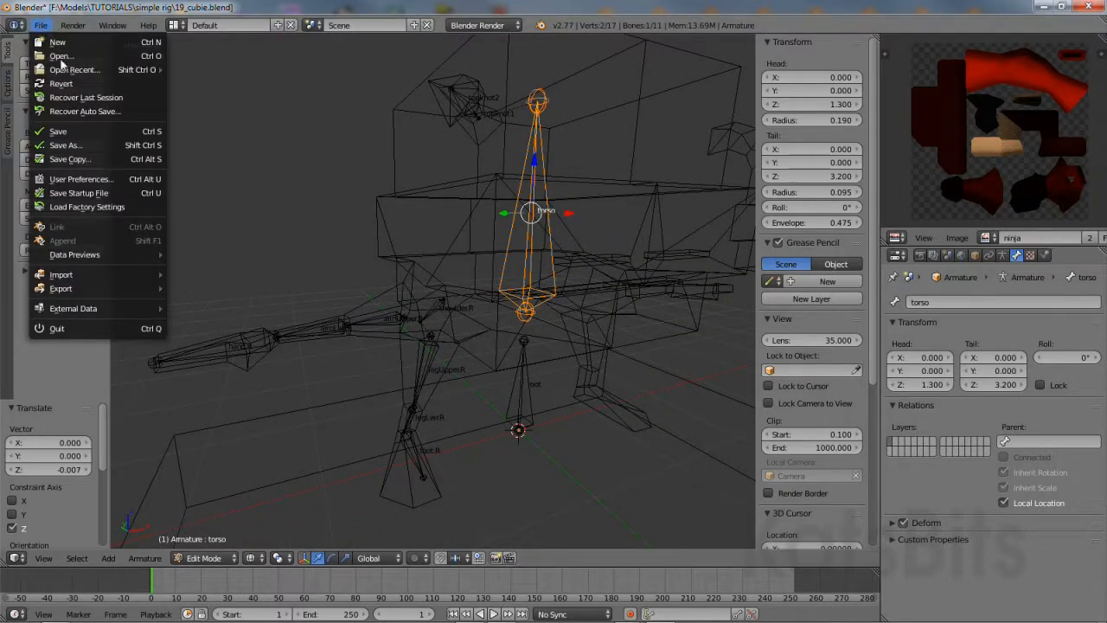
left_click(78, 147)
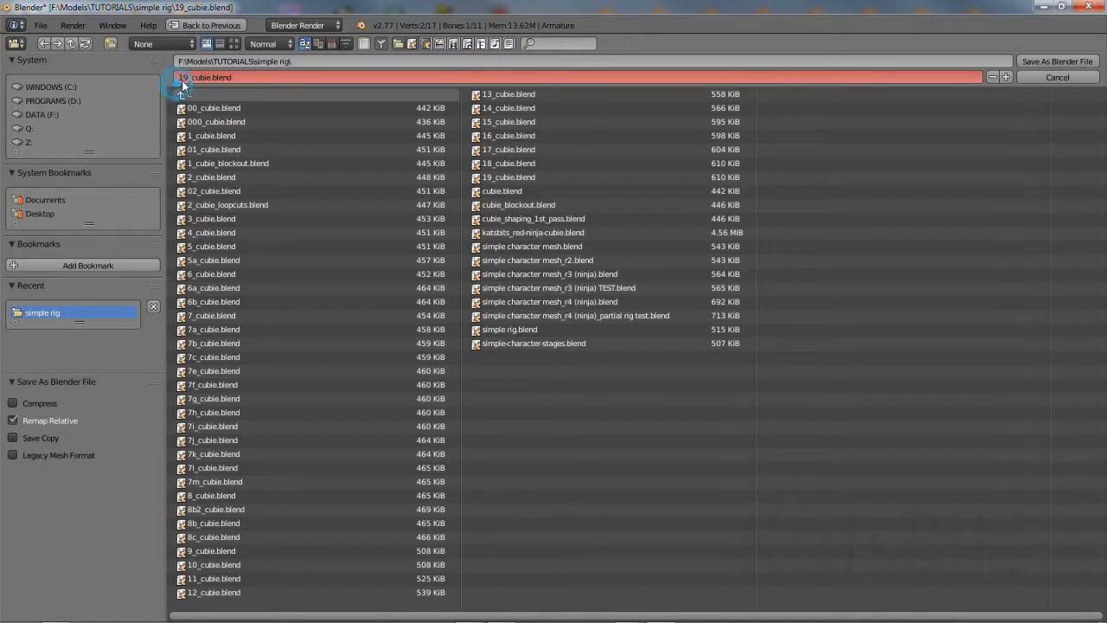
left_click(183, 80)
left_click_drag(187, 77, 170, 77)
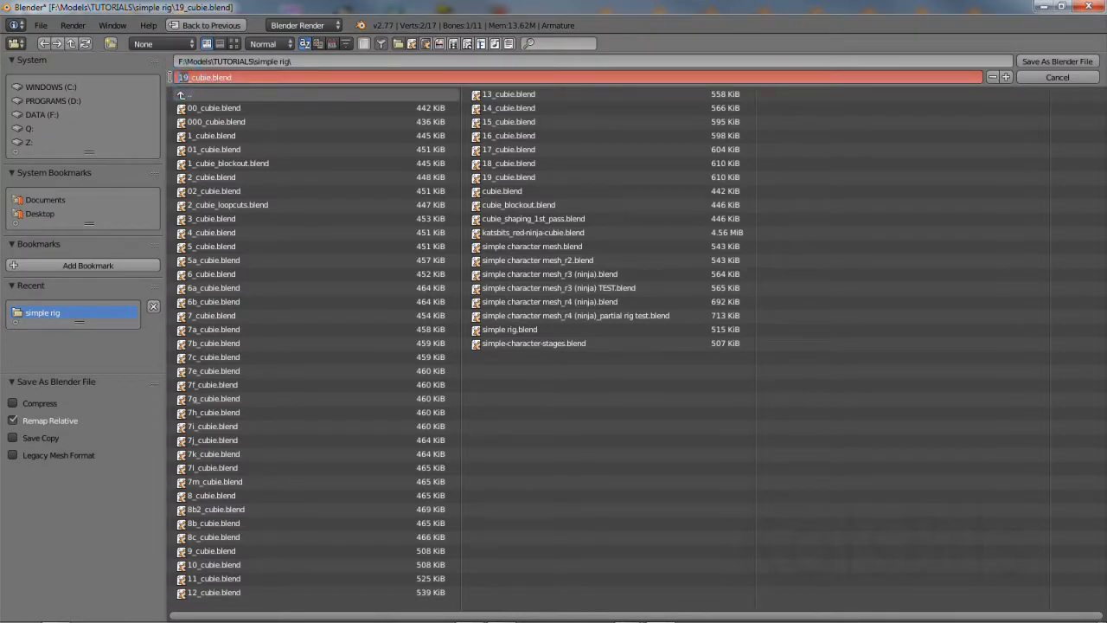
type("20")
key("Return")
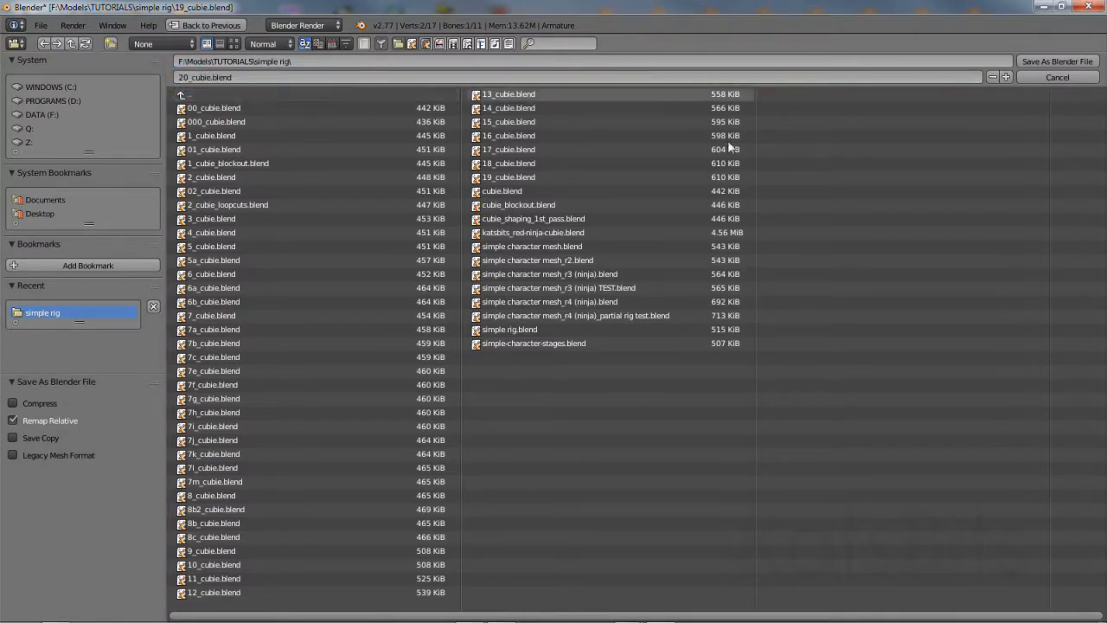
left_click(1051, 60)
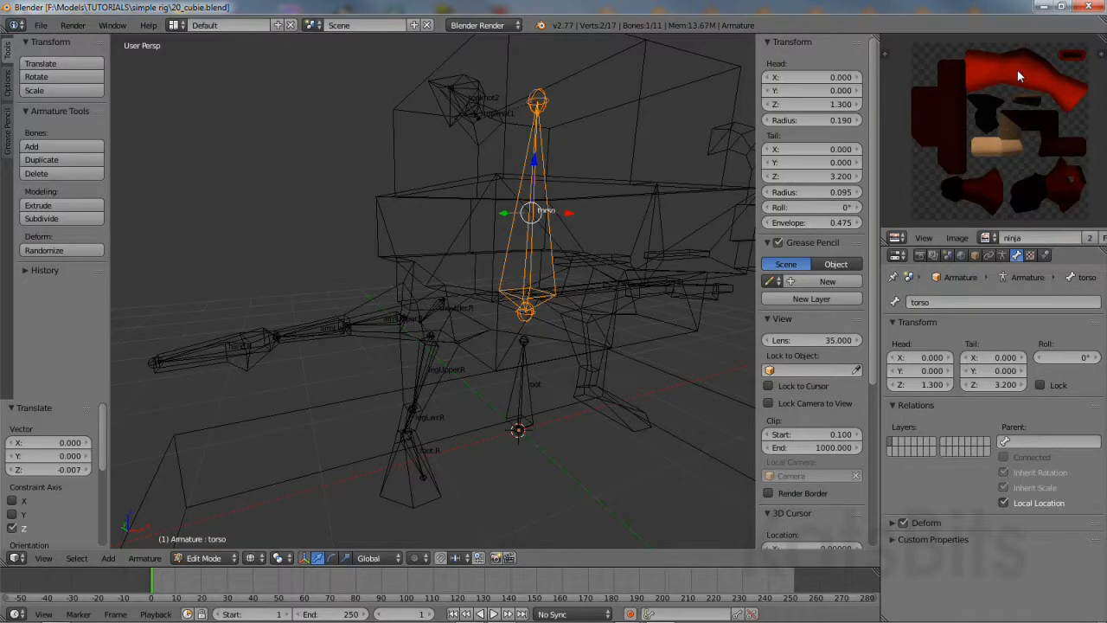
Move the tip of the foot.R bone about 0.126 outward along the X axis, in the negative direction.
right_click(425, 477)
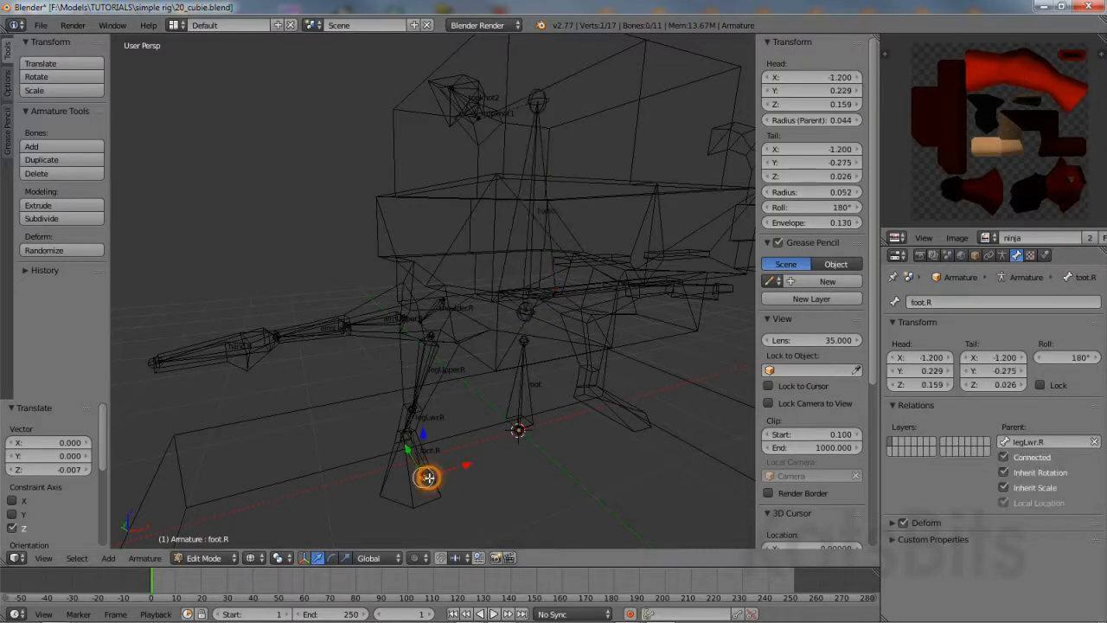
middle_click_drag(460, 427, 466, 452)
key("g")
key("x")
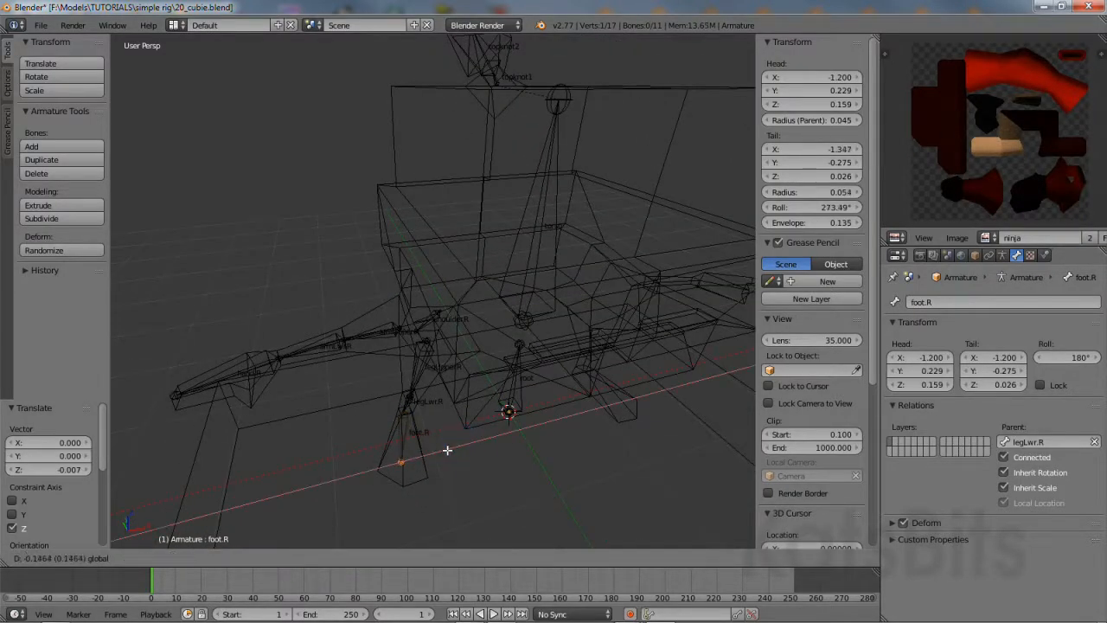
left_click(446, 449)
Move the tip of the hand.R bone along the Y axis to about Y -0.179.
middle_click_drag(273, 414, 410, 470)
right_click(415, 527)
key("g")
key("y")
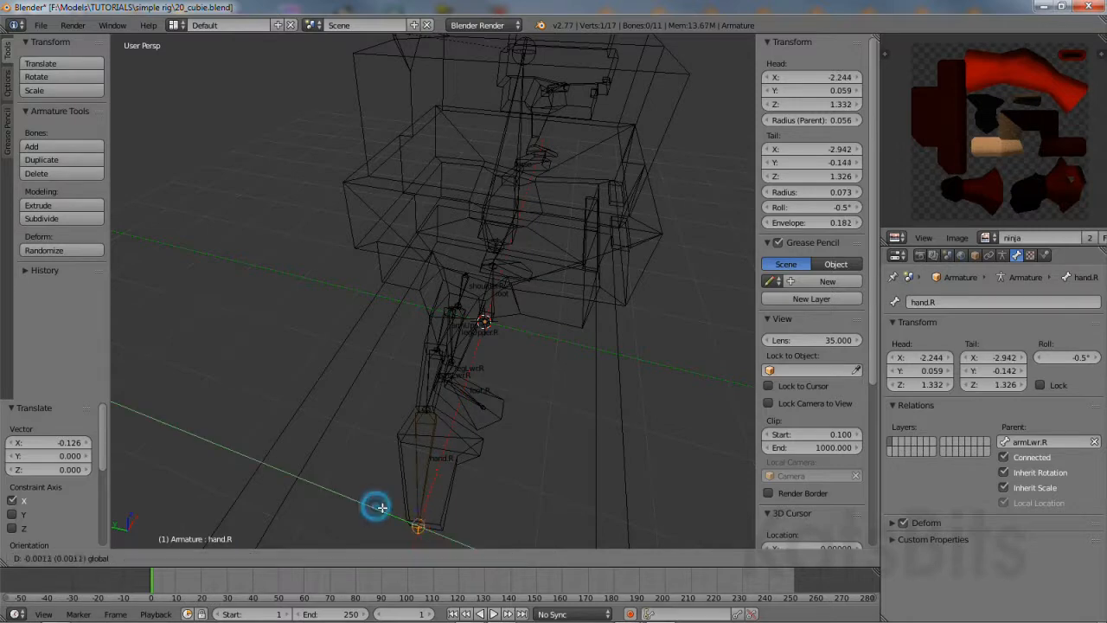
left_click(383, 506)
Place the 3D cursor near the character's feet and reset its location to X 0, Y 0, Z 0.
middle_click_drag(577, 415, 378, 259)
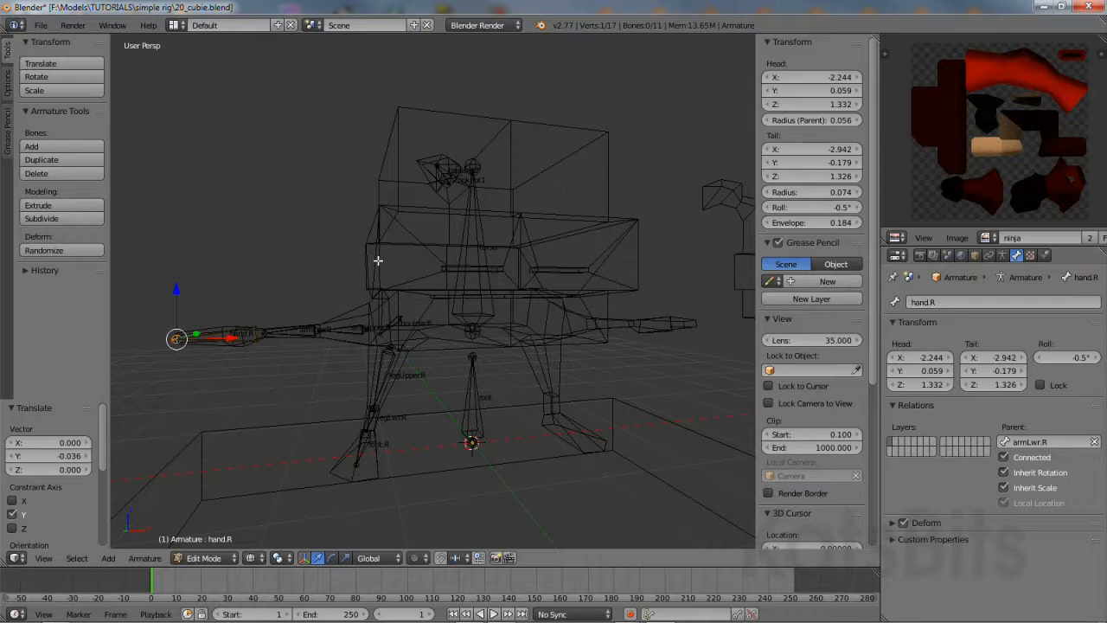
left_click_drag(872, 240, 873, 383)
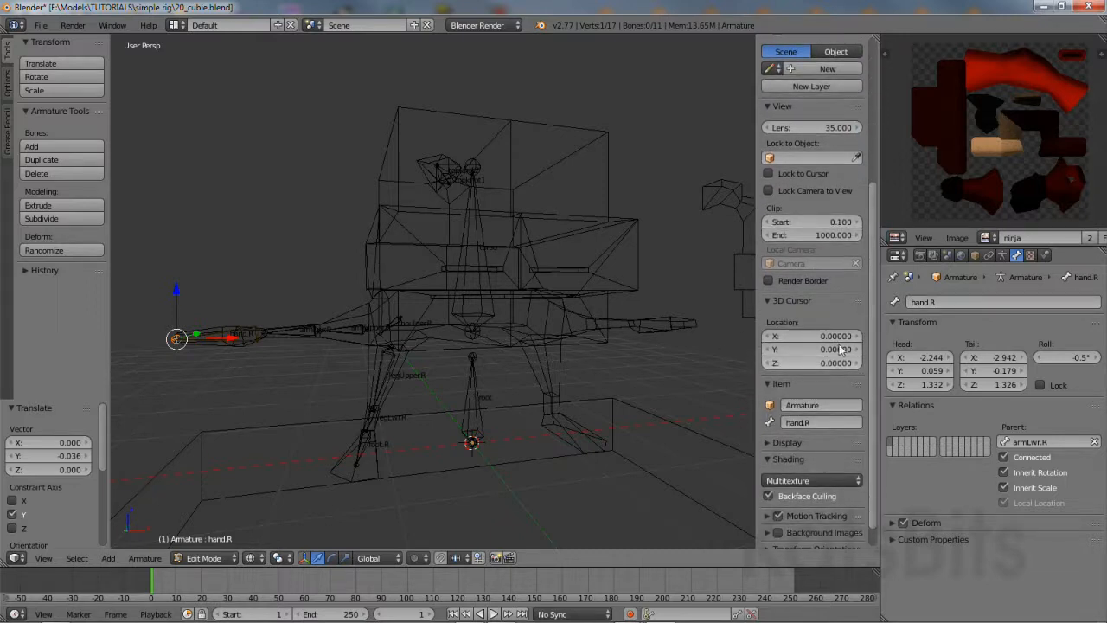
left_click(529, 430)
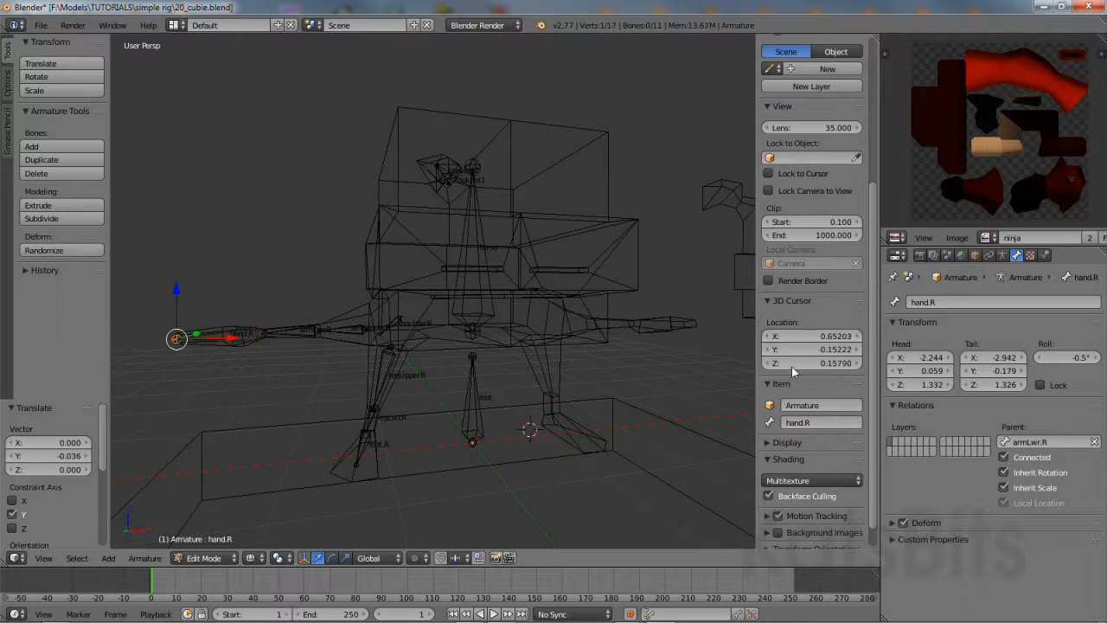
left_click(832, 336)
type("0")
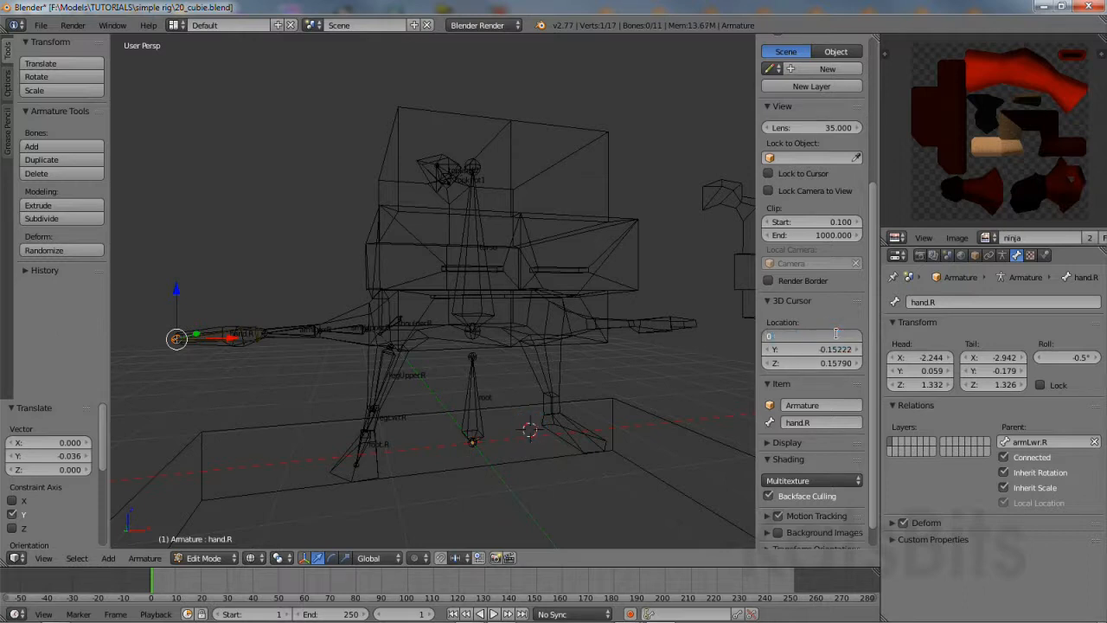
key("Return")
left_click(820, 348)
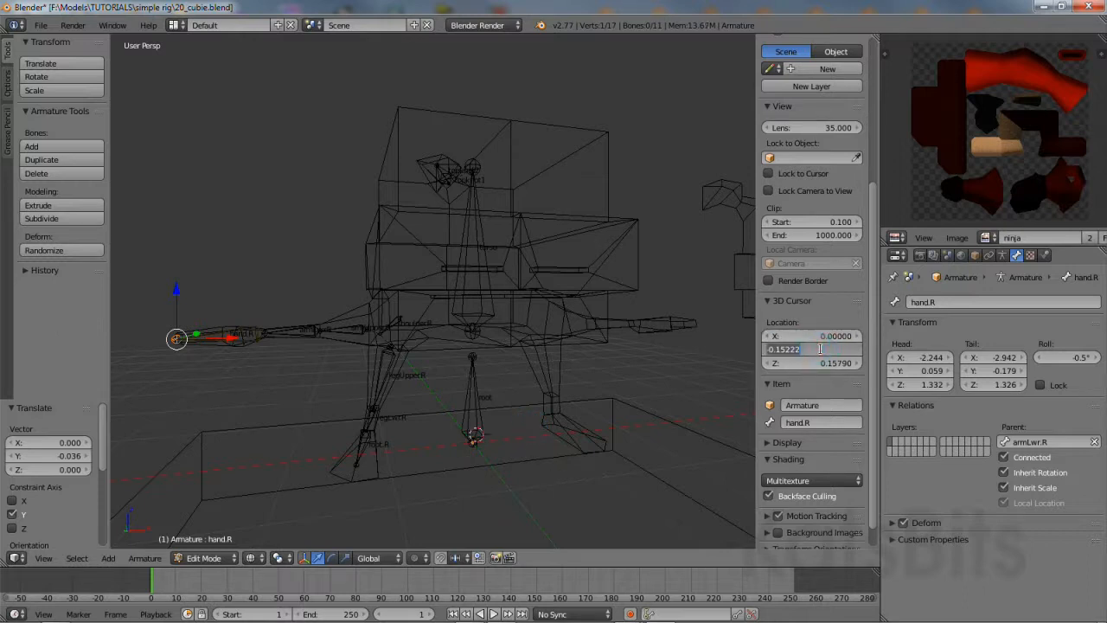
type("0")
key("Return")
left_click(829, 364)
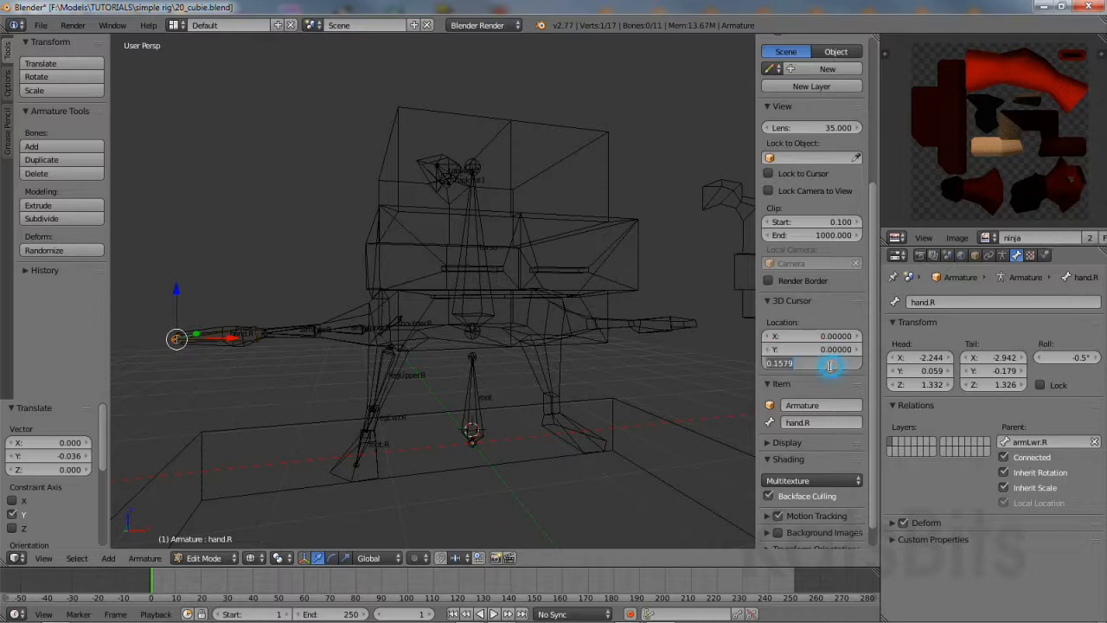
type("0")
key("Return")
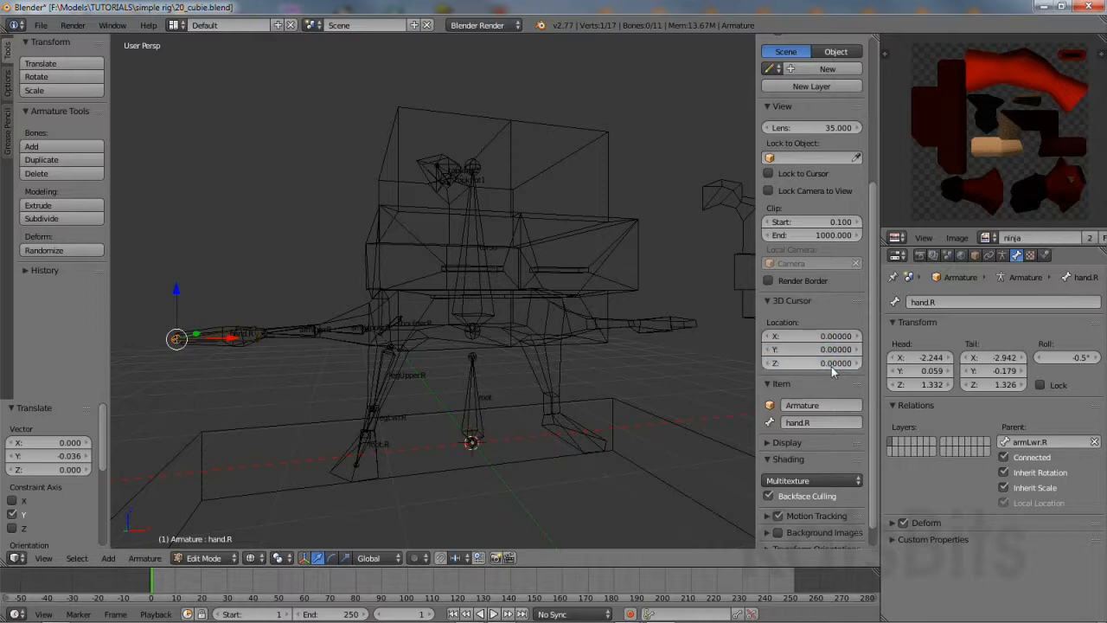
Select all seven right-side bones together: shoulder.R, legUpper.R, legLwr.R, foot.R, armUpper.R, armLwr.R and hand.R.
scroll(460, 360, "up", 4)
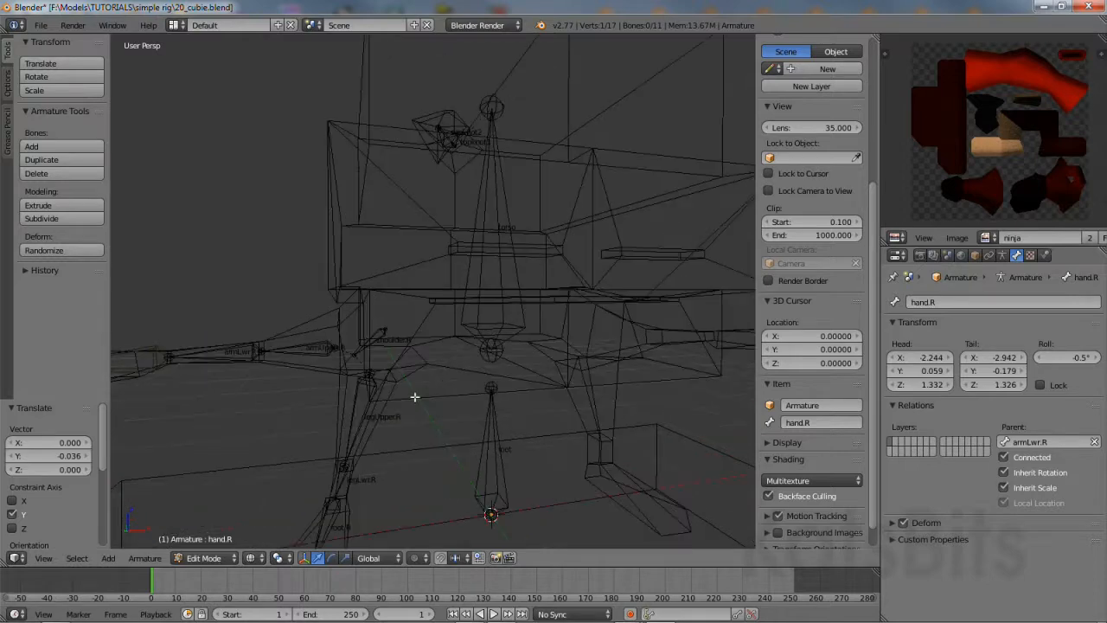
right_click(374, 338)
middle_click_drag(383, 388, 479, 324, "shift")
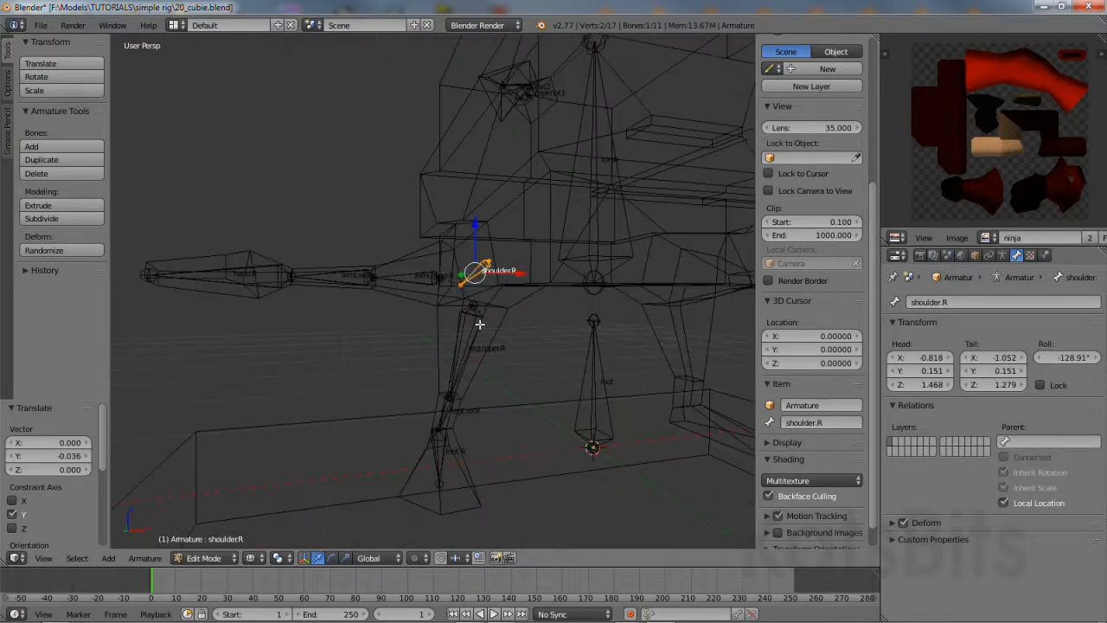
right_click(460, 339, "shift")
right_click(447, 413, "shift")
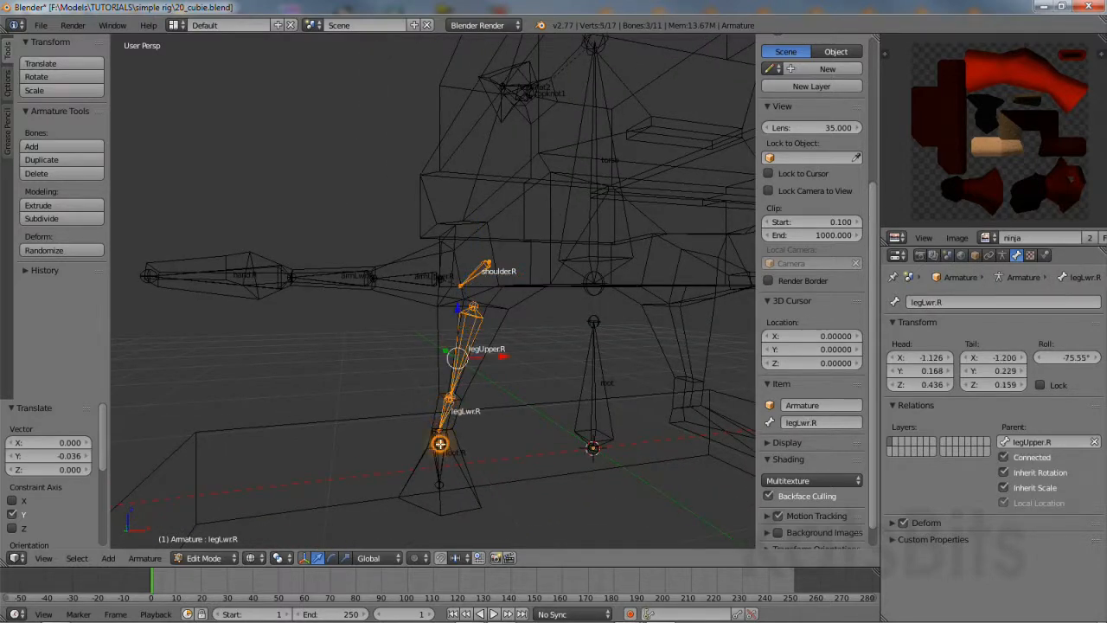
right_click(440, 454, "shift")
right_click(415, 280, "shift")
right_click(349, 274, "shift")
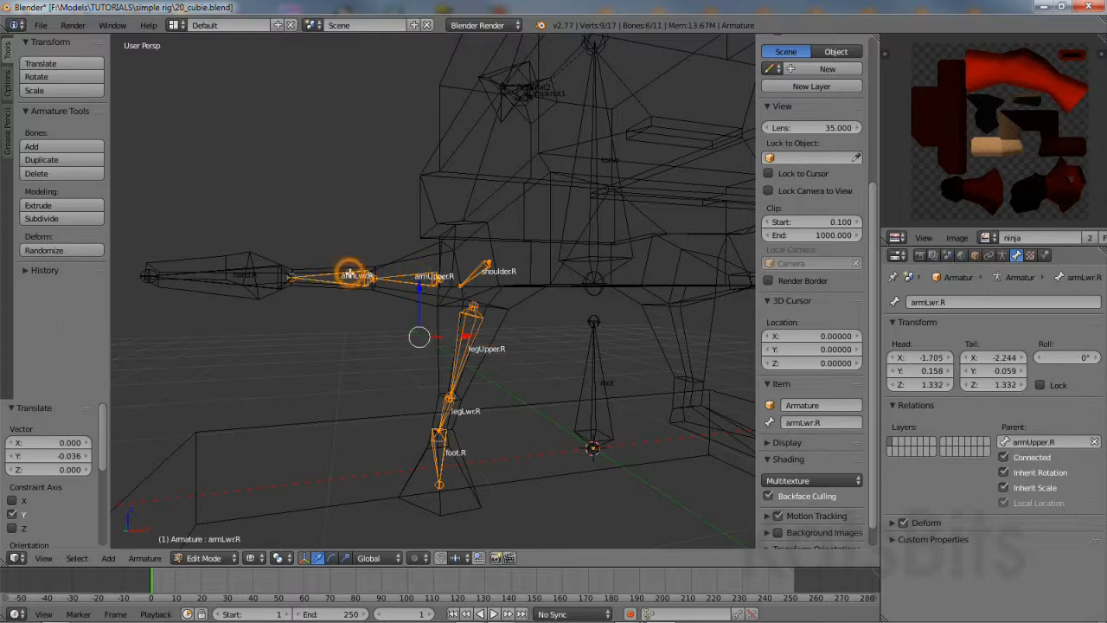
right_click(259, 268, "shift")
middle_click_drag(364, 282, 523, 333)
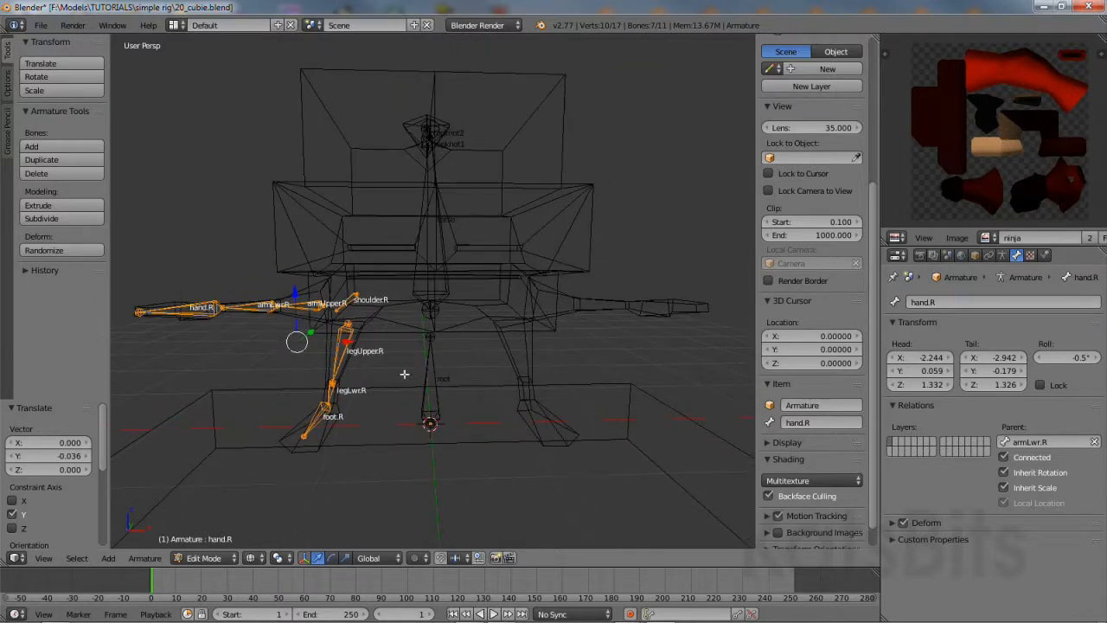
Duplicate the selected right-side arm and leg bones, leaving the copies in place over the originals.
left_click(146, 558)
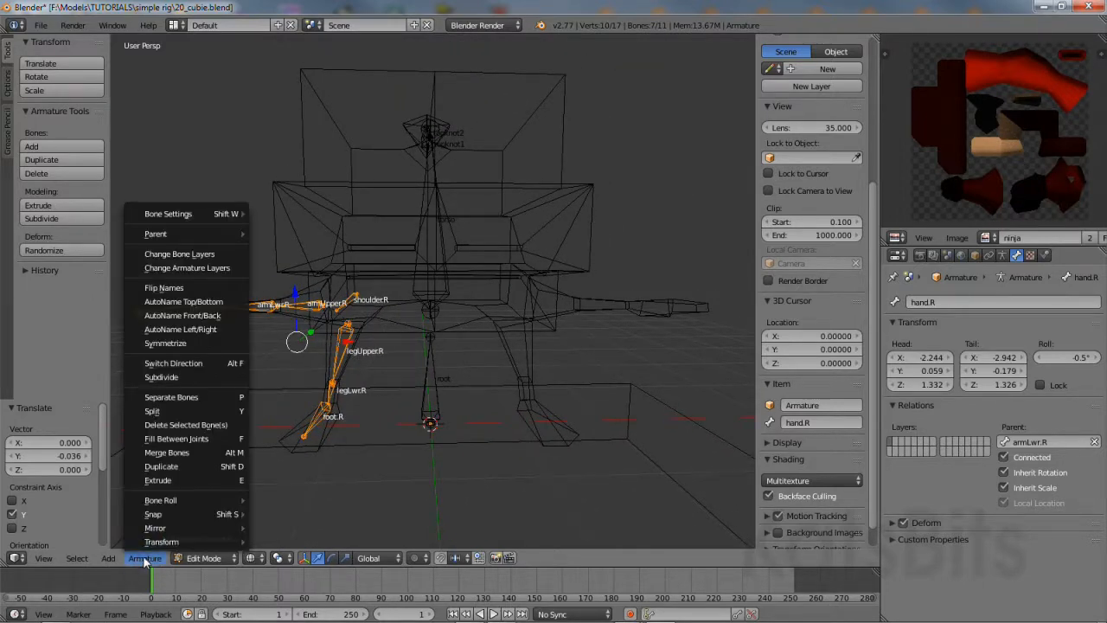
left_click(158, 468)
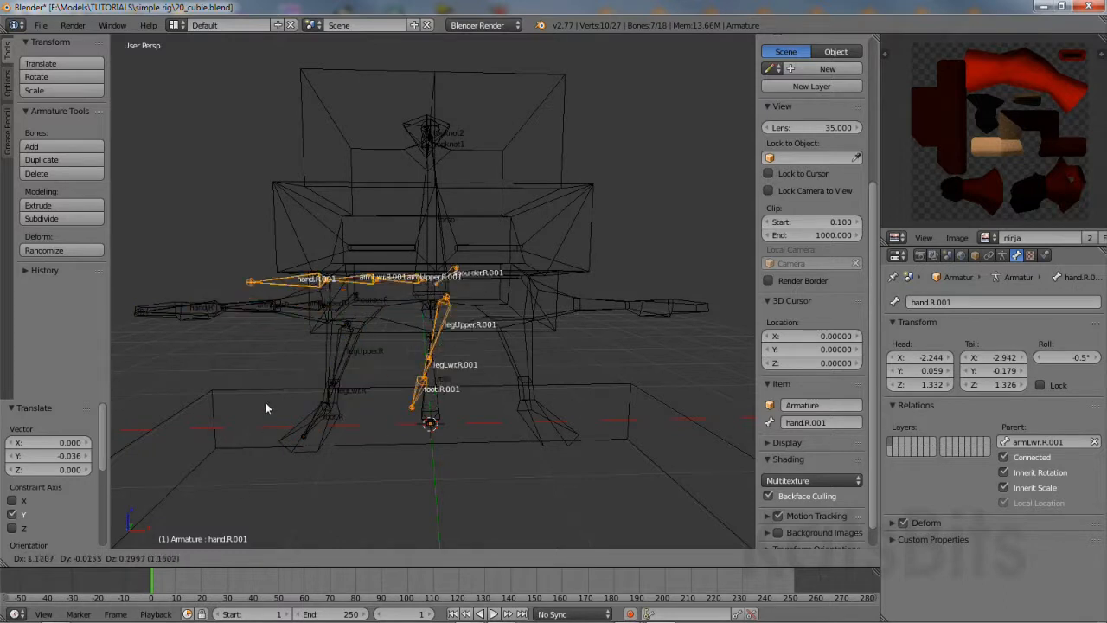
right_click(250, 377)
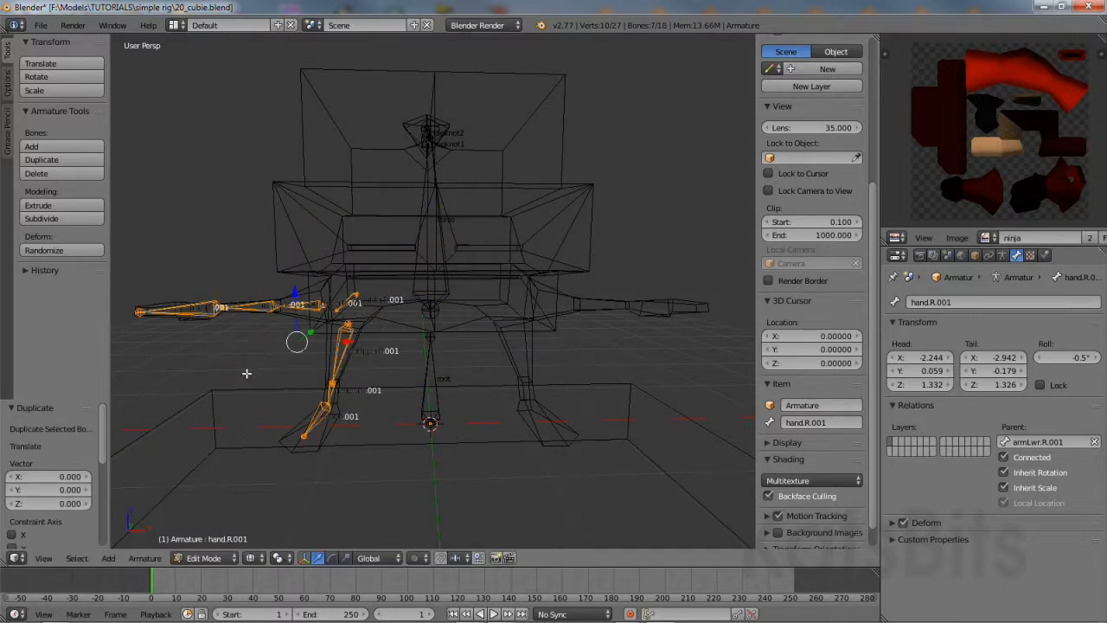
Set the pivot point to the 3D Cursor and mirror the duplicated limb bones across the global X axis.
left_click(284, 558)
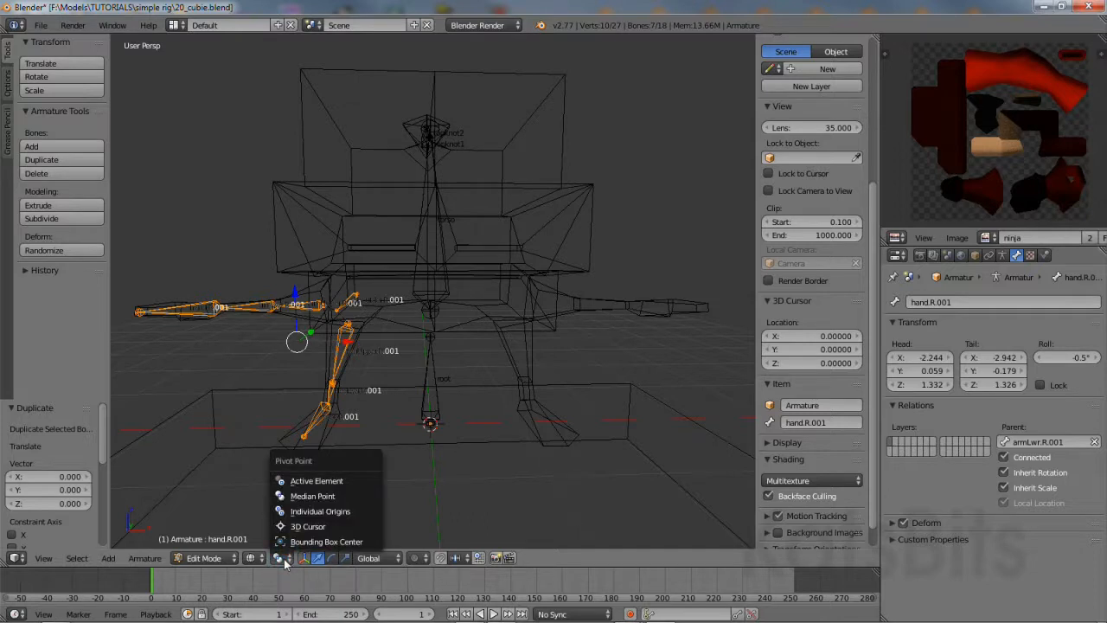
left_click(303, 526)
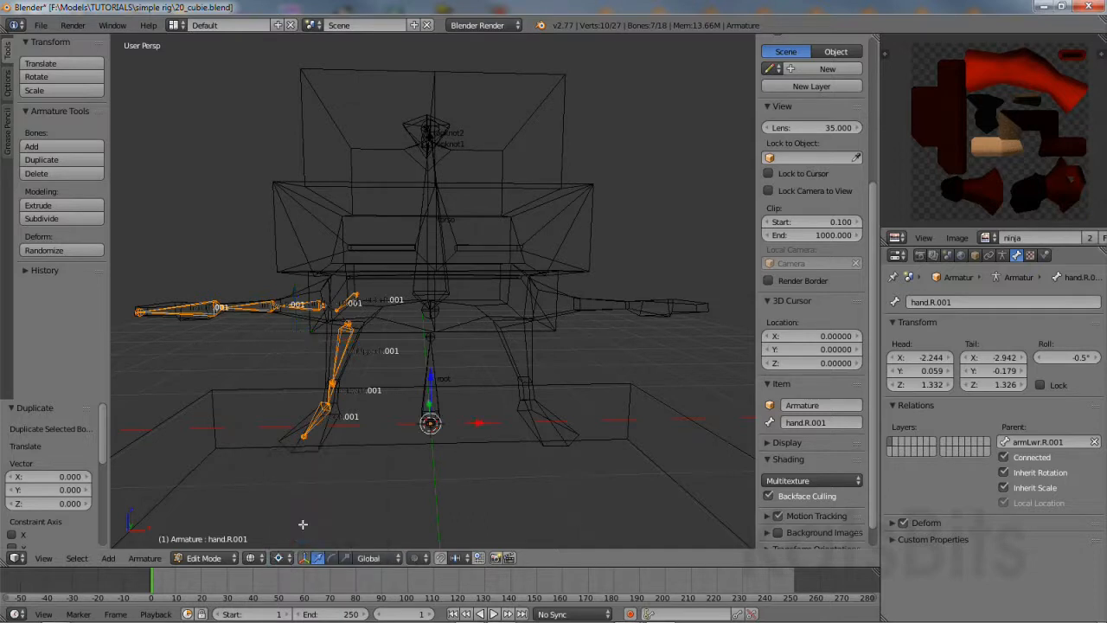
left_click(144, 557)
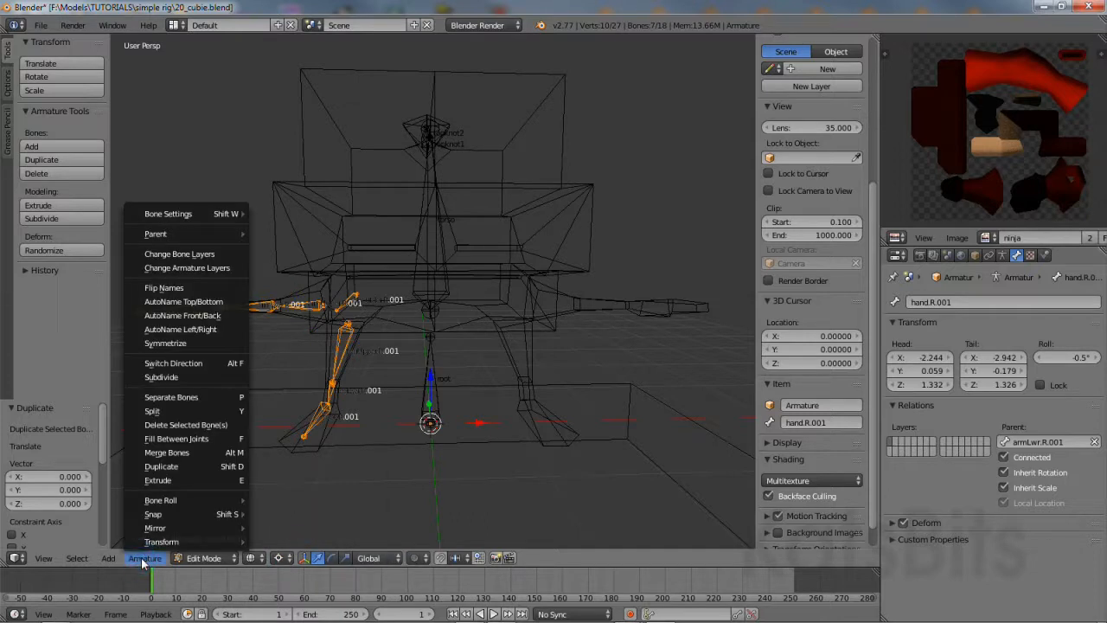
mouse_move(161, 529)
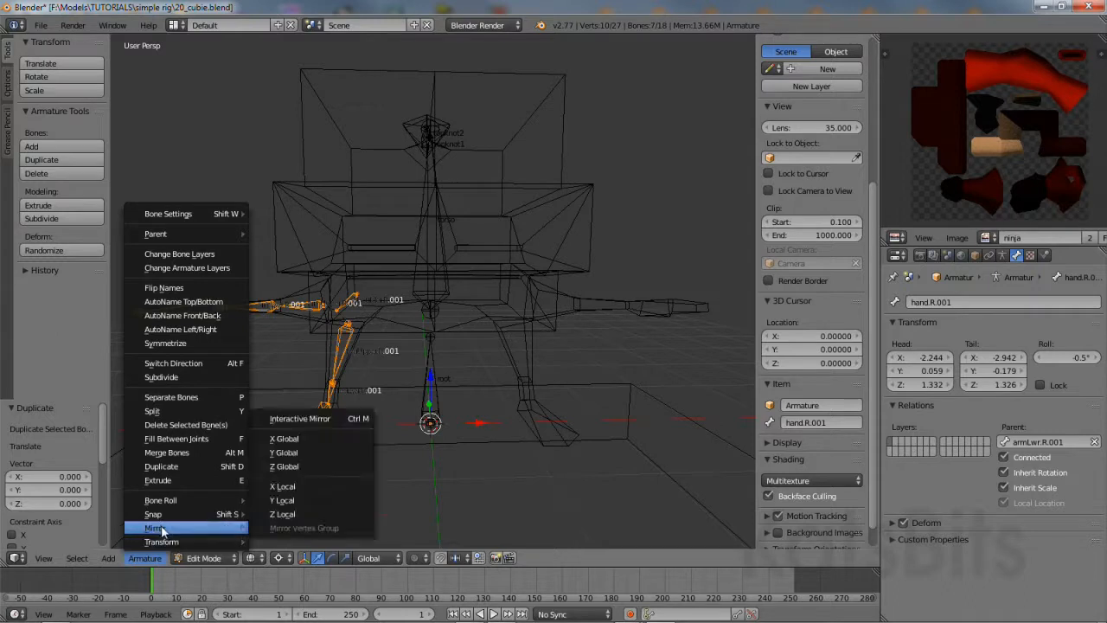
left_click(284, 439)
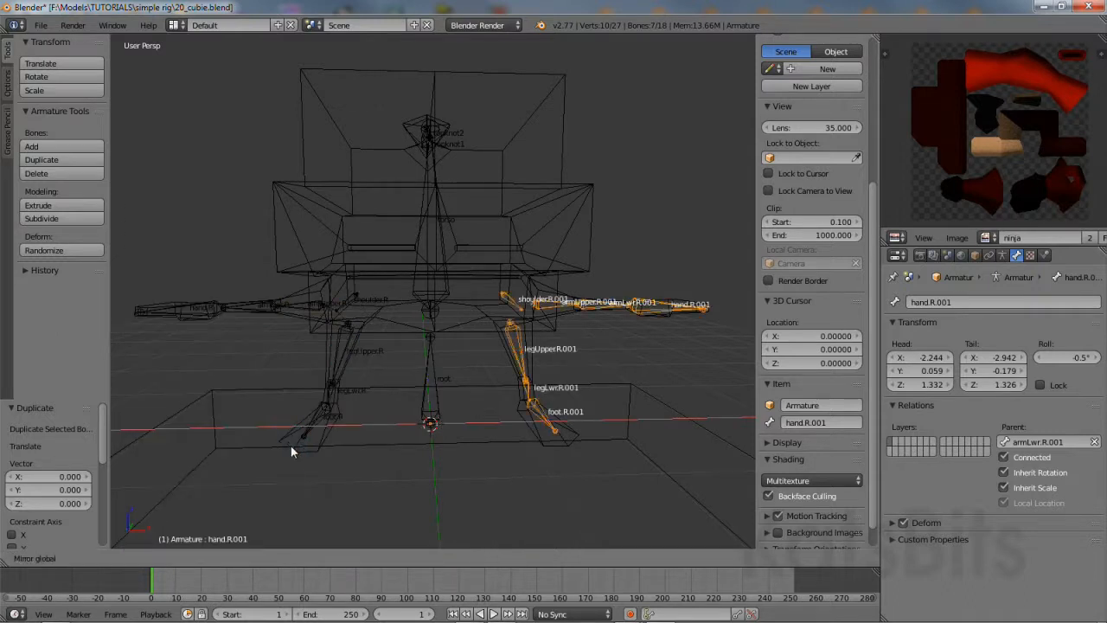
left_click(381, 401)
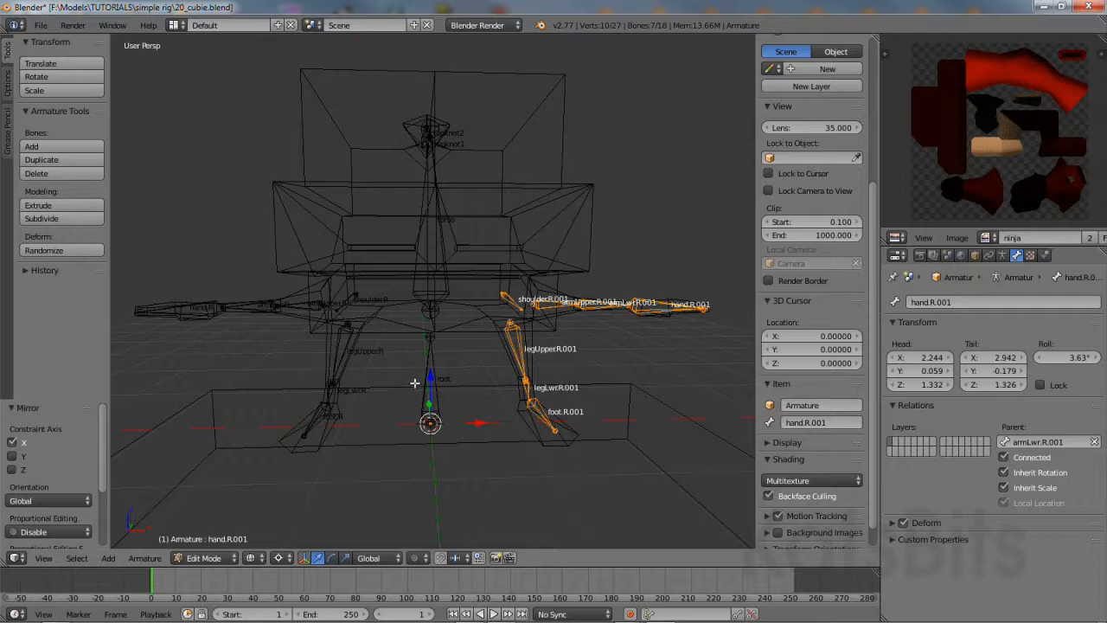
Save the scene as a new file named 21_cubie.blend in the simple rig folder.
left_click(41, 25)
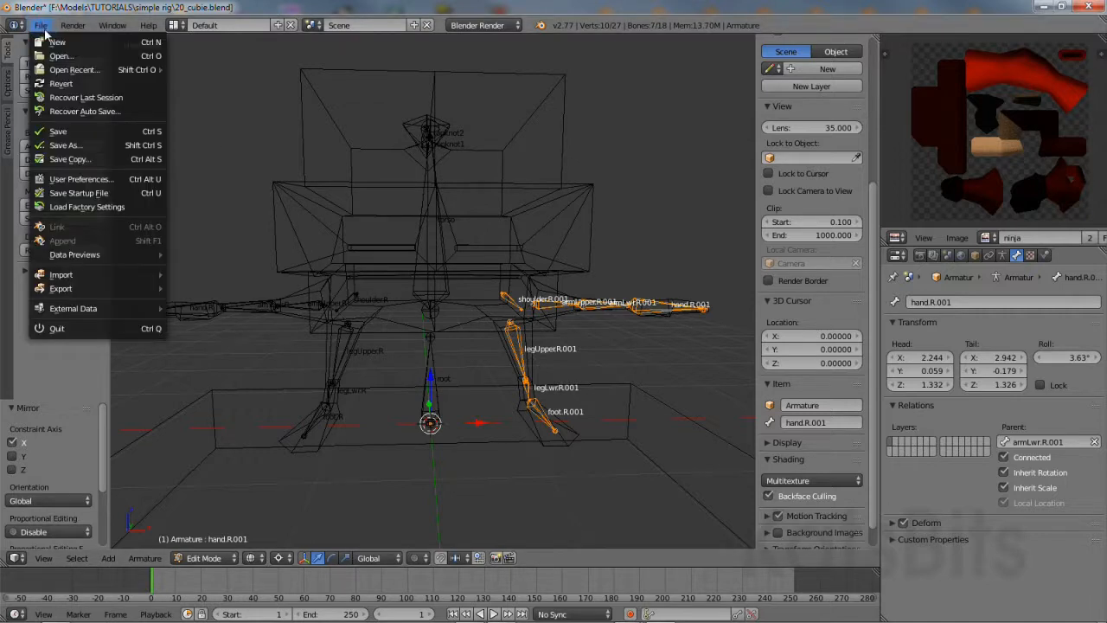
left_click(66, 144)
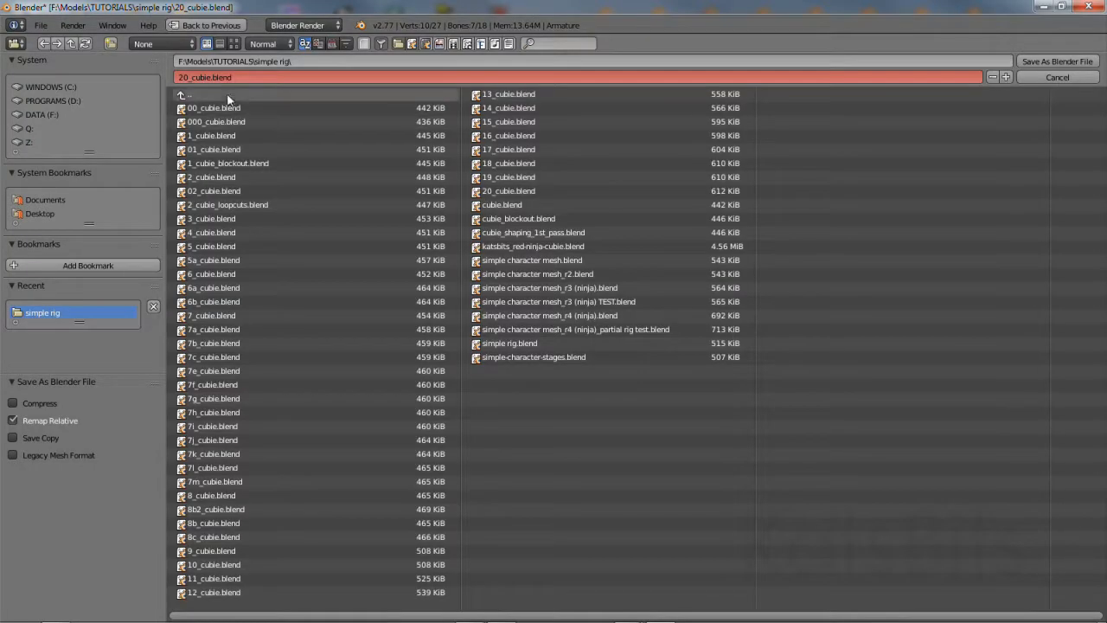
left_click_drag(178, 77, 189, 77)
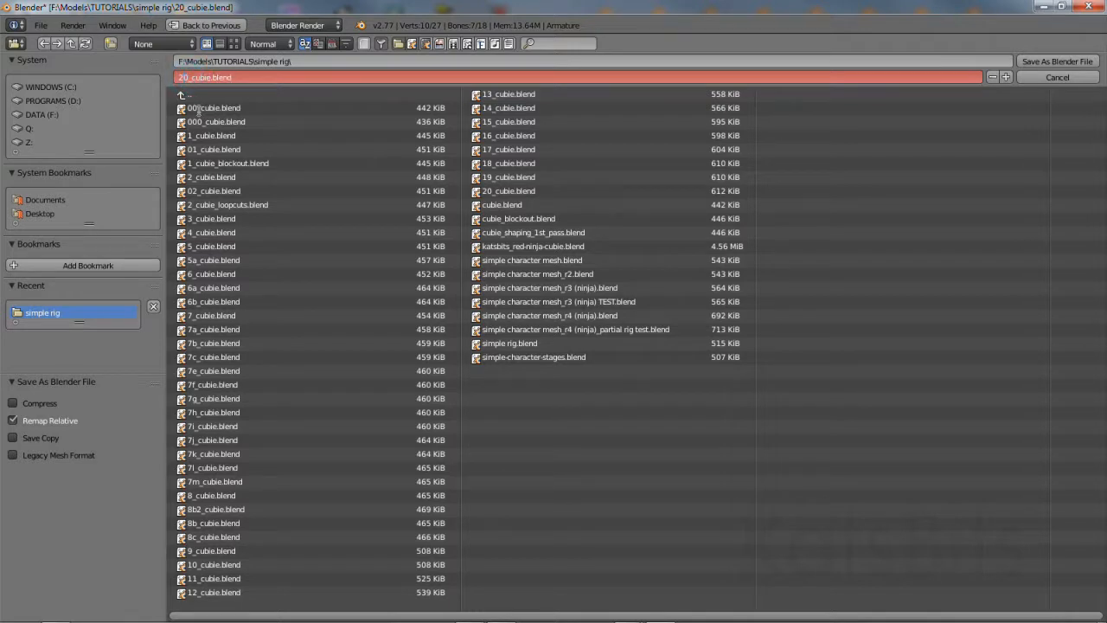
type("21")
key("Return")
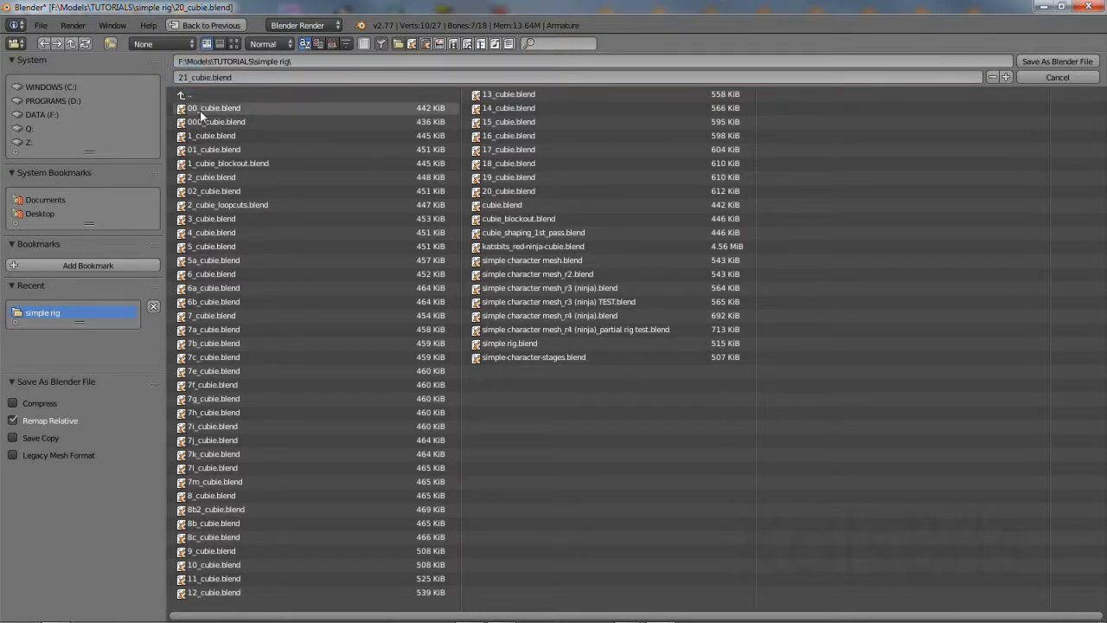
left_click(1045, 60)
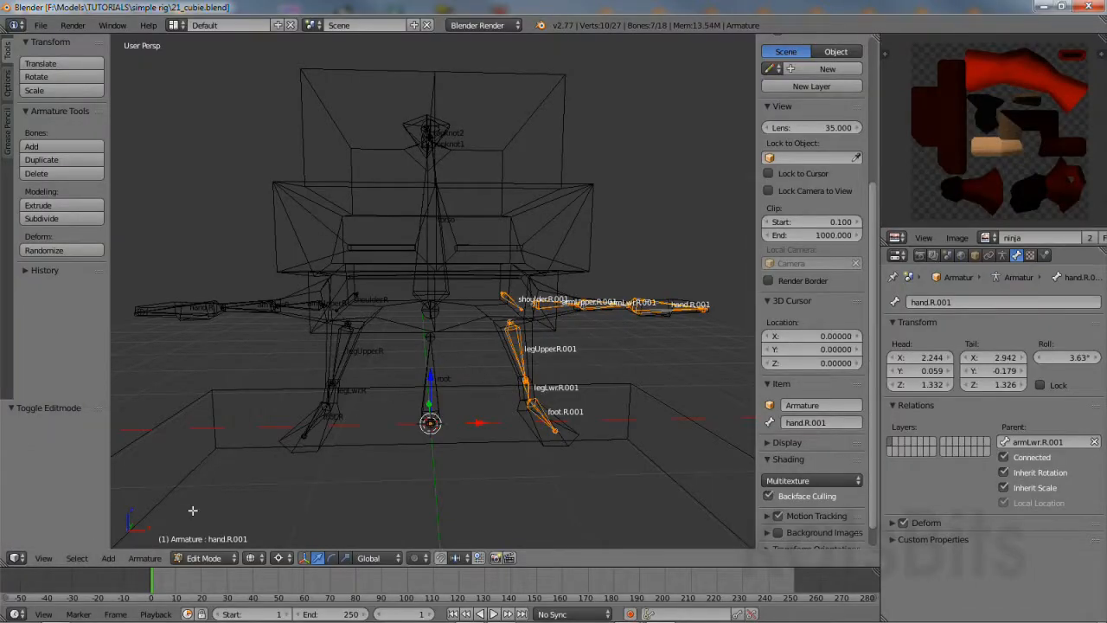
Flip the names of the mirrored limb bones so they carry the .L suffix.
left_click(141, 560)
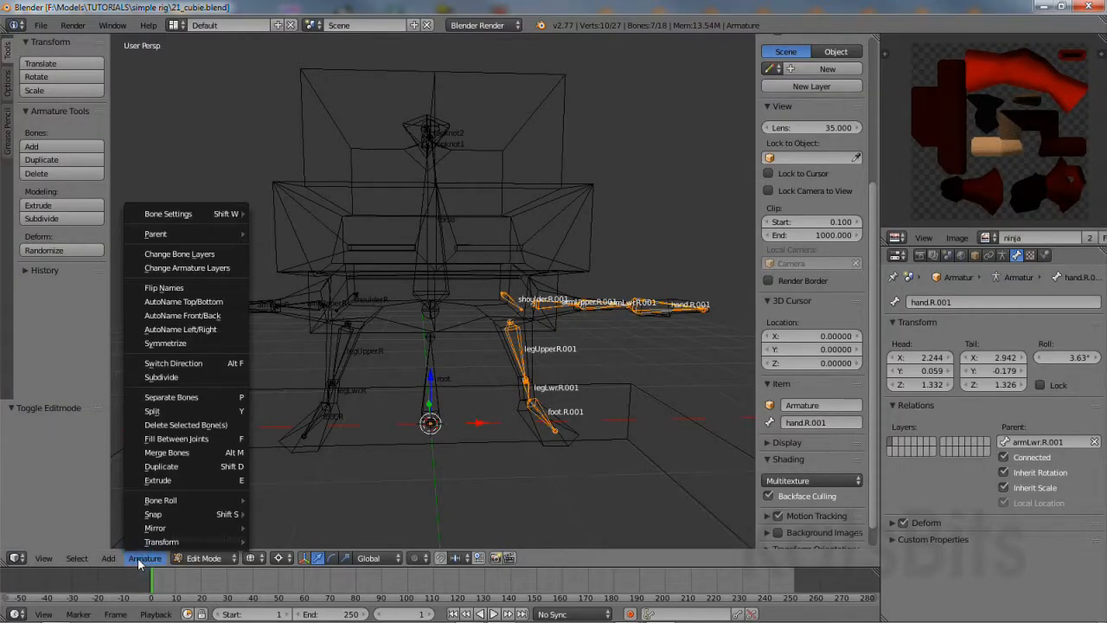
left_click(188, 287)
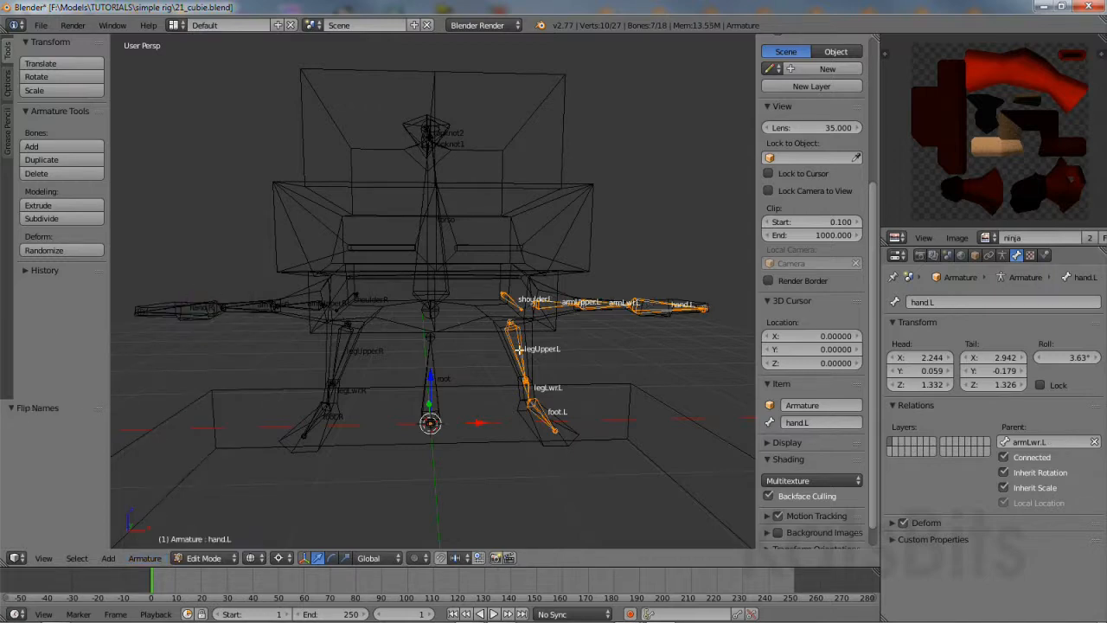
scroll(520, 350, "up", 3)
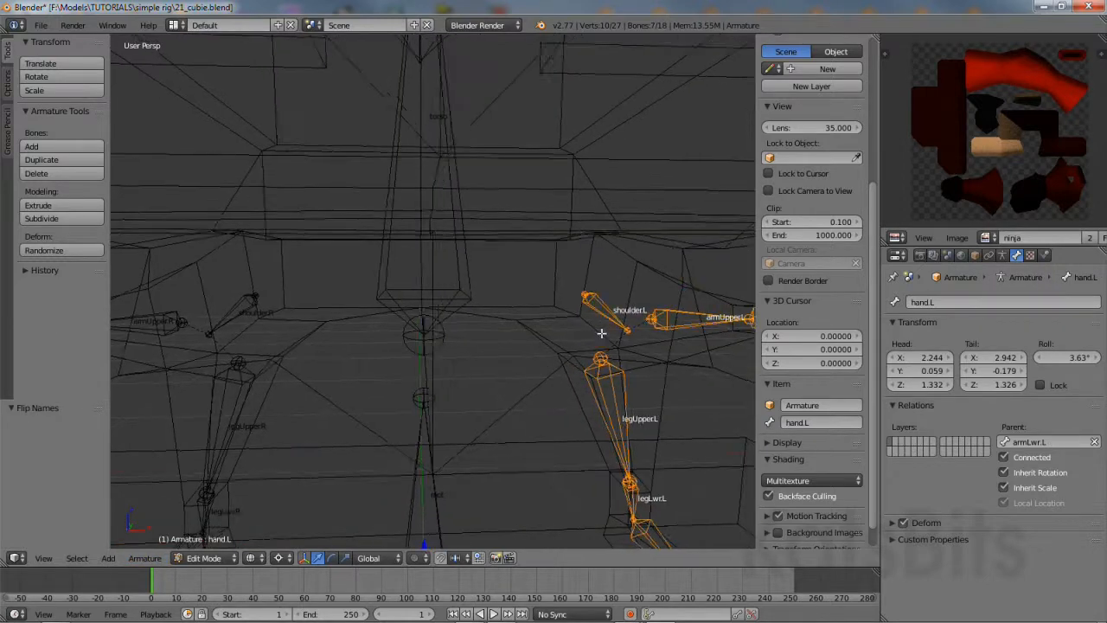
middle_click_drag(524, 351, 413, 302)
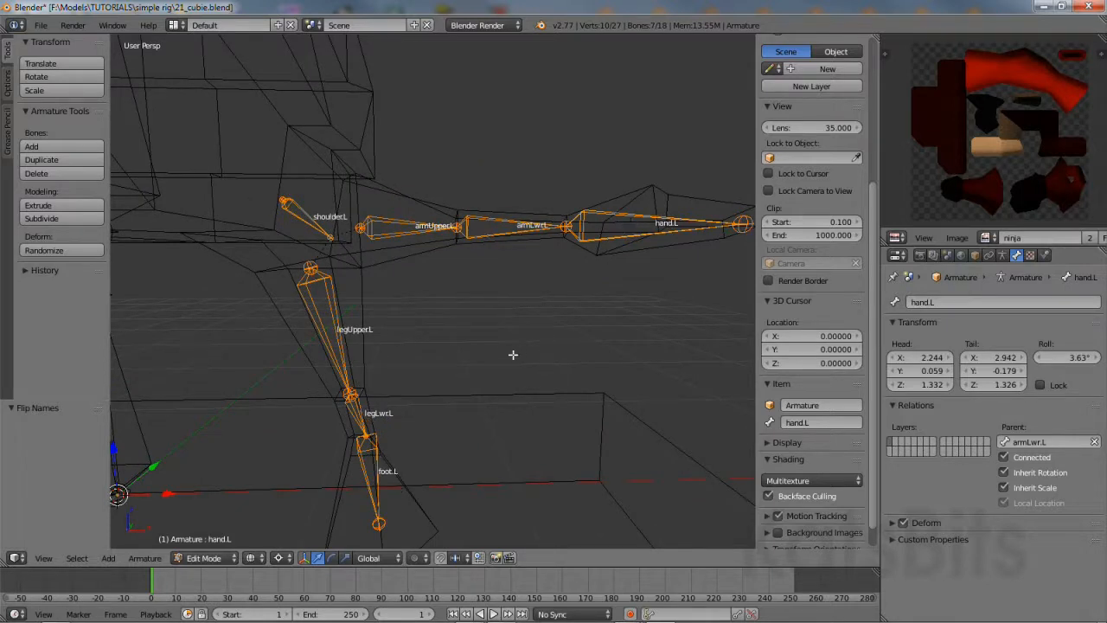
scroll(511, 355, "down", 4)
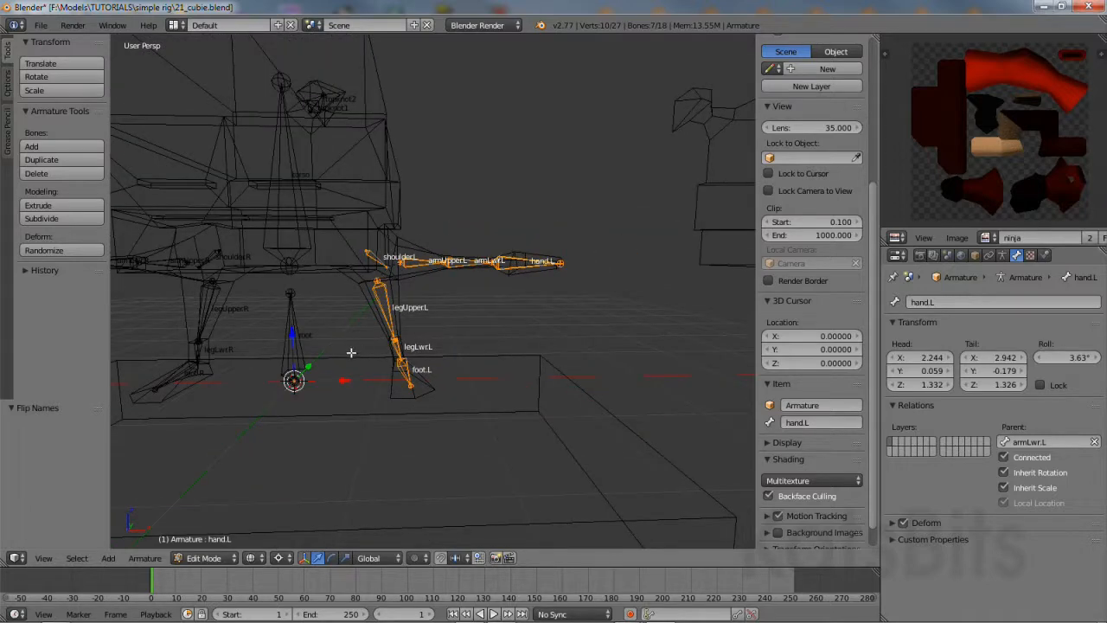
Add shoulder.R, legUpper.R, legLwr.R and foot.R to the selection alongside the left-side bones.
middle_click_drag(354, 354, 434, 390)
right_click(346, 318, "shift")
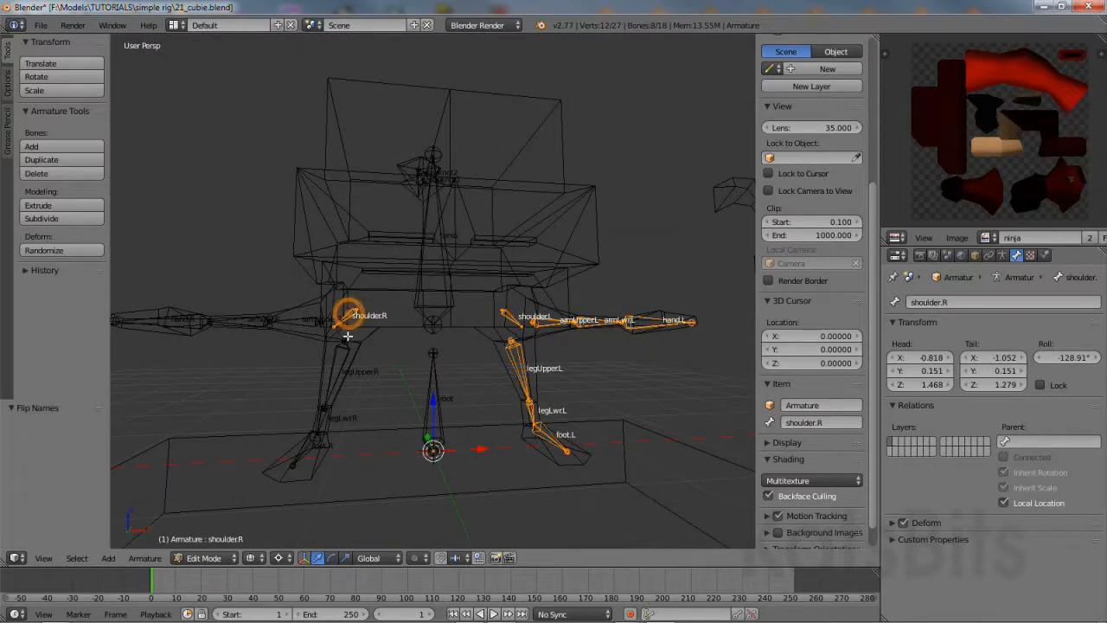
right_click(341, 364, "shift")
right_click(320, 421, "shift")
right_click(317, 433, "shift")
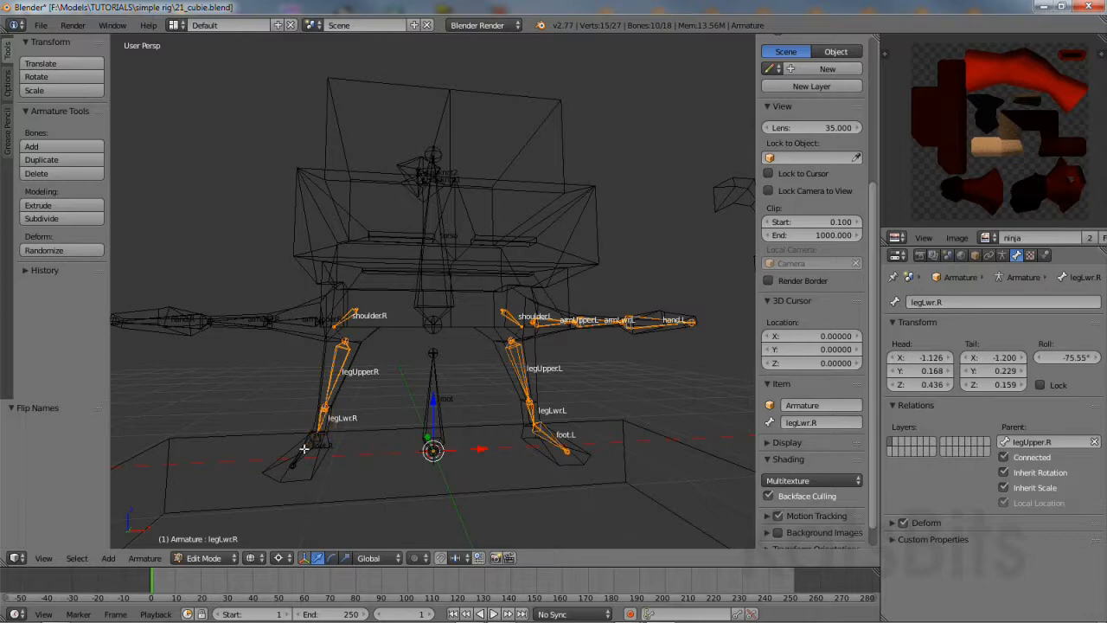
right_click(313, 448, "shift")
scroll(369, 452, "up", 3)
middle_click_drag(381, 473, 374, 393, "shift")
scroll(373, 392, "up", 1)
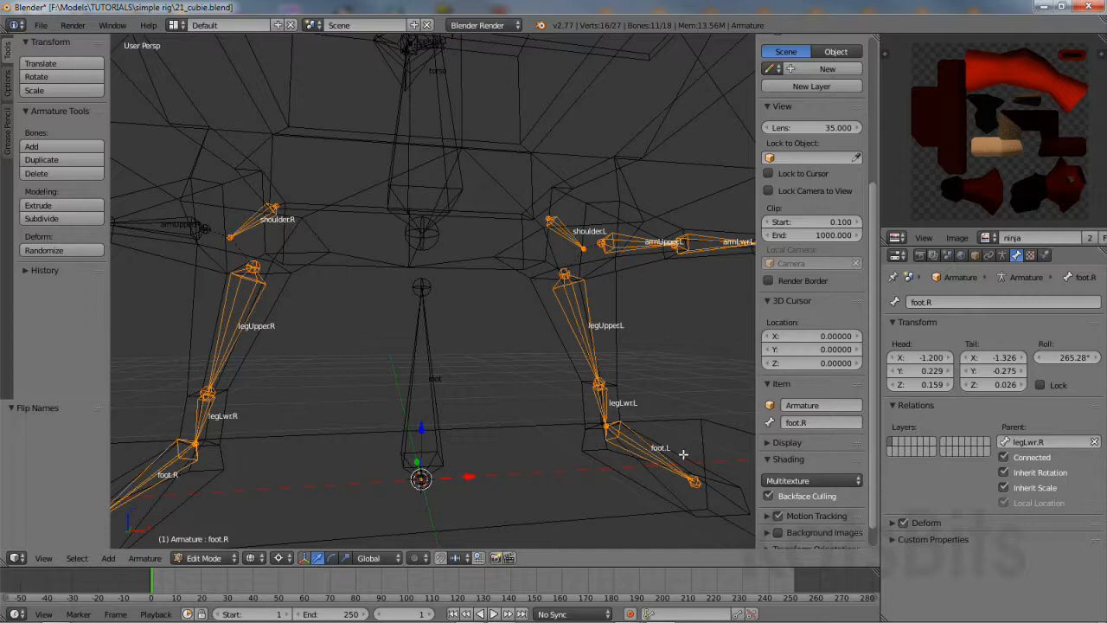
scroll(559, 337, "down", 4)
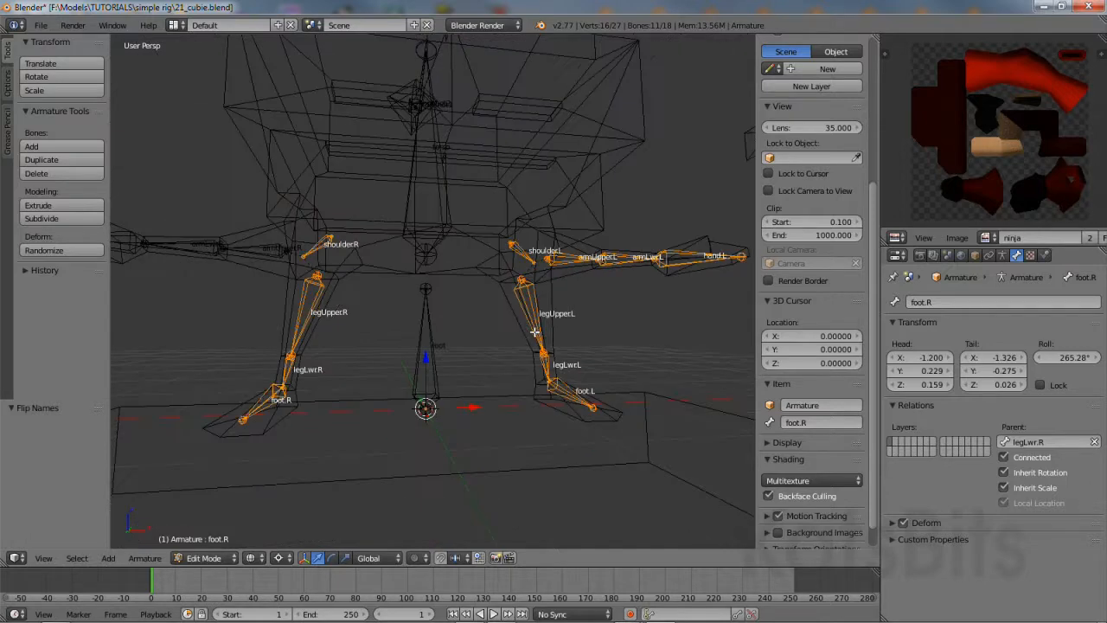
middle_click_drag(458, 305, 458, 374, "shift")
middle_click_drag(462, 334, 463, 362)
Save the scene as a new file named 22_cubie.blend in the simple rig folder.
left_click(41, 25)
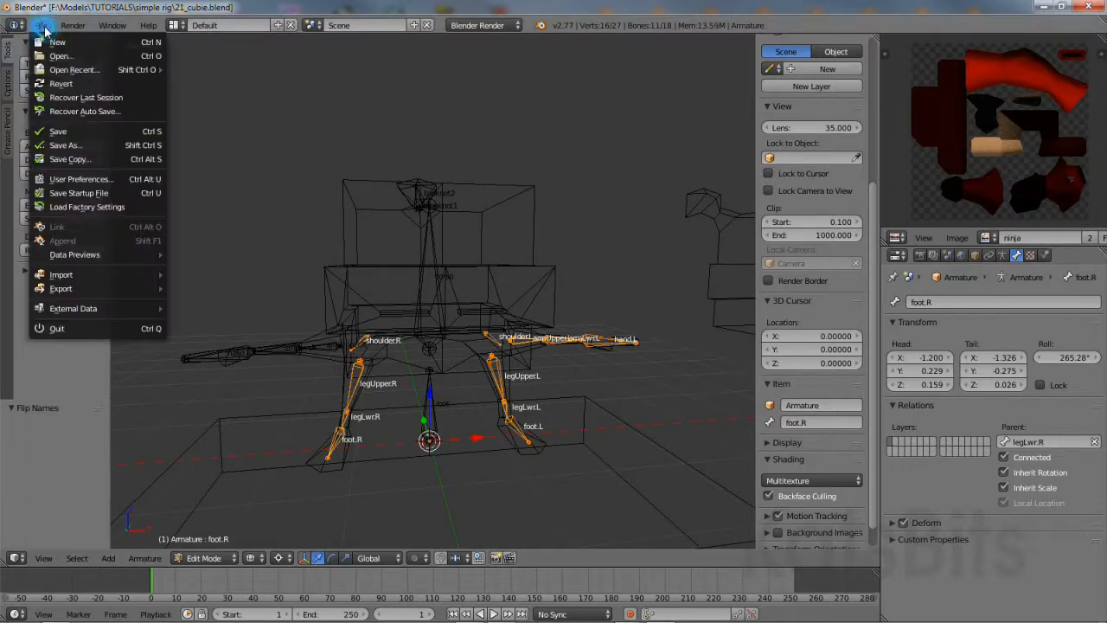
left_click(61, 144)
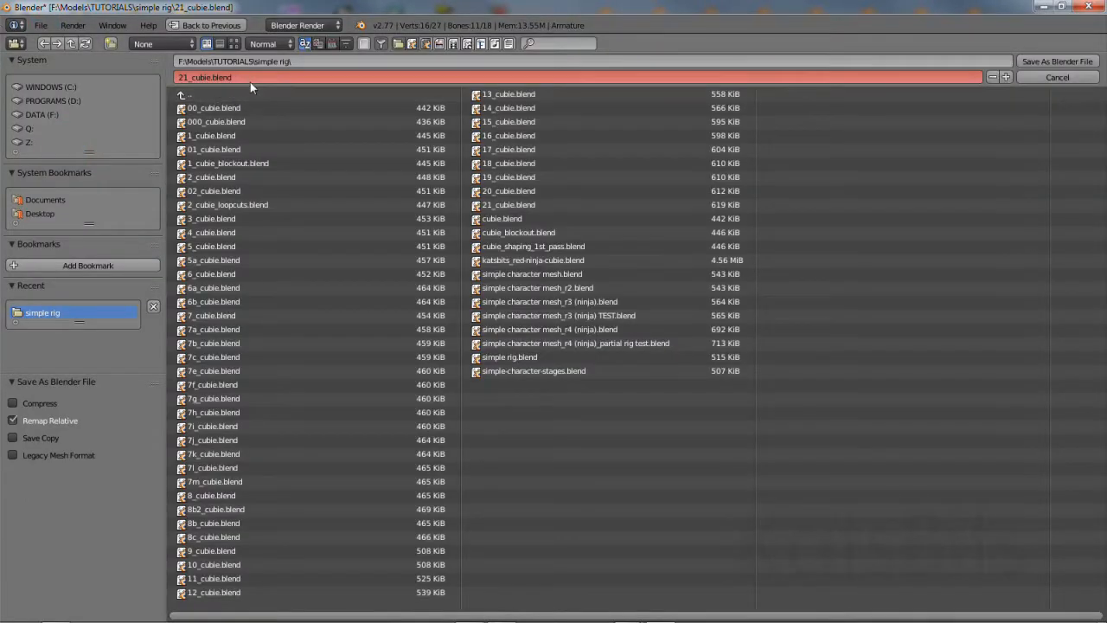
left_click(184, 77)
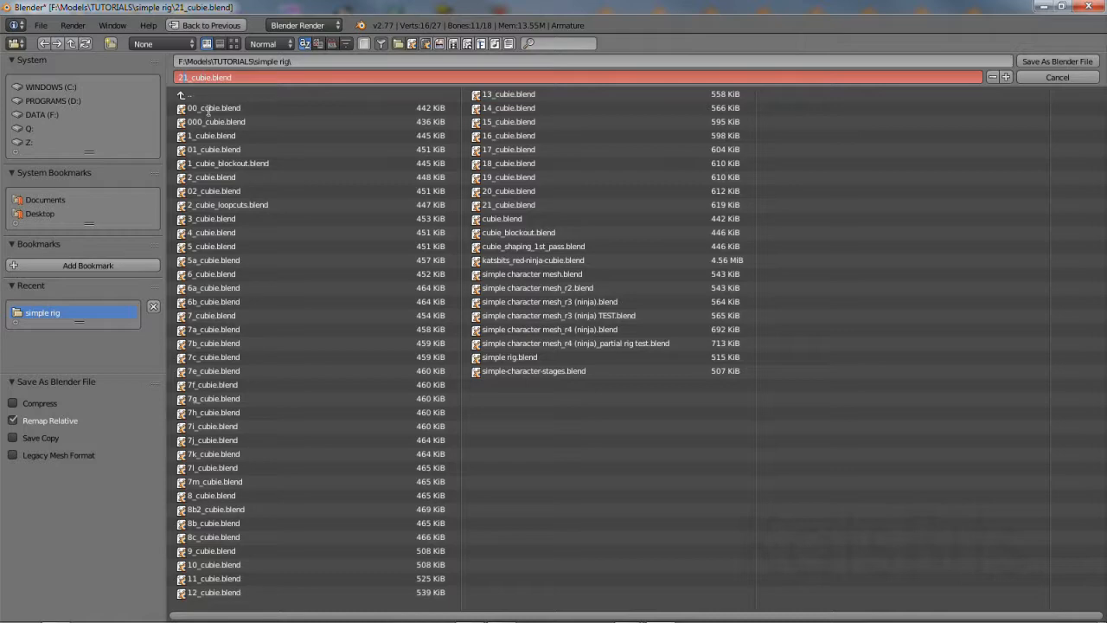
key("BackSpace")
type("2")
key("Return")
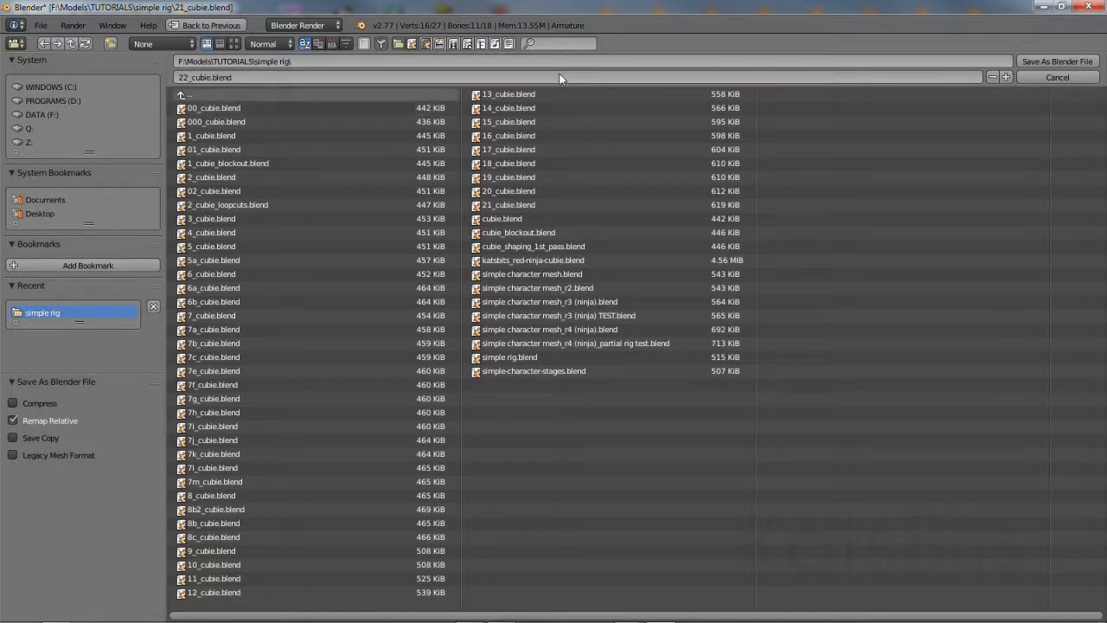
left_click(1048, 62)
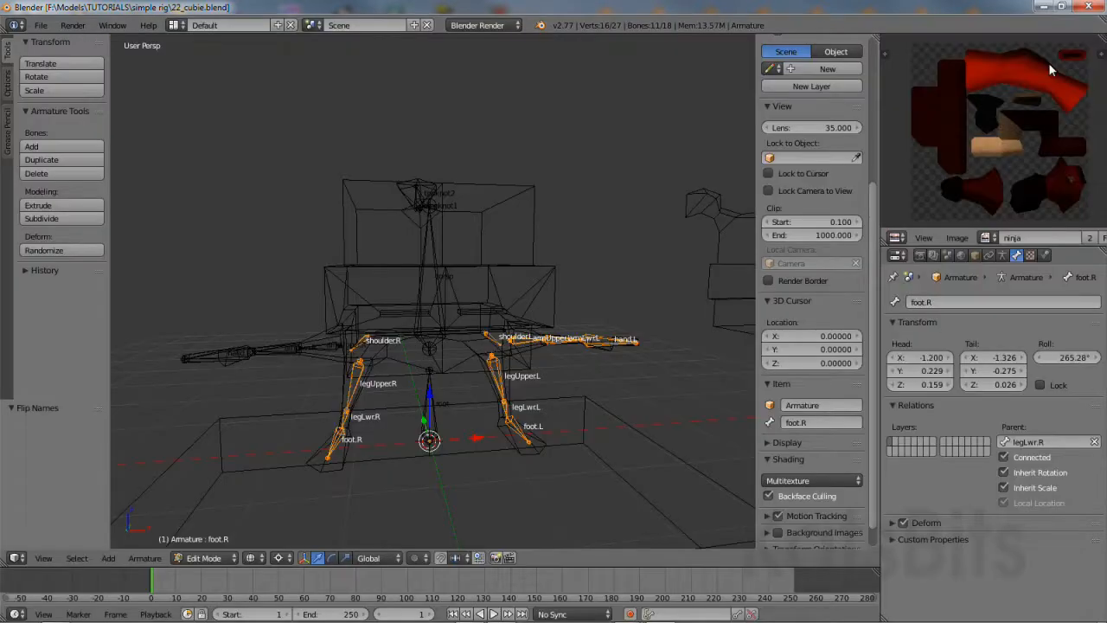
Return the armature to Object Mode and select the ninja character mesh, Cube.
left_click(203, 558)
left_click(202, 540)
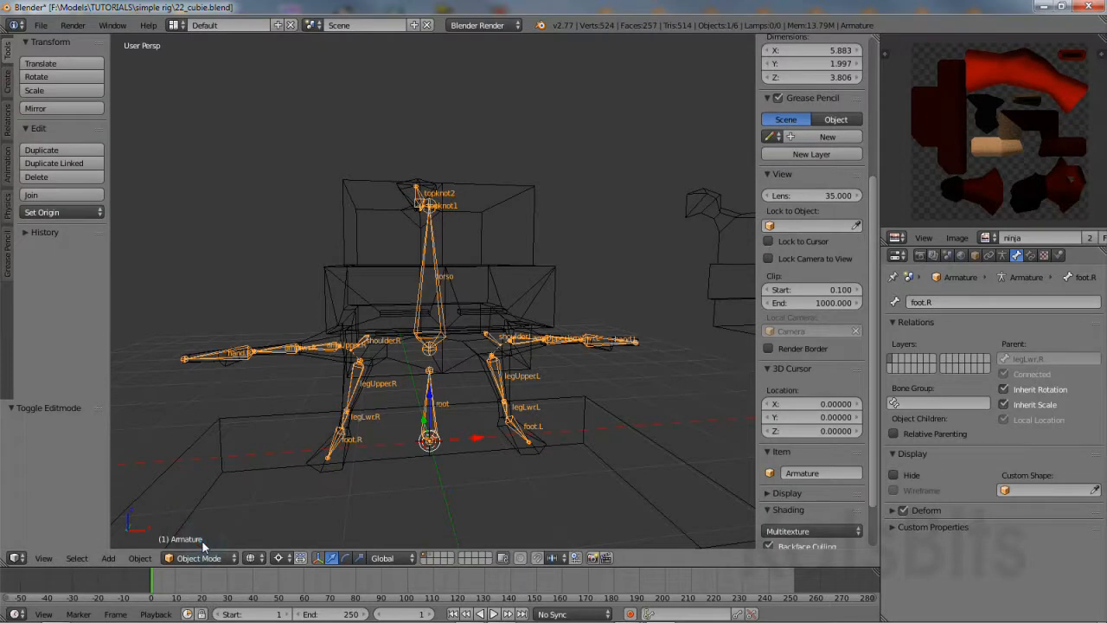
middle_click_drag(283, 423, 368, 309)
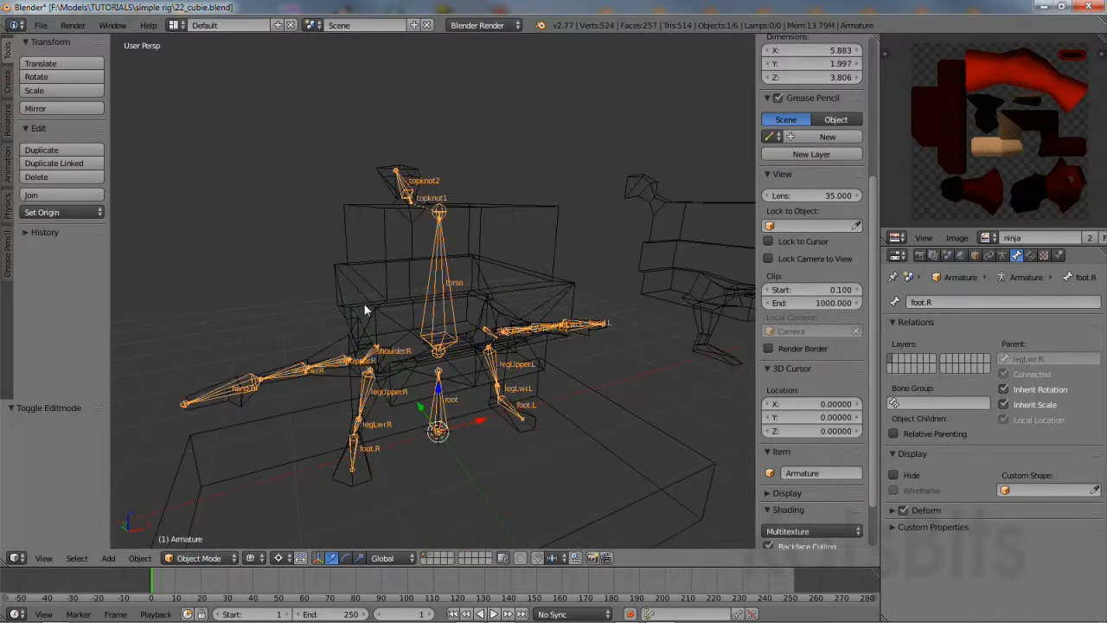
right_click(367, 310)
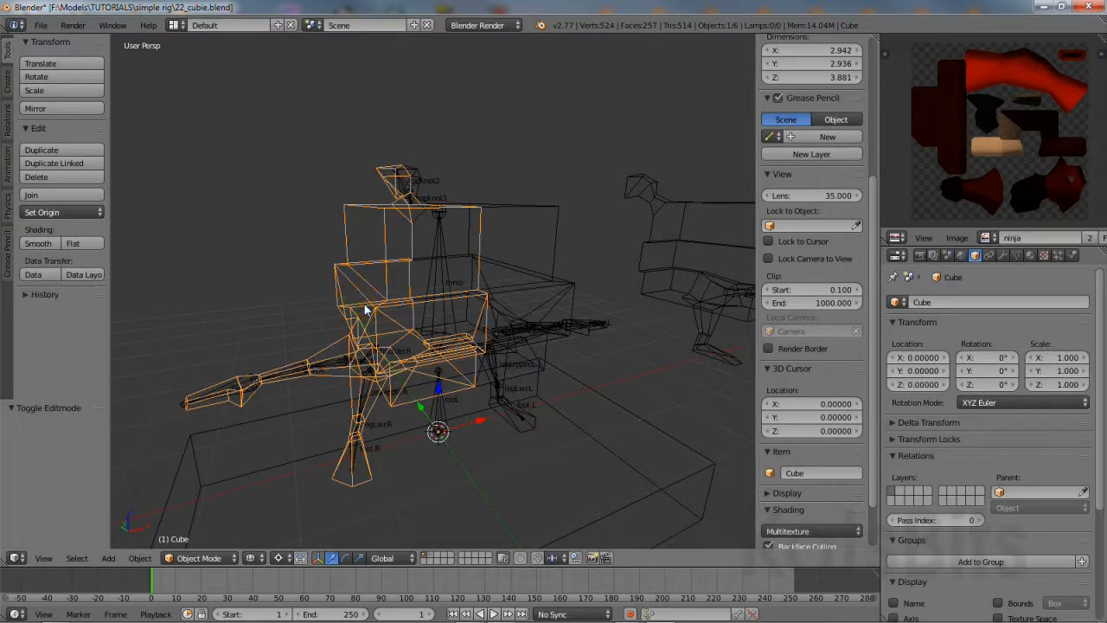
Put the ninja mesh into Edit Mode and inspect its geometry around the right arm and leg bones.
left_click(197, 558)
left_click(195, 527)
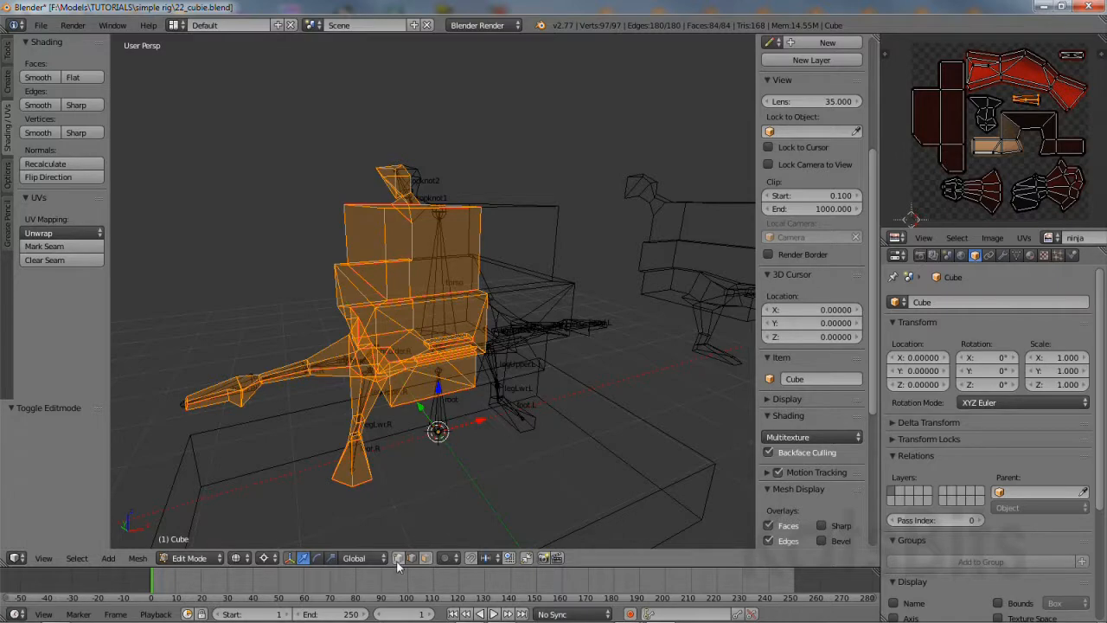
middle_click_drag(270, 358, 252, 385)
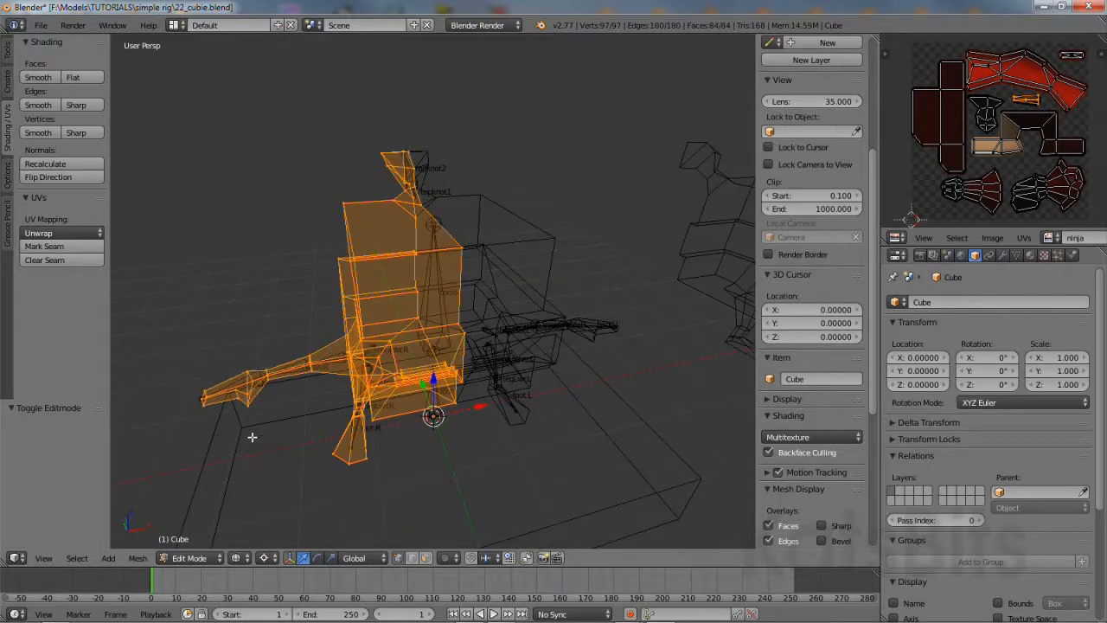
scroll(328, 390, "up", 5)
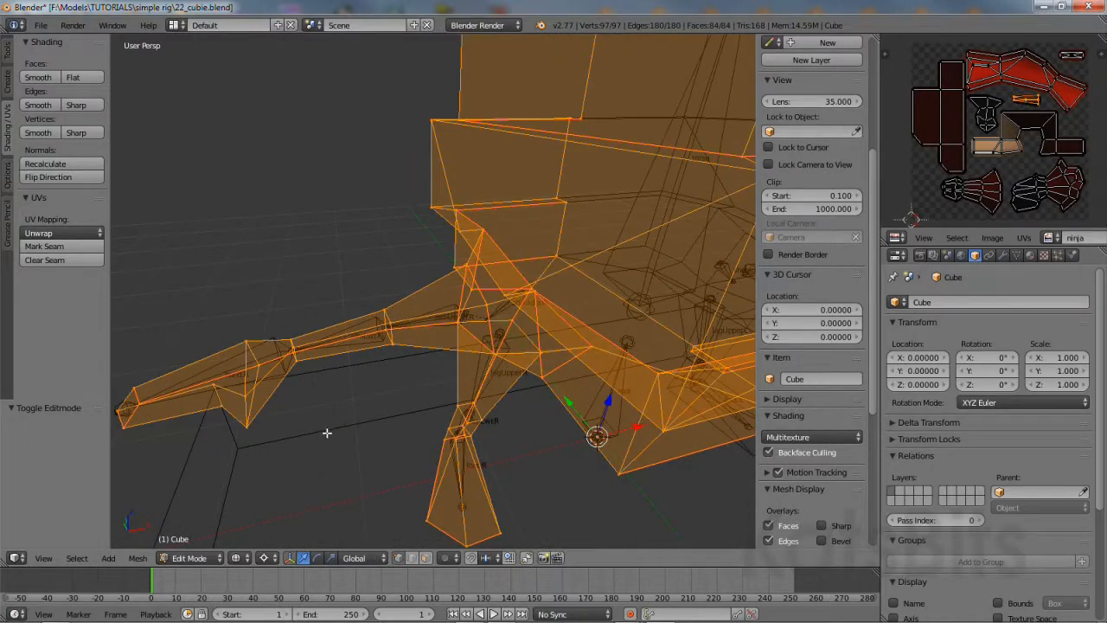
middle_click_drag(327, 432, 411, 404)
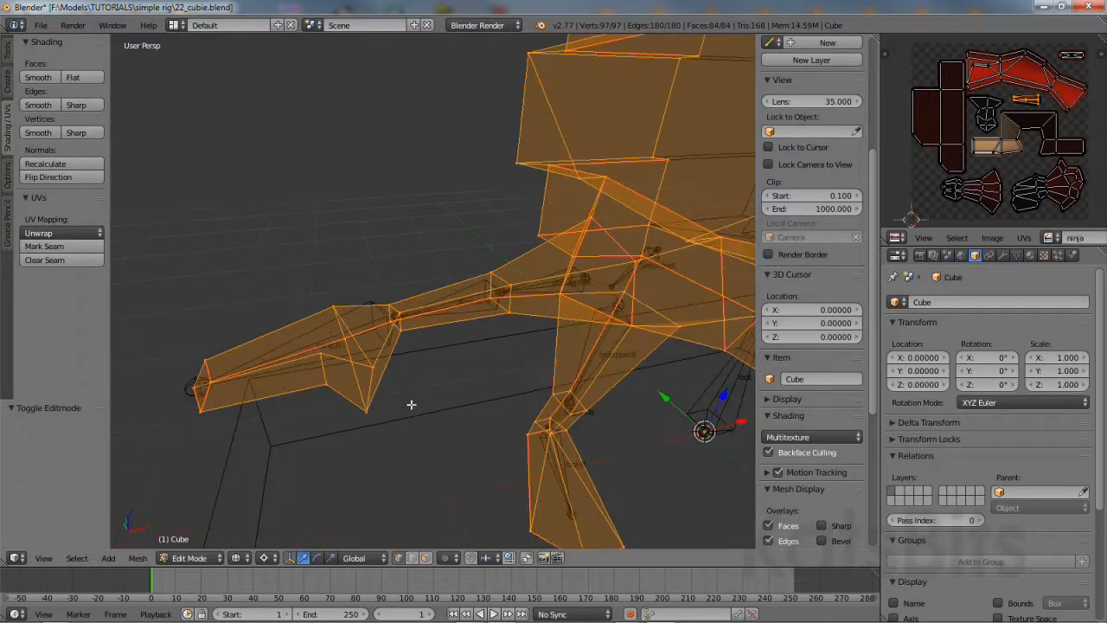
Clear the mesh selection, select only the right hand's vertices around the hand.R bone, and add a new vertex group.
left_click(77, 558)
left_click(87, 513)
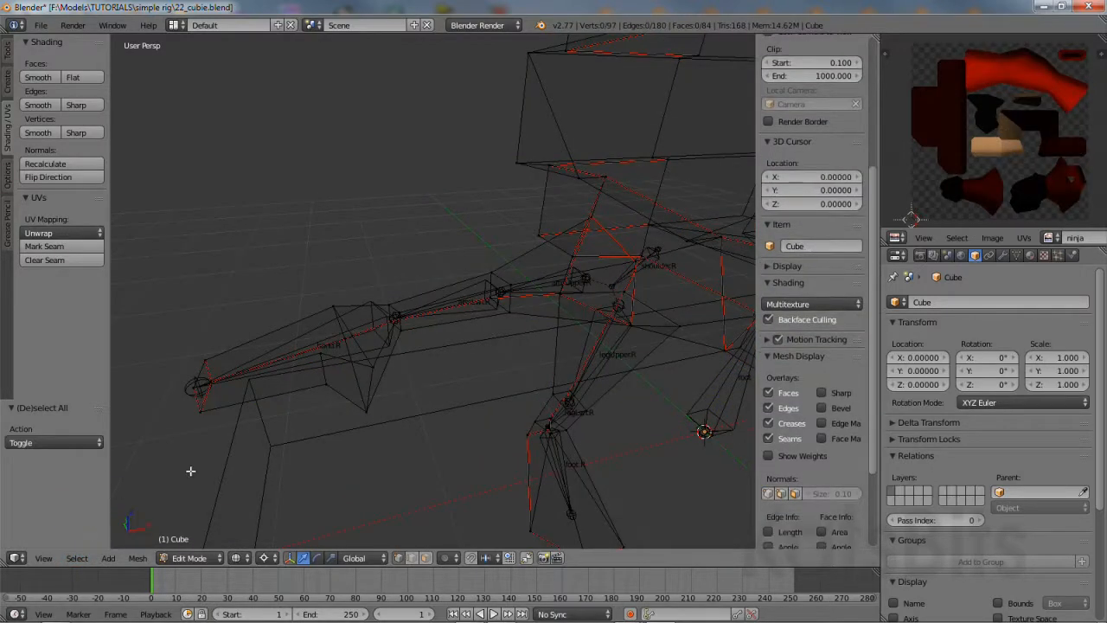
middle_click_drag(405, 392, 432, 385)
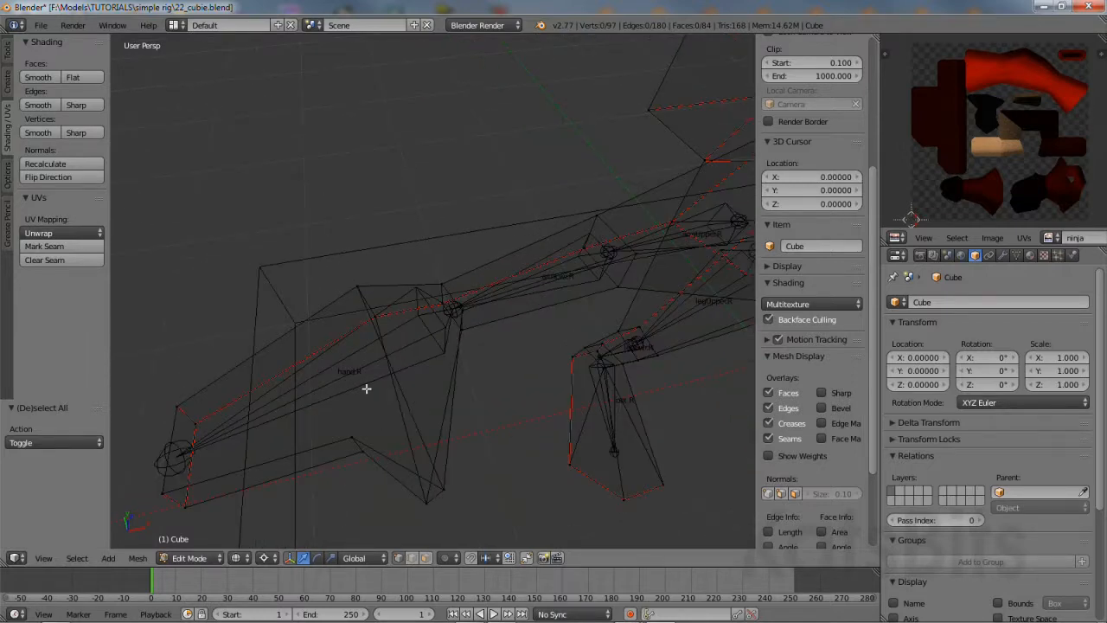
middle_click_drag(383, 415, 425, 379)
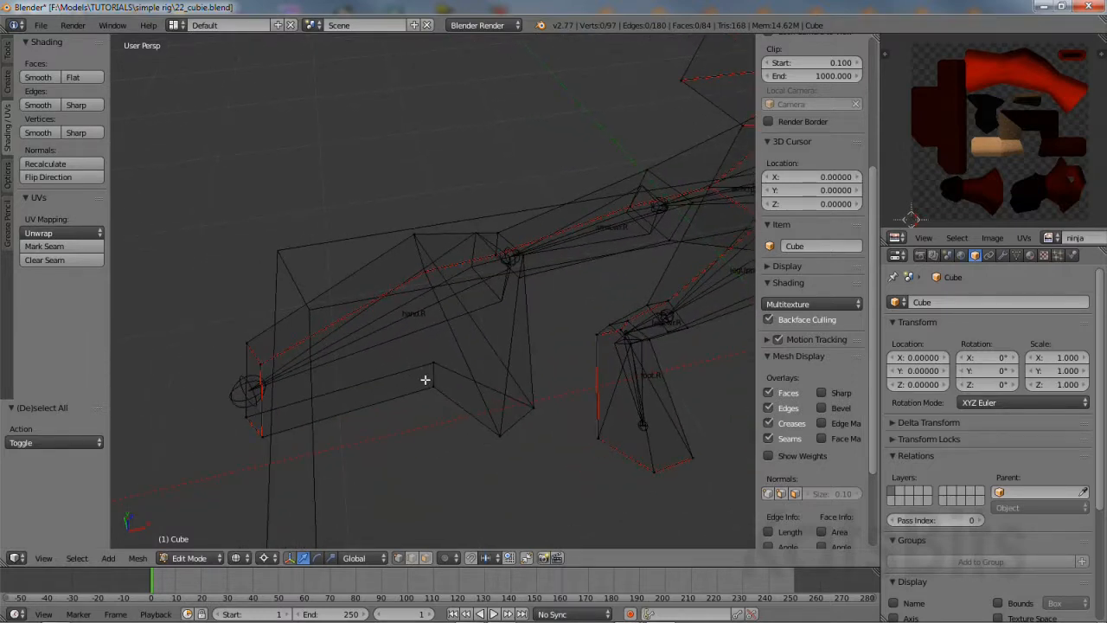
left_click(1015, 255)
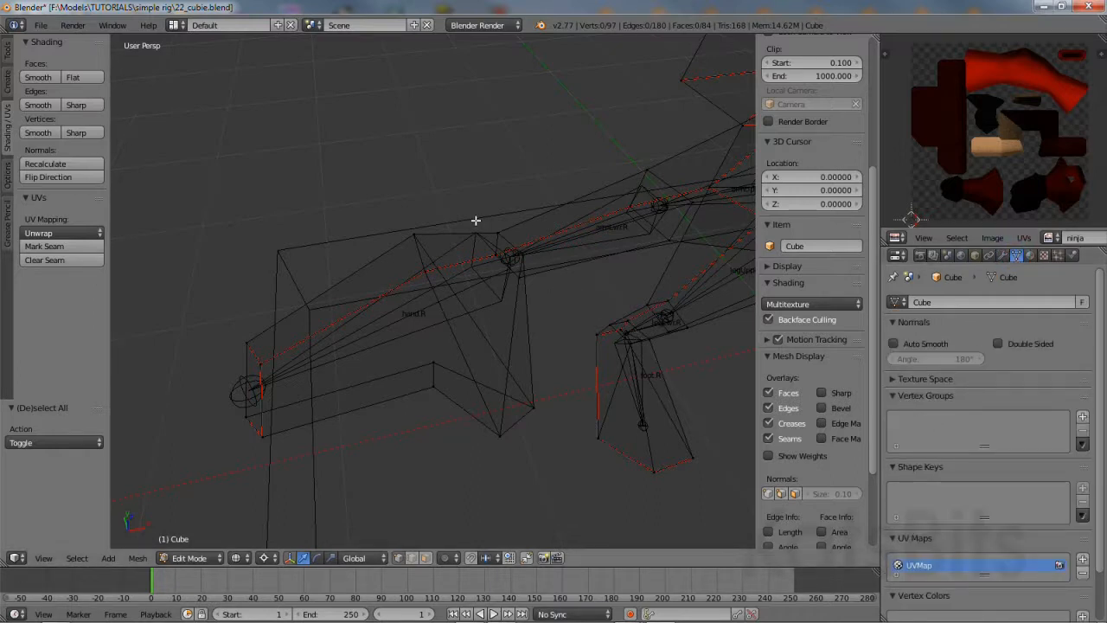
mouse_move(476, 212)
left_mouse_down("ctrl")
mouse_move(447, 199)
mouse_move(289, 265)
mouse_move(217, 348)
mouse_move(235, 450)
mouse_move(372, 492)
mouse_move(540, 444)
mouse_move(549, 386)
mouse_move(537, 273)
mouse_move(511, 213)
left_mouse_up("ctrl")
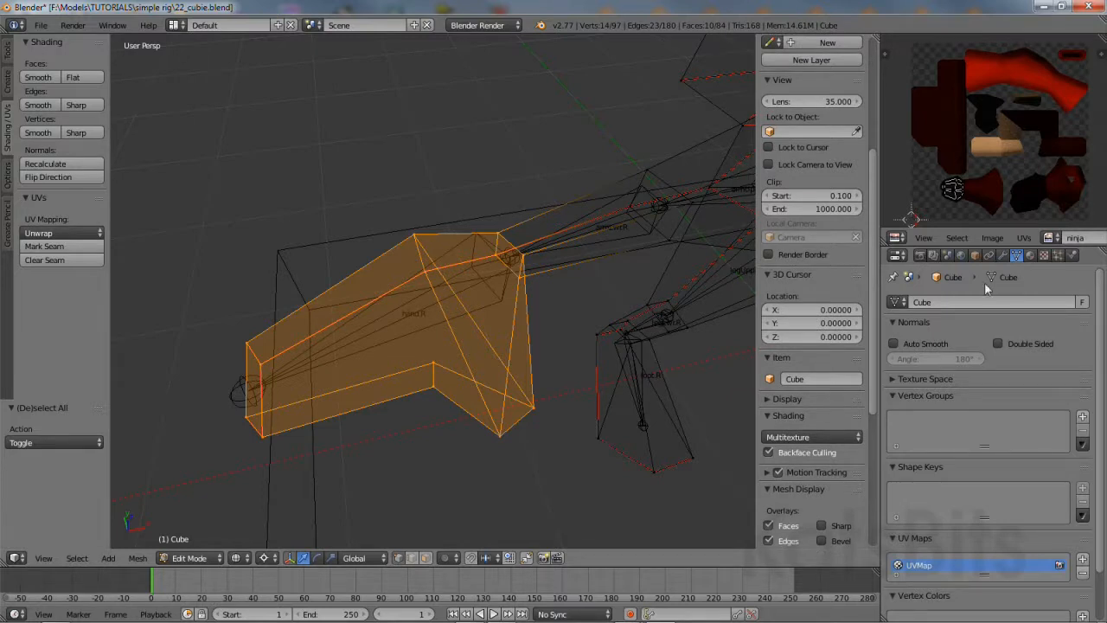
left_click(1081, 416)
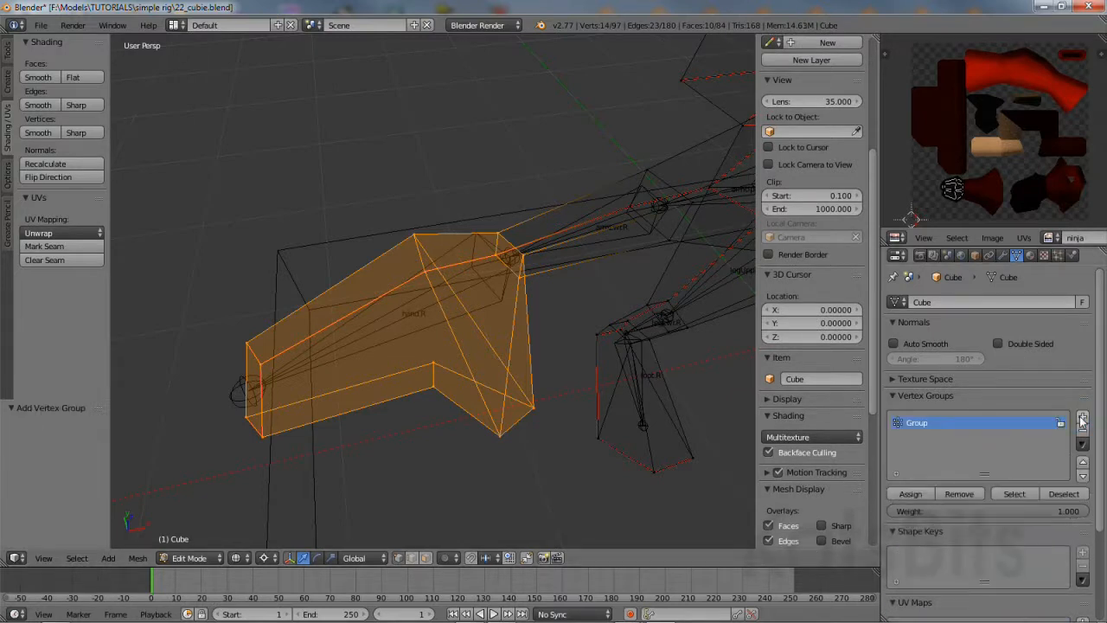
Name the new vertex group hand.R, assign the selected right hand vertices to it and deselect them.
left_click(917, 422)
type("hand.R")
left_click(911, 493)
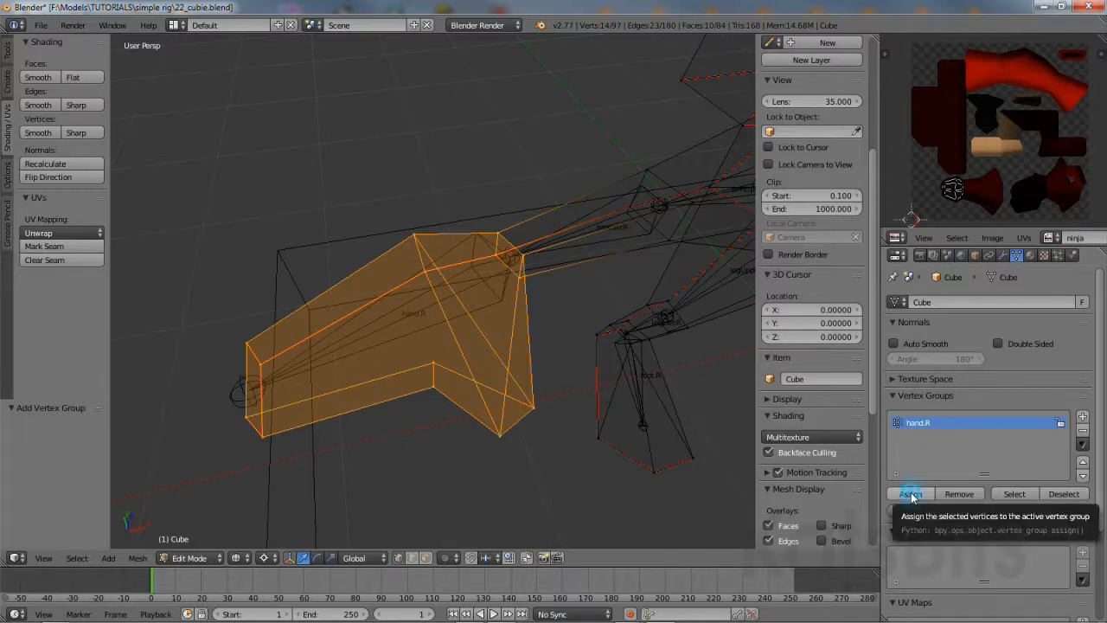
left_click(911, 494)
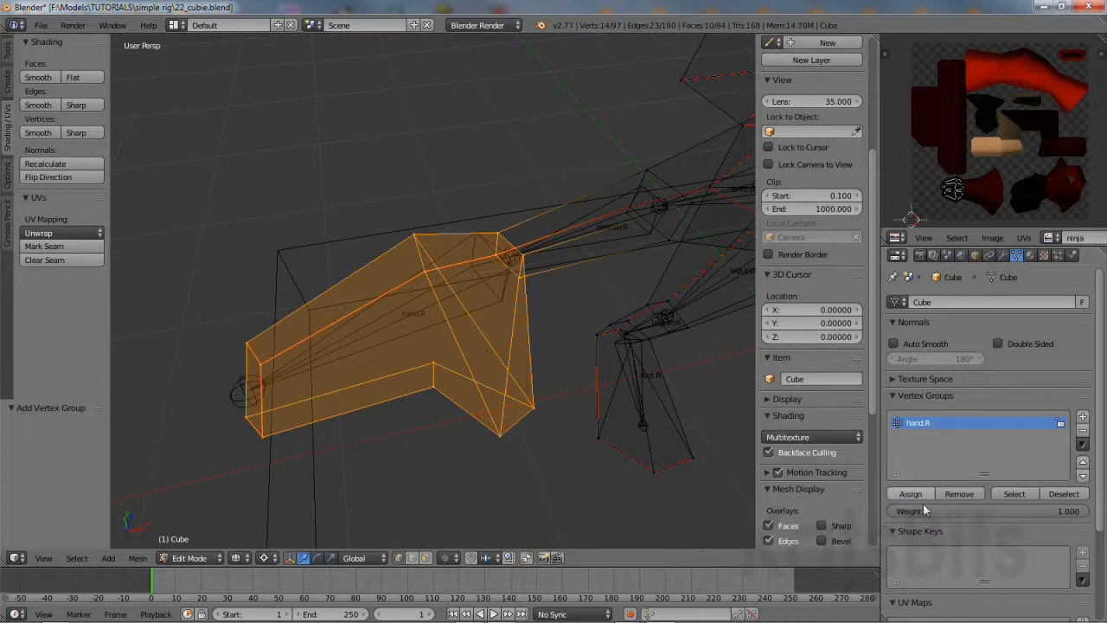
left_click(1063, 494)
Select all vertices of the right forearm, from the wrist loop to the elbow loop.
scroll(825, 439, "down", 4)
middle_click_drag(637, 367, 508, 365)
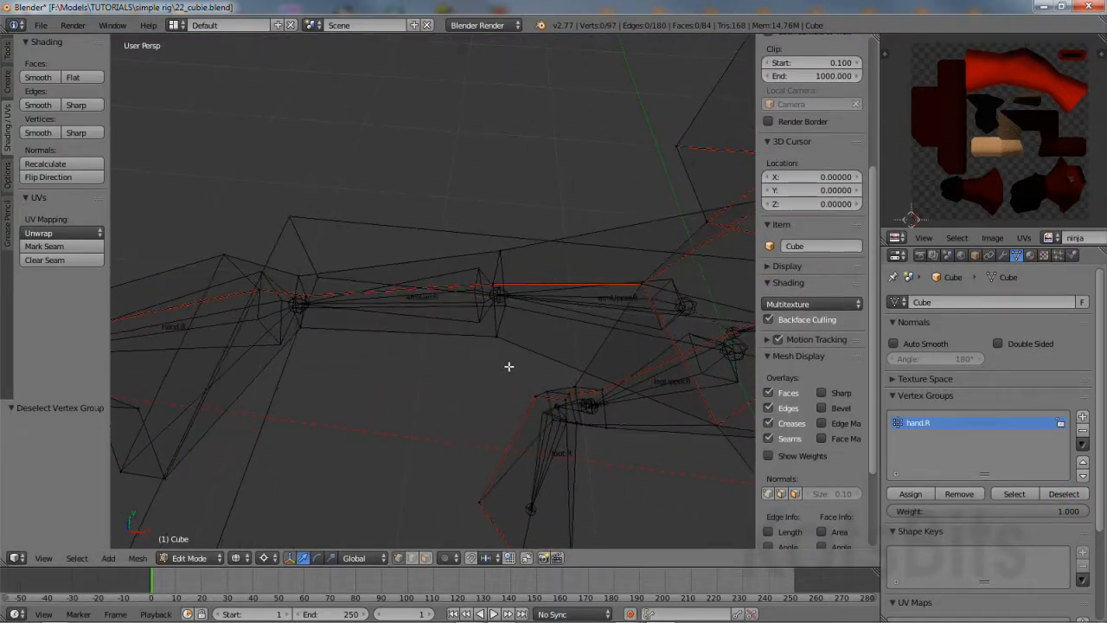
mouse_move(344, 216)
left_mouse_down("ctrl")
mouse_move(288, 302)
mouse_move(403, 372)
mouse_move(509, 290)
mouse_move(511, 223)
left_mouse_up("ctrl")
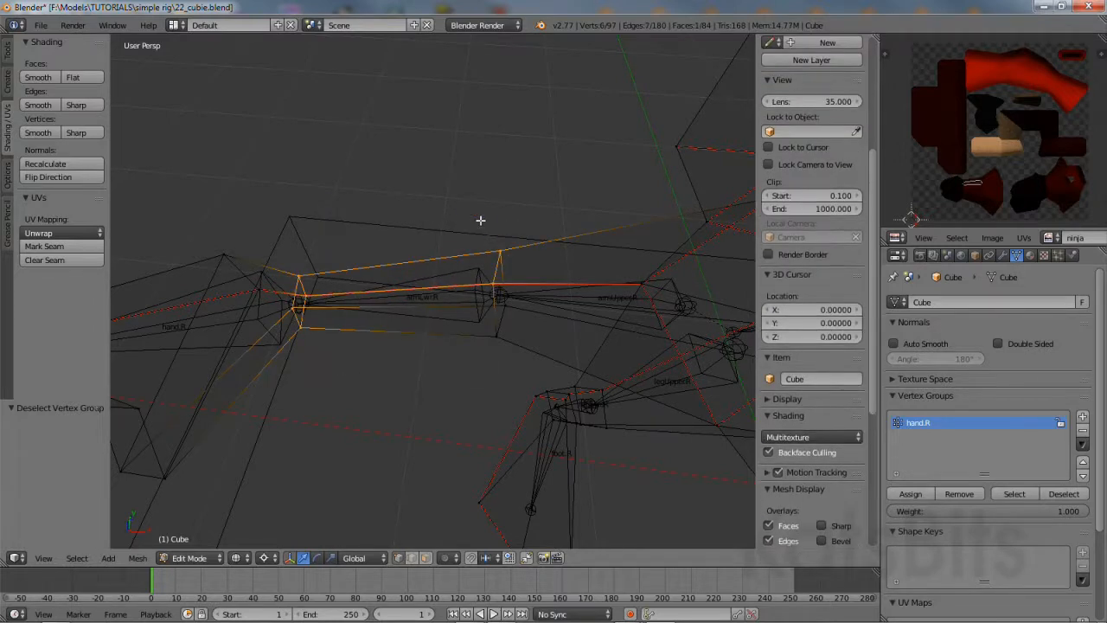
mouse_move(477, 219)
left_mouse_down("ctrl")
mouse_move(428, 345)
mouse_move(522, 265)
mouse_move(501, 230)
left_mouse_up("ctrl")
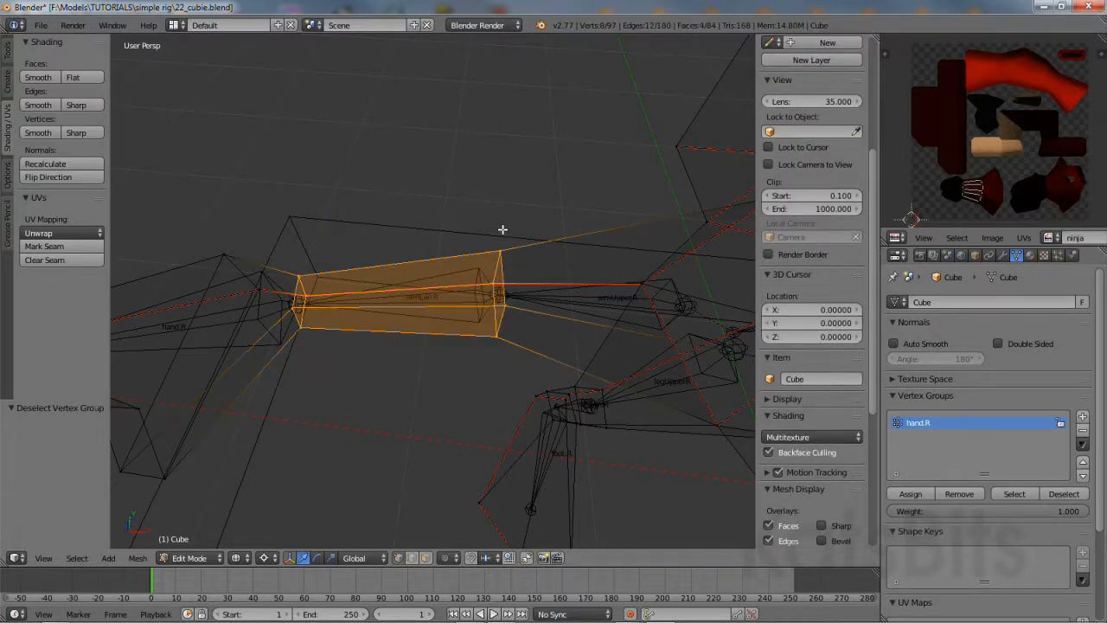
Add a vertex group named armLwr.R, assign the selected forearm vertices to it and deselect them.
left_click(1082, 418)
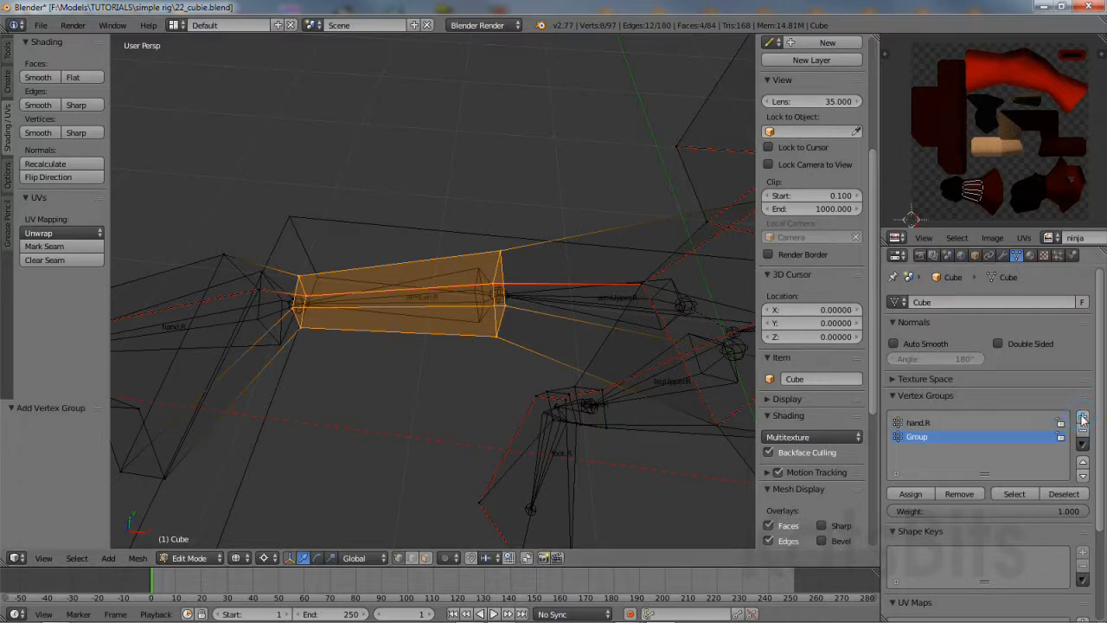
double_click(919, 438)
left_click(913, 494)
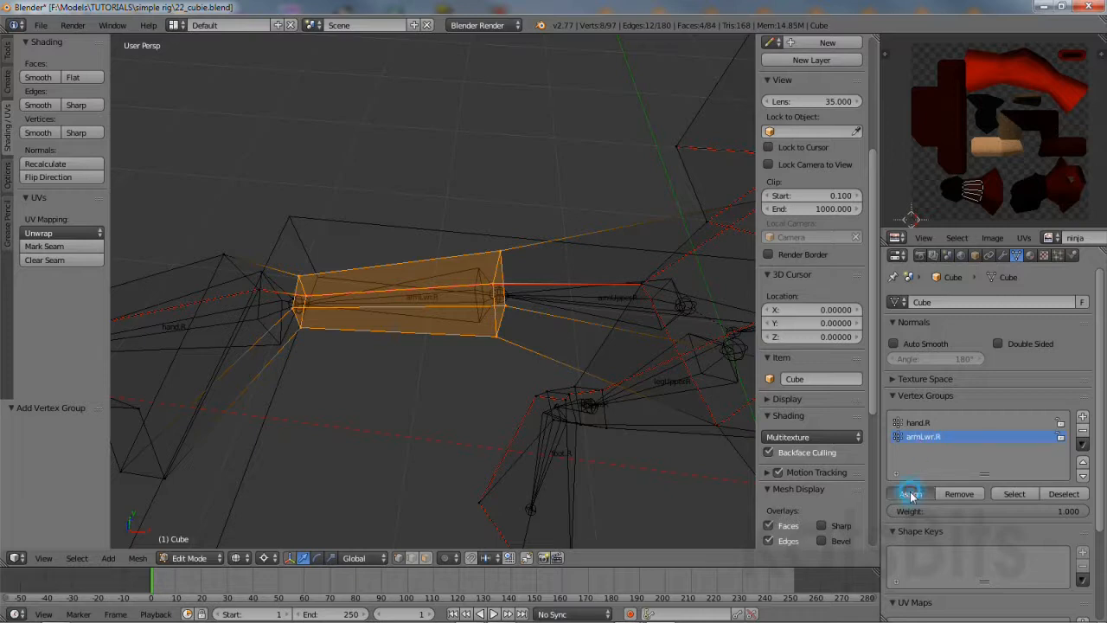
left_click(1064, 494)
Select the right upper arm's vertices, covering the four around the shoulder opening and the elbow loop.
scroll(813, 303, "down", 4)
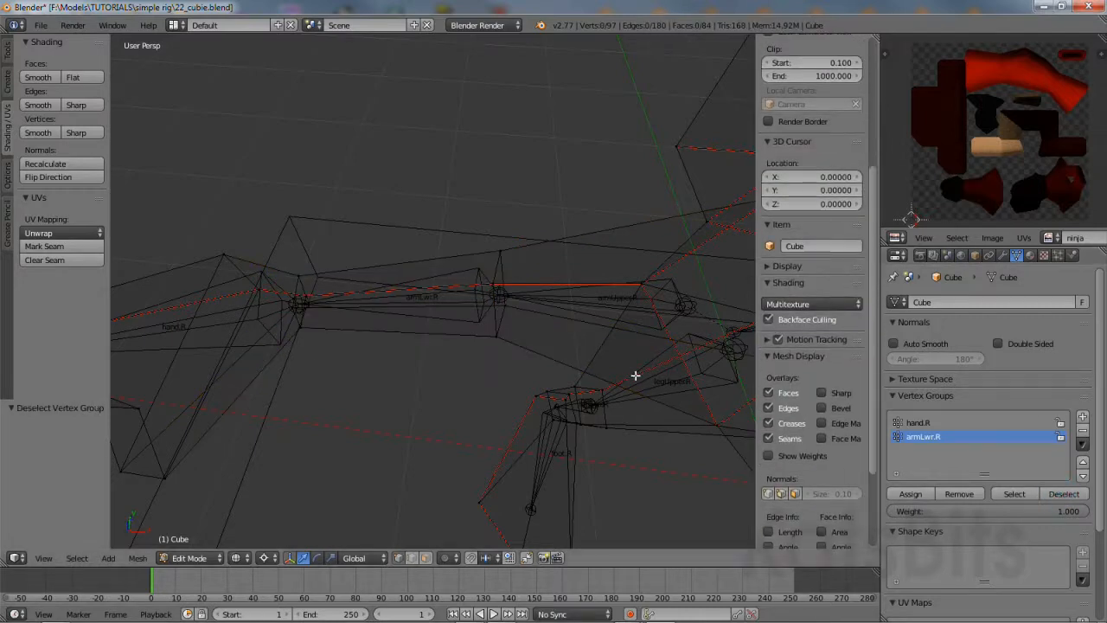
mouse_move(637, 375)
middle_mouse_down()
mouse_move(515, 352)
mouse_move(484, 366)
mouse_move(494, 350)
middle_mouse_up()
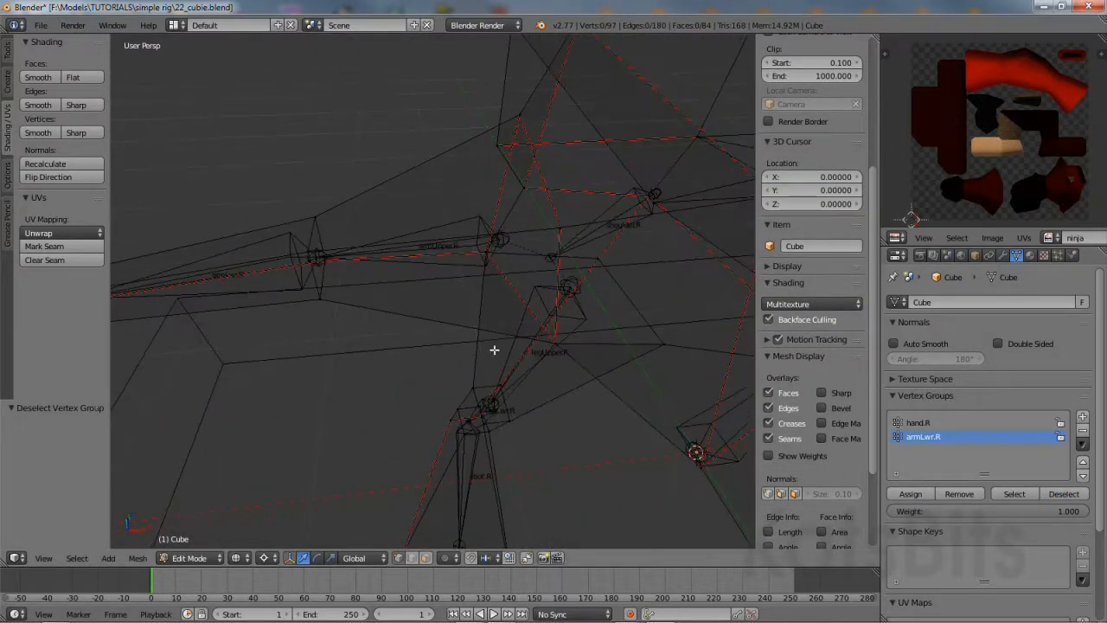
right_click(481, 257)
mouse_move(491, 279)
middle_mouse_down()
mouse_move(536, 286)
mouse_move(473, 284)
middle_mouse_up()
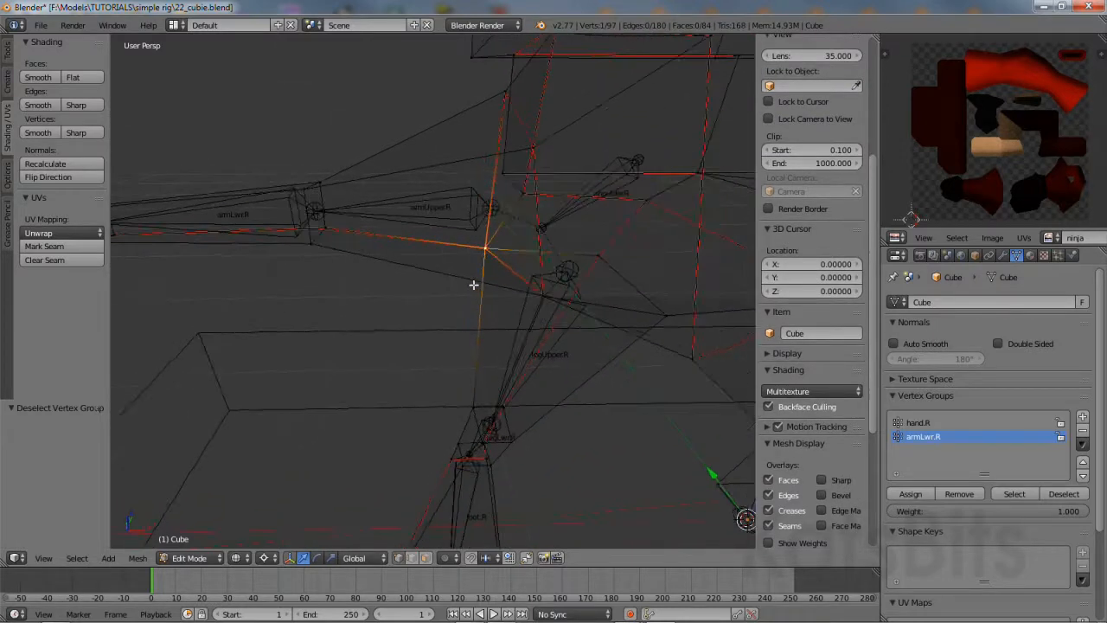
right_click(542, 293, "shift")
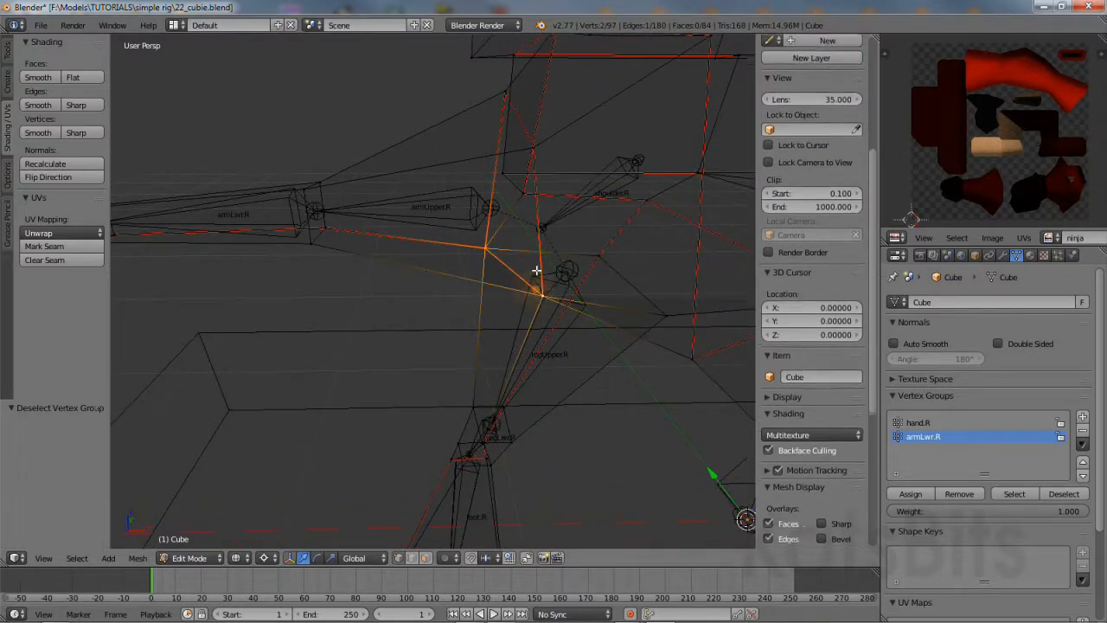
middle_click_drag(557, 167, 565, 173)
right_click(576, 176, "shift")
right_click(520, 95, "shift")
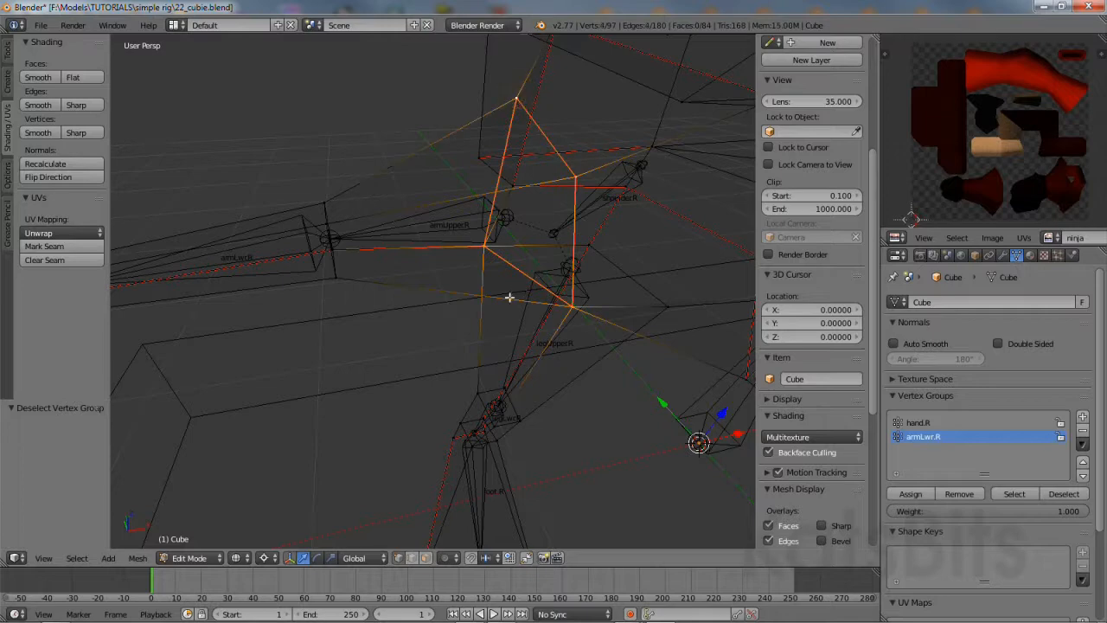
middle_click_drag(510, 297, 484, 298)
mouse_move(324, 174)
left_mouse_down("ctrl")
mouse_move(257, 250)
mouse_move(359, 225)
mouse_move(333, 176)
left_mouse_up("ctrl")
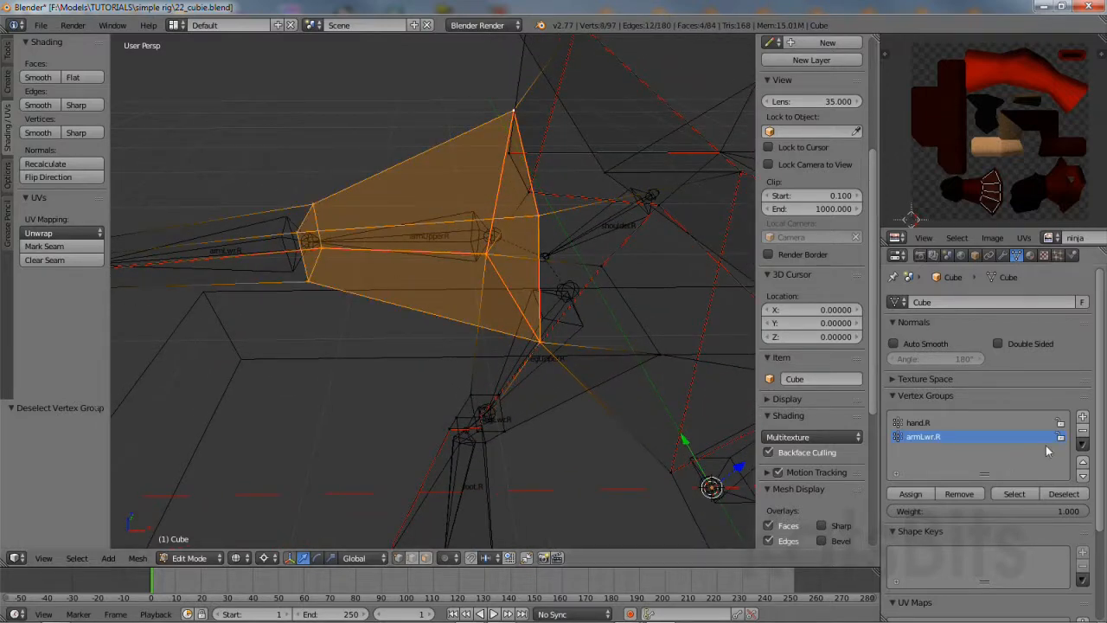
Add a vertex group named armUpper.R, assign the selected upper arm vertices to it and deselect them.
left_click(1081, 418)
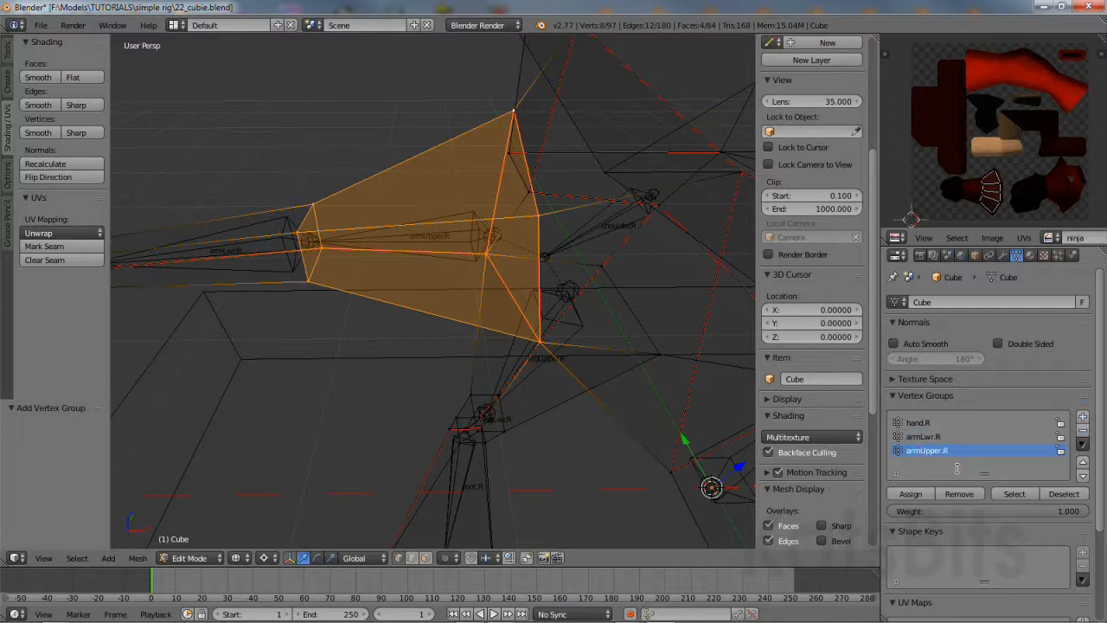
left_click(913, 495)
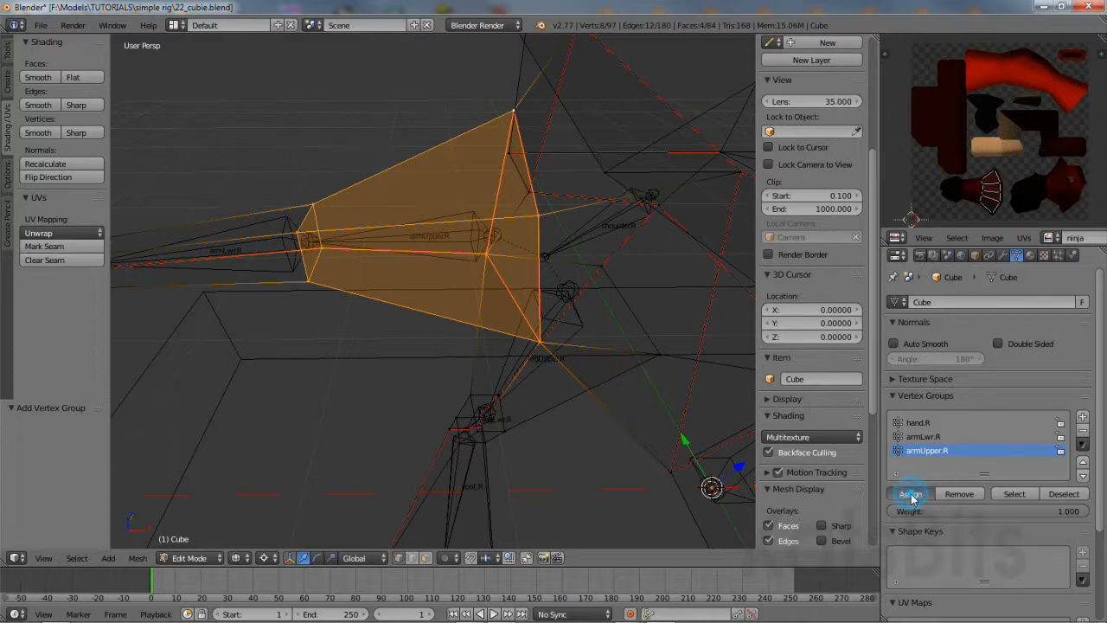
left_click(1063, 494)
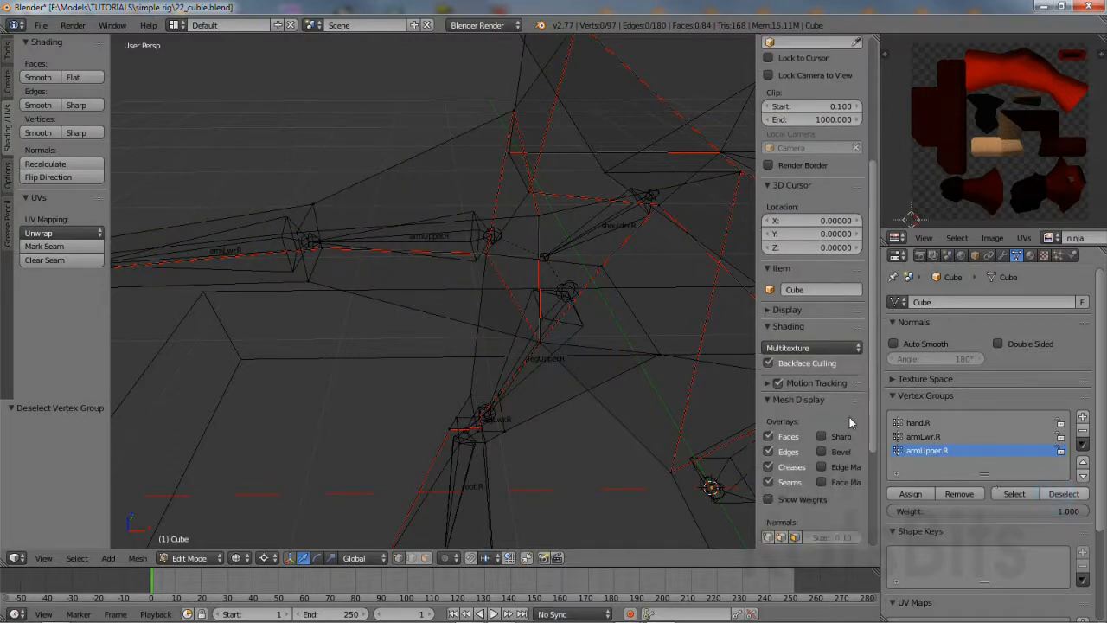
Check the vertices assigned to armLwr.R and hand.R by selecting and deselecting each group in turn.
middle_click_drag(554, 346, 528, 395)
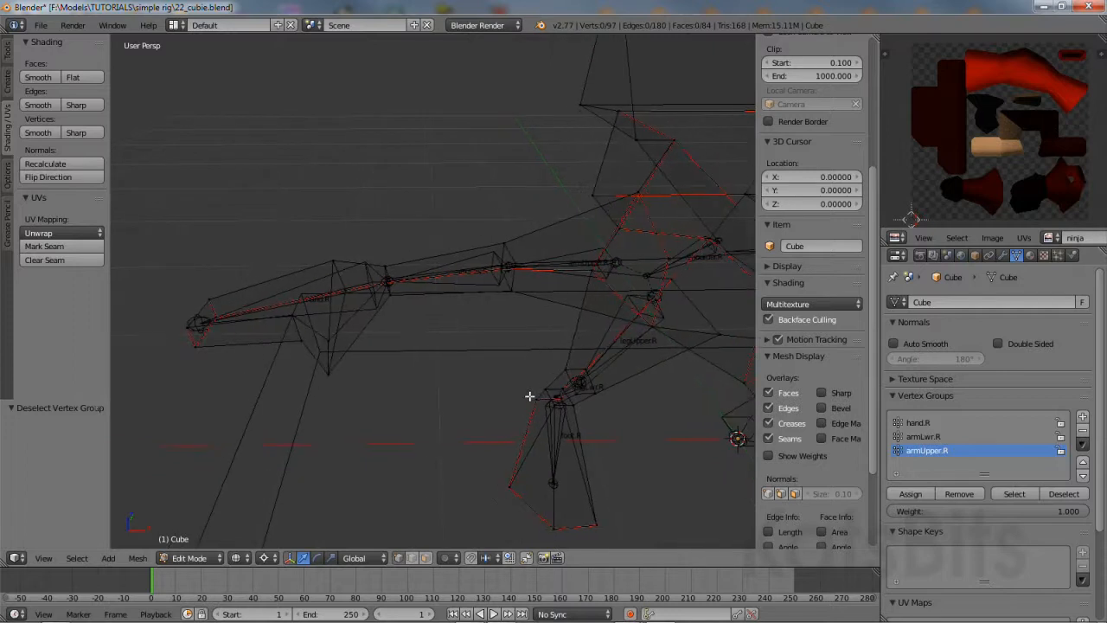
left_click(924, 437)
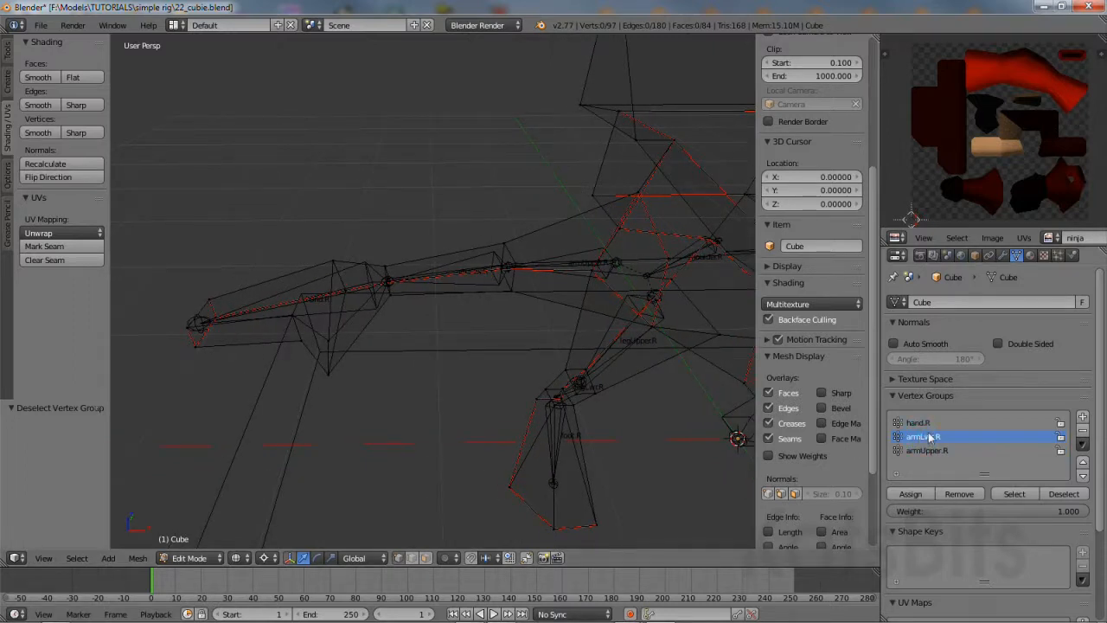
left_click(1019, 493)
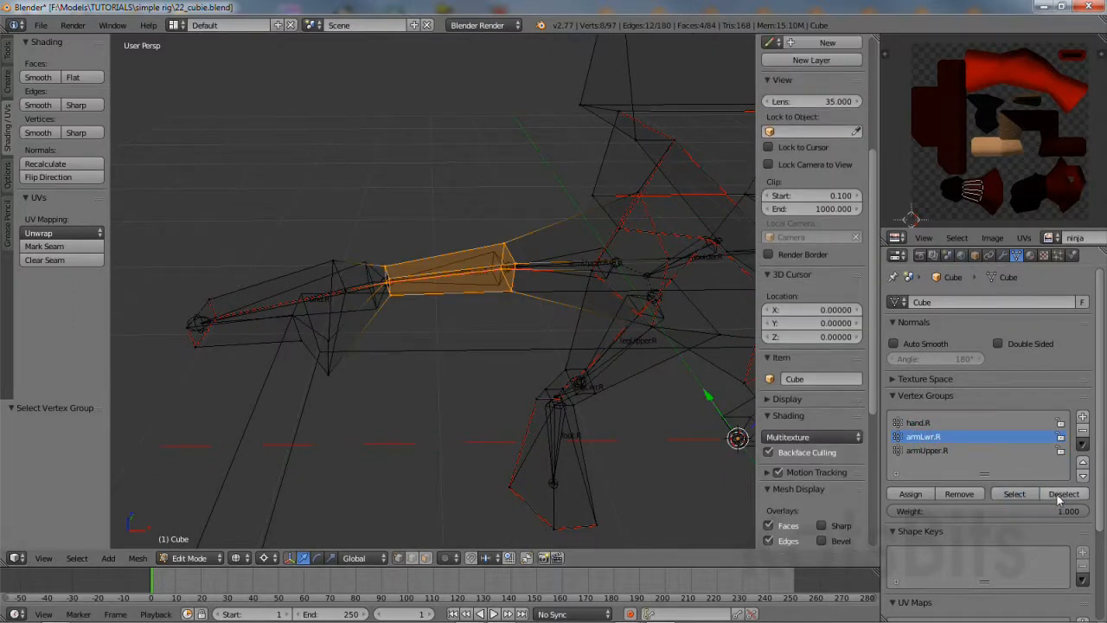
left_click(1061, 493)
left_click(918, 422)
left_click(1016, 494)
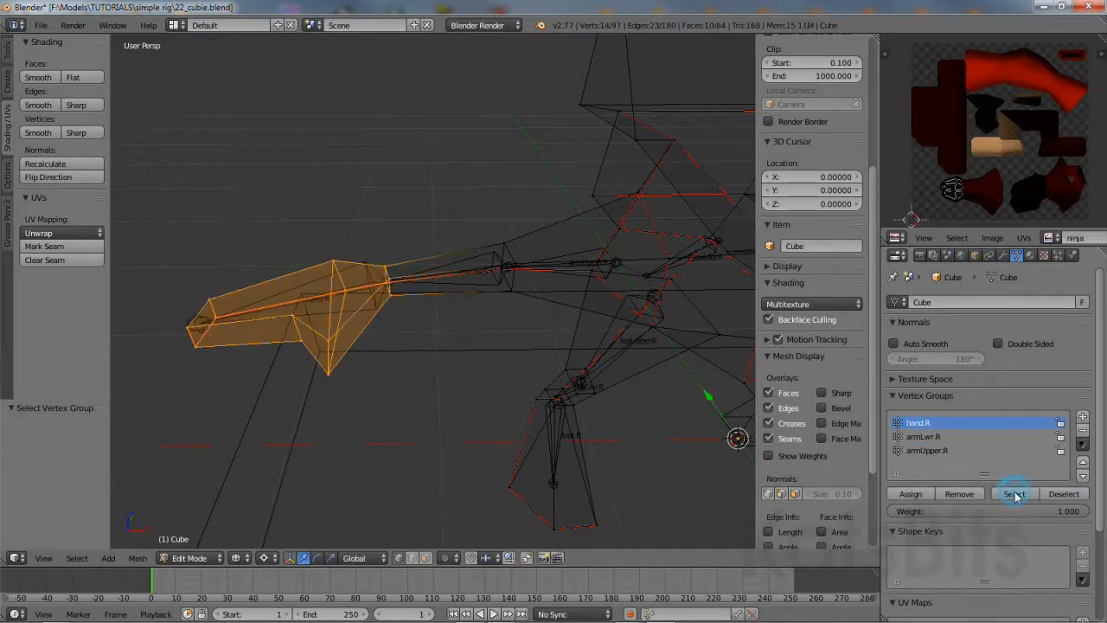
left_click(1062, 494)
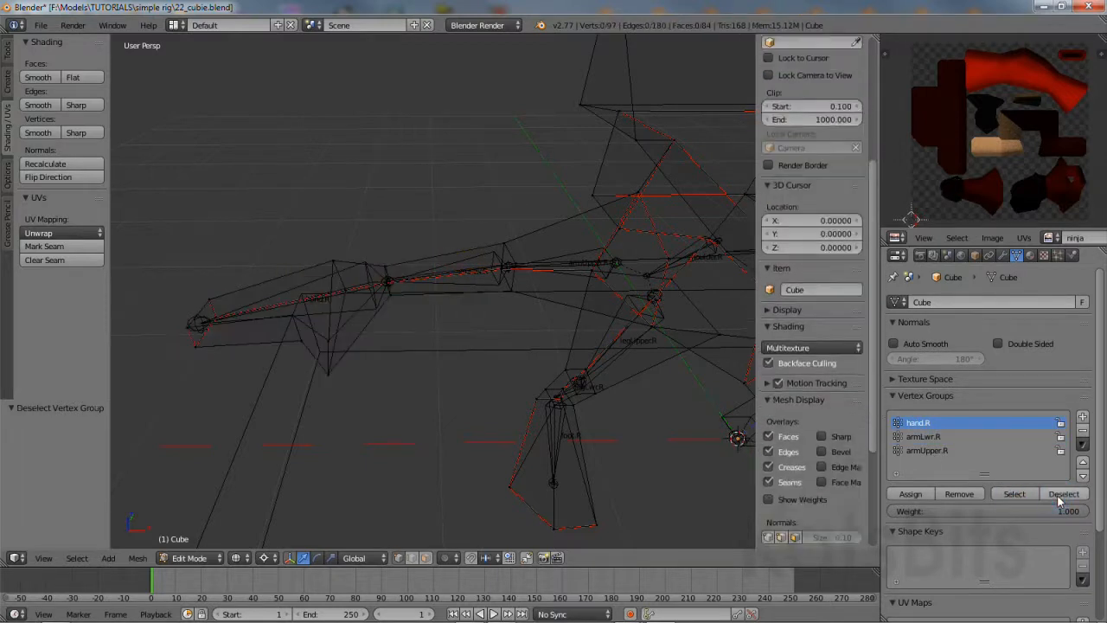
Select all vertices of the right foot up to the ankle.
middle_click_drag(586, 452, 459, 350)
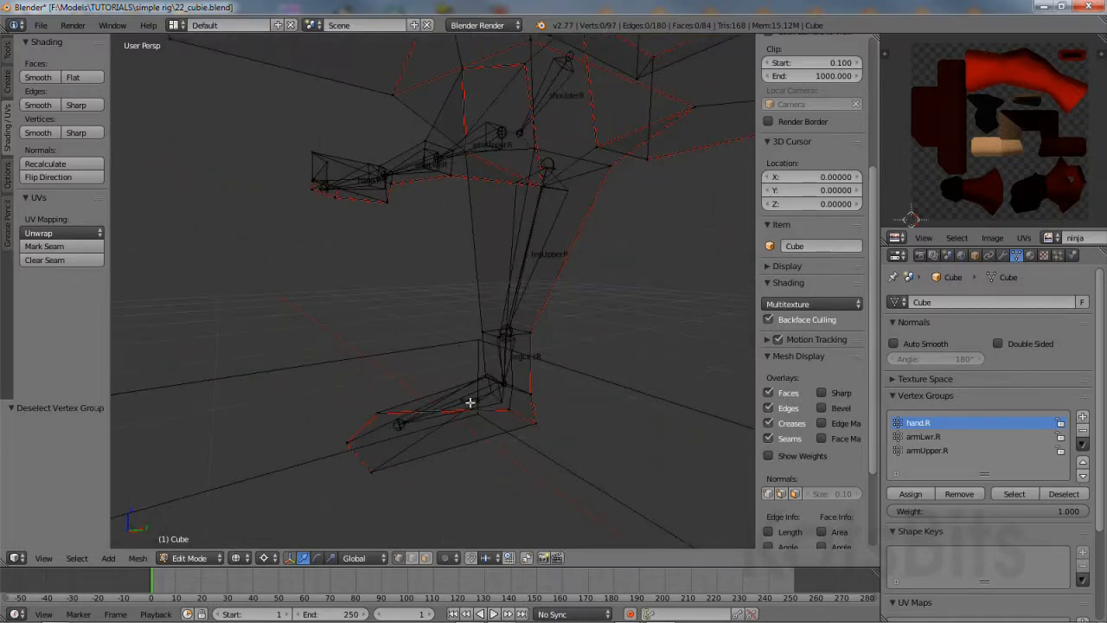
mouse_move(481, 363)
left_mouse_down("ctrl")
mouse_move(326, 433)
mouse_move(388, 507)
mouse_move(545, 476)
mouse_move(573, 395)
mouse_move(556, 385)
left_mouse_up("ctrl")
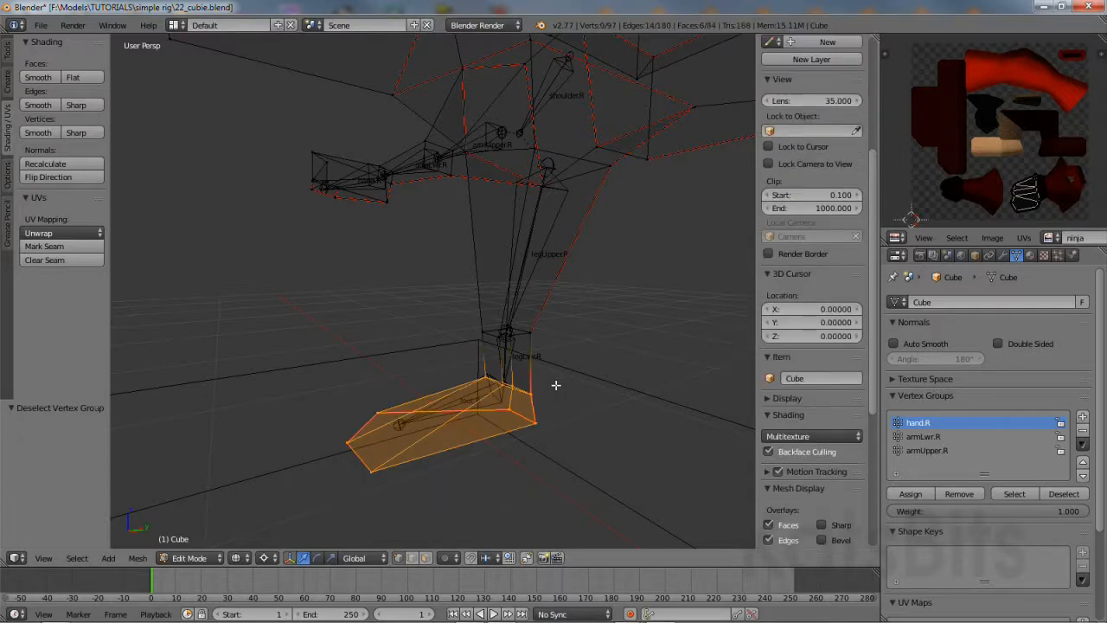
mouse_move(556, 385)
middle_mouse_down()
mouse_move(494, 406)
mouse_move(496, 395)
middle_mouse_up()
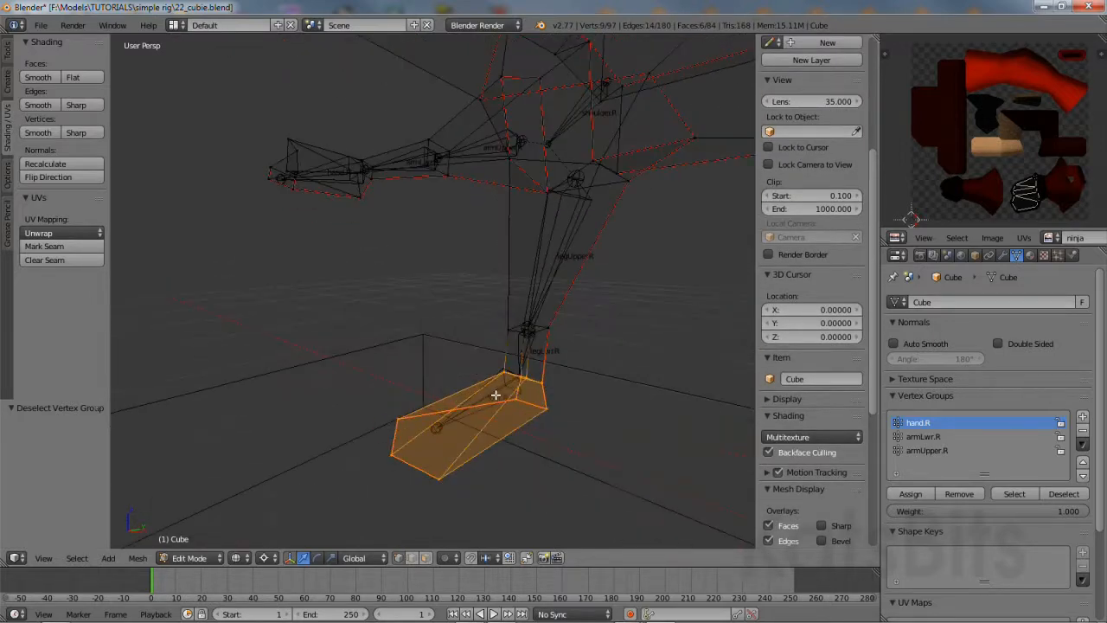
Add a vertex group named foot.R, assign the selected foot vertices to it and deselect them.
left_click(1081, 416)
double_click(918, 466)
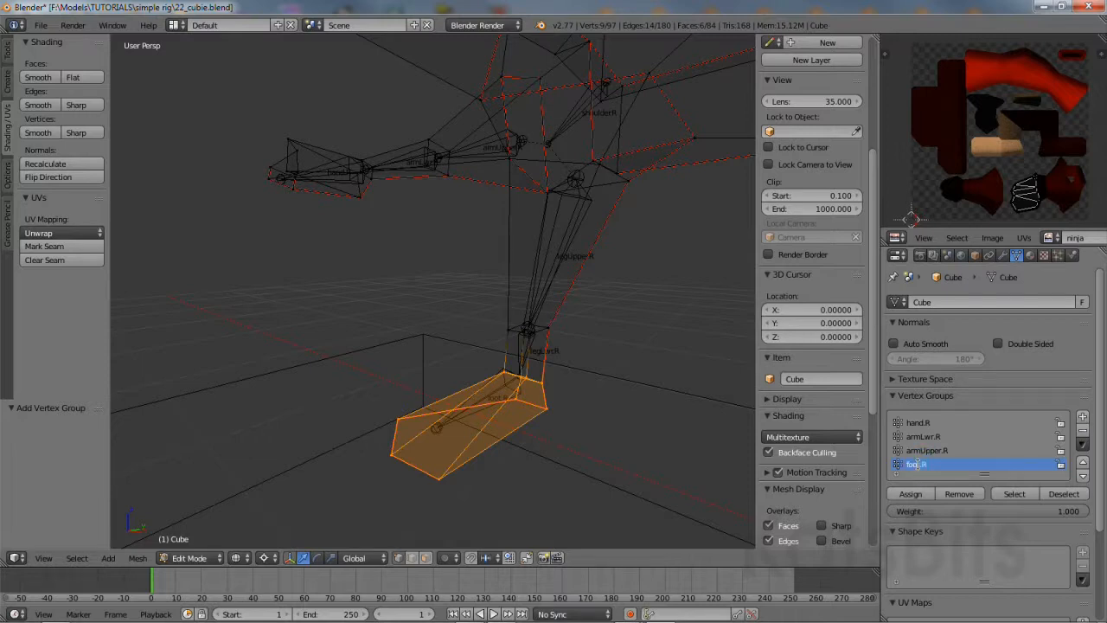
left_click(912, 494)
left_click(1063, 494)
Select the right lower leg's vertices, from the ankle loop to the knee loop.
scroll(812, 389, "down", 4)
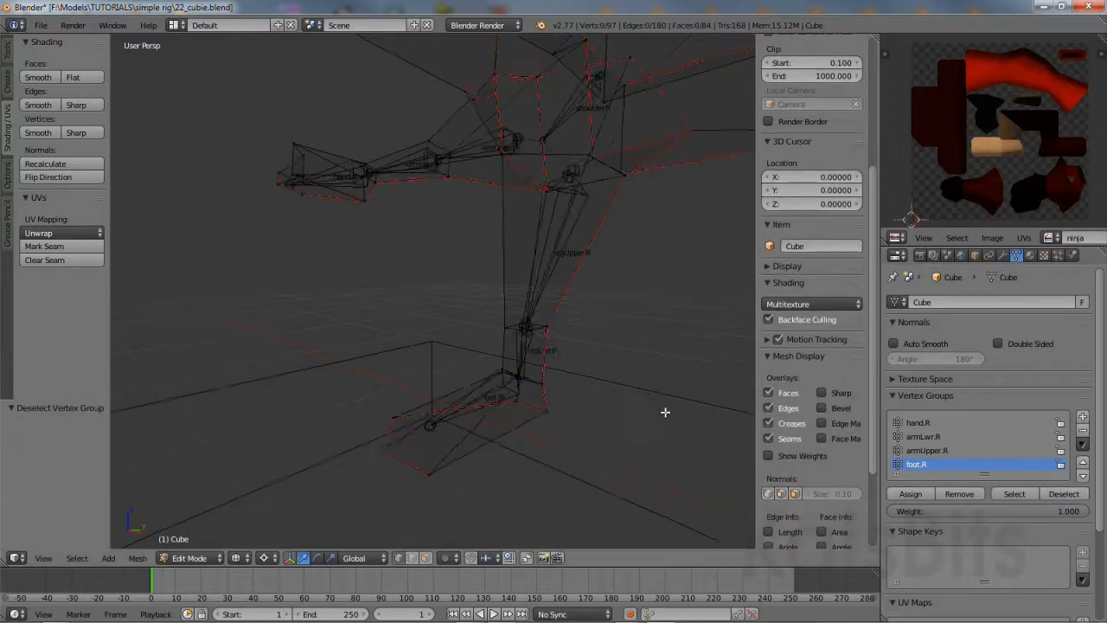
scroll(665, 412, "up", 2)
middle_click_drag(641, 421, 580, 392, "shift")
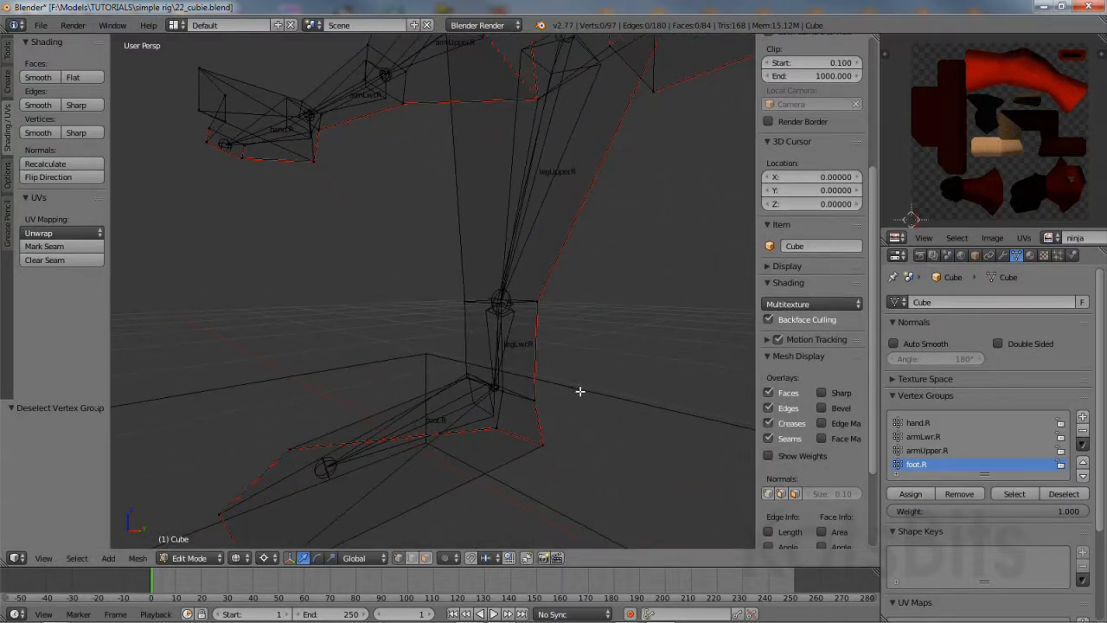
mouse_move(566, 296)
left_mouse_down("ctrl")
mouse_move(449, 303)
mouse_move(457, 388)
mouse_move(536, 425)
mouse_move(575, 301)
left_mouse_up("ctrl")
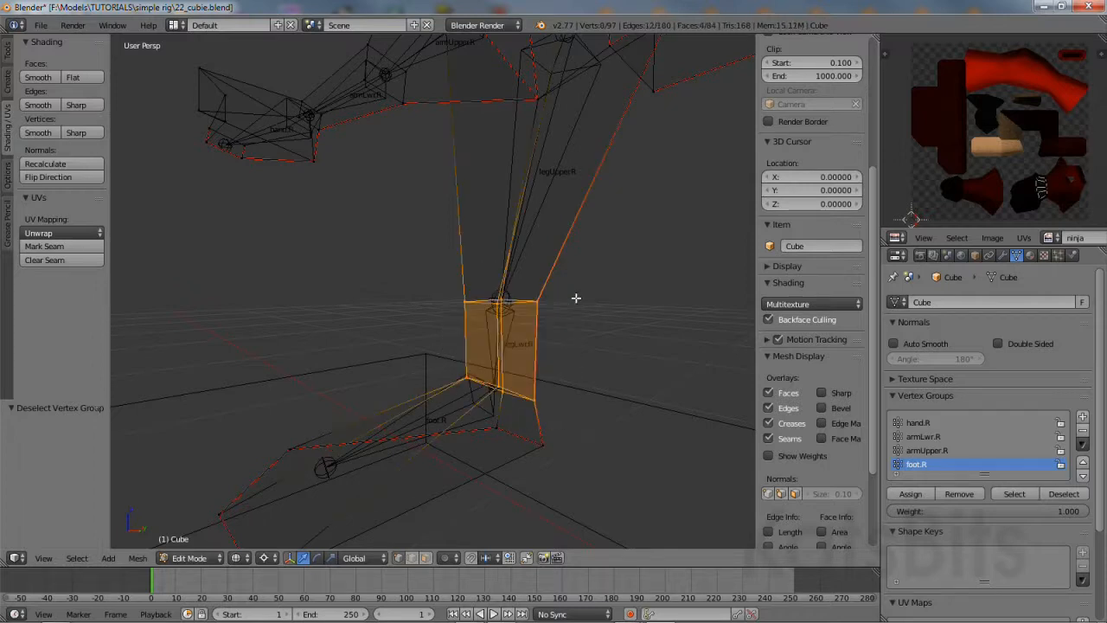
Add a vertex group named legLwr.R, assign the selected lower leg vertices to it and deselect them.
left_click(1082, 418)
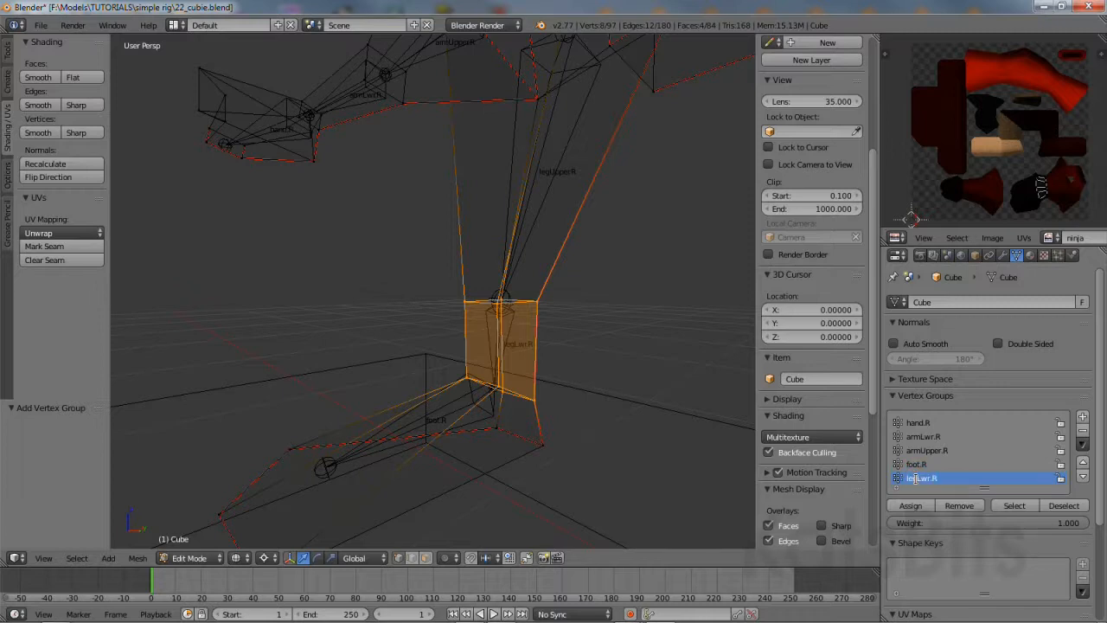
left_click(911, 505)
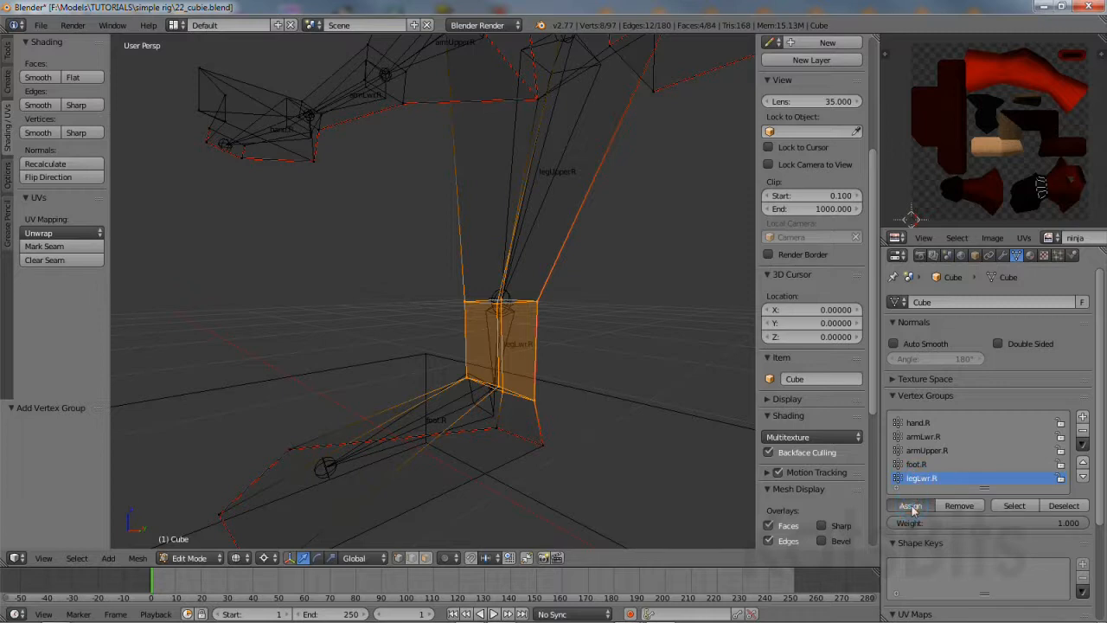
left_click(1062, 508)
Switch the viewport to solid shading and select the vertex loop around the top of the right upper leg.
scroll(813, 259, "down", 4)
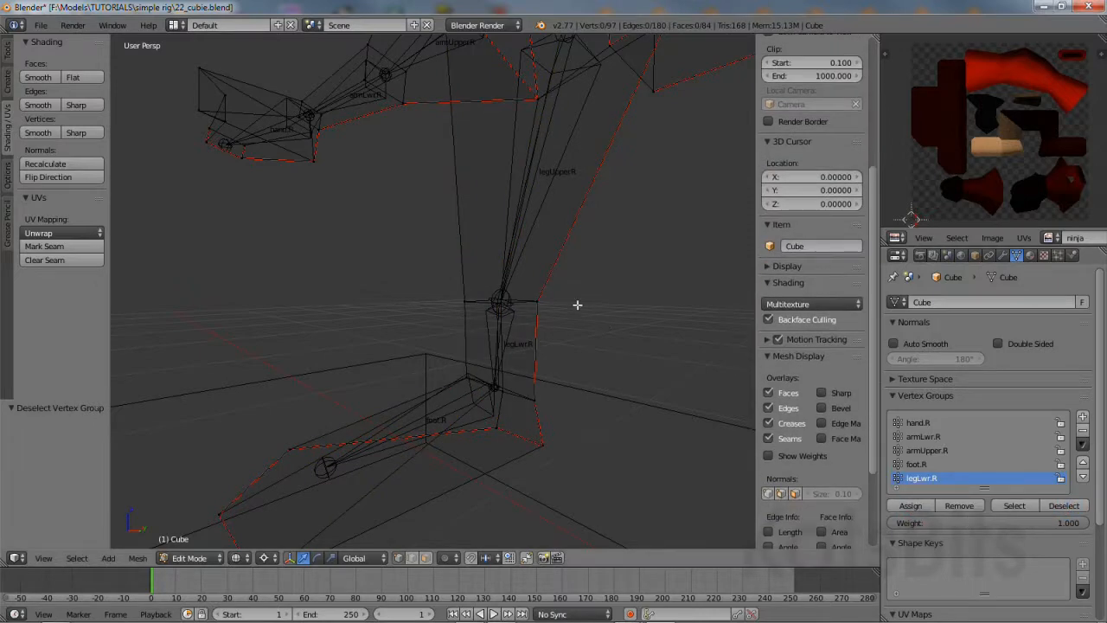
middle_click_drag(575, 306, 482, 344)
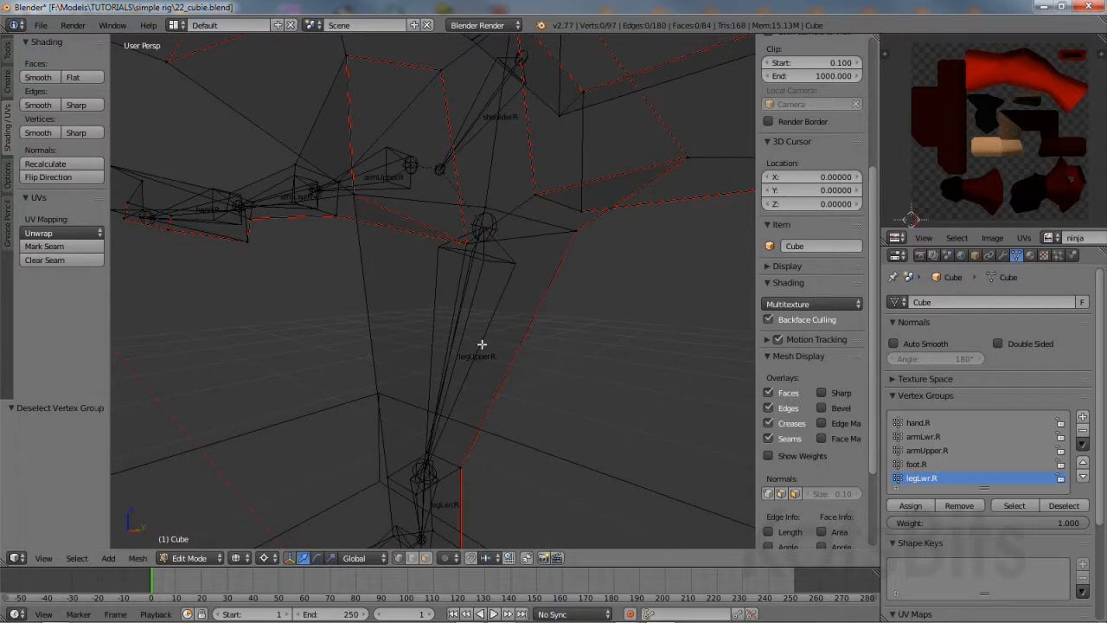
left_click(238, 559)
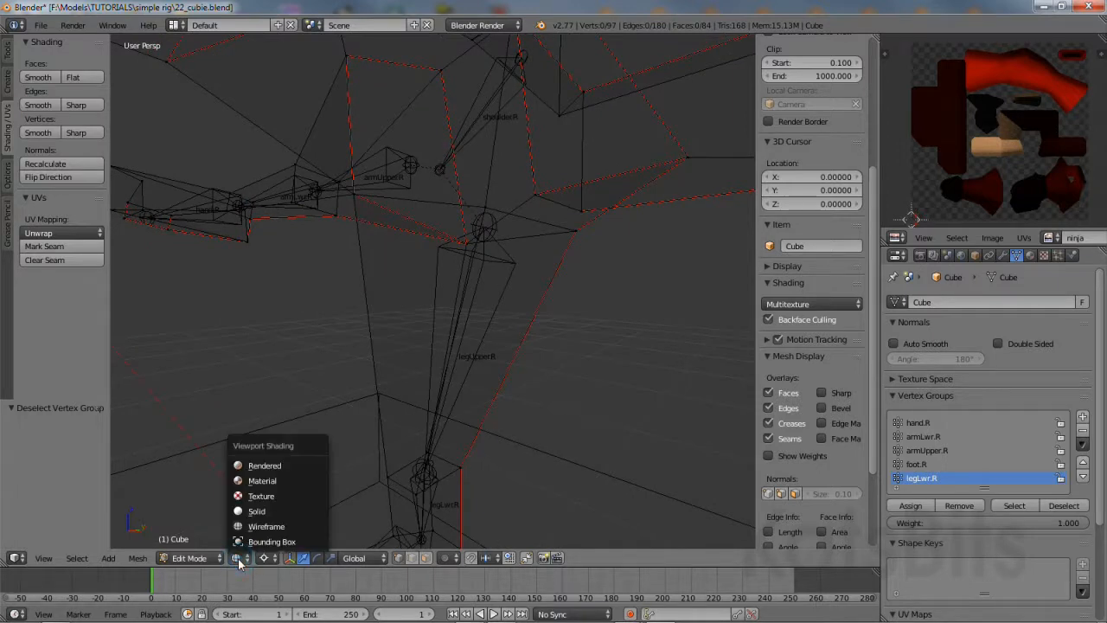
left_click(256, 511)
right_click(576, 232)
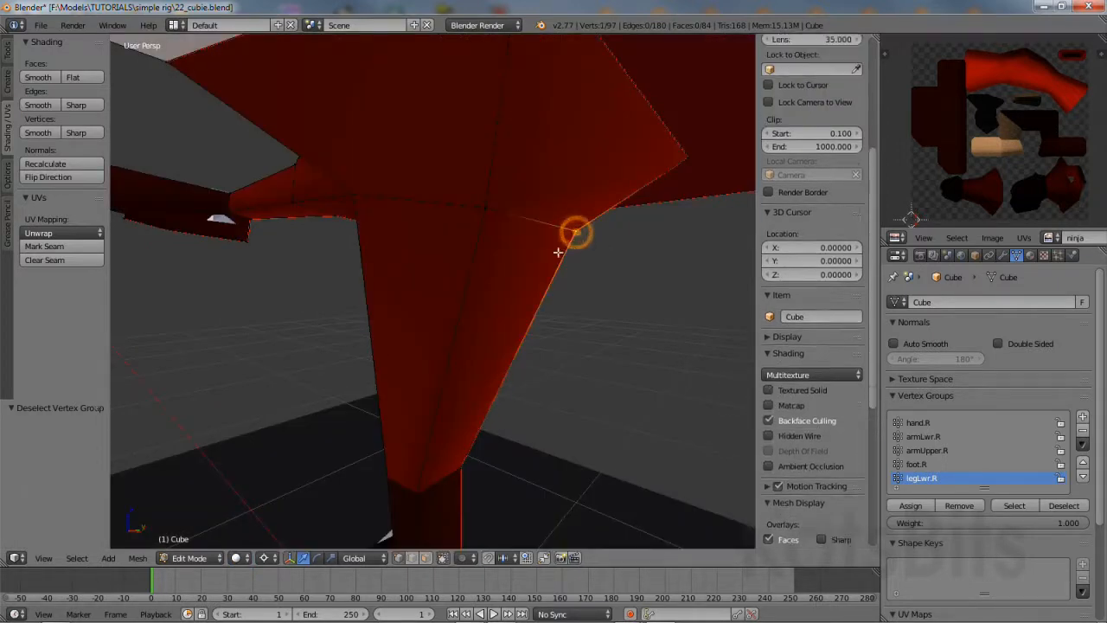
middle_click_drag(486, 287, 422, 387)
right_click(574, 204, "shift")
right_click(492, 249, "shift")
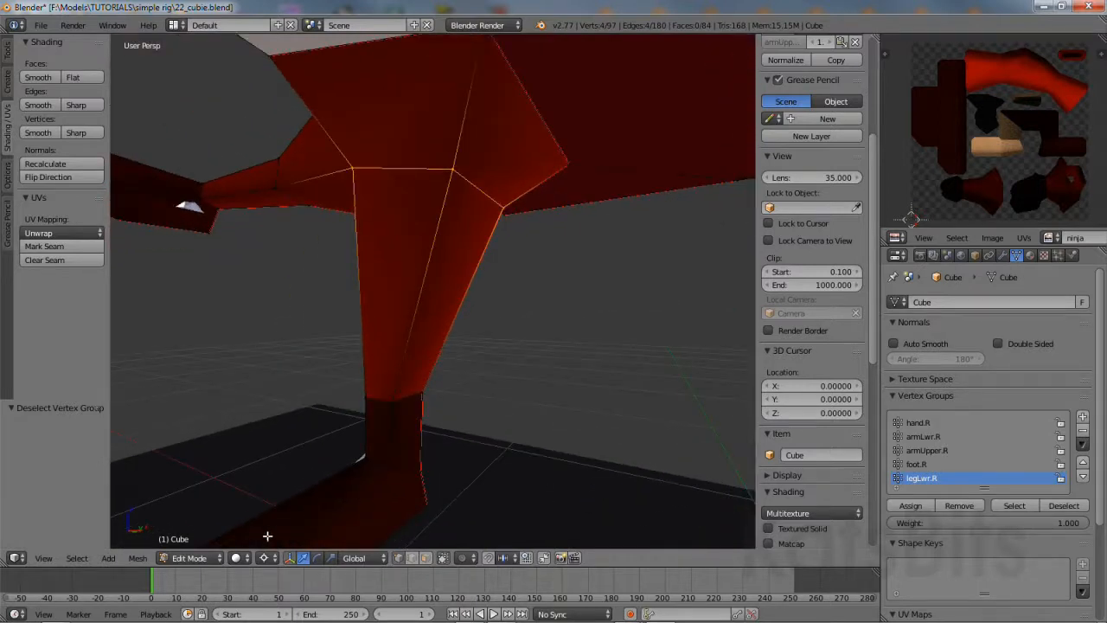
Return to wireframe shading and add the right knee's vertex loop to the selection.
left_click(236, 557)
left_click(254, 524)
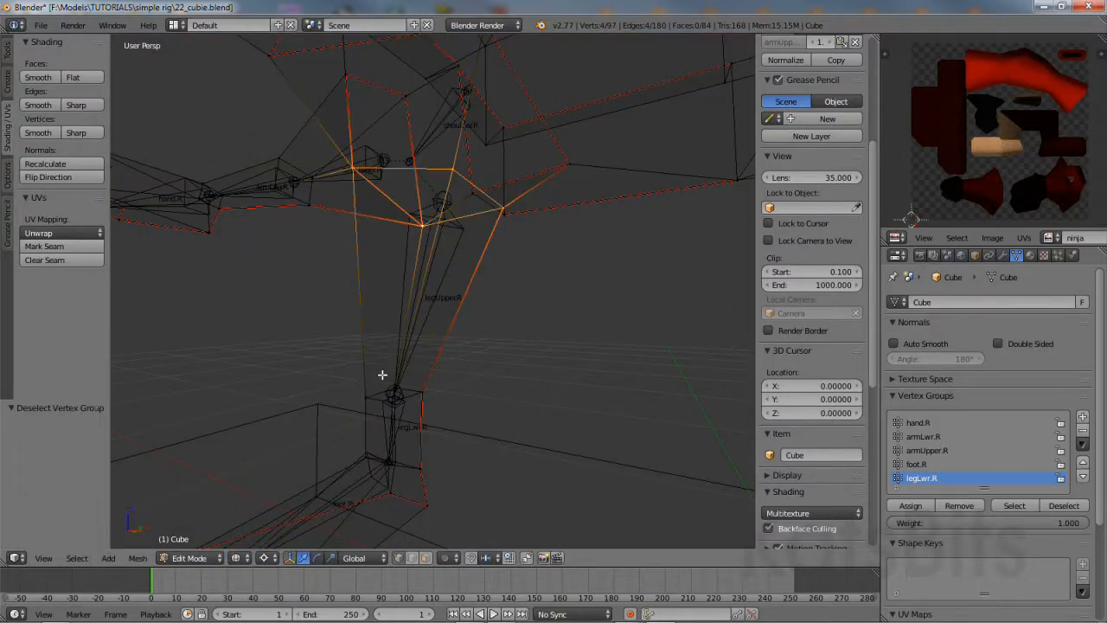
mouse_move(373, 361)
left_mouse_down("ctrl")
mouse_move(338, 387)
mouse_move(449, 407)
mouse_move(434, 365)
left_mouse_up("ctrl")
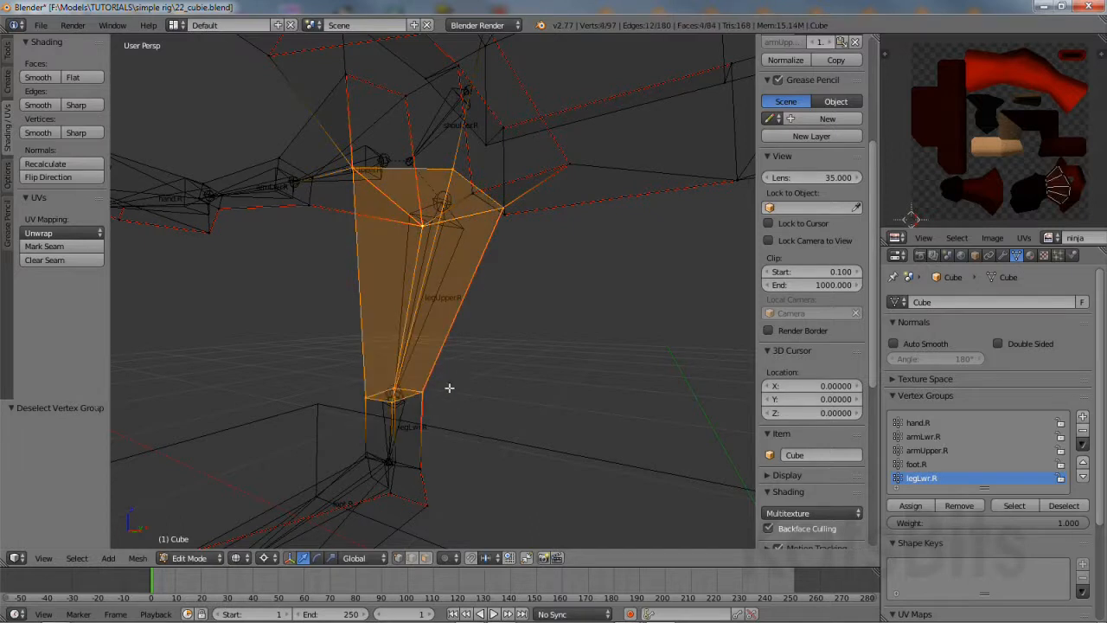
Add a vertex group named legUpper.R, assign the selected upper leg vertices to it and deselect them.
left_click(1082, 418)
double_click(917, 480)
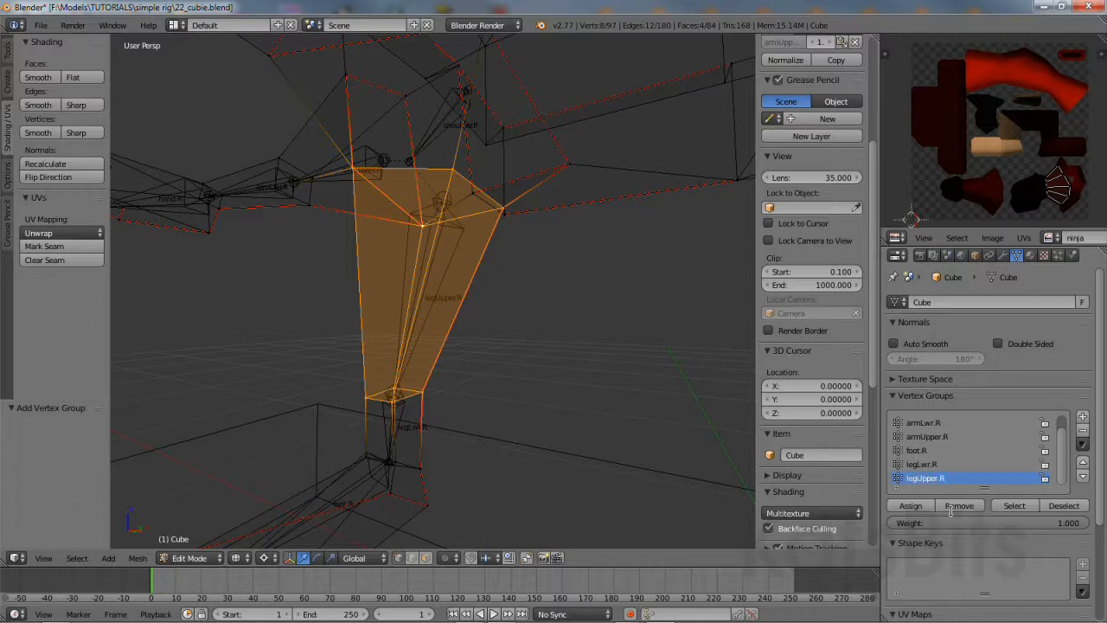
left_click(909, 507)
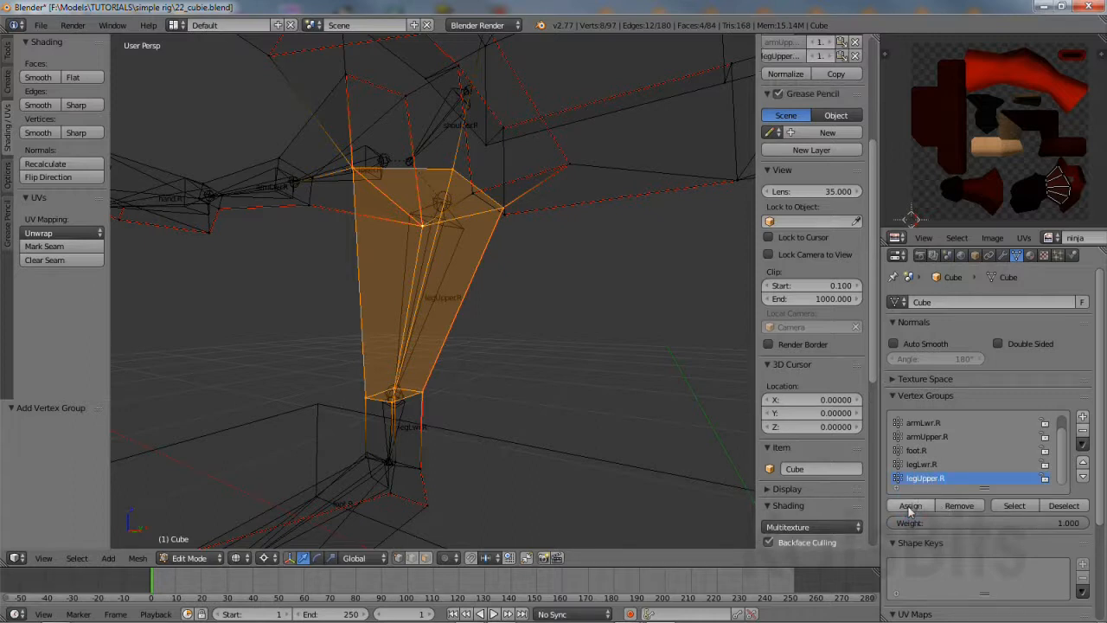
left_click(1062, 506)
Check the vertices assigned to the legLwr.R and foot.R groups by selecting and deselecting each group in turn.
scroll(353, 461, "down", 3)
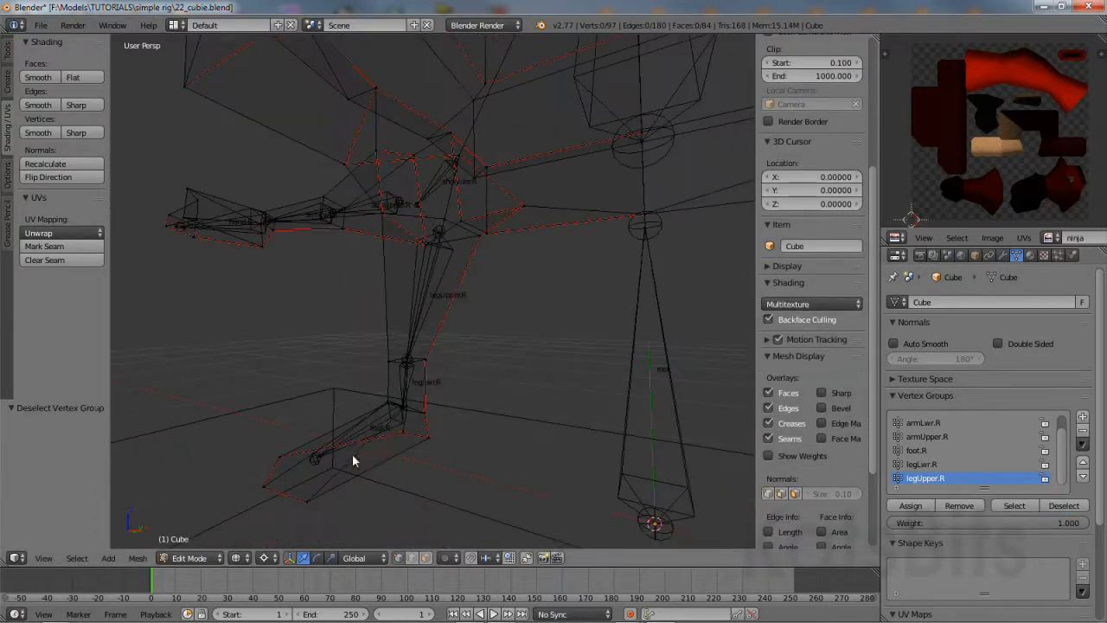
left_click(918, 464)
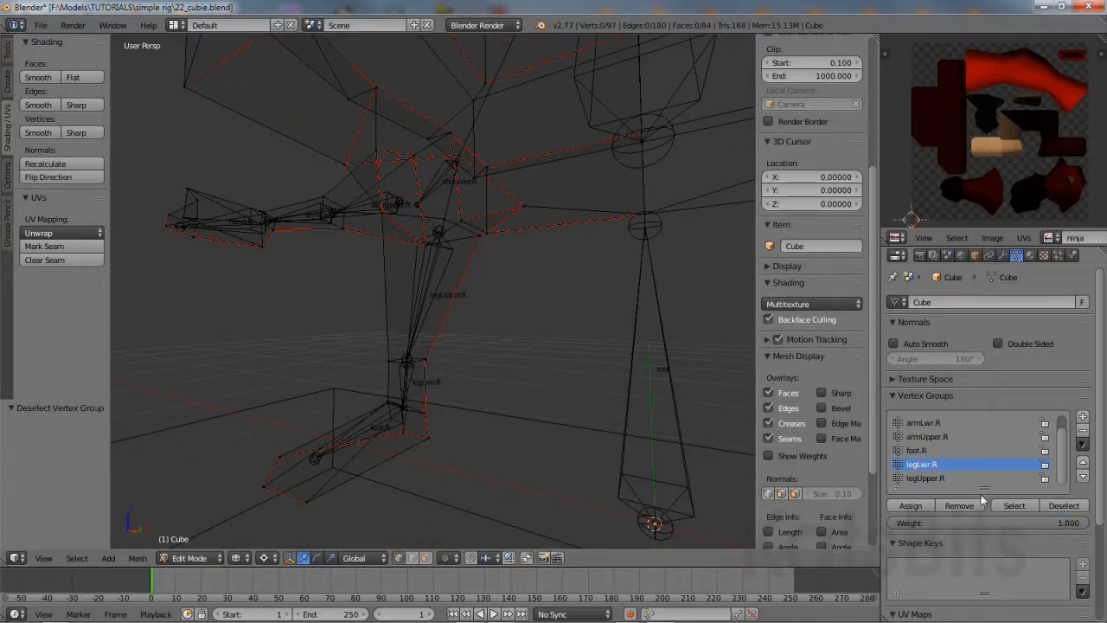
left_click(1015, 507)
left_click(1061, 505)
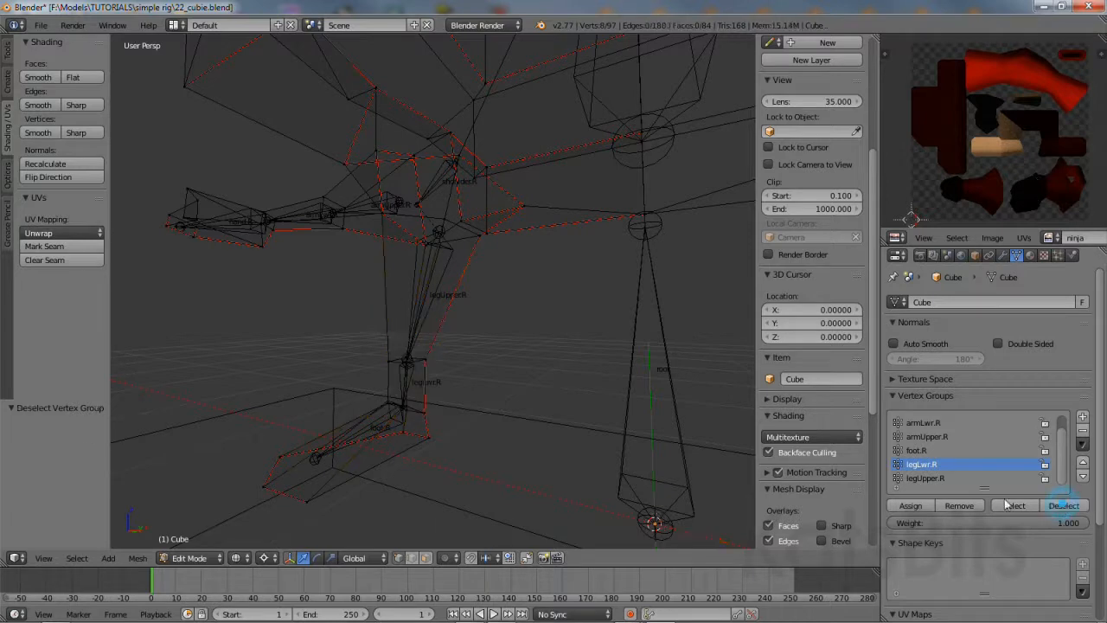
left_click(916, 451)
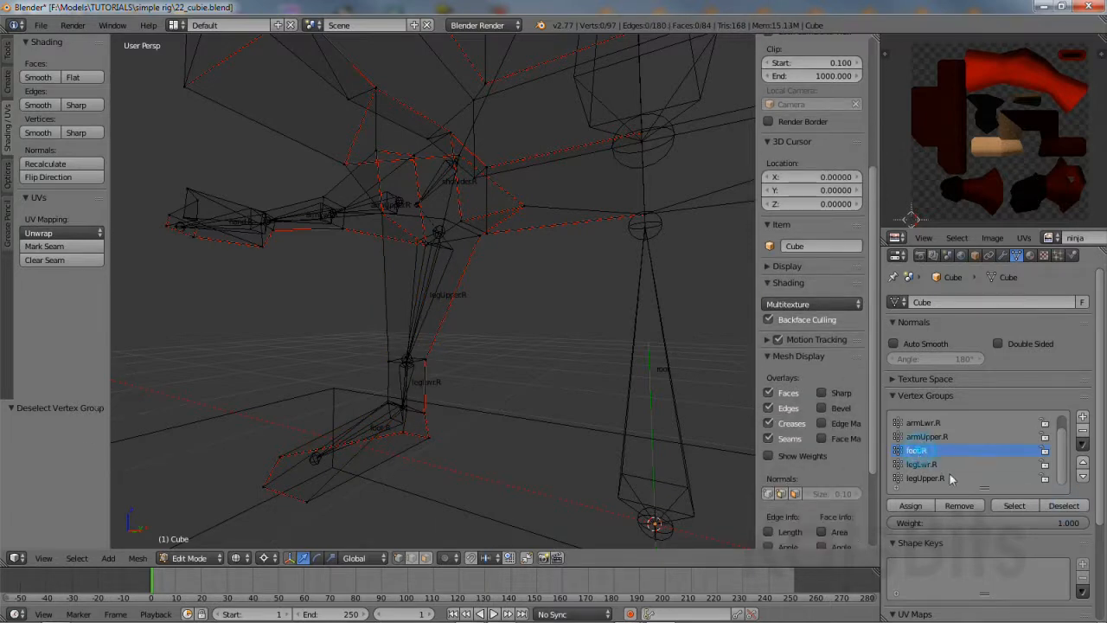
left_click(1015, 507)
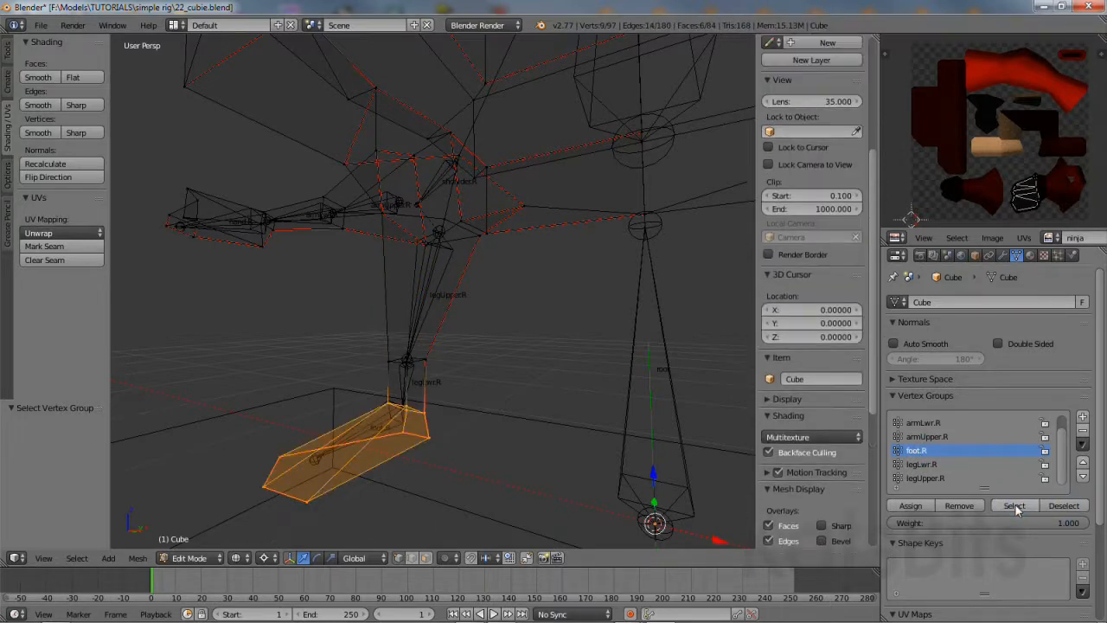
left_click(1059, 507)
Select the body vertices where the right arm and the right upper leg join the torso.
middle_click_drag(487, 343, 393, 355)
right_click(389, 260)
right_click(347, 209, "shift")
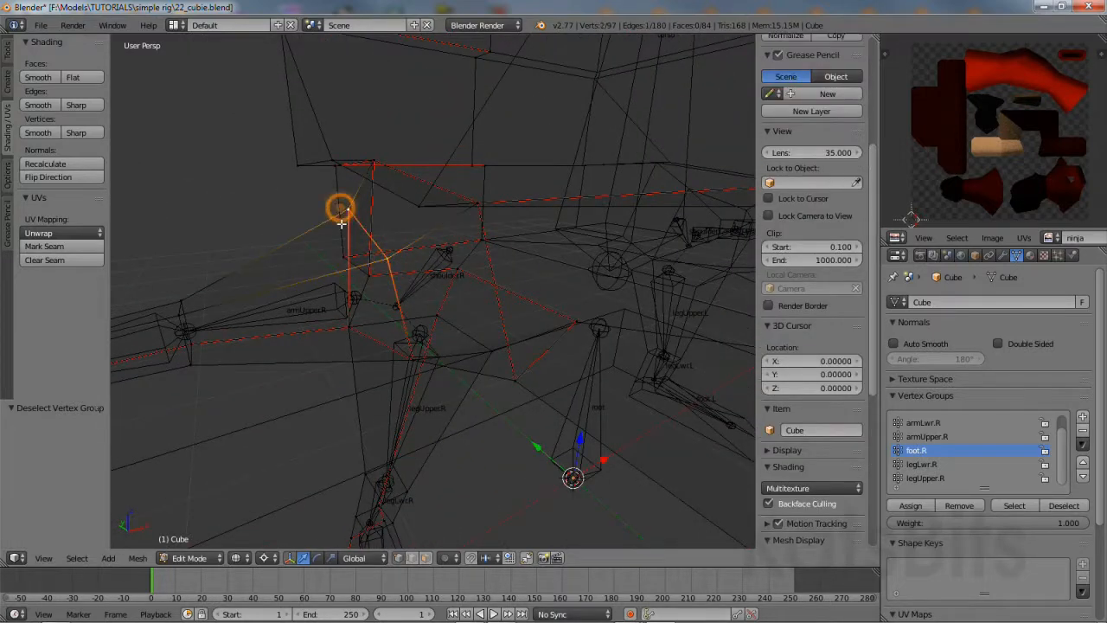
right_click(348, 323, "shift")
middle_click_drag(418, 366, 480, 344)
right_click(492, 378, "shift")
right_click(504, 321, "shift")
right_click(437, 310, "shift")
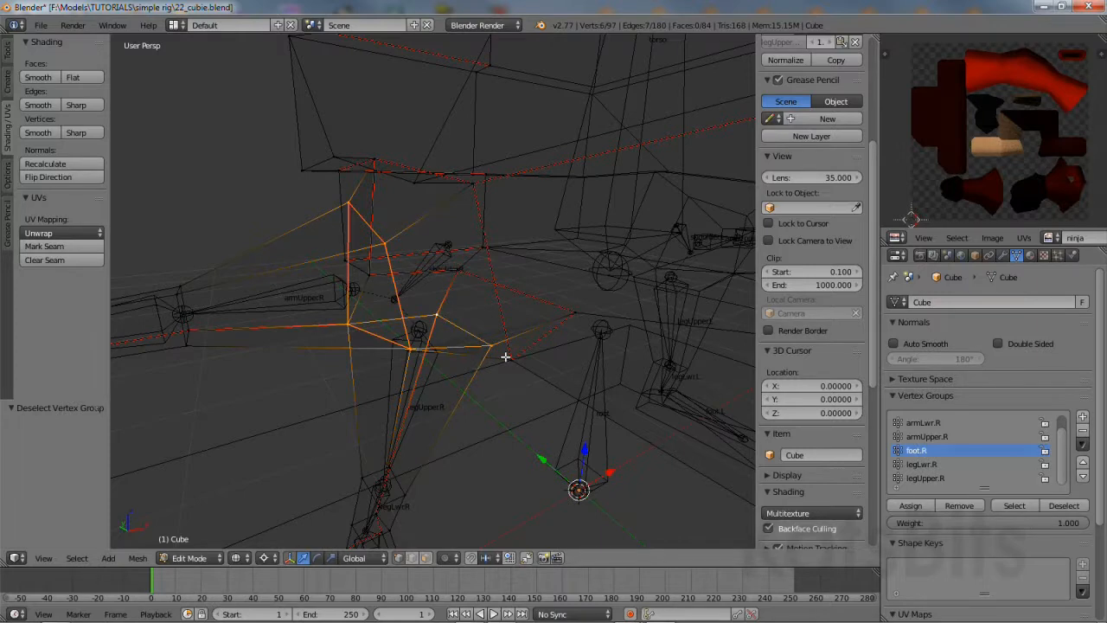
Extend the selection with the remaining vertices of the body section around the shoulder.R bone, including its underside and upper edge.
right_click(560, 313, "shift")
right_click(455, 275, "shift")
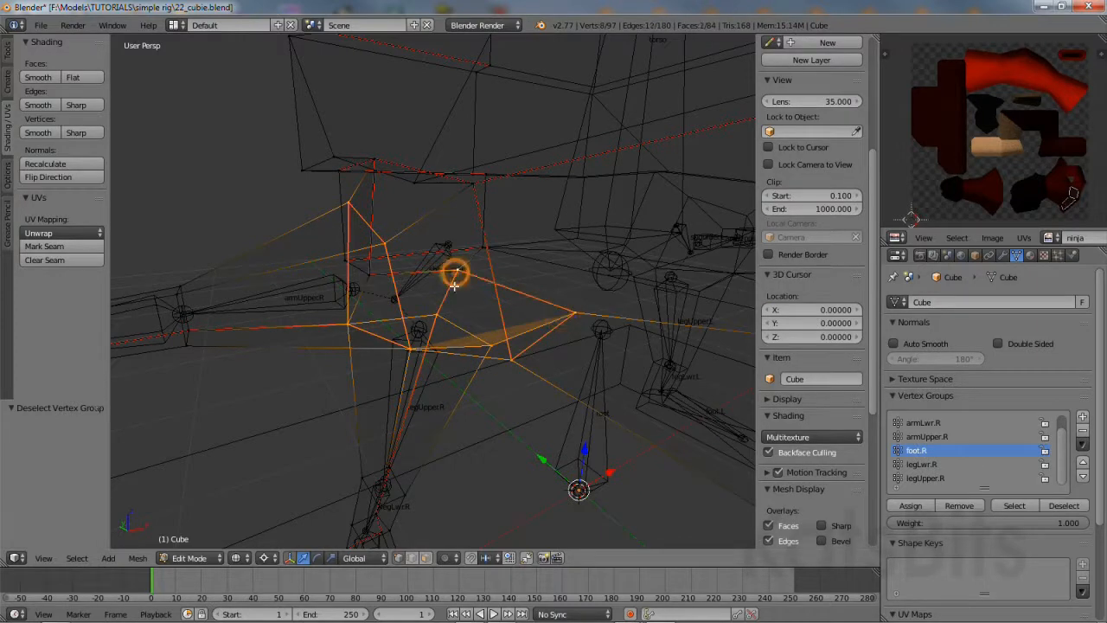
middle_click_drag(454, 285, 394, 310)
right_click(390, 307, "shift")
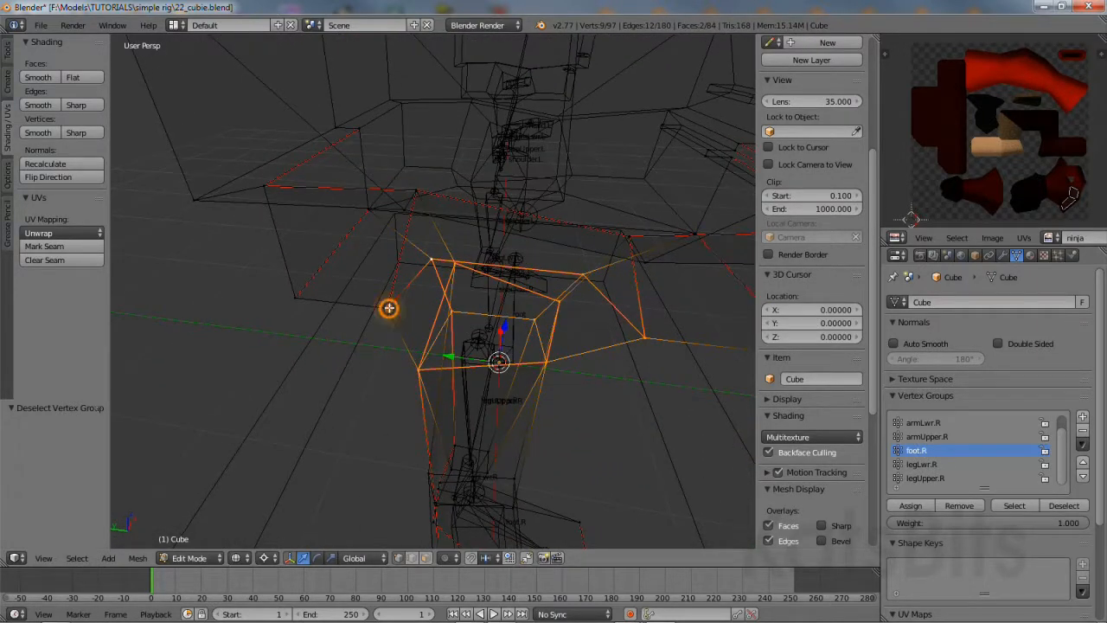
right_click(415, 188, "shift")
right_click(620, 230, "shift")
middle_click_drag(620, 230, 385, 409)
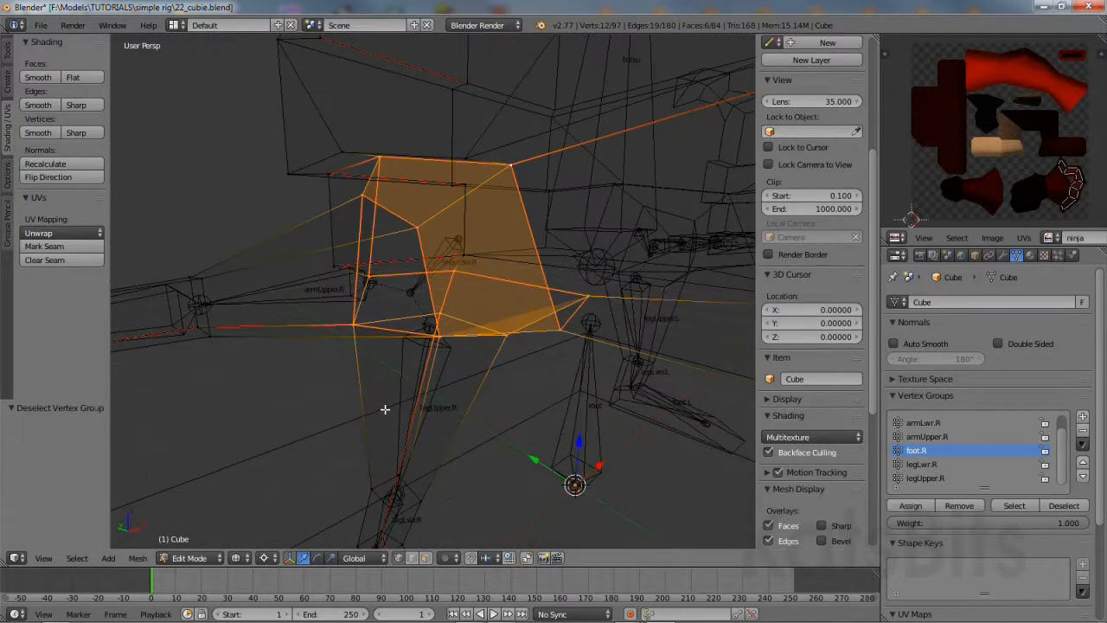
Add a vertex group named shoulder.R, assign the selected vertices to it and deselect them.
scroll(385, 408, "up", 1)
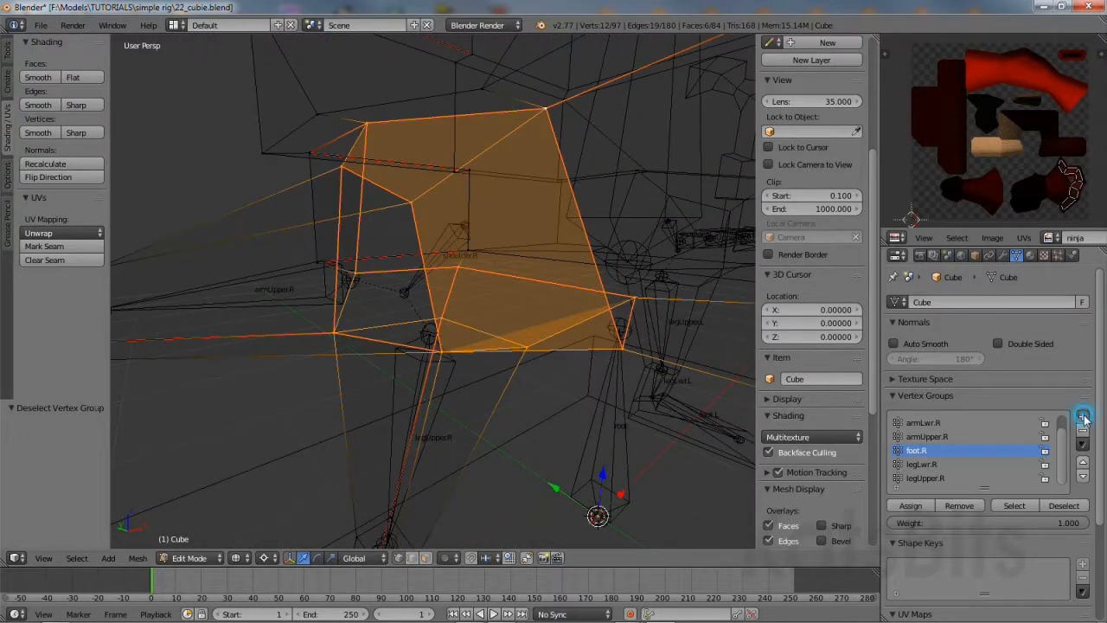
left_click(1082, 417)
left_click(918, 472)
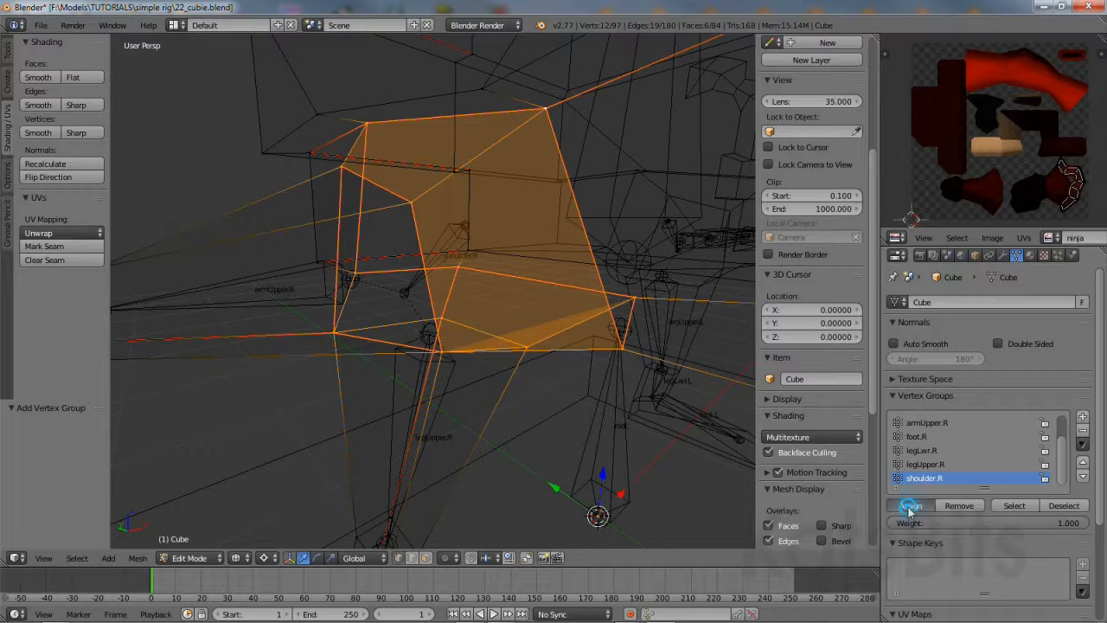
left_click(910, 508)
left_click(1058, 507)
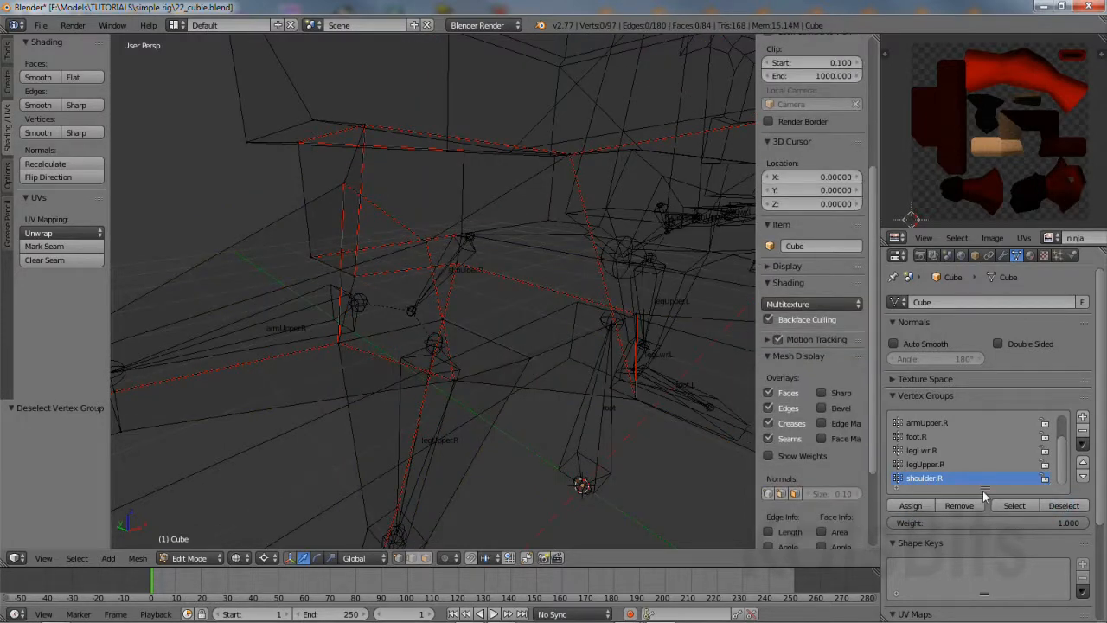
Enlarge the vertex group list and select the six vertices of the topknot's base around the topknot1 bone.
left_click_drag(983, 492, 983, 548)
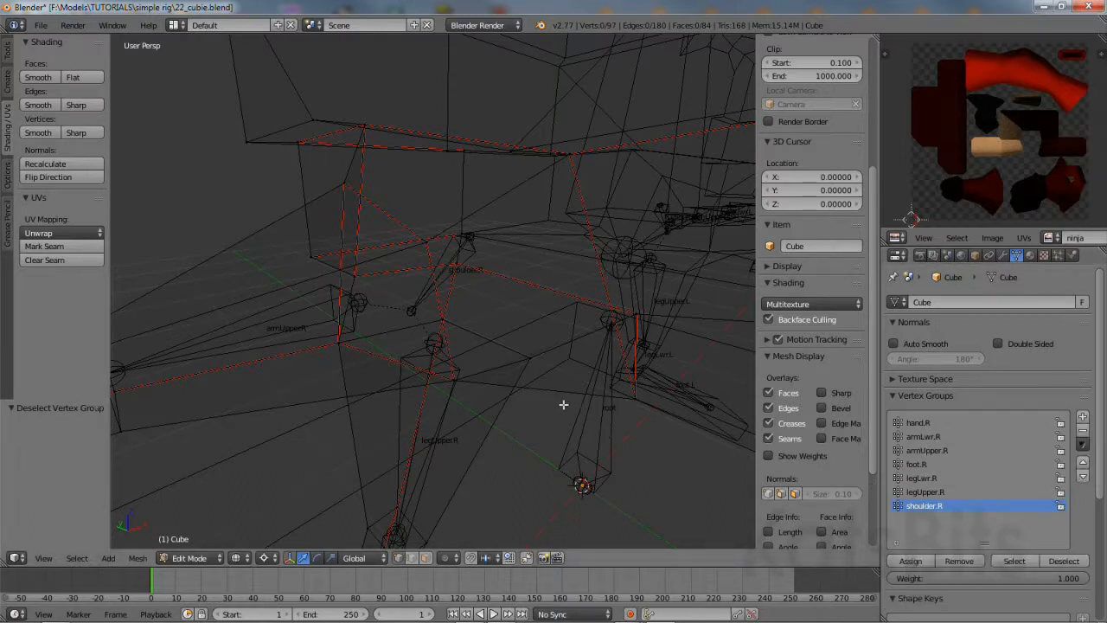
middle_click_drag(563, 403, 382, 318)
middle_click_drag(387, 242, 475, 341)
scroll(468, 342, "up", 3)
right_click(389, 293)
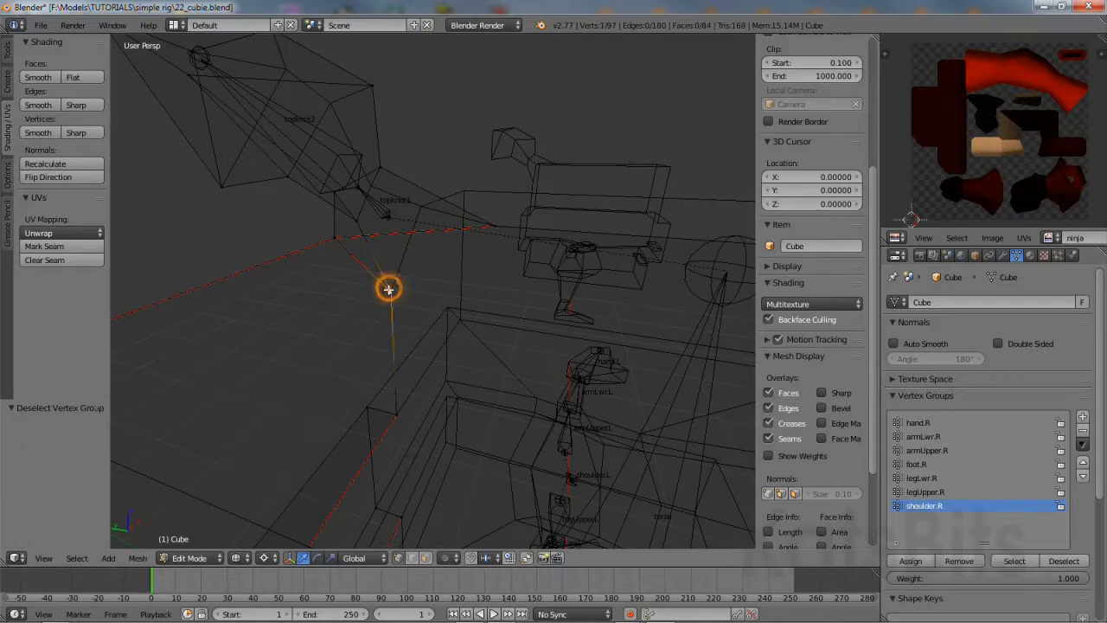
right_click(328, 242, "shift")
right_click(486, 223, "shift")
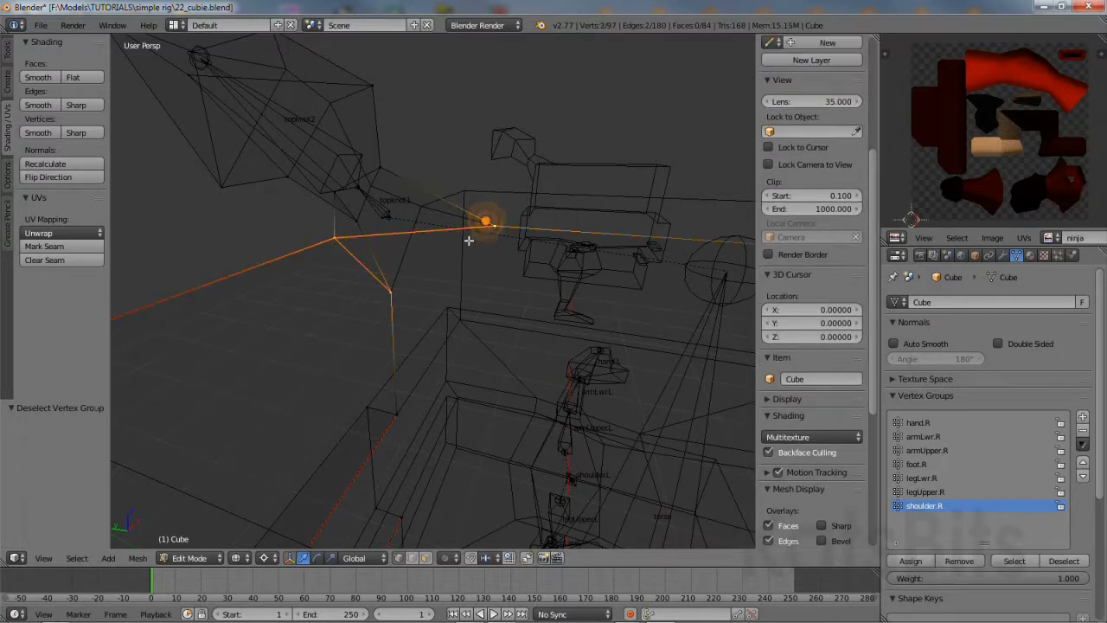
middle_click_drag(469, 240, 497, 268)
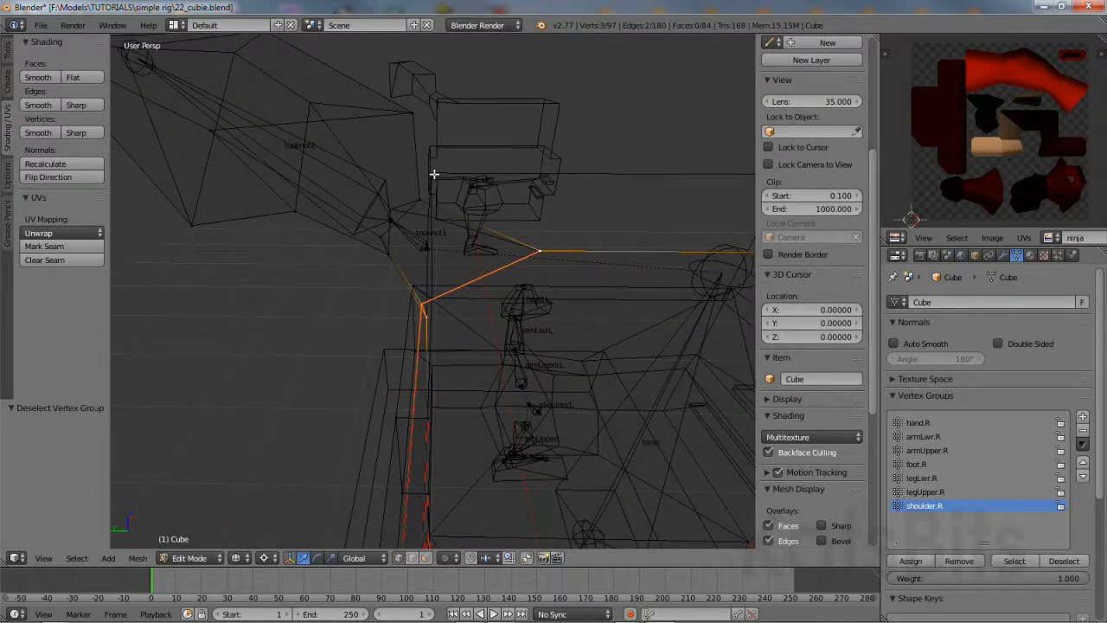
mouse_move(434, 173)
left_mouse_down("ctrl")
mouse_move(359, 251)
mouse_move(458, 215)
mouse_move(463, 180)
left_mouse_up("ctrl")
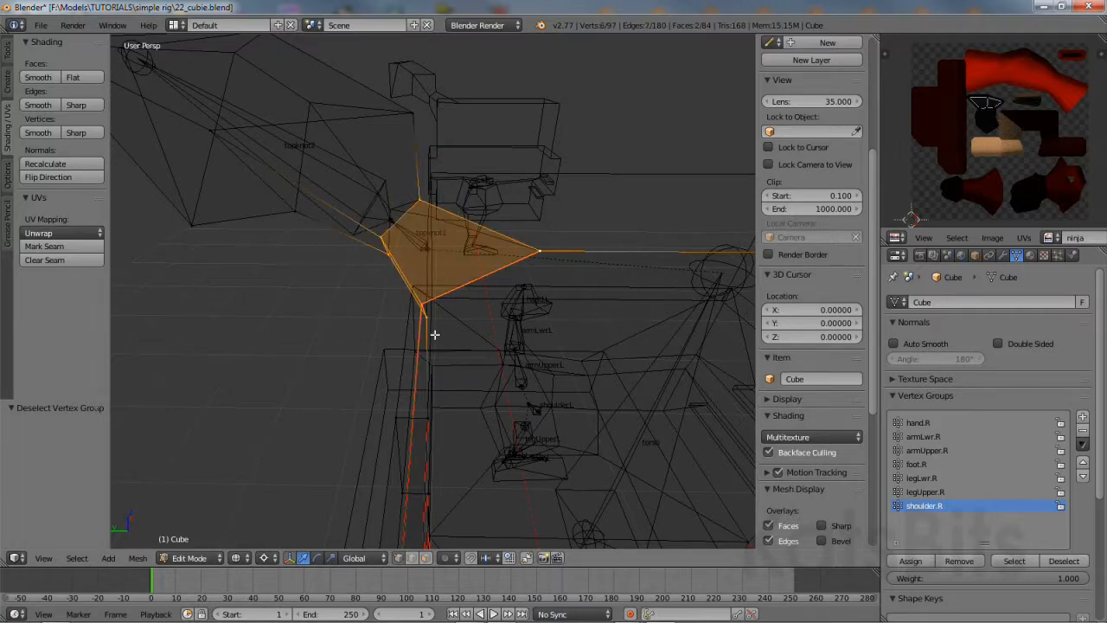
scroll(434, 333, "up", 5)
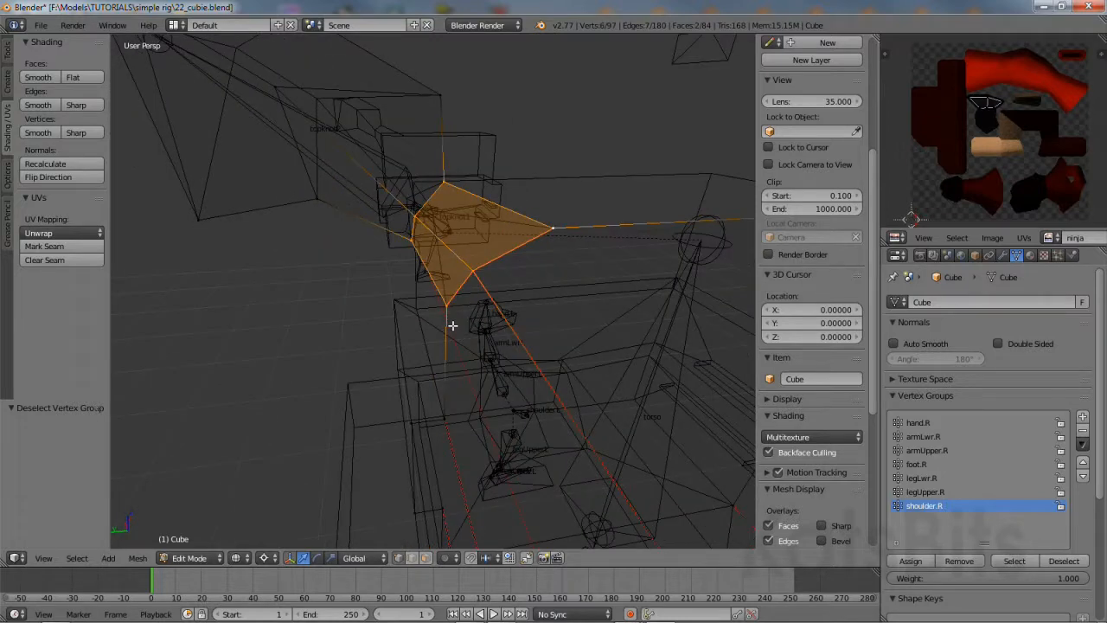
Add a vertex group named topknot1, assign the selected base vertices to it and deselect them.
left_click(1081, 417)
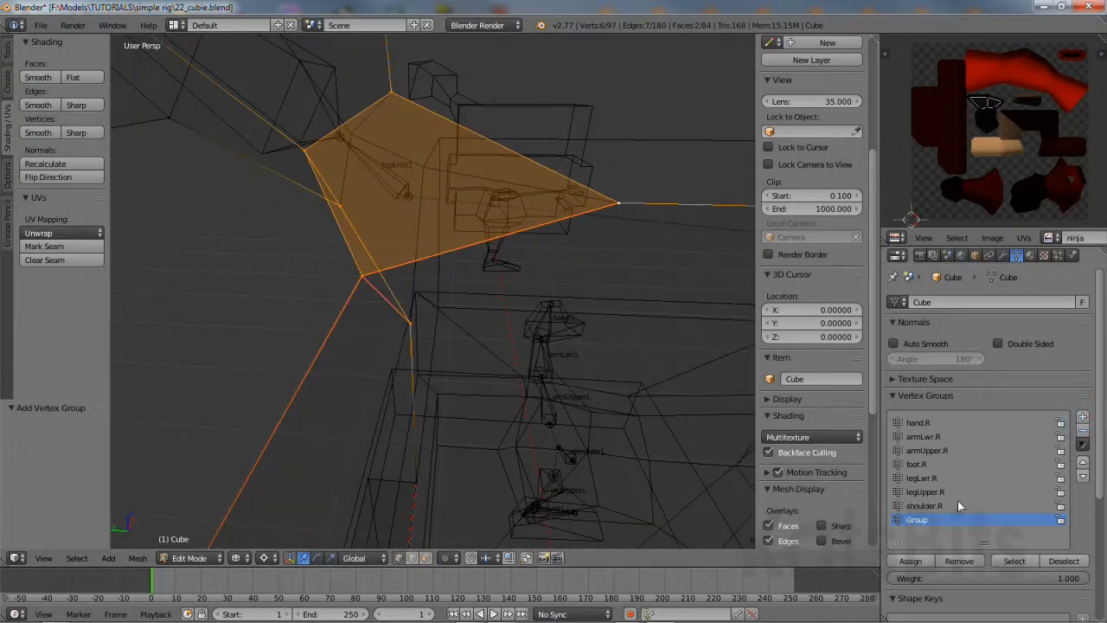
double_click(917, 520)
left_click(910, 559)
left_click(1051, 560)
Select all vertices of the topknot's outer section around the topknot2 bone.
scroll(813, 389, "down", 5)
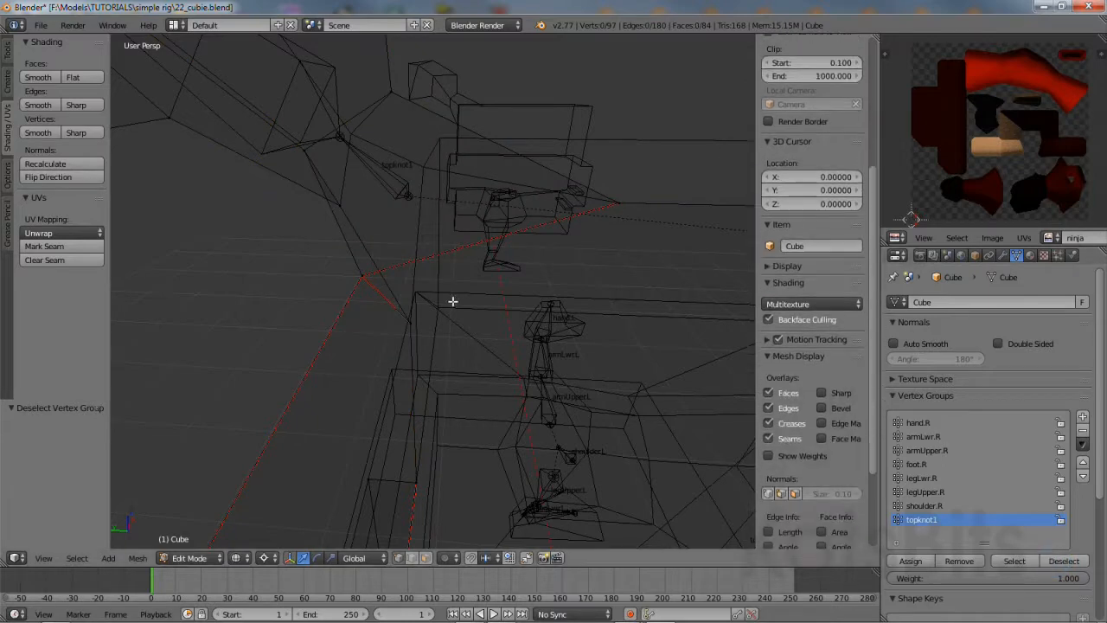
middle_click_drag(452, 302, 442, 290)
mouse_move(187, 74)
left_mouse_down("ctrl")
mouse_move(153, 148)
mouse_move(303, 267)
mouse_move(424, 247)
mouse_move(420, 107)
left_mouse_up("ctrl")
Add a vertex group named topknot2, assign the selected outer topknot vertices to it and deselect them.
left_click(1081, 417)
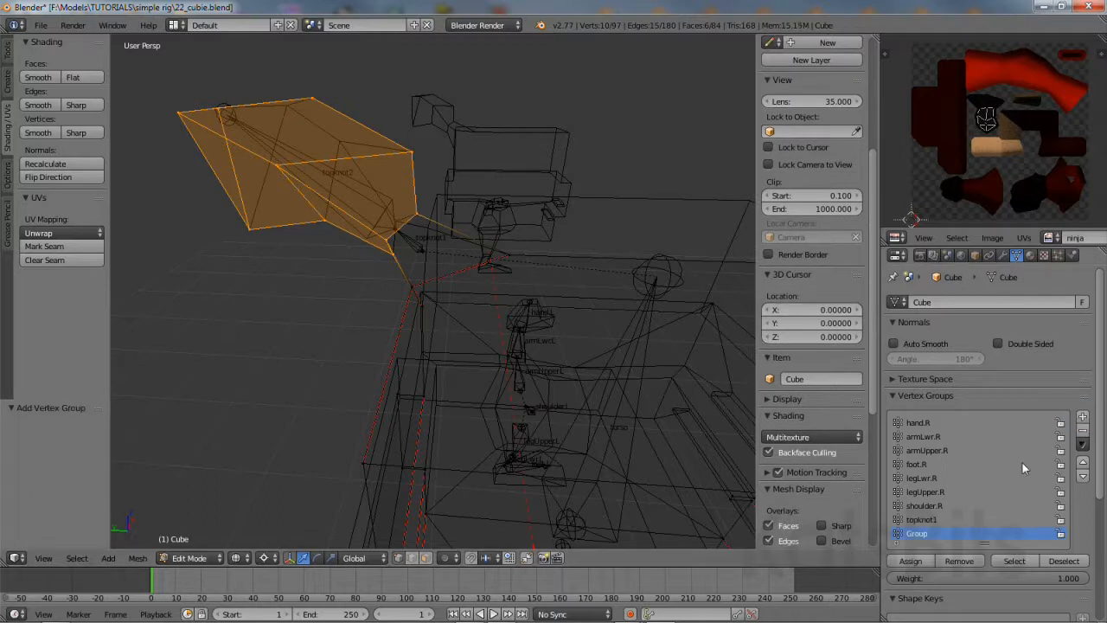
left_click(919, 532)
left_click(1014, 560)
left_click(1065, 560)
Select the vertices assigned to the topknot2, topknot1 and shoulder.R vertex groups.
scroll(811, 480, "down", 5)
scroll(535, 399, "down", 4)
middle_click_drag(524, 403, 403, 413)
middle_click_drag(444, 339, 533, 321)
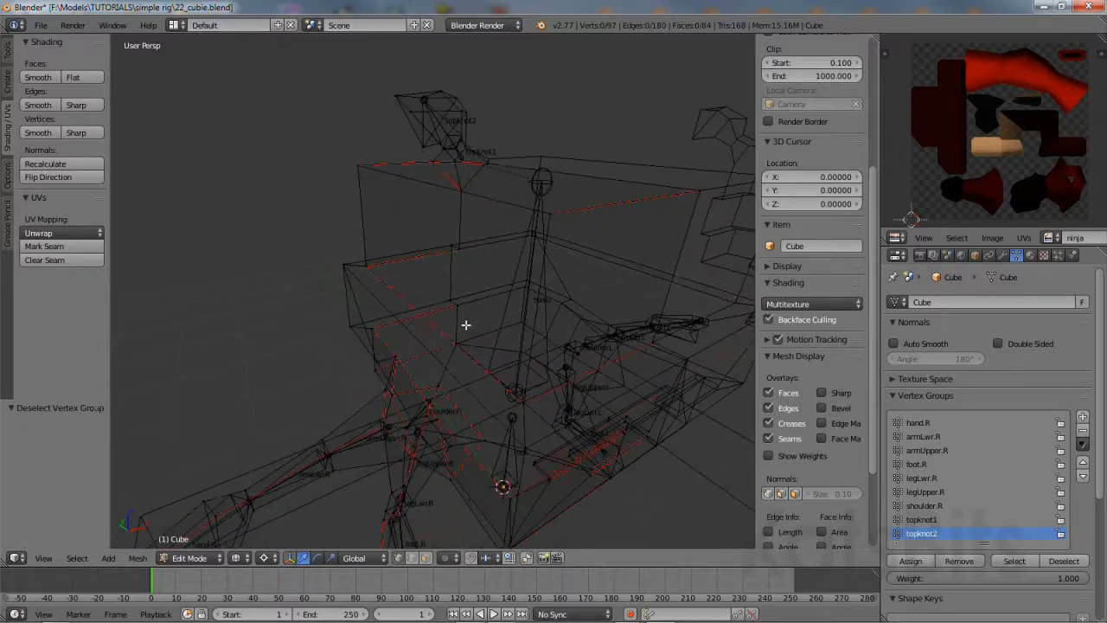
scroll(475, 371, "up", 2)
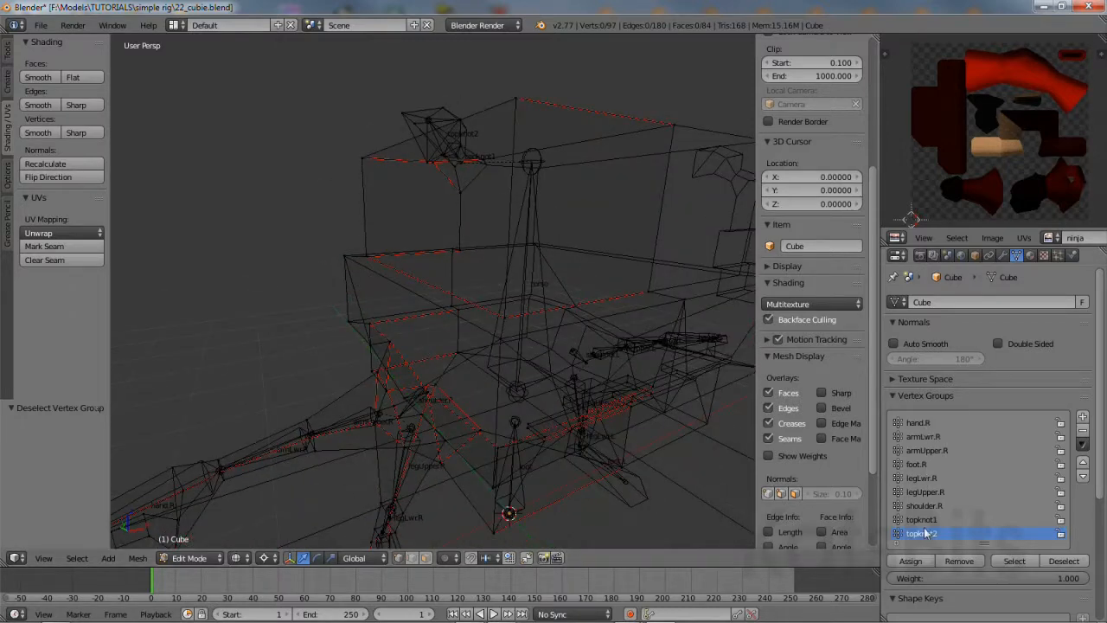
left_click(1007, 560)
left_click(921, 519)
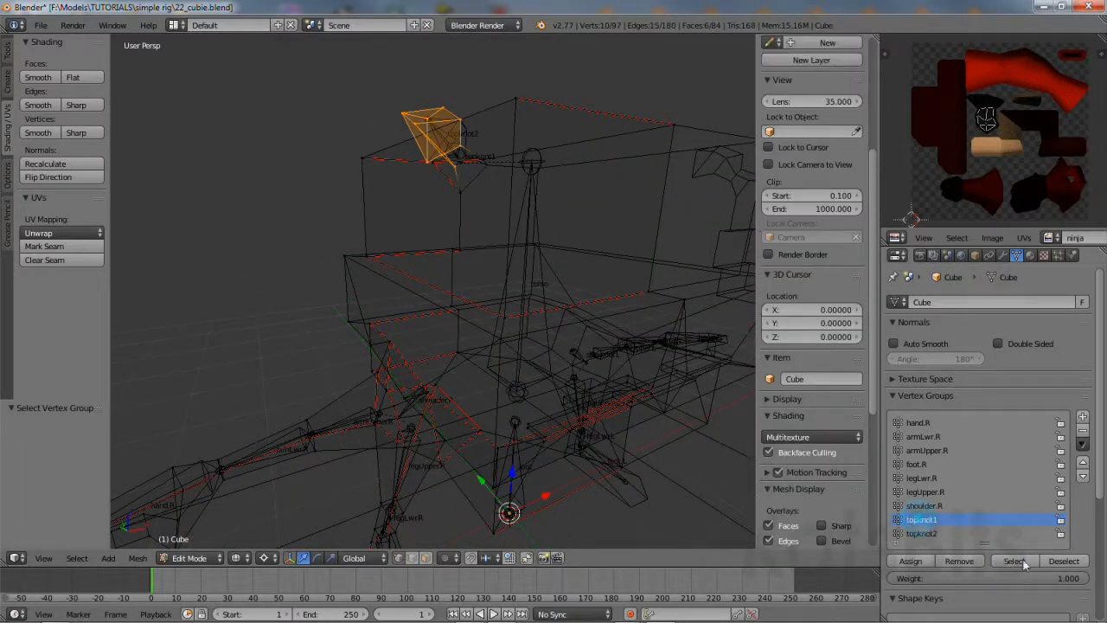
left_click(1015, 562)
left_click(925, 505)
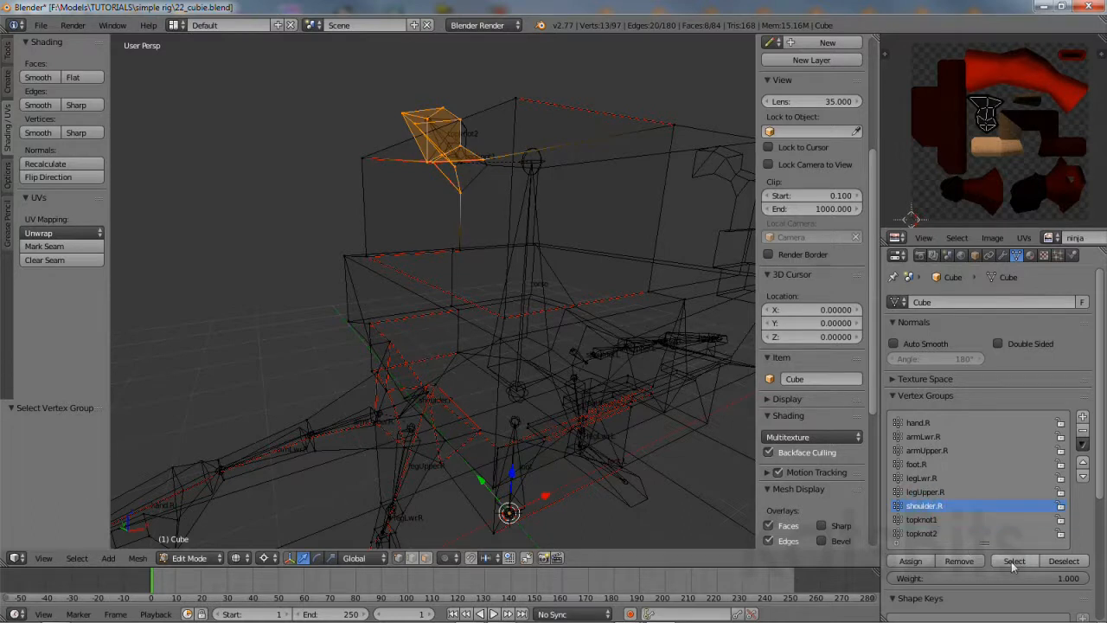
left_click(1013, 560)
Add the vertices of the legUpper.R, legLwr.R and foot.R vertex groups to the selection.
left_click(924, 491)
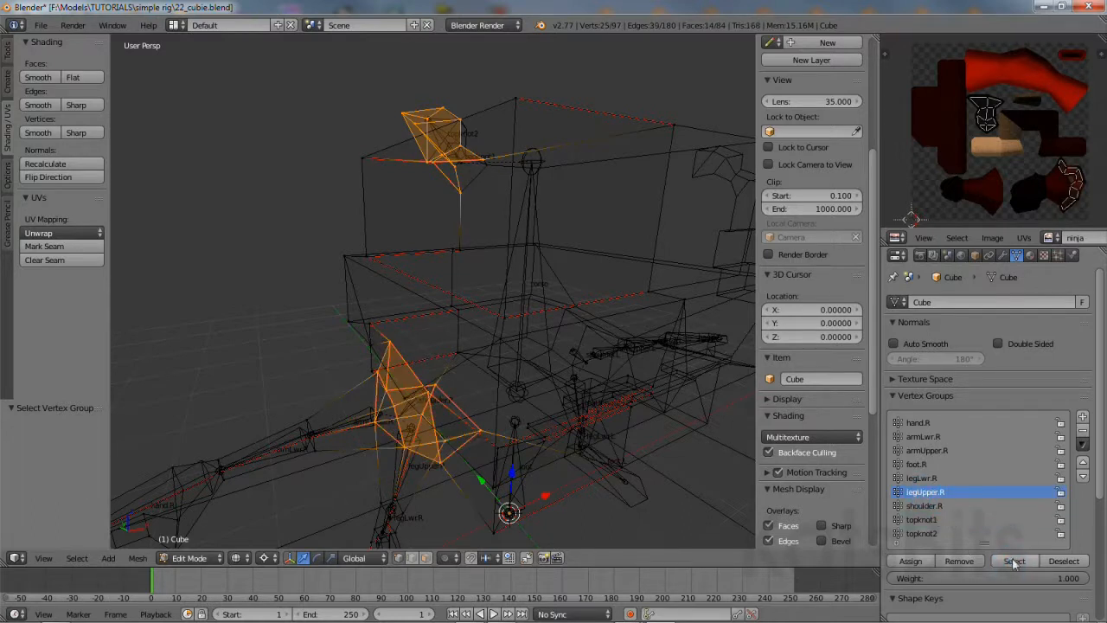
left_click(1013, 561)
left_click(921, 477)
left_click(1013, 560)
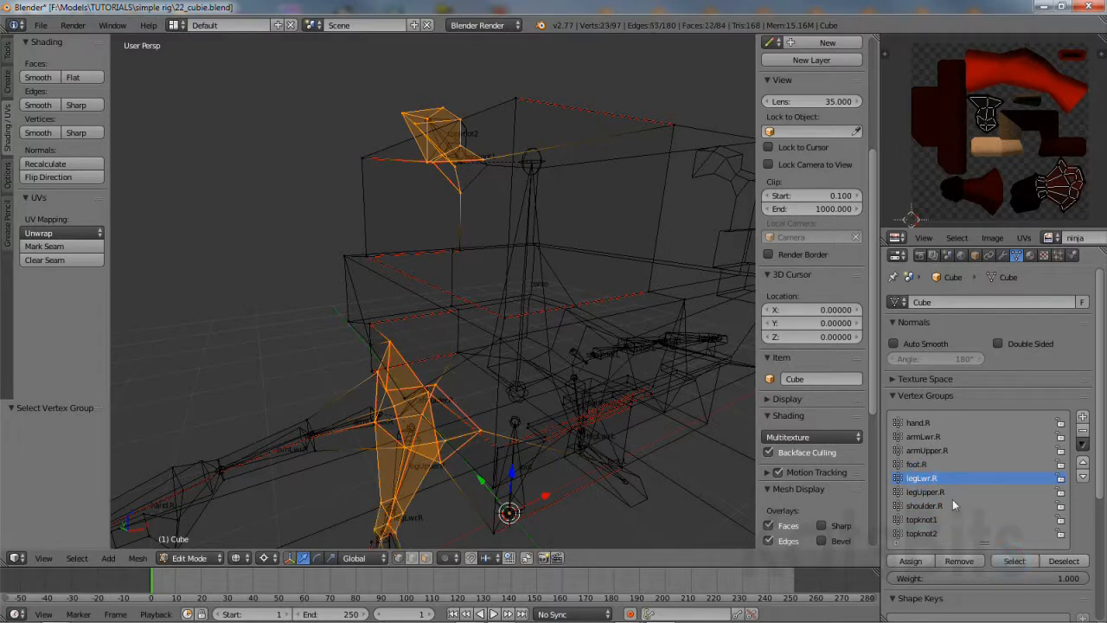
left_click(917, 464)
left_click(1013, 560)
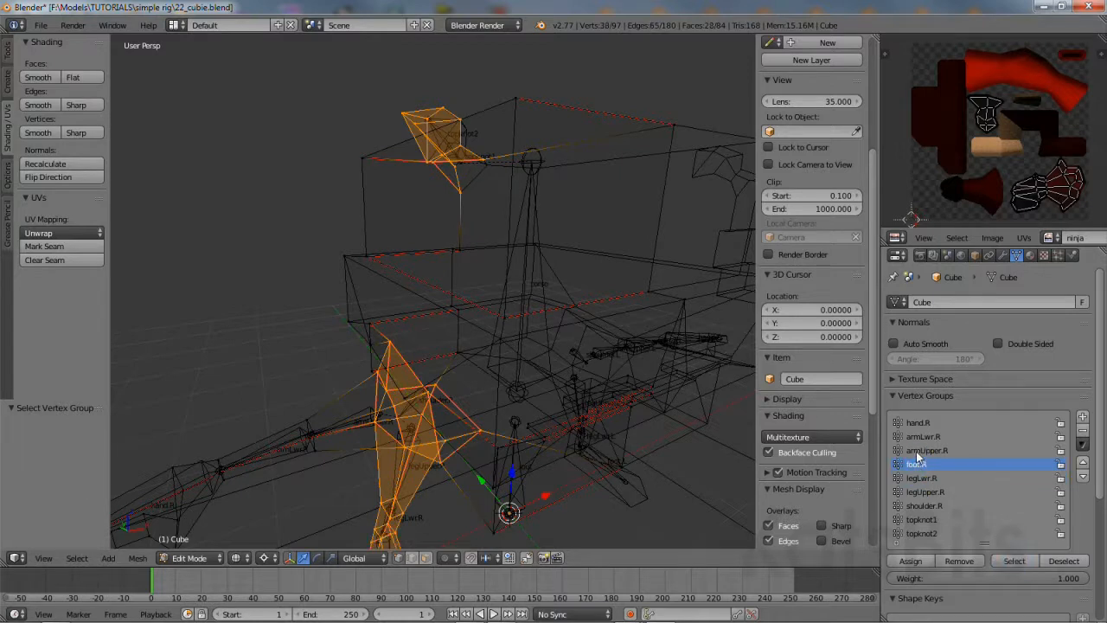
Add the vertices of the armUpper.R, armLwr.R and hand.R vertex groups to the selection.
left_click(926, 449)
left_click(1014, 560)
left_click(923, 436)
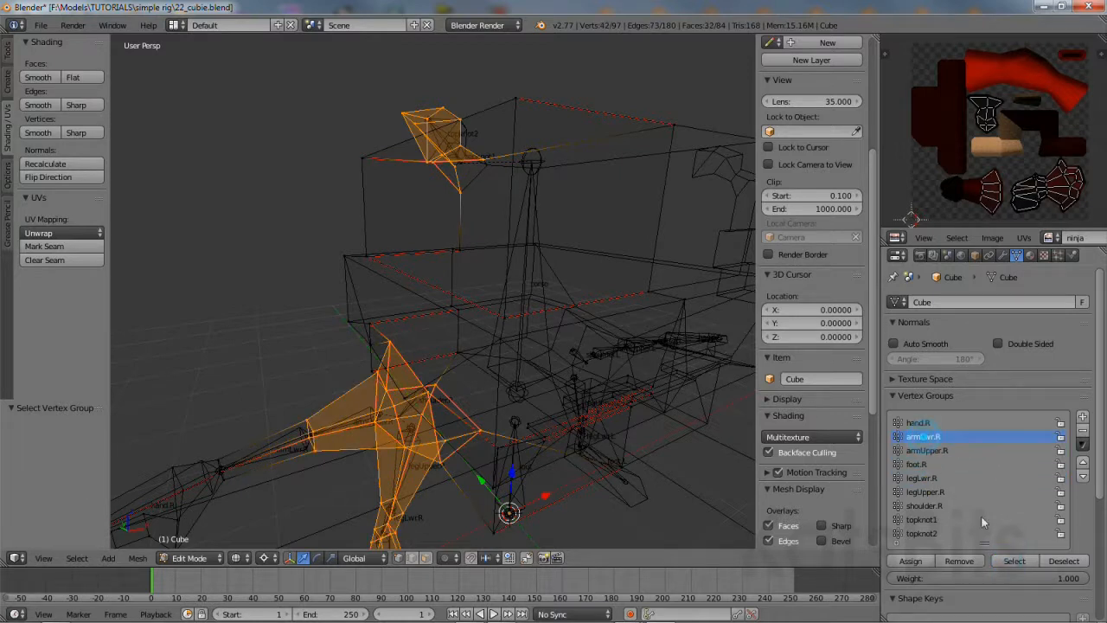
left_click(1013, 560)
left_click(917, 421)
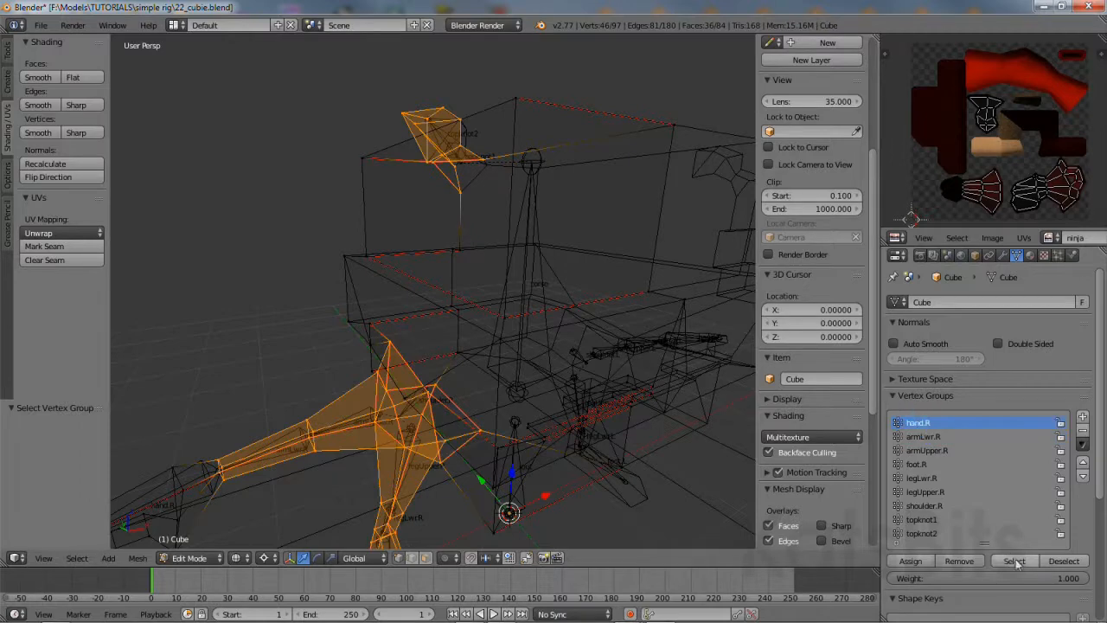
left_click(1014, 561)
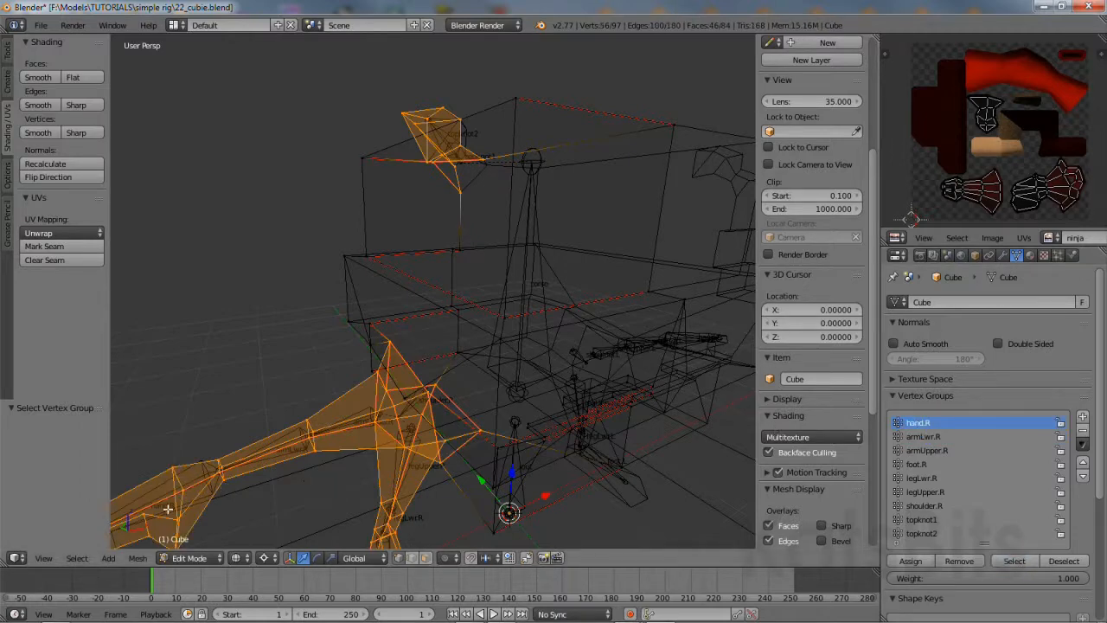
Invert the vertex selection and circle-select the missing body vertices beside the right shoulder and upper leg.
left_click(77, 557)
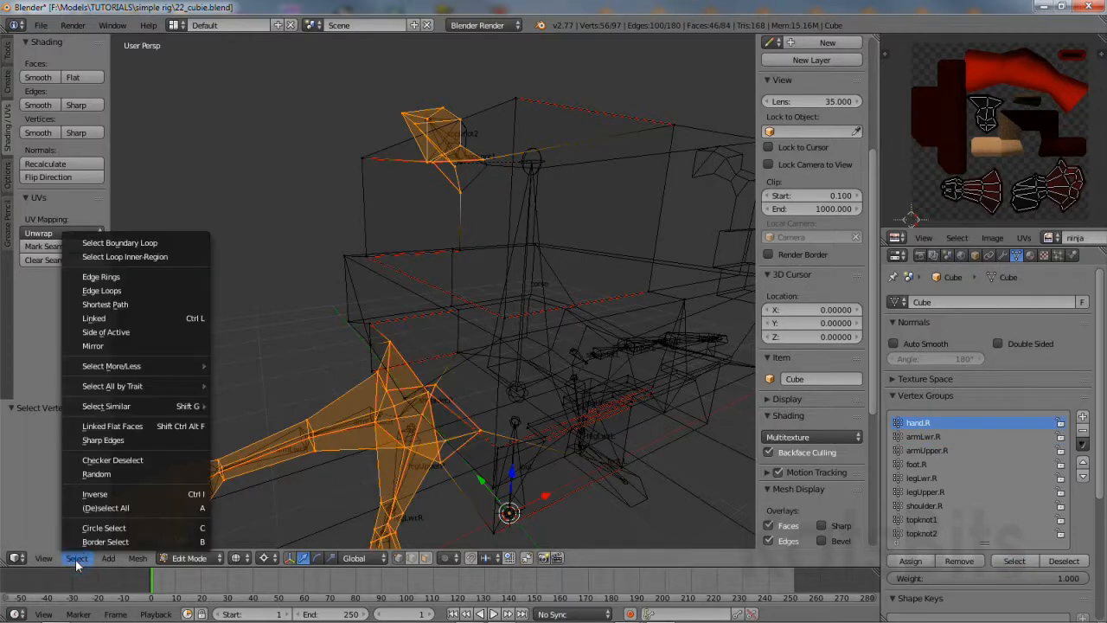
left_click(83, 500)
middle_click_drag(320, 450, 340, 380)
key("c")
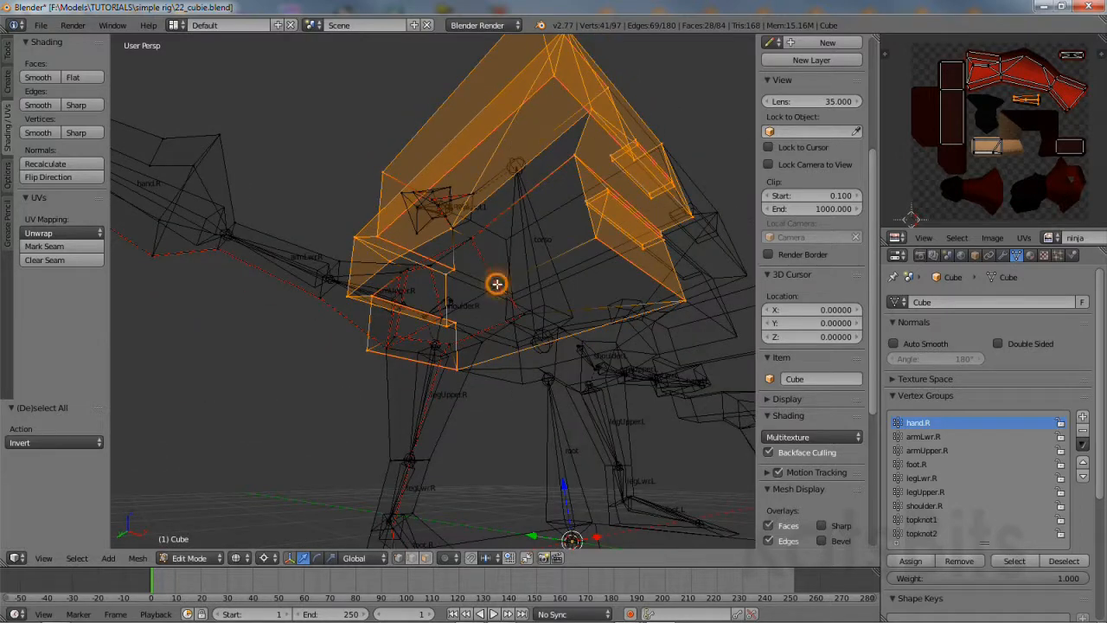
scroll(484, 260, "up", 2)
mouse_move(469, 240)
left_mouse_down()
mouse_move(534, 328)
mouse_move(530, 344)
left_mouse_up()
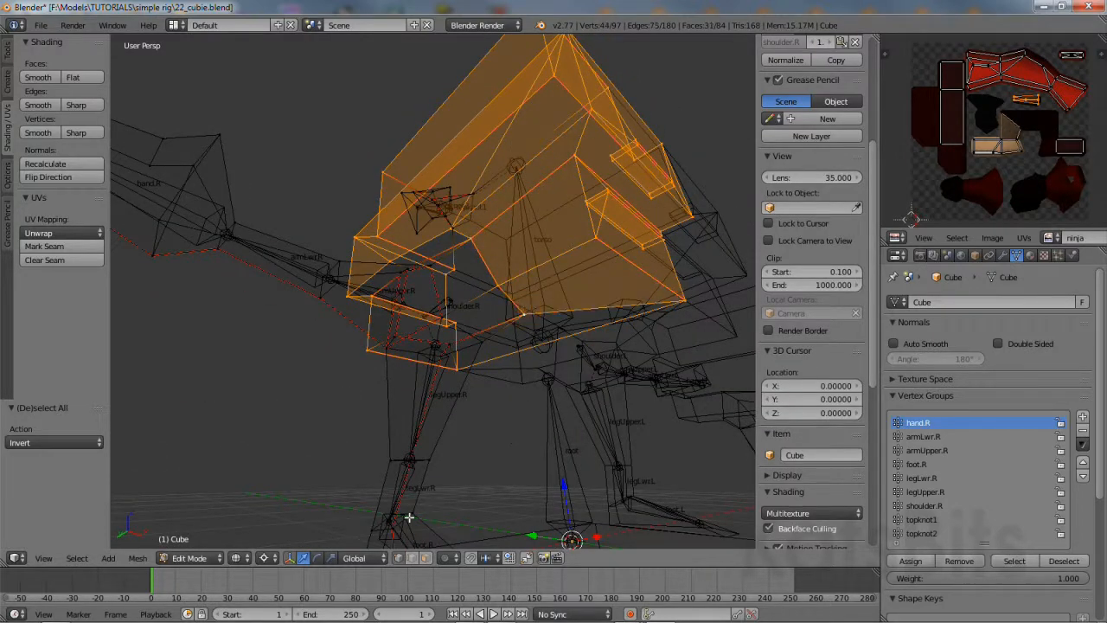
Switch to Solid shading and add the three unselected body vertices bordering the back of the right shoulder to the selection.
left_click(239, 558)
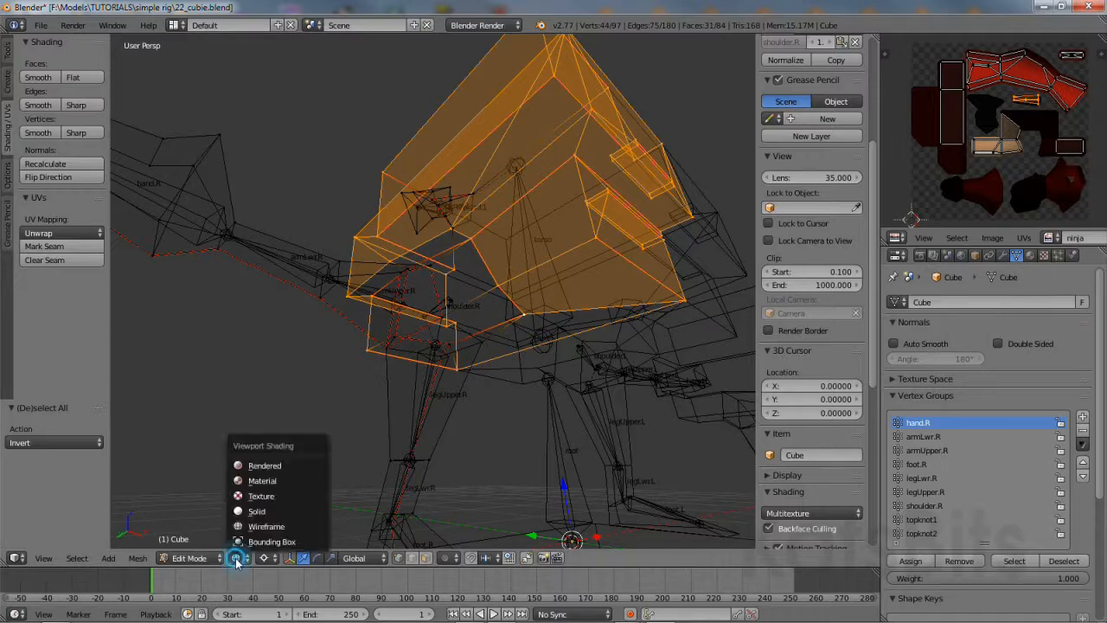
left_click(246, 510)
middle_click_drag(424, 354, 579, 284)
scroll(486, 361, "up", 3)
right_click(581, 263, "shift")
right_click(569, 389, "shift")
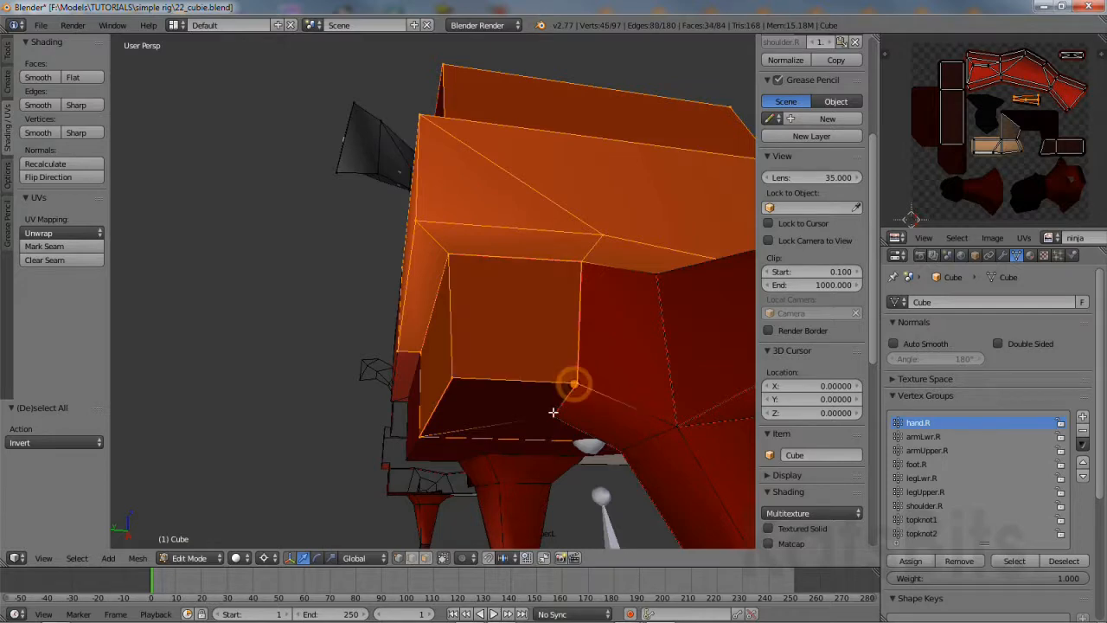
right_click(553, 412, "shift")
middle_click_drag(588, 429, 512, 452)
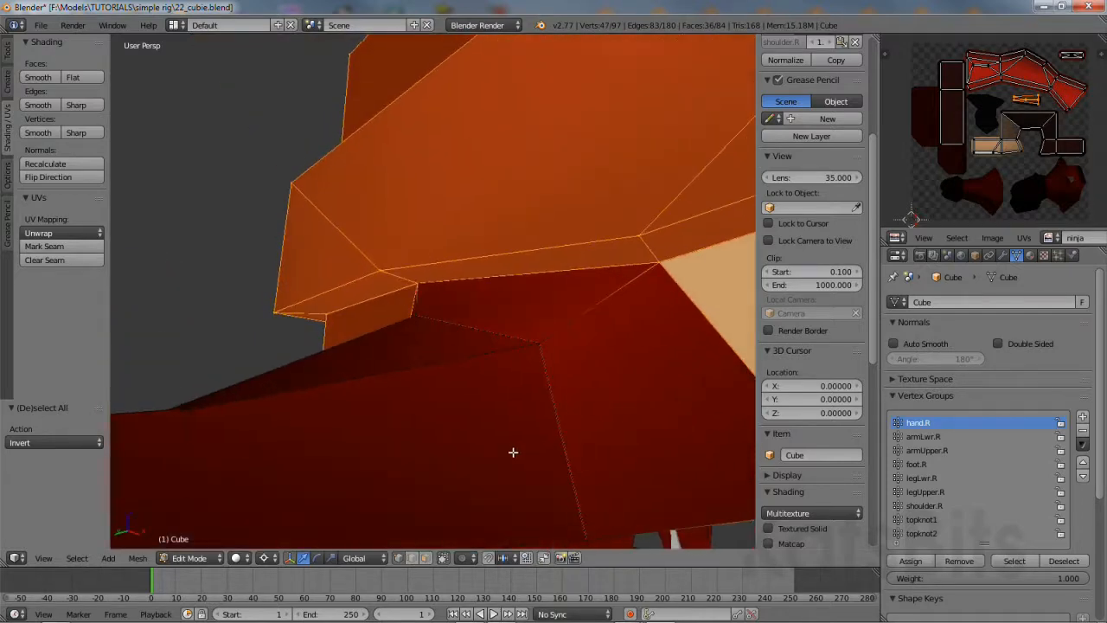
Return to Wireframe shading and add the three head vertices around the topknot's base to the selection.
left_click(238, 557)
left_click(252, 527)
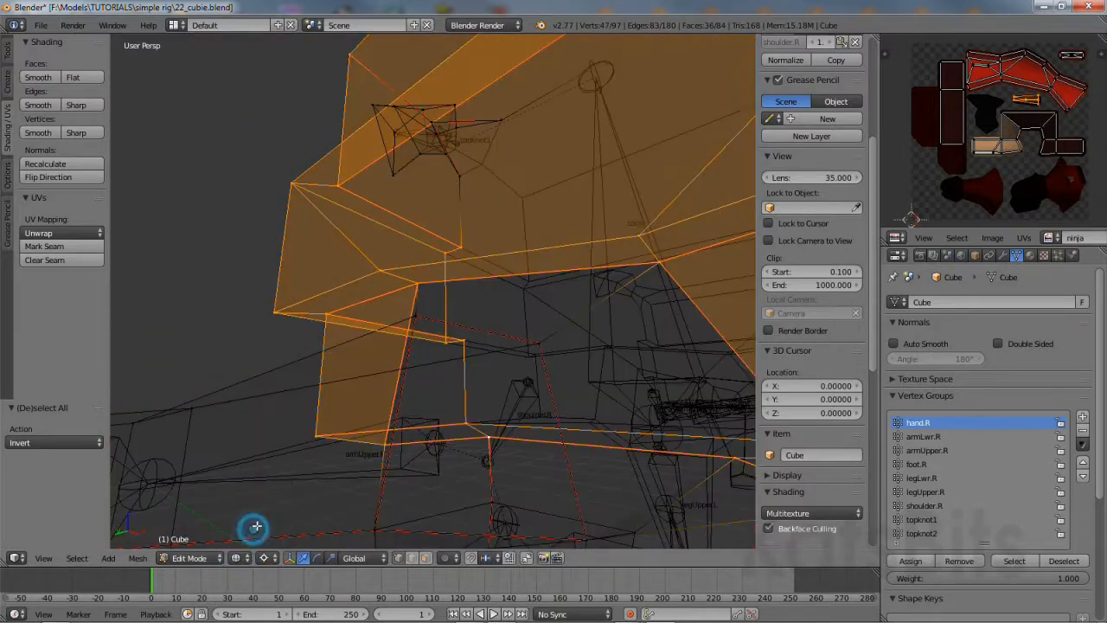
middle_click_drag(347, 417, 409, 426)
right_click(475, 183, "shift")
right_click(431, 159, "shift")
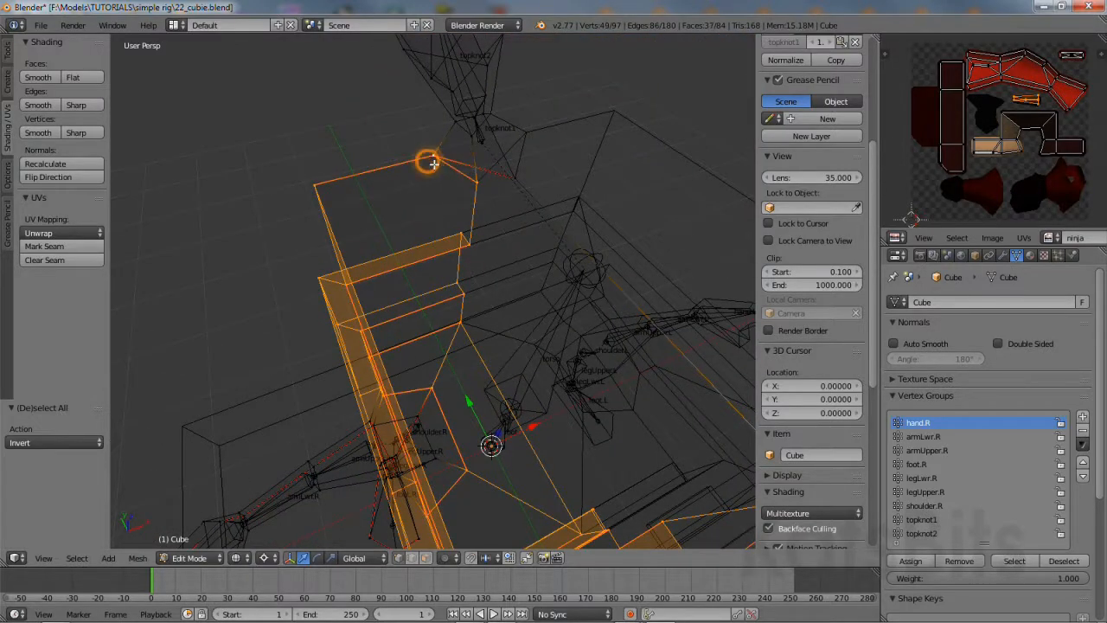
right_click(514, 177, "shift")
scroll(477, 340, "down", 3)
middle_click_drag(454, 365, 459, 283)
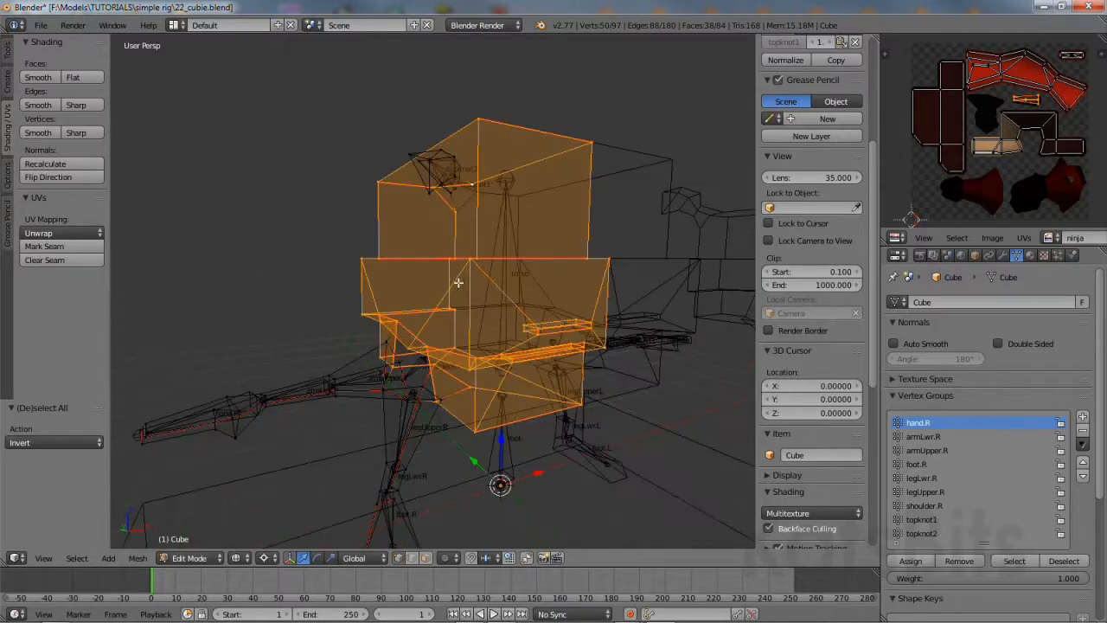
Add a vertex group named torso, assign the selected body vertices to it and deselect them.
left_click(1083, 418)
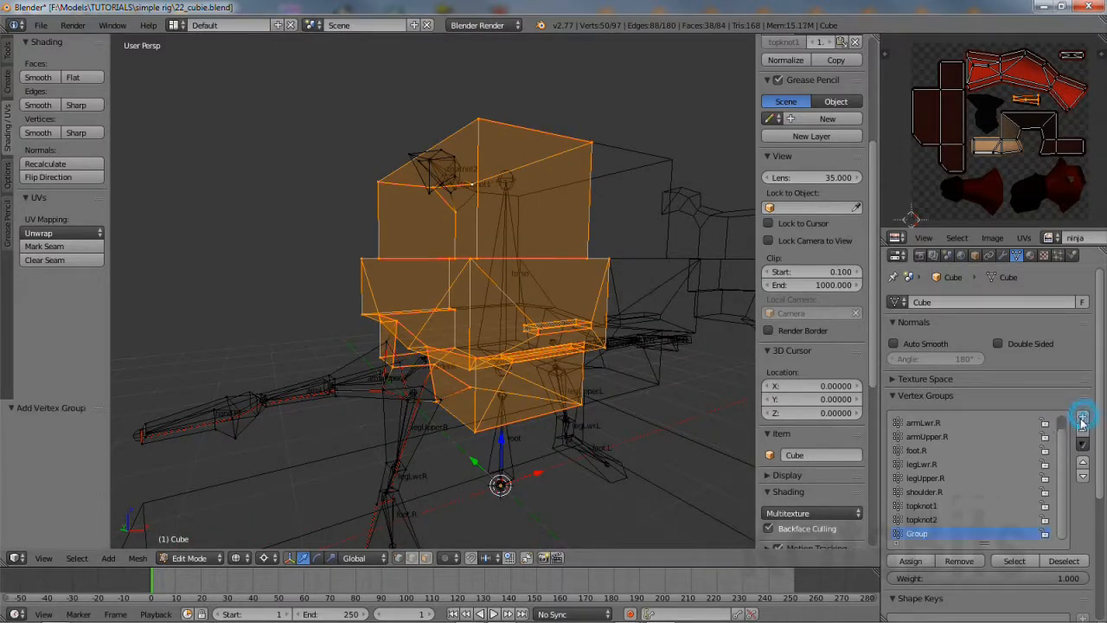
double_click(919, 534)
left_click(911, 560)
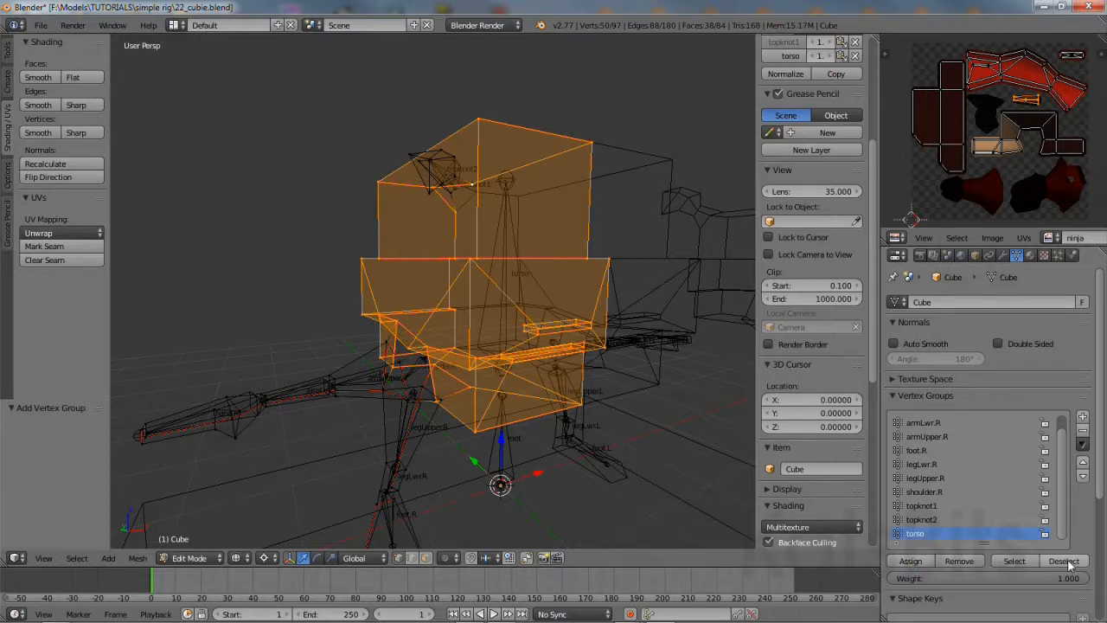
left_click(1064, 560)
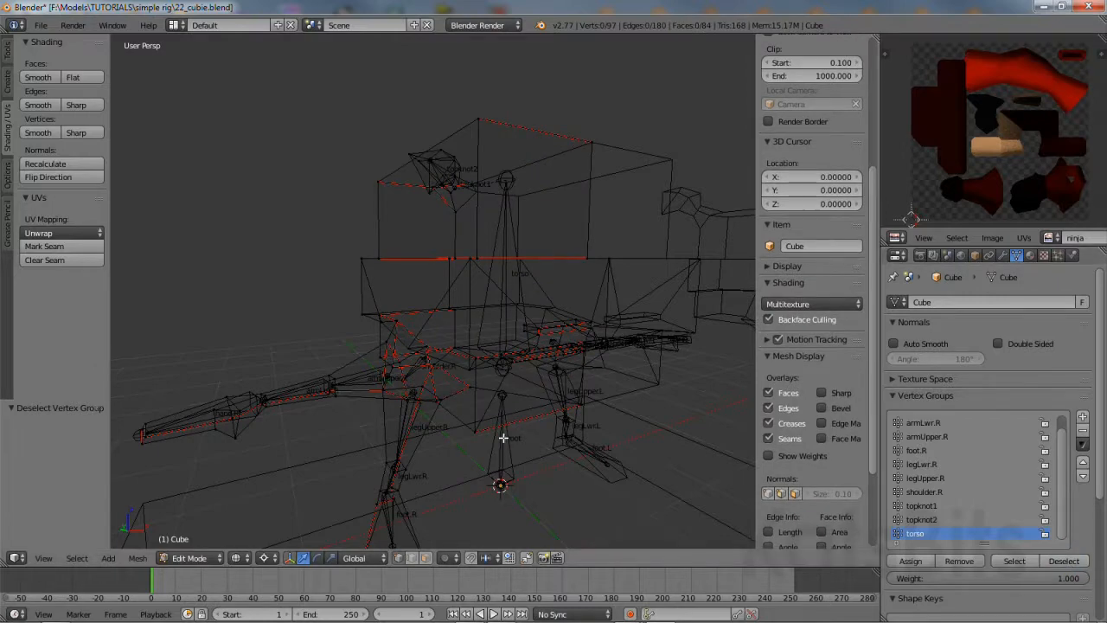
Save the scene as a new file named 23_cubie.blend in the simple rig folder.
middle_click_drag(503, 437, 507, 405)
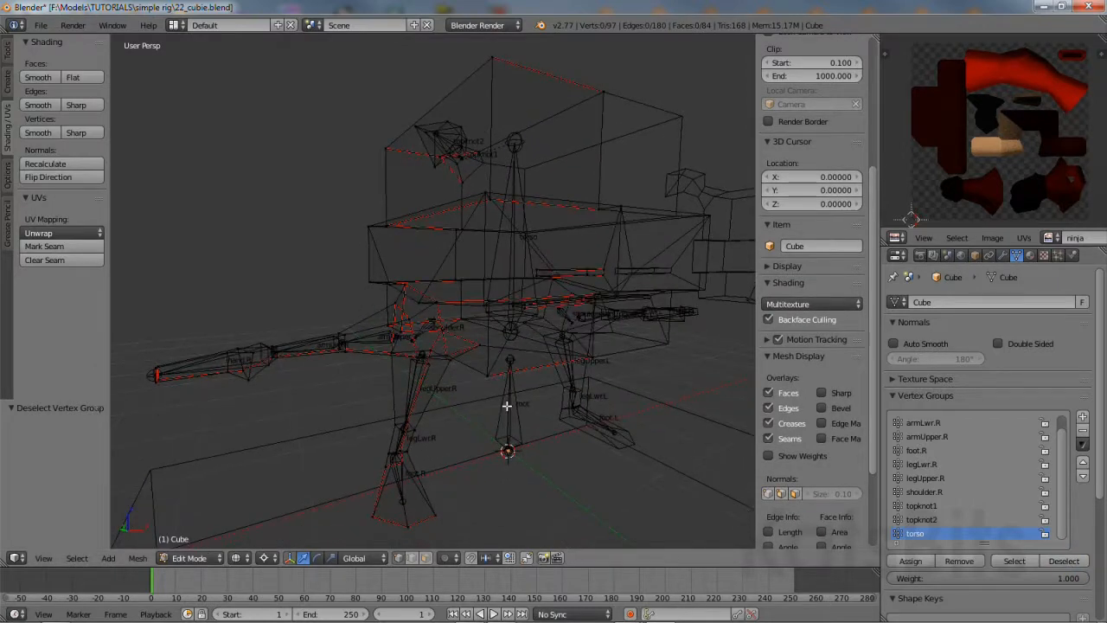
left_click(41, 25)
left_click(73, 148)
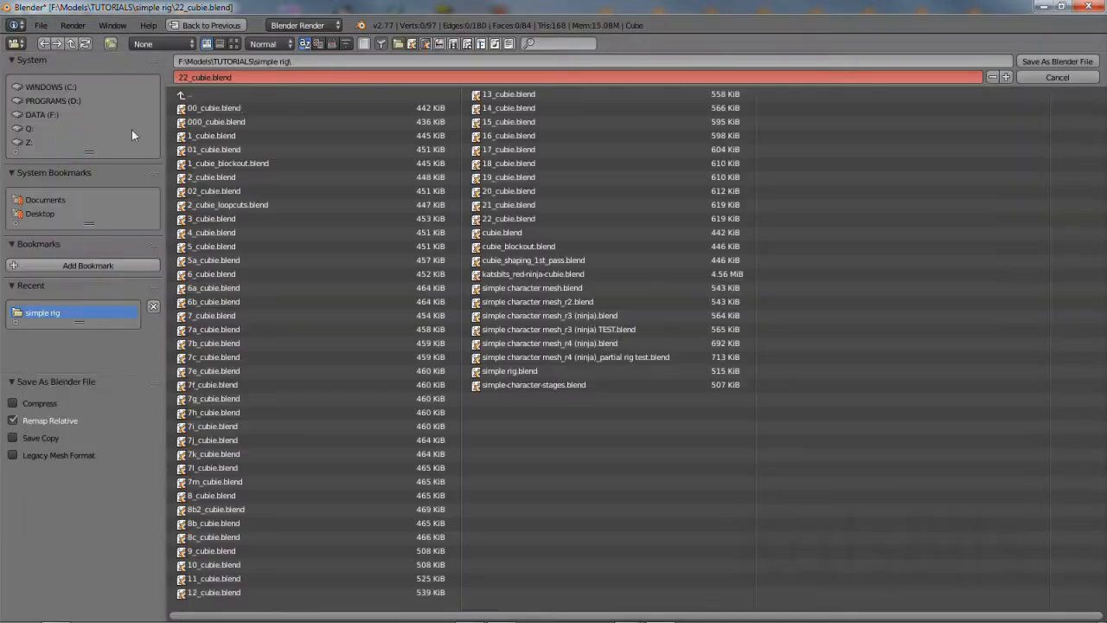
left_click(183, 77)
key("Return")
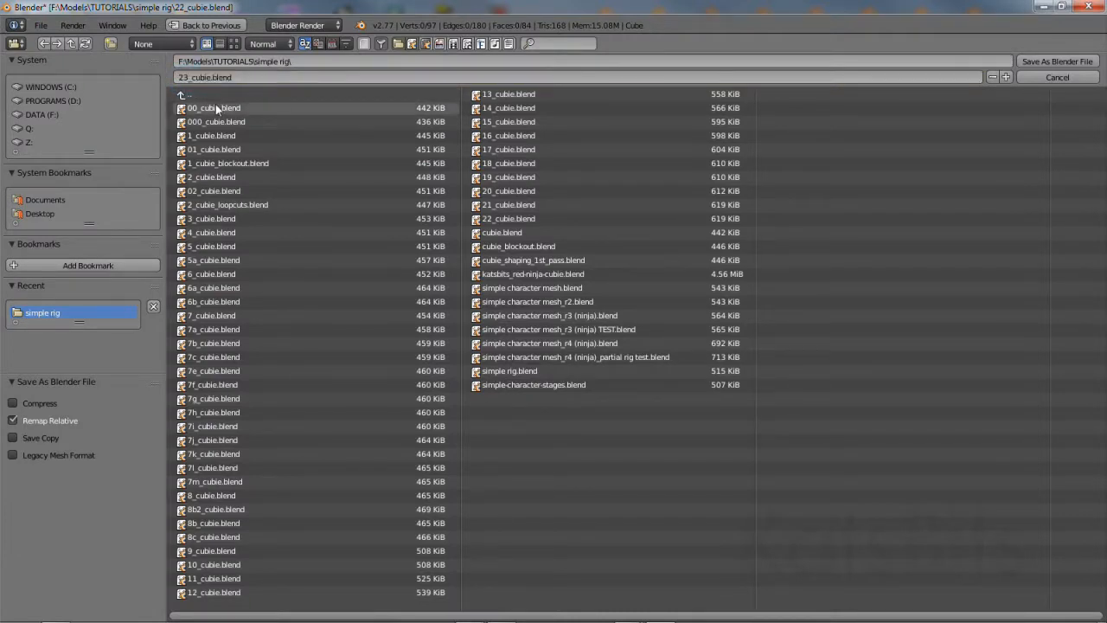
left_click(1049, 61)
Leave mesh editing, put the armature into Pose Mode and select only the foot.R bone.
left_click(191, 559)
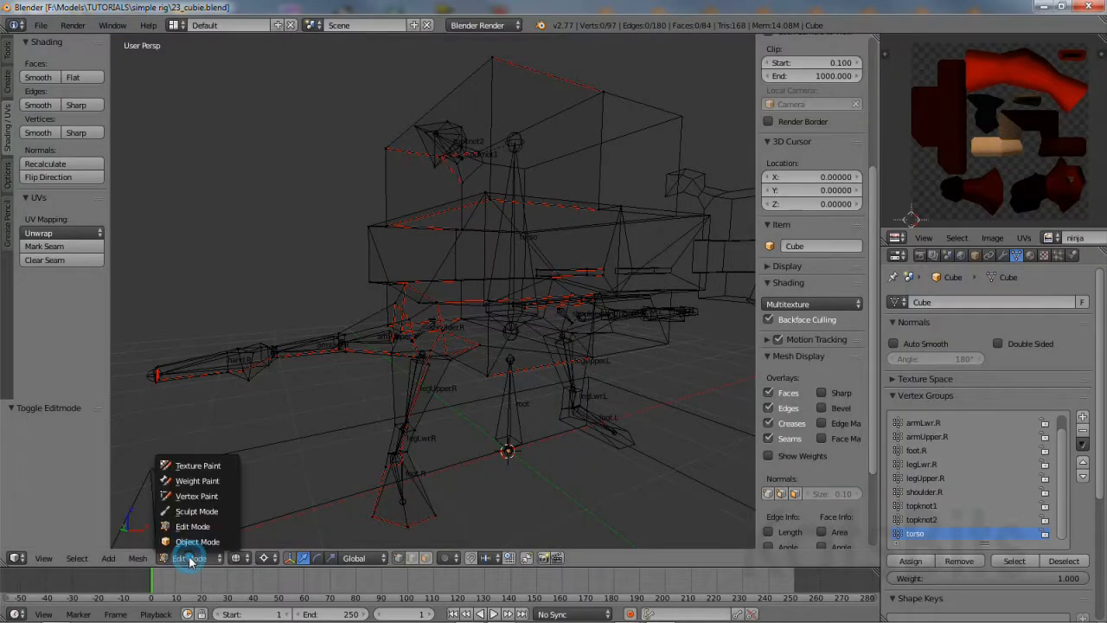
left_click(189, 541)
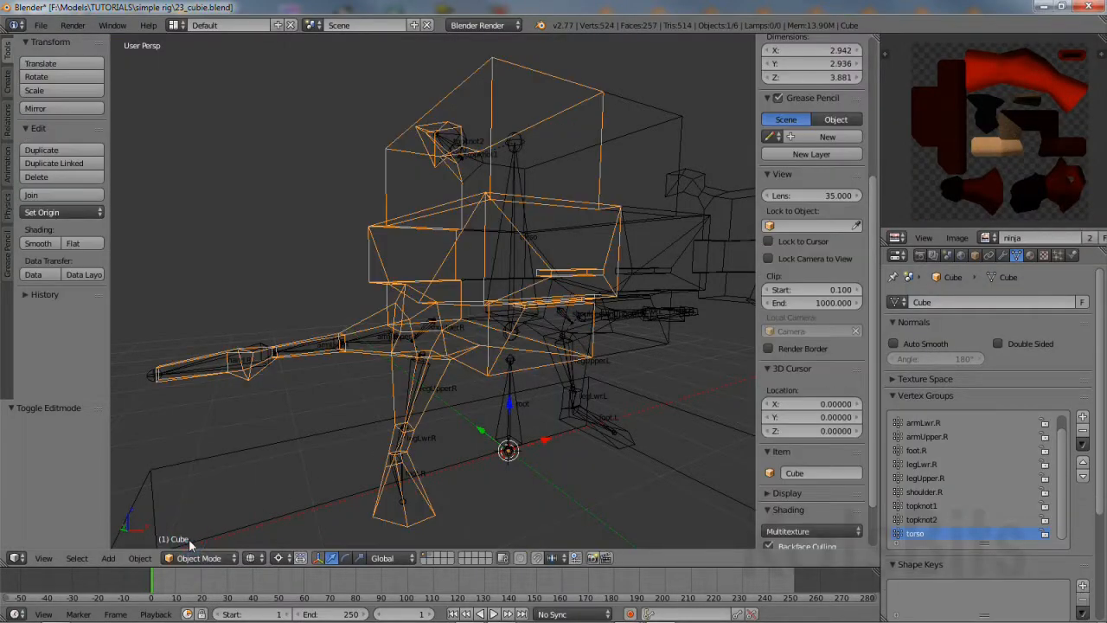
right_click(406, 390)
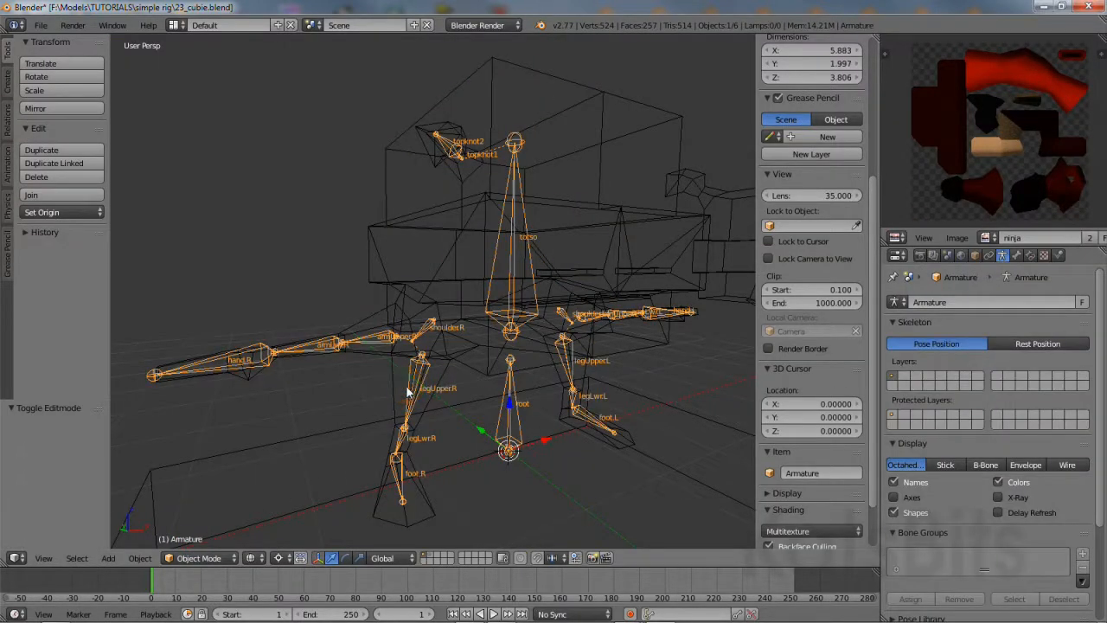
left_click(199, 558)
left_click(198, 511)
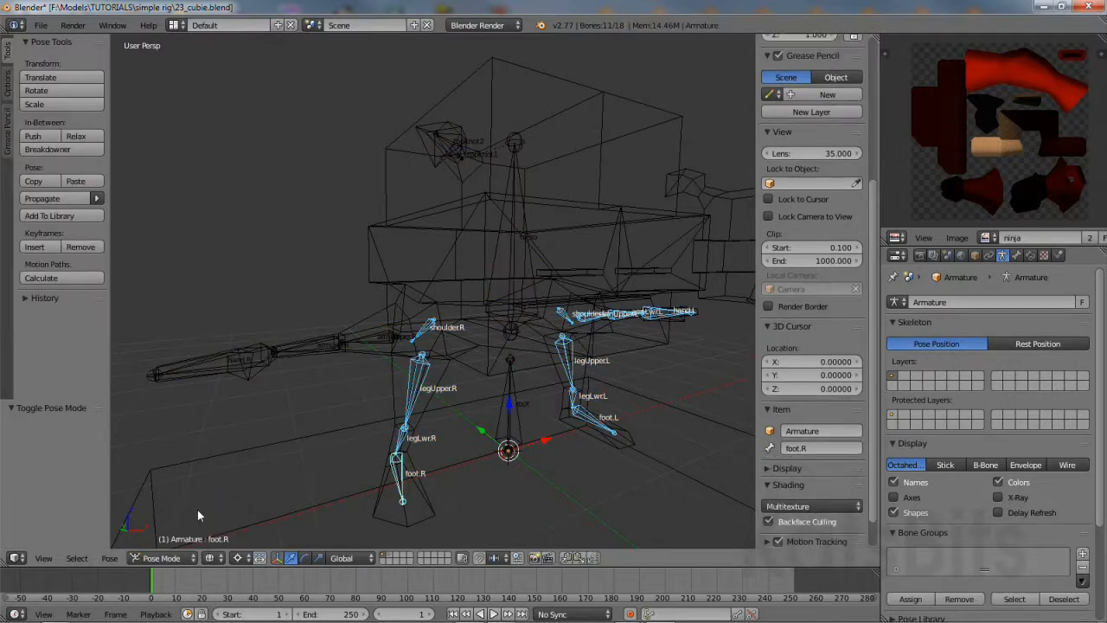
right_click(396, 477)
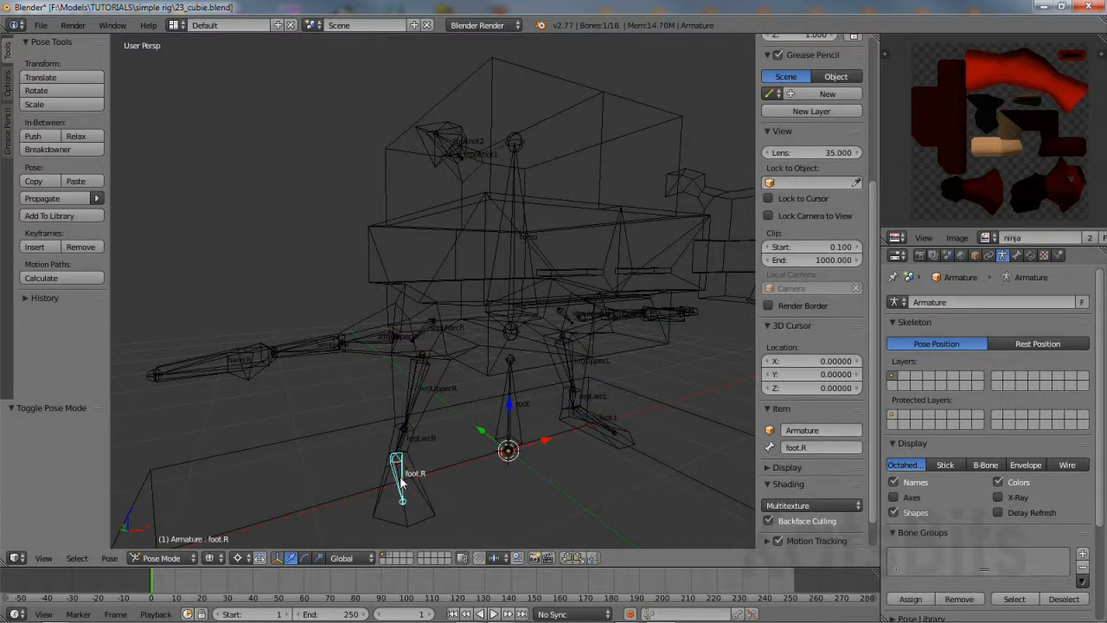
Set the pivot point to Active Element and rotate the foot.R bone about -7° around the global X axis.
left_click(235, 561)
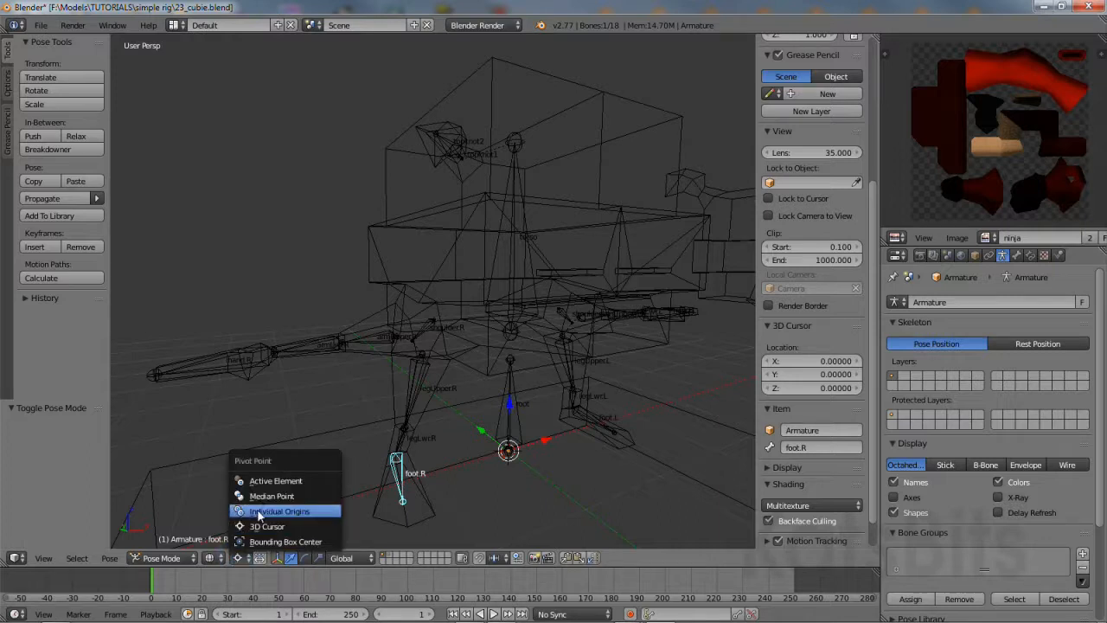
left_click(264, 480)
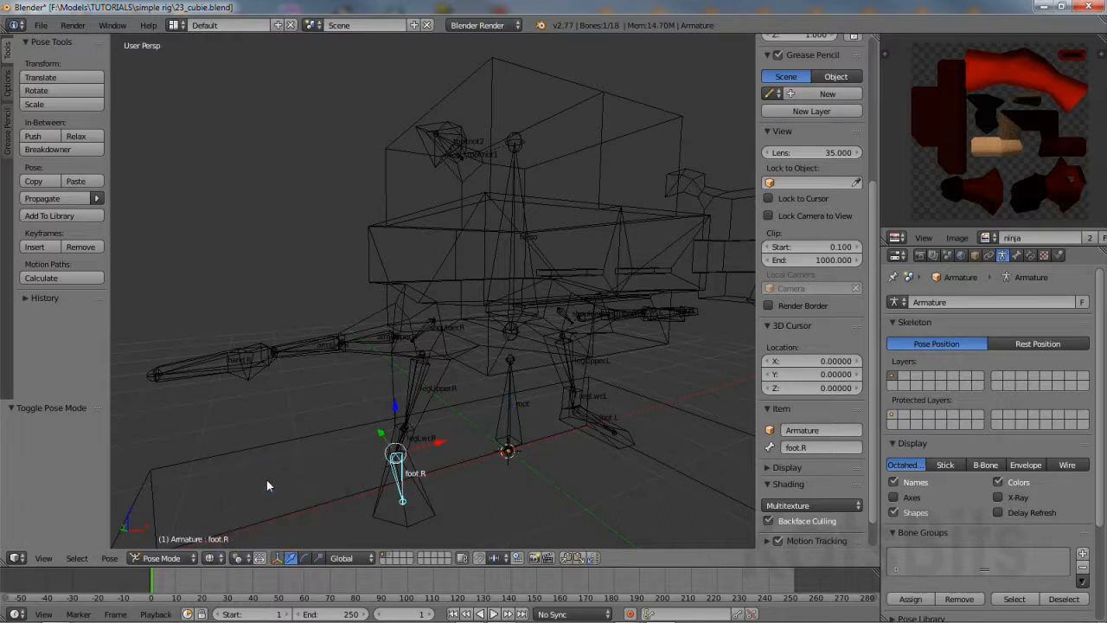
left_click(304, 558)
left_click_drag(414, 426, 413, 372)
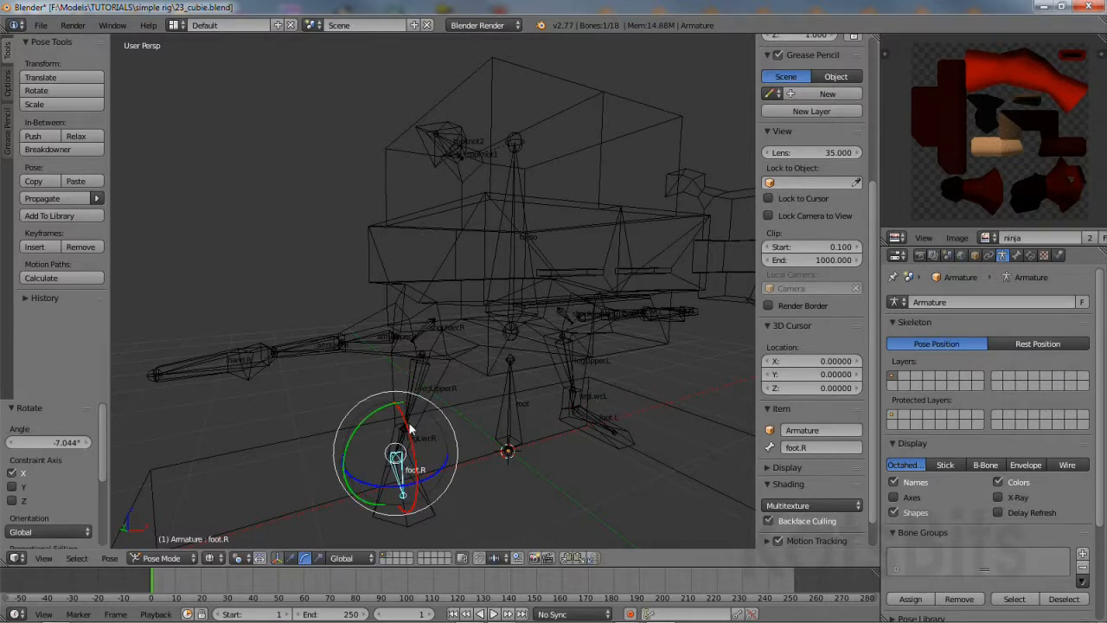
Rotate the legUpper.R bone about -15° around the global X axis.
right_click(412, 392)
mouse_move(436, 329)
left_mouse_down()
mouse_move(440, 403)
mouse_move(431, 318)
left_mouse_up()
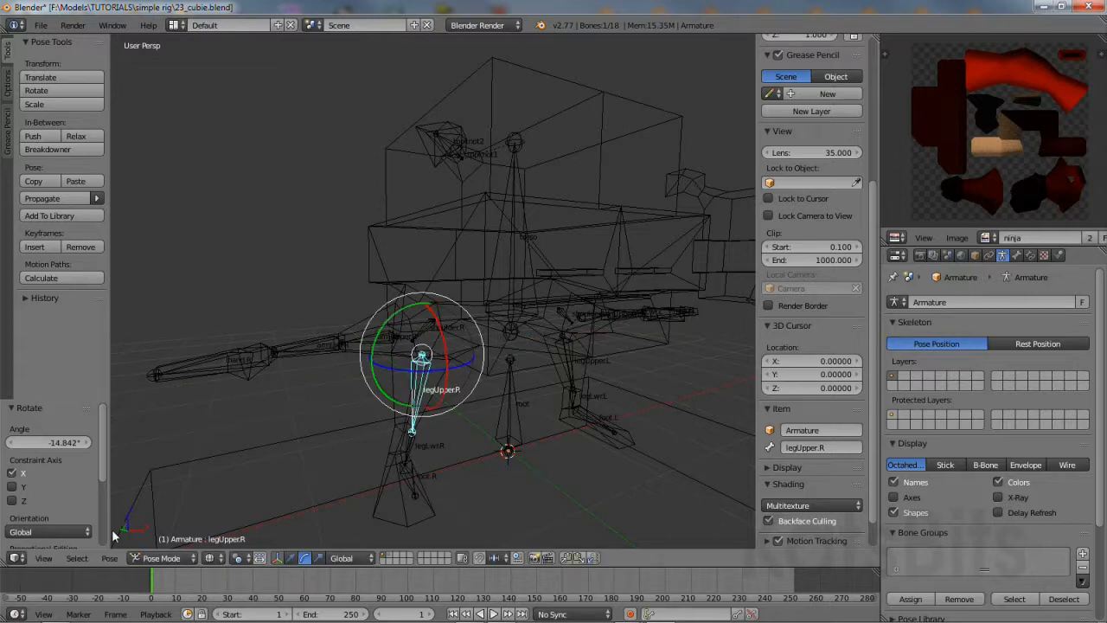
Select all bones of the armature, clear all their pose transforms and return to Object Mode.
left_click(78, 559)
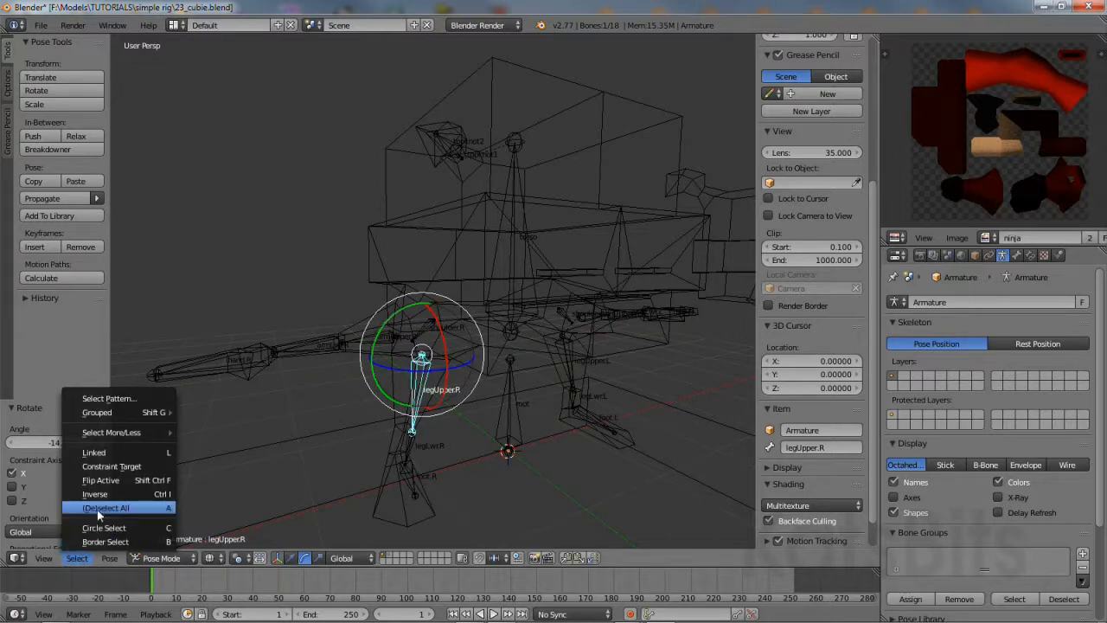
left_click(97, 509)
left_click(77, 558)
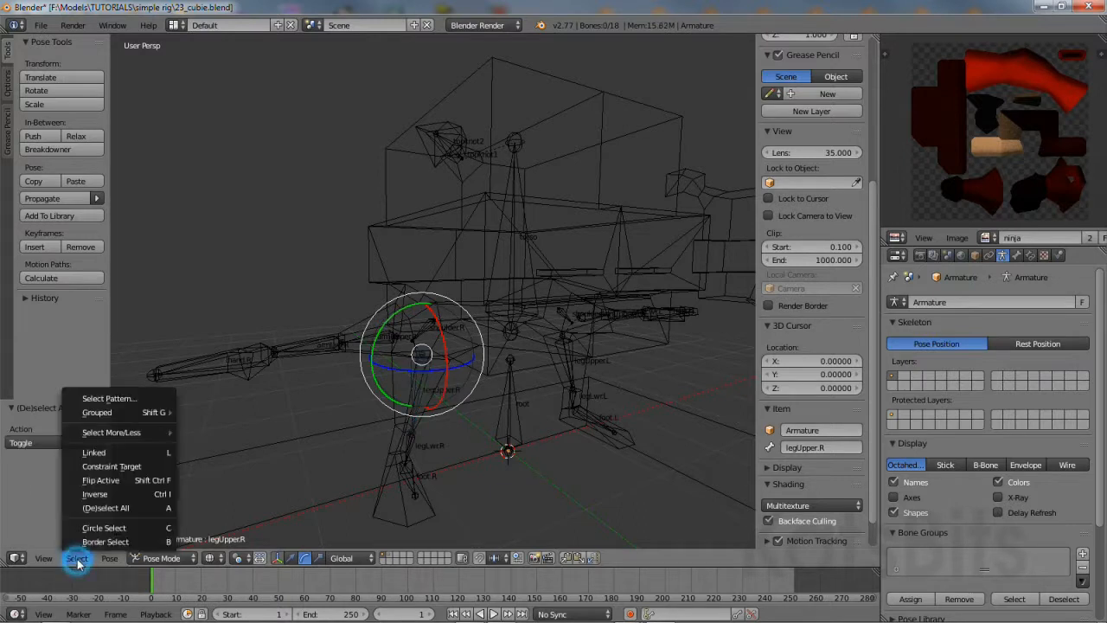
left_click(97, 509)
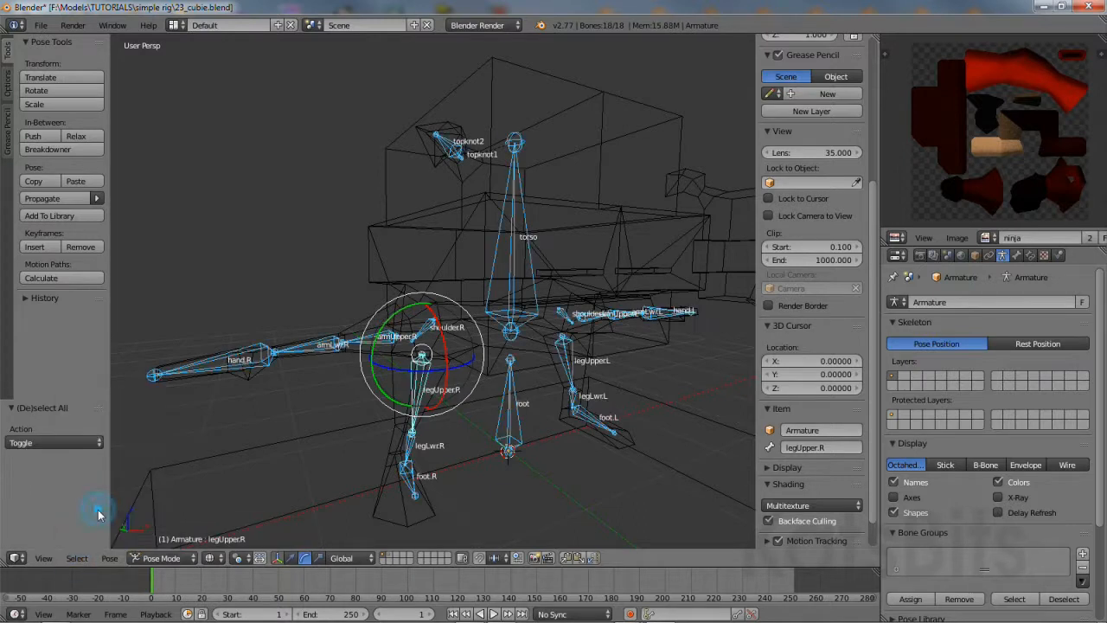
left_click(77, 557)
left_click(109, 558)
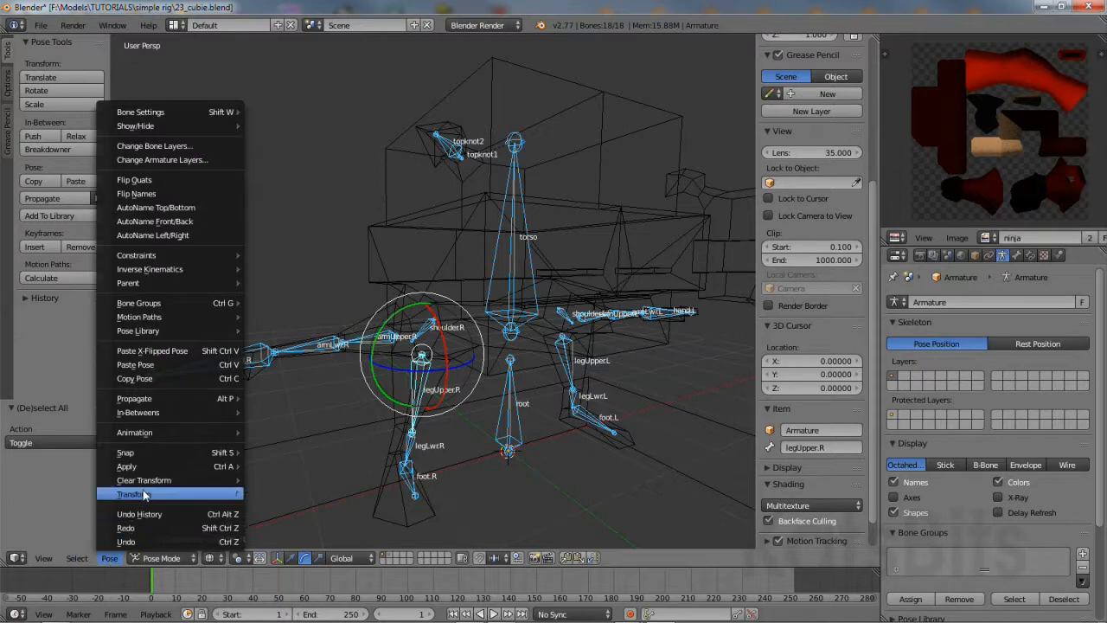
mouse_move(147, 484)
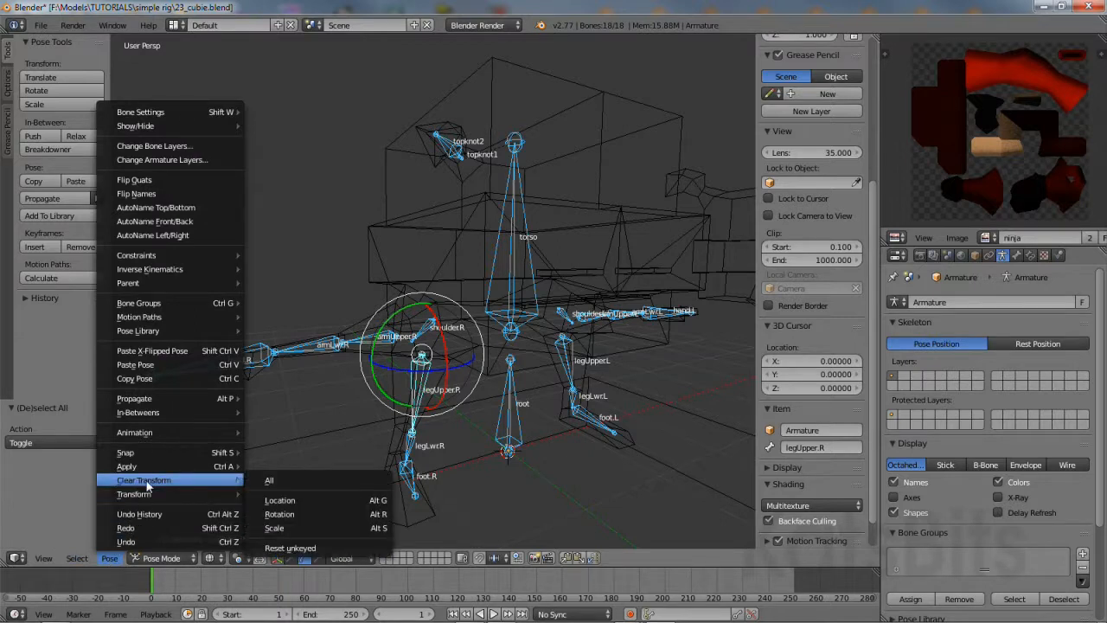
left_click(269, 479)
left_click(161, 557)
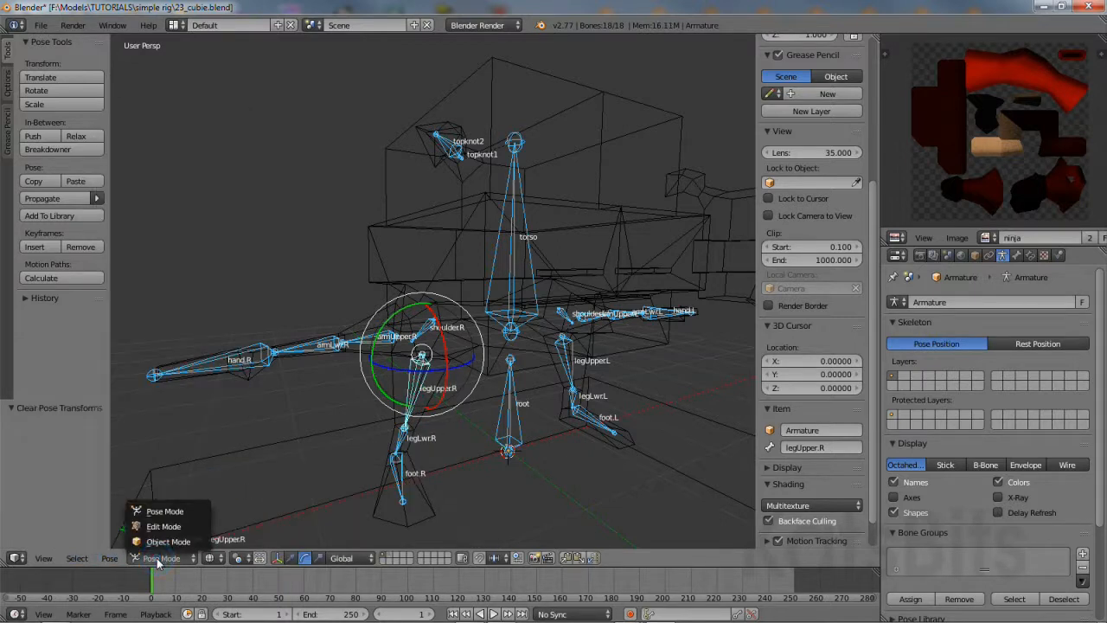
left_click(157, 540)
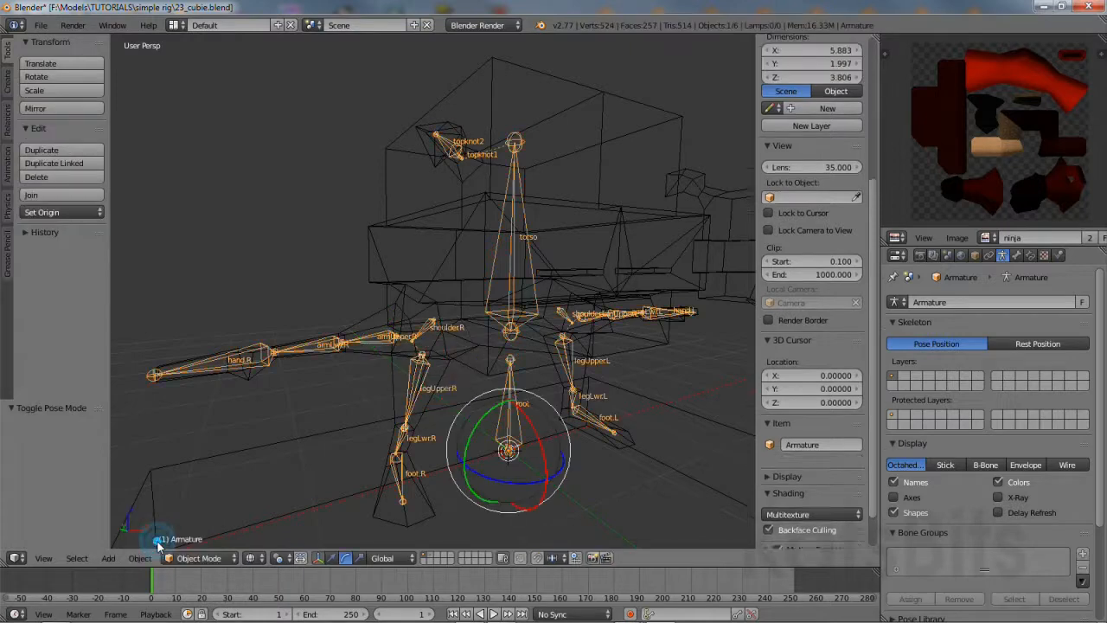
Add an Armature modifier to the Cube mesh and set its object to Armature.
right_click(377, 495)
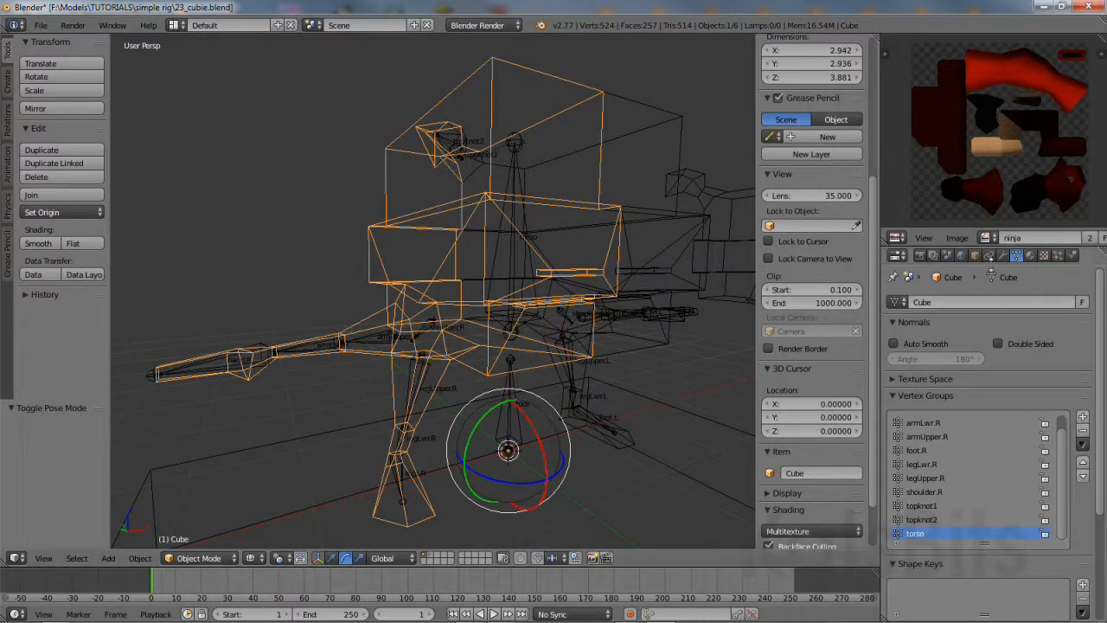
left_click(1003, 256)
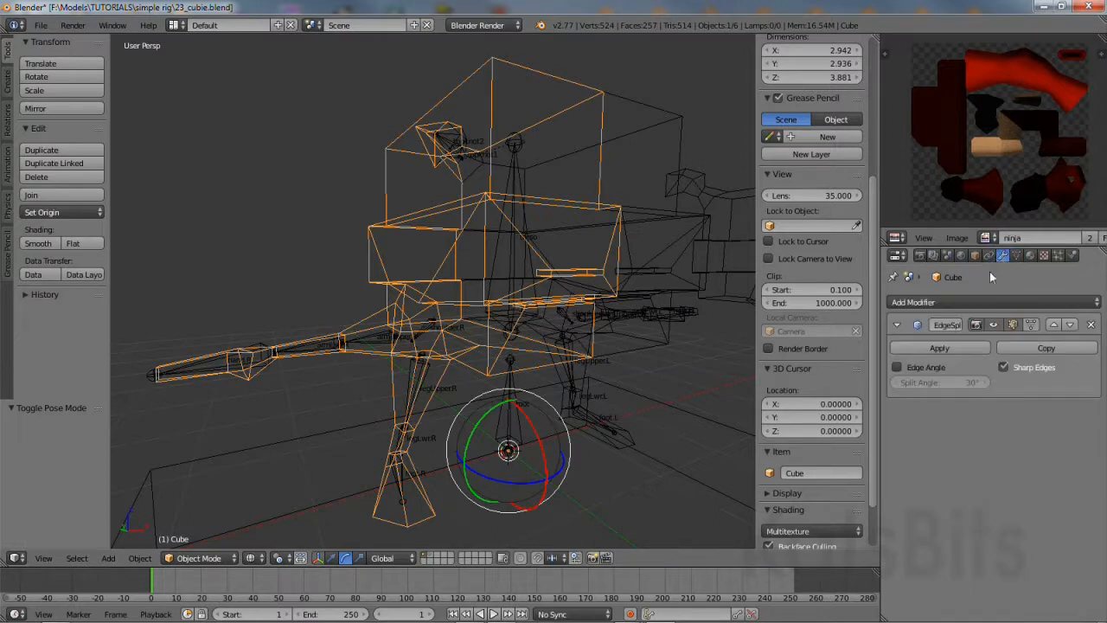
left_click(964, 301)
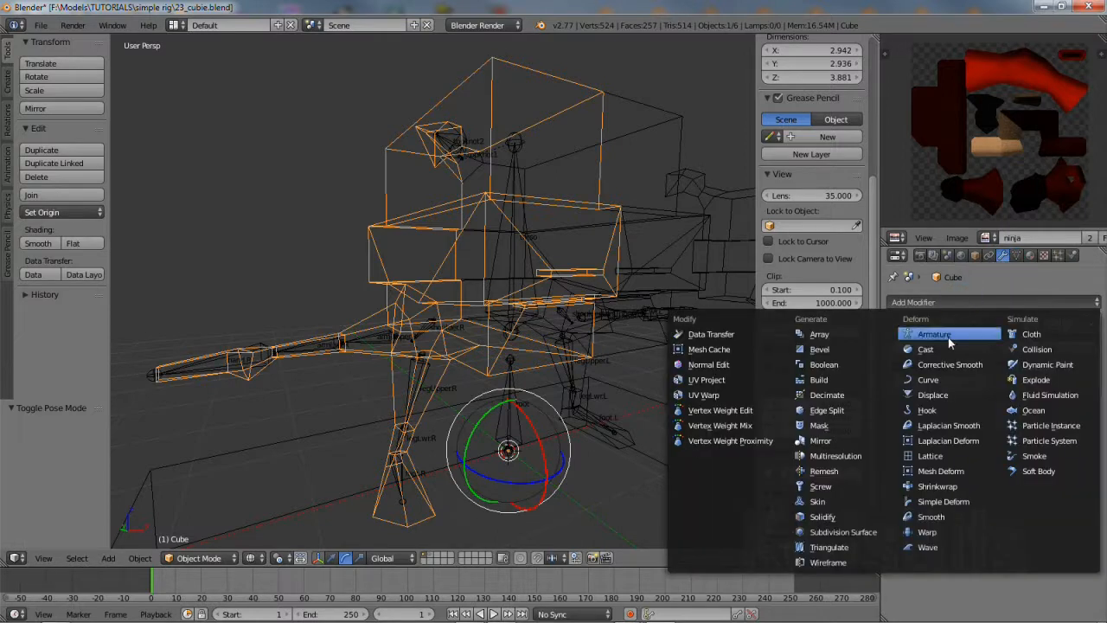
left_click(946, 336)
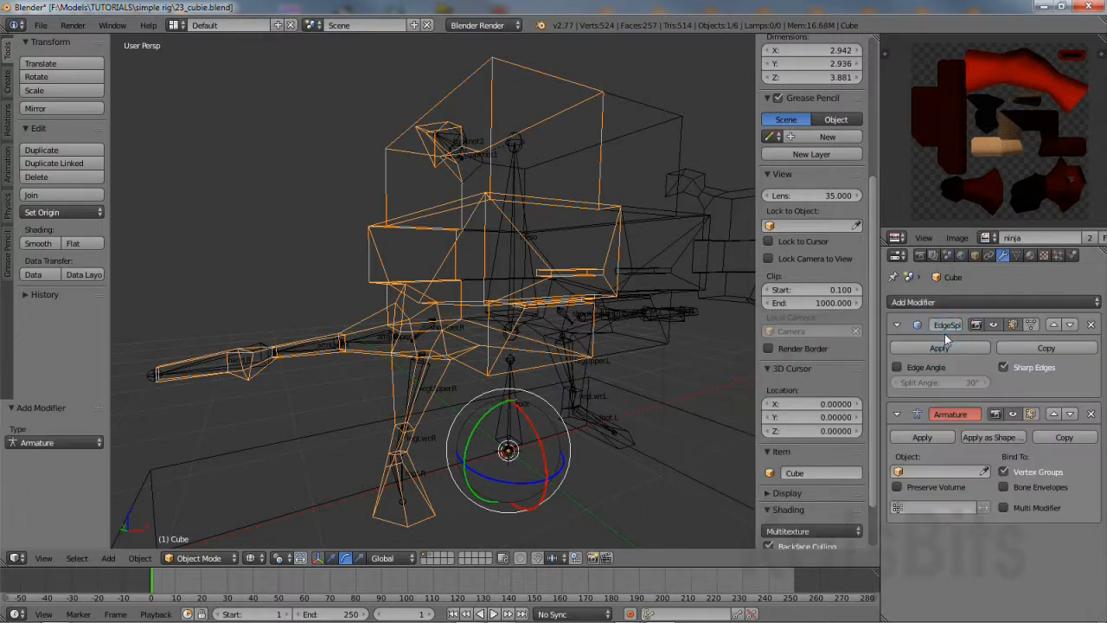
left_click(897, 472)
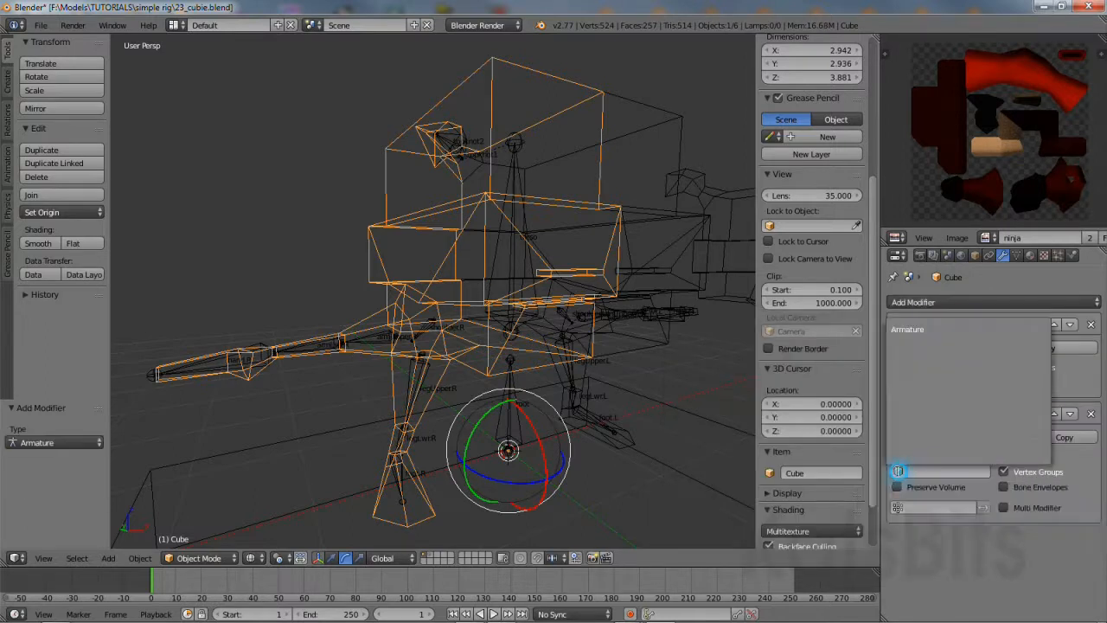
left_click(904, 330)
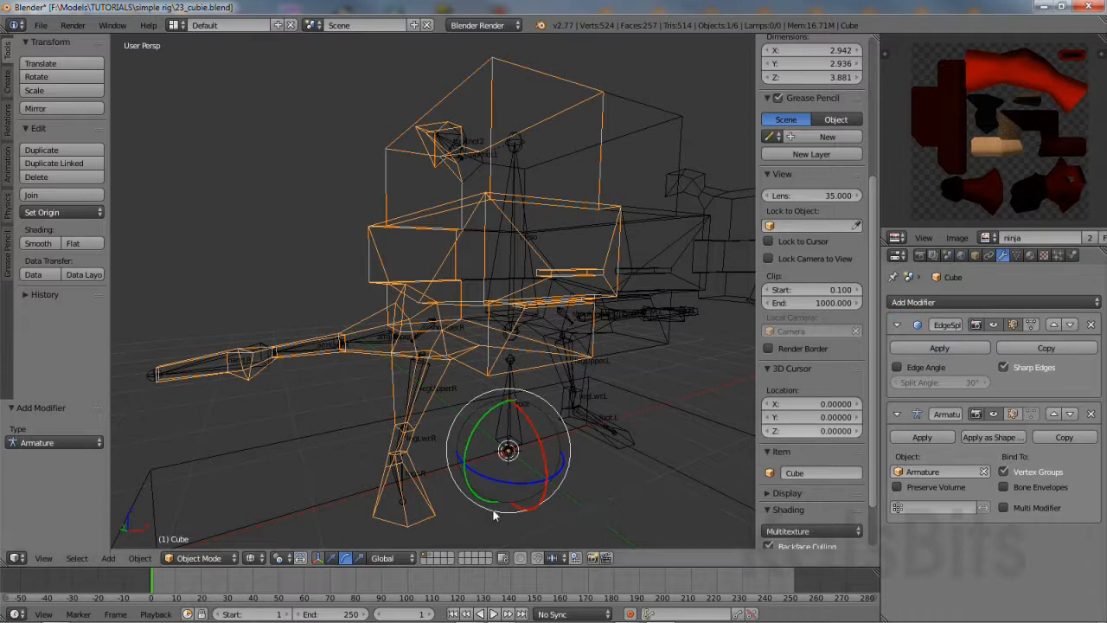
Put the armature into Pose Mode and rotate only the legUpper.R bone about -8.5° around the global X axis.
right_click(405, 386)
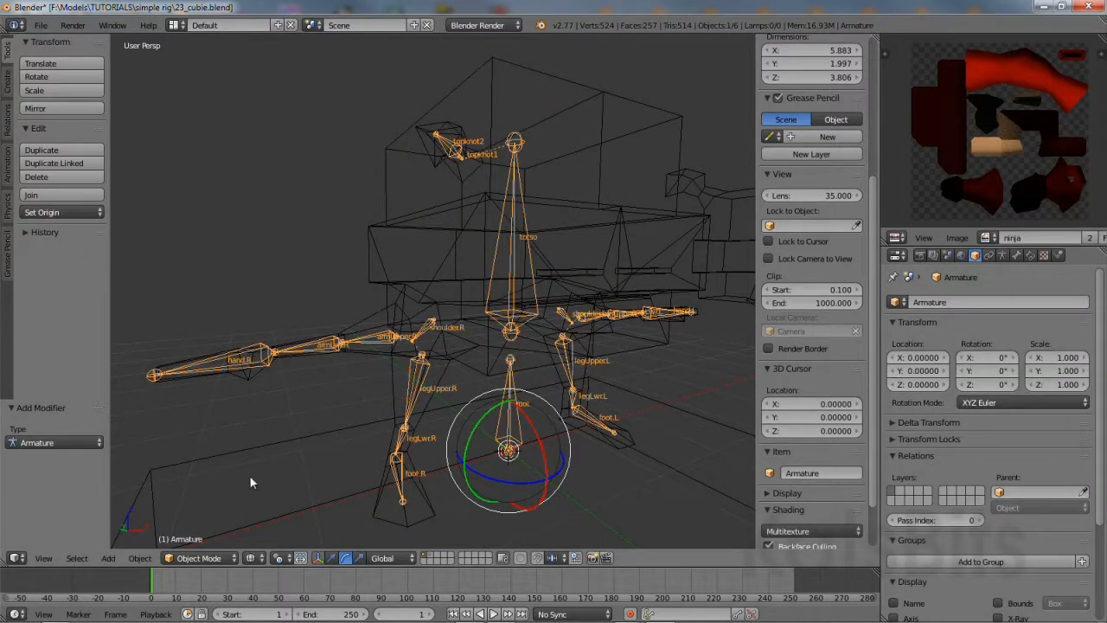
left_click(201, 558)
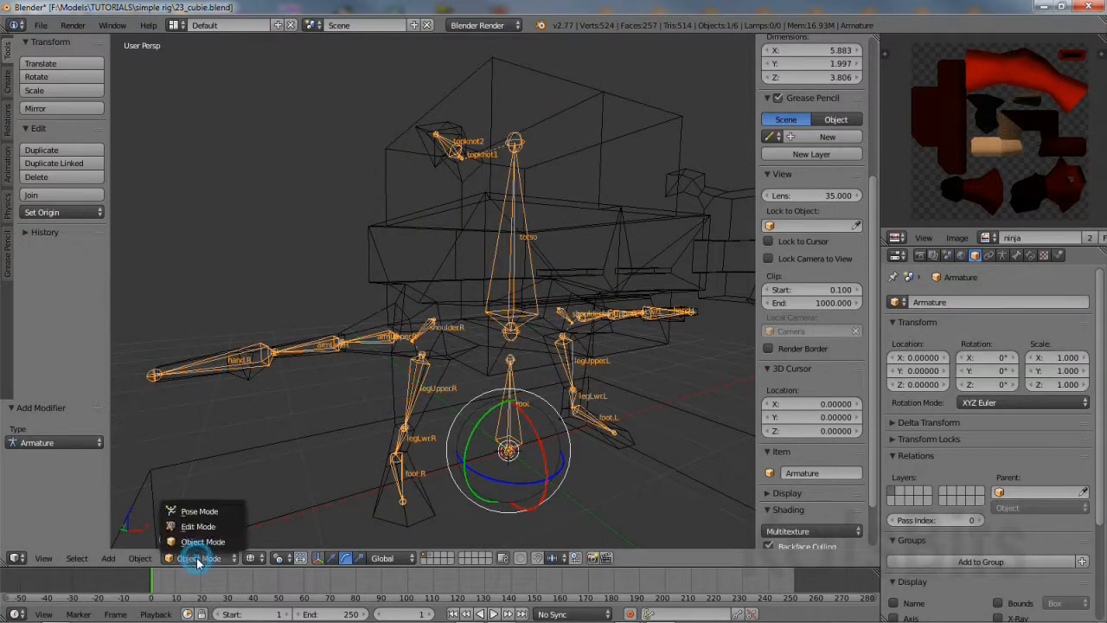
left_click(198, 512)
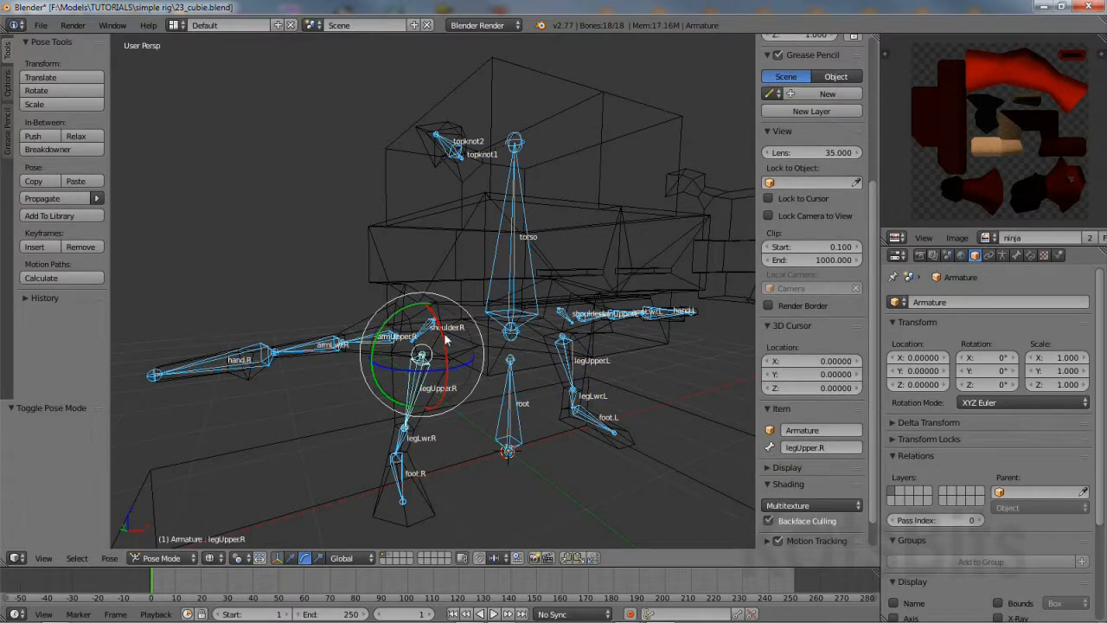
left_click_drag(446, 339, 436, 363)
key("ctrl+z")
right_click(414, 389)
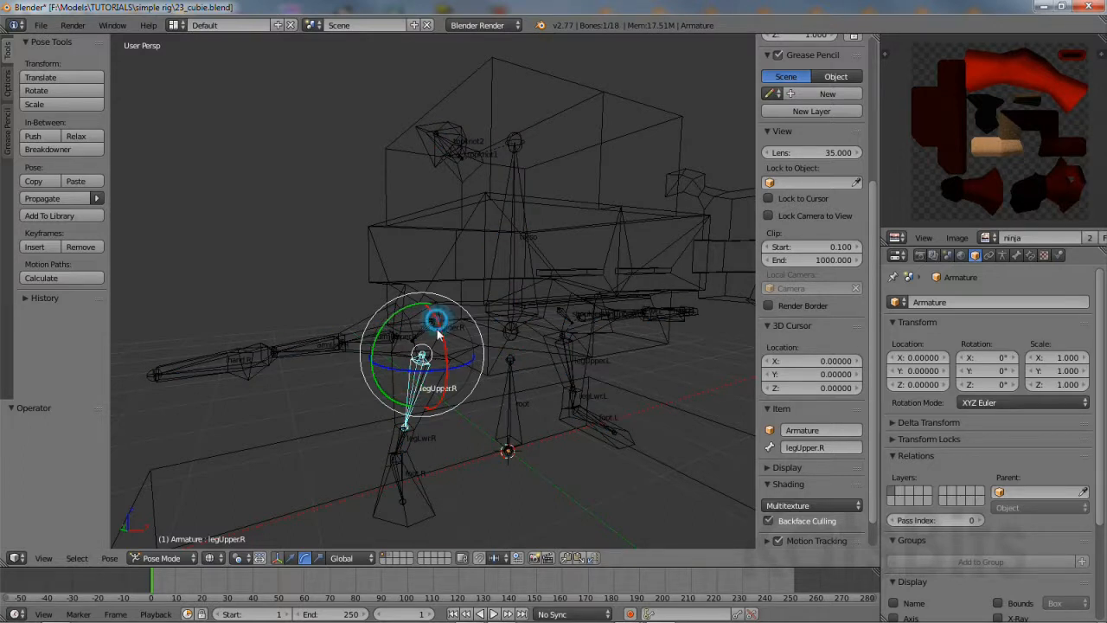
left_click_drag(434, 337, 433, 307)
Swing the armLwr.R bone downward and rotate the foot.R bone about -5.4° around the global Z axis.
right_click(314, 342)
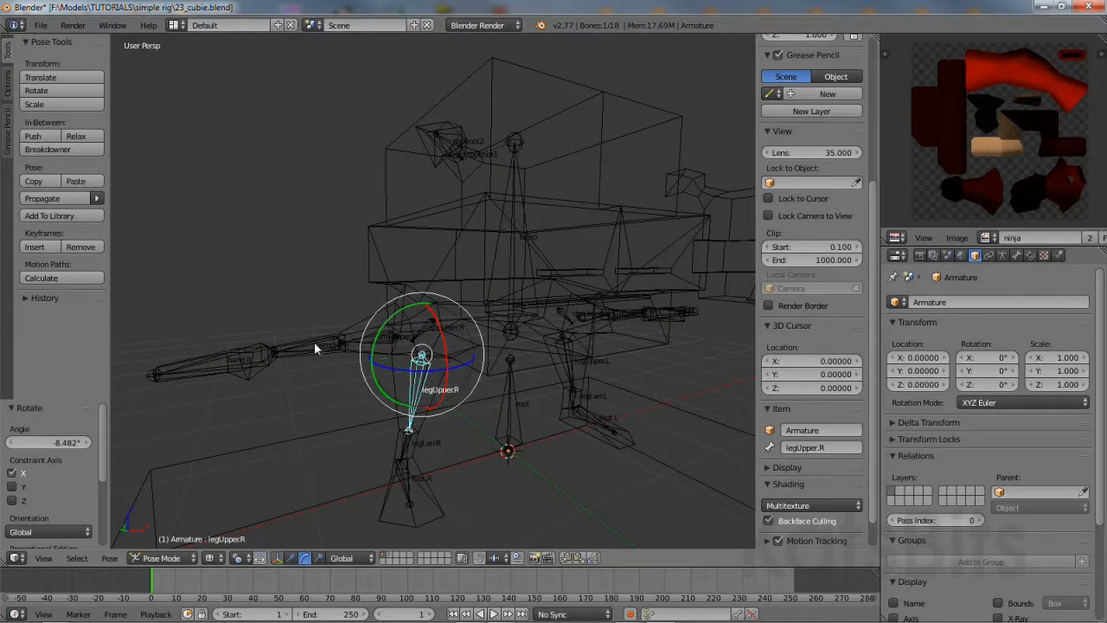
left_click_drag(308, 304, 376, 458)
right_click(403, 481)
left_click_drag(434, 481, 432, 484)
Rotate the torso bone about -8.7° around the global Y axis.
right_click(506, 229)
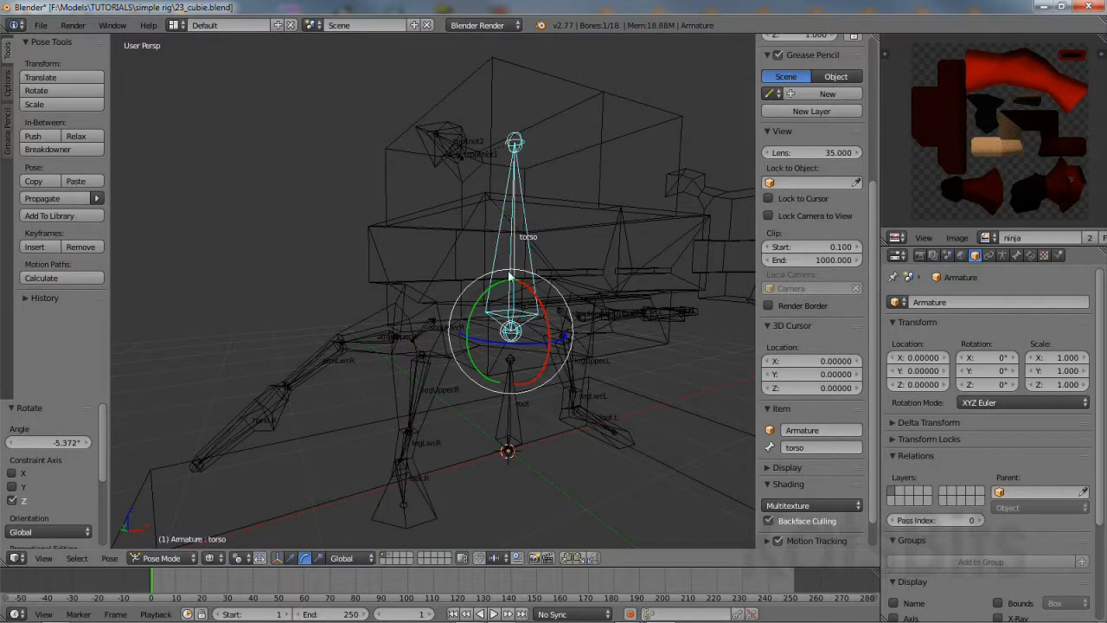
left_click_drag(488, 295, 458, 361)
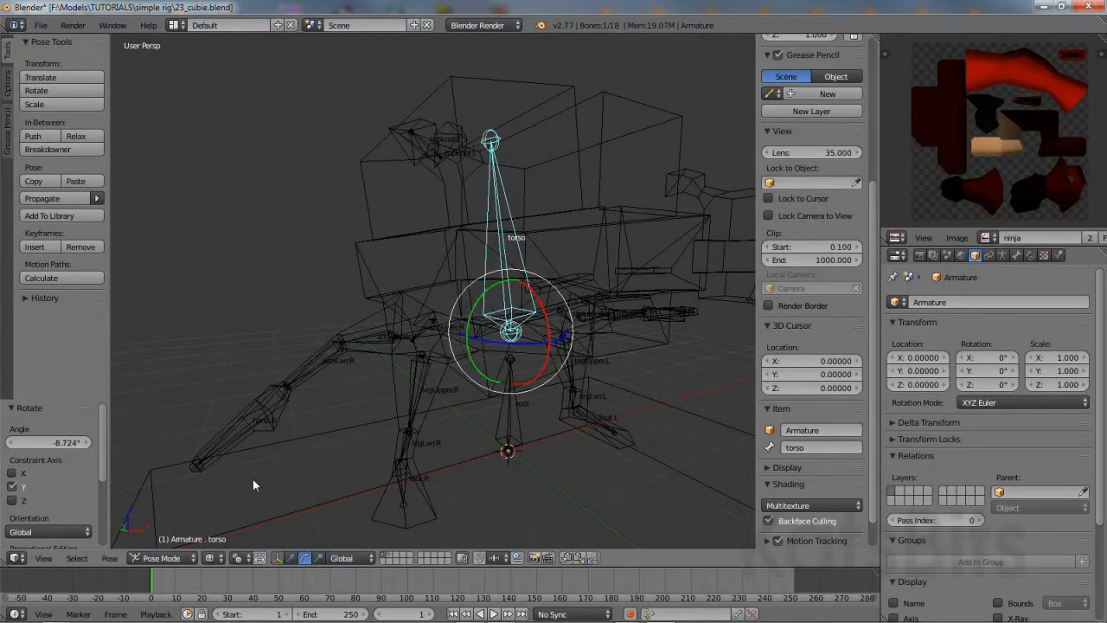
Reset every bone of the armature by clearing all pose transforms, and switch back to Object Mode.
left_click(71, 560)
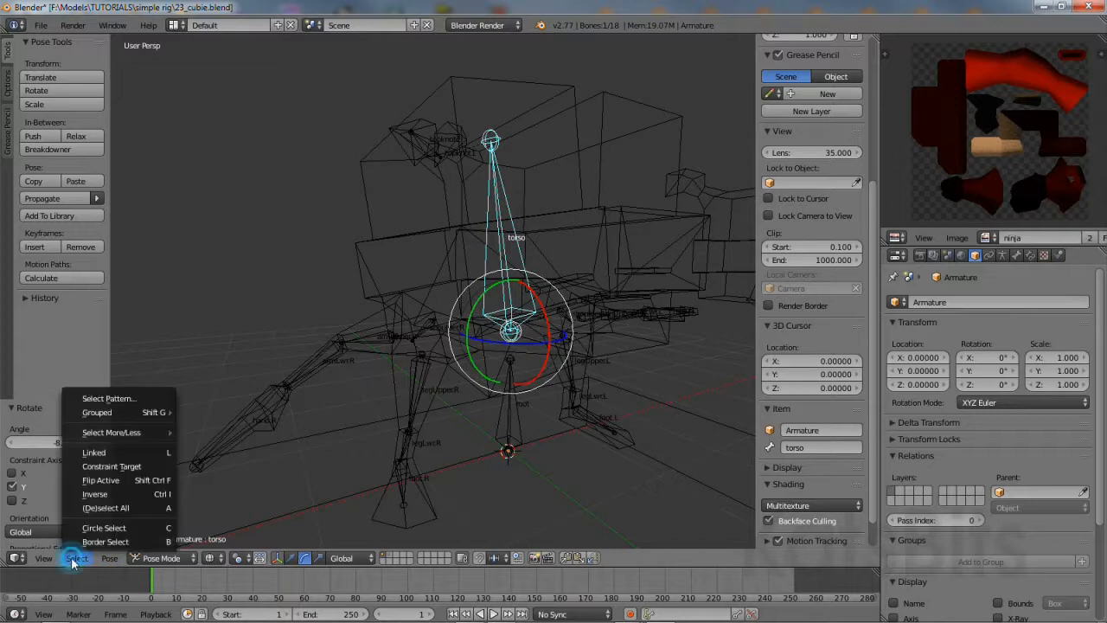
left_click(98, 502)
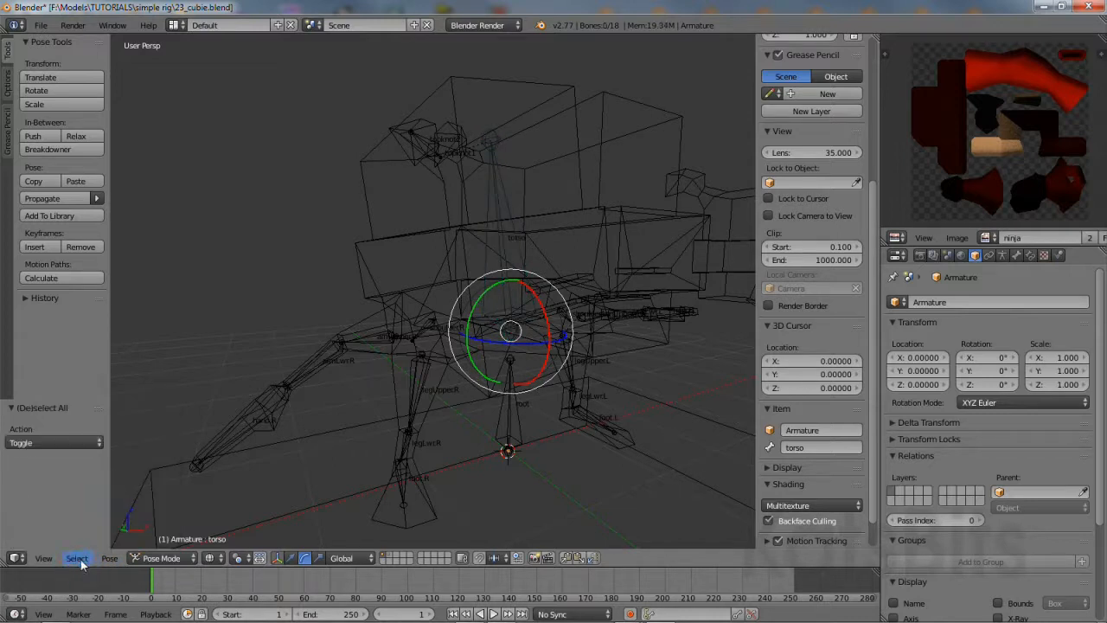
left_click(77, 558)
left_click(104, 509)
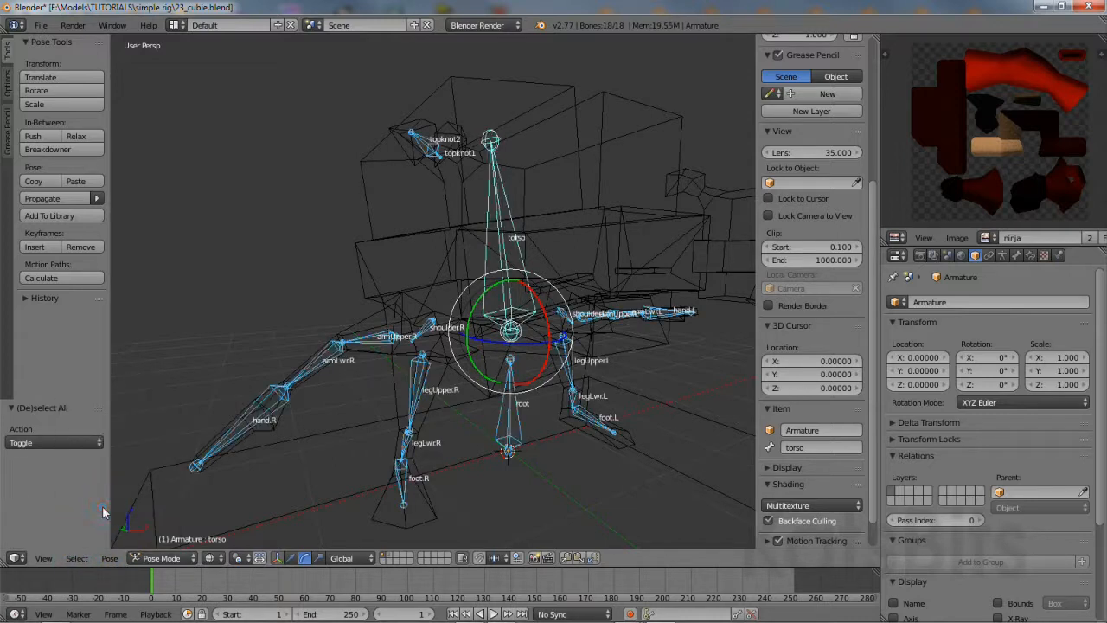
left_click(109, 558)
mouse_move(150, 479)
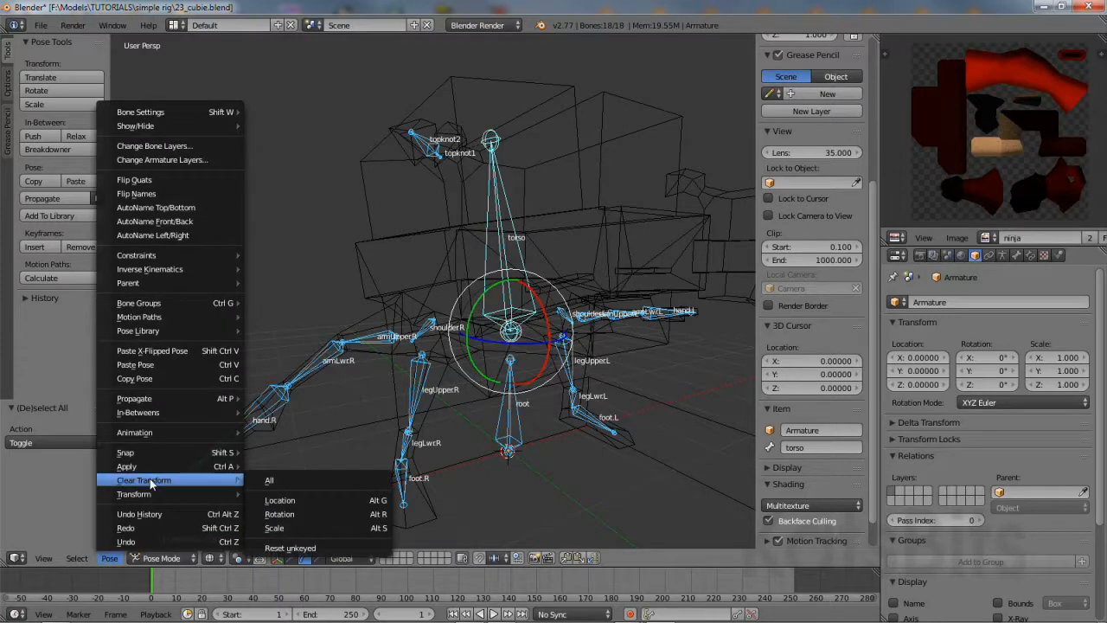
left_click(280, 479)
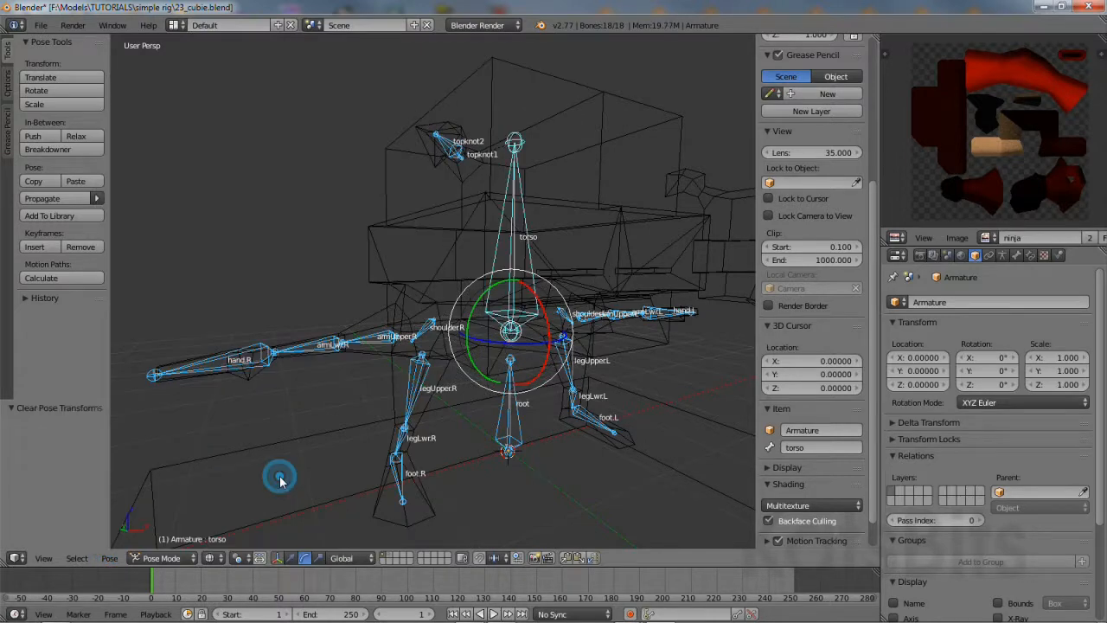
left_click(160, 557)
left_click(155, 545)
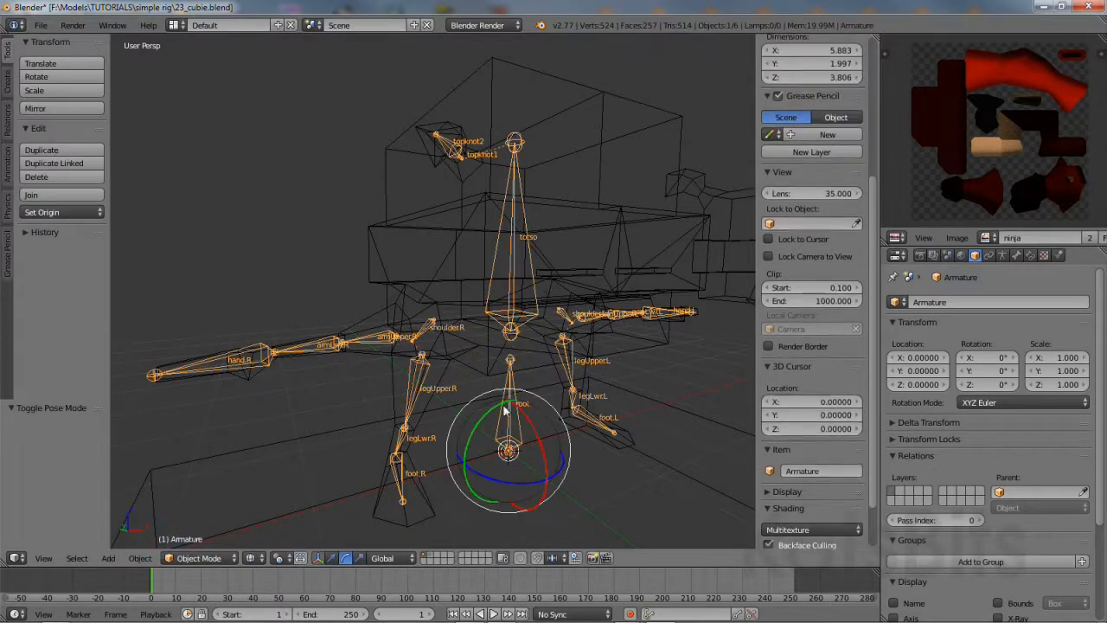
Save the scene as a new file named 24_cubie.blend in the simple rig folder.
left_click(40, 25)
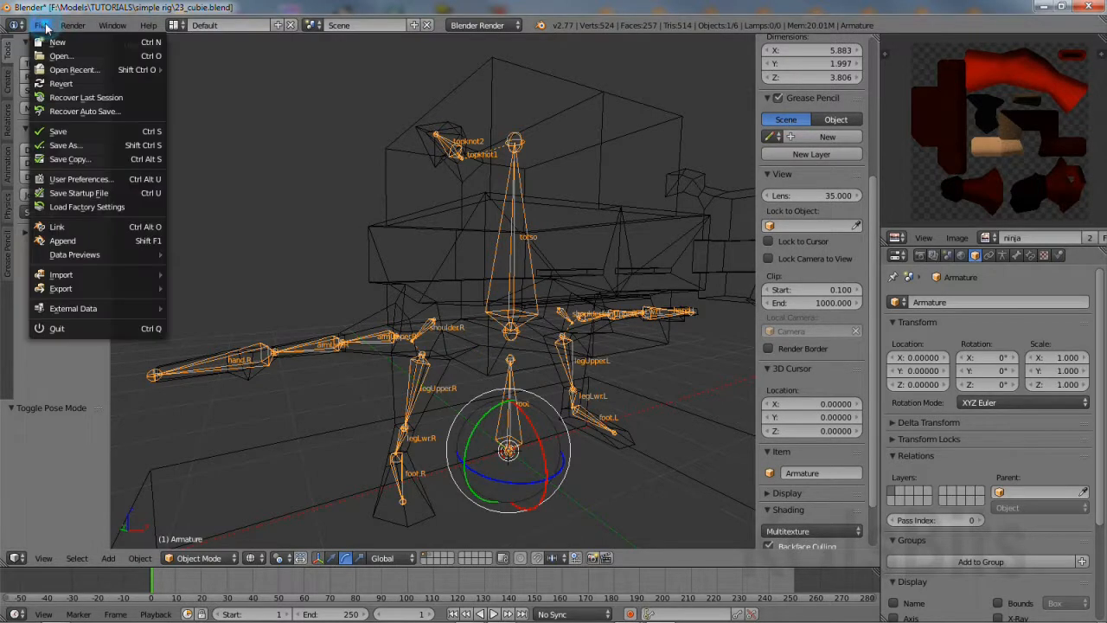
left_click(64, 146)
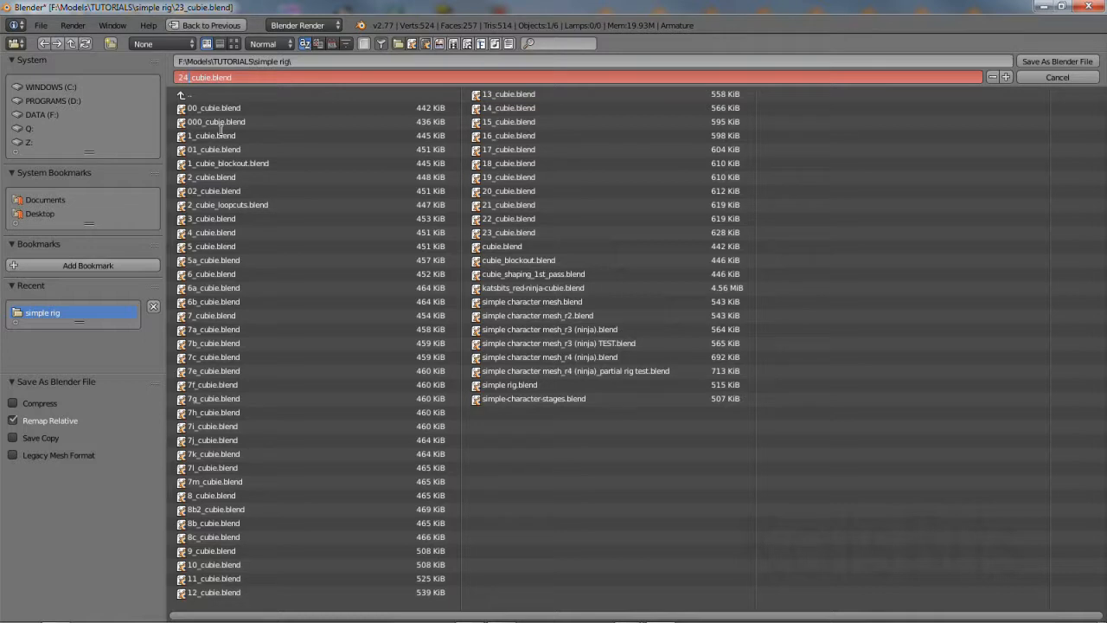
left_click(1066, 61)
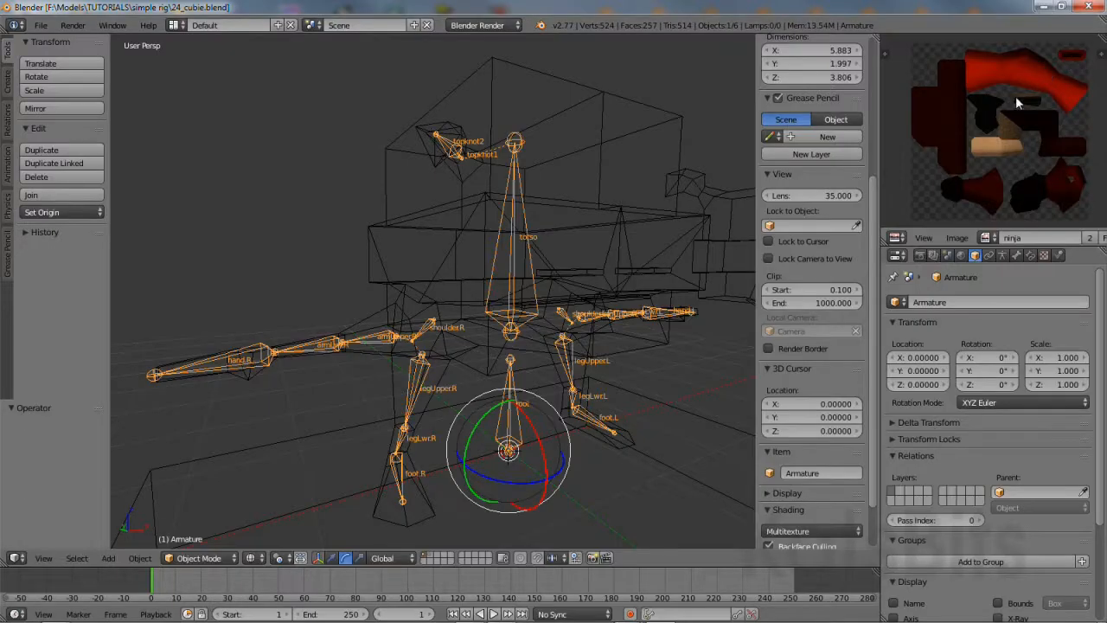
Enter Edit Mode on the Cube.003 mesh and select only the vertices of its hand.
right_click(662, 331)
mouse_move(662, 338)
middle_mouse_down()
mouse_move(570, 359)
mouse_move(613, 386)
mouse_move(502, 324)
mouse_move(507, 338)
middle_mouse_up()
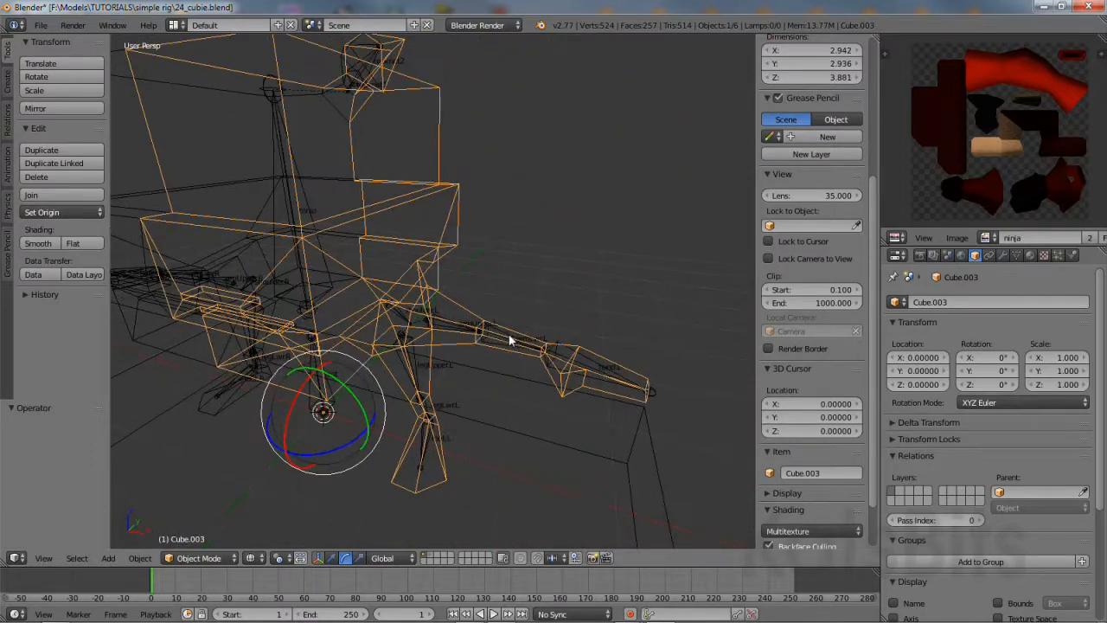
key("Tab")
scroll(569, 390, "up", 4)
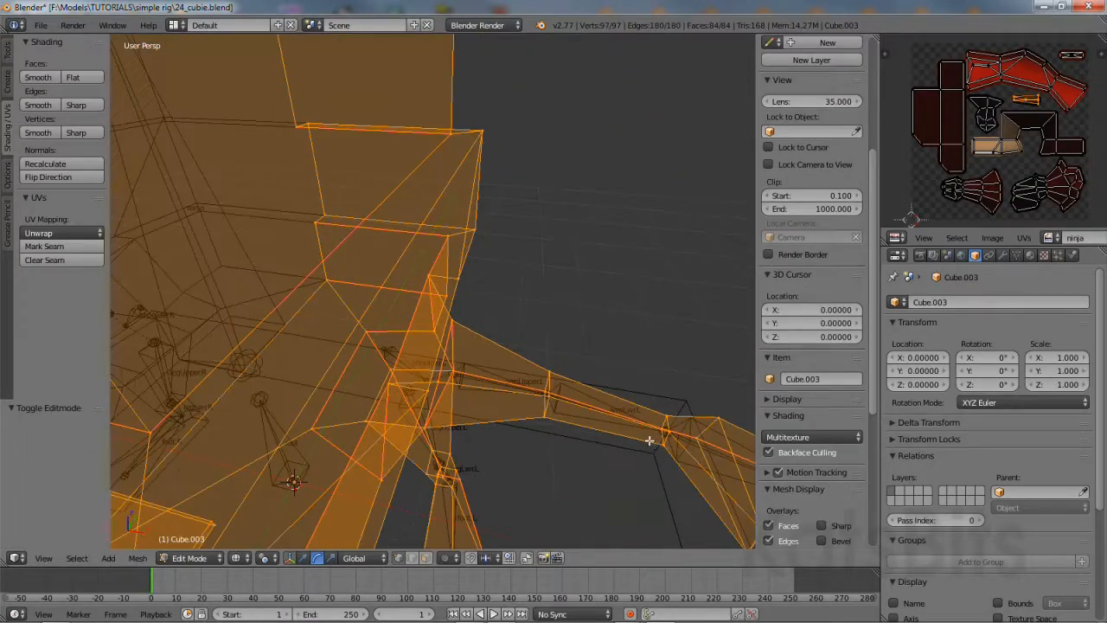
middle_click_drag(577, 397, 509, 407)
key("a")
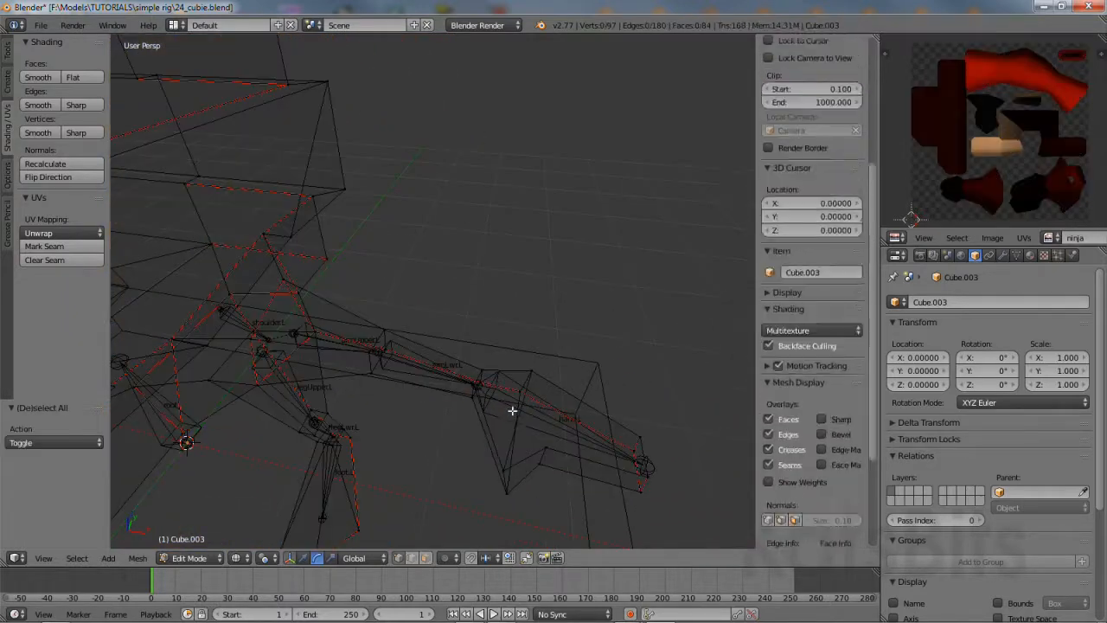
mouse_move(520, 343)
left_mouse_down("ctrl")
mouse_move(487, 501)
mouse_move(709, 472)
mouse_move(609, 342)
left_mouse_up("ctrl")
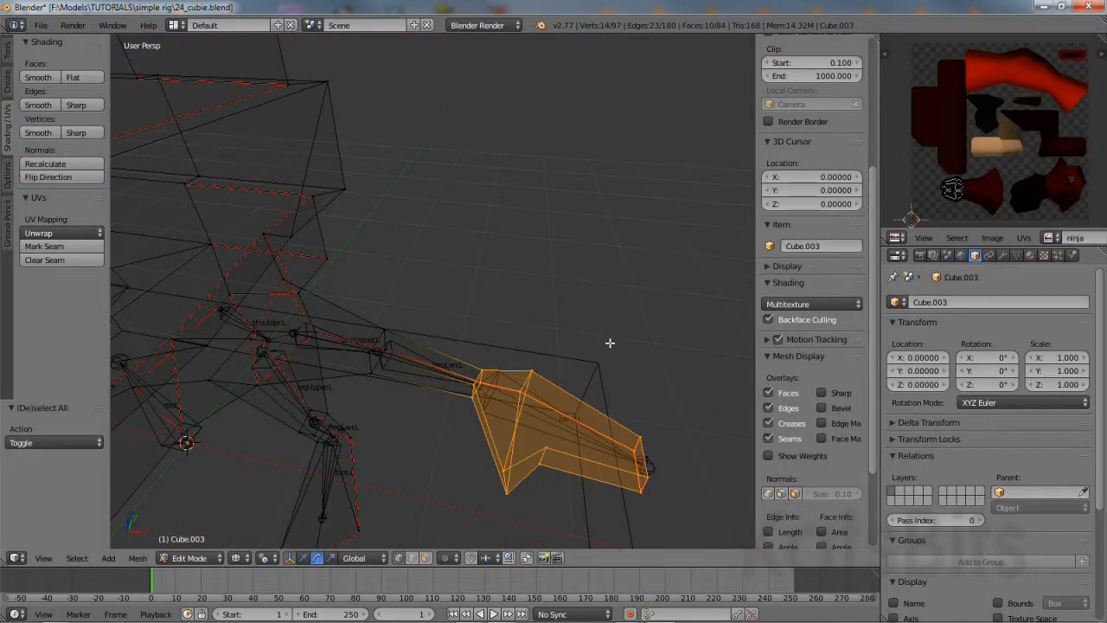
Create a vertex group named hand.L on the mesh, assign the selected hand vertices, and deselect them.
left_click(1015, 255)
left_click(1081, 418)
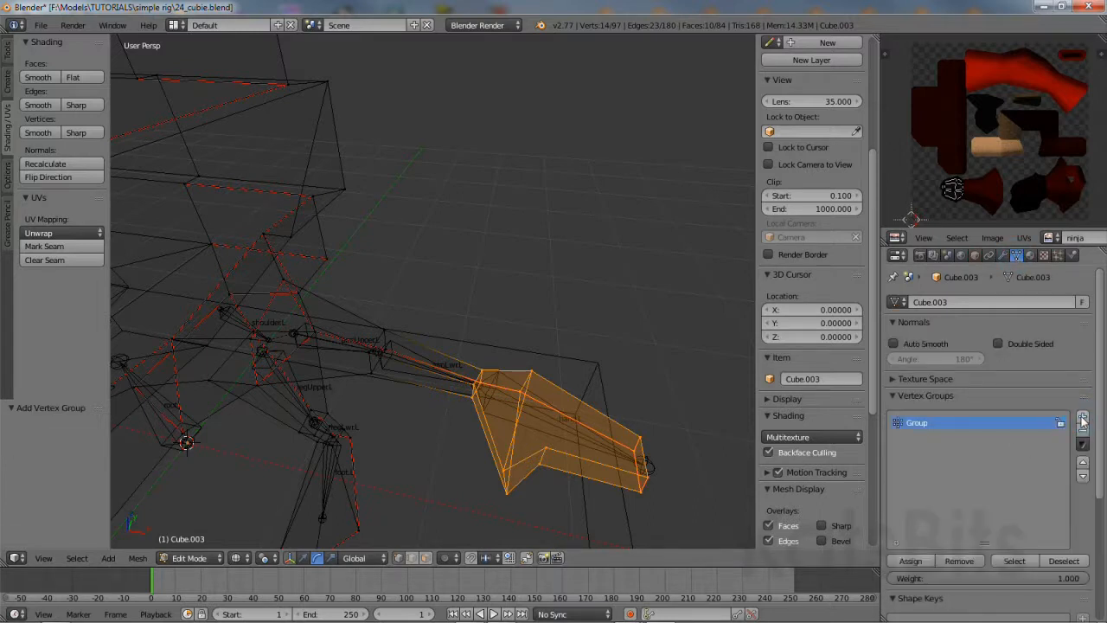
double_click(930, 425)
left_click(912, 560)
left_click(1058, 561)
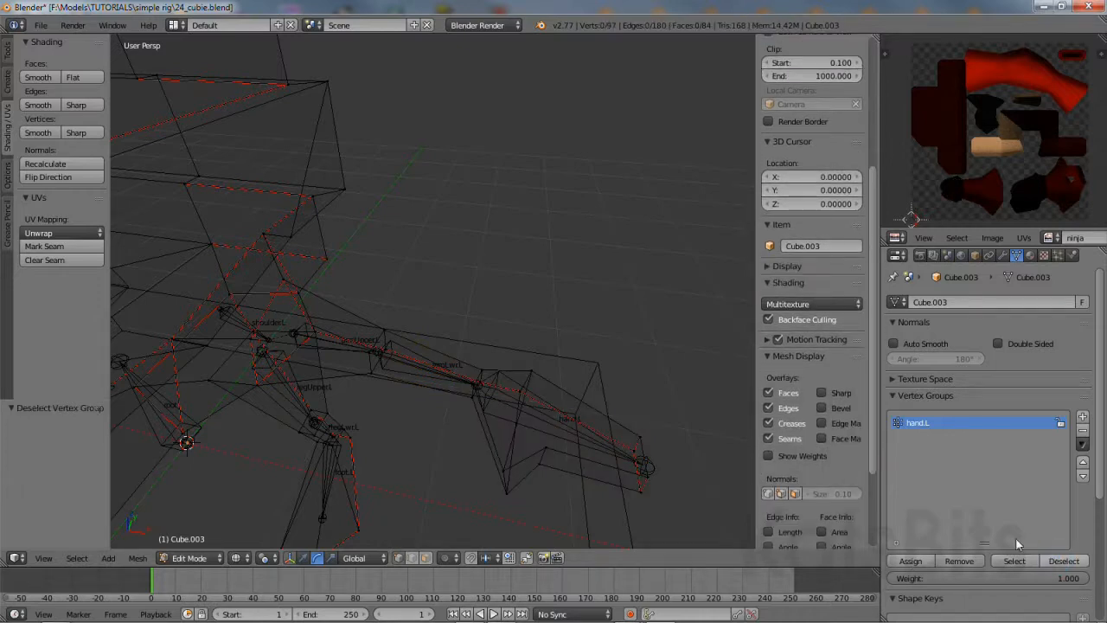
Select the lower arm's vertices, assign them to a new vertex group named armLwr.L, and deselect them.
middle_click_drag(468, 389, 483, 409)
mouse_move(403, 322)
left_mouse_down("ctrl")
mouse_move(361, 362)
mouse_move(460, 449)
mouse_move(519, 363)
mouse_move(516, 334)
mouse_move(511, 389)
left_mouse_up("ctrl")
middle_click_drag(511, 388, 485, 421)
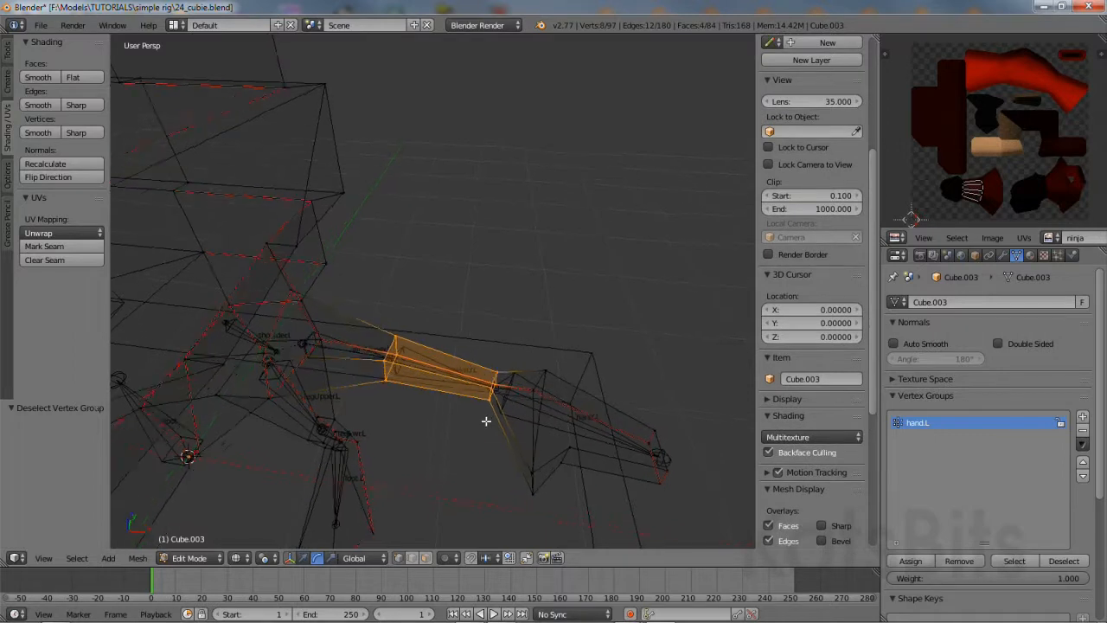
left_click(1081, 417)
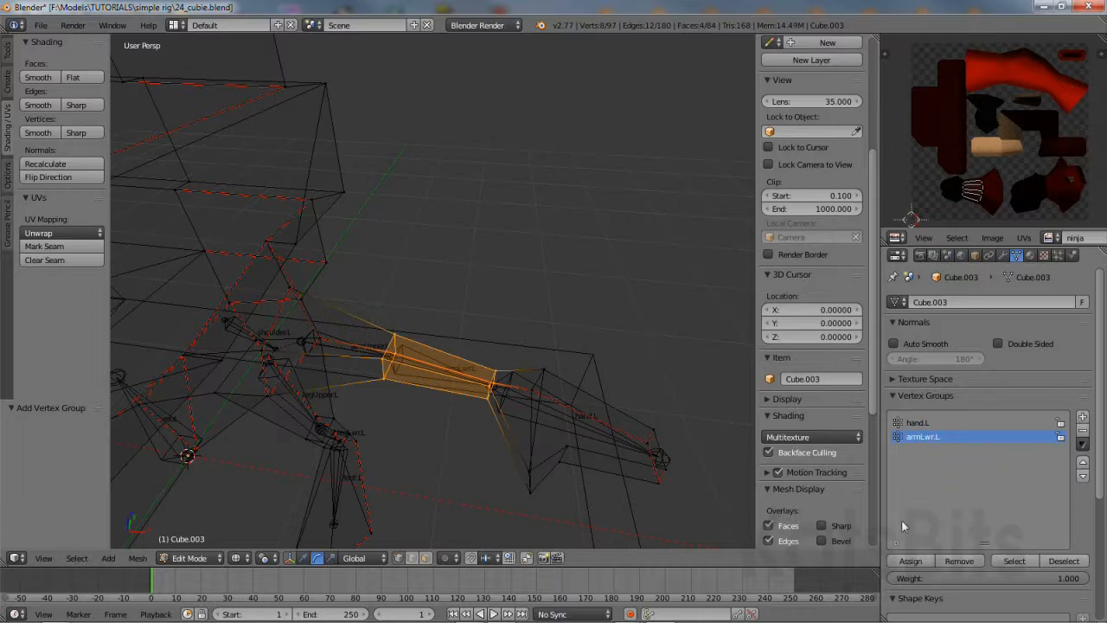
left_click(911, 561)
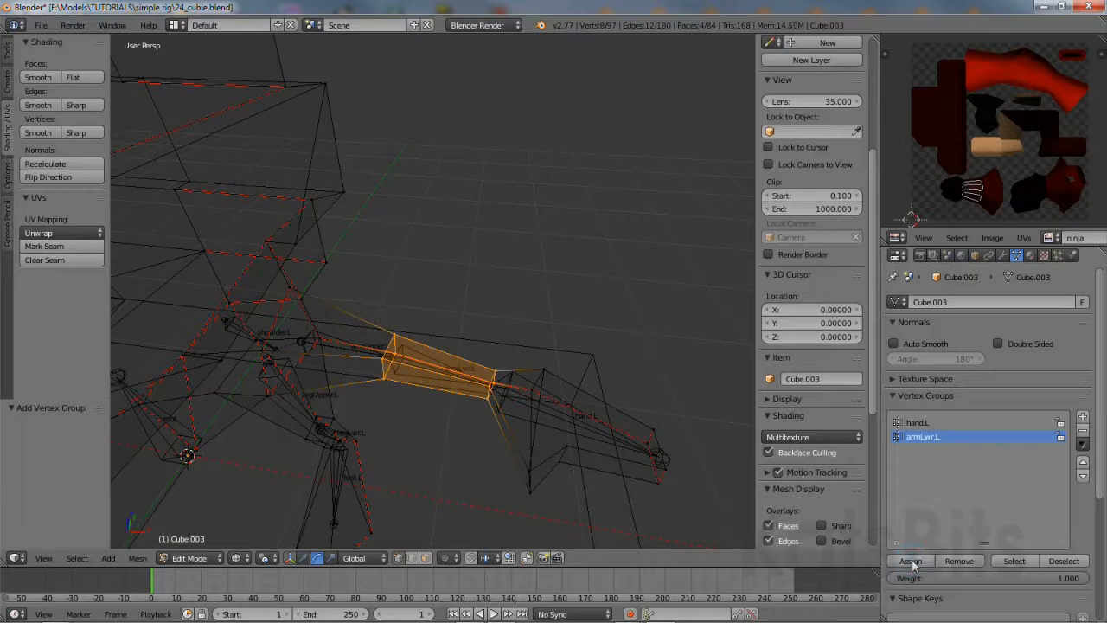
left_click(1063, 561)
In Solid shading, select the four vertices around the shoulder where the upper arm meets the torso.
scroll(388, 389, "up", 4)
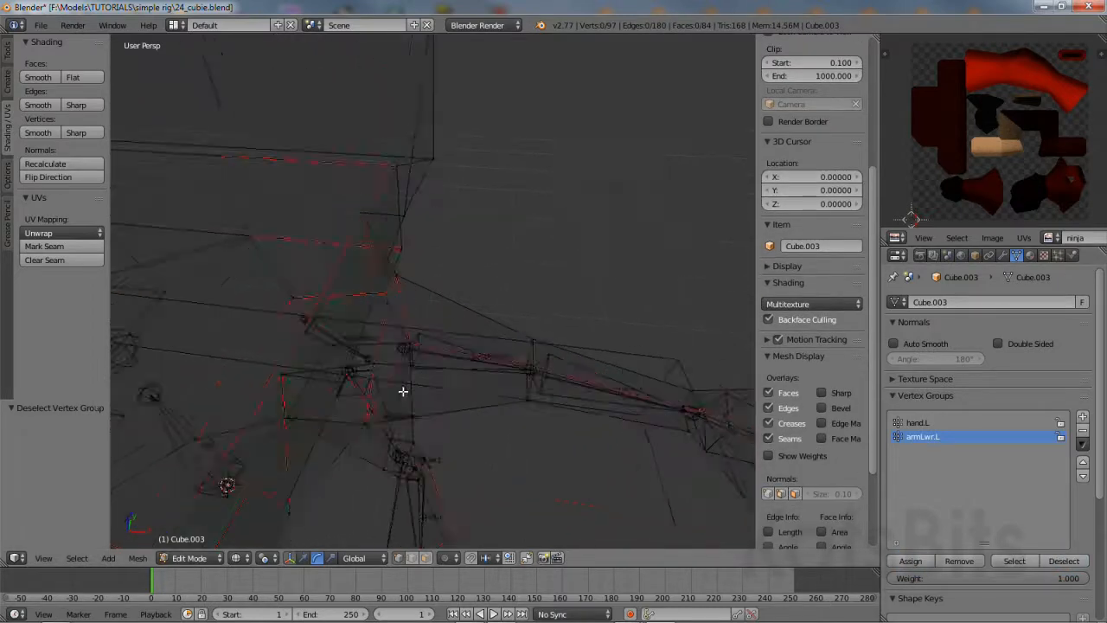
left_click(241, 560)
left_click(249, 513)
right_click(335, 403)
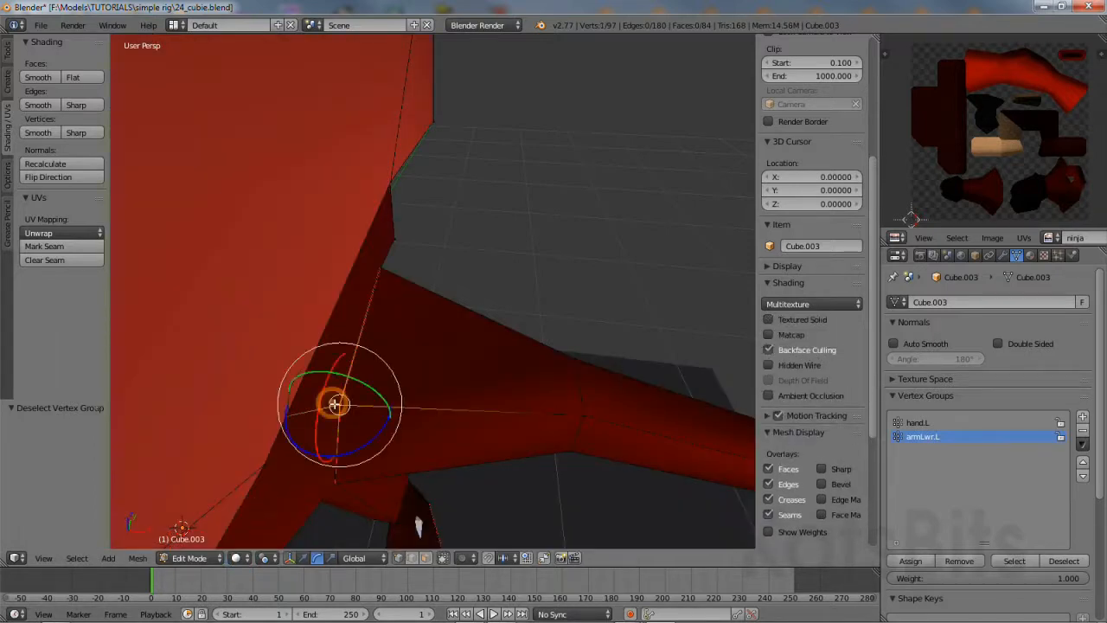
right_click(383, 267, "shift")
middle_click_drag(363, 434, 332, 403)
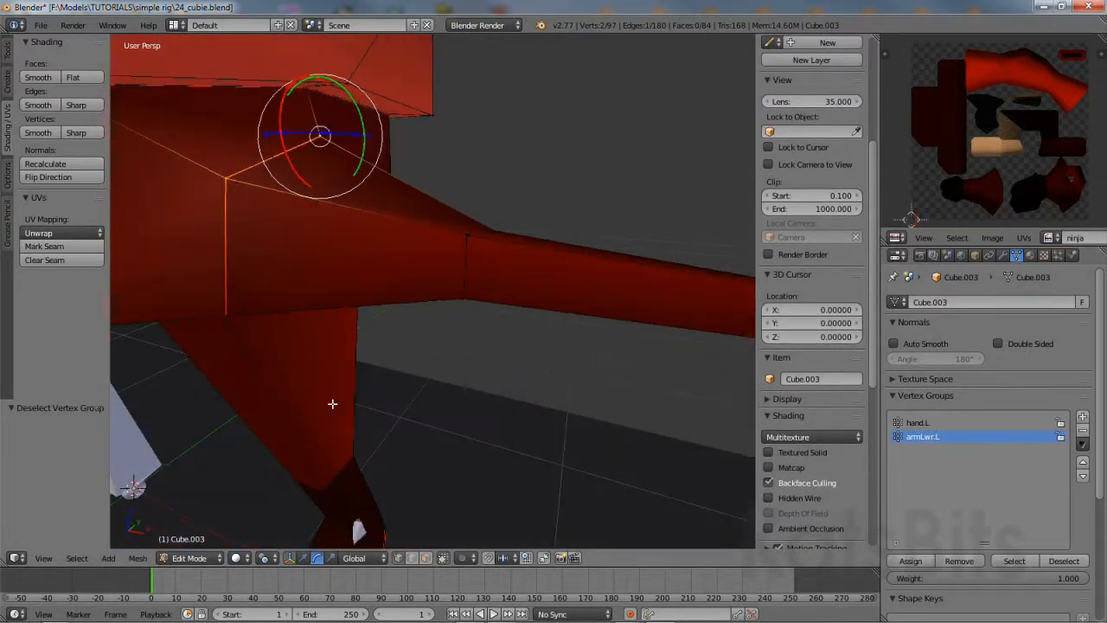
right_click(206, 320, "shift")
middle_click_drag(205, 320, 332, 365)
right_click(278, 279, "shift")
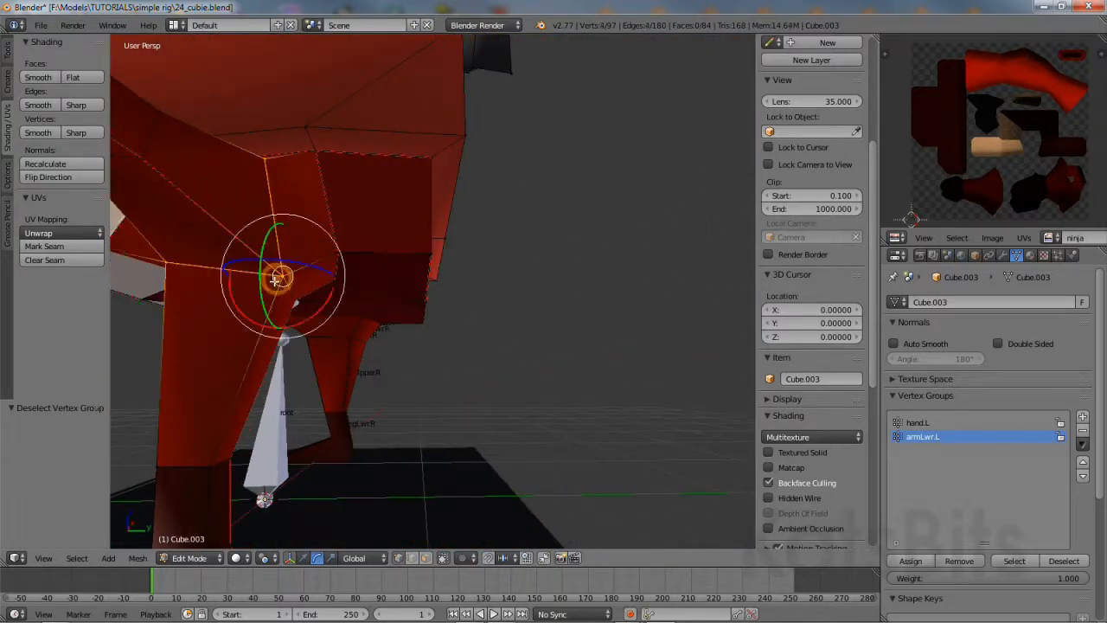
middle_click_drag(277, 305, 355, 359)
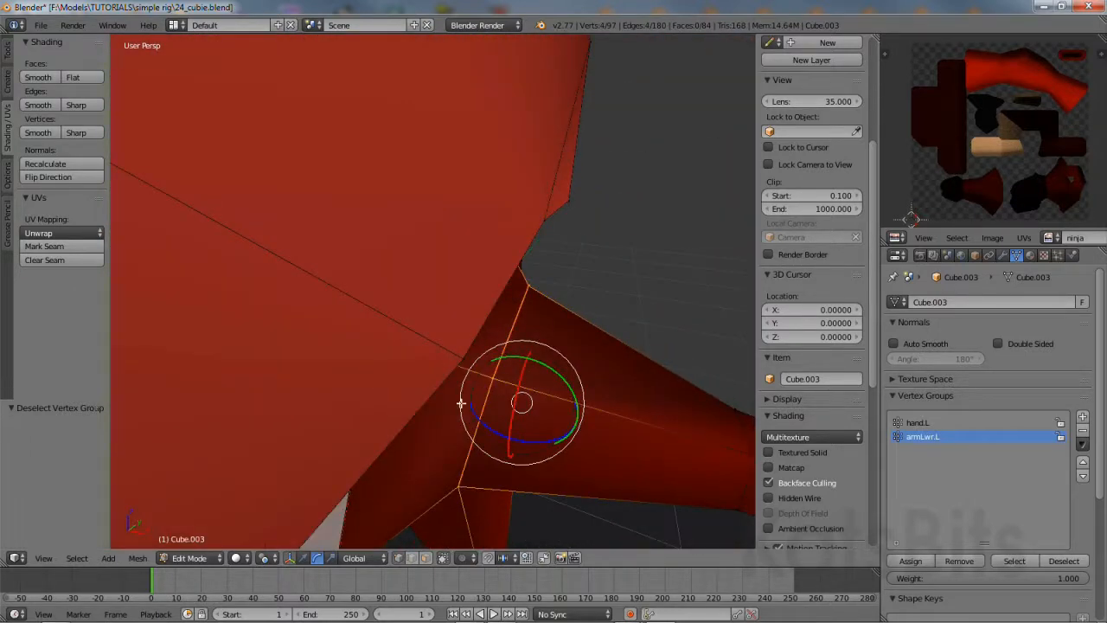
In Wireframe shading, add the elbow vertices to the selection, assign them all to a new vertex group armUpper.L, and deselect them.
left_click(235, 558)
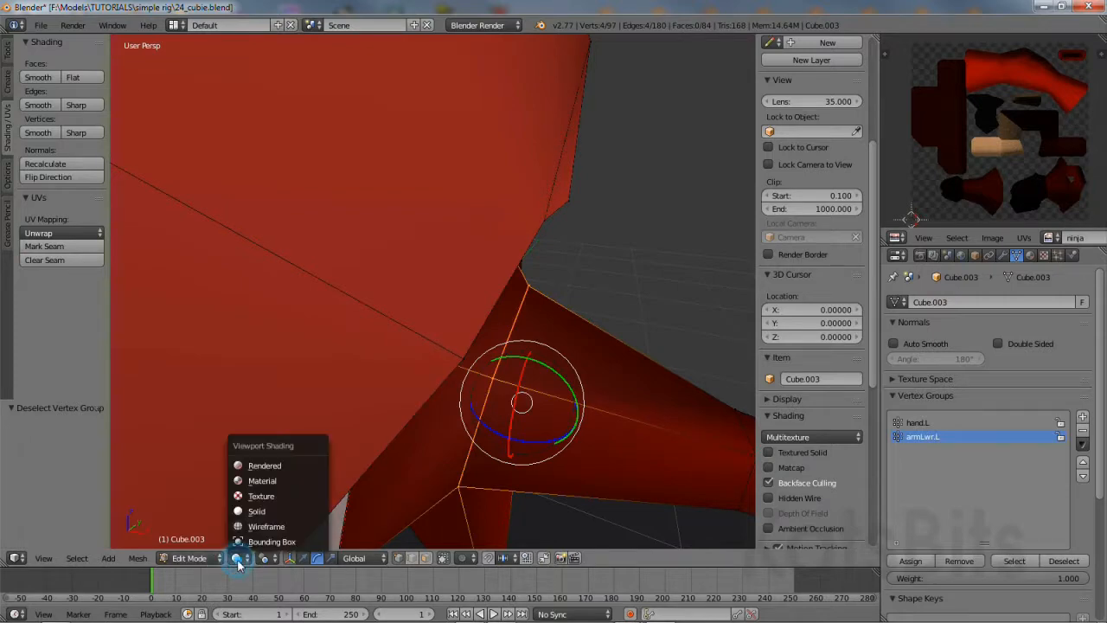
left_click(259, 523)
middle_click_drag(465, 454, 582, 400)
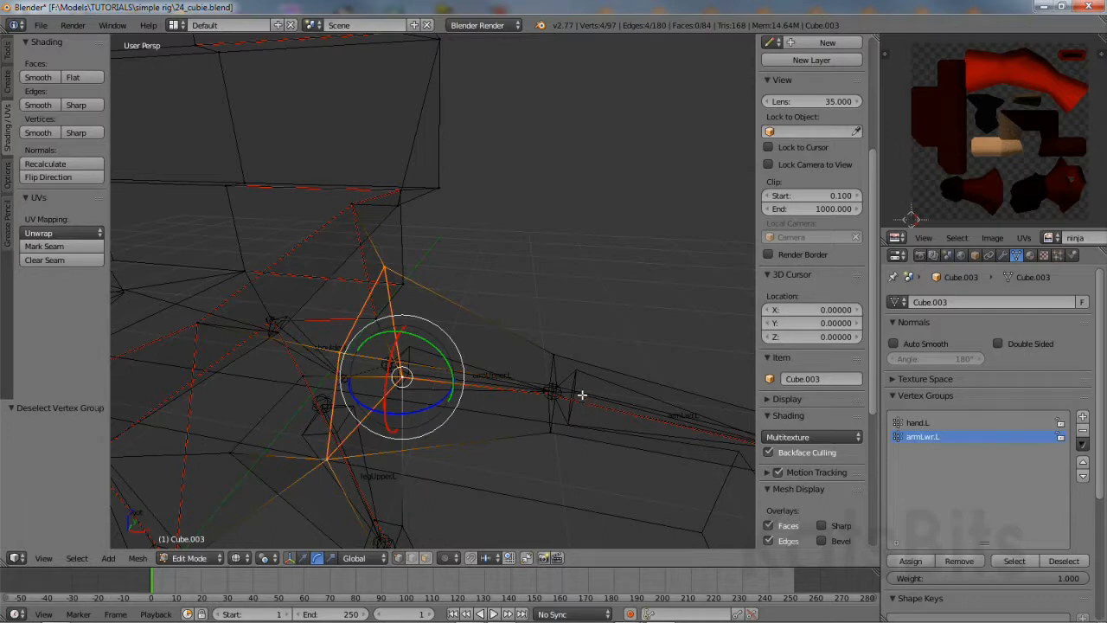
mouse_move(559, 324)
left_mouse_down("ctrl")
mouse_move(524, 338)
mouse_move(568, 302)
mouse_move(580, 383)
left_mouse_up("ctrl")
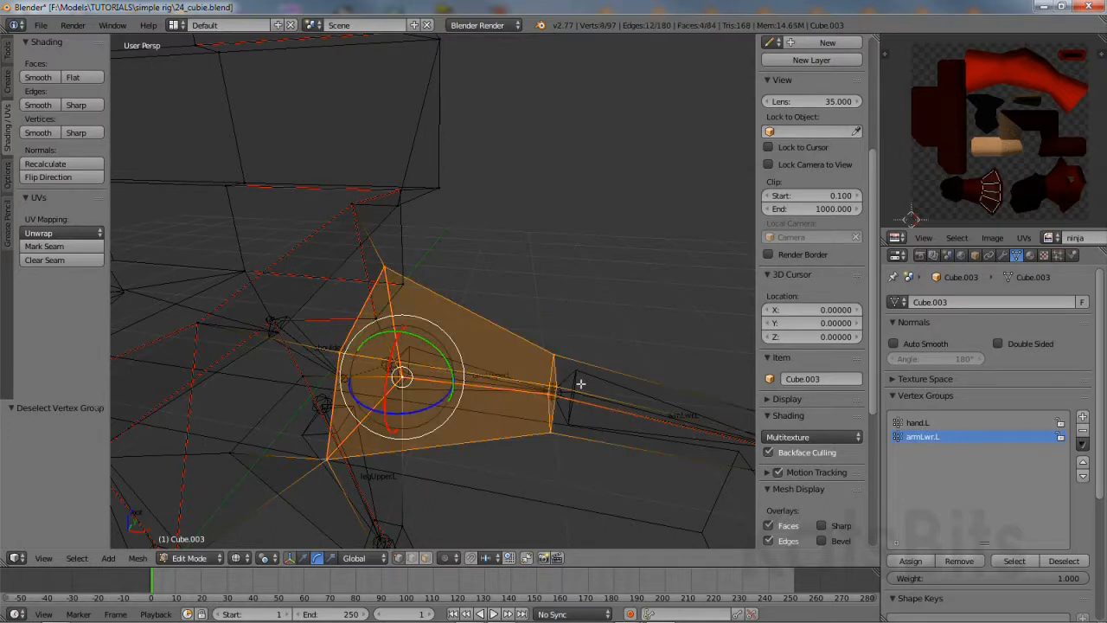
middle_click_drag(585, 413, 544, 412)
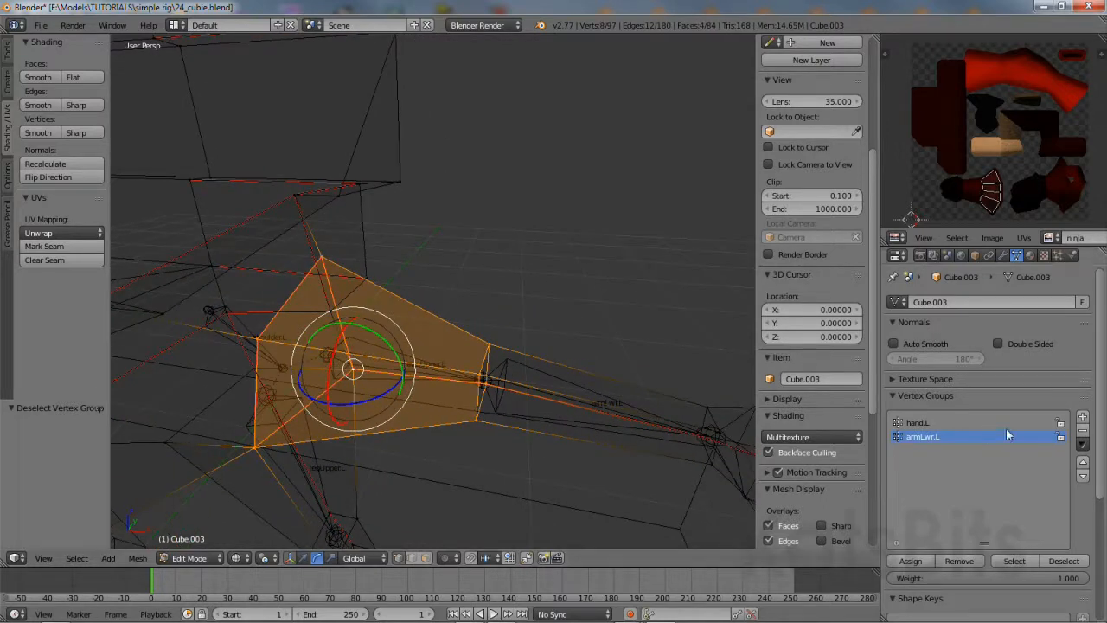
left_click(1082, 419)
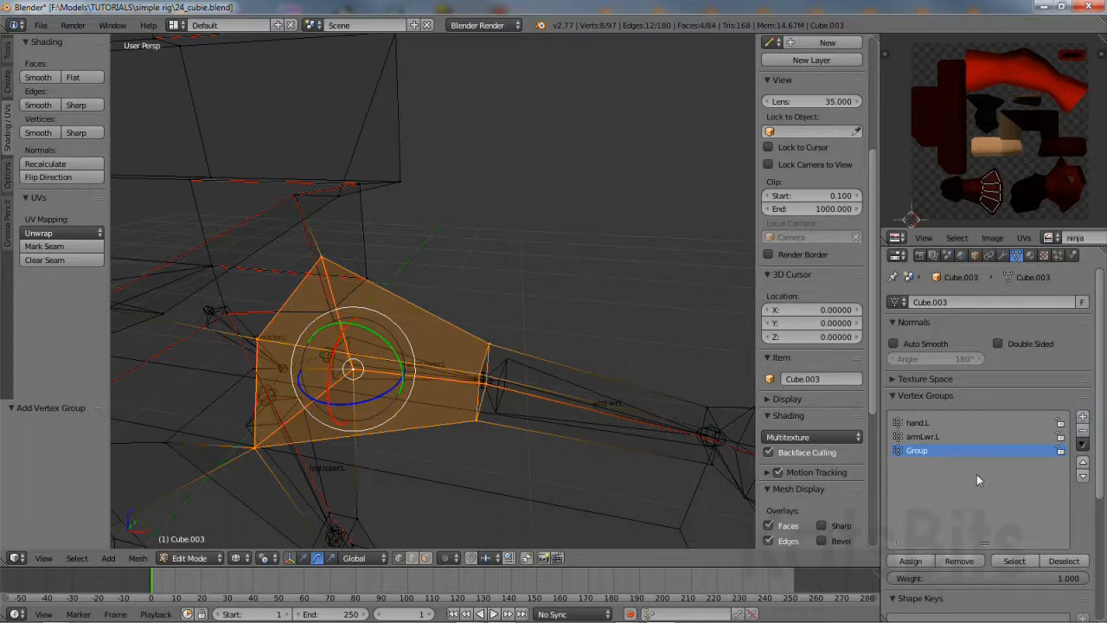
double_click(919, 453)
left_click(908, 561)
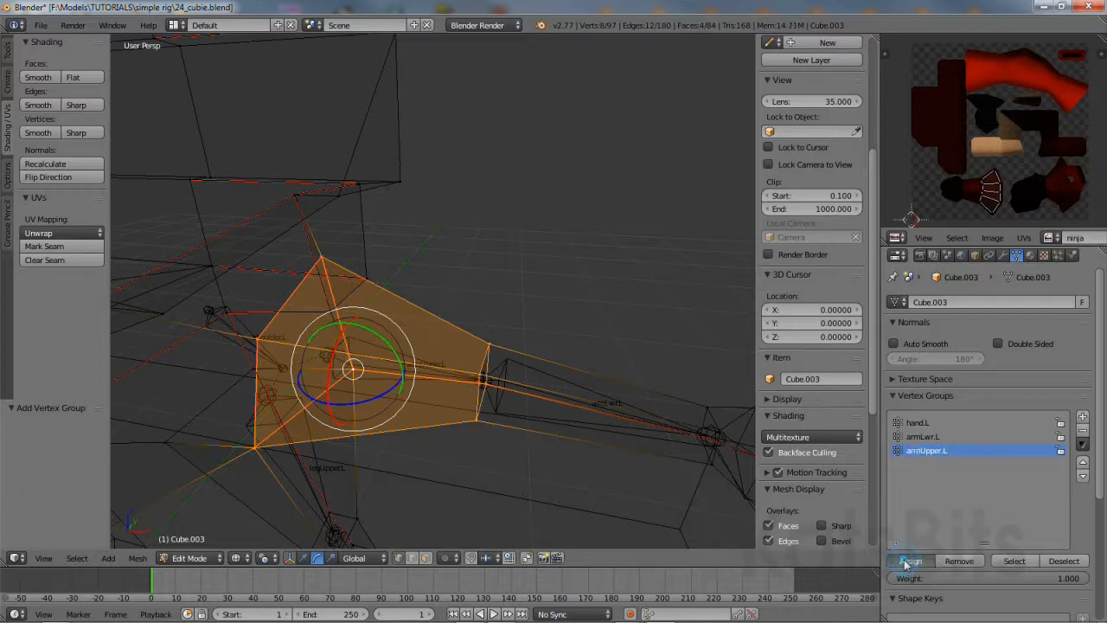
left_click(1055, 562)
Check which vertices belong to the armLwr.L and hand.L groups by selecting and deselecting each group.
left_click(922, 436)
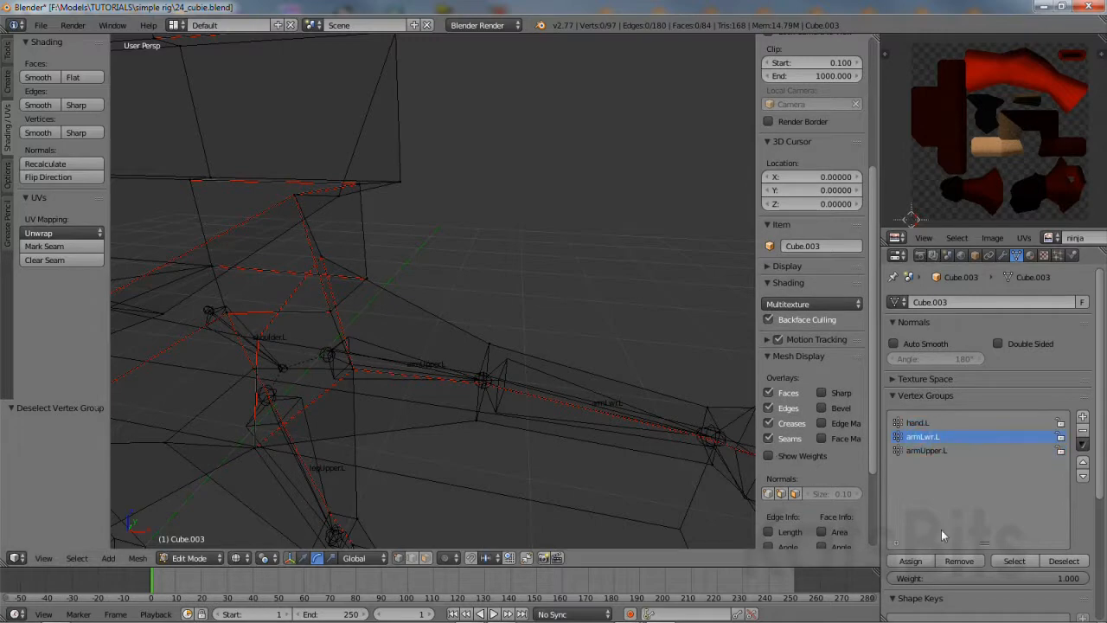
left_click(1013, 562)
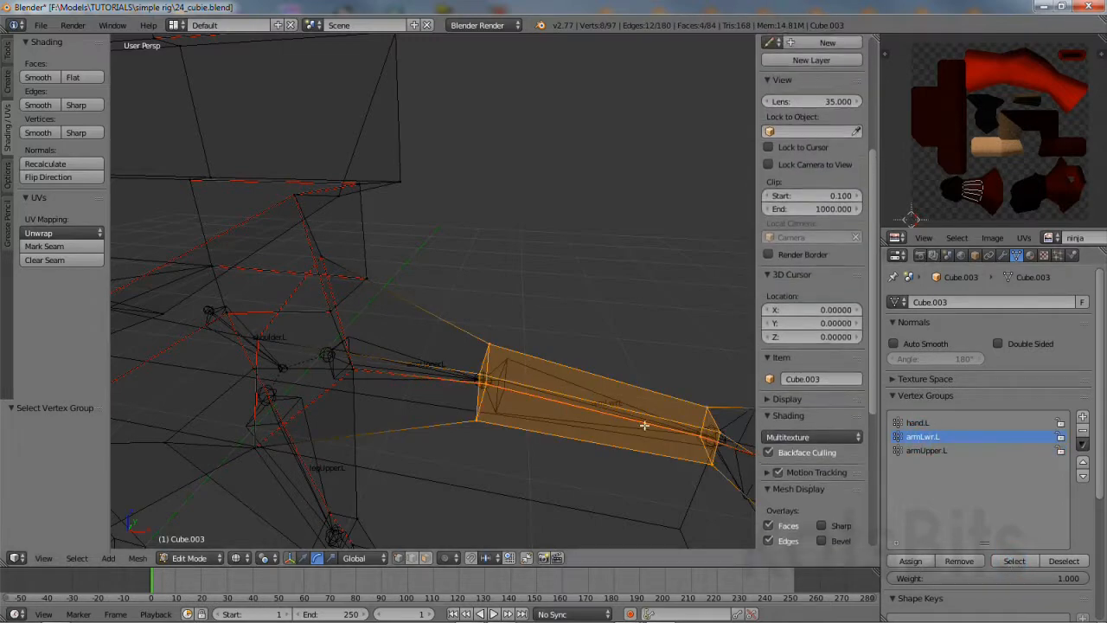
scroll(644, 426, "down", 2)
middle_click_drag(643, 426, 582, 410)
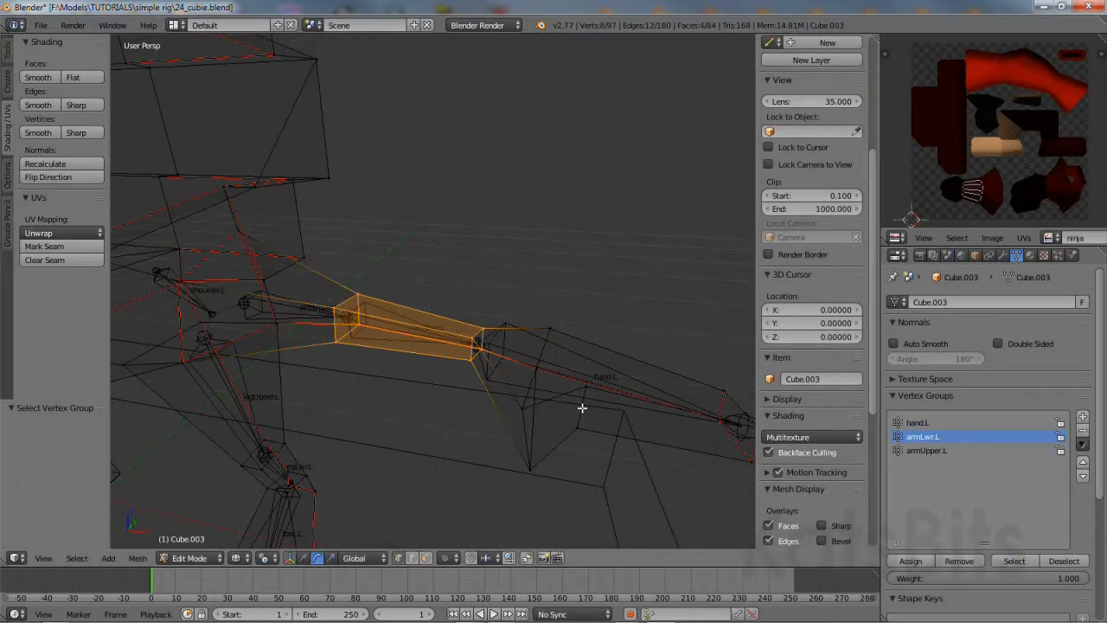
left_click(1061, 565)
left_click(917, 422)
left_click(1013, 561)
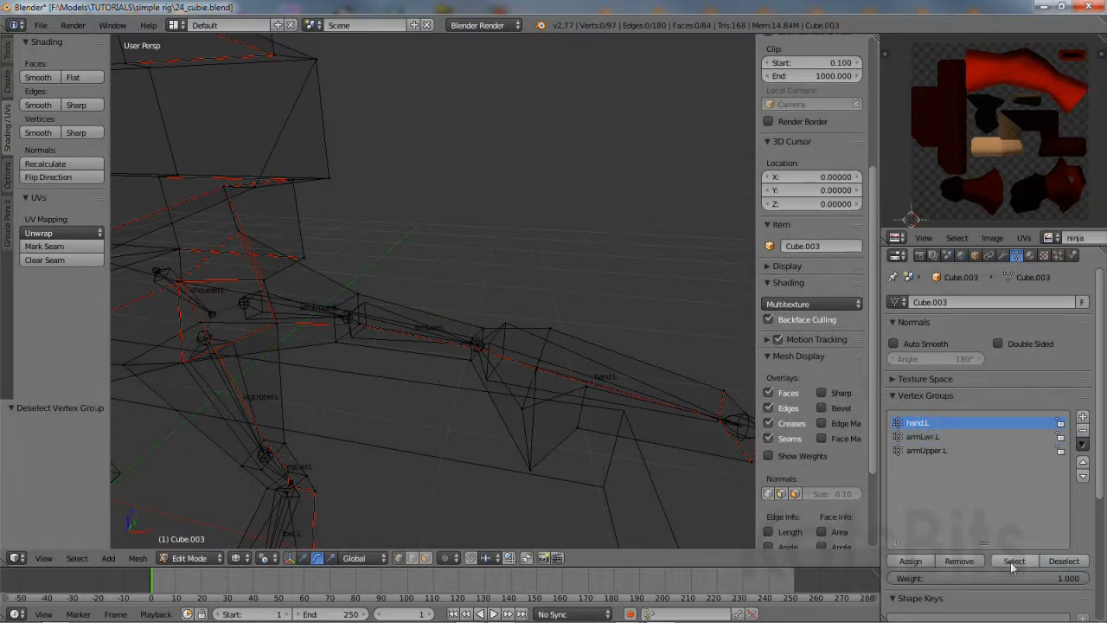
left_click(1053, 563)
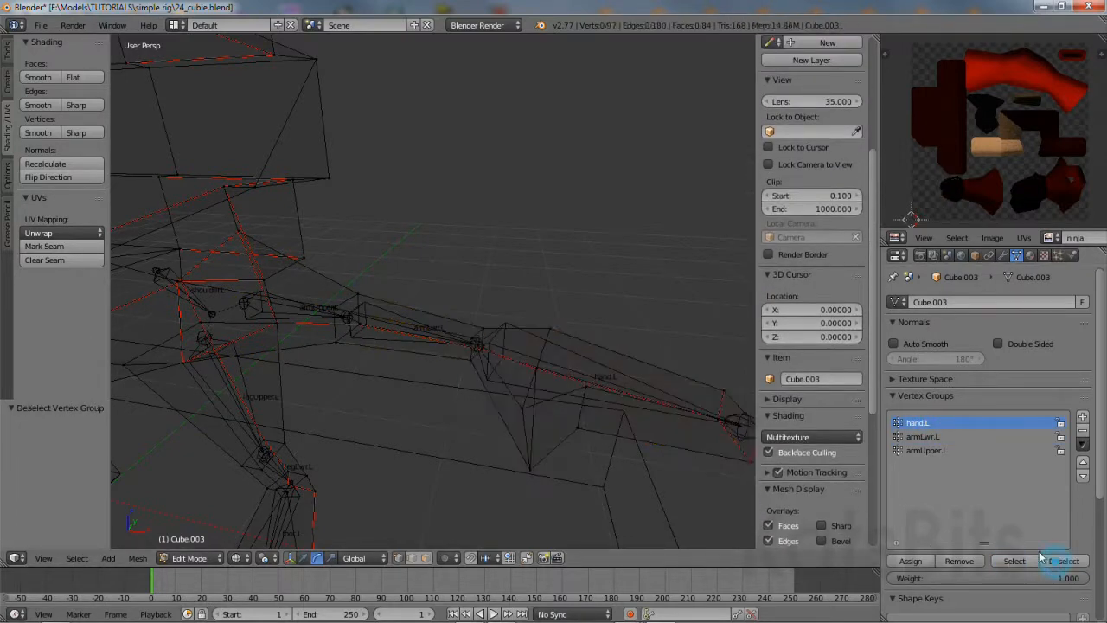
Select the foot's vertices including the ankle, assign them to a new vertex group named foot.L, and deselect them.
mouse_move(443, 331)
middle_mouse_down()
mouse_move(400, 314)
mouse_move(522, 233)
mouse_move(551, 234)
mouse_move(520, 358)
mouse_move(462, 327)
middle_mouse_up()
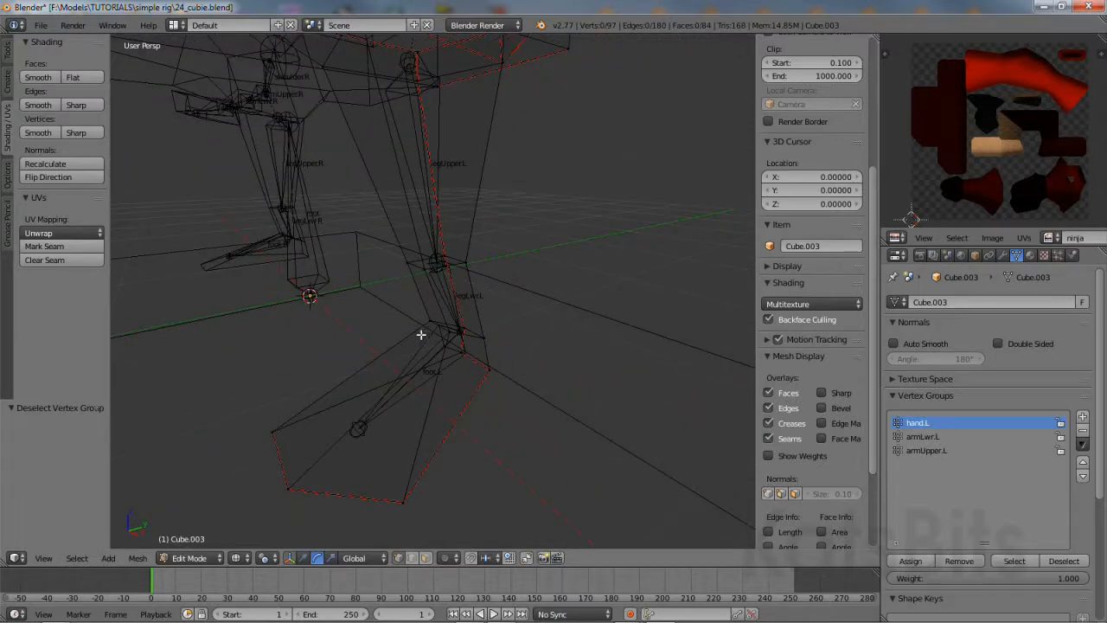
mouse_move(420, 311)
left_mouse_down("ctrl")
mouse_move(243, 432)
mouse_move(397, 521)
mouse_move(499, 403)
mouse_move(496, 326)
left_mouse_up("ctrl")
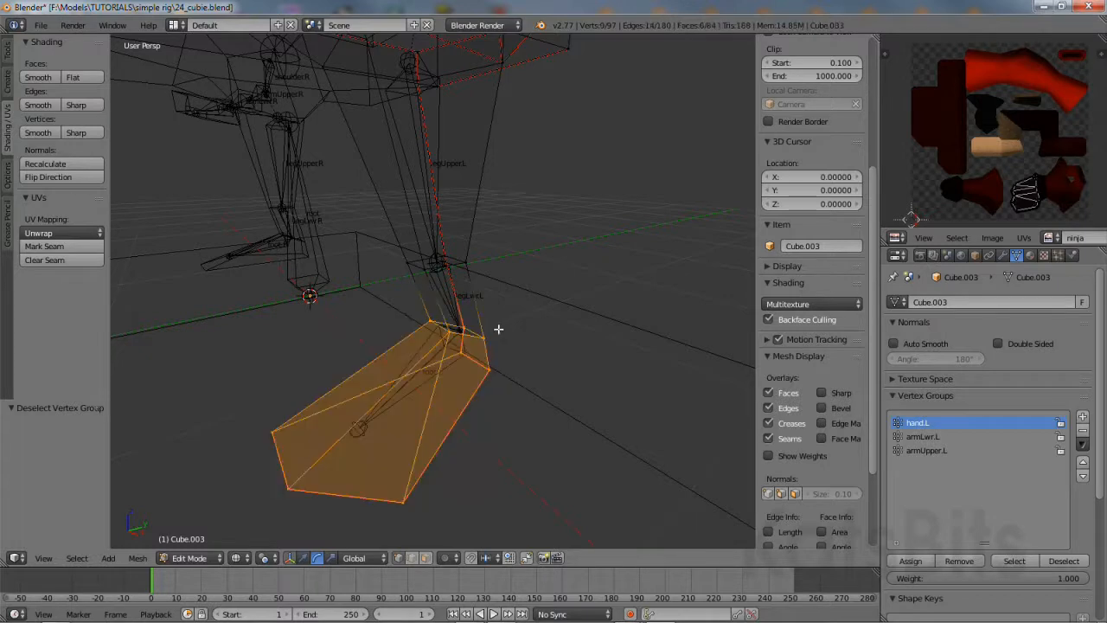
left_click(1081, 417)
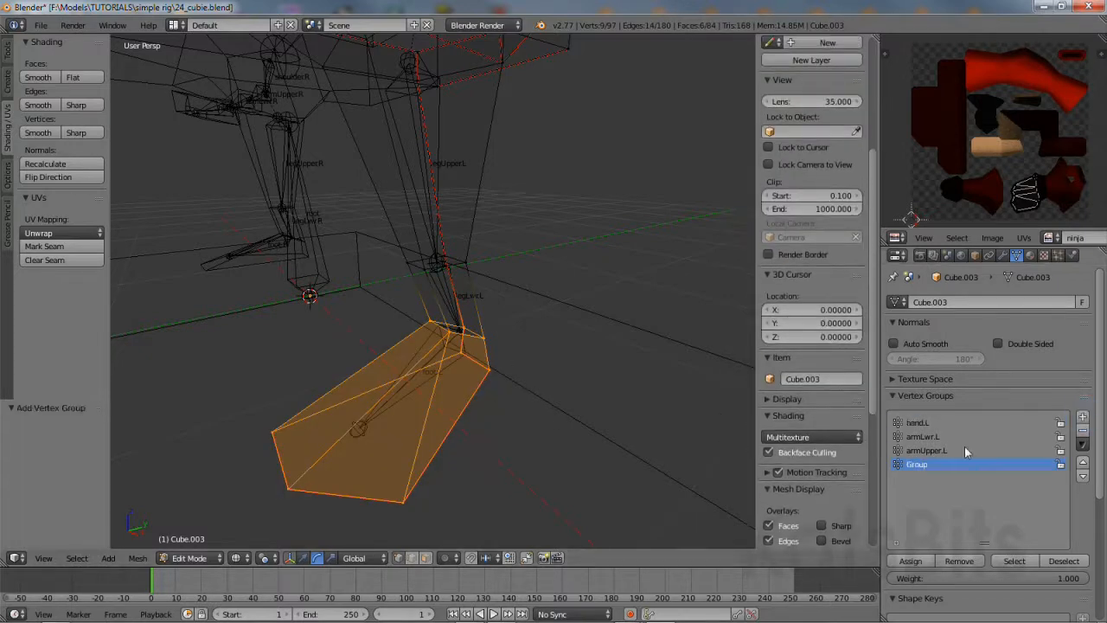
double_click(918, 466)
left_click(915, 561)
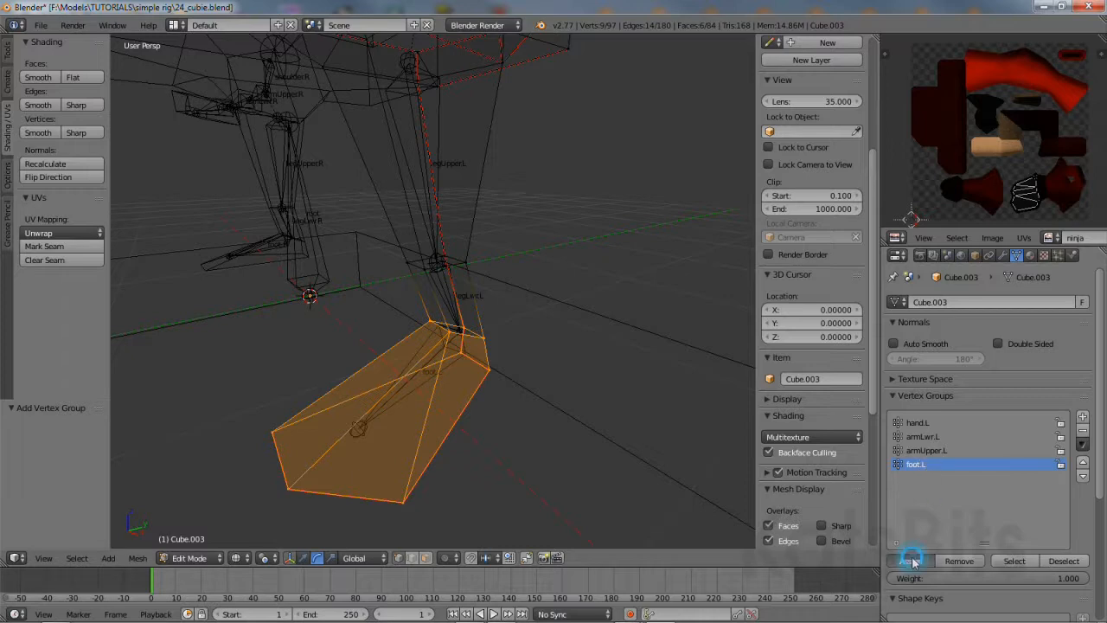
left_click(1064, 561)
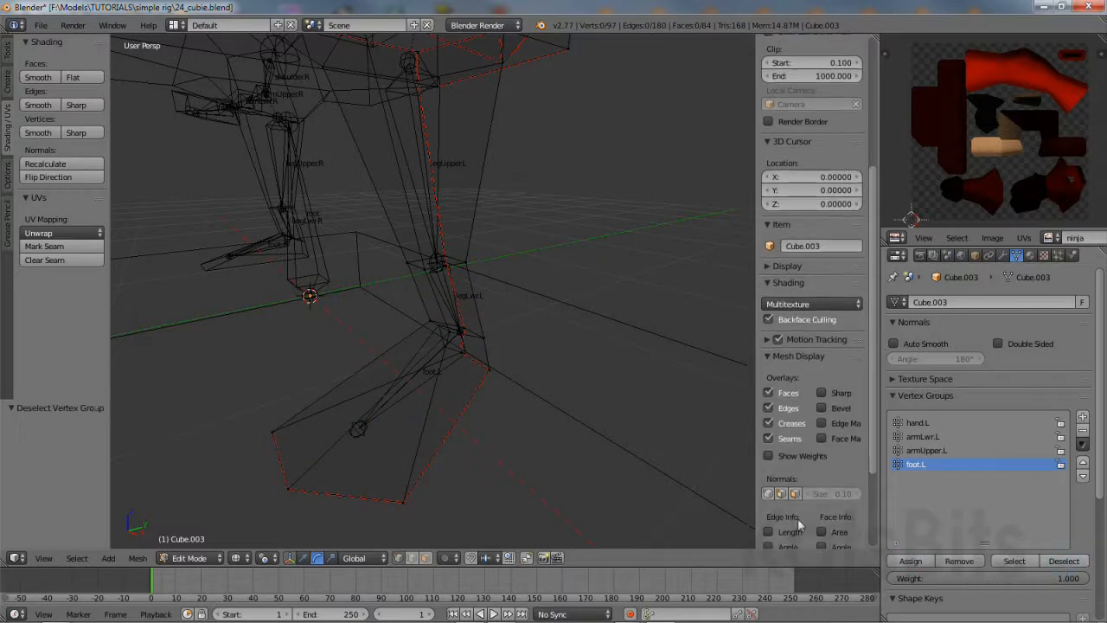
Select the lower leg's vertices between knee and ankle, assign them to a new vertex group legLwr.L, and deselect them.
mouse_move(432, 222)
left_mouse_down("ctrl")
mouse_move(423, 336)
mouse_move(492, 343)
mouse_move(492, 247)
mouse_move(452, 230)
left_mouse_up("ctrl")
middle_click_drag(494, 338, 314, 288)
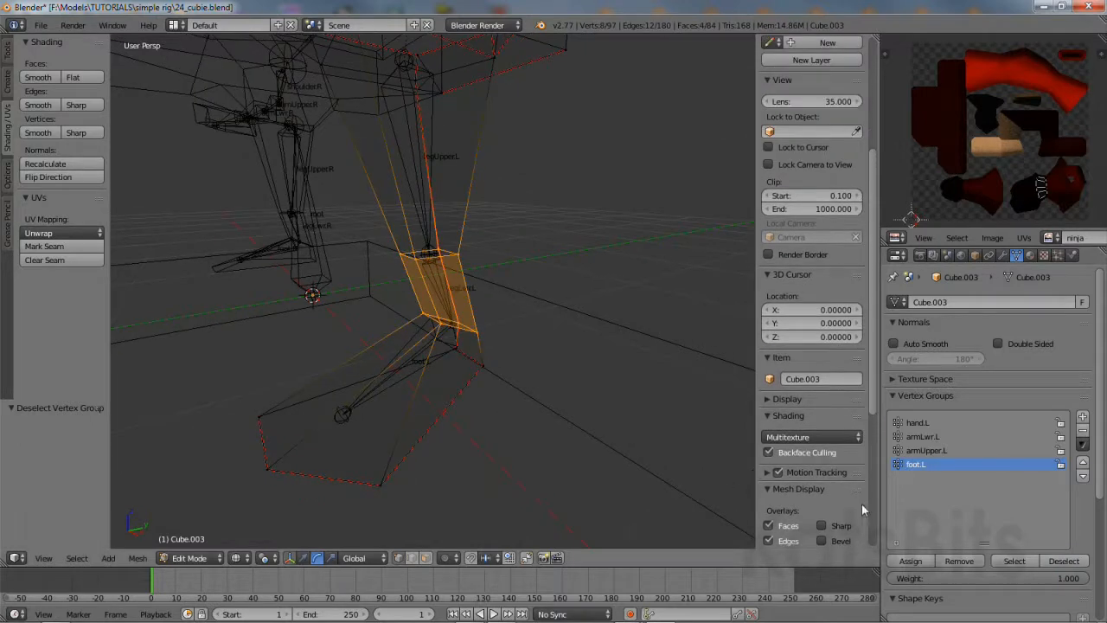
left_click(1082, 419)
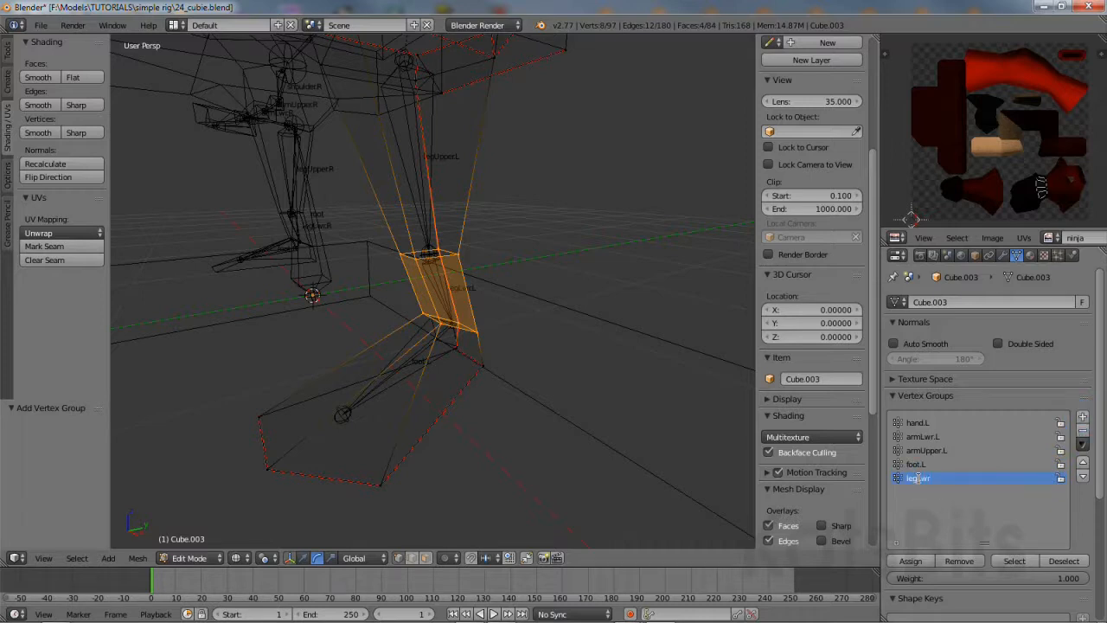
left_click(910, 561)
left_click(1026, 561)
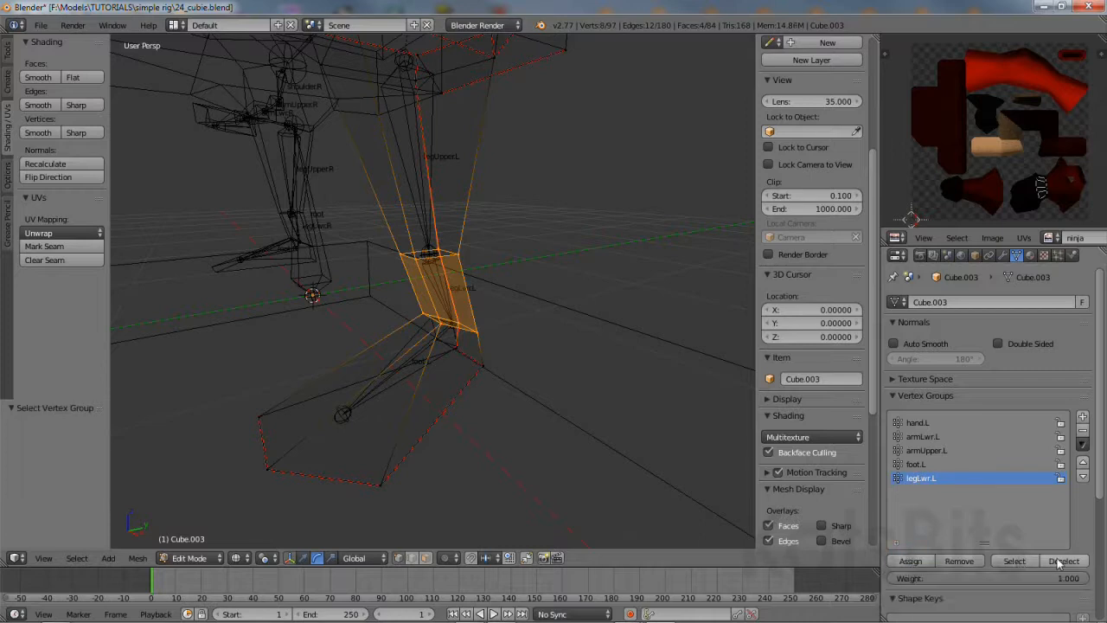
left_click(1063, 561)
In Solid shading, select the four vertices around the hip where the upper leg meets the torso.
scroll(813, 389, "down", 4)
mouse_move(462, 302)
middle_mouse_down()
mouse_move(492, 294)
mouse_move(463, 282)
middle_mouse_up()
right_click(426, 183)
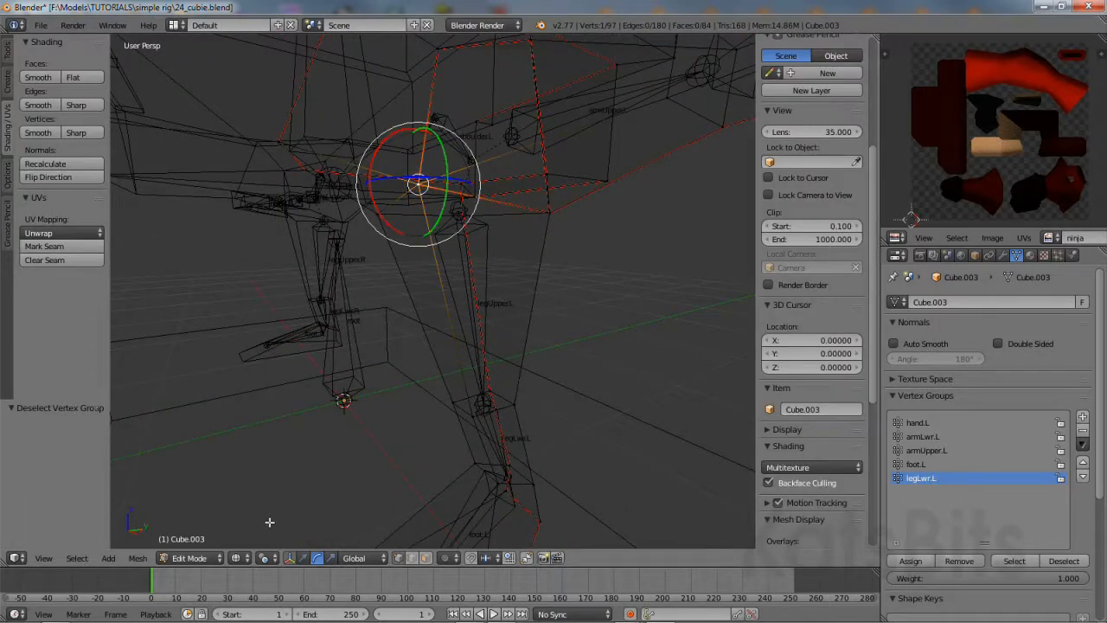
left_click(239, 557)
left_click(253, 511)
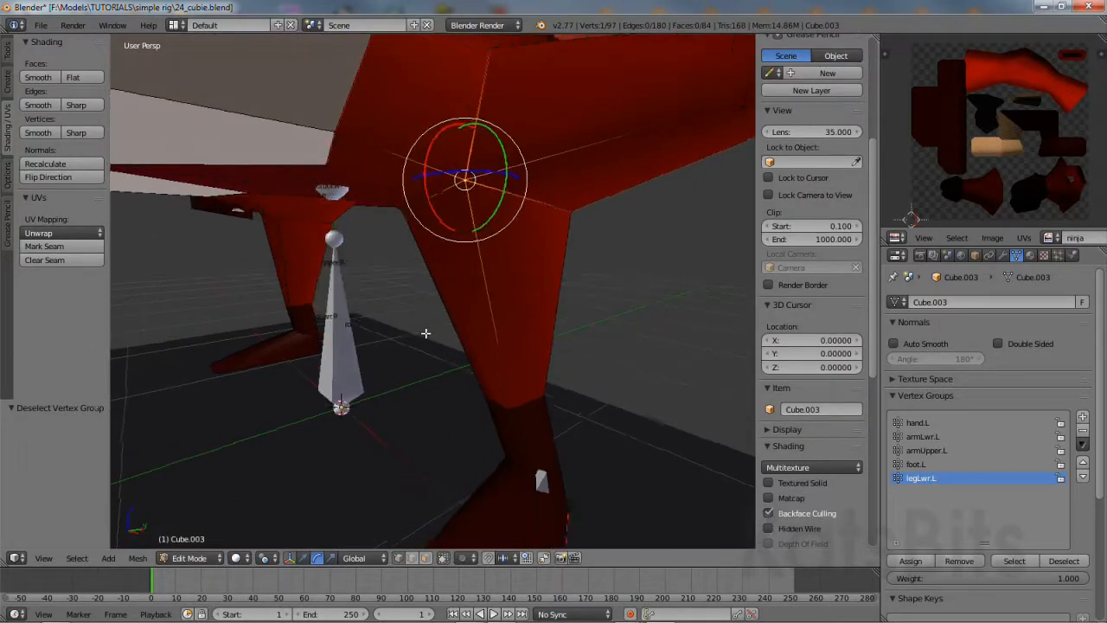
right_click(548, 213, "shift")
middle_click_drag(572, 259, 627, 254)
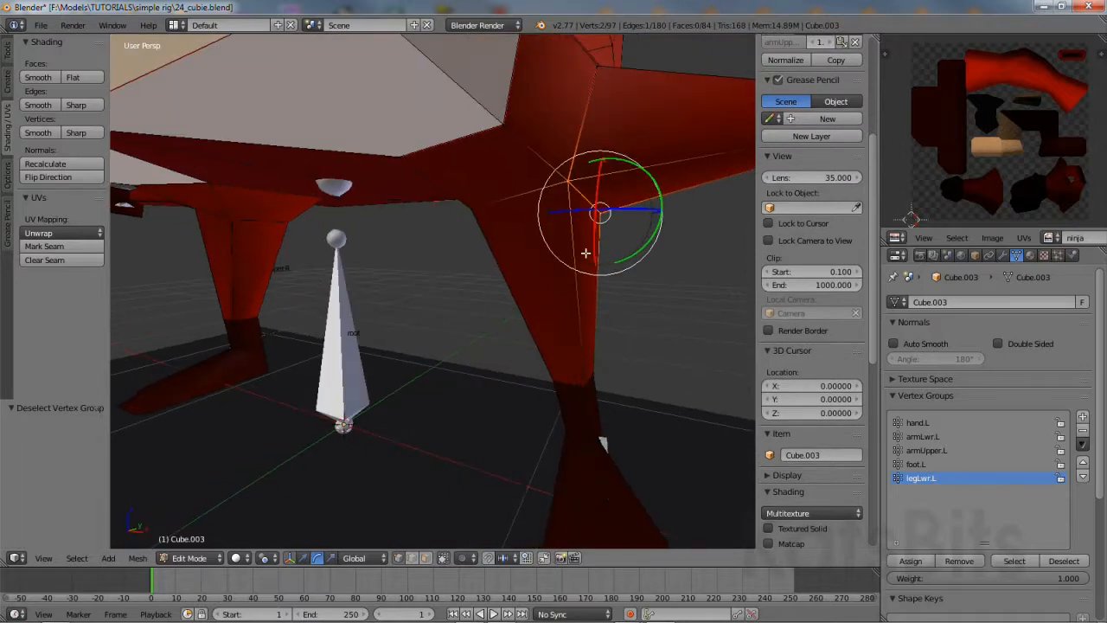
right_click(499, 206, "shift")
middle_click_drag(529, 307, 469, 271)
right_click(448, 203, "shift")
middle_click_drag(448, 203, 351, 438)
In Wireframe shading, select the upper leg's vertices from hip to knee, assign them to a new vertex group legUpper.L, and deselect them.
left_click(238, 558)
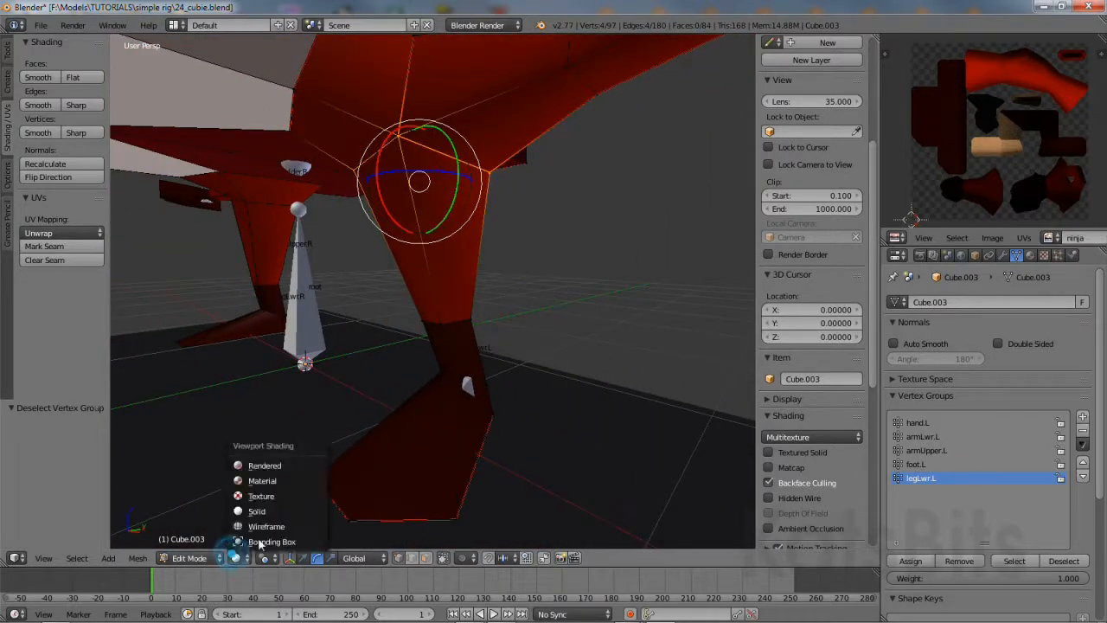
left_click(260, 522)
mouse_move(433, 284)
left_mouse_down("ctrl")
mouse_move(403, 314)
mouse_move(507, 313)
mouse_move(487, 286)
mouse_move(442, 310)
left_mouse_up("ctrl")
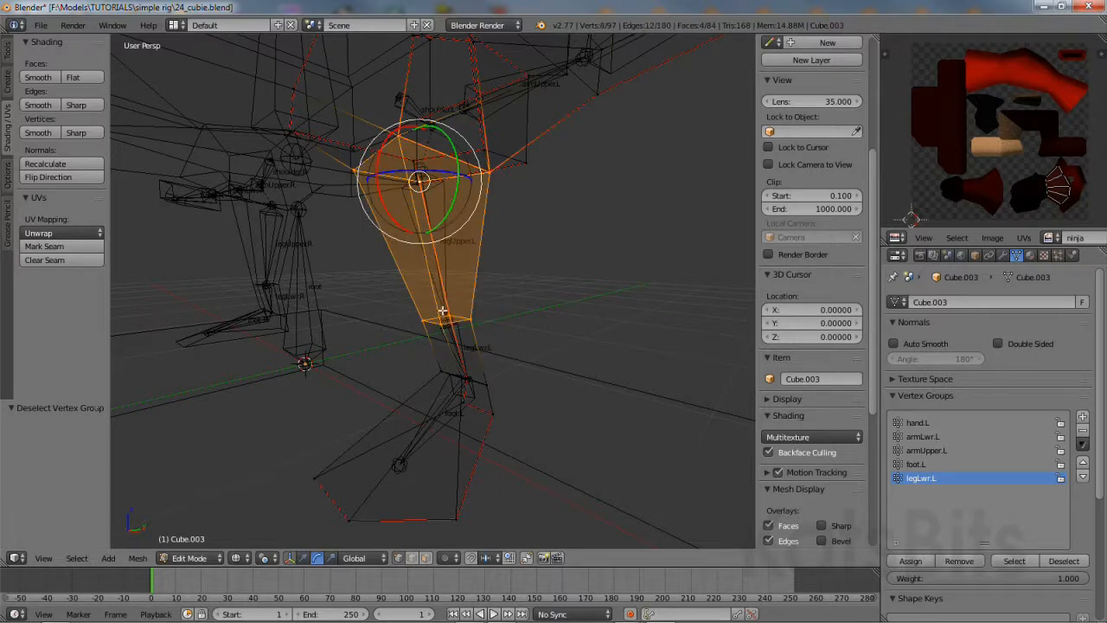
left_click(1082, 416)
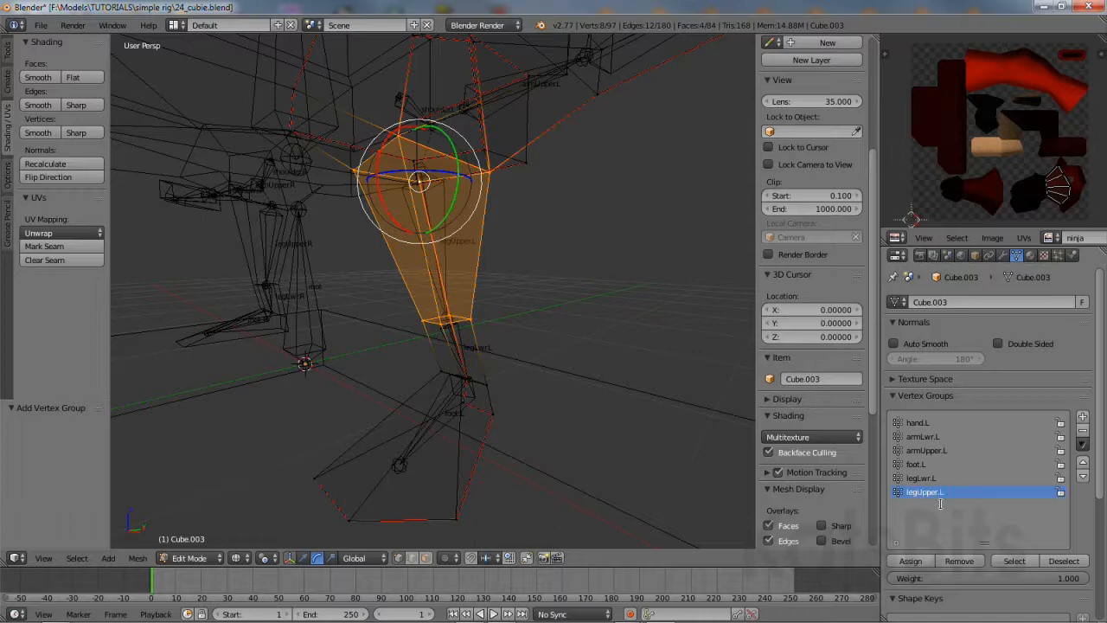
left_click(911, 560)
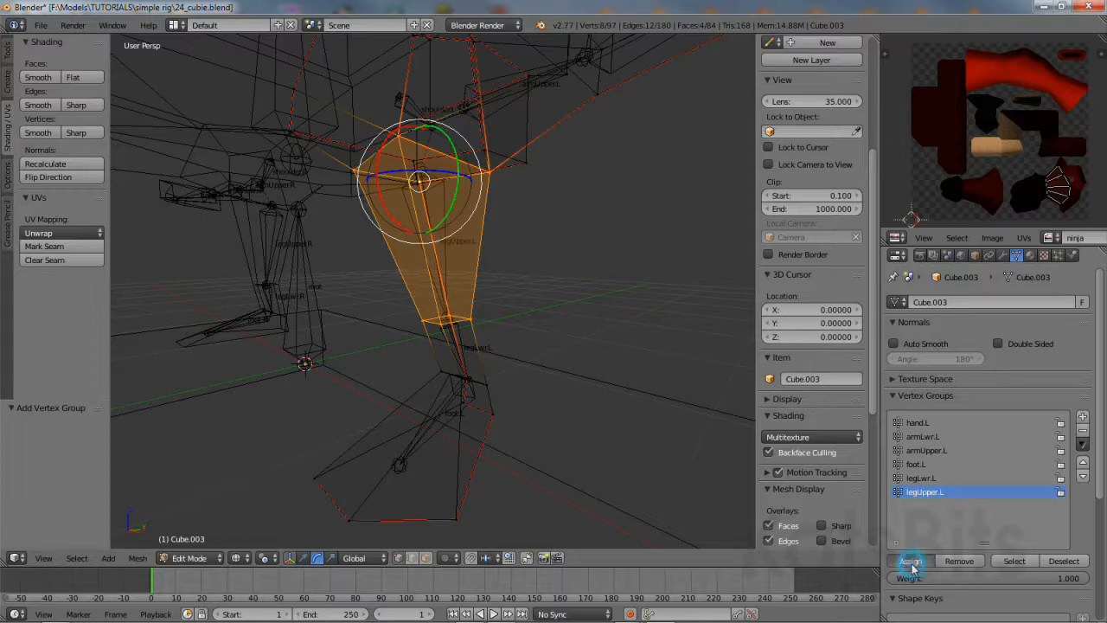
left_click(1013, 561)
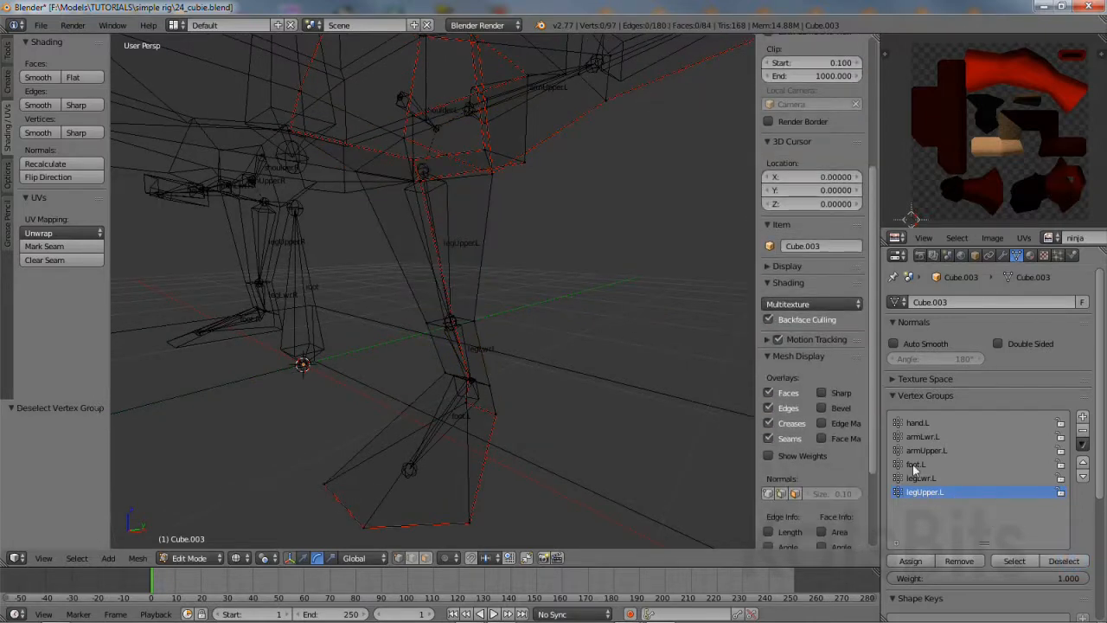
Check which vertices belong to the foot.L group by selecting and deselecting the group.
left_click(915, 464)
left_click(1014, 560)
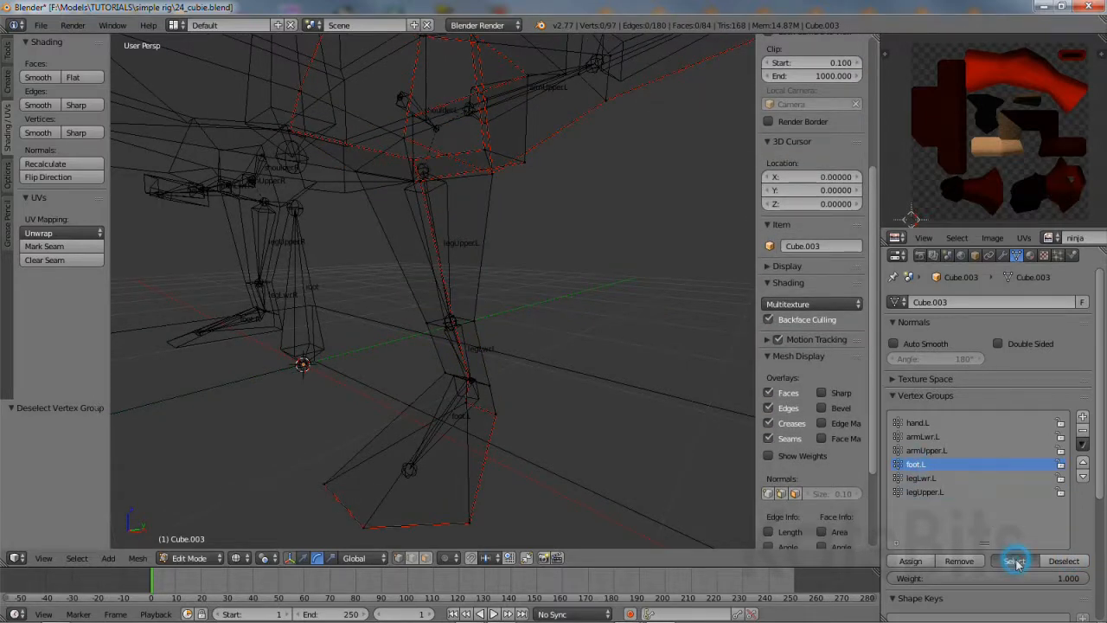
left_click(1068, 563)
Select four torso vertices along the inner edge of the left shoulder and hip area.
middle_click_drag(856, 496, 562, 364)
middle_click_drag(509, 364, 435, 321)
right_click(422, 319)
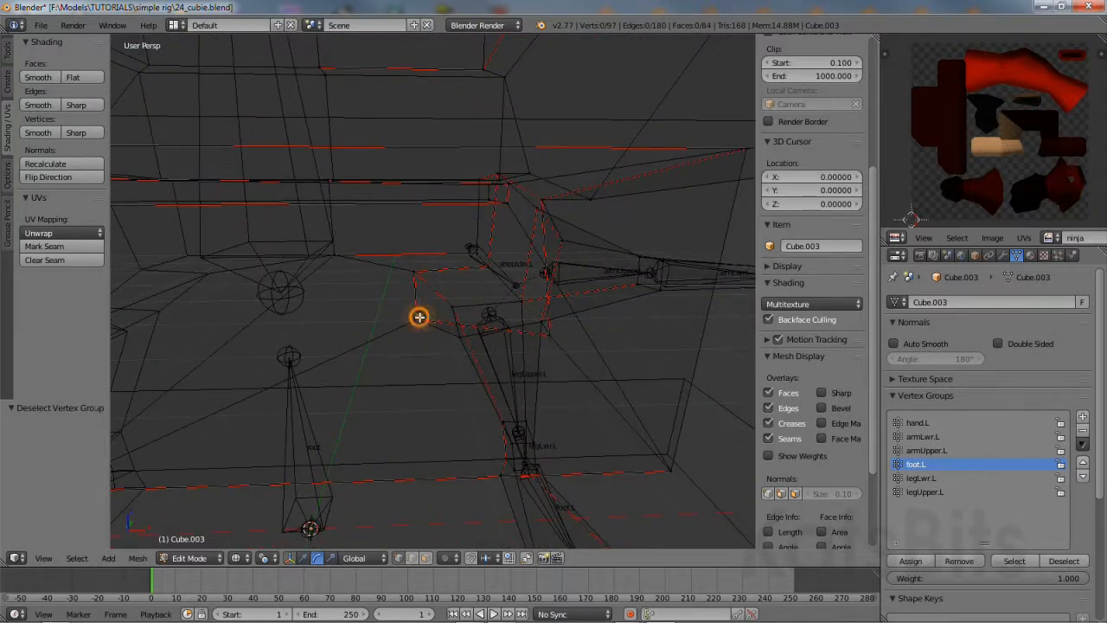
right_click(416, 274, "shift")
right_click(481, 267, "shift")
middle_click_drag(517, 339, 410, 365)
right_click(354, 338, "shift")
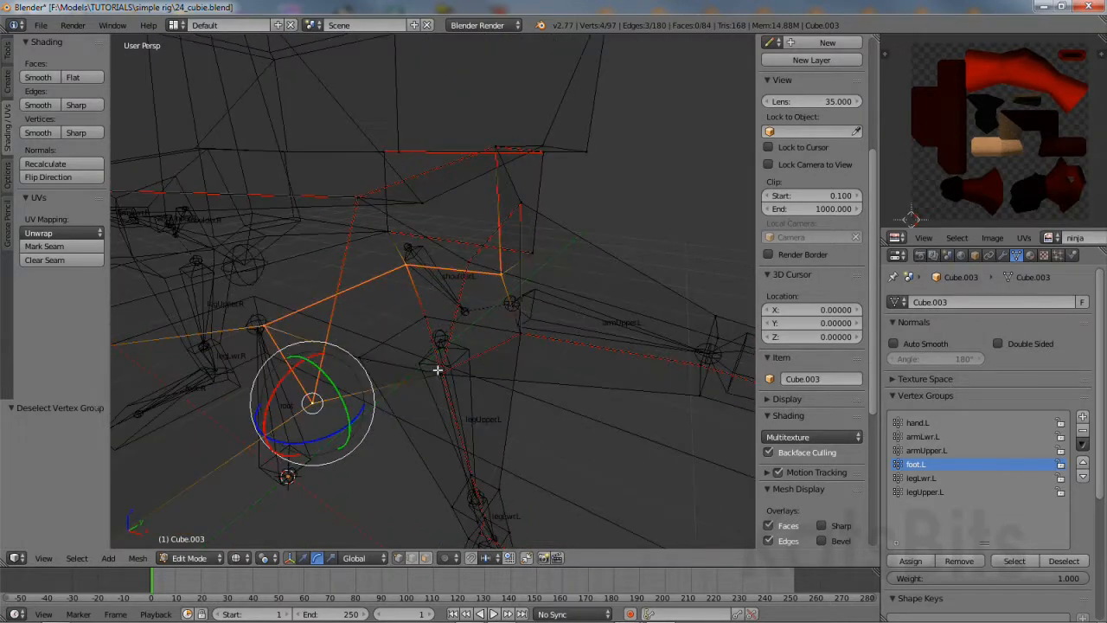
In Solid shading, extend the selection with the vertices around the upper arm opening and the shoulder's upper front and back corners.
left_click(234, 558)
left_click(239, 449)
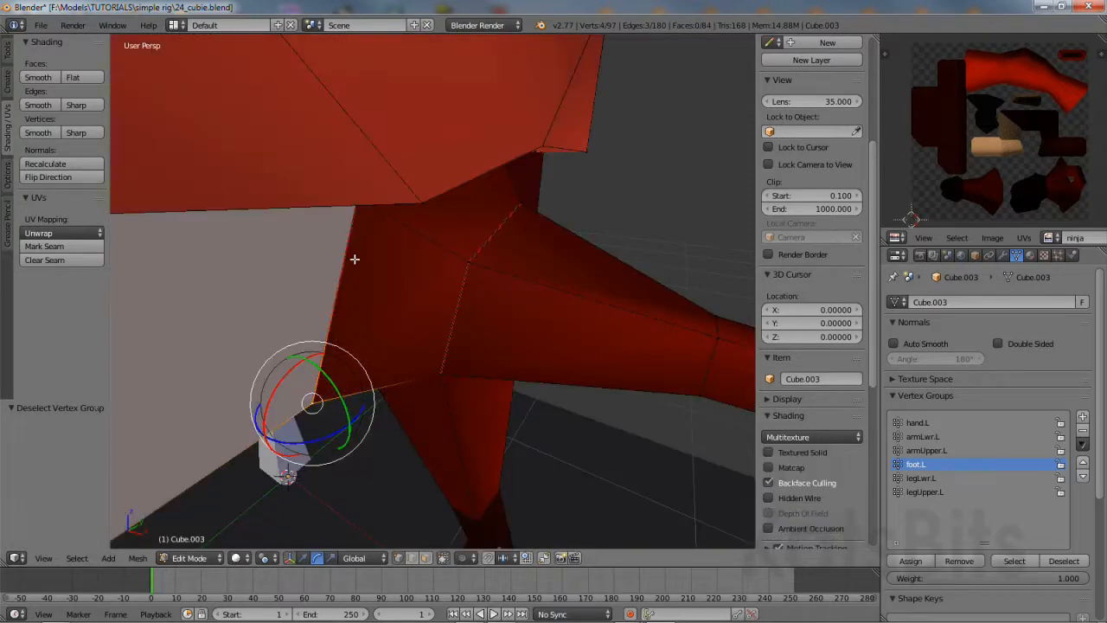
middle_click_drag(353, 259, 351, 245)
right_click(375, 128, "shift")
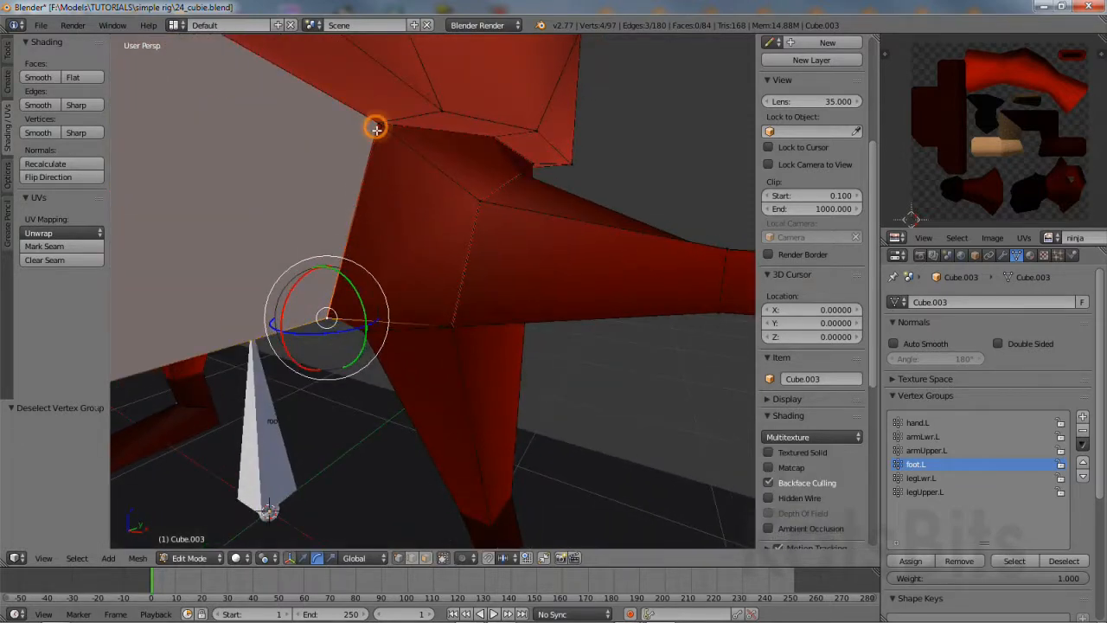
right_click(474, 200, "shift")
right_click(449, 319, "shift")
middle_click_drag(461, 327, 346, 368)
right_click(312, 242, "shift")
middle_click_drag(331, 254, 425, 240)
right_click(440, 202, "shift")
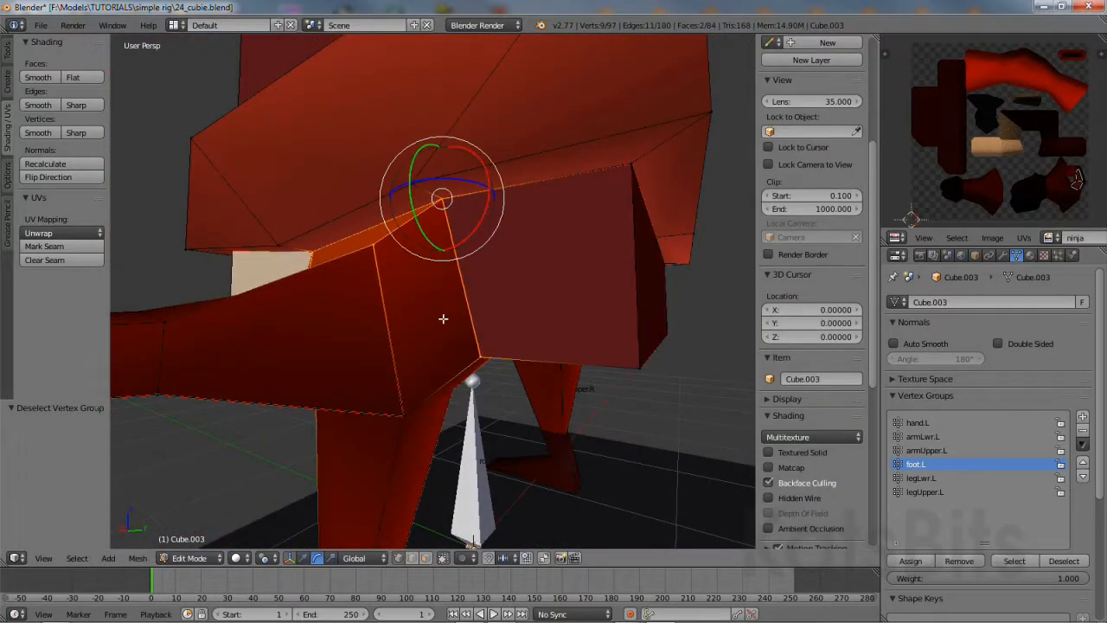
Add the remaining underside vertices where the leg meets the torso to the shoulder selection, and inspect it in Wireframe shading.
middle_click_drag(444, 317, 338, 272)
right_click(377, 267, "shift")
right_click(371, 326, "shift")
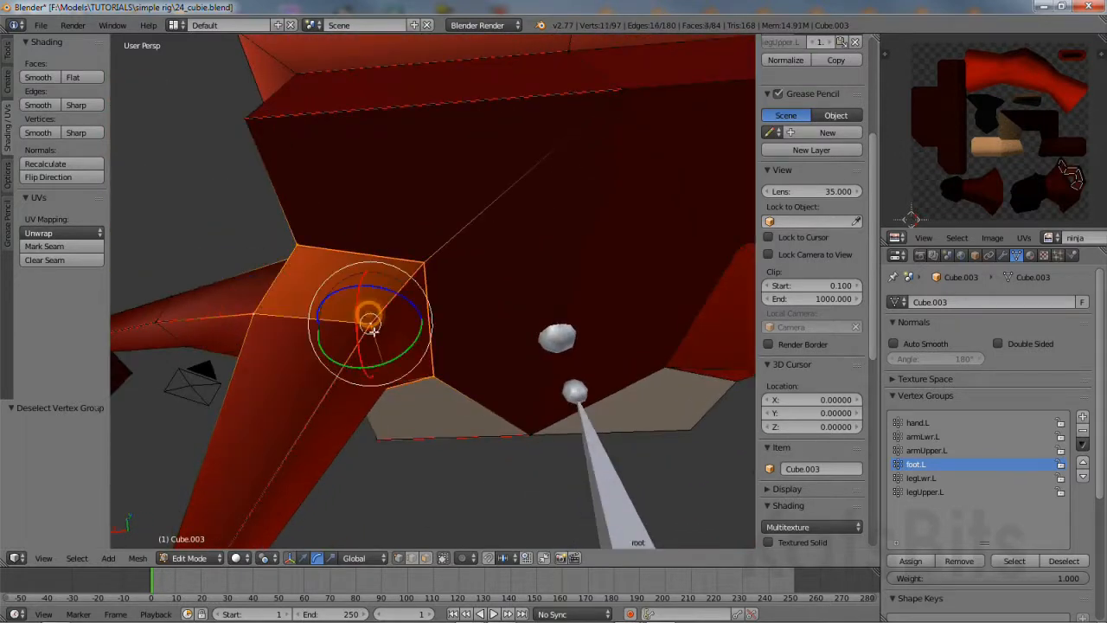
right_click(388, 383, "shift")
middle_click_drag(296, 329, 581, 357)
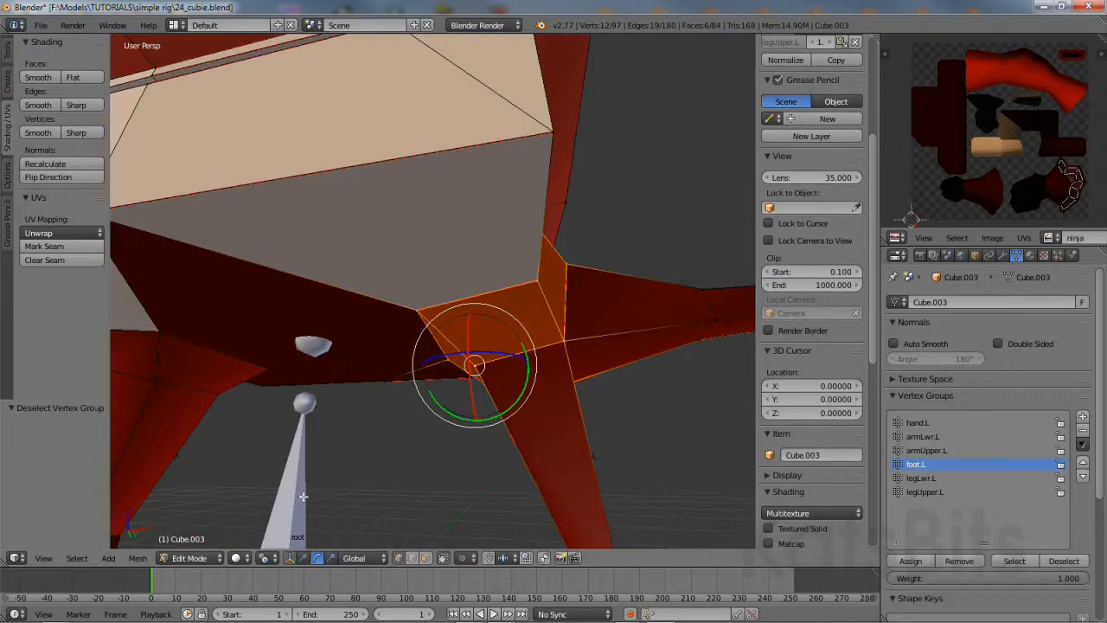
left_click(236, 558)
left_click(260, 525)
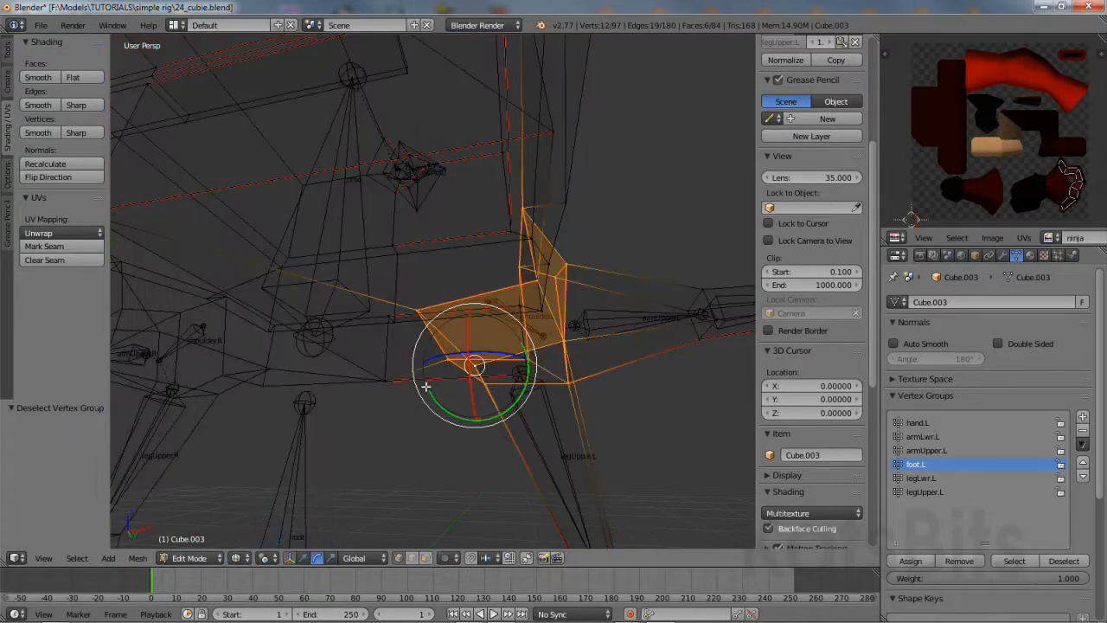
middle_click_drag(419, 386, 464, 385)
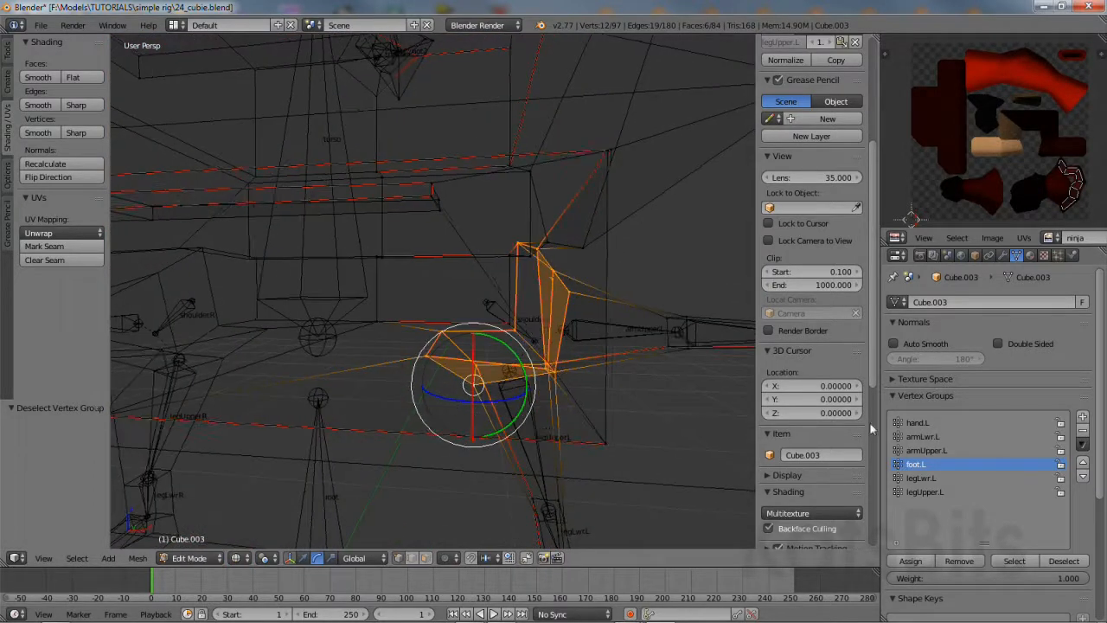
Assign the selected shoulder vertices to a new vertex group named shoulder.L, reselect the group to verify it, and deselect it.
left_click(1082, 417)
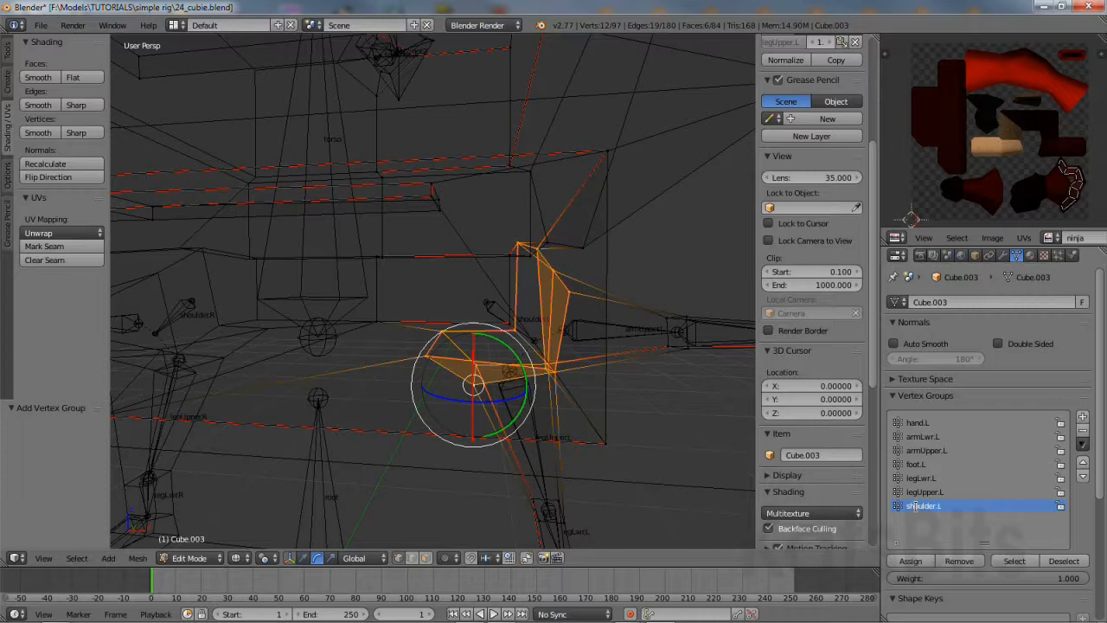
left_click(910, 562)
left_click(1063, 563)
left_click(1020, 563)
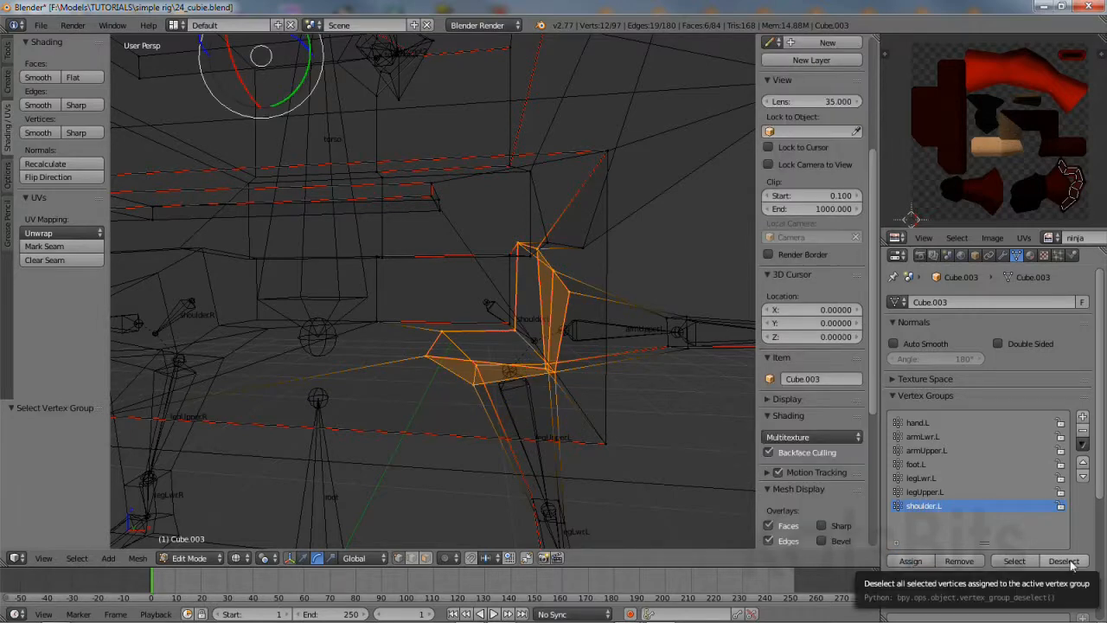
middle_click_drag(622, 432, 458, 450)
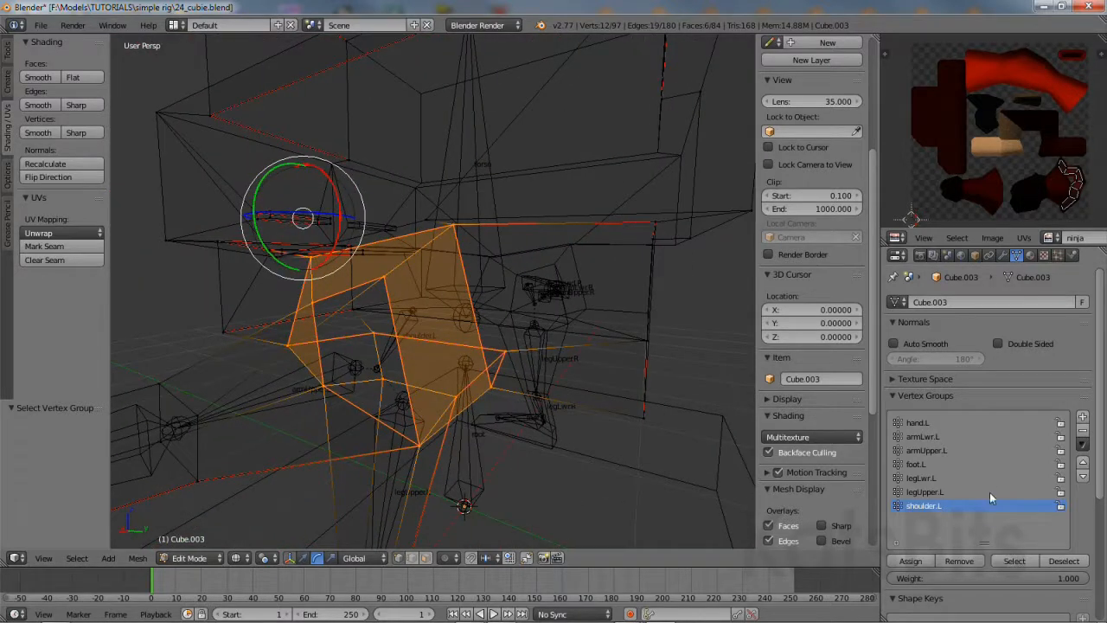
left_click(1062, 561)
Select the vertices at the topknot's base, assign them to a new vertex group named topknot1, and deselect them.
scroll(813, 260, "down", 4)
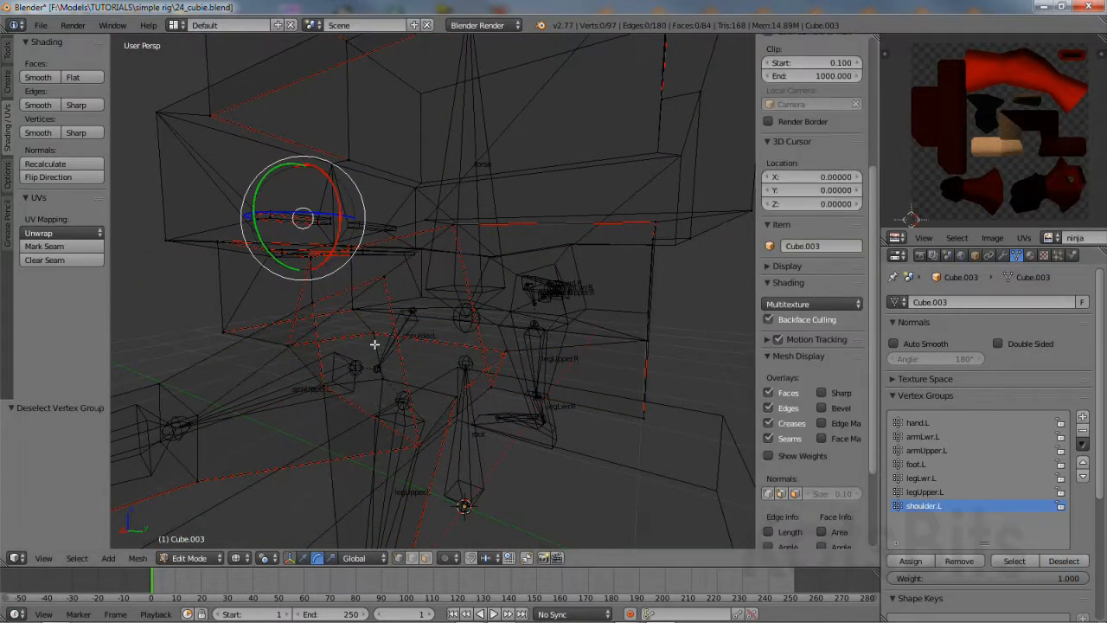
scroll(531, 339, "up", 4)
scroll(531, 340, "down", 5)
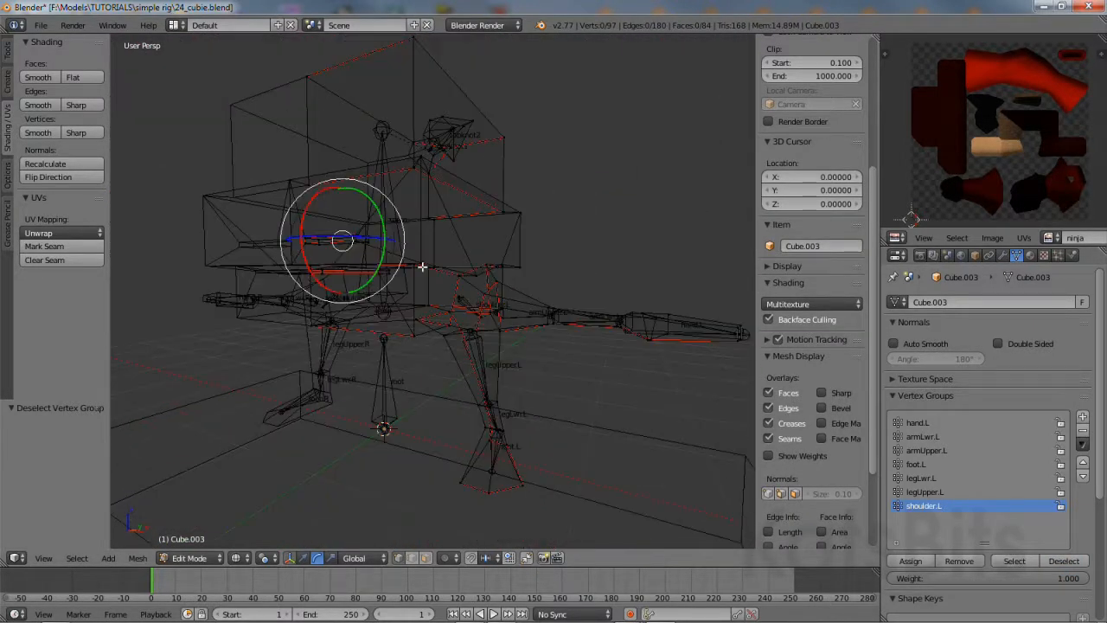
scroll(401, 327, "up", 3, "shift")
middle_click_drag(401, 327, 437, 283)
scroll(433, 346, "up", 5)
mouse_move(425, 265)
left_mouse_down("ctrl")
mouse_move(338, 301)
mouse_move(457, 390)
mouse_move(477, 309)
mouse_move(452, 274)
left_mouse_up("ctrl")
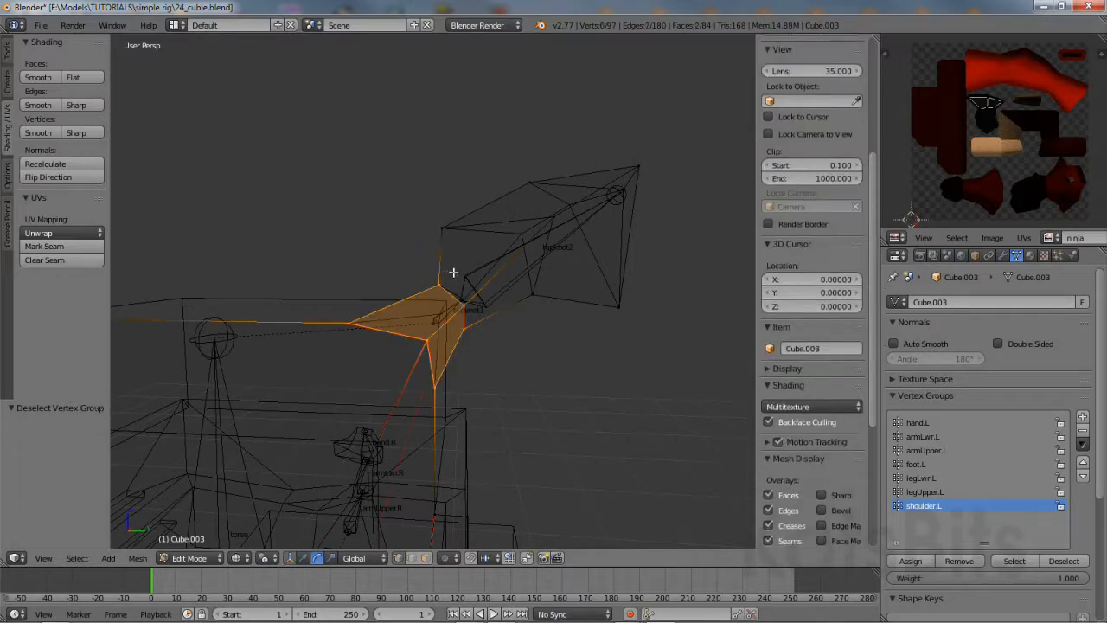
left_click(1082, 417)
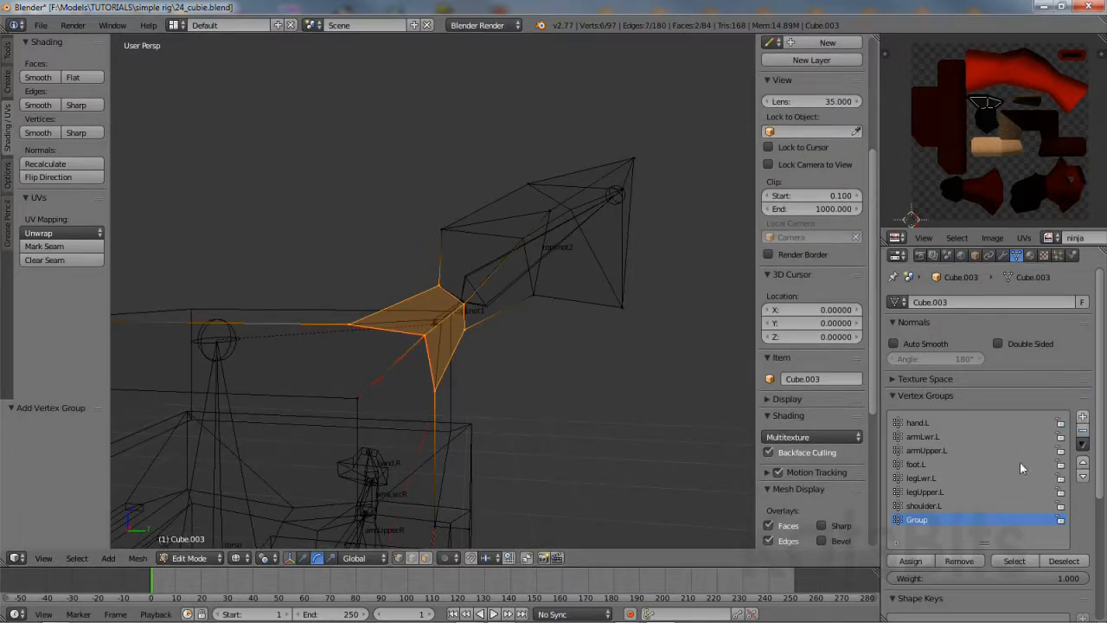
double_click(916, 519)
left_click(1014, 560)
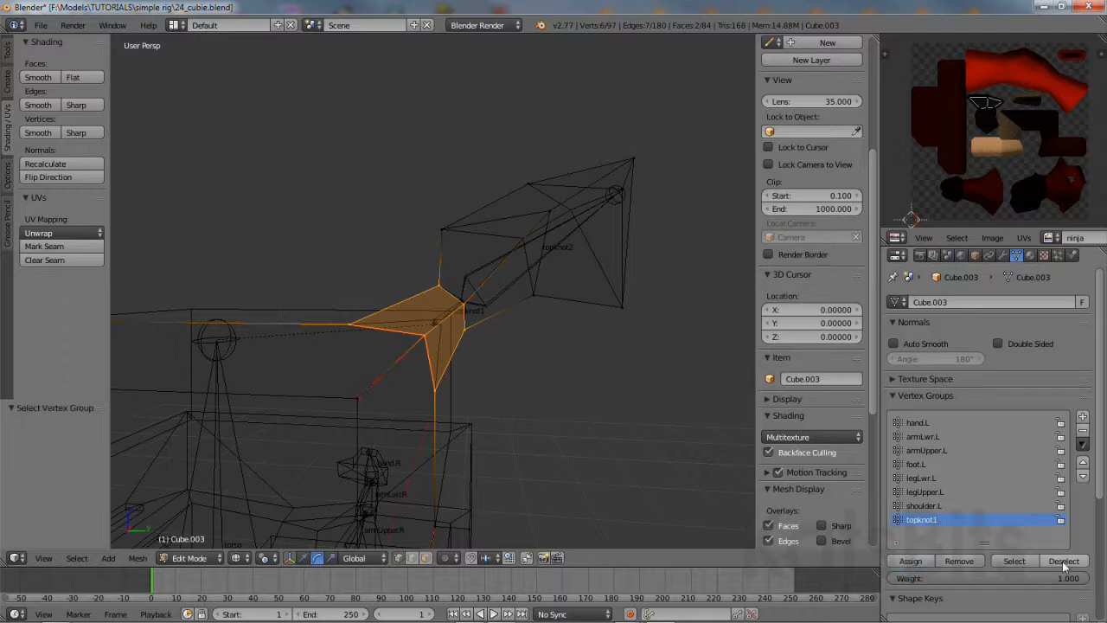
left_click(1064, 561)
Select all vertices of the topknot's outer part, assign them to a new vertex group named topknot2, and deselect them.
scroll(812, 260, "down", 4)
mouse_move(654, 110)
left_mouse_down("ctrl")
mouse_move(510, 113)
mouse_move(420, 255)
mouse_move(499, 364)
mouse_move(632, 264)
mouse_move(664, 156)
left_mouse_up("ctrl")
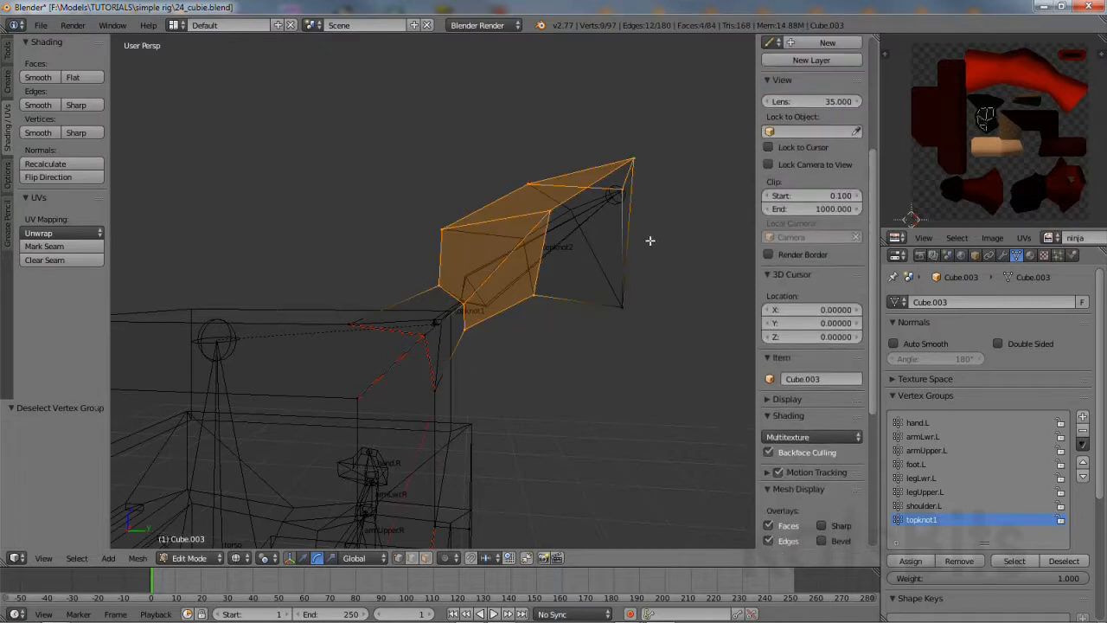
mouse_move(649, 241)
left_mouse_down("ctrl")
mouse_move(683, 316)
mouse_move(684, 240)
left_mouse_up("ctrl")
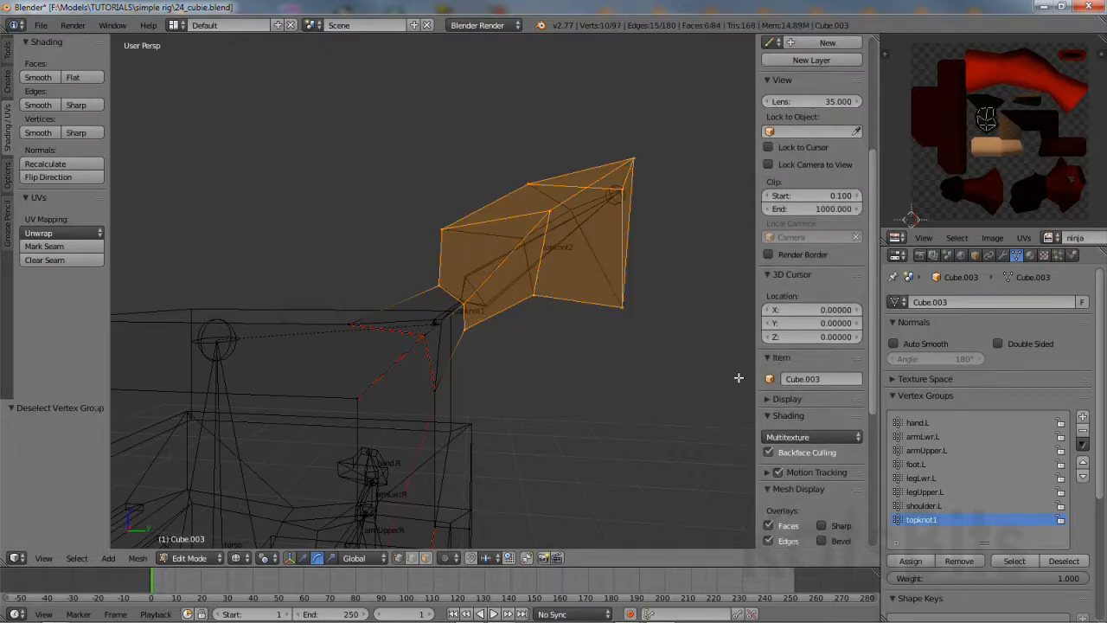
left_click(1082, 416)
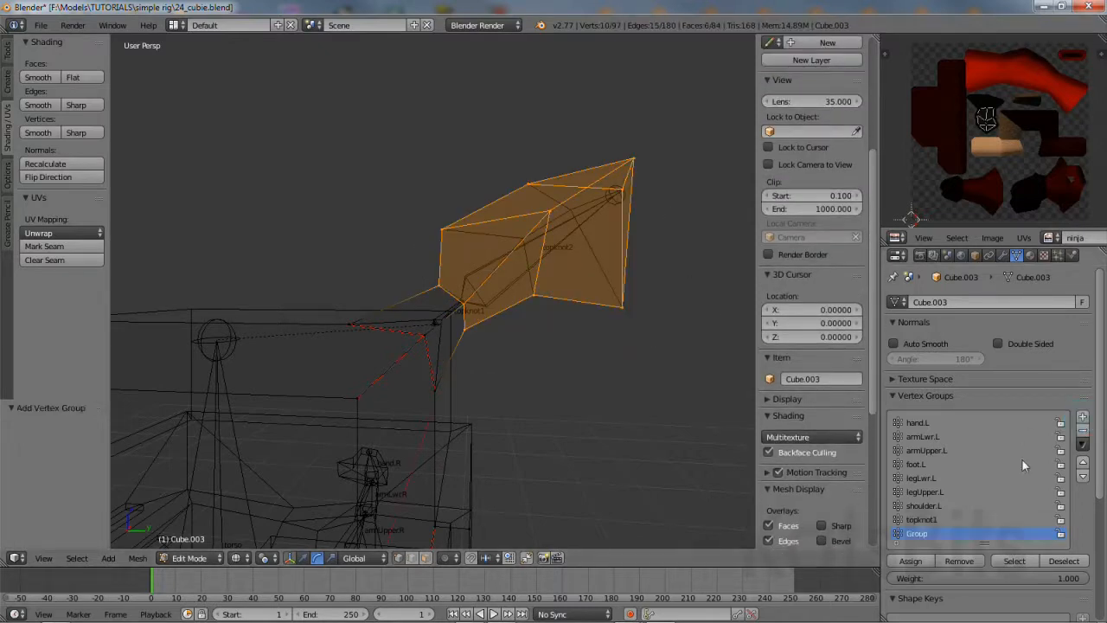
double_click(922, 532)
left_click(915, 561)
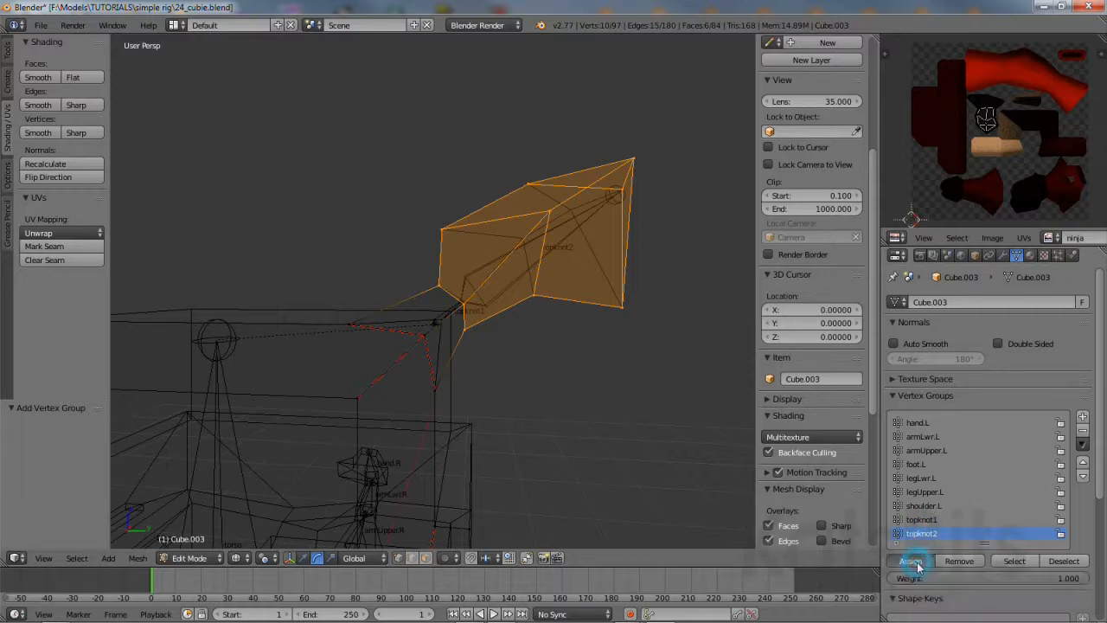
left_click(1064, 561)
Select the vertices of the topknot2, topknot1 and shoulder.L groups together.
middle_click_drag(585, 406, 532, 396)
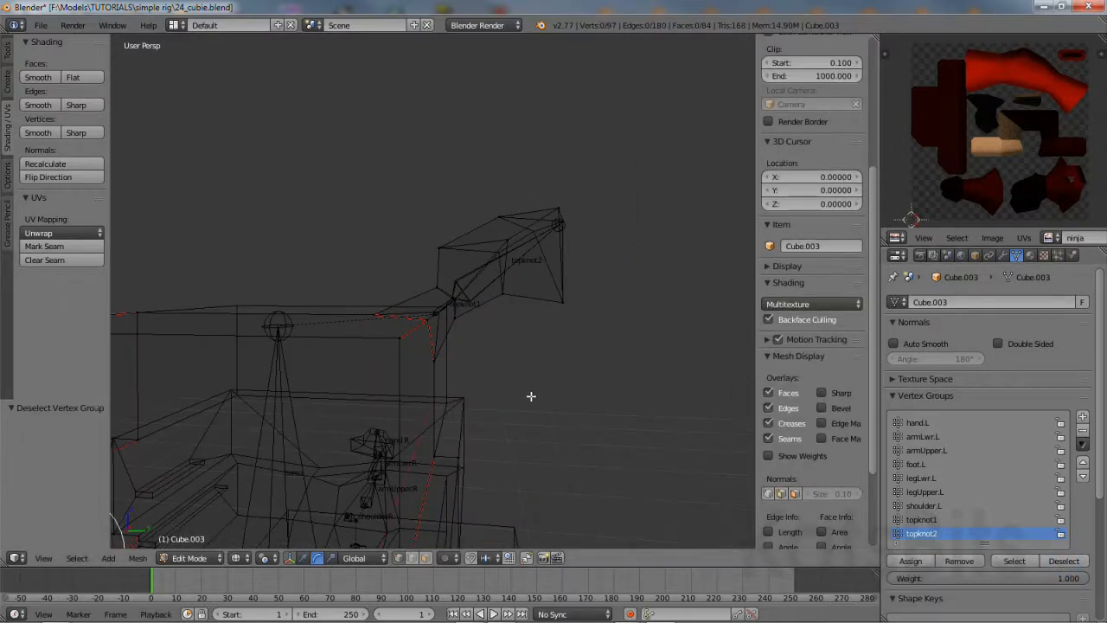
middle_click_drag(411, 373, 411, 421)
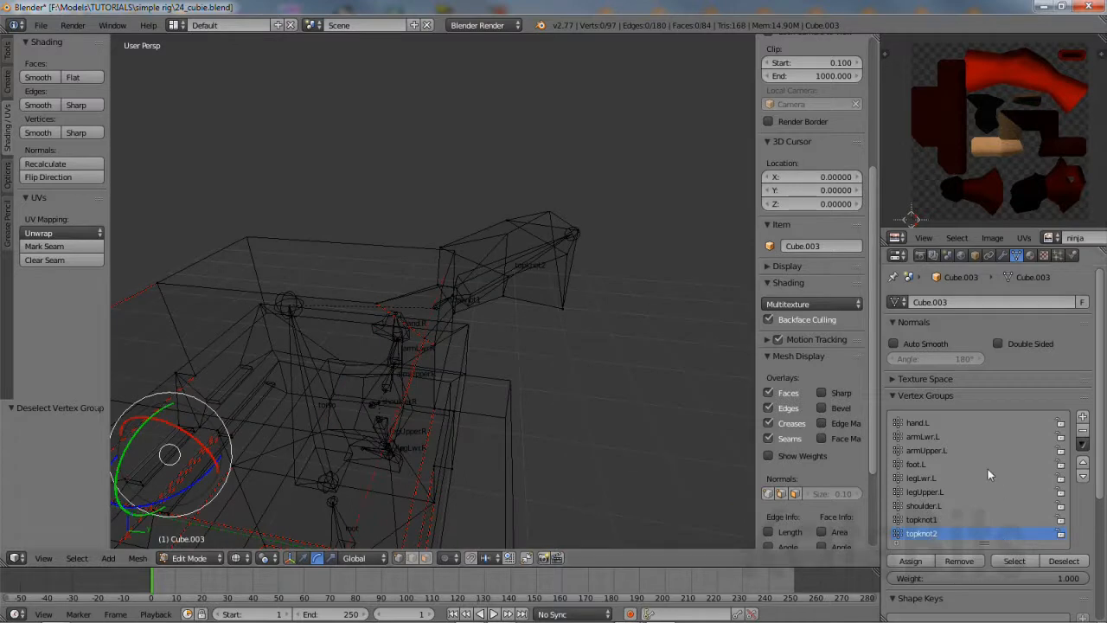
left_click(1012, 561)
left_click(922, 519)
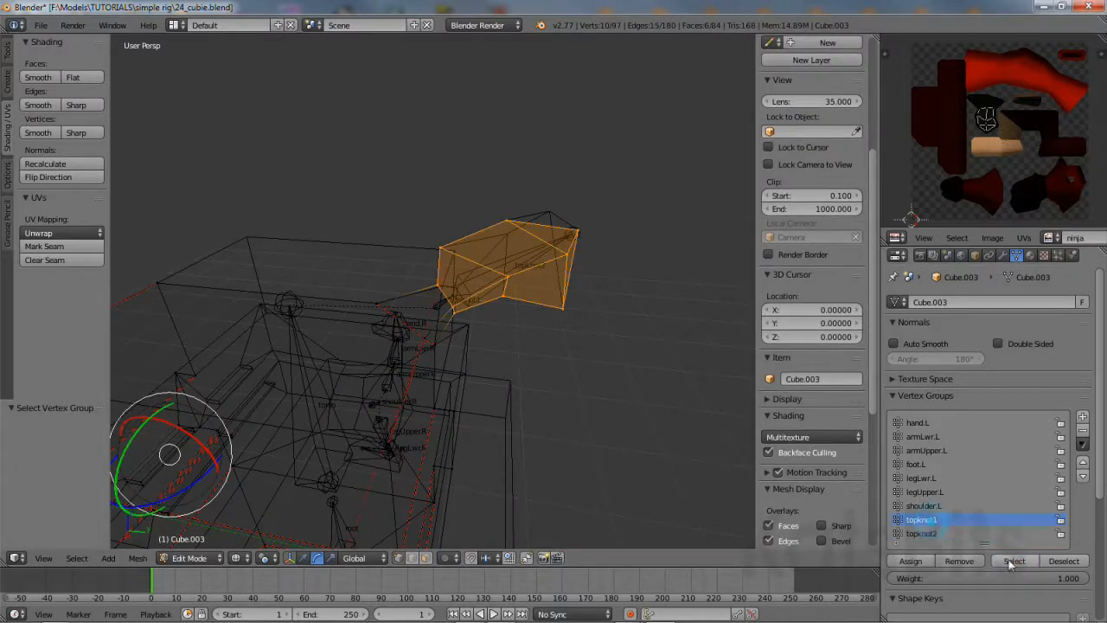
left_click(1010, 561)
left_click(922, 505)
left_click(1013, 560)
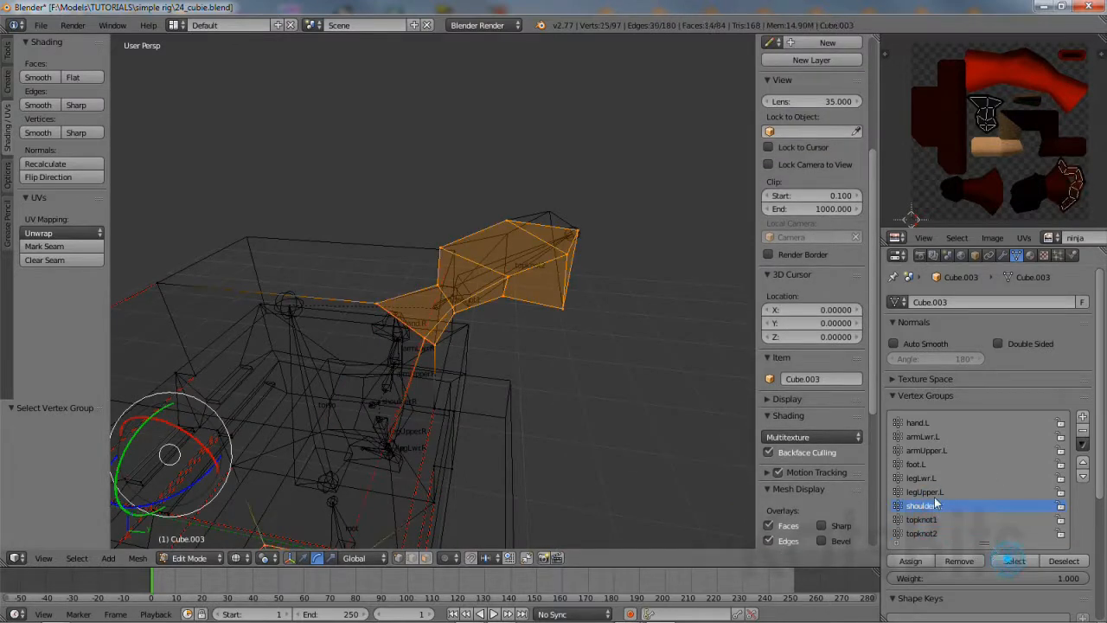
Add the vertices of the legUpper.L, legLwr.L and foot.L groups to the selection.
left_click(923, 491)
left_click(1013, 560)
left_click(921, 477)
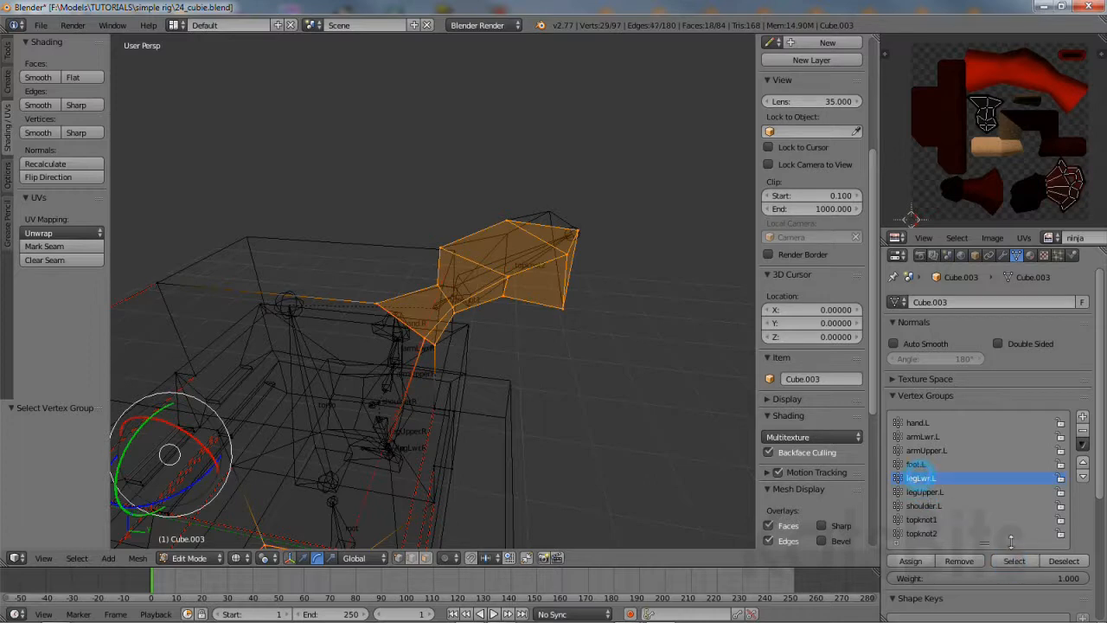
left_click(1017, 562)
left_click(916, 464)
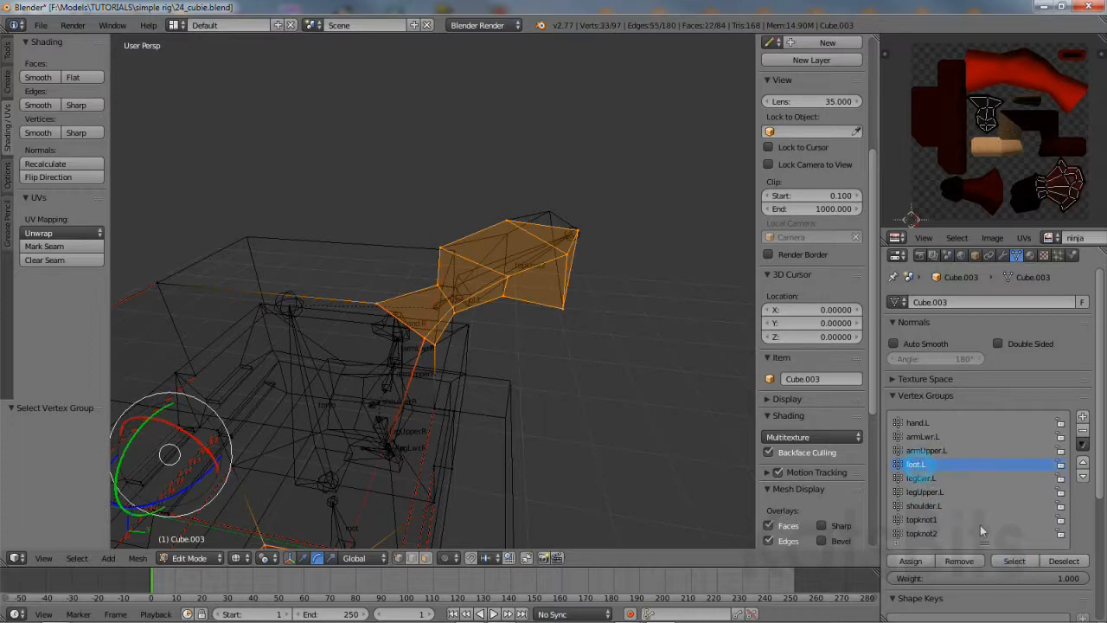
left_click(1014, 560)
Add the vertices of the armUpper.L, armLwr.L and hand.L groups to the selection.
left_click(914, 451)
left_click(1013, 561)
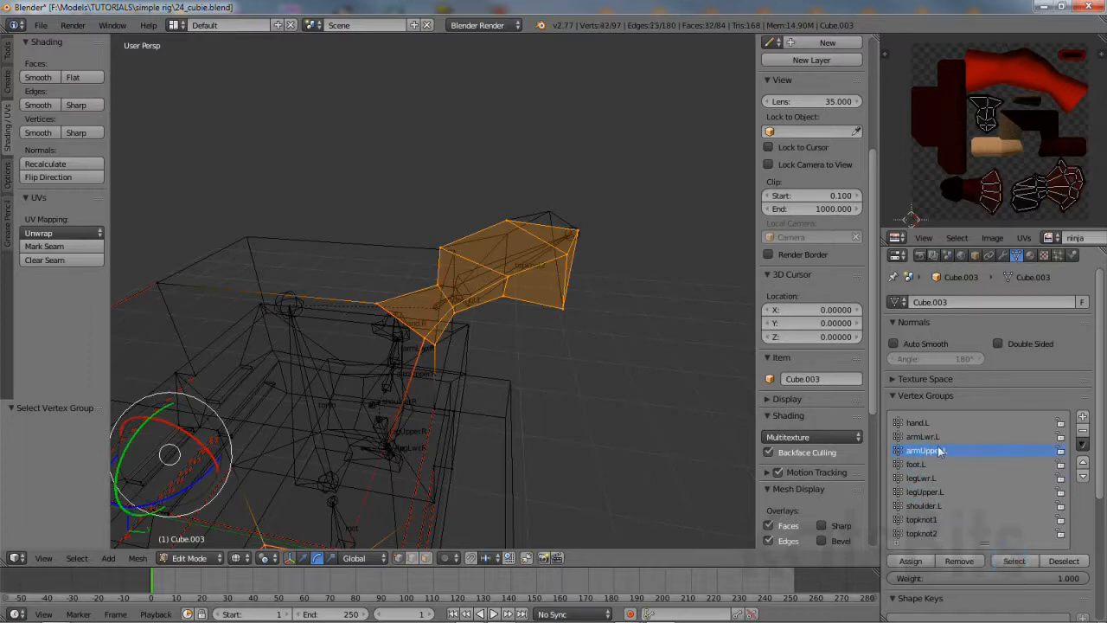
left_click(1017, 560)
left_click(916, 422)
left_click(1018, 561)
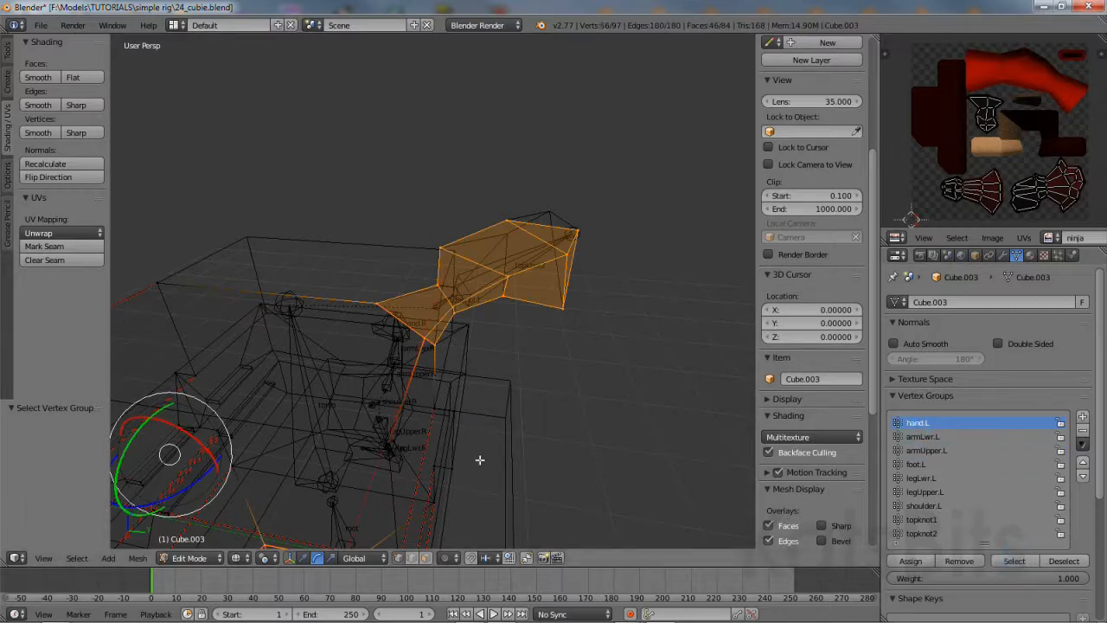
Invert the vertex selection to the ungrouped body and add the seam vertices around the base of the topknot.
middle_click_drag(479, 461, 506, 415)
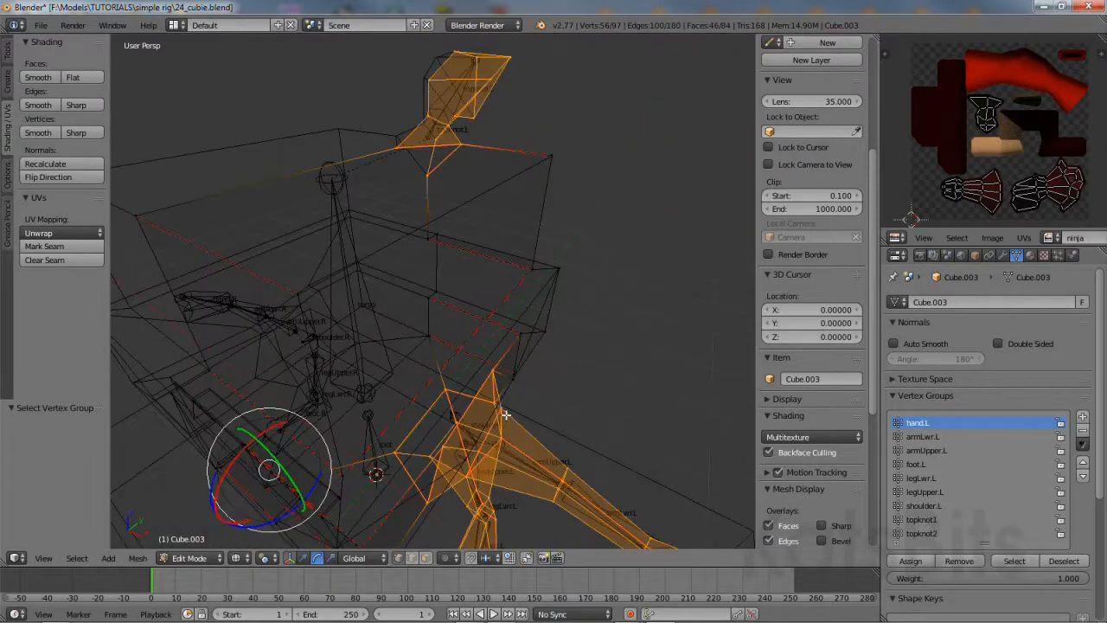
left_click(76, 558)
left_click(100, 495)
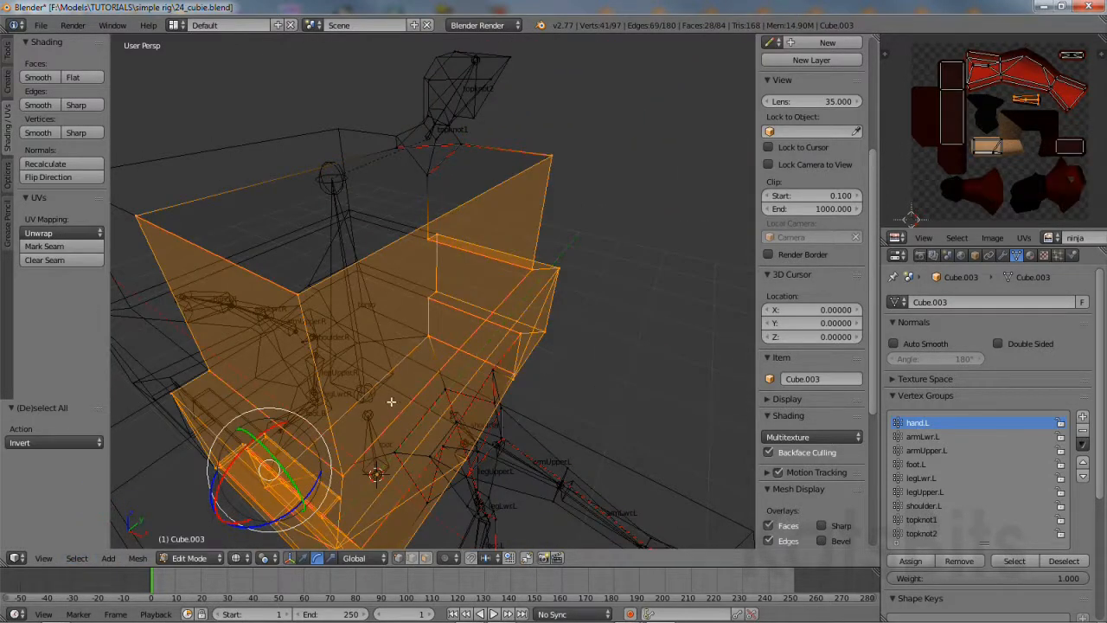
middle_click_drag(458, 173, 507, 255)
right_click(534, 222, "shift")
right_click(583, 270, "shift")
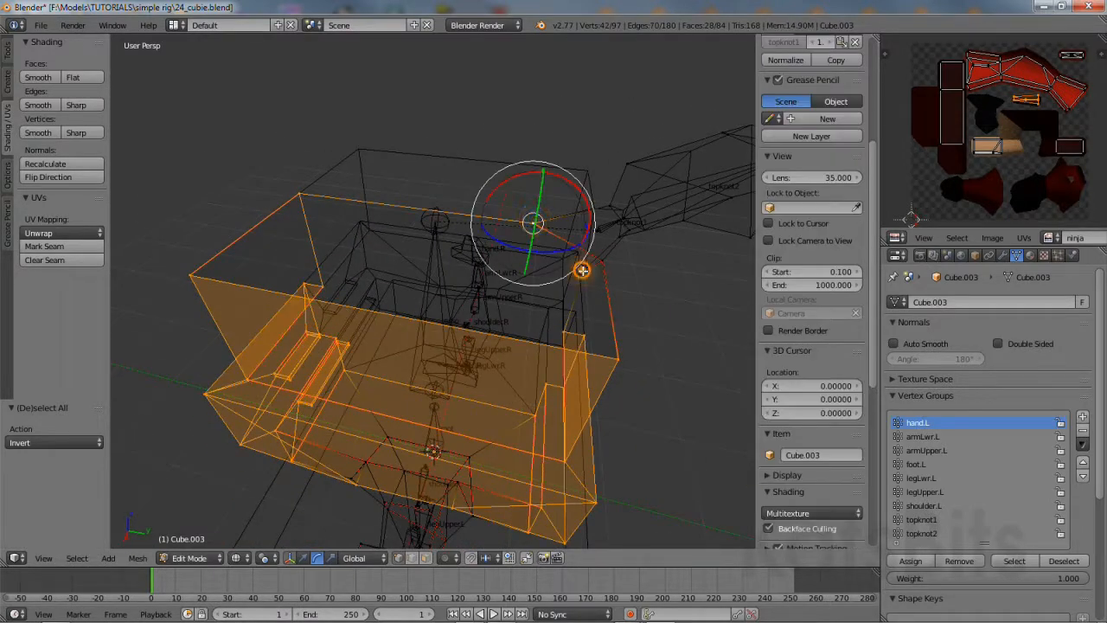
right_click(604, 264, "shift")
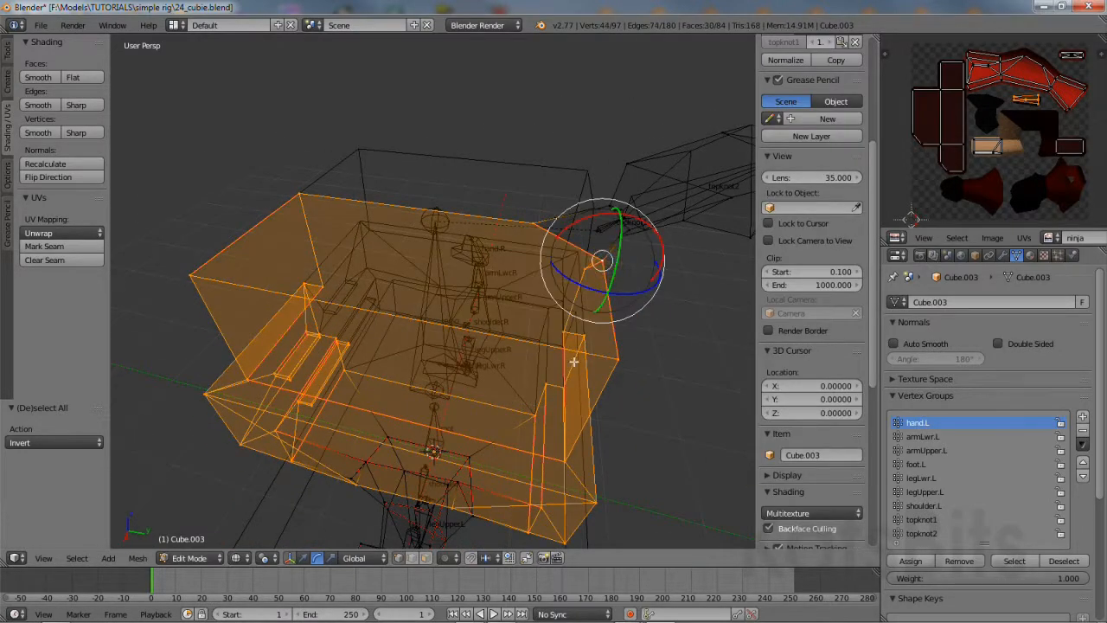
Add the remaining torso vertices around the shoulder and leg openings on the body's underside to the selection.
middle_click_drag(438, 433, 471, 394)
right_click(440, 455, "shift")
right_click(428, 425, "shift")
middle_click_drag(427, 424, 545, 457)
right_click(545, 443, "shift")
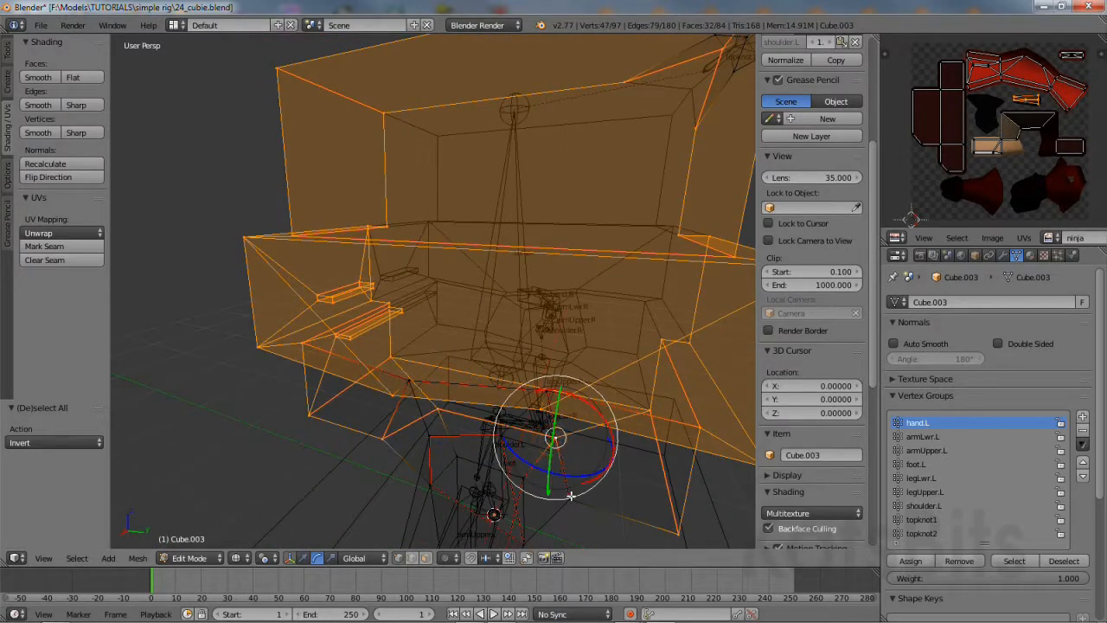
right_click(567, 496, "shift")
middle_click_drag(568, 496, 462, 339)
right_click(530, 307, "shift")
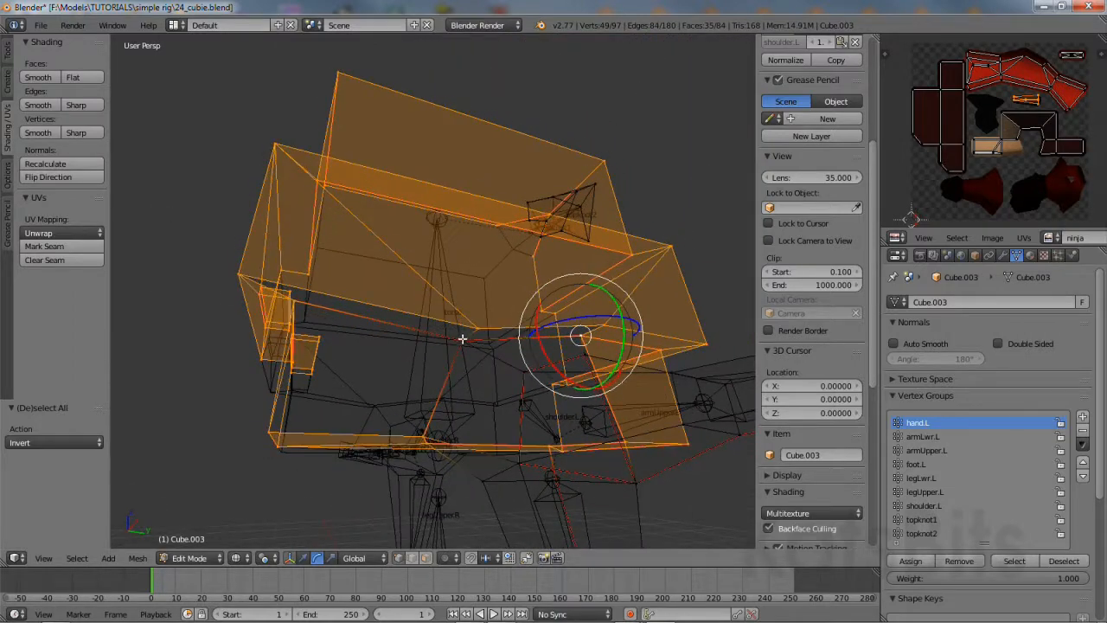
right_click(461, 339, "shift")
Assign the selected body vertices to a new vertex group named torso, check the group by reselecting it, and deselect it.
middle_click_drag(414, 380, 462, 443)
left_click(1082, 415)
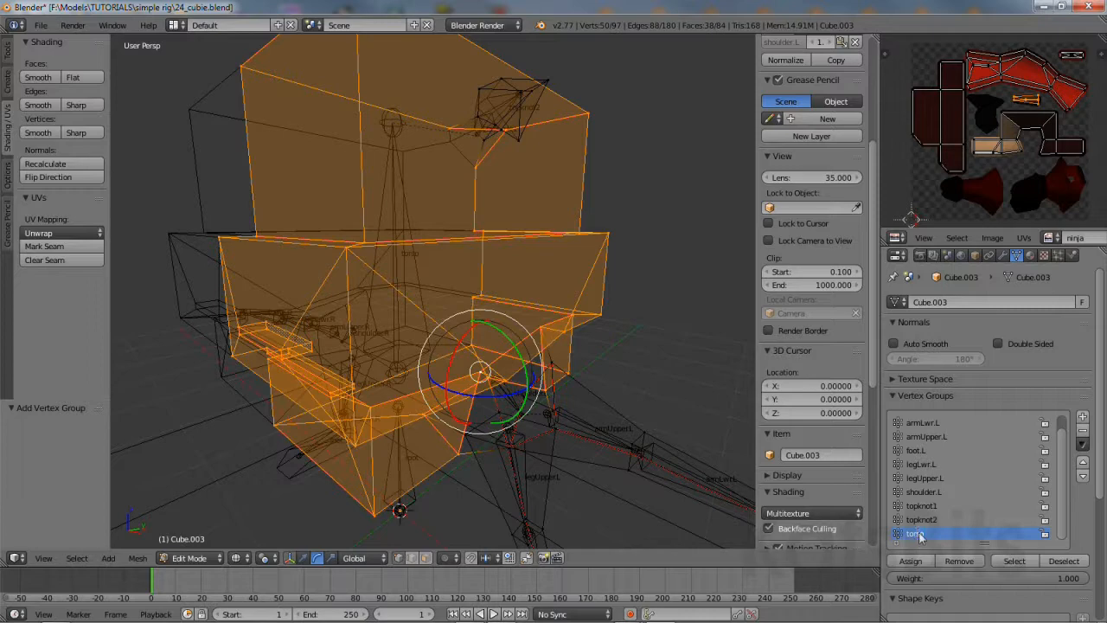
left_click(909, 560)
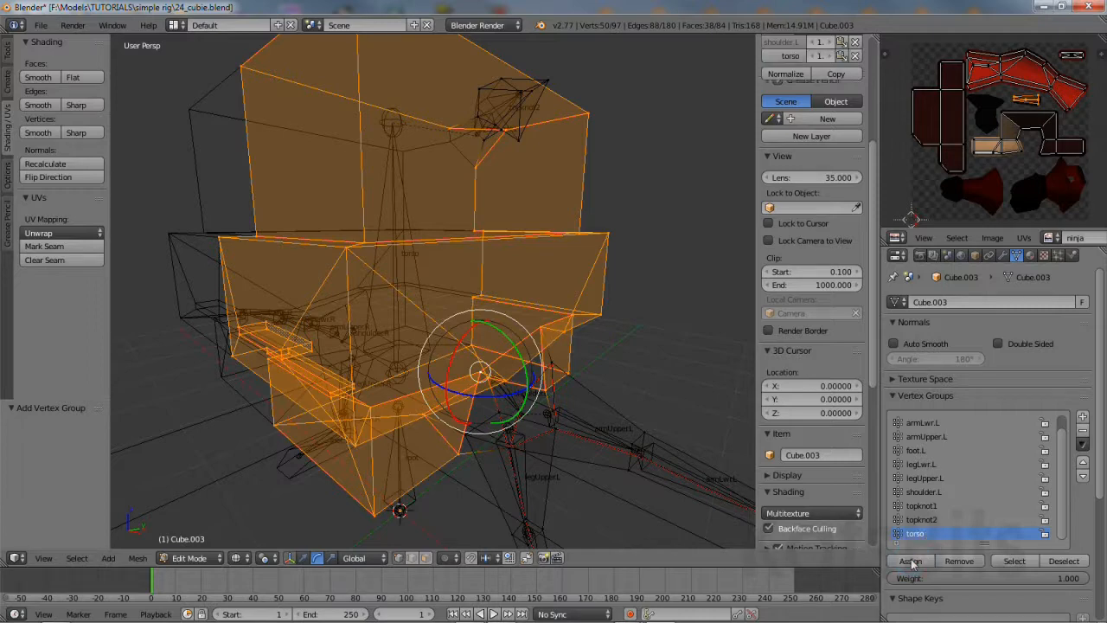
left_click(1057, 564)
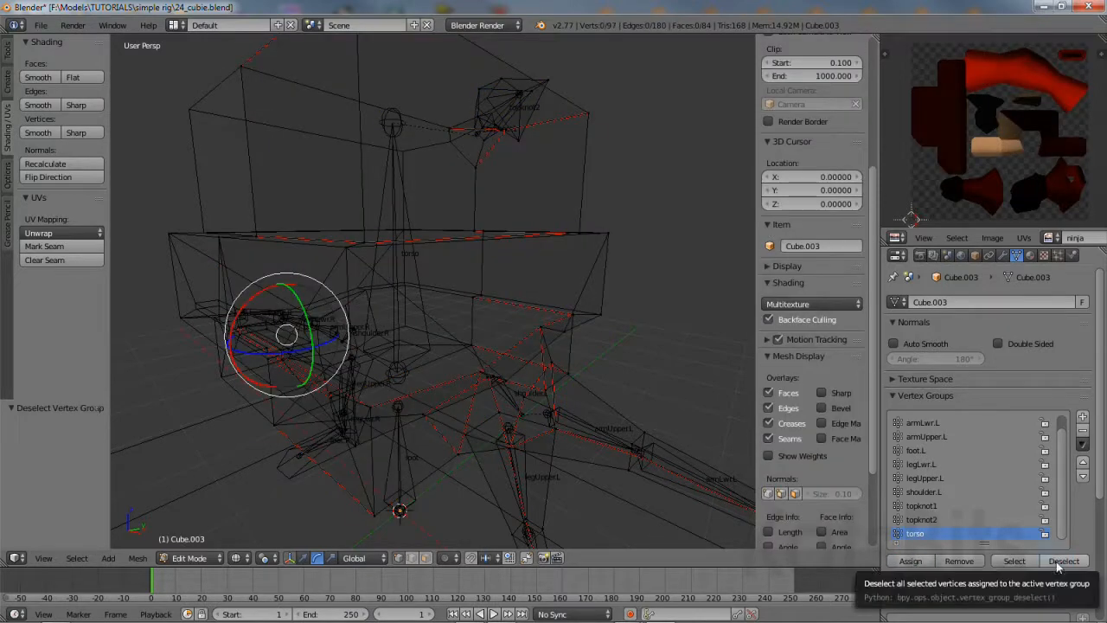
left_click(1014, 560)
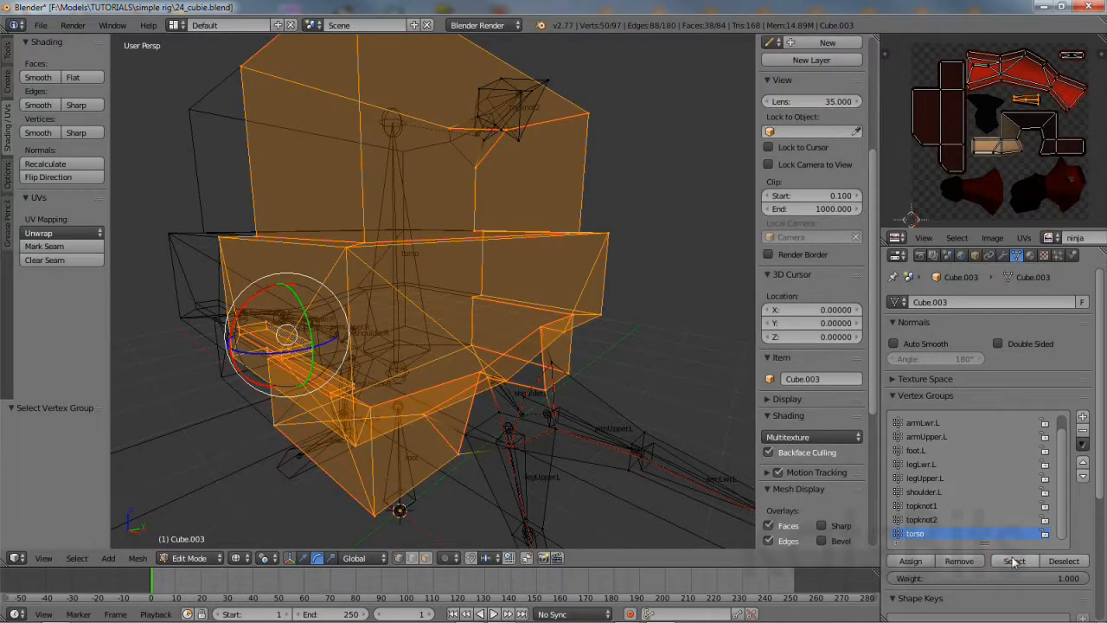
left_click(1064, 562)
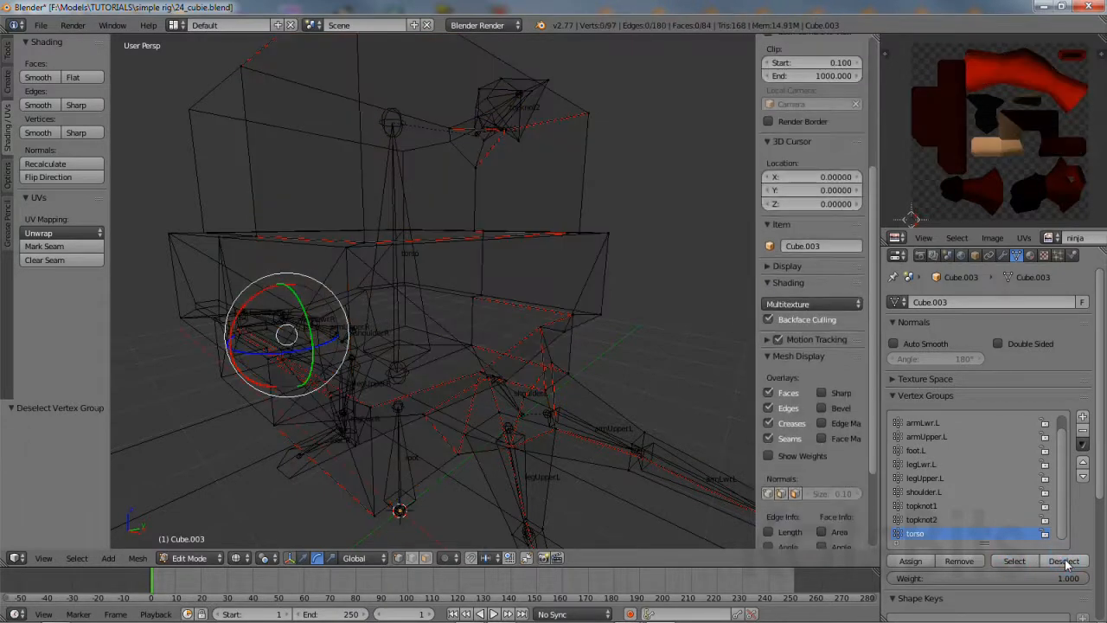
Return the mesh to Object Mode, select the armature and put it in Pose Mode.
left_click(196, 557)
left_click(189, 537)
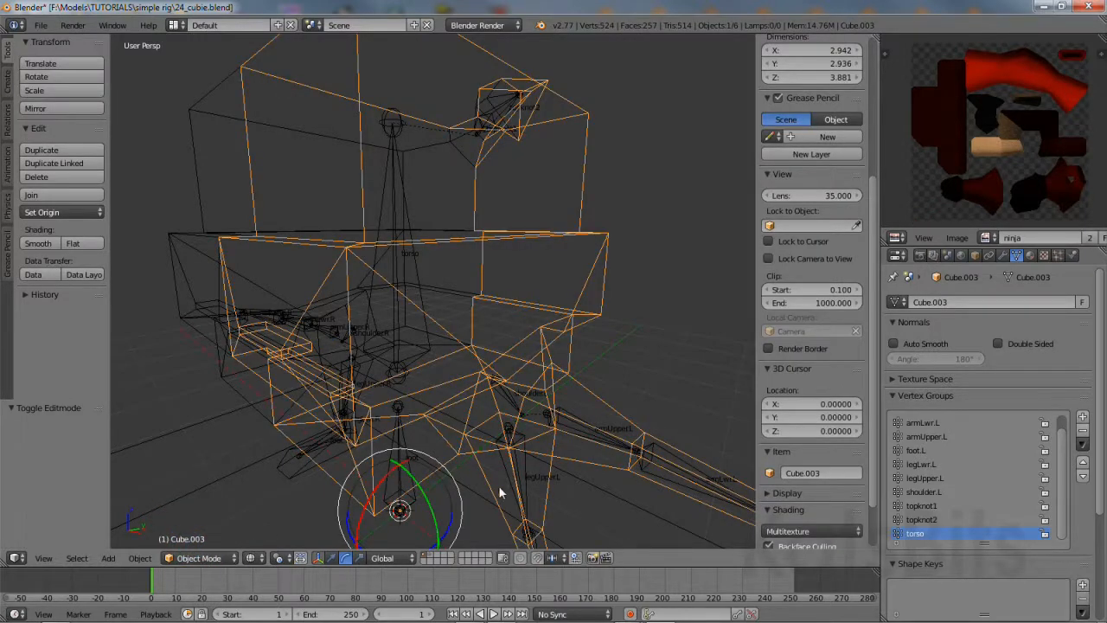
right_click(529, 497)
middle_click_drag(562, 503, 474, 385)
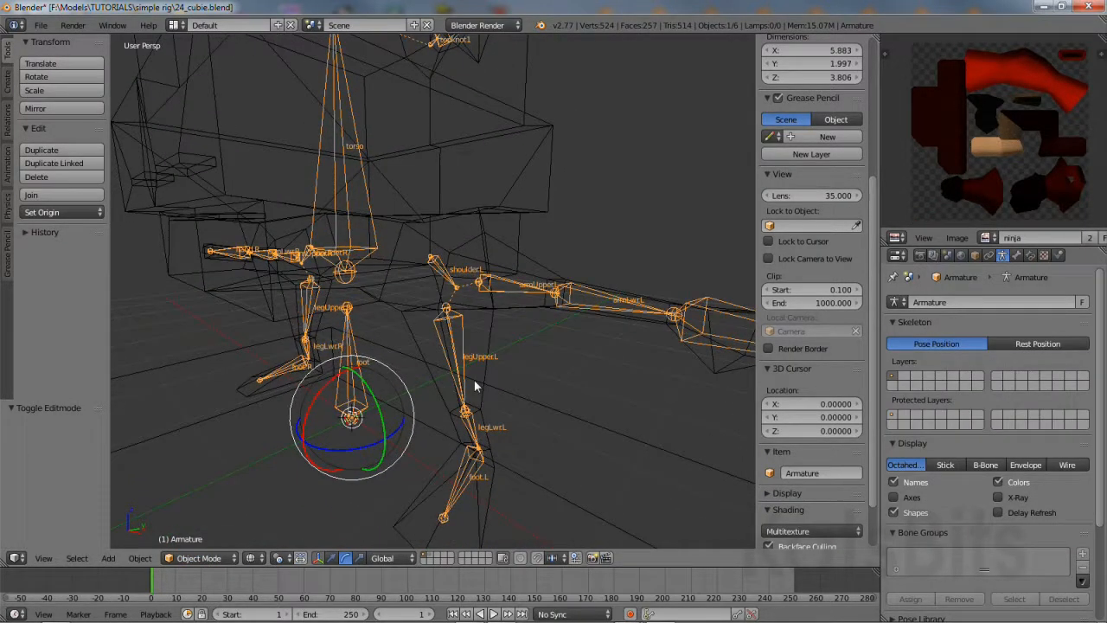
left_click(201, 557)
left_click(196, 510)
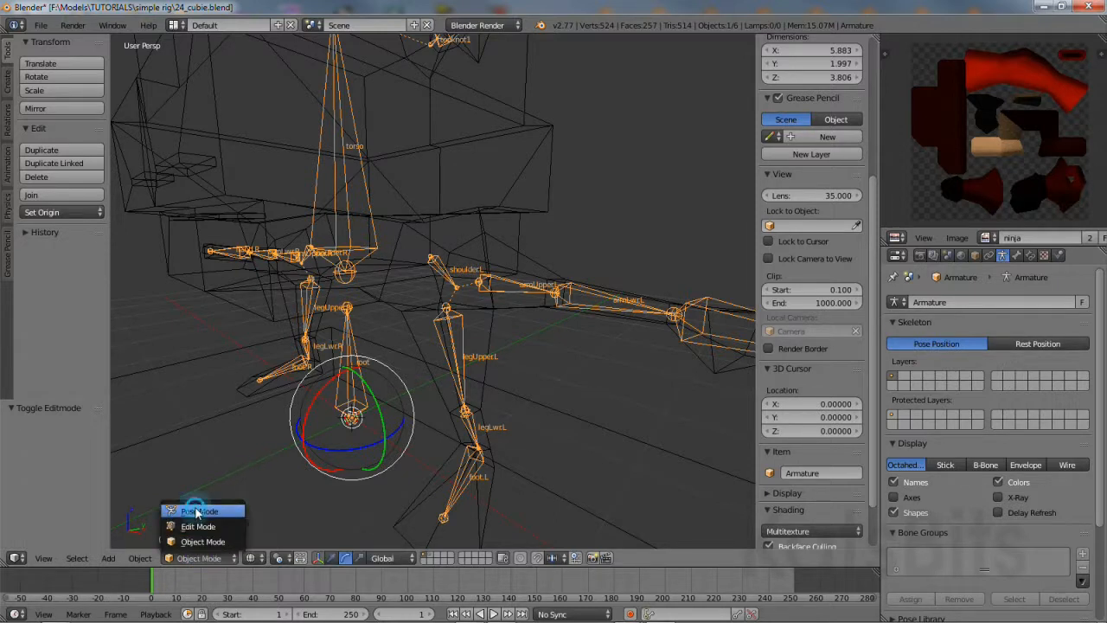
Test the legUpper.L bone by rotating it about 59 degrees around global X, and clear its pose transforms.
right_click(463, 370)
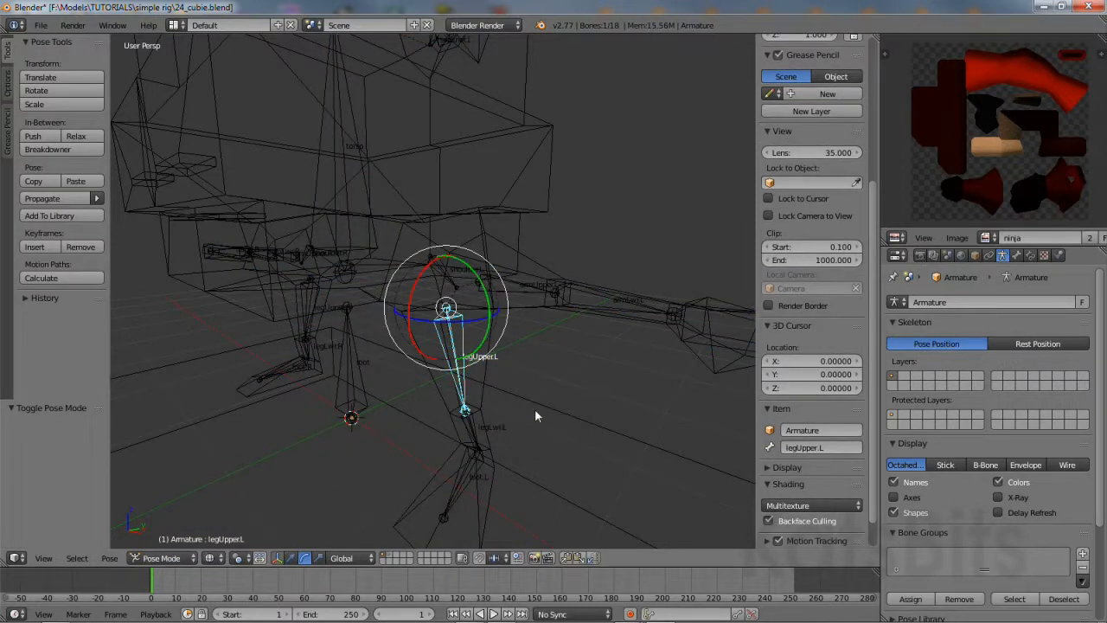
left_click_drag(413, 293, 516, 399)
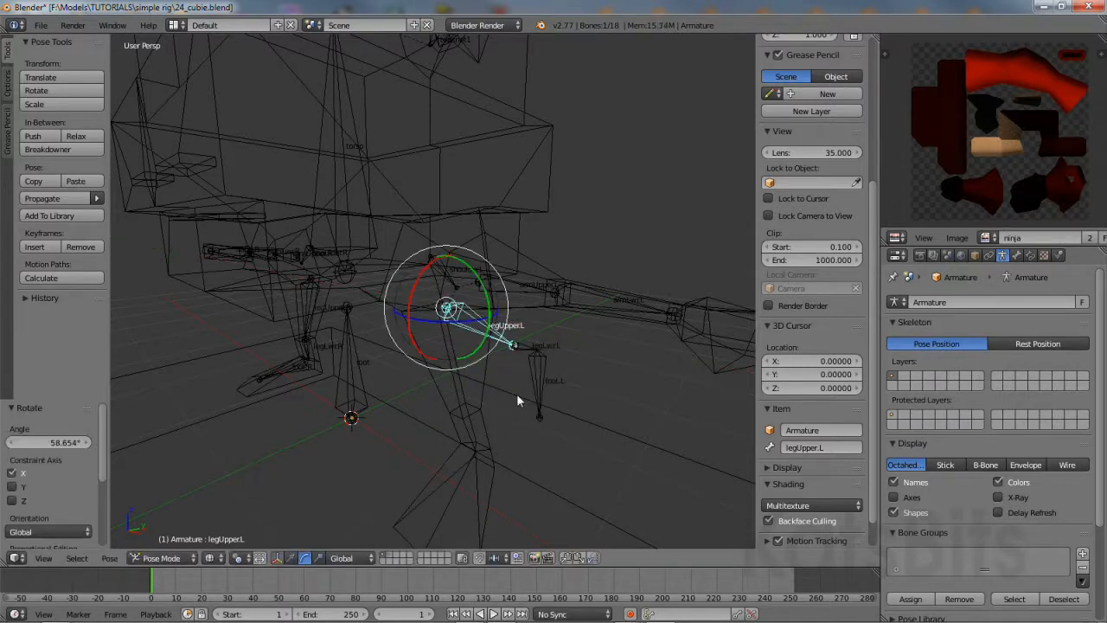
left_click(109, 558)
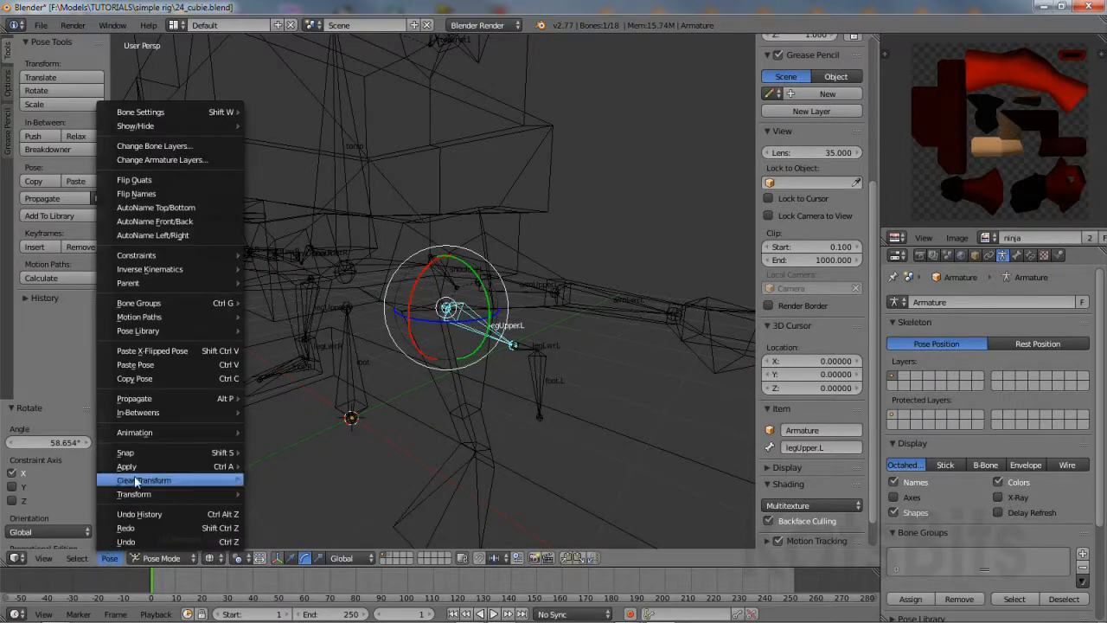
mouse_move(138, 480)
left_click(273, 482)
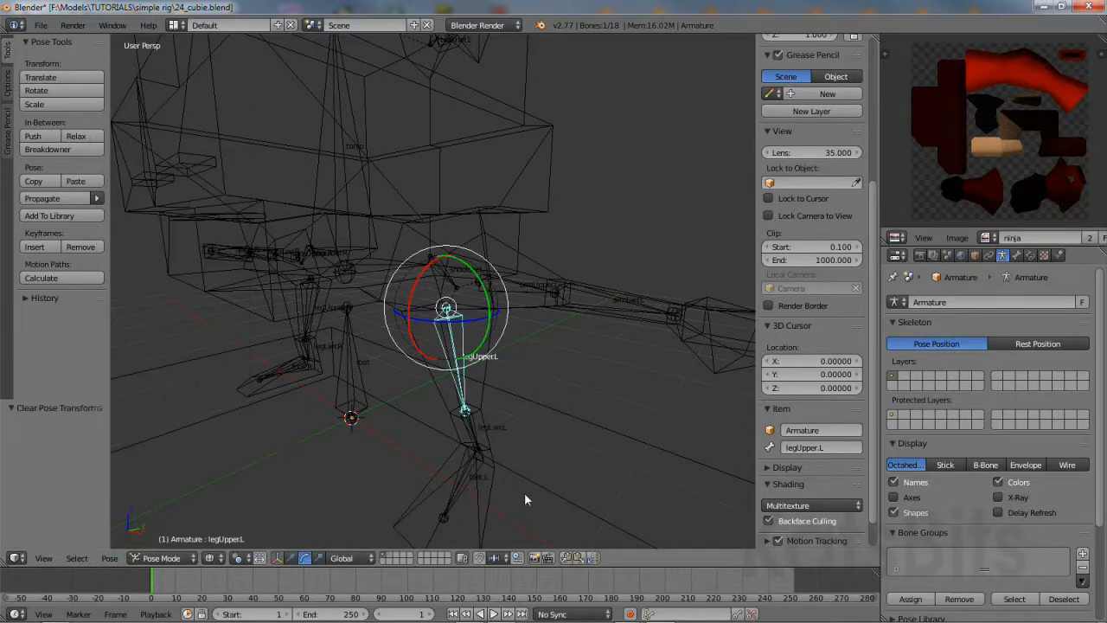
Return to Object Mode and add an Armature modifier to the character mesh with the Armature object as its target.
left_click(164, 558)
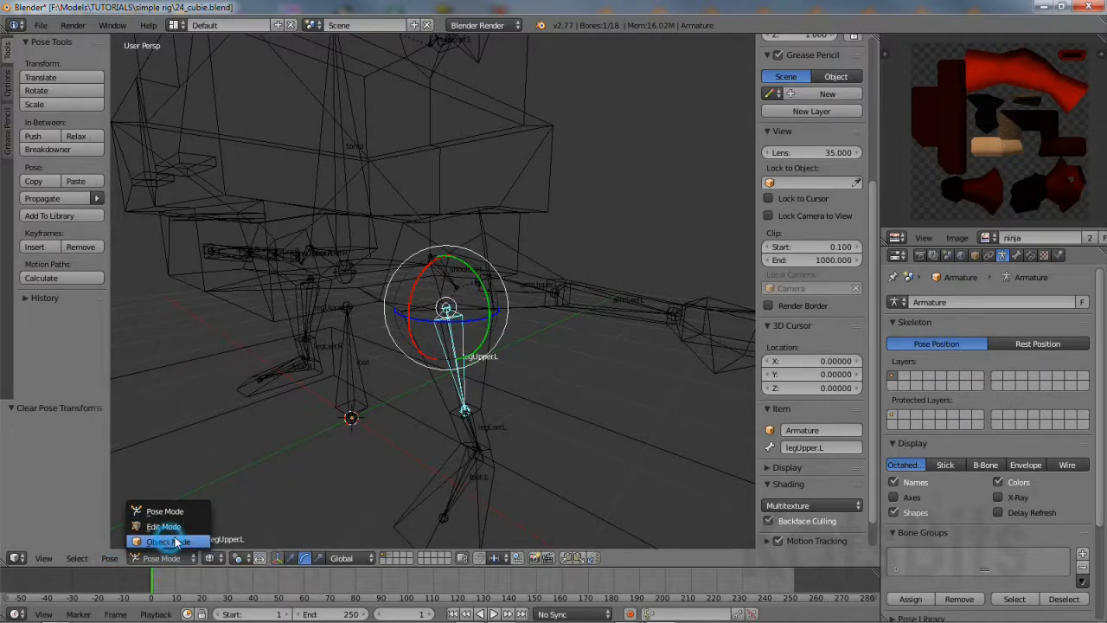
left_click(168, 540)
right_click(495, 362)
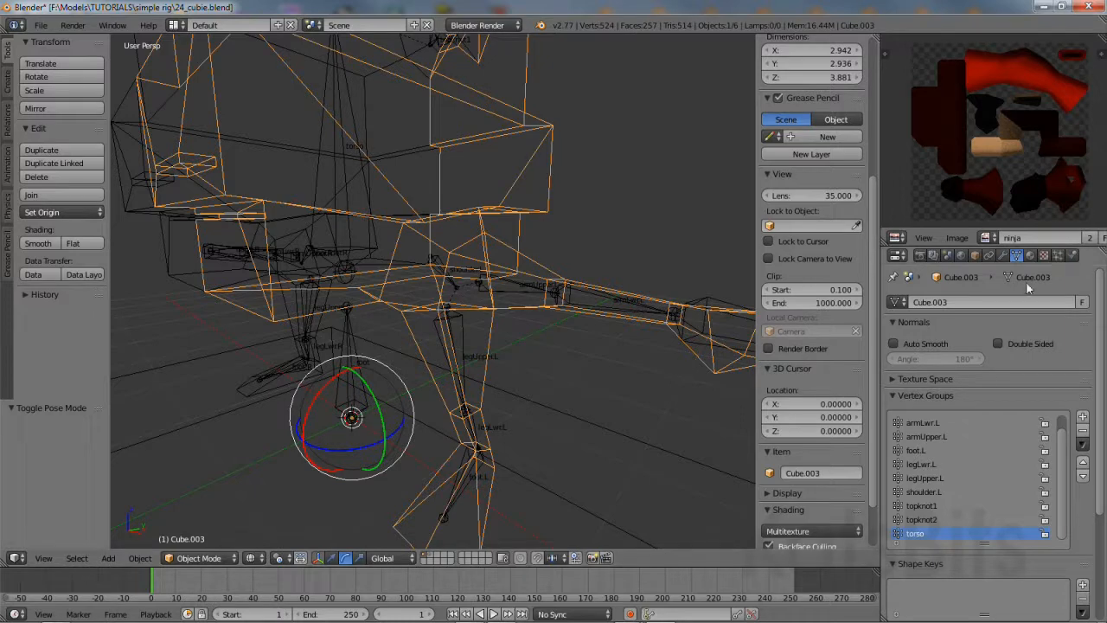
left_click(1003, 256)
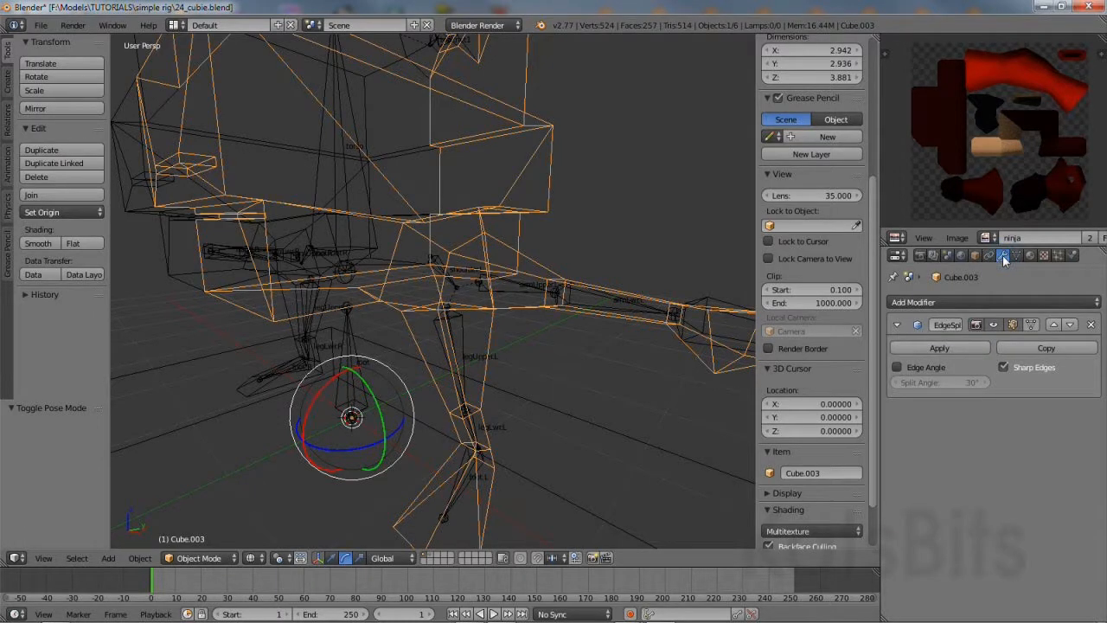
left_click(950, 298)
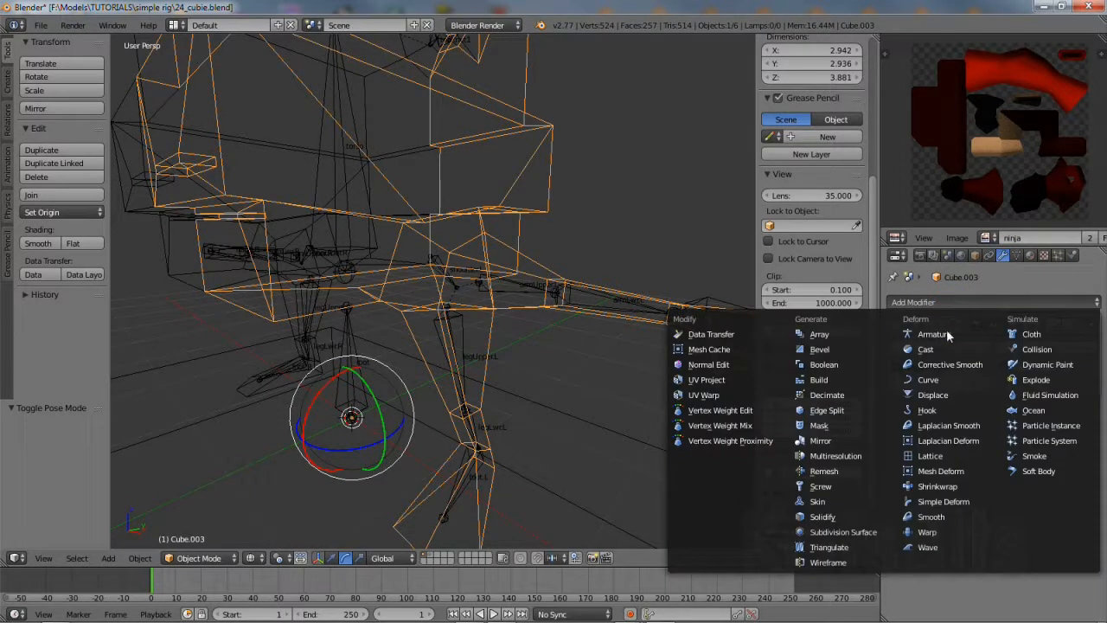
left_click(941, 337)
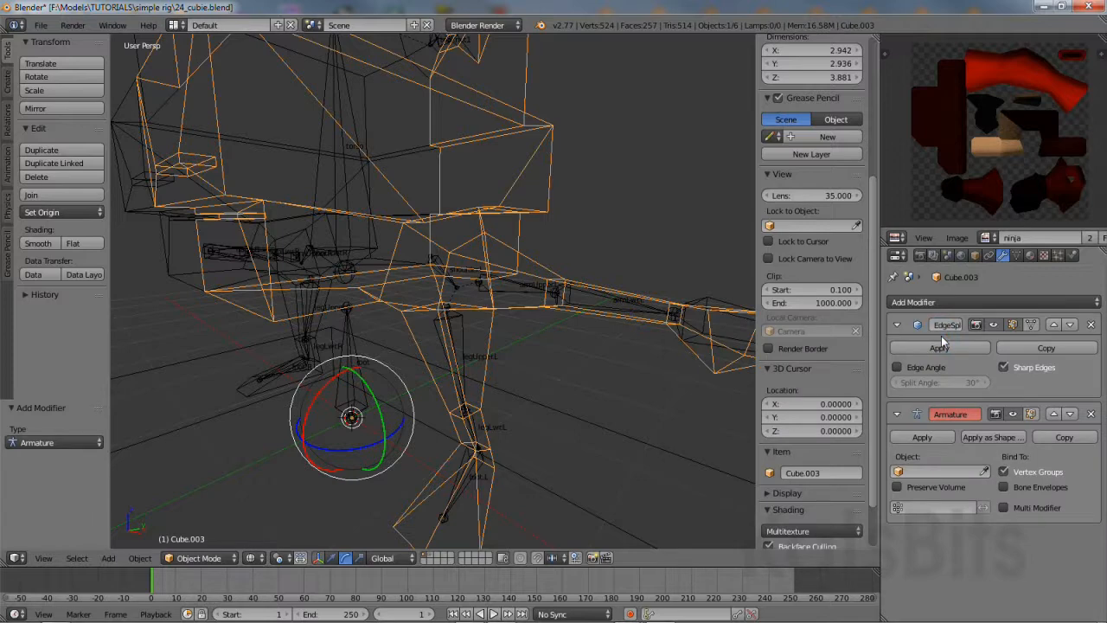
left_click(897, 472)
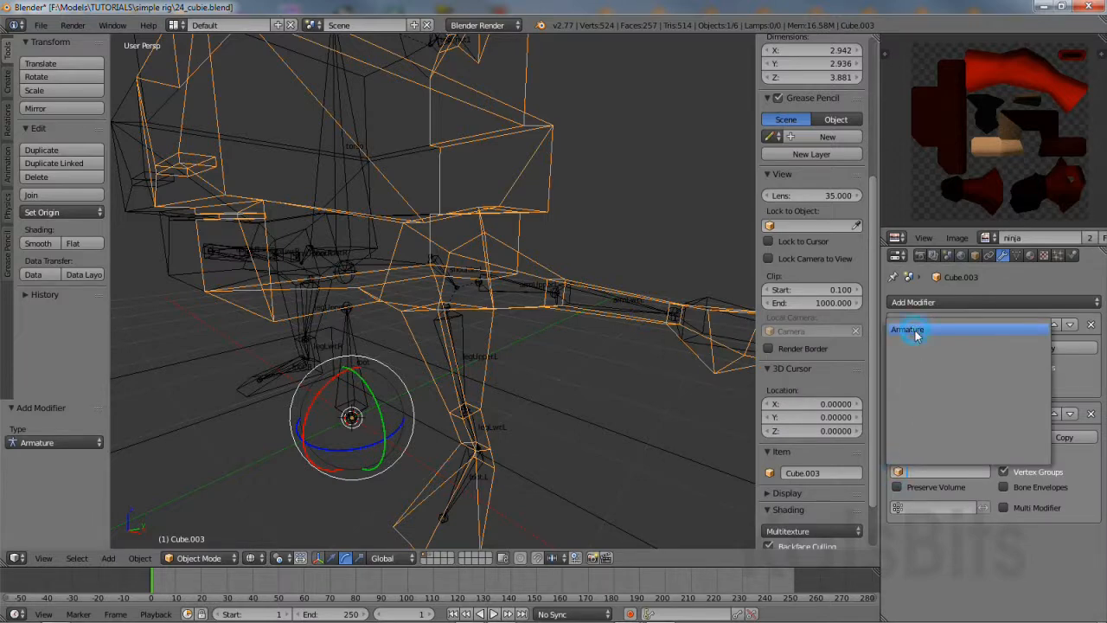
left_click(914, 335)
Put the armature in Pose Mode and rotate the legUpper.L bone about -39 degrees around global X.
right_click(461, 345)
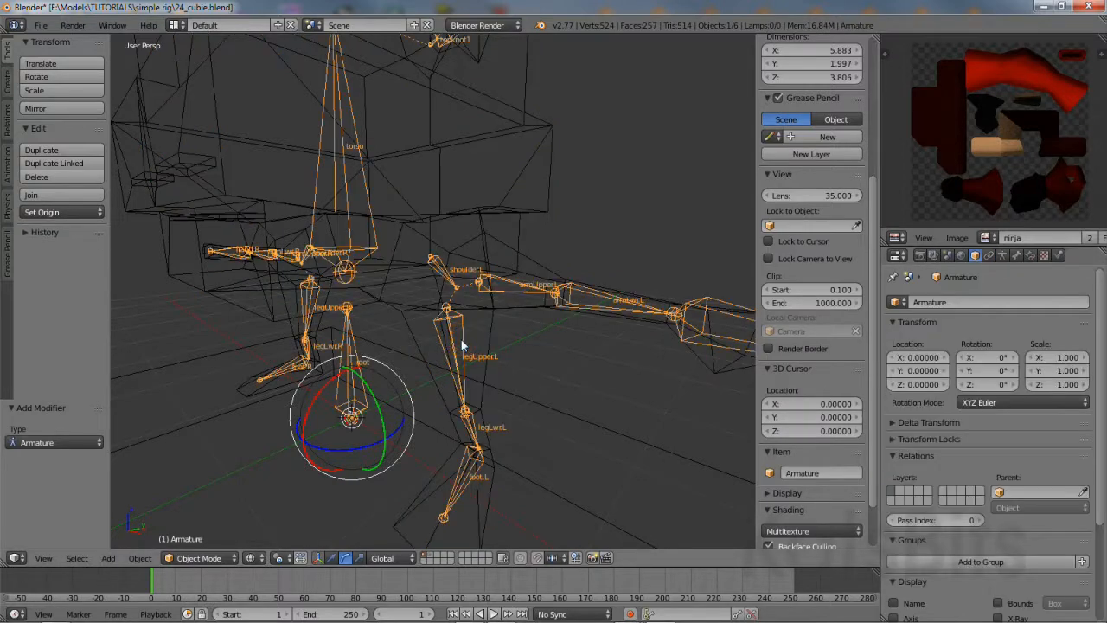
left_click(195, 558)
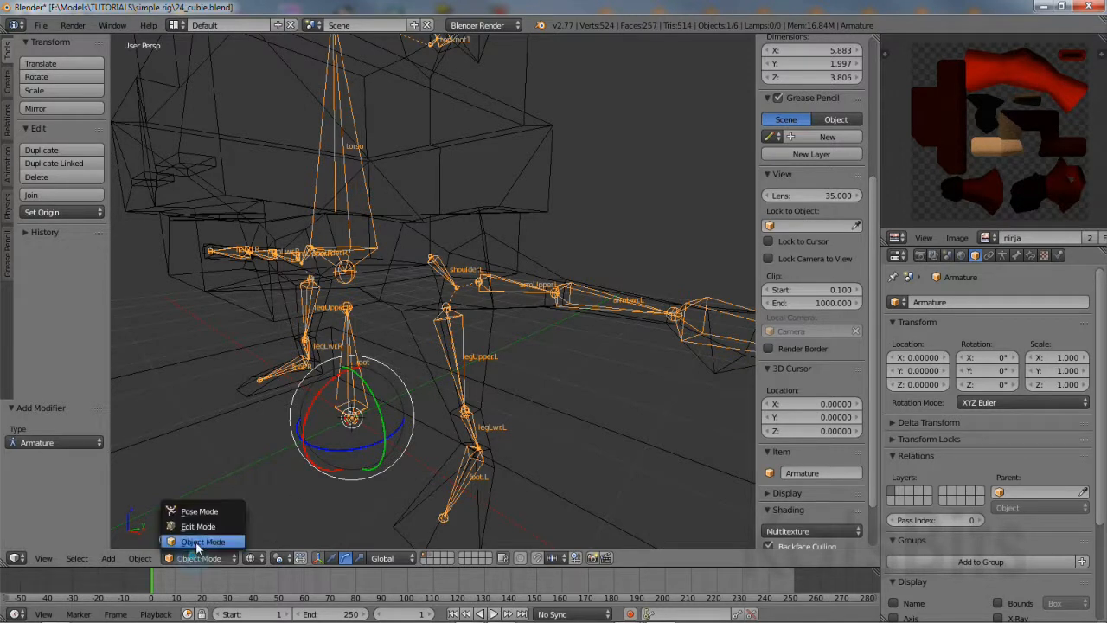
left_click(197, 511)
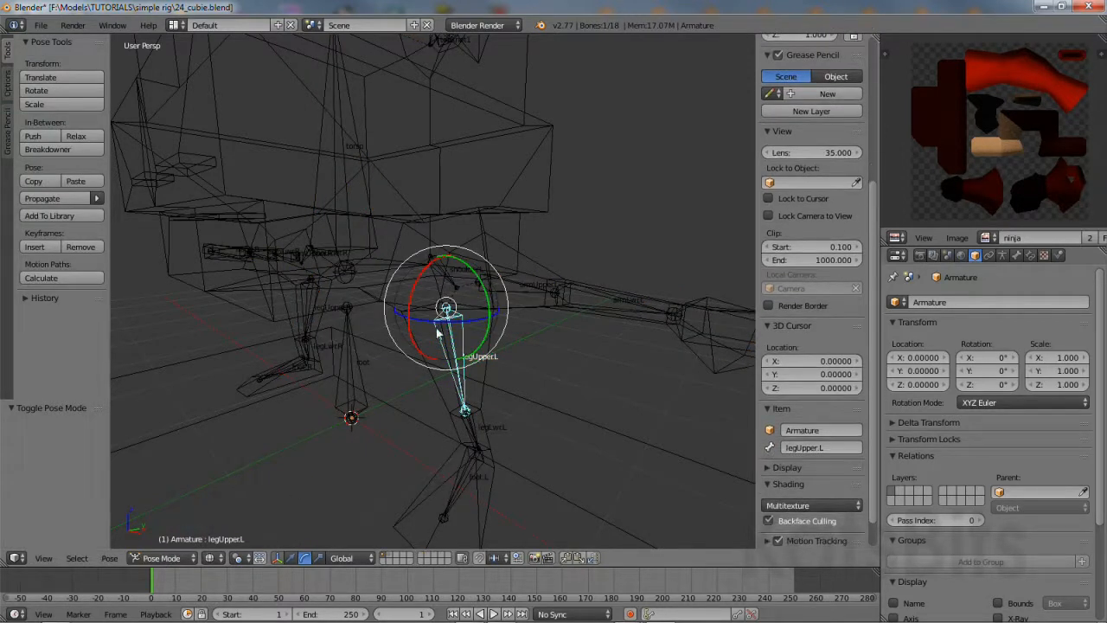
left_click_drag(418, 285, 583, 298)
Rotate the armLwr.L bone about 6 degrees and the torso bone about -18 degrees around global Y.
right_click(582, 302)
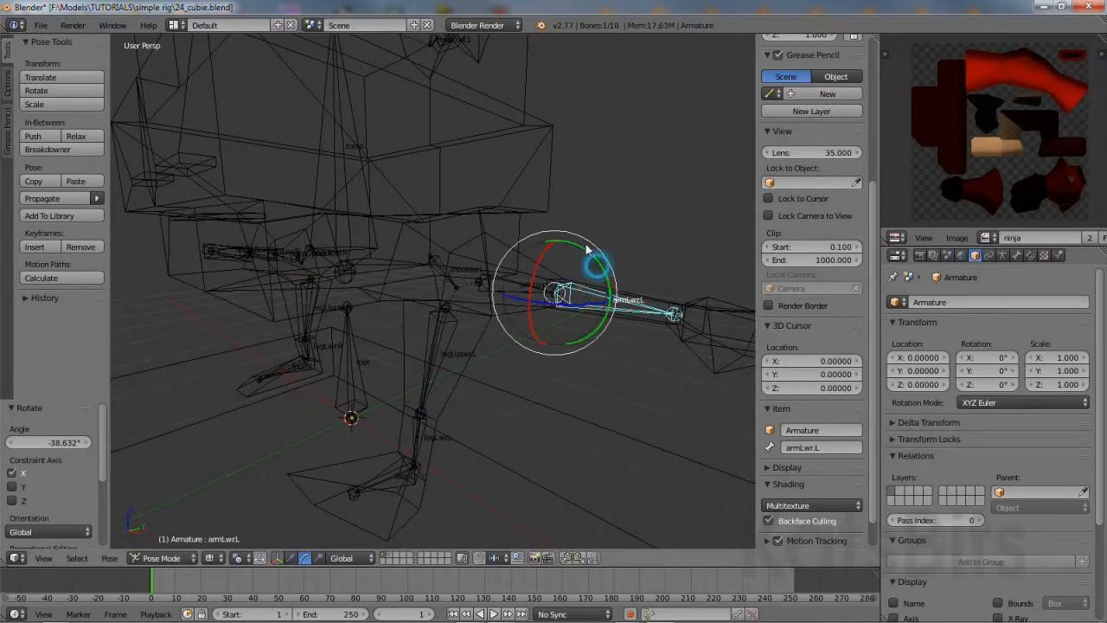
mouse_move(584, 259)
left_mouse_down()
mouse_move(574, 262)
mouse_move(583, 173)
mouse_move(608, 257)
mouse_move(573, 270)
left_mouse_up()
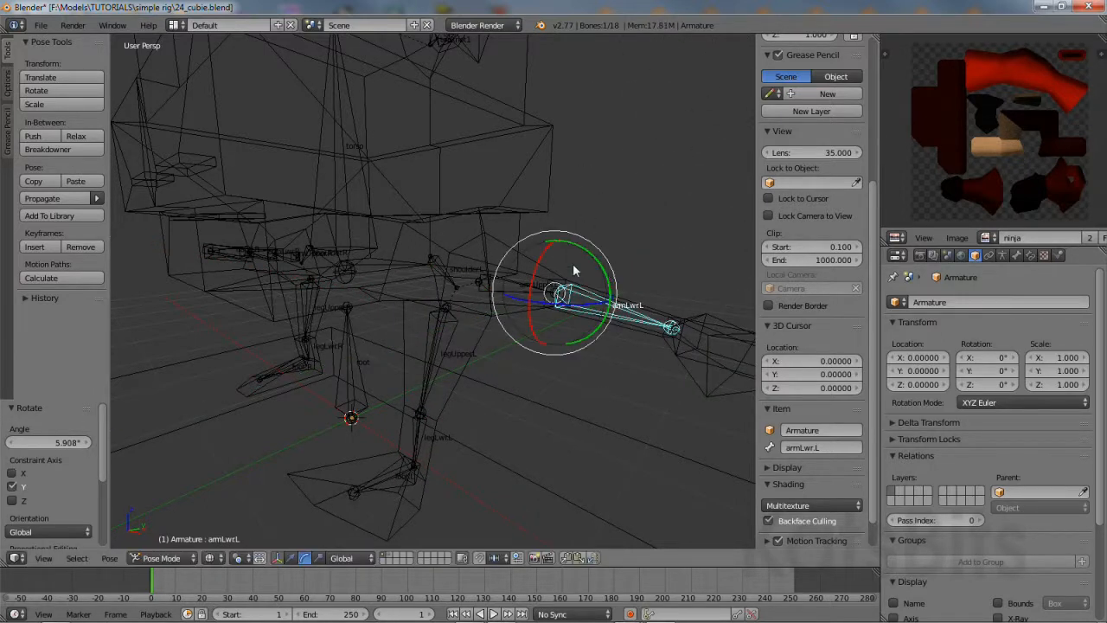
right_click(357, 235)
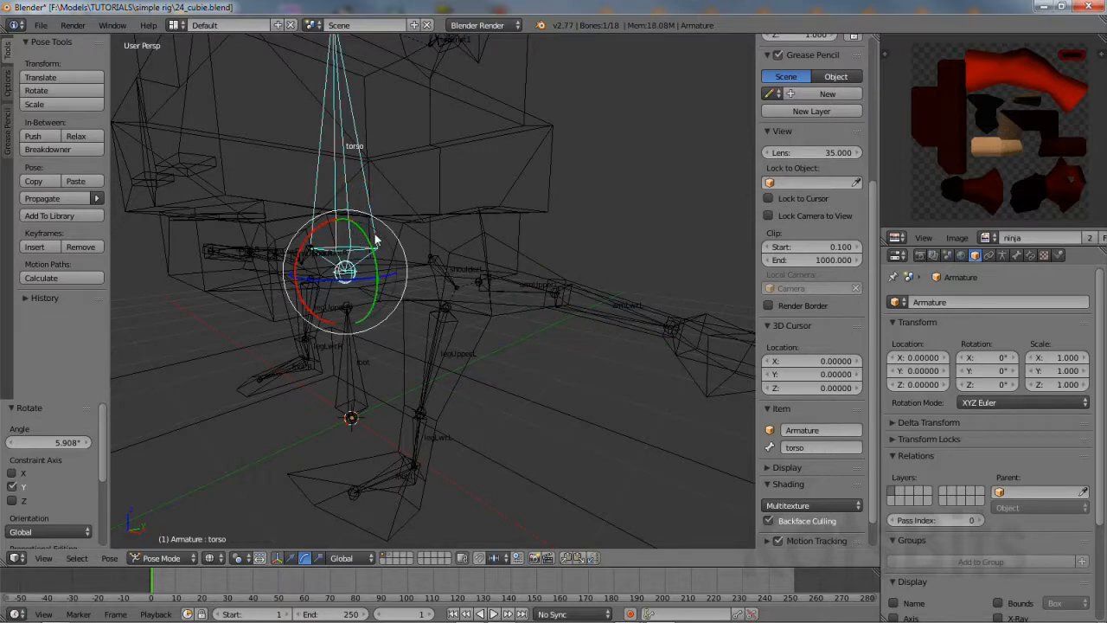
left_click_drag(374, 238, 376, 199)
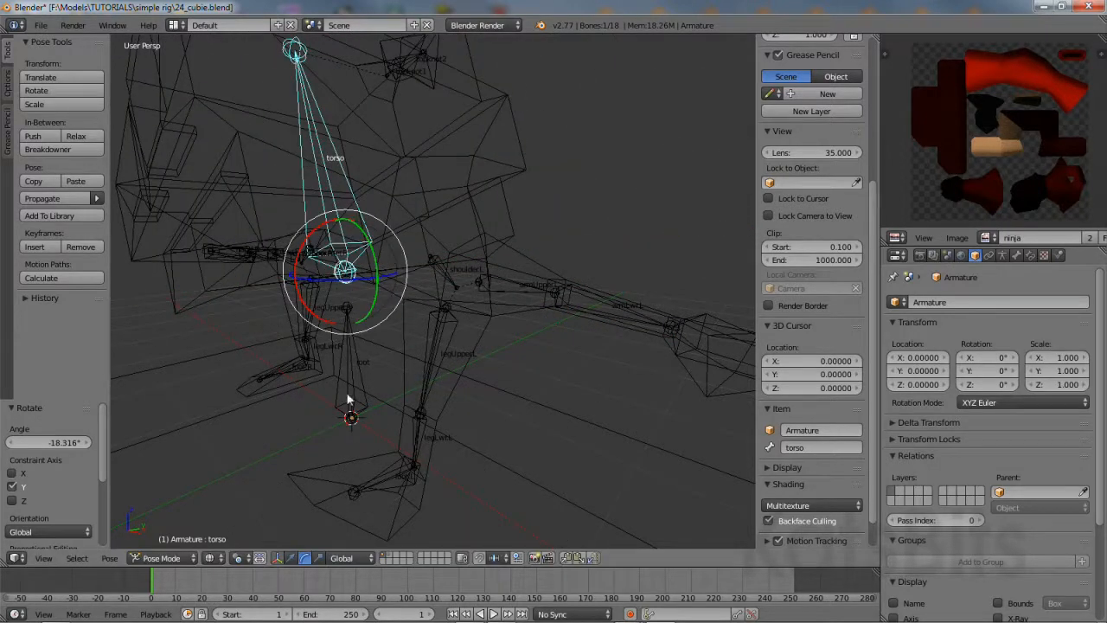
Select all bones of the armature and clear all their pose transforms.
left_click(77, 558)
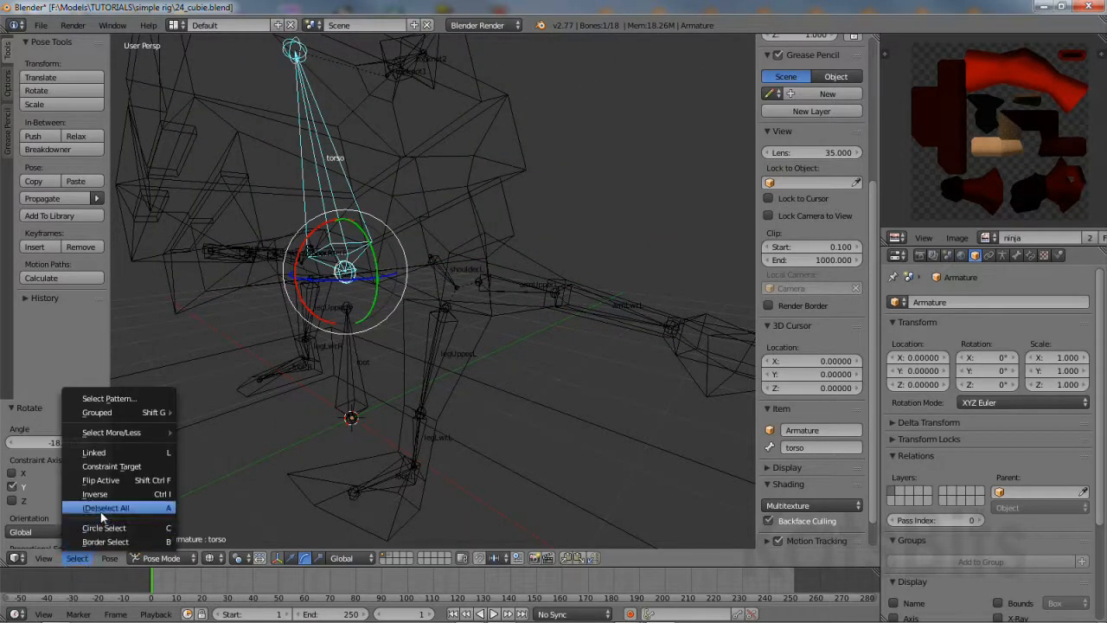
left_click(52, 504)
left_click(77, 558)
left_click(82, 506)
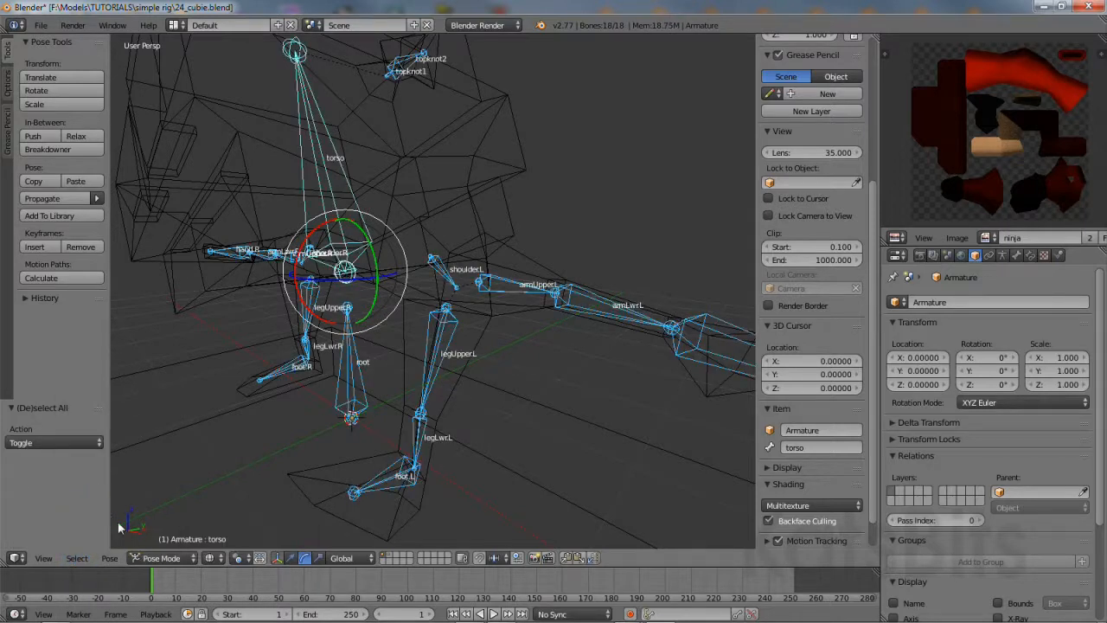
left_click(109, 557)
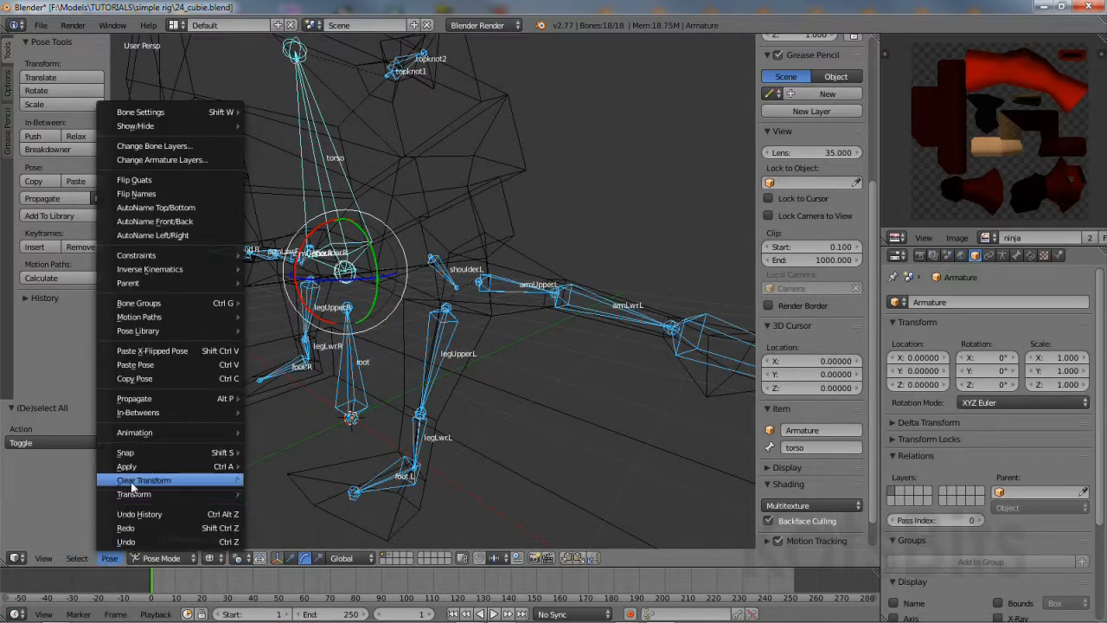
mouse_move(154, 484)
left_click(274, 480)
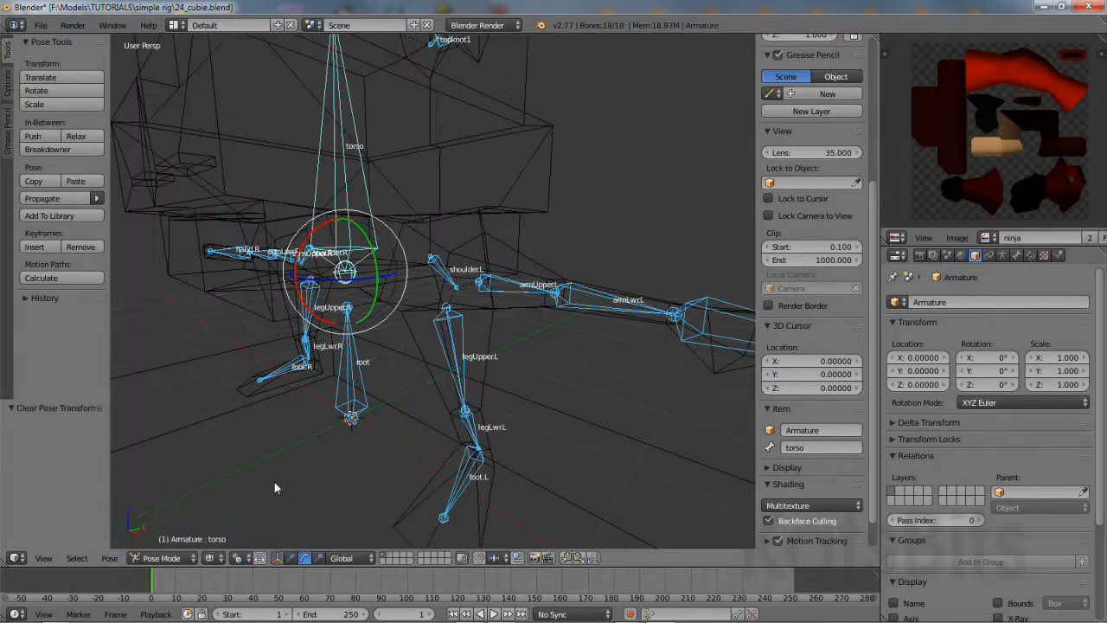
Switch the manipulator to translate and save the scene as a new version named 25_cubie.blend.
middle_click_drag(358, 401, 437, 386)
middle_click_drag(374, 406, 425, 410)
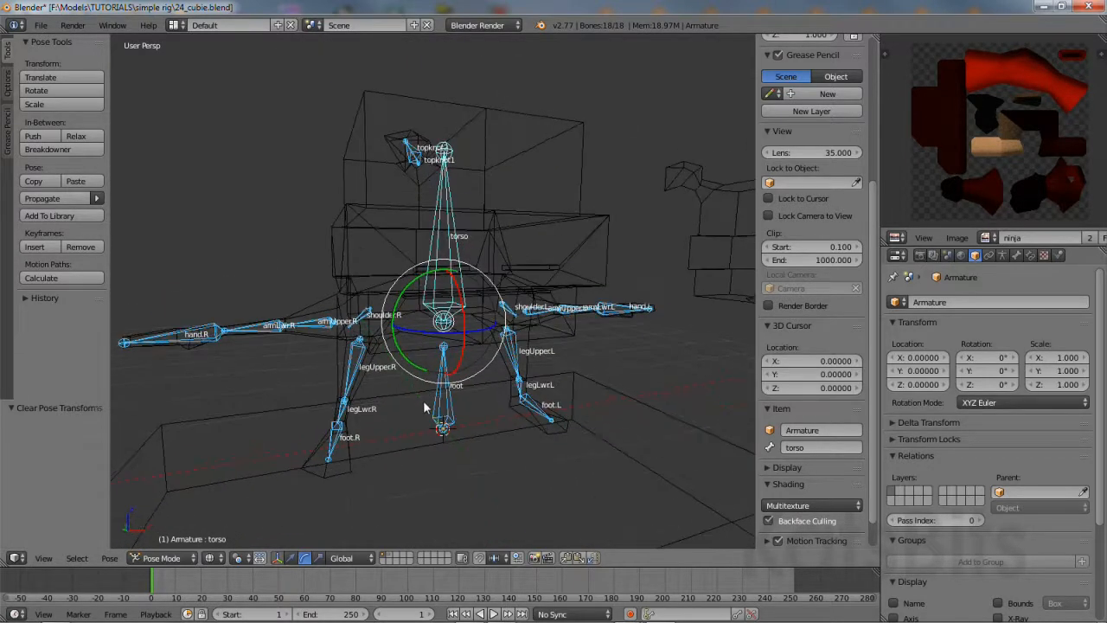
left_click(292, 560)
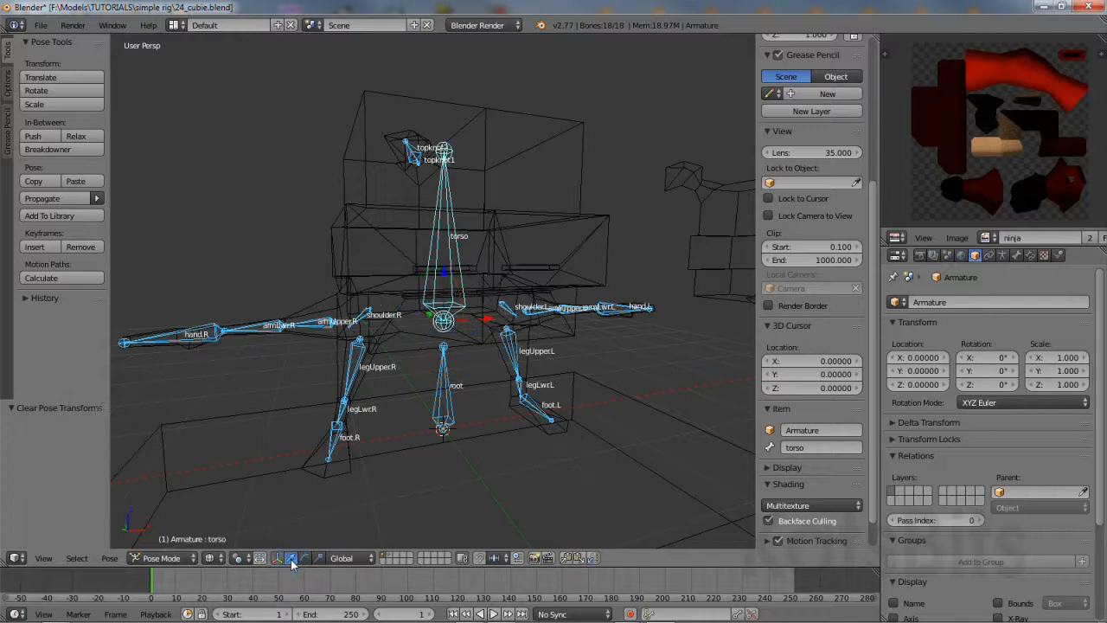
left_click(39, 25)
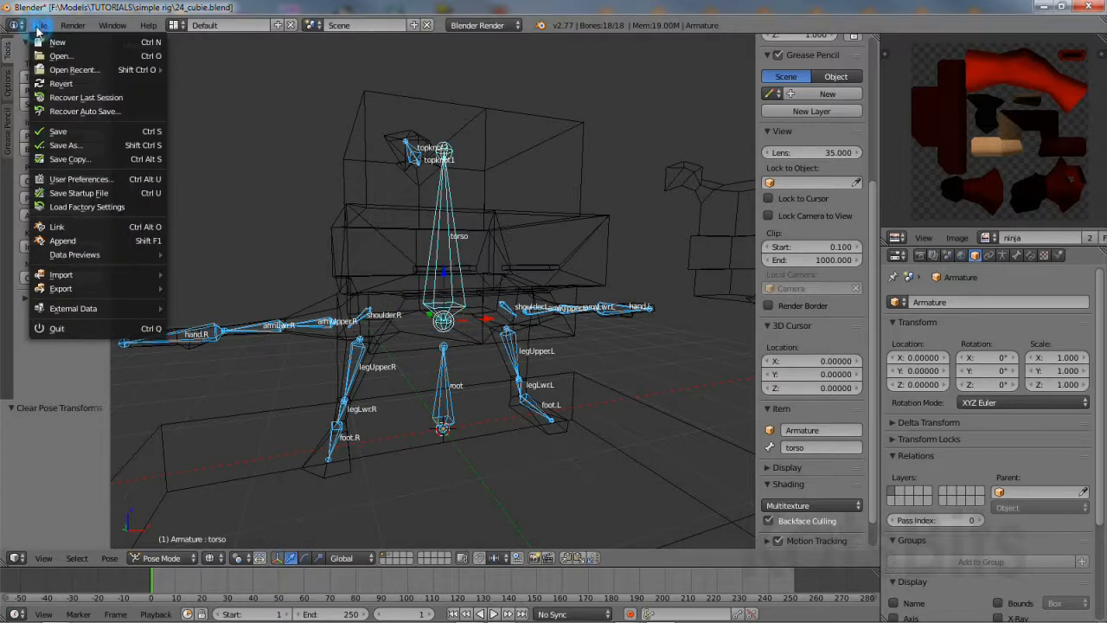
left_click(62, 145)
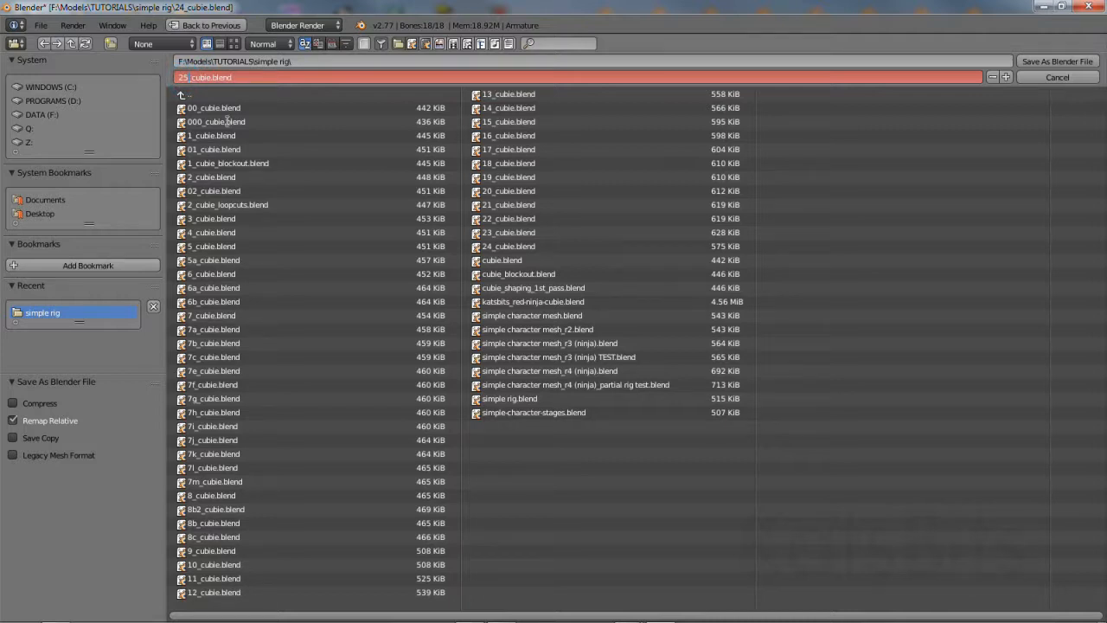
left_click(227, 121)
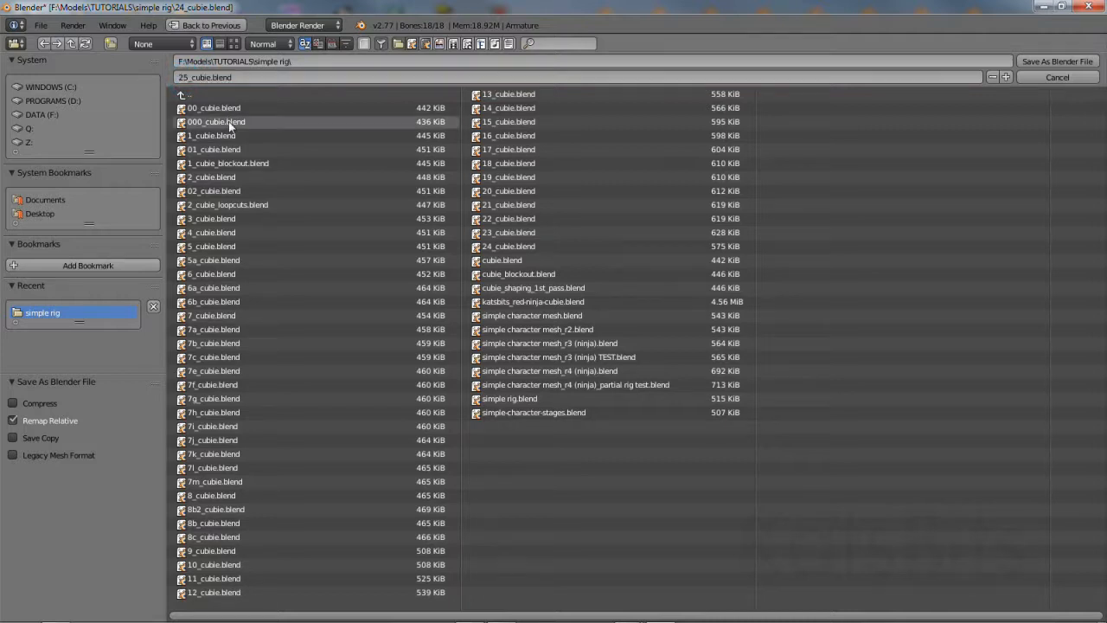
left_click(1055, 62)
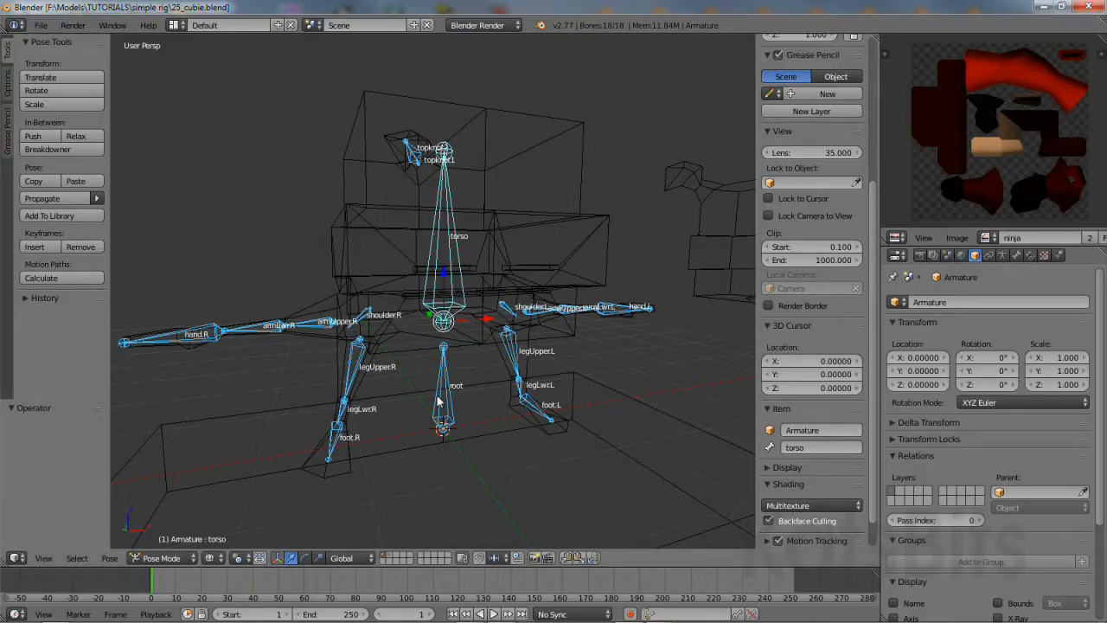
Test the root bone by moving it about 0.60 in X, -0.14 in Y and 0.51 in Z, and undo the move.
right_click(438, 399)
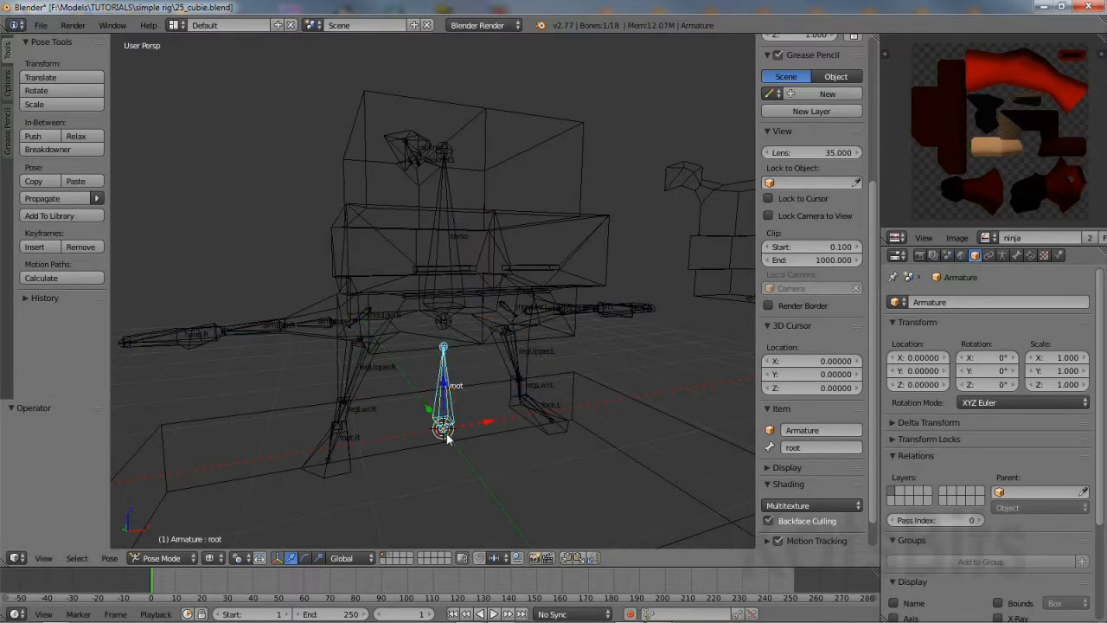
key("g")
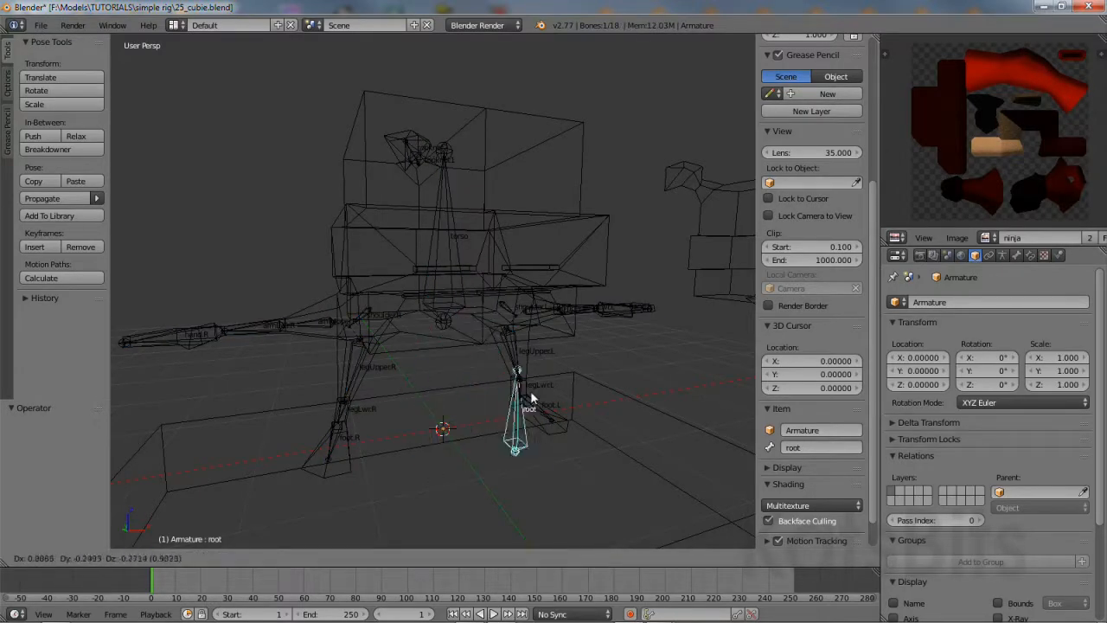
left_click(497, 390)
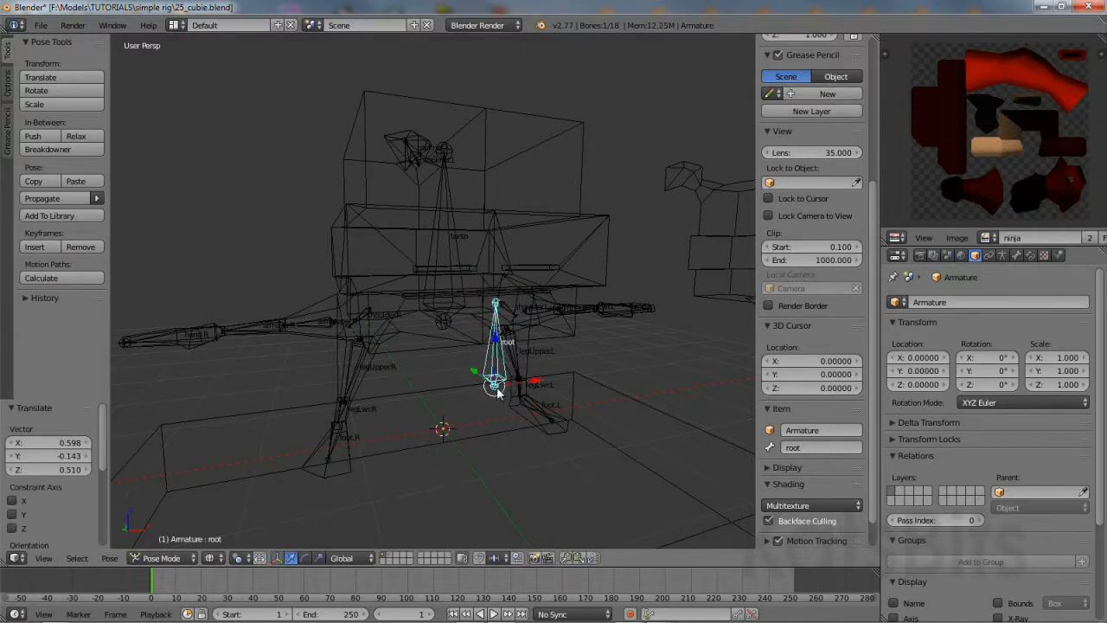
key("ctrl+z")
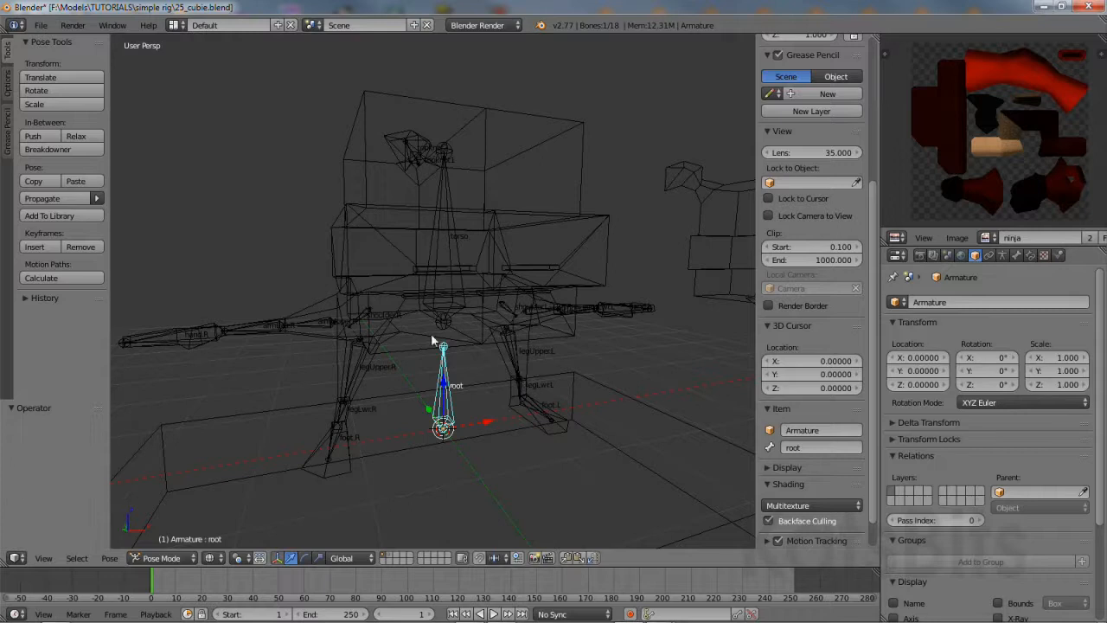
Test-move the shoulder.R, shoulder.L and torso bones one after another, cancelling each move.
right_click(365, 313)
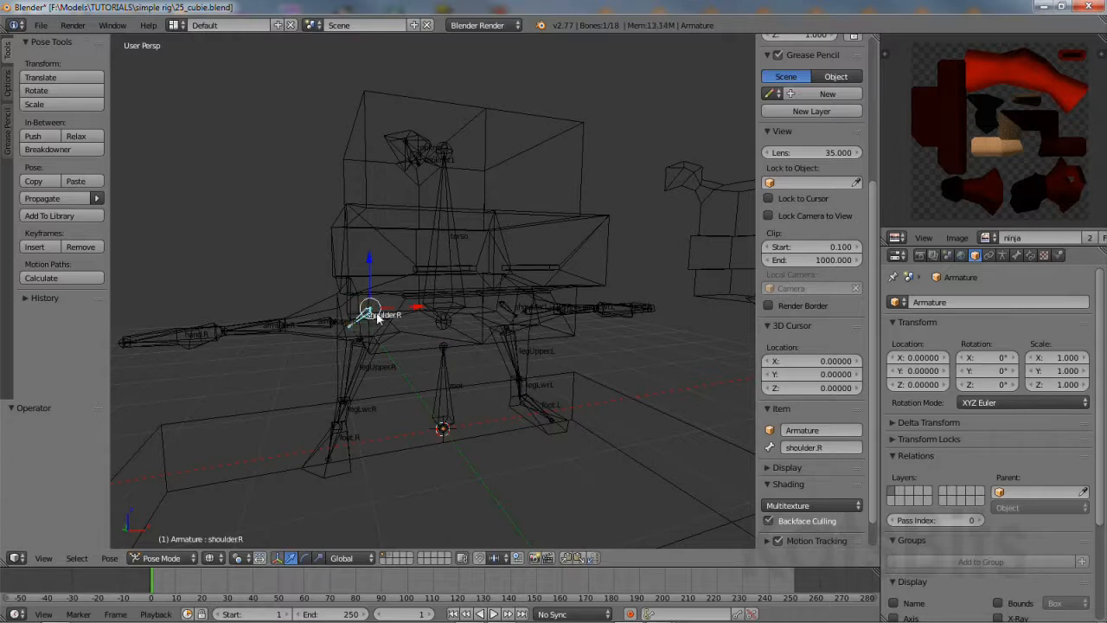
key("r")
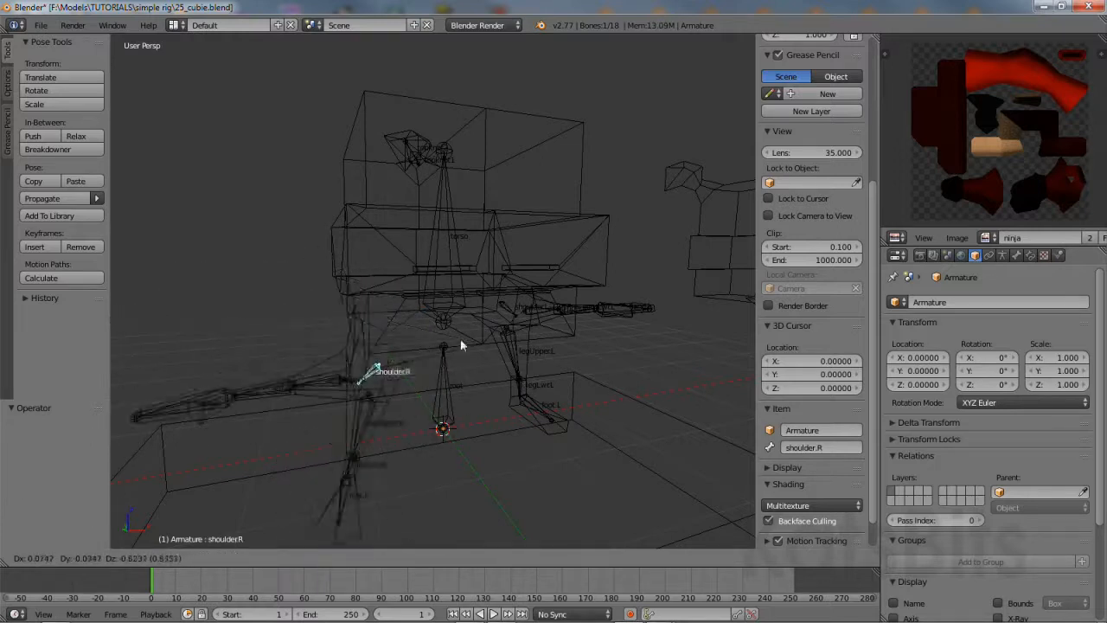
right_click(496, 307)
left_click(498, 307)
right_click(502, 307)
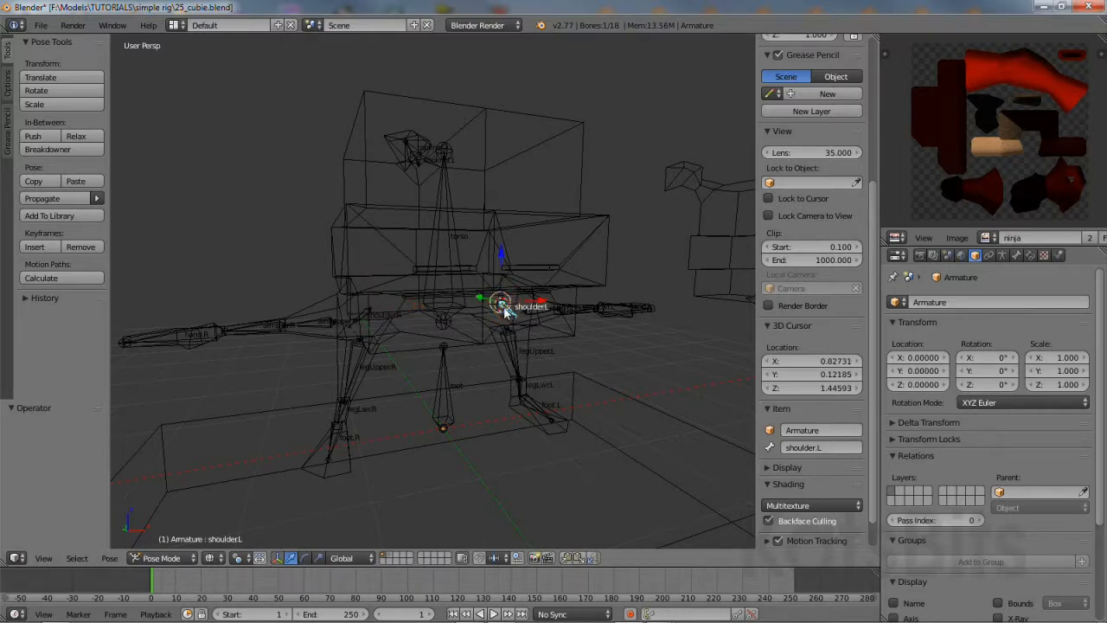
key("g")
right_click(520, 342)
right_click(437, 249)
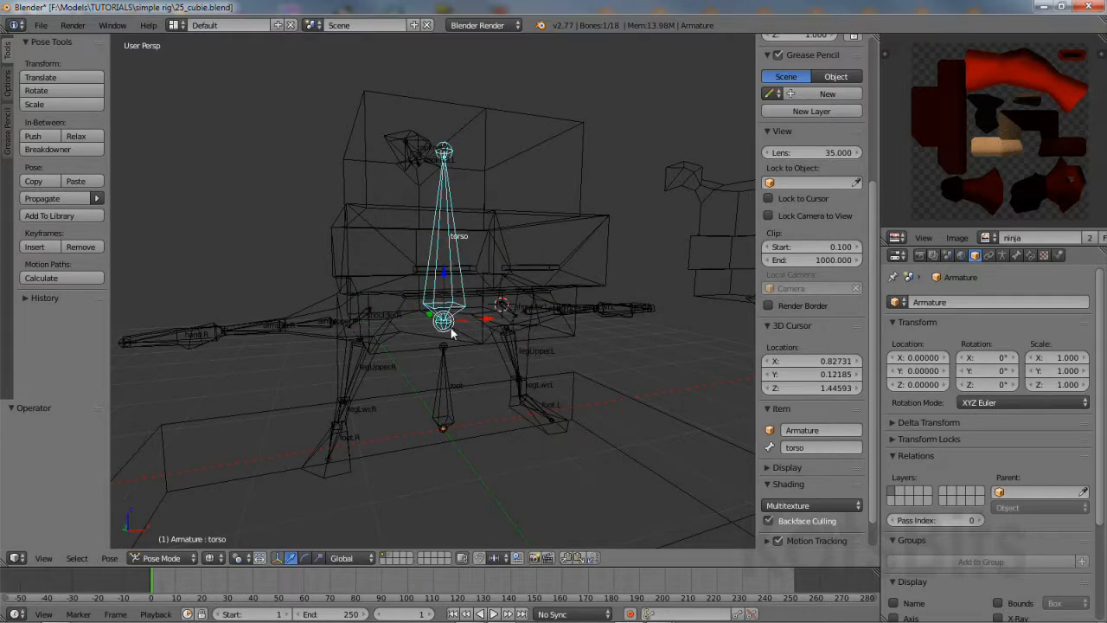
key("g")
right_click(412, 352)
Put the armature in Edit Mode and set the torso bone's parent to root.
left_click(161, 558)
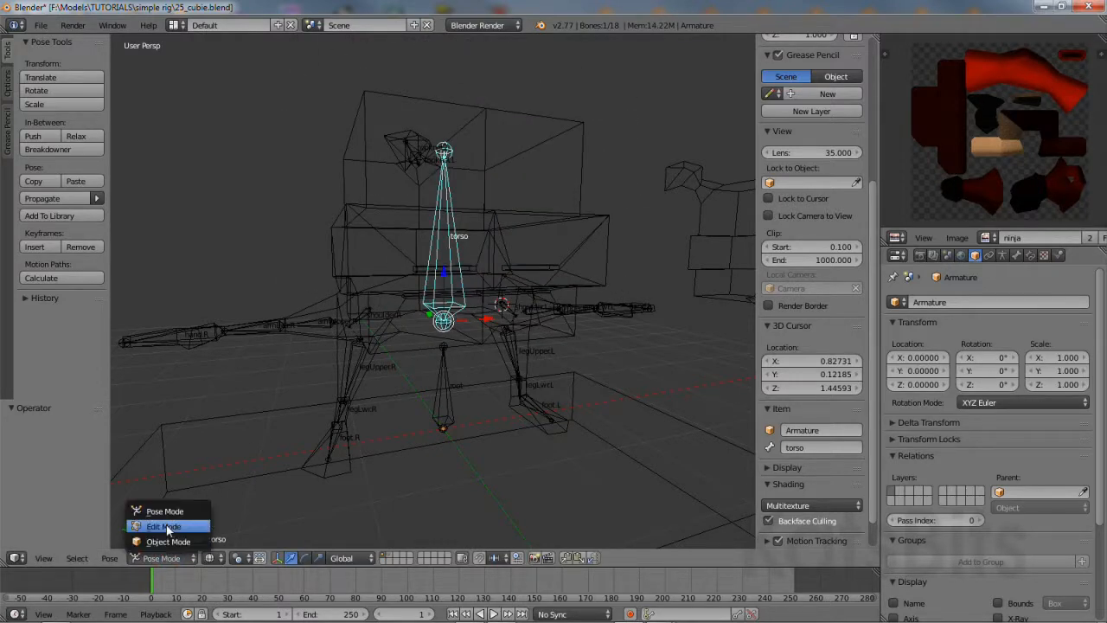
left_click(166, 525)
scroll(392, 423, "up", 5)
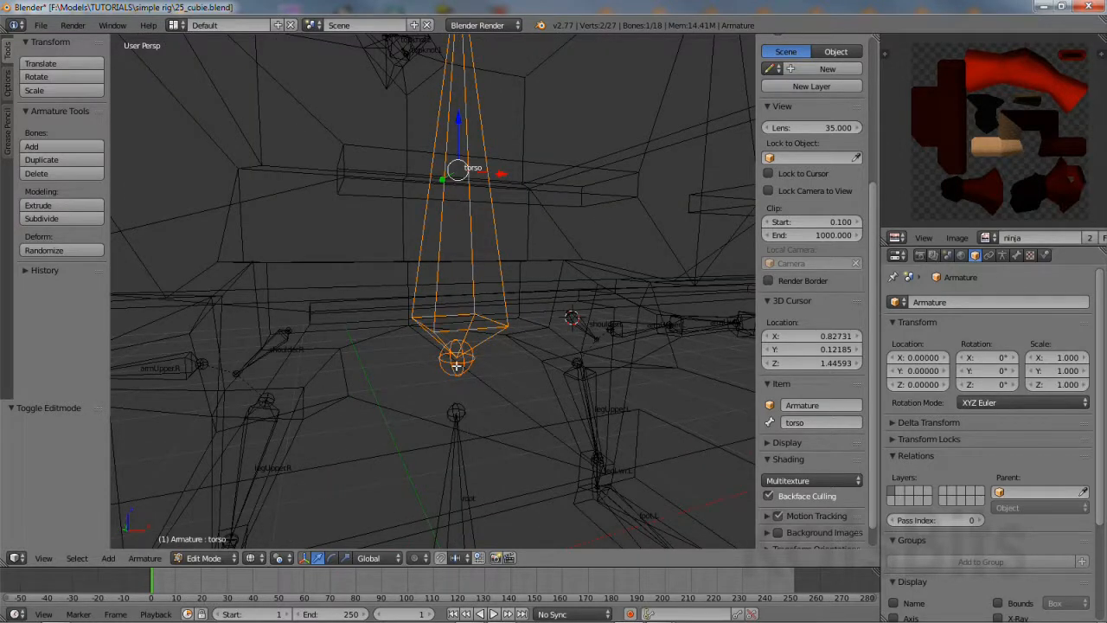
left_click(1016, 255)
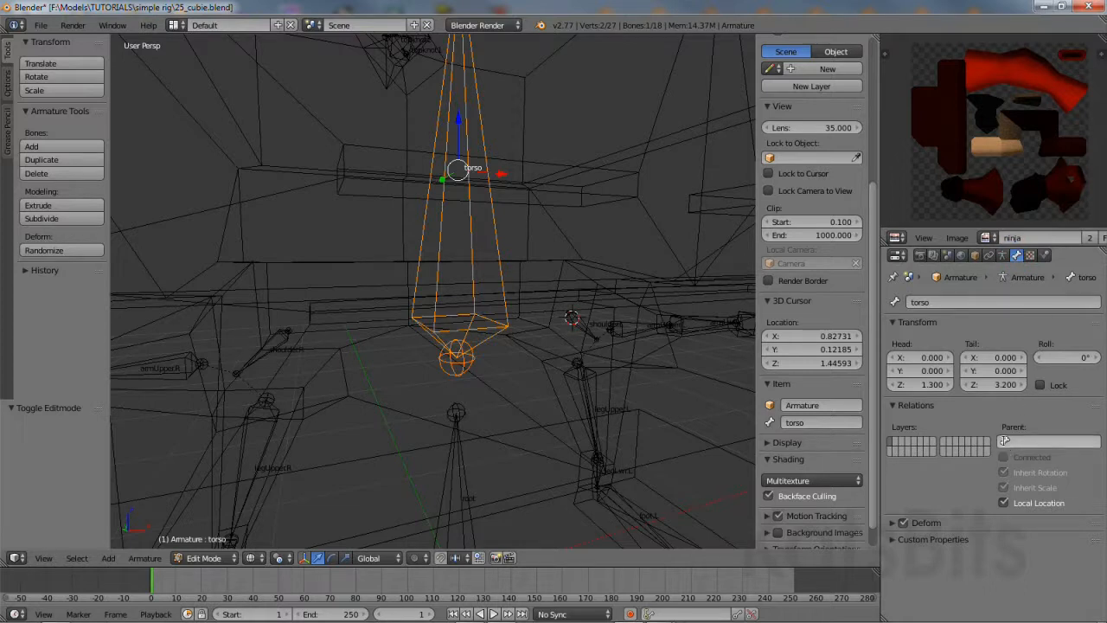
left_click(1004, 441)
scroll(994, 538, "down", 8)
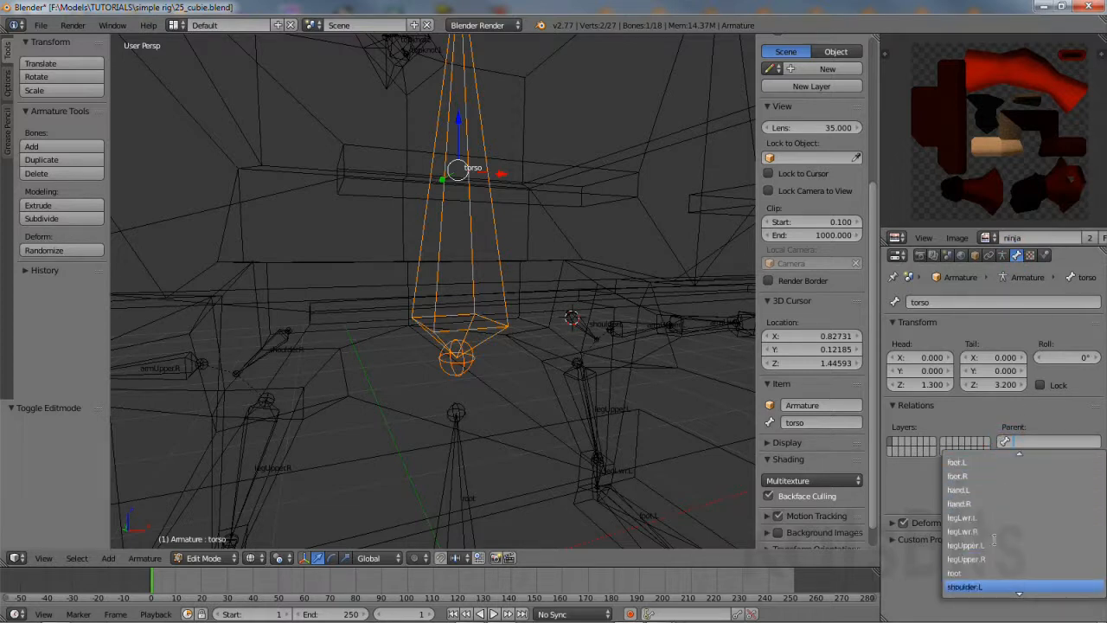
scroll(994, 538, "down", 1)
left_click(964, 559)
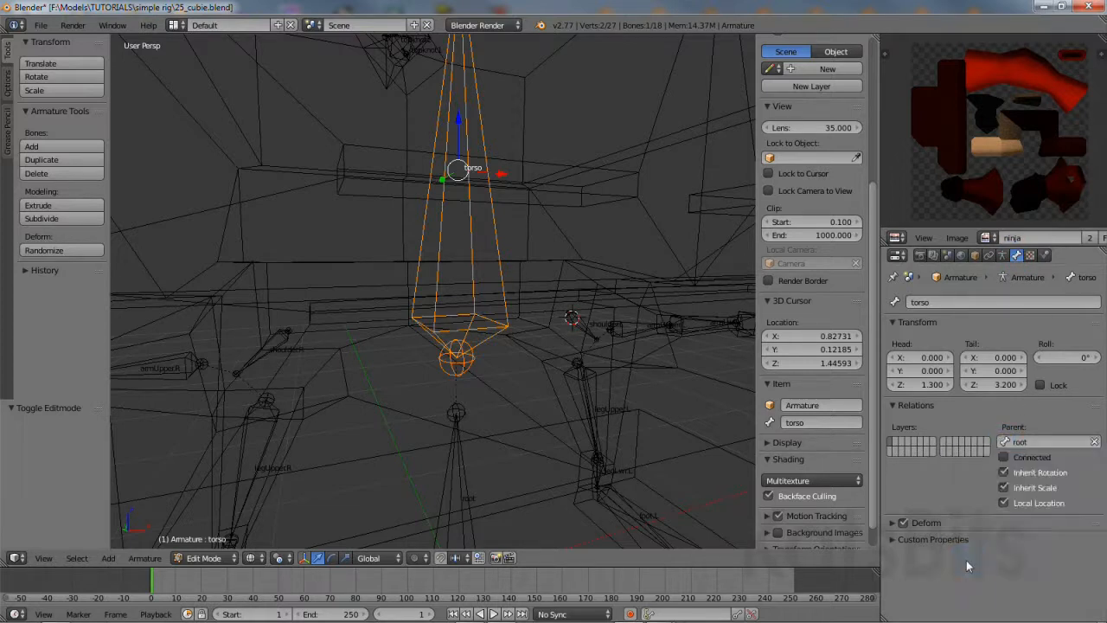
Test-move the root bone in Pose Mode by about 0.12 in X, -0.01 in Y and 0.28 in Z, and undo it.
right_click(461, 460)
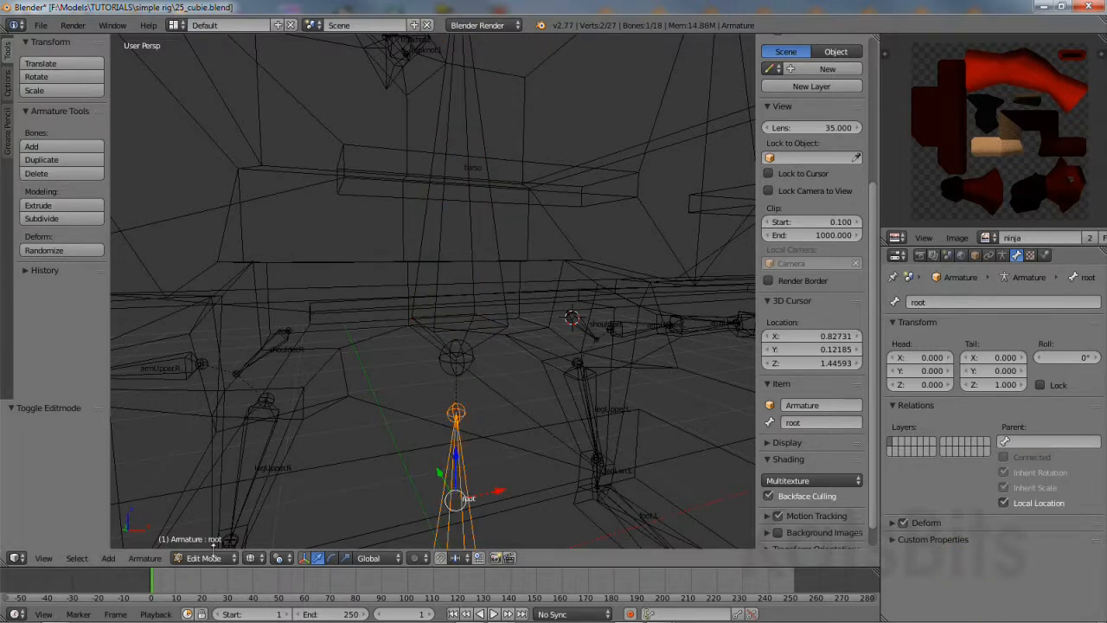
left_click(206, 558)
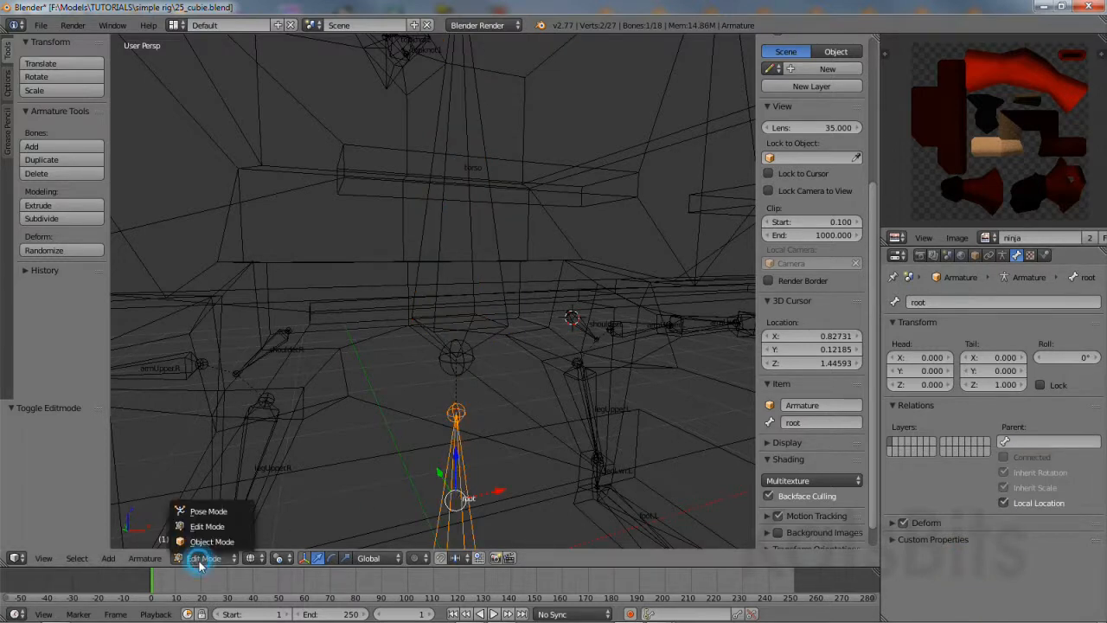
left_click(202, 514)
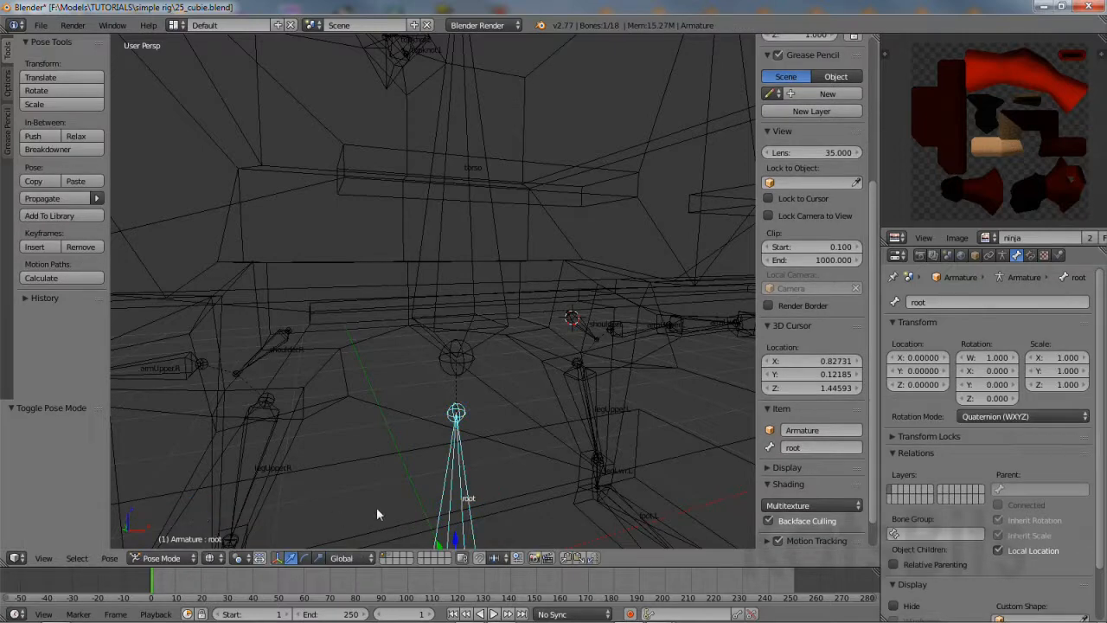
middle_click_drag(519, 488, 504, 378, "shift")
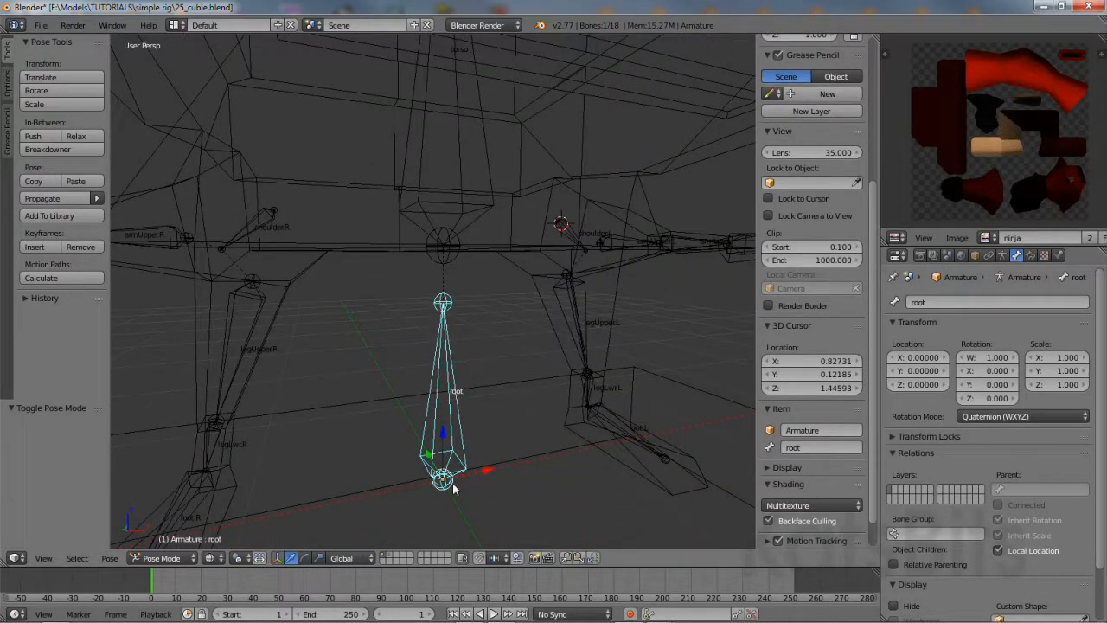
key("g")
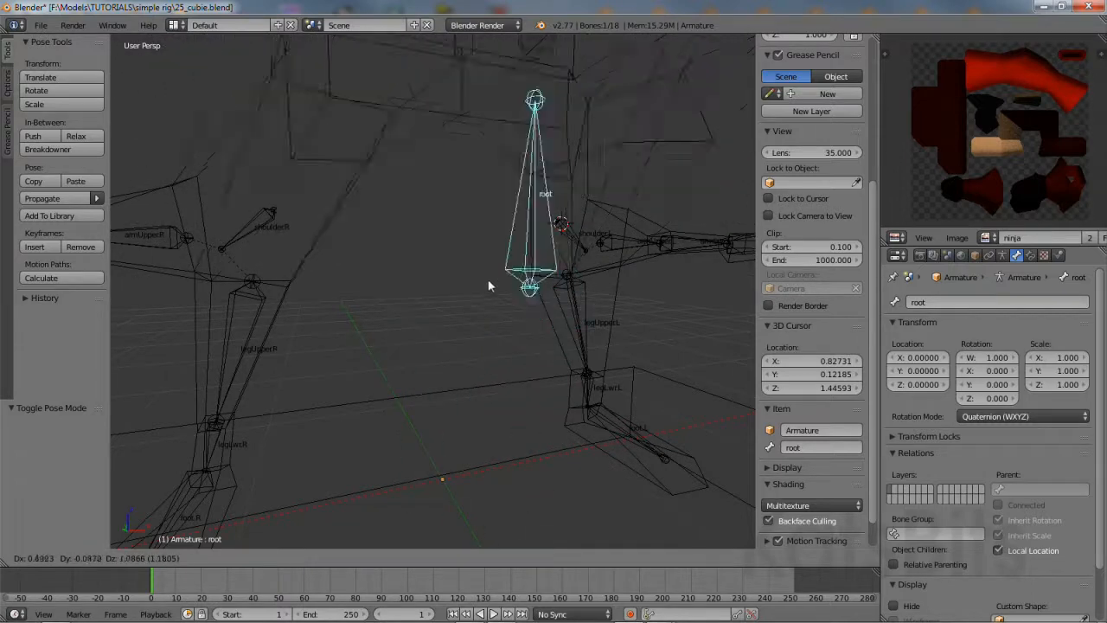
left_click(471, 437)
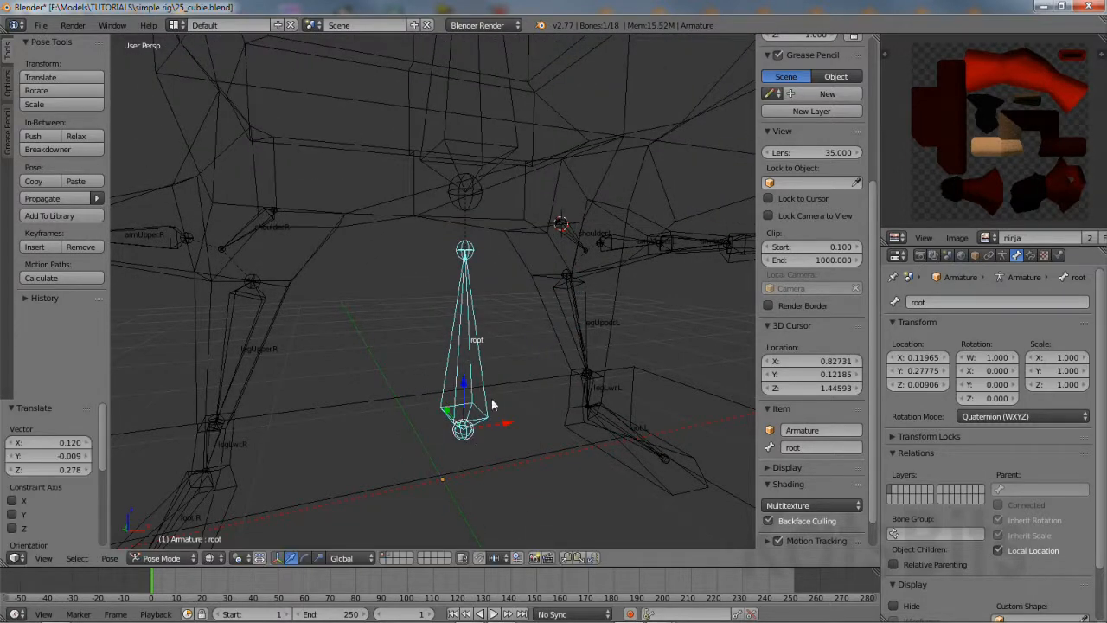
key("ctrl+z")
scroll(487, 397, "down", 2)
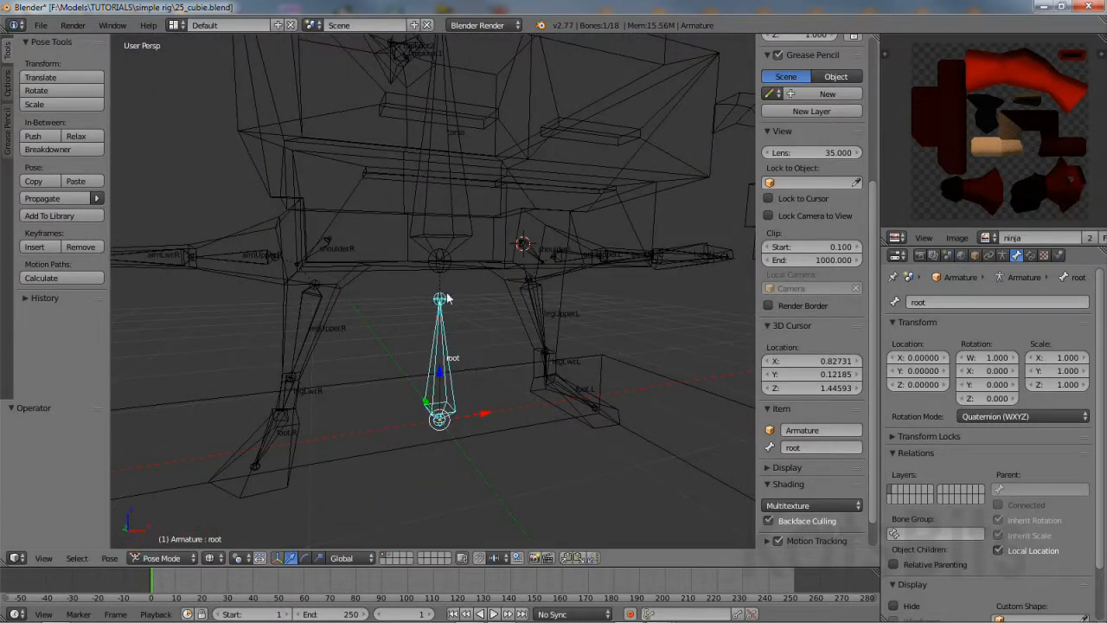
Return the armature to Edit Mode and set the shoulder.R bone's parent to torso.
middle_click_drag(447, 298, 445, 361, "shift")
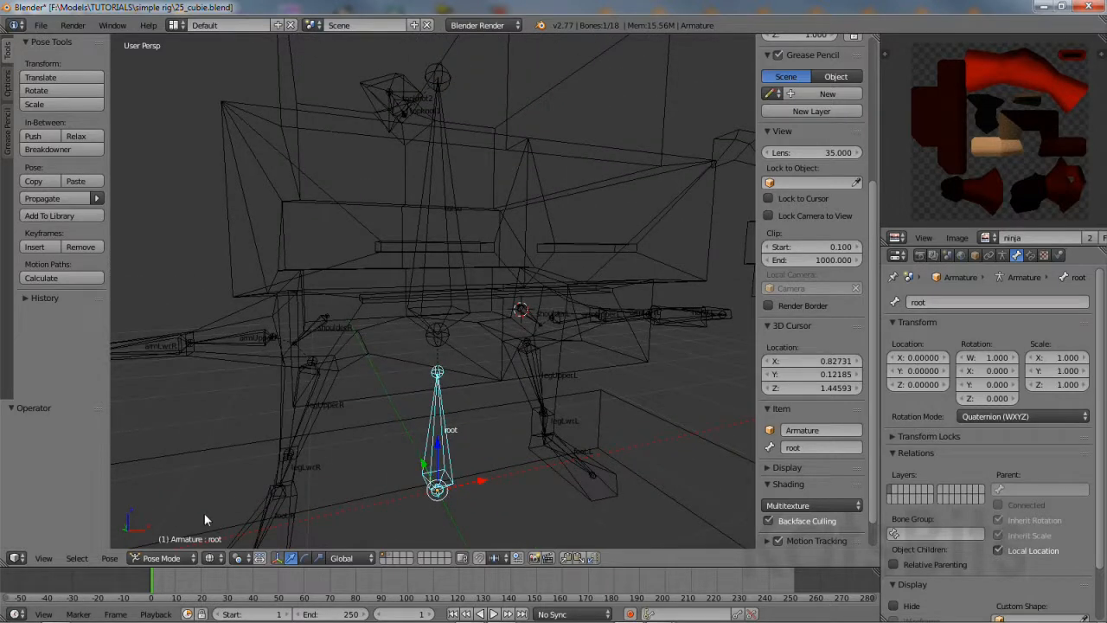
left_click(161, 557)
left_click(160, 526)
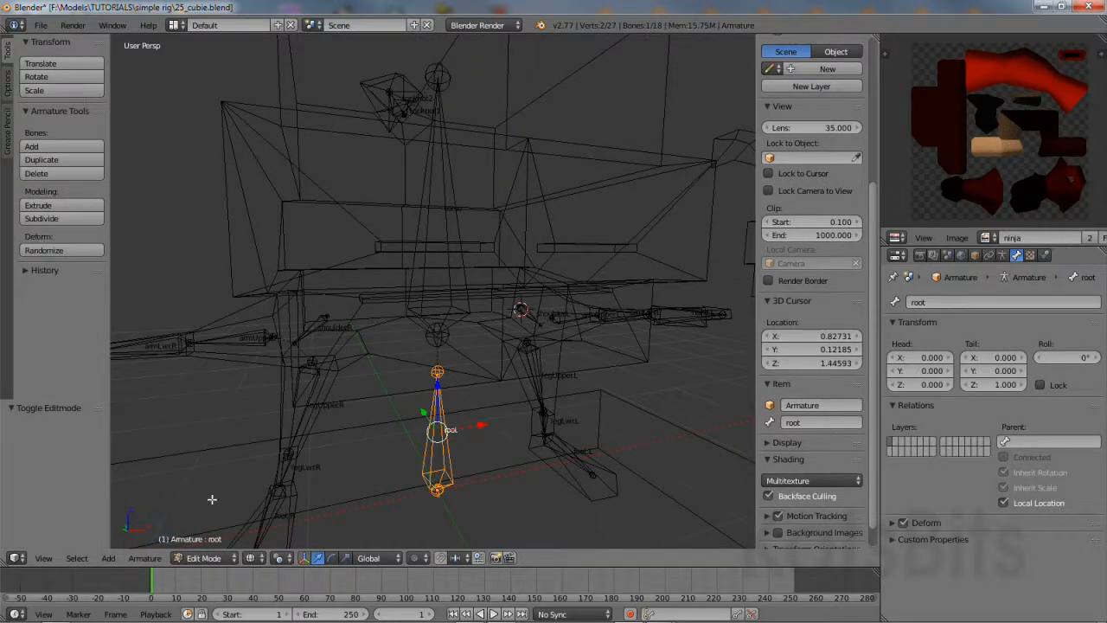
right_click(319, 326)
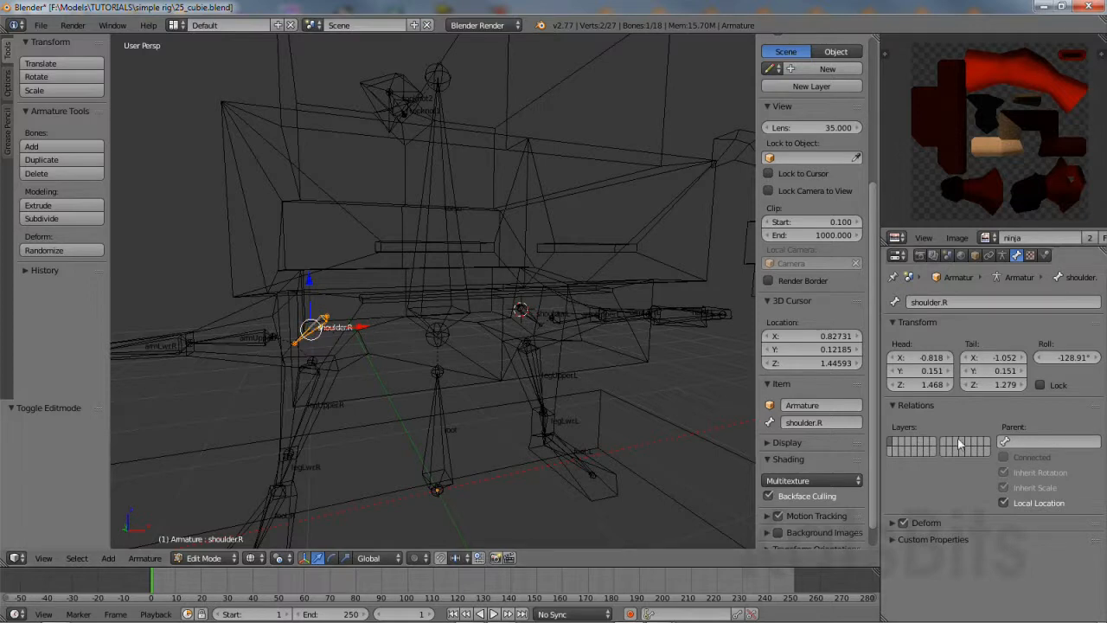
left_click(1004, 441)
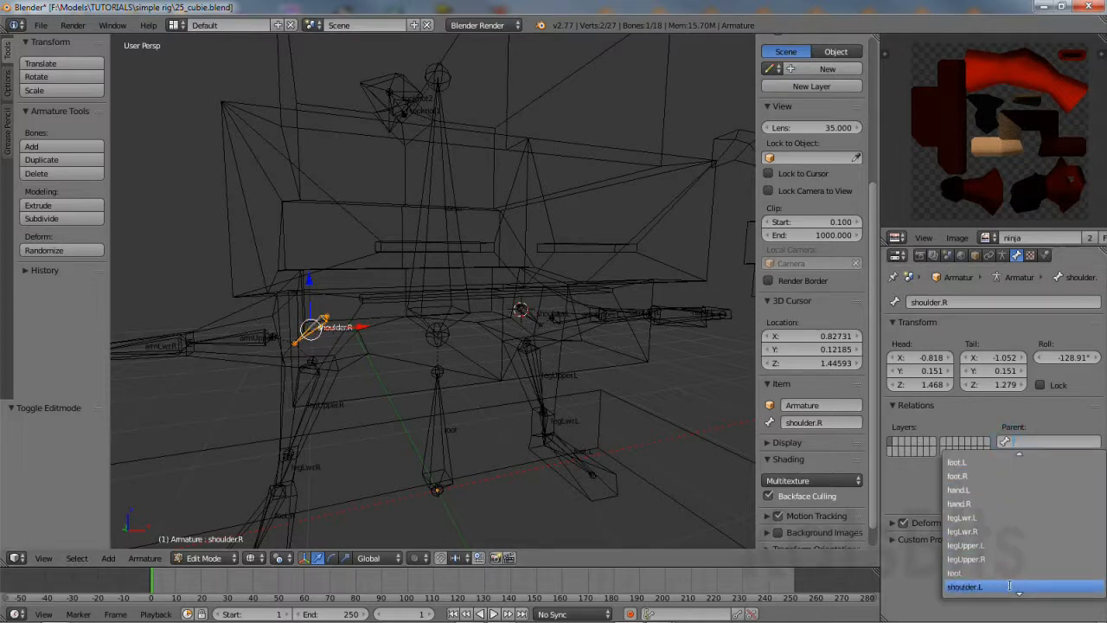
left_click(1011, 587)
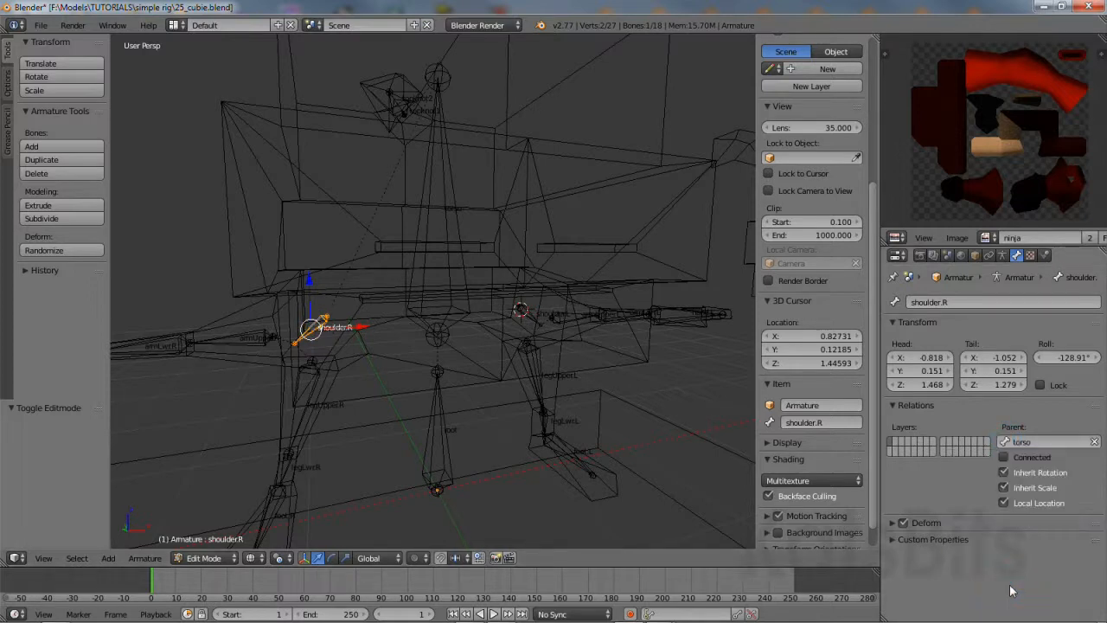
Go back to Pose Mode and test-move the torso bone, cancelling the move.
left_click(204, 558)
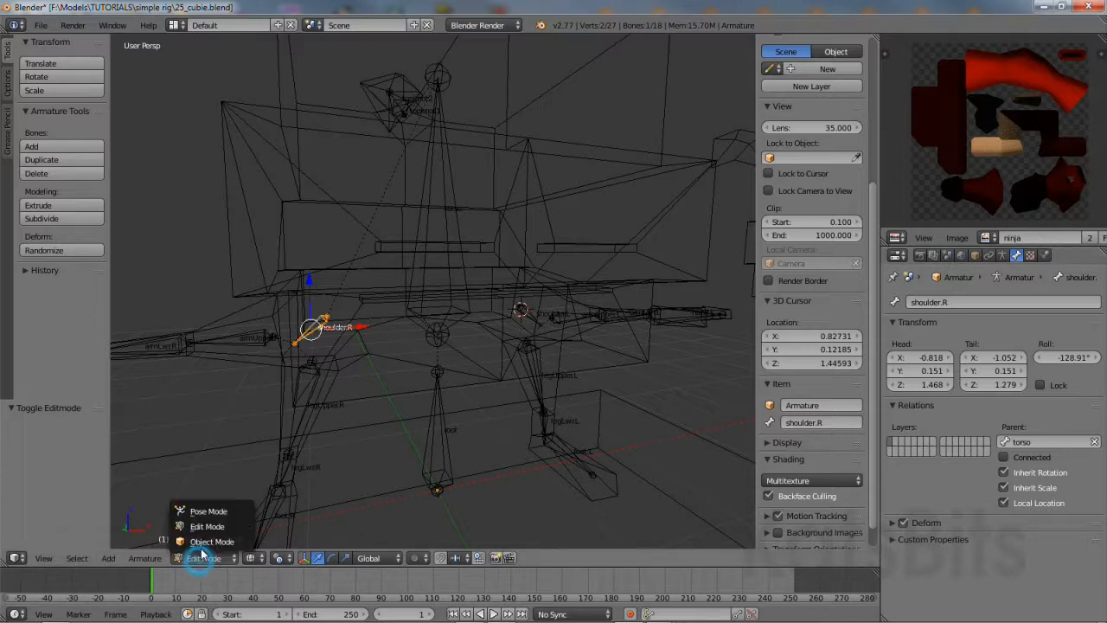
left_click(206, 511)
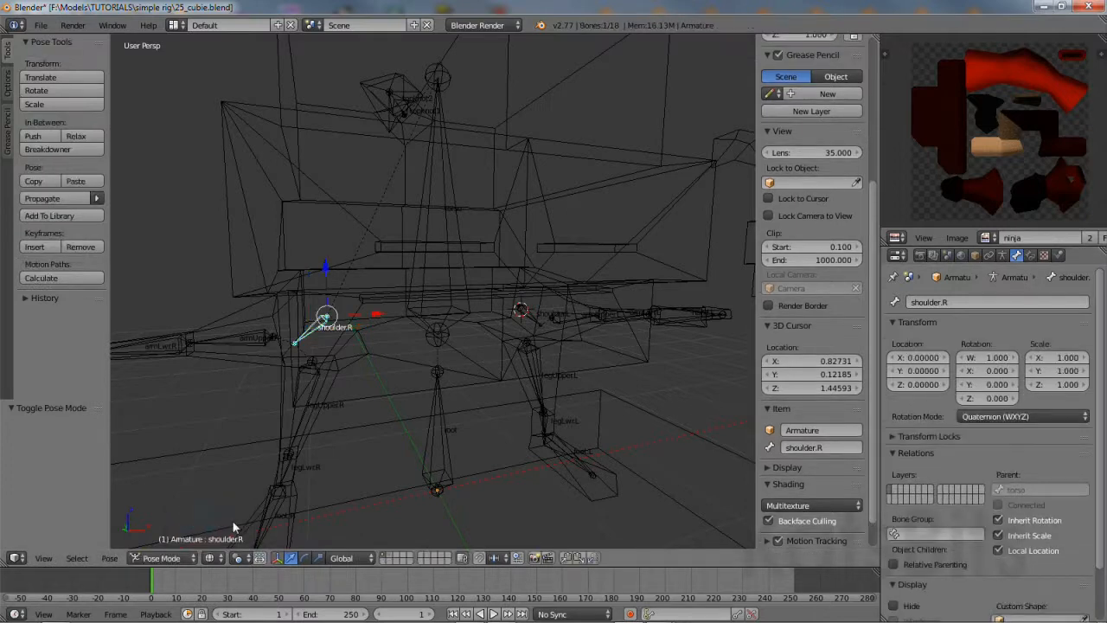
right_click(423, 275)
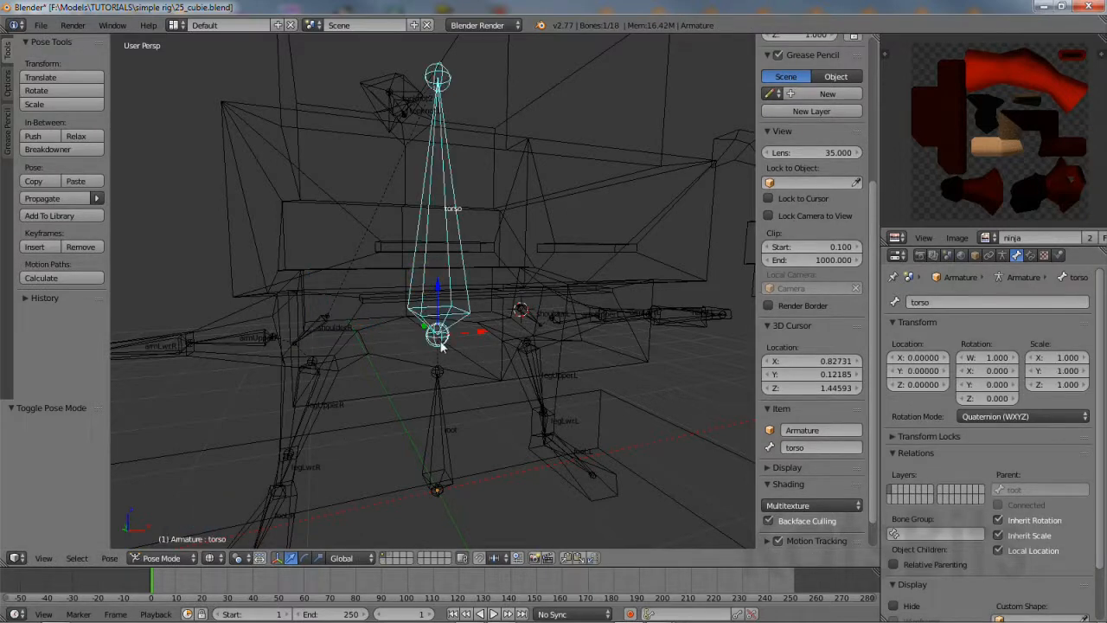
key("g")
right_click(422, 325)
Return the armature to Edit Mode and set the shoulder.L bone's parent to torso.
left_click(160, 558)
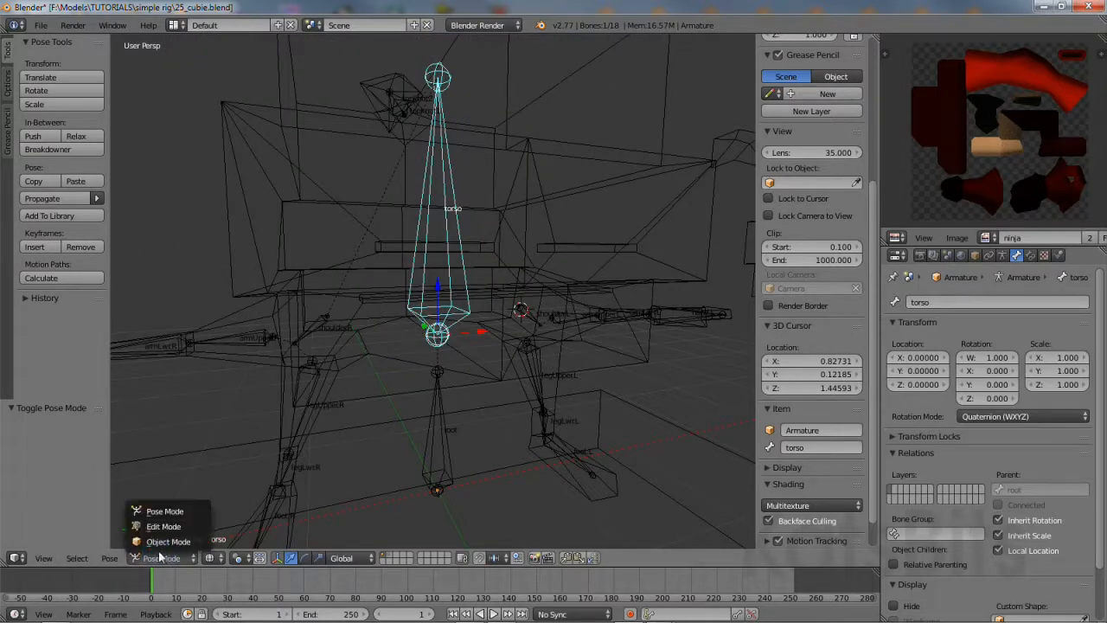
left_click(157, 523)
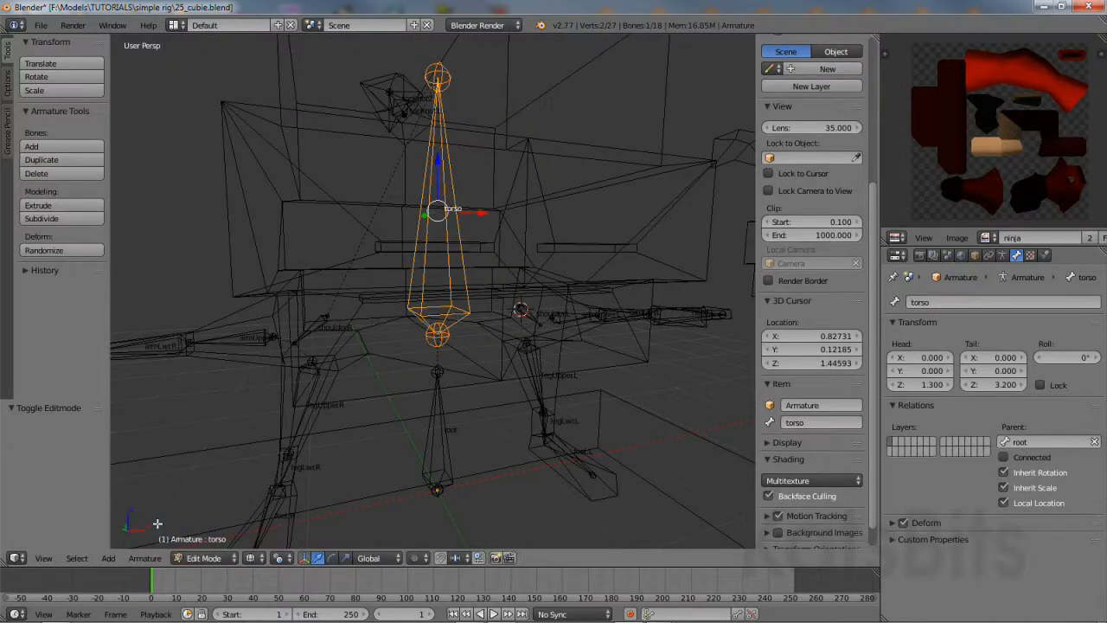
right_click(529, 316)
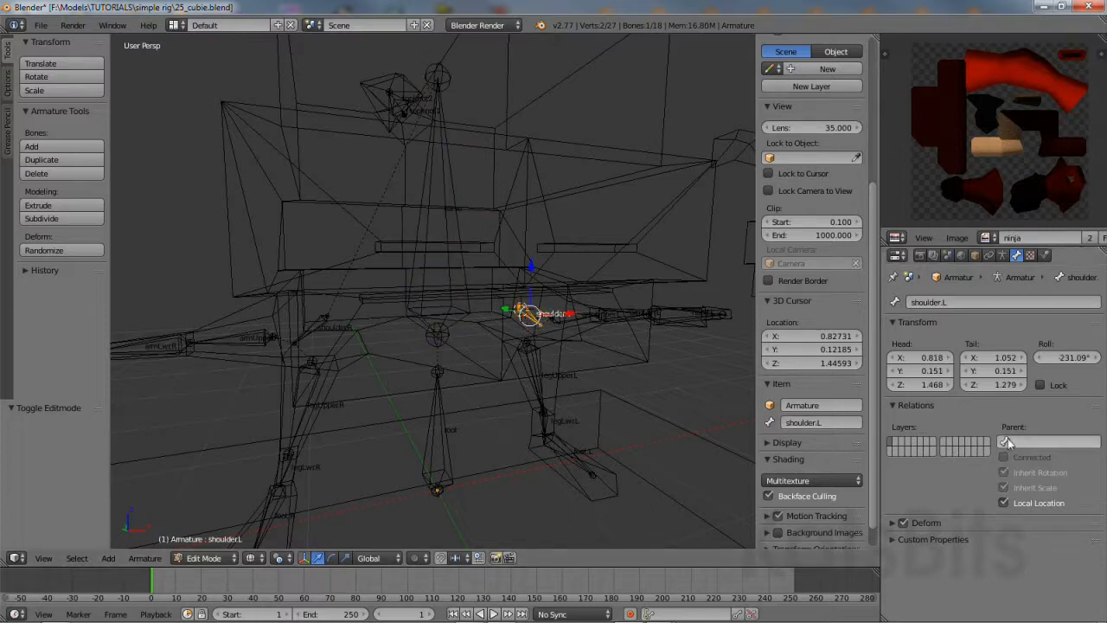
left_click(1046, 442)
scroll(1000, 588, "down", 8)
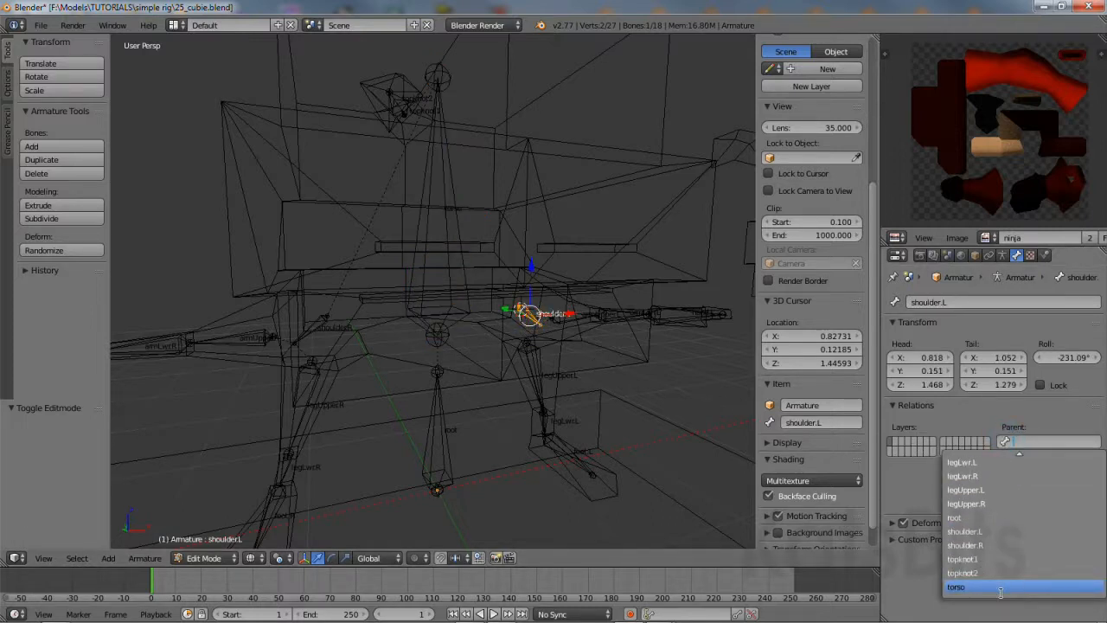
left_click(955, 586)
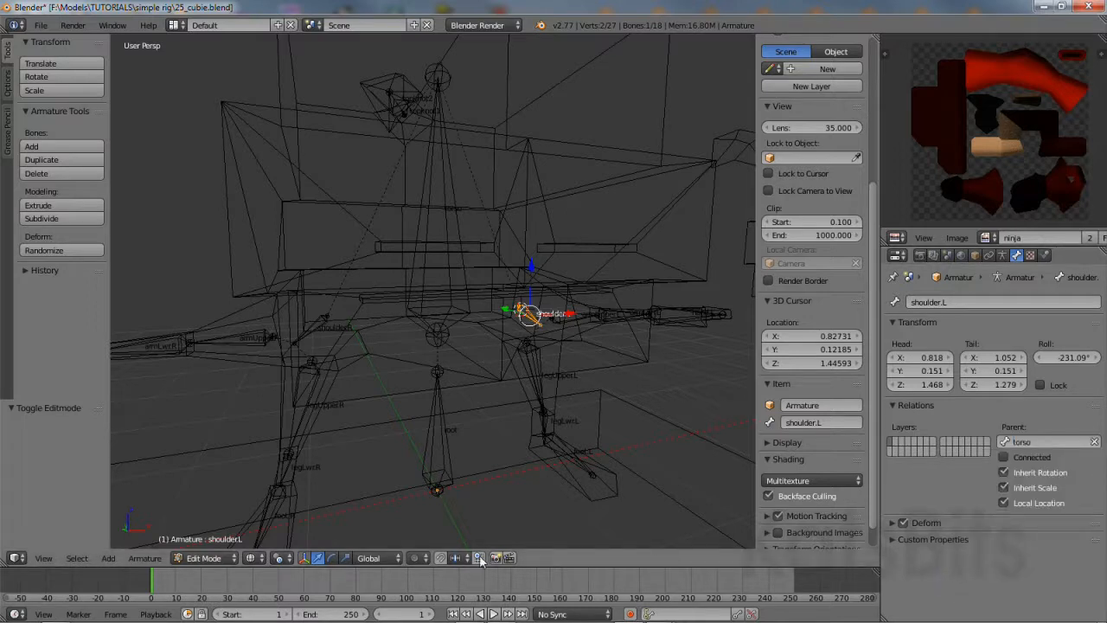
Switch to Pose Mode and test-move the torso bone and the root bone, cancelling both moves.
left_click(206, 557)
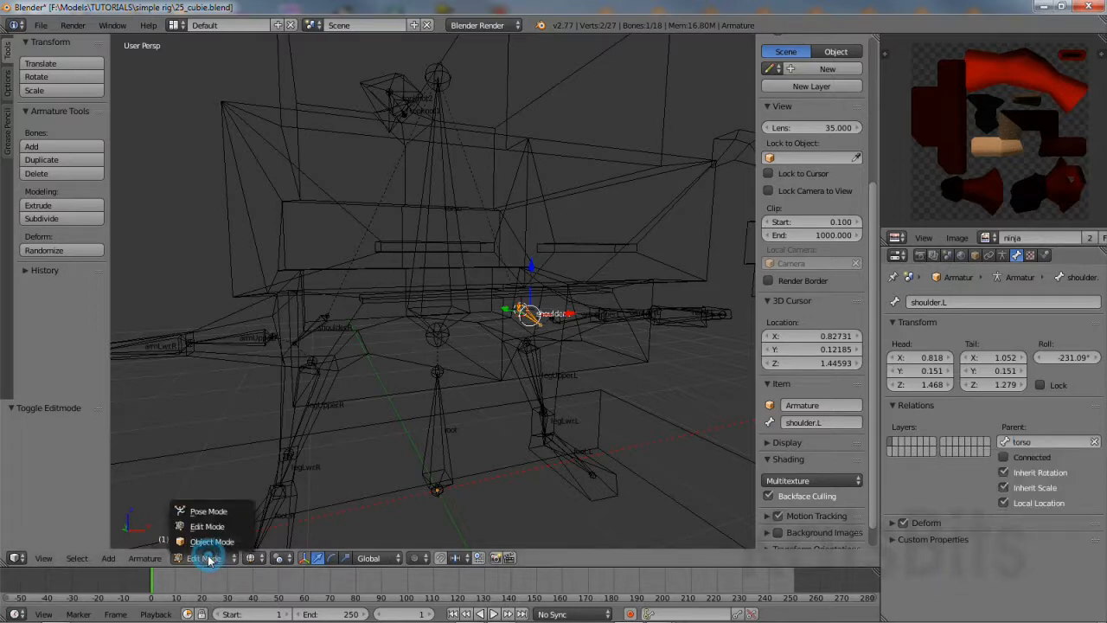
left_click(206, 511)
right_click(430, 320)
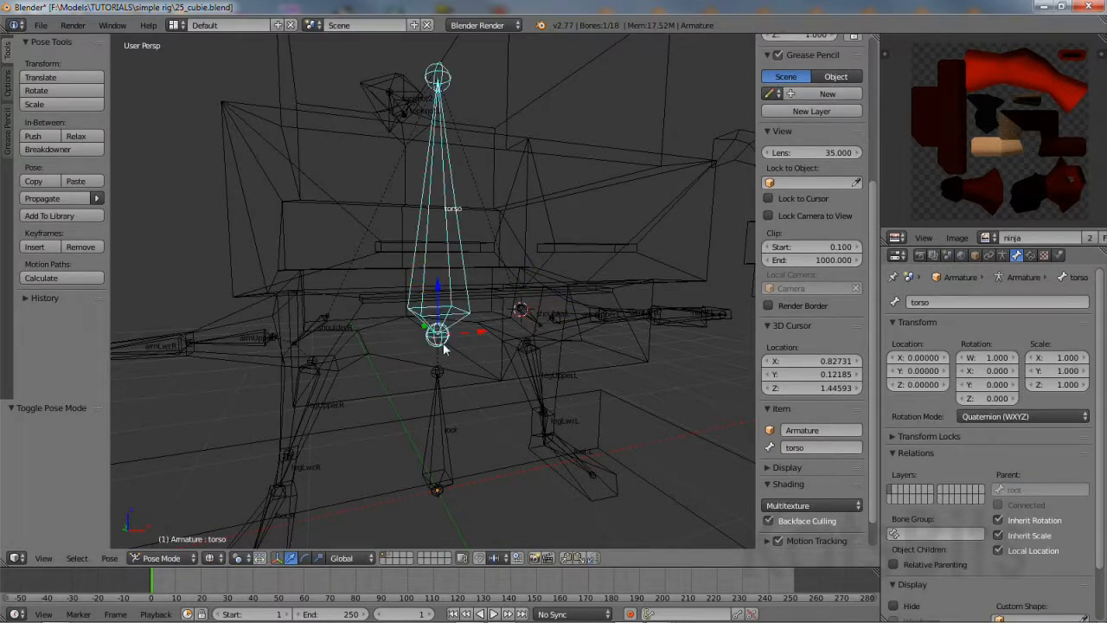
key("g")
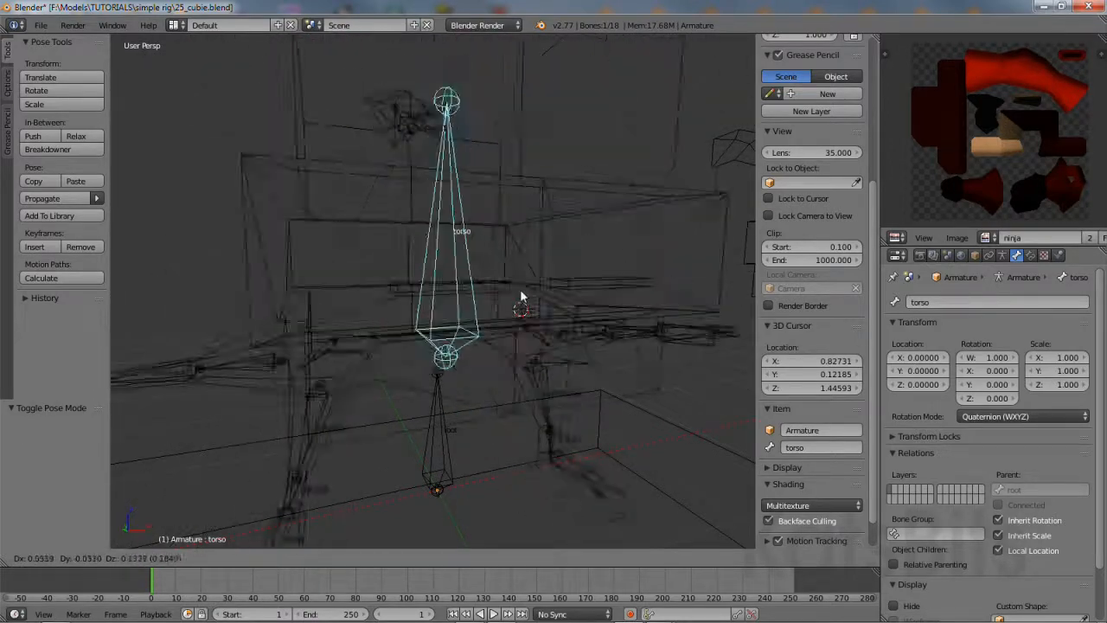
right_click(432, 268)
right_click(432, 459)
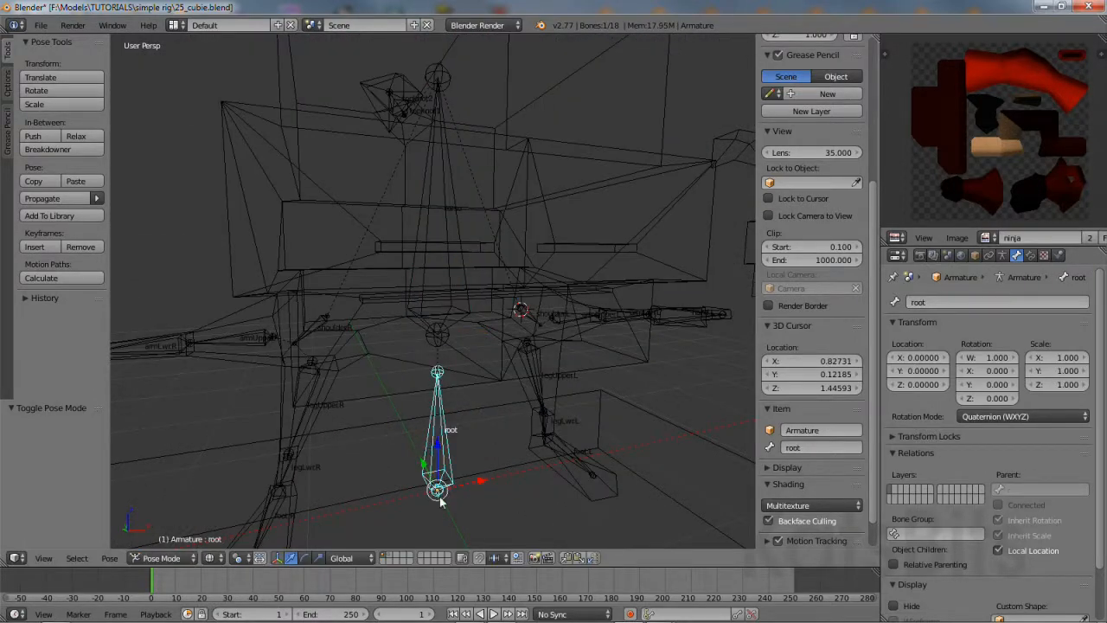
key("g")
right_click(429, 393)
Save the file as a new version named 26_cubie.blend.
left_click(41, 25)
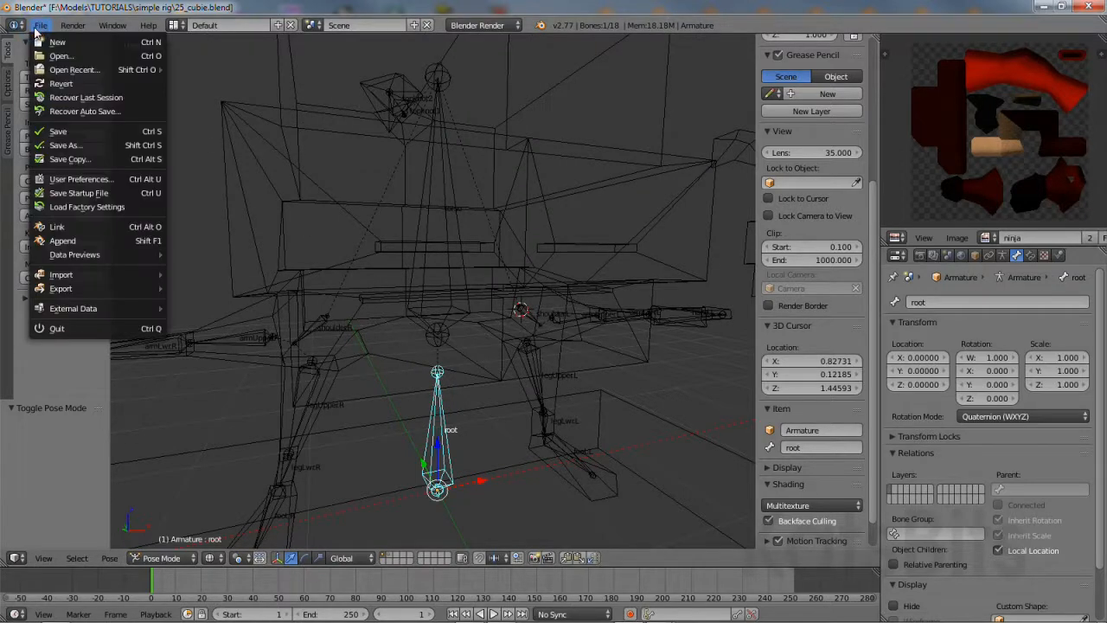
left_click(73, 145)
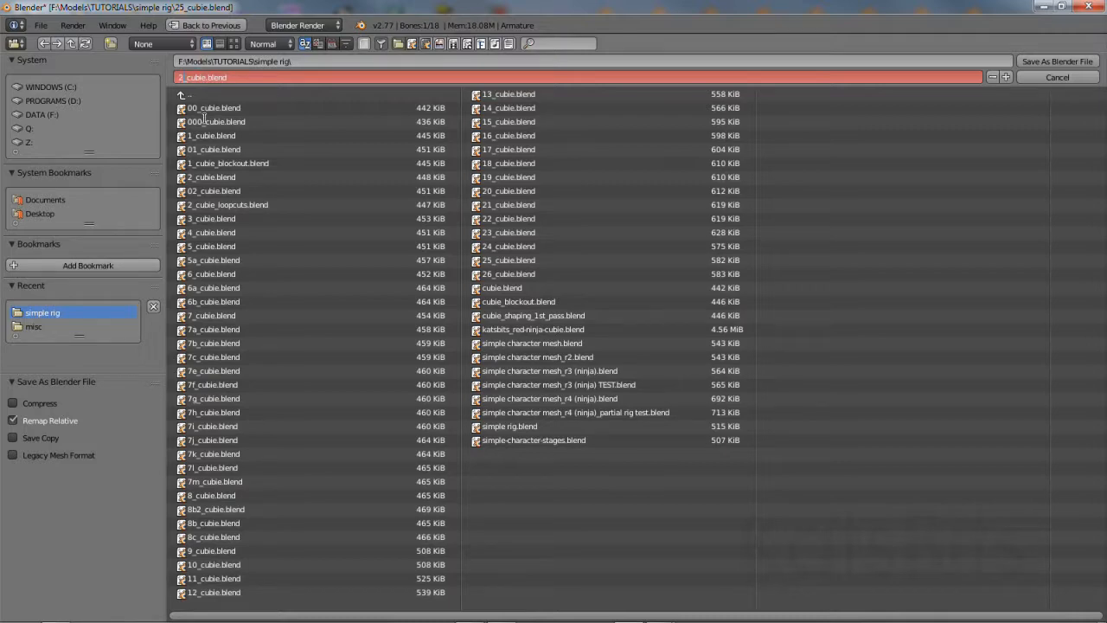
left_click(1055, 62)
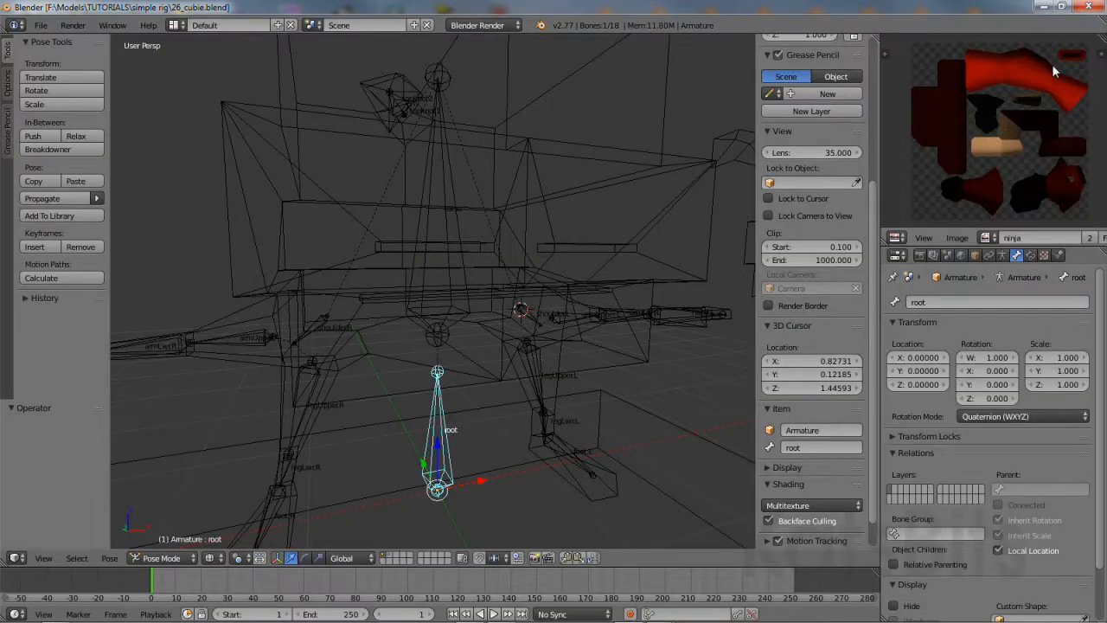
Add an Inverse Kinematics bone constraint to the foot.L bone and test-move the foot.
right_click(594, 478)
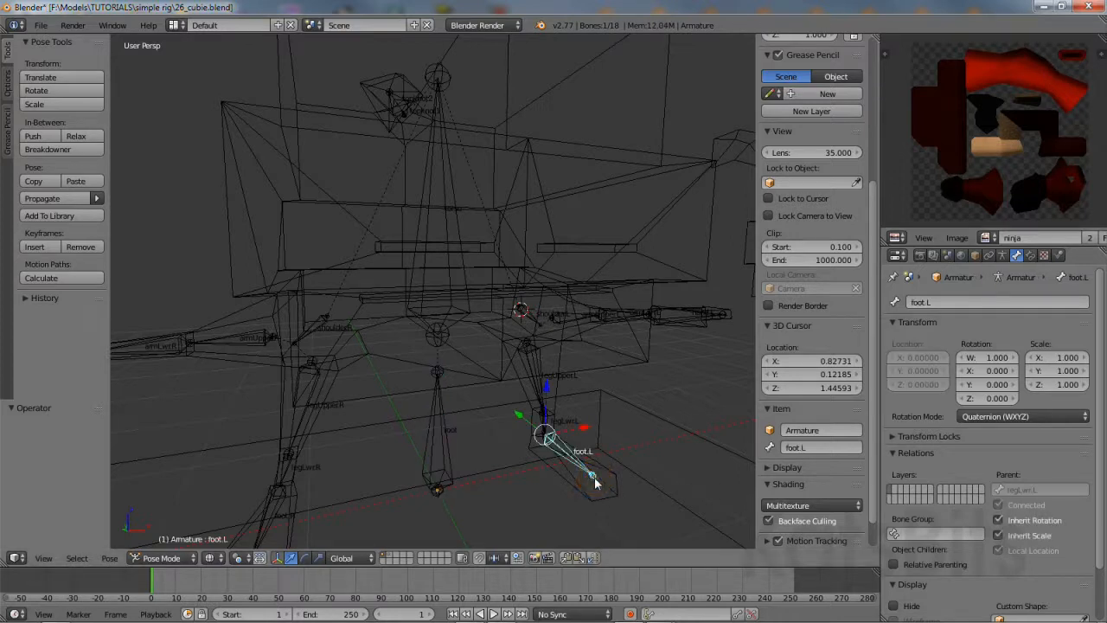
left_click(1030, 257)
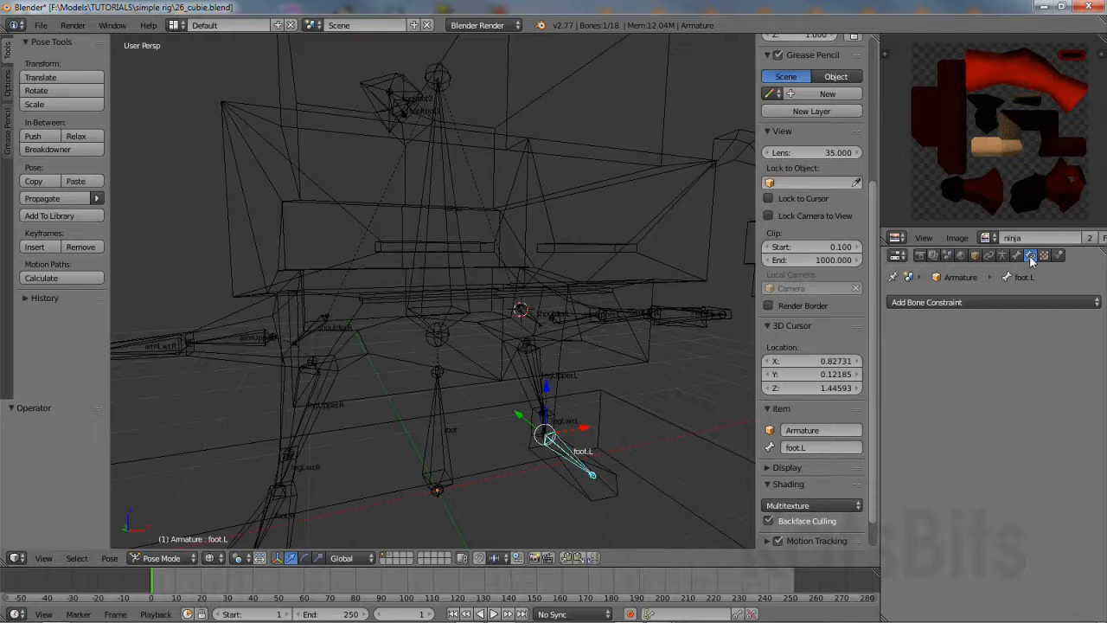
left_click(950, 304)
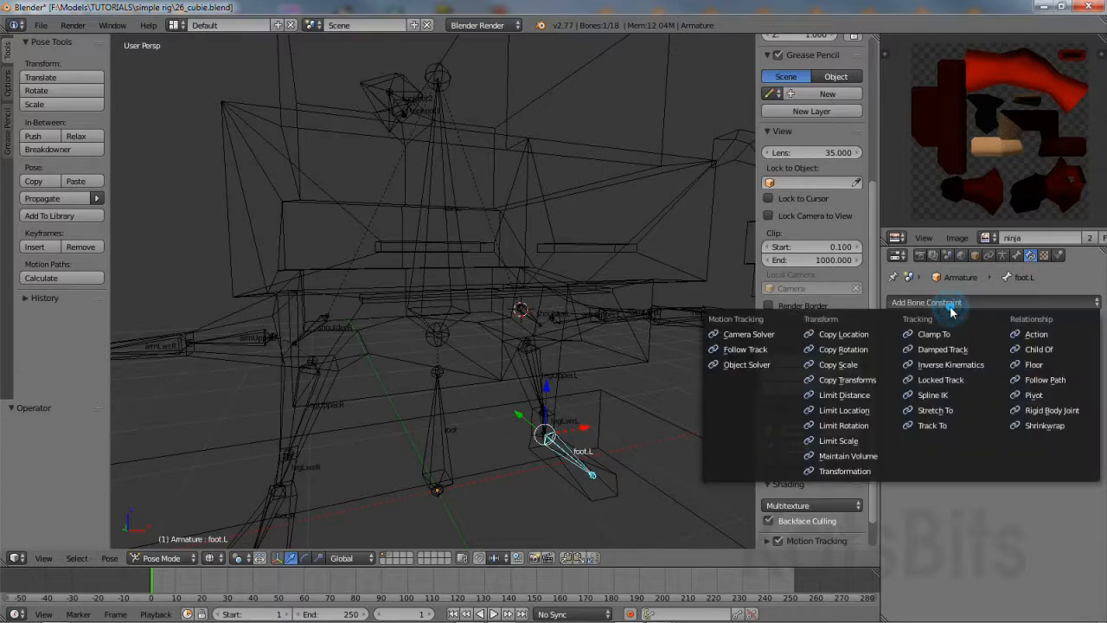
left_click(949, 365)
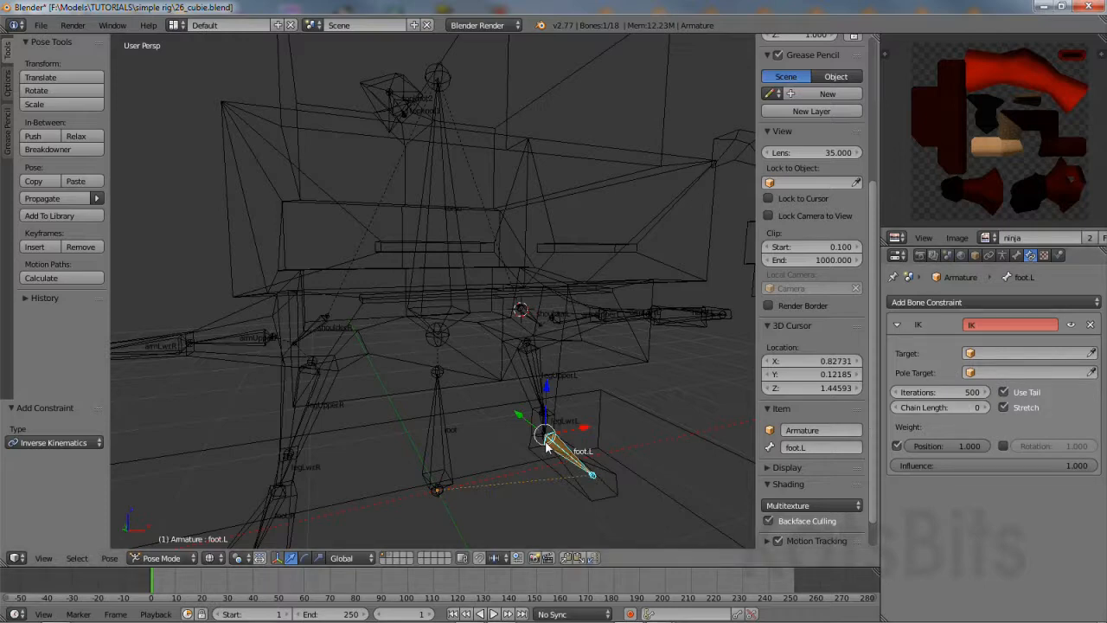
key("g")
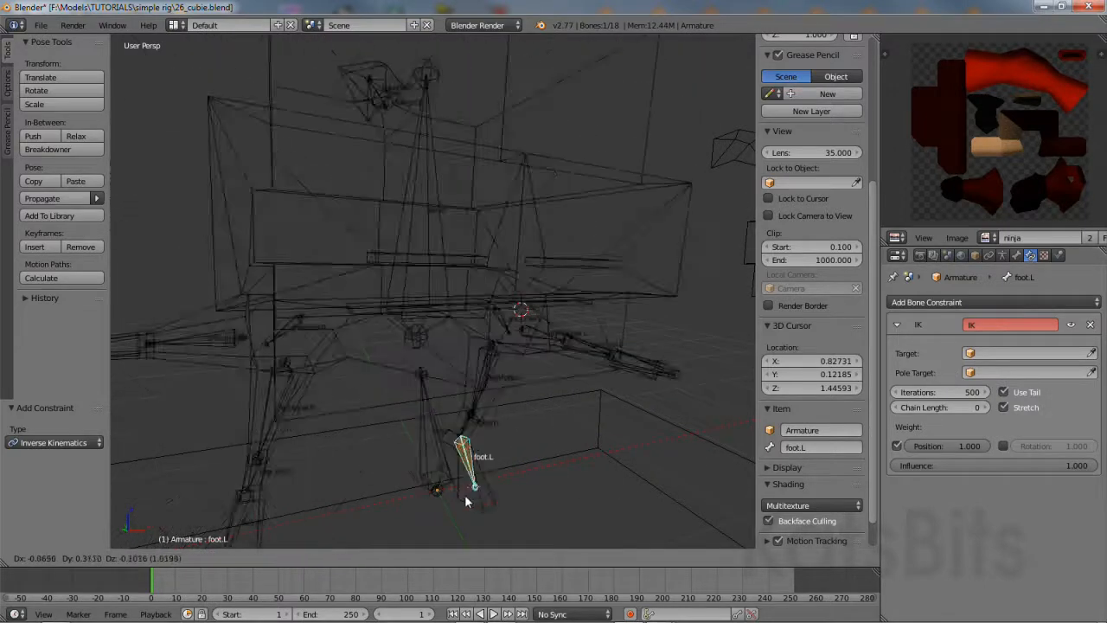
left_click(570, 402)
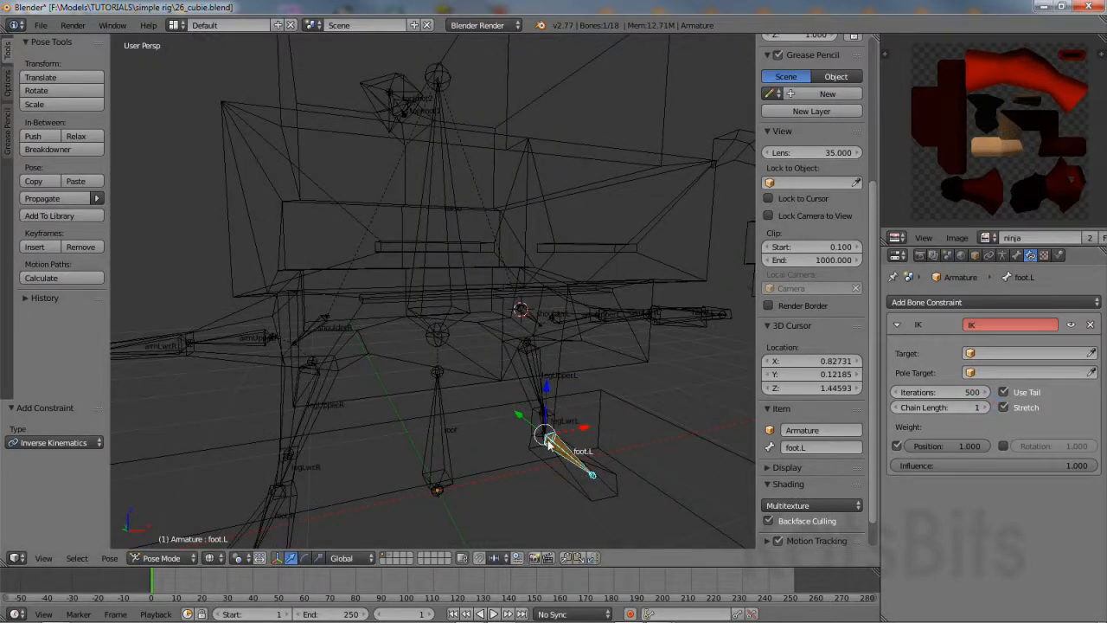
Raise the foot.L IK chain length step by step to 3, test-moving the foot at each length and cancelling the moves.
key("g")
right_click(603, 433)
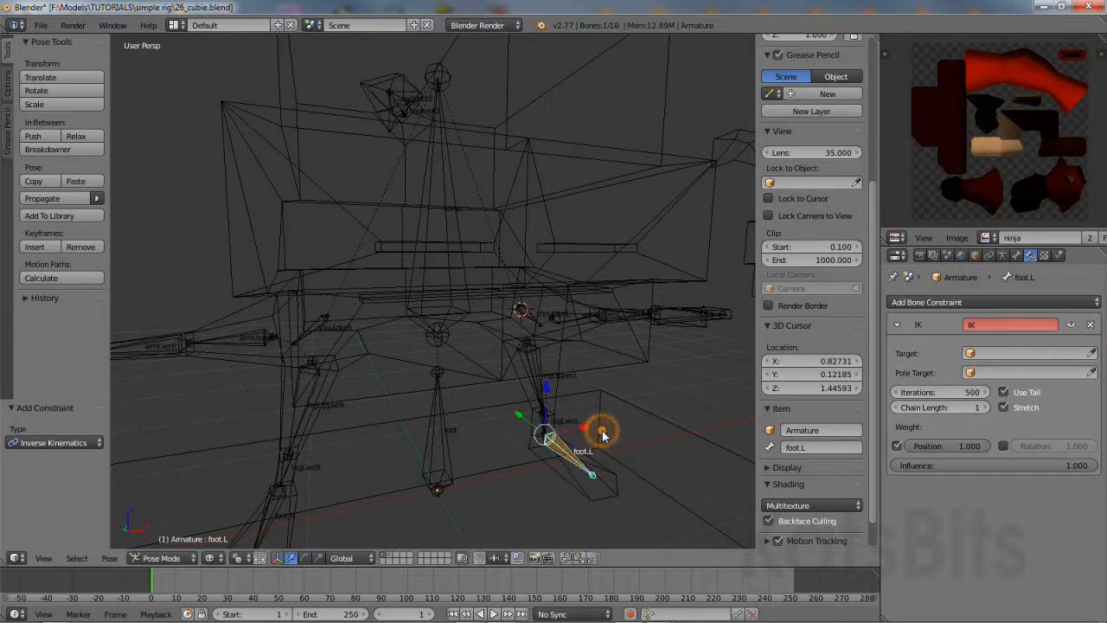
left_click(977, 408)
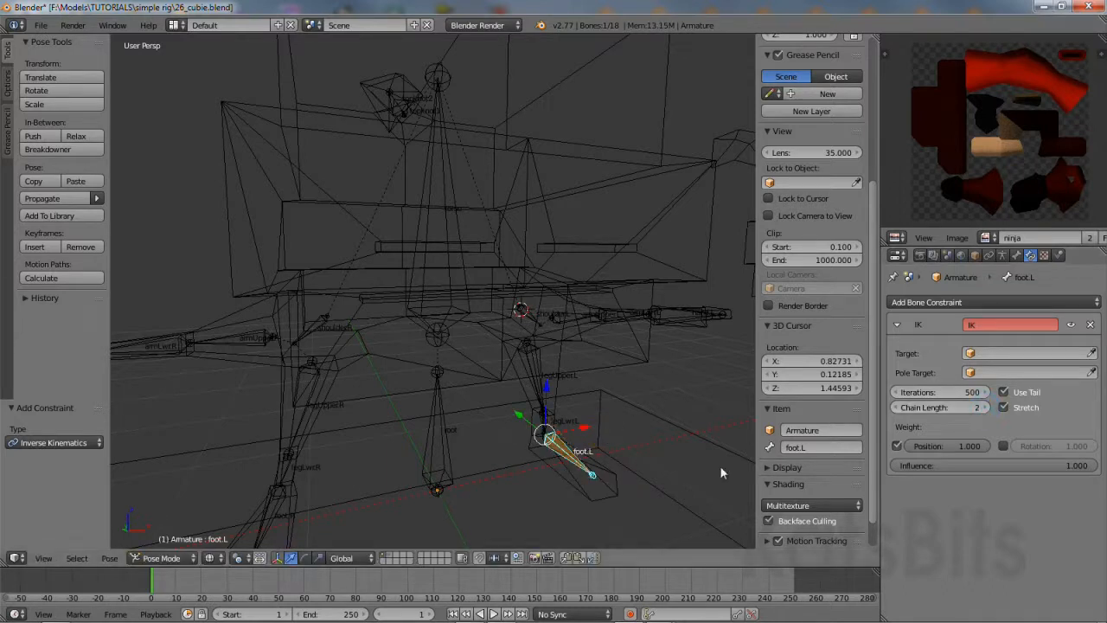
right_click_drag(544, 440, 600, 393)
right_click(523, 480)
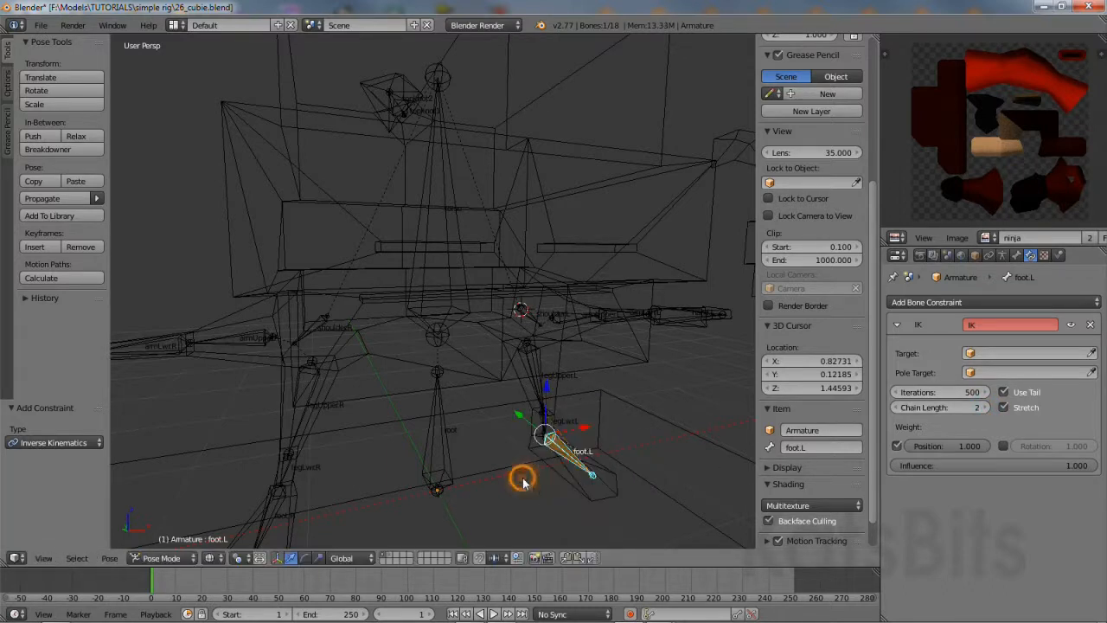
left_click(984, 407)
key("g")
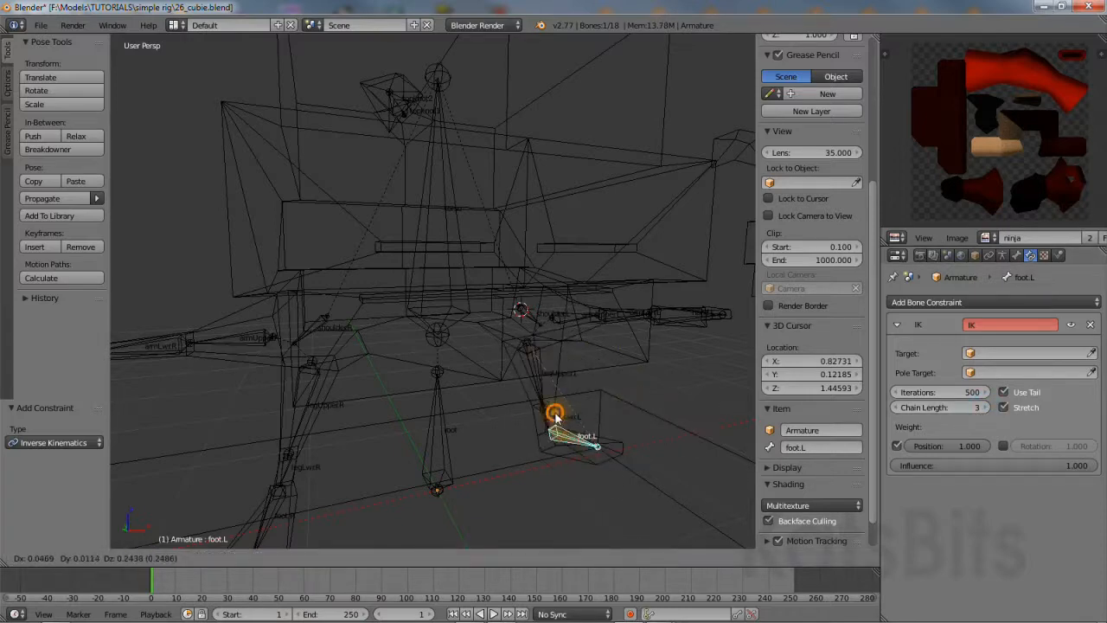
right_click(555, 413)
Add an Inverse Kinematics bone constraint to the foot.R bone and set its chain length to 3.
middle_click_drag(607, 415, 449, 437)
right_click(273, 471)
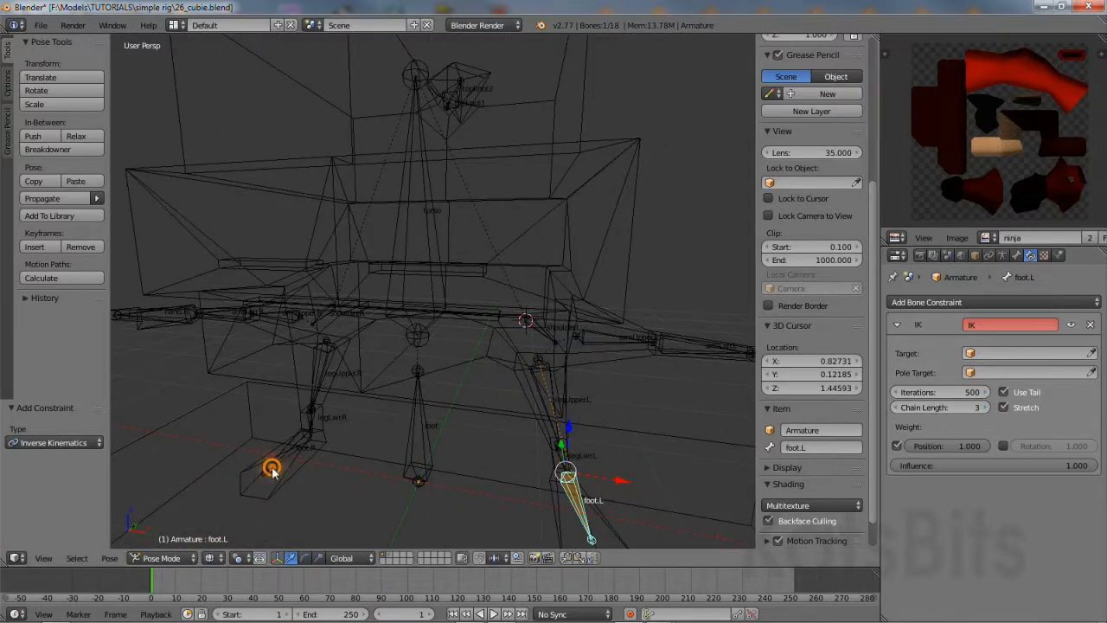
left_click(979, 302)
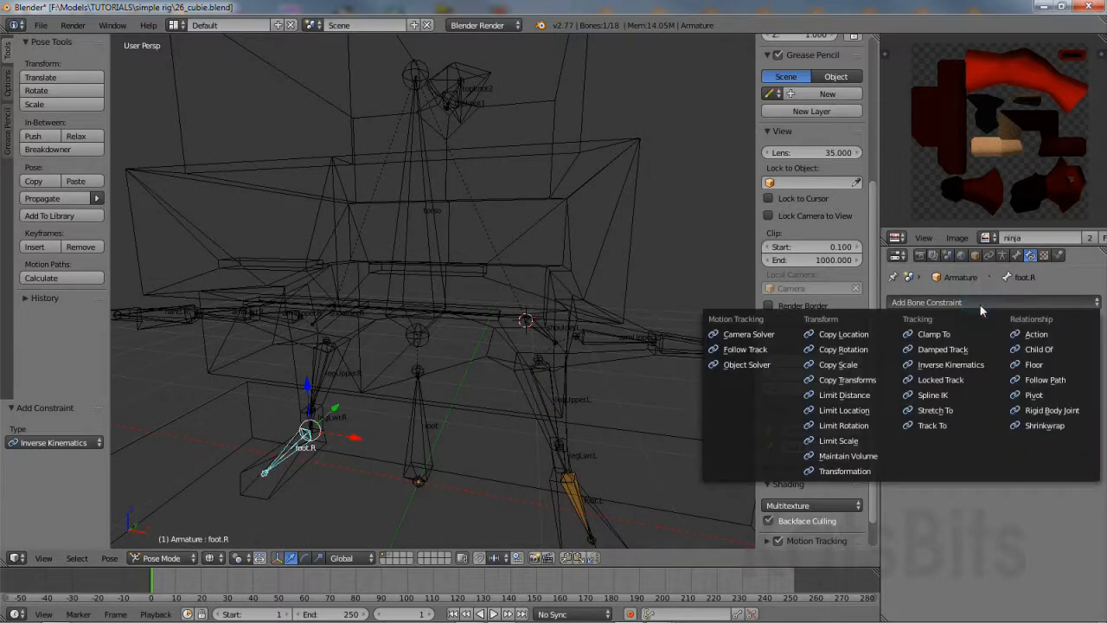
left_click(970, 367)
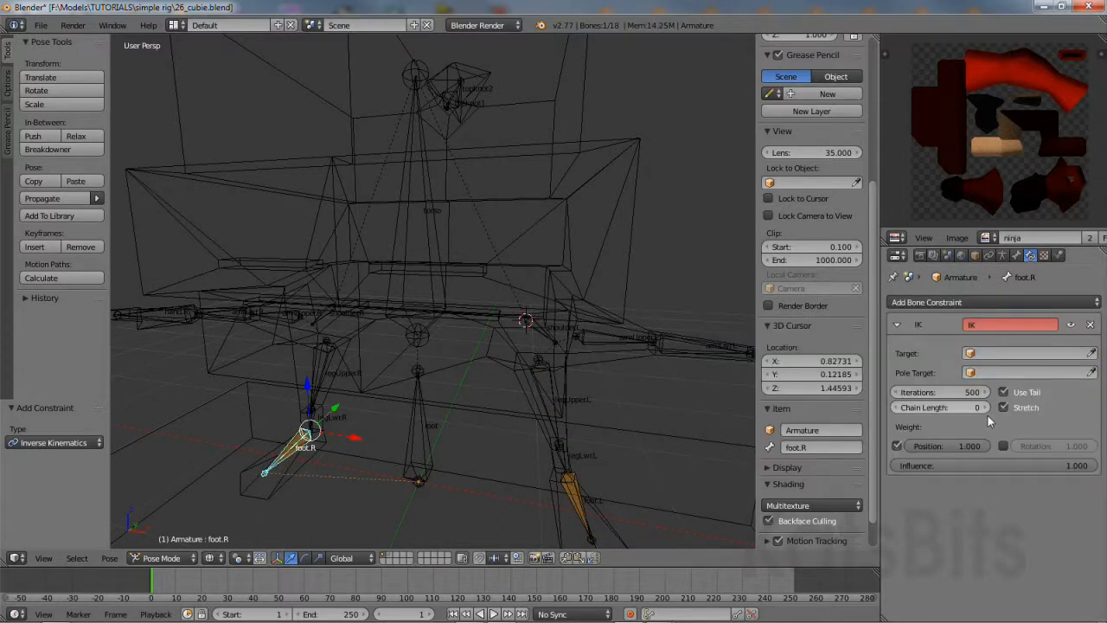
left_click(987, 407)
left_click(986, 407)
Test-move the foot.R bone to check its IK chain, cancelling the move.
right_click(310, 439)
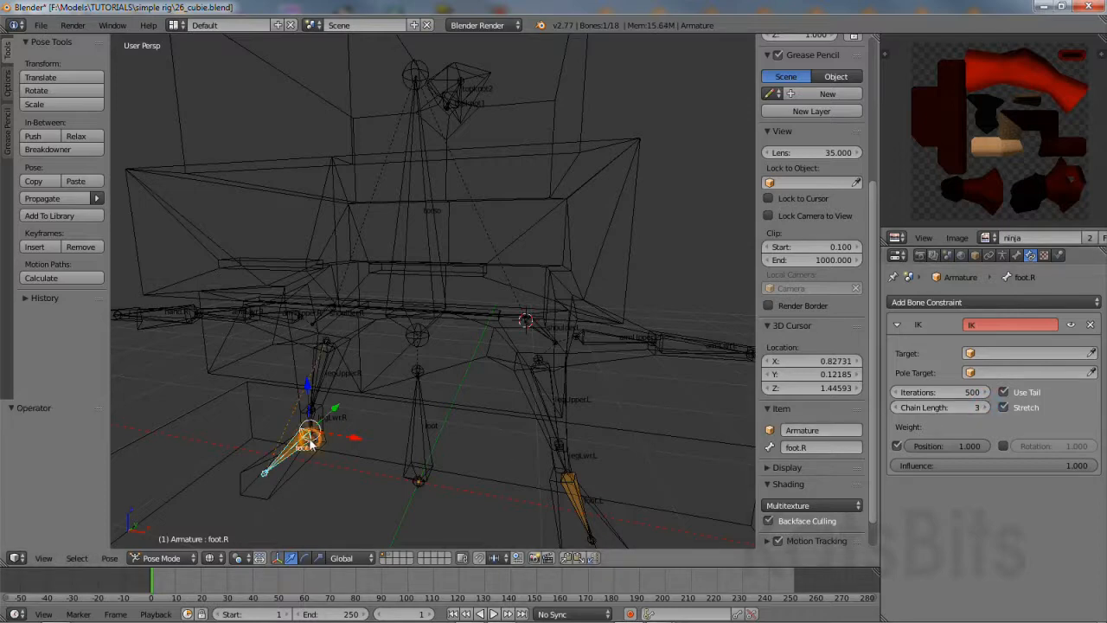
key("g")
right_click(352, 384)
Add an Inverse Kinematics bone constraint to the hand.L bone and test-move the hand, cancelling the move.
middle_click_drag(637, 400, 691, 445)
right_click(685, 426)
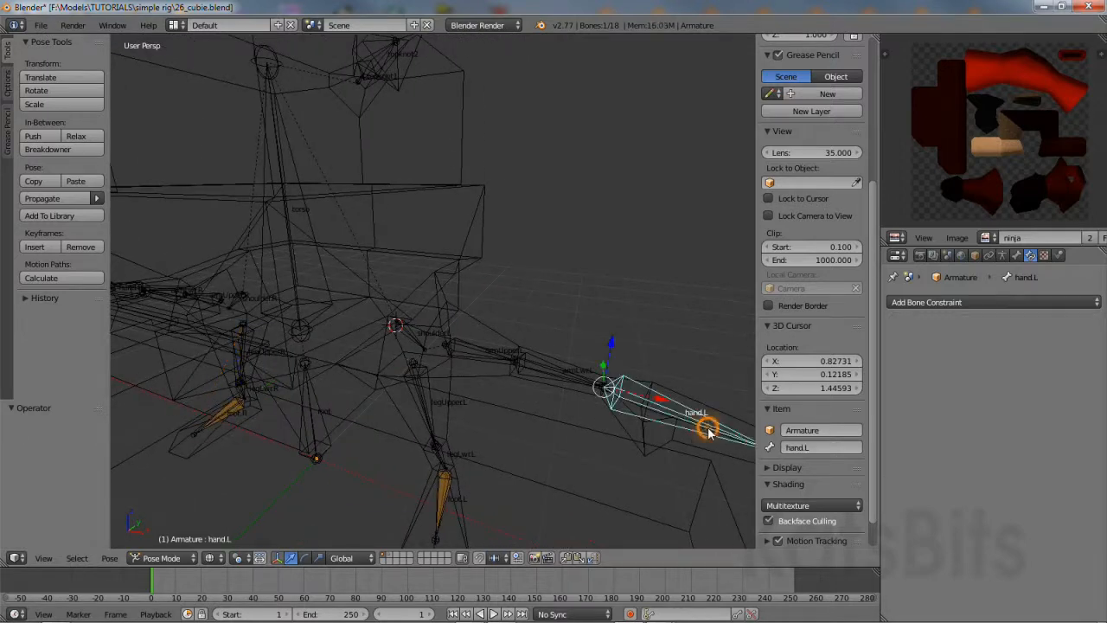
left_click(1003, 301)
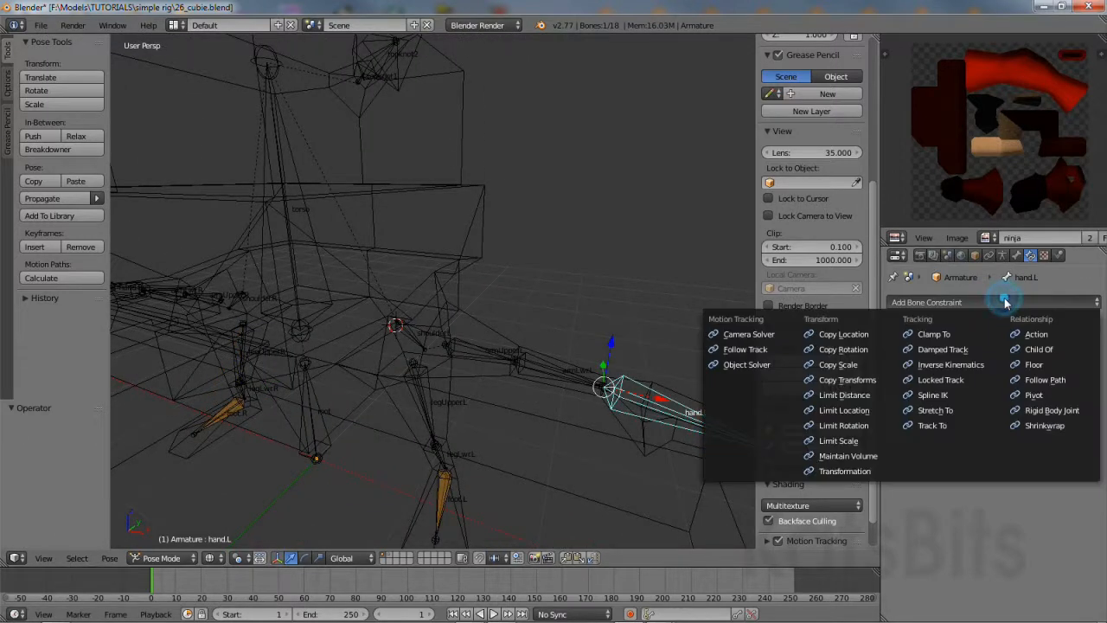
left_click(960, 364)
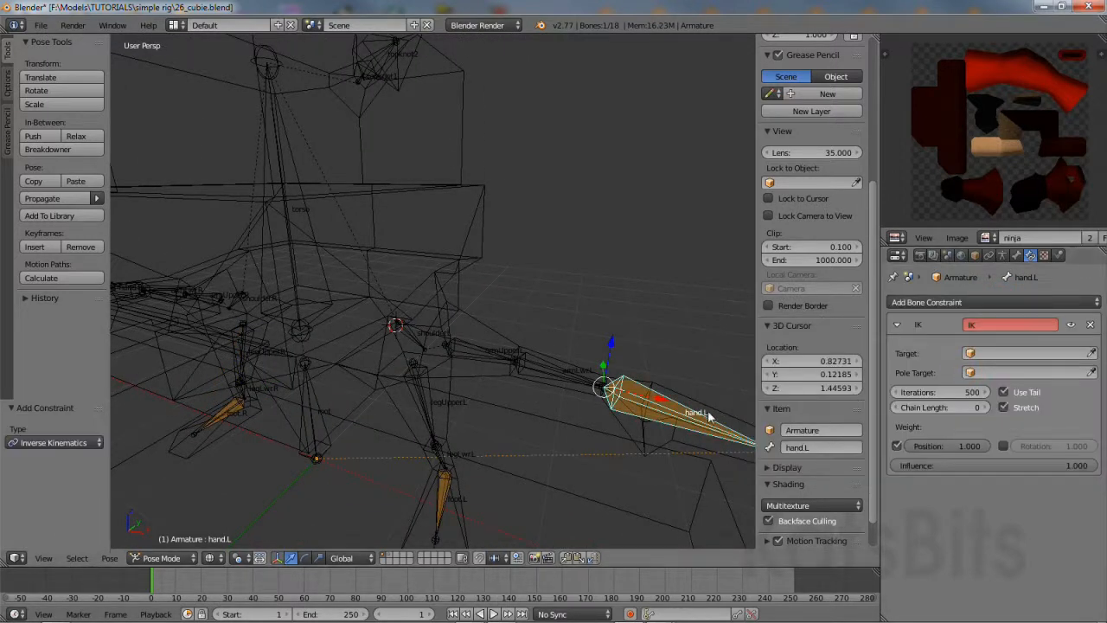
right_click(677, 427)
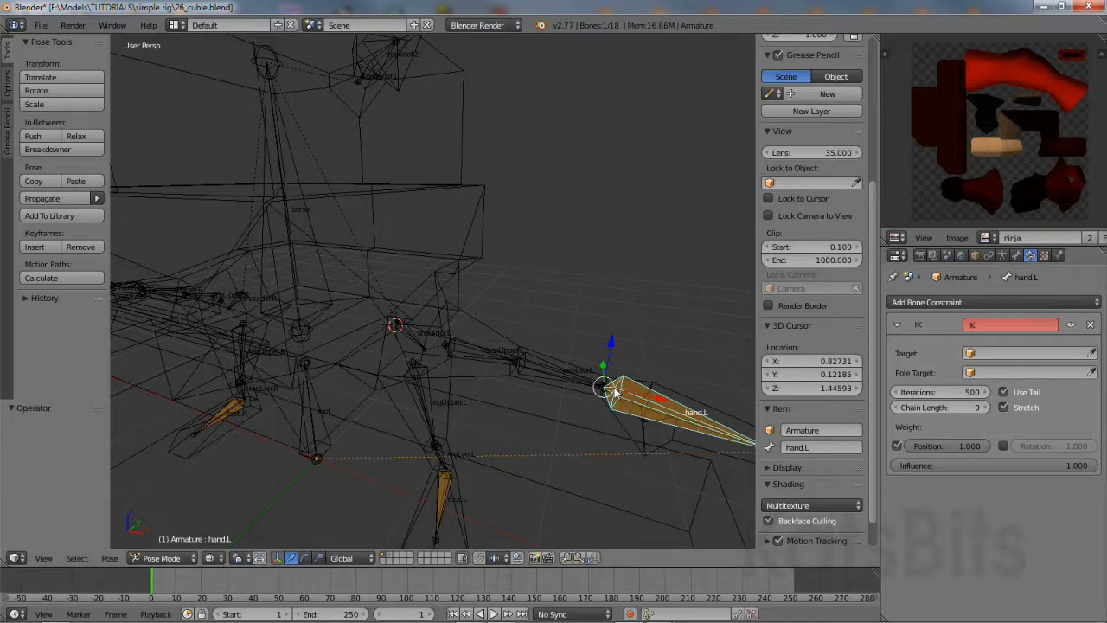
key("g")
right_click(640, 370)
Set the hand.L IK chain length to 3 and test-move the hand, cancelling the move.
left_click(986, 407)
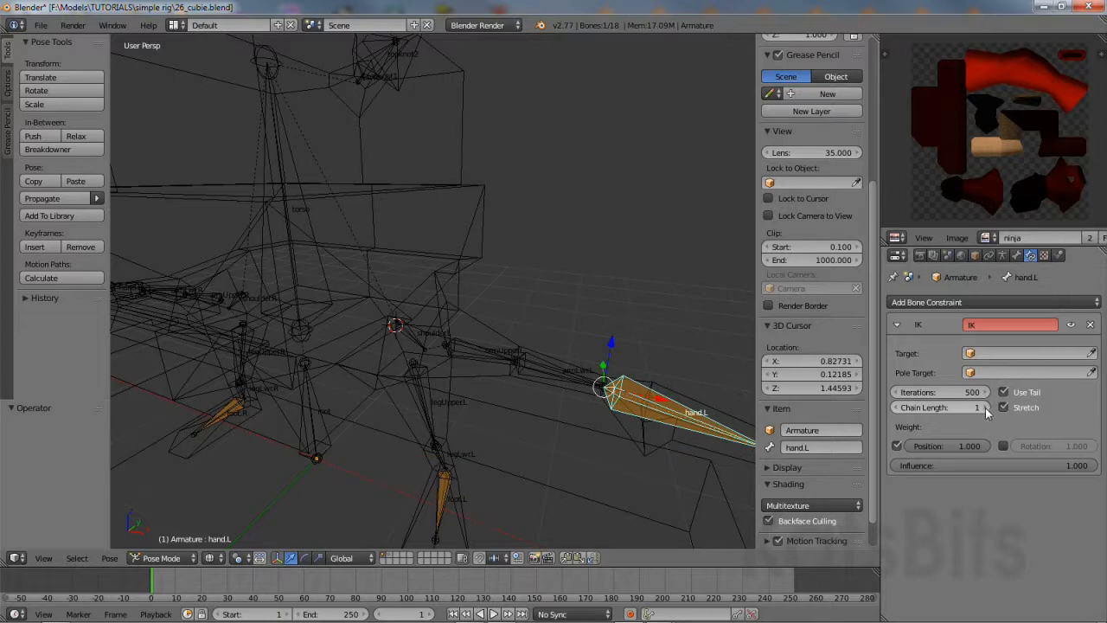
left_click(984, 407)
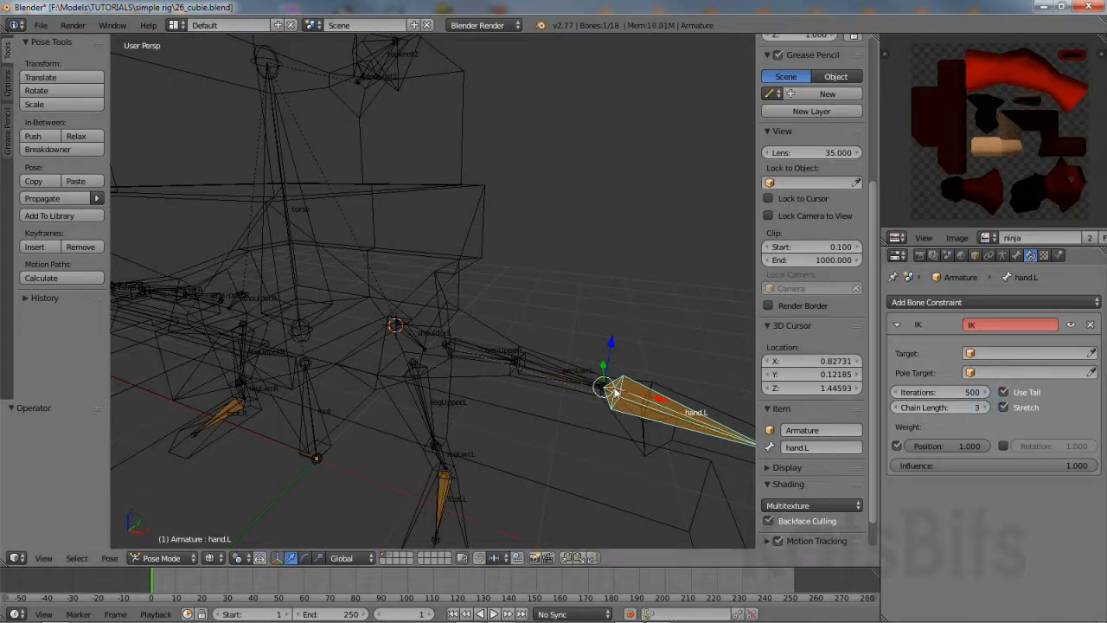
key("g")
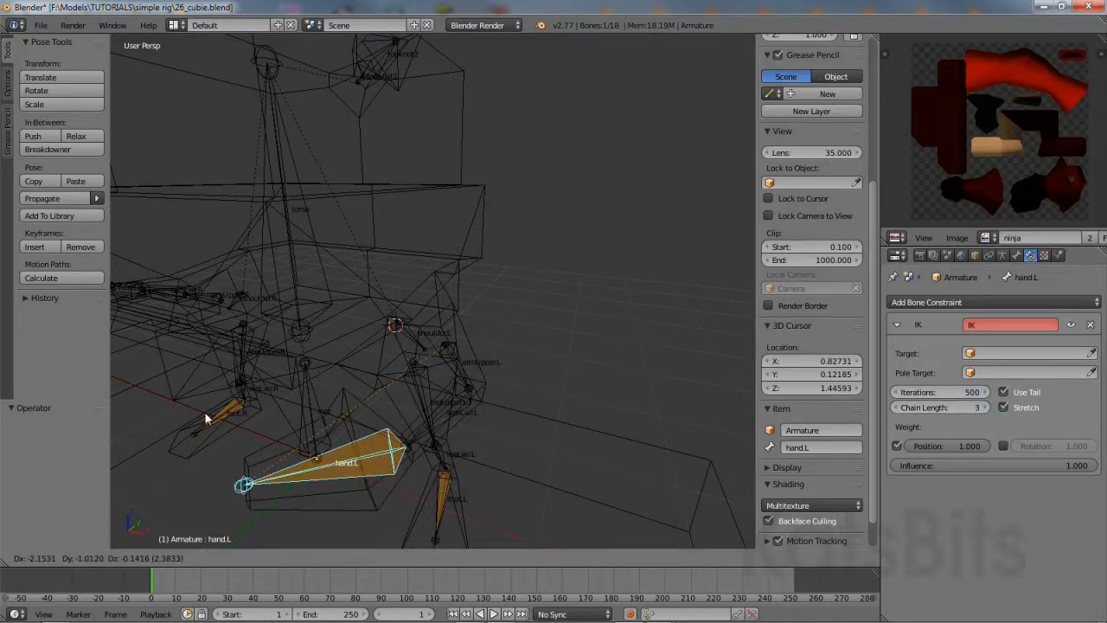
right_click(205, 413)
Add an Inverse Kinematics bone constraint to the hand.R bone and set its chain length to 3.
key("KP_Decimal")
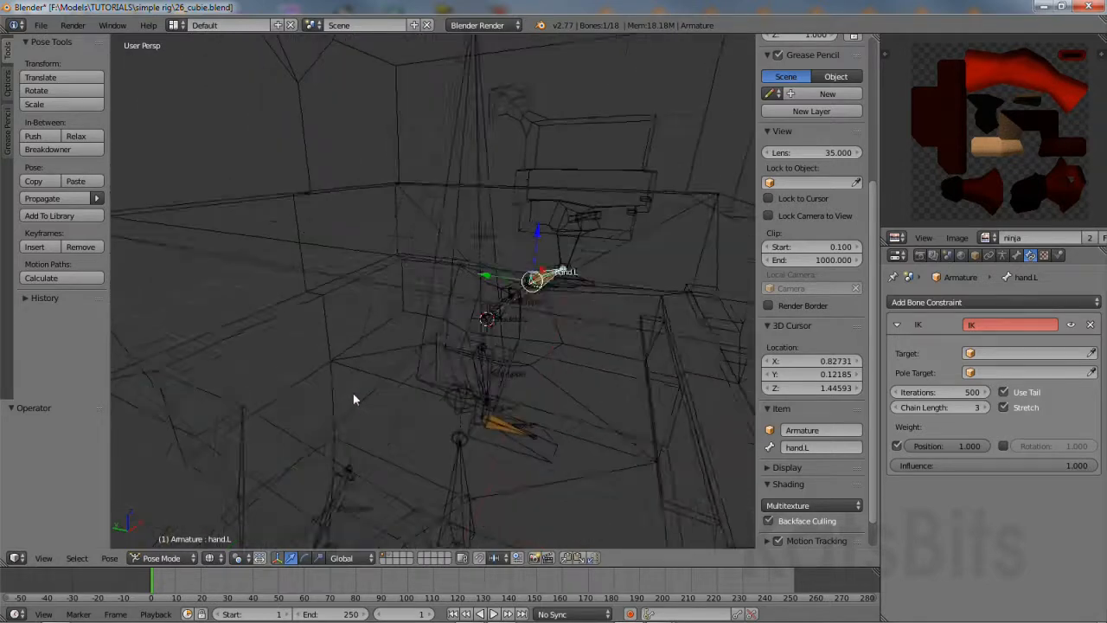
middle_click_drag(353, 399, 226, 402)
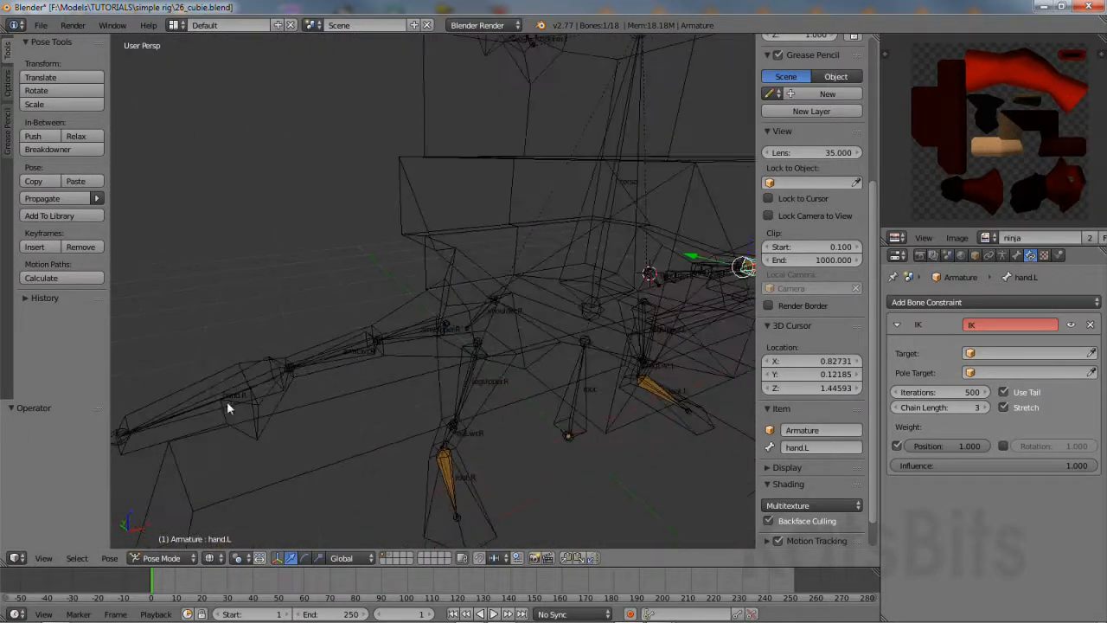
right_click(227, 401)
left_click(986, 302)
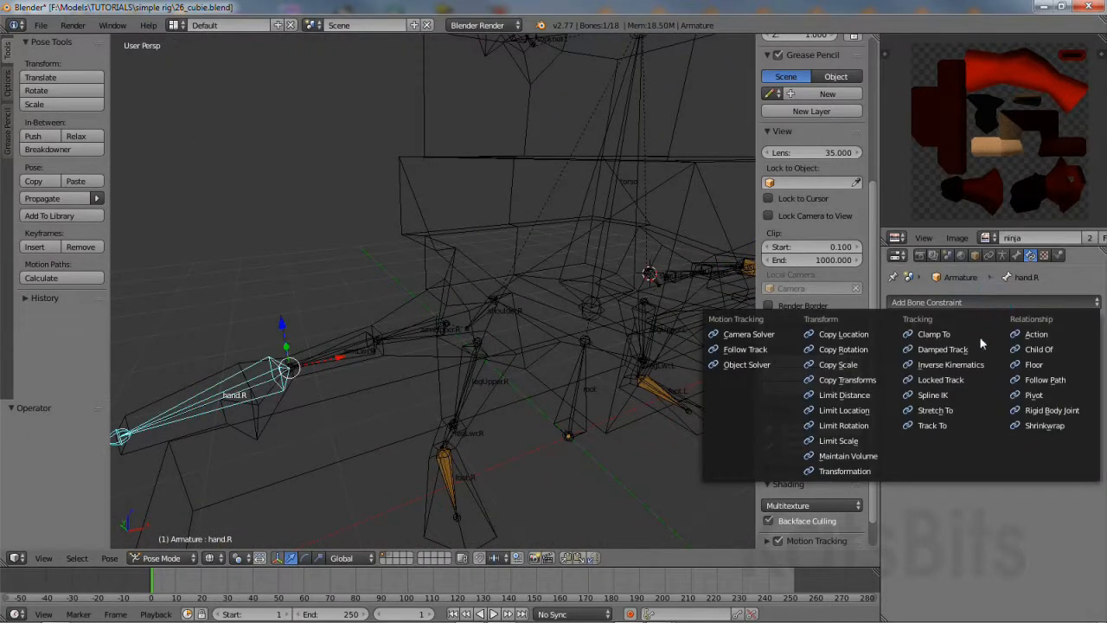
left_click(979, 367)
left_click(986, 406)
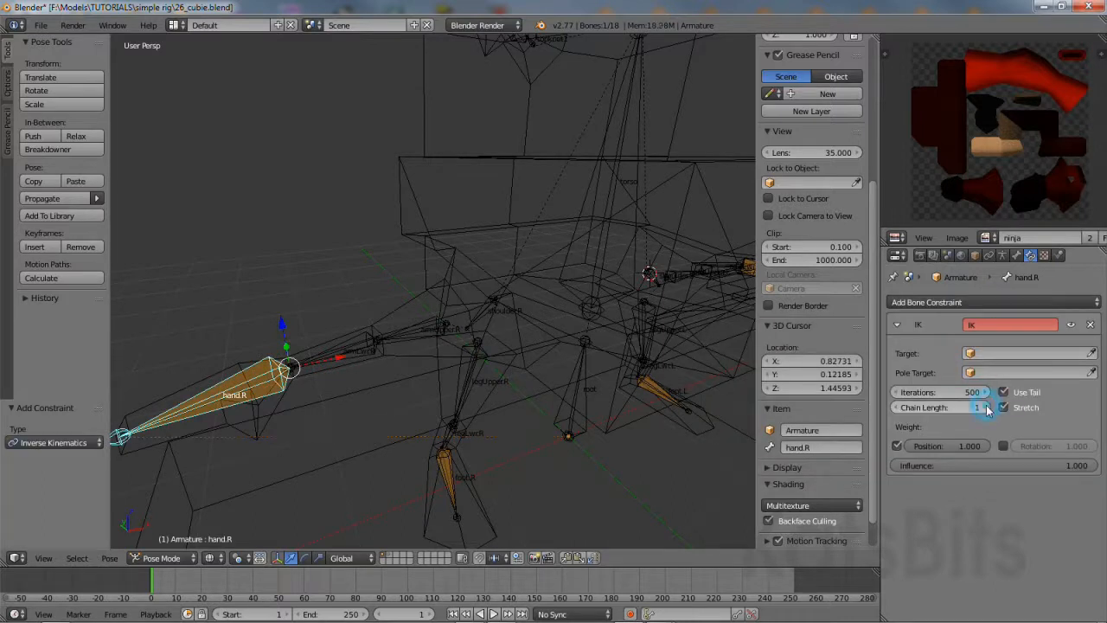
left_click(987, 407)
left_click(987, 407)
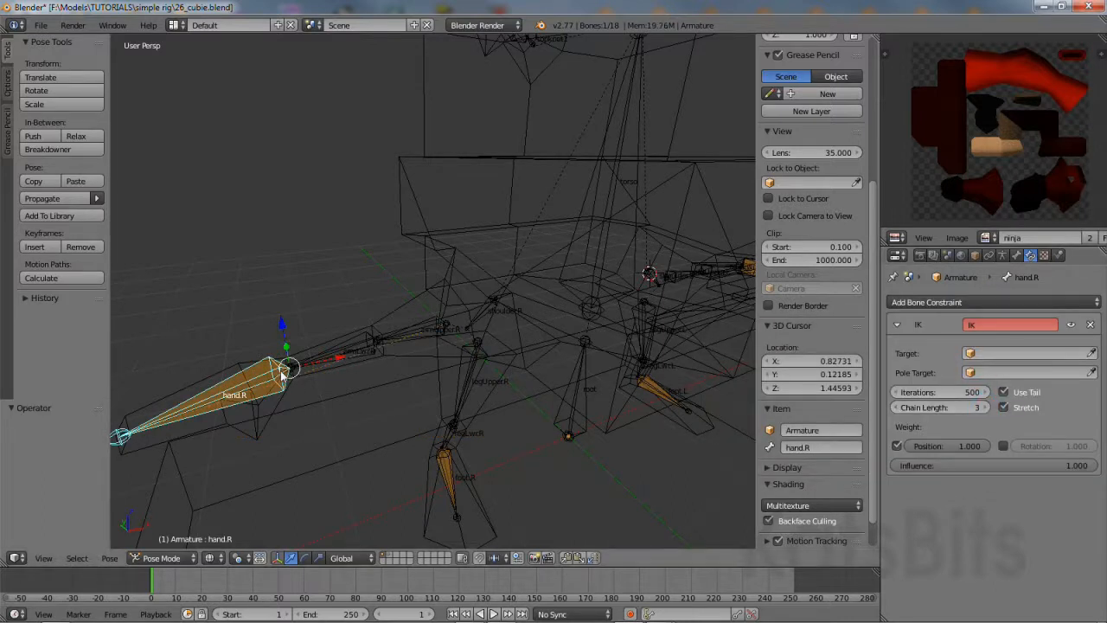
Test-move the hand.R bone to check its IK chain, cancelling the move.
key("g")
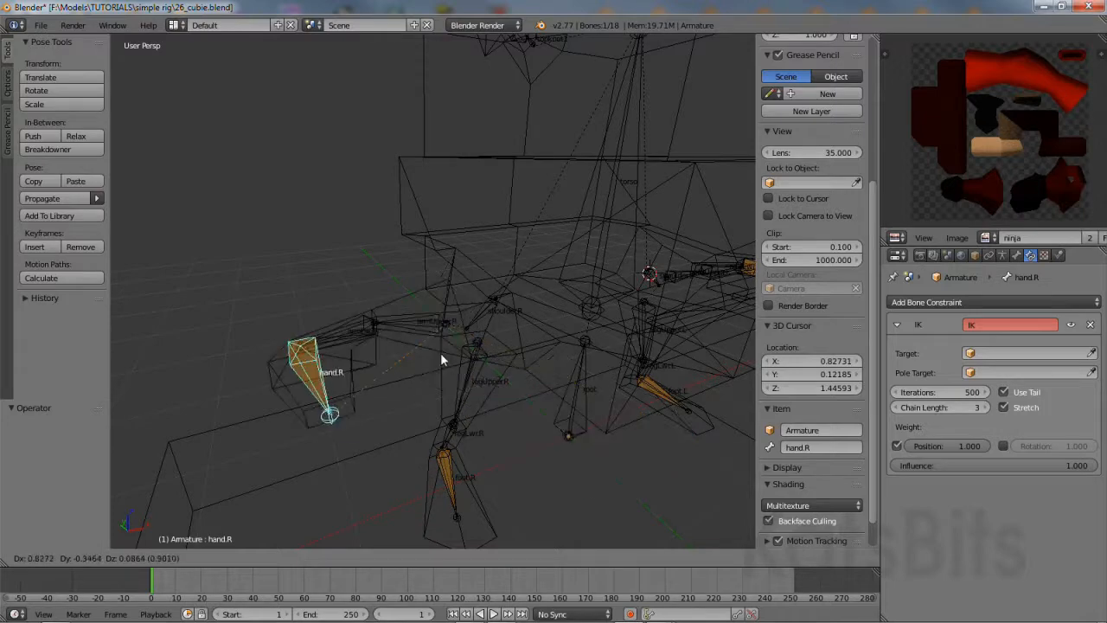
right_click(440, 354)
mouse_move(440, 354)
middle_mouse_down()
mouse_move(541, 350)
mouse_move(456, 428)
mouse_move(440, 370)
middle_mouse_up()
Select the torso bone and save the scene as a new version named 27_cubie.blend.
right_click(425, 316)
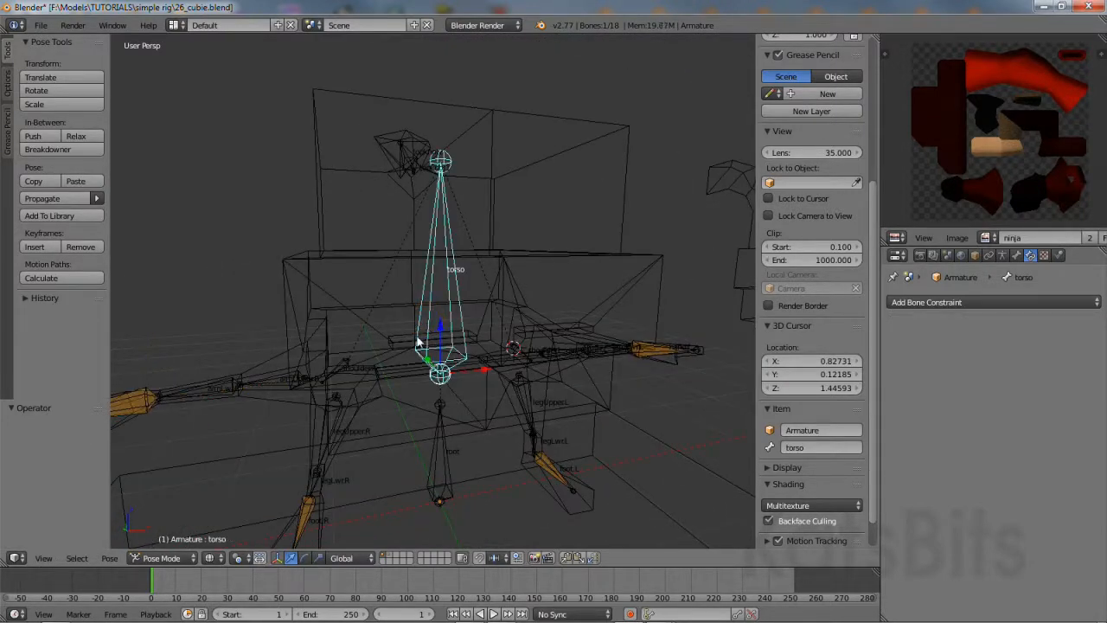
left_click(40, 25)
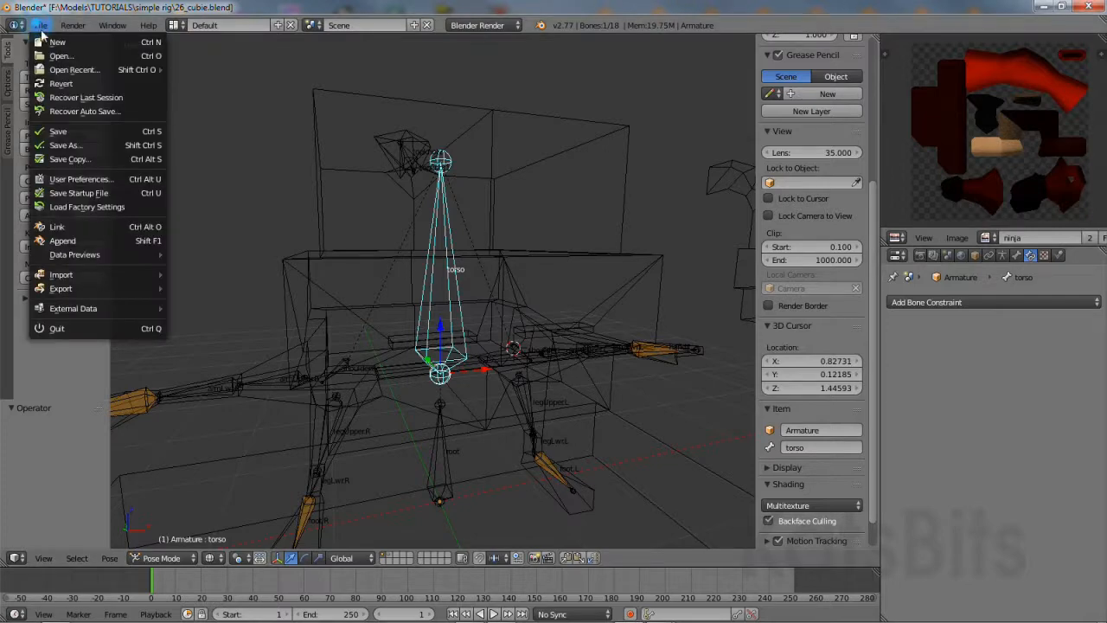
left_click(75, 147)
left_click(183, 76)
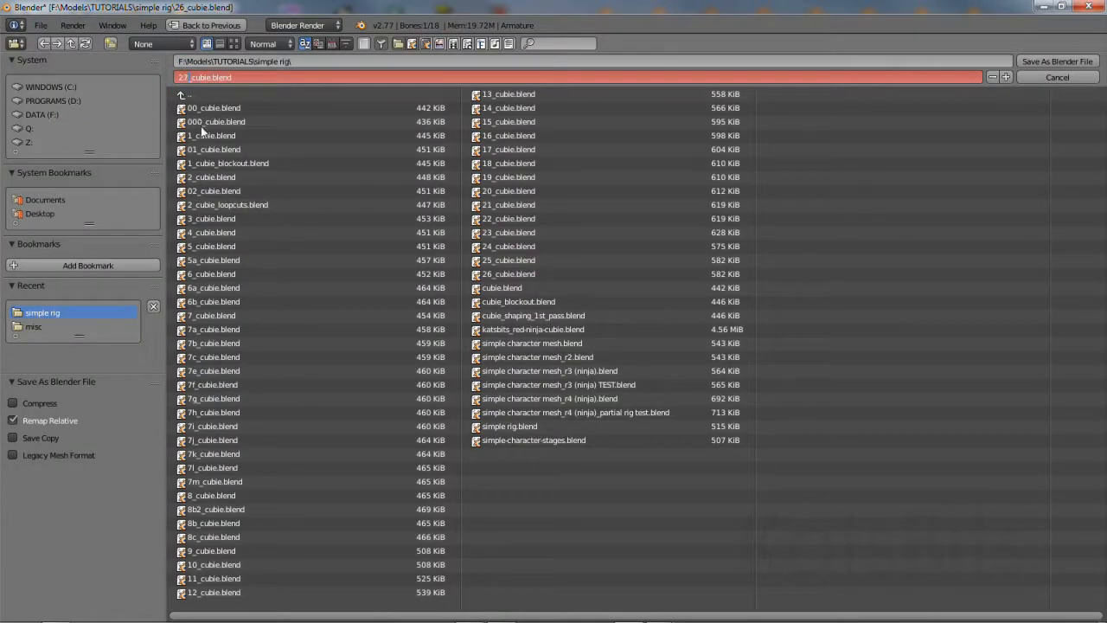
key("Return")
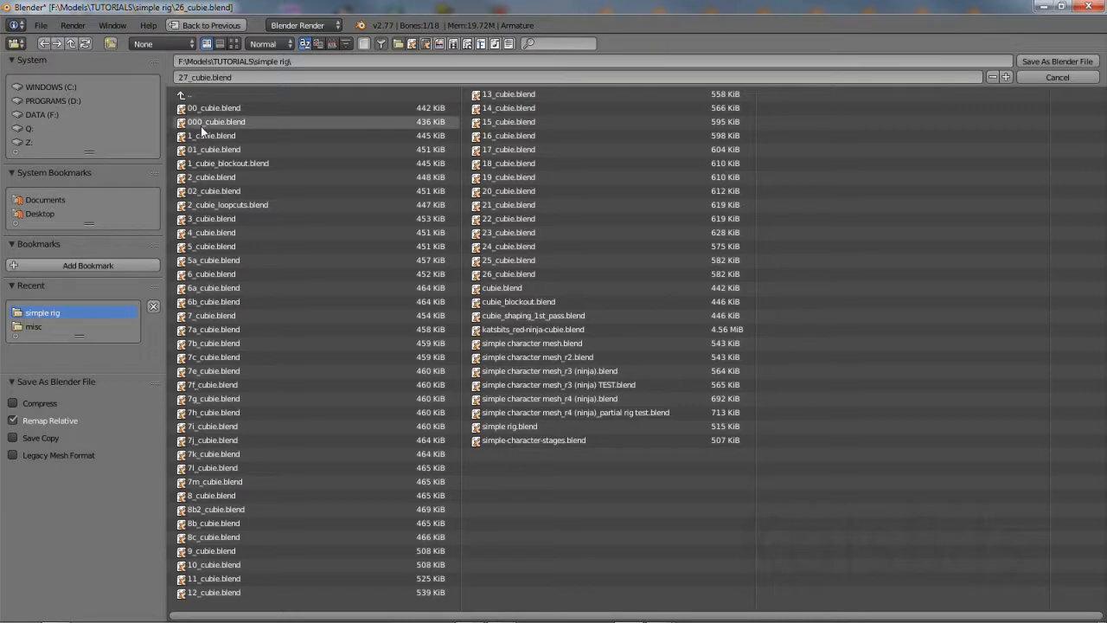
left_click(1049, 62)
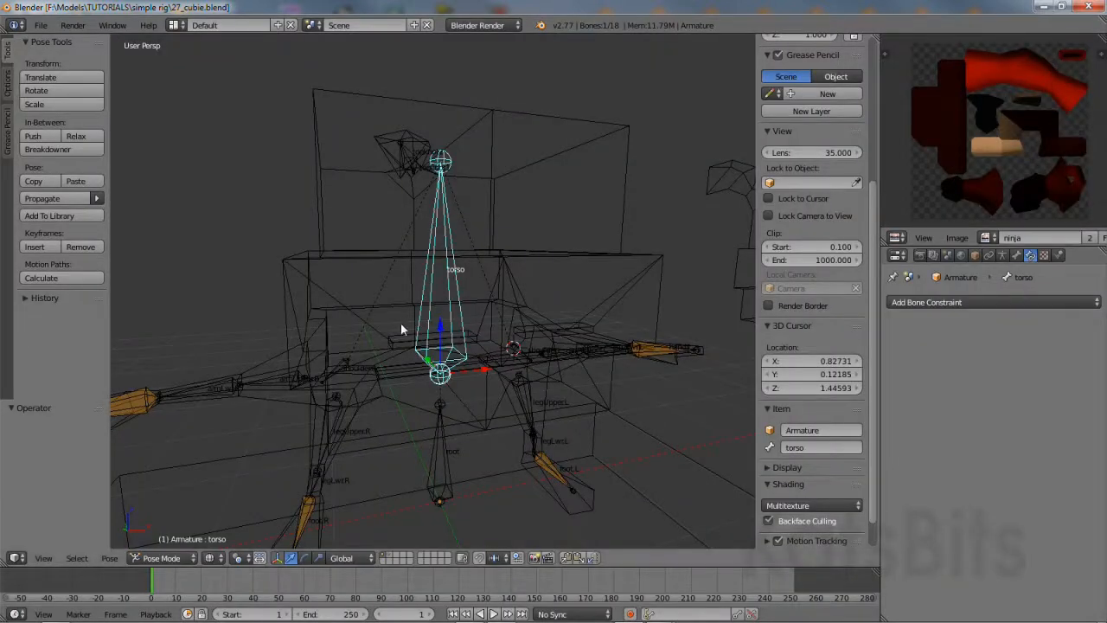
Add an Inverse Kinematics bone constraint to the topknot2 bone and set its chain length to 2.
middle_click_drag(401, 323, 351, 154)
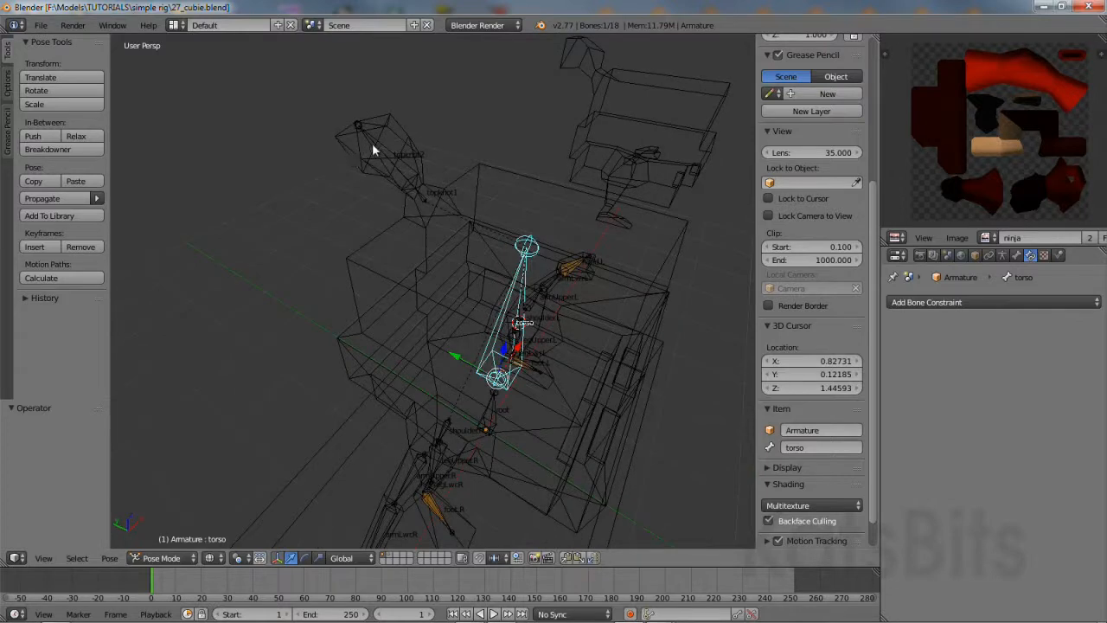
right_click(373, 145)
left_click(998, 302)
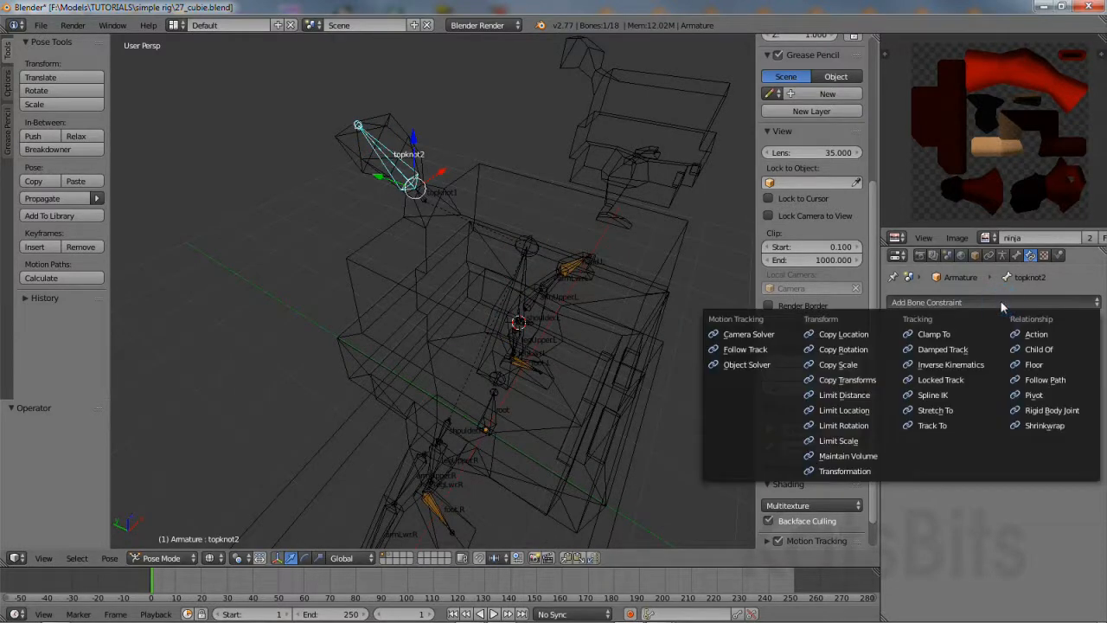
left_click(966, 367)
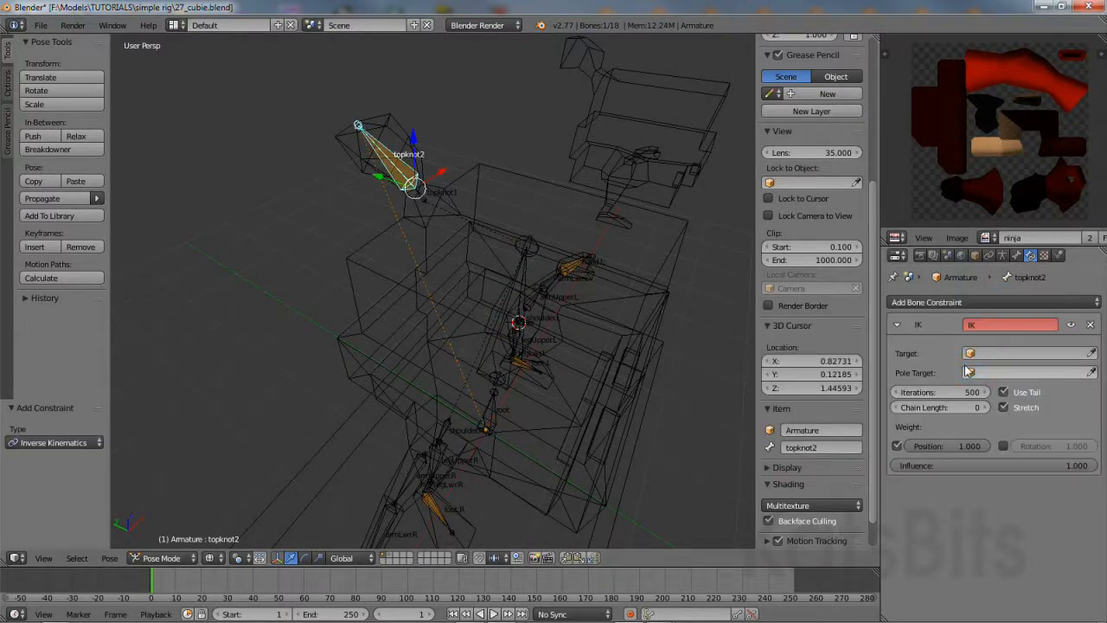
left_click(982, 407)
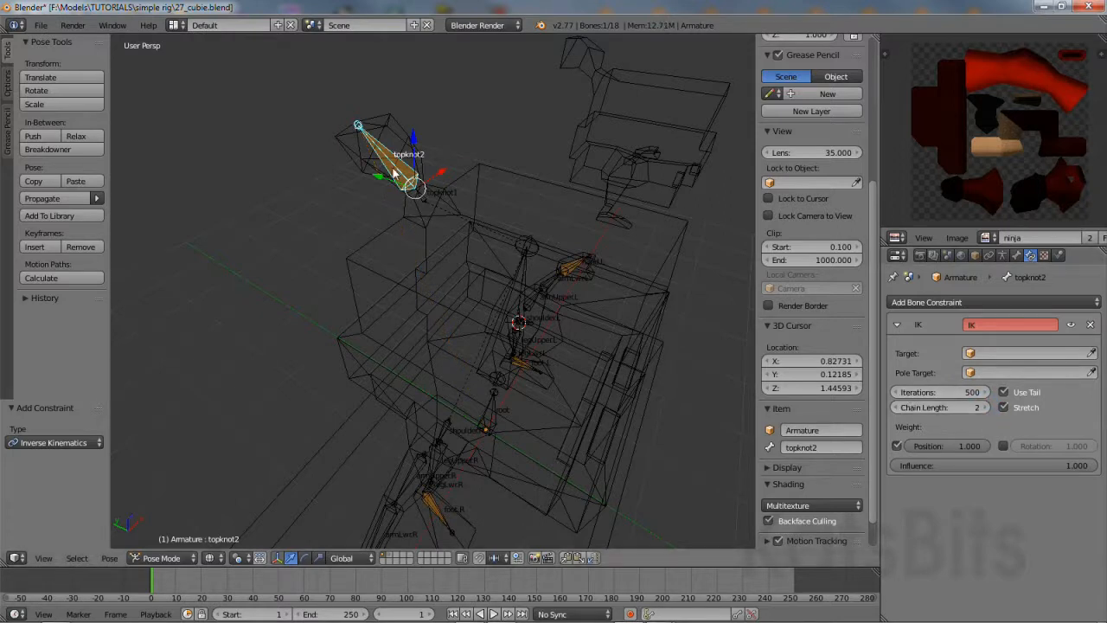
Test-move the topknot2 bone to check its IK chain, cancelling the move.
key("g")
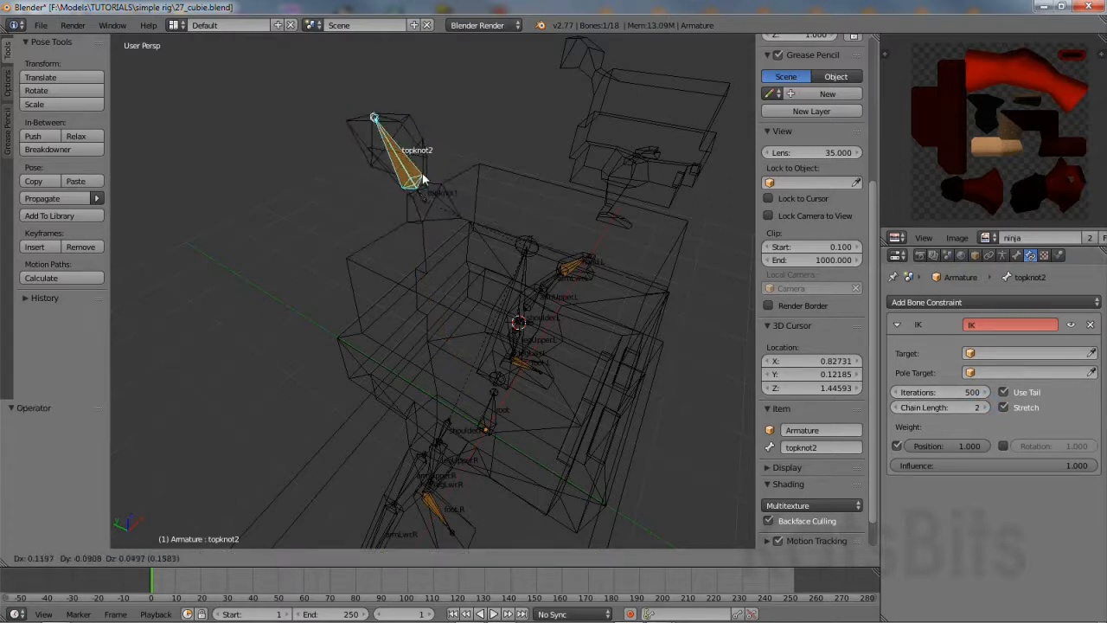
right_click(423, 178)
middle_click_drag(559, 369, 472, 329)
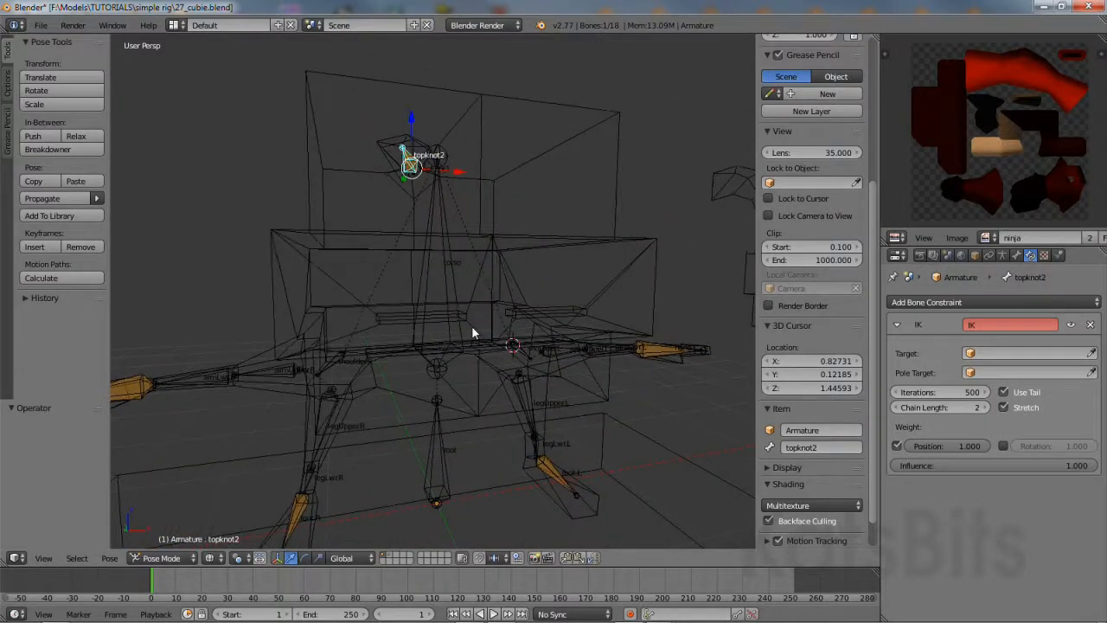
Select the torso bone again and save the changes to the current file.
right_click(434, 327)
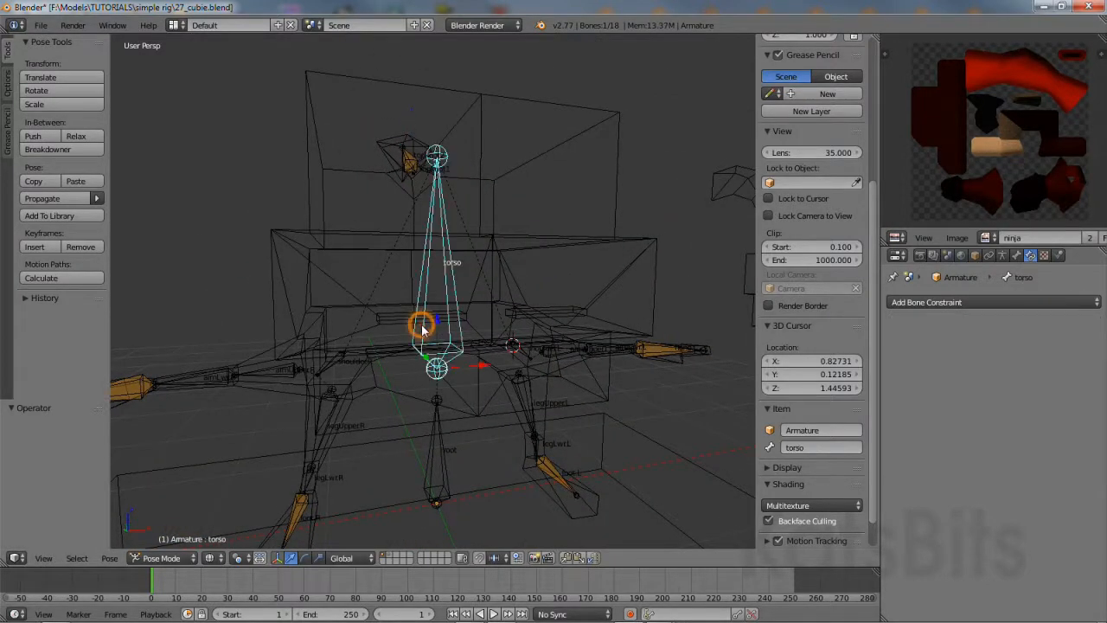
left_click(40, 25)
left_click(67, 138)
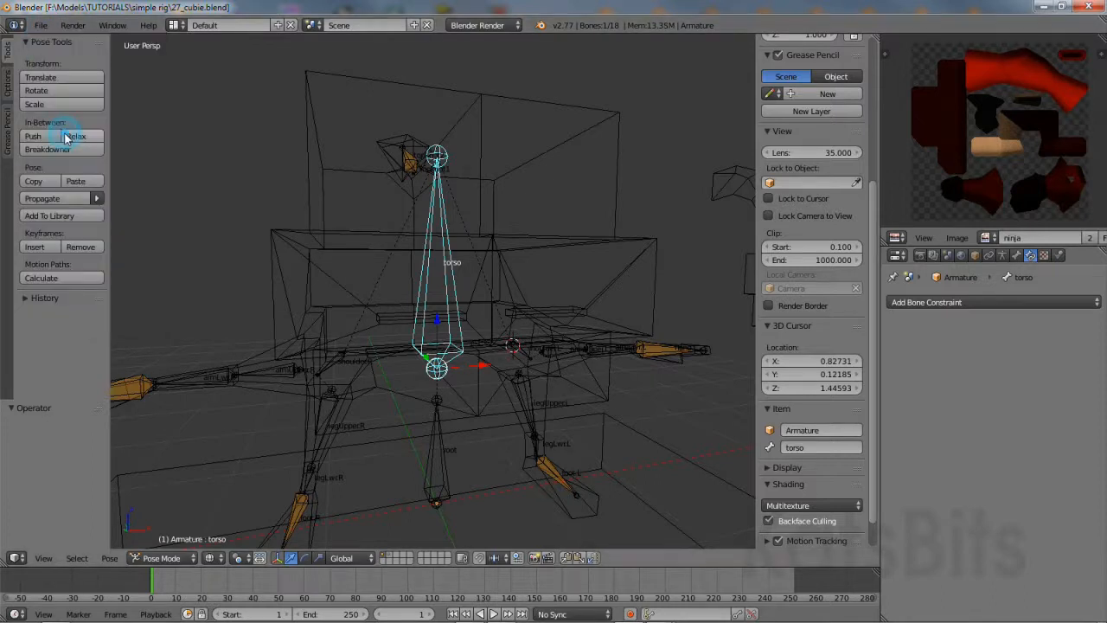
Select both halves of the character mesh in Object Mode and join them into one object.
right_click(547, 243)
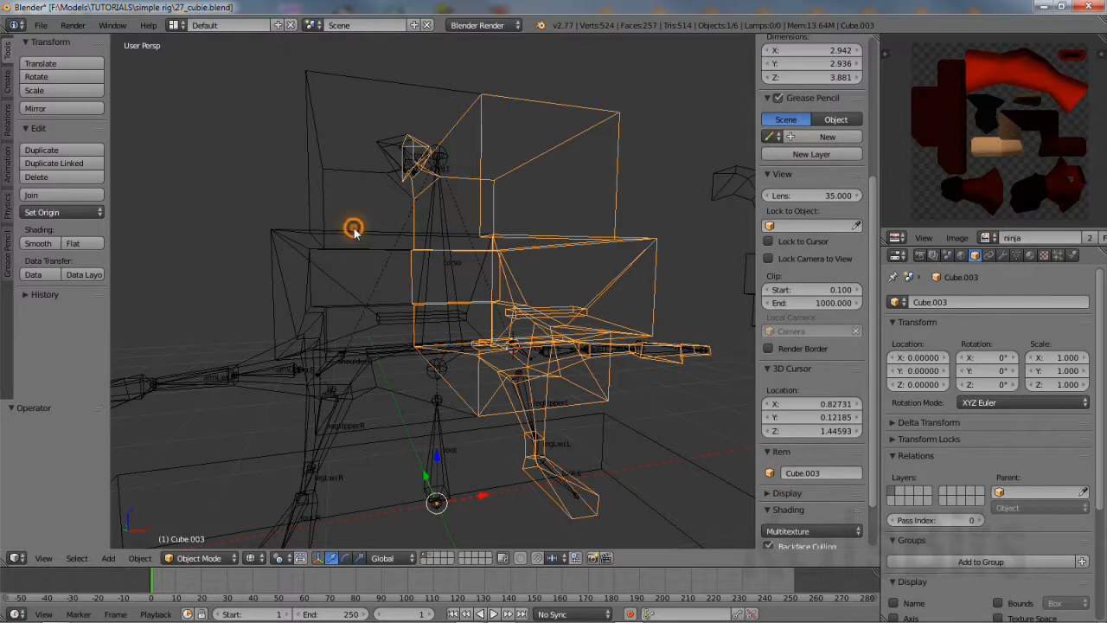
right_click(354, 229, "shift")
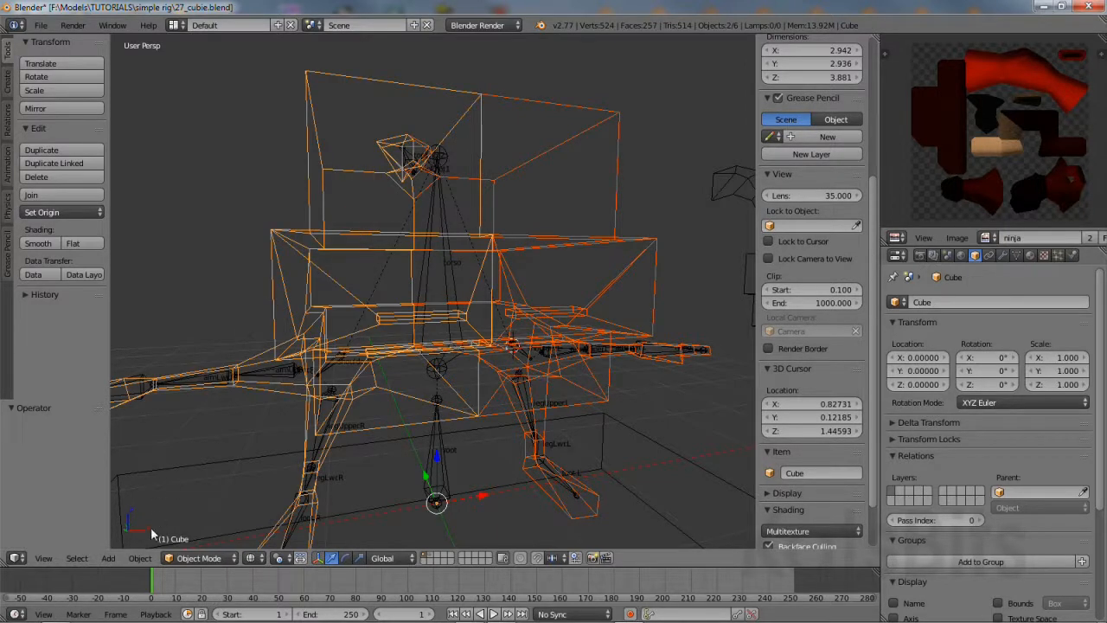
left_click(139, 557)
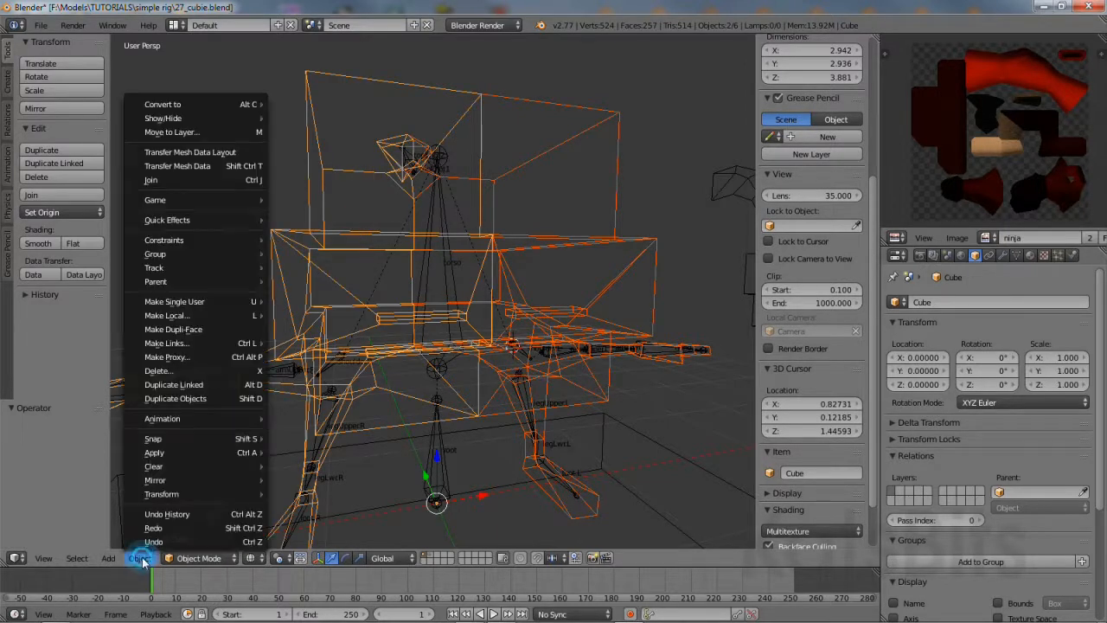
left_click(212, 179)
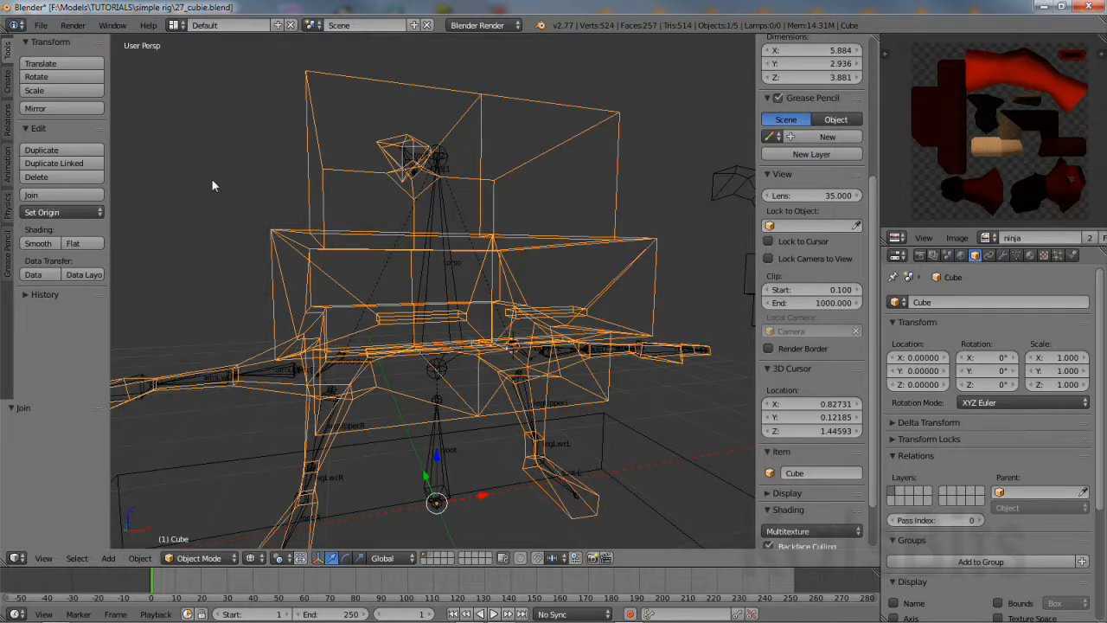
Remove doubles from all vertices of the joined character mesh in Edit Mode, returning to Object Mode.
left_click(202, 559)
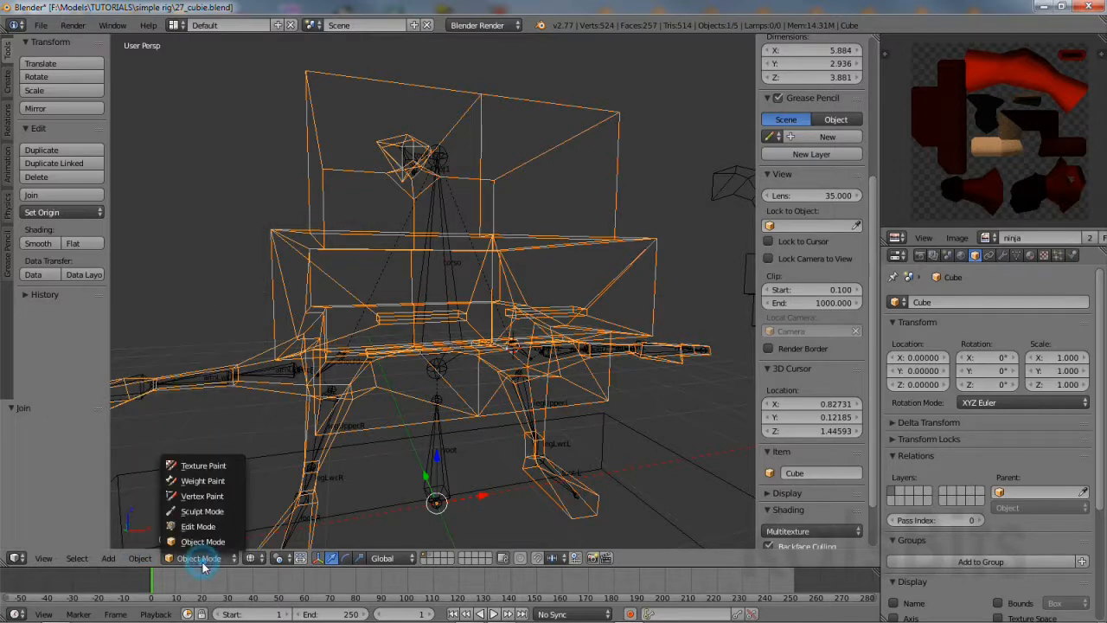
left_click(201, 526)
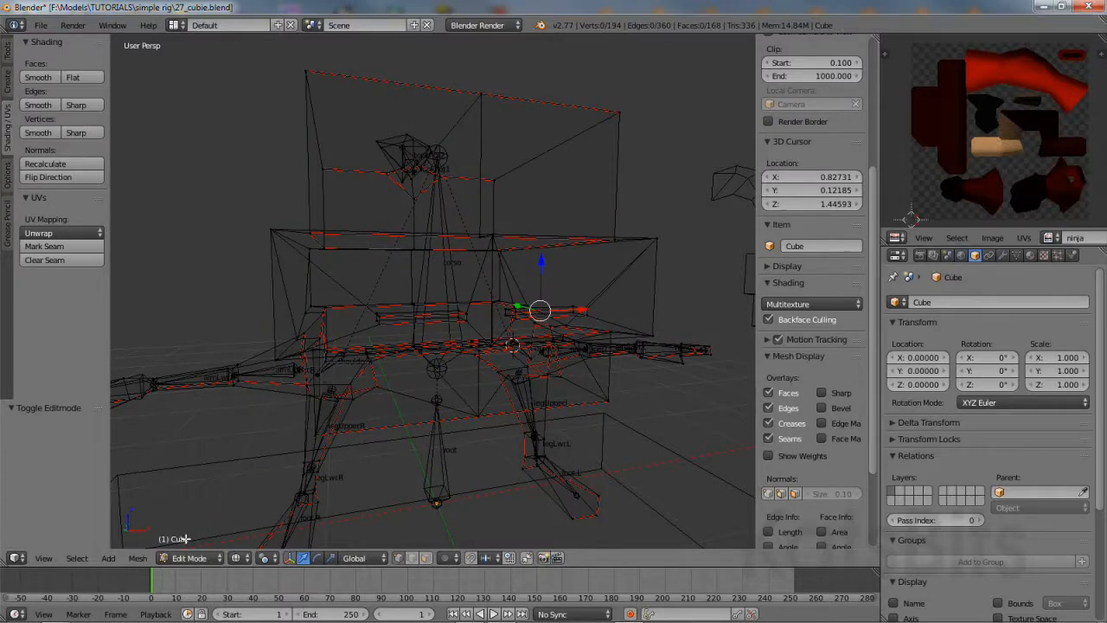
left_click(81, 562)
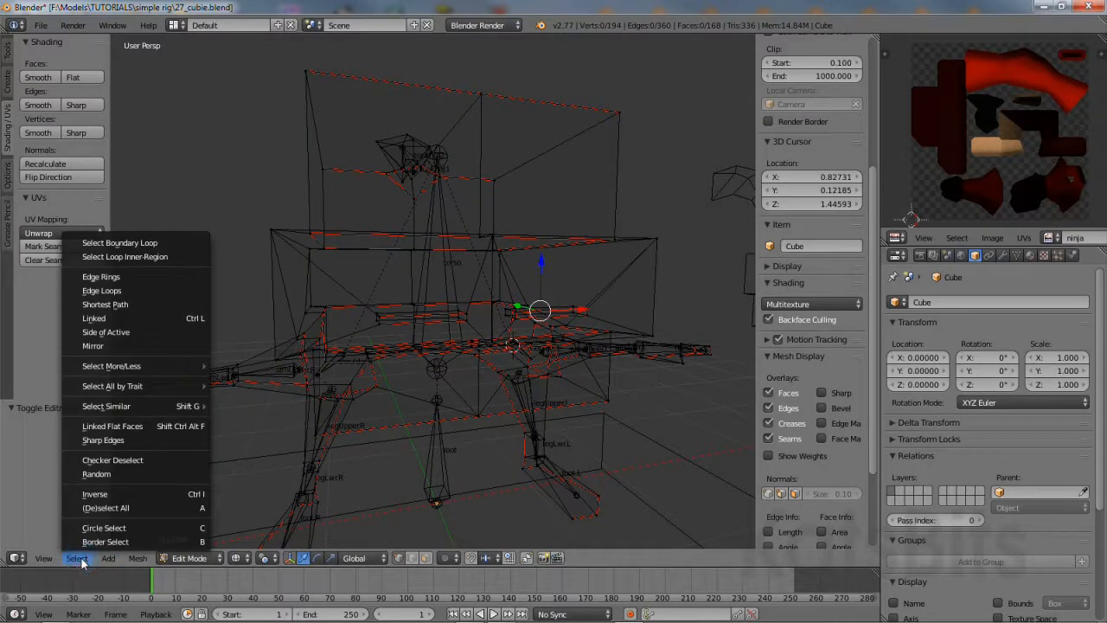
left_click(93, 498)
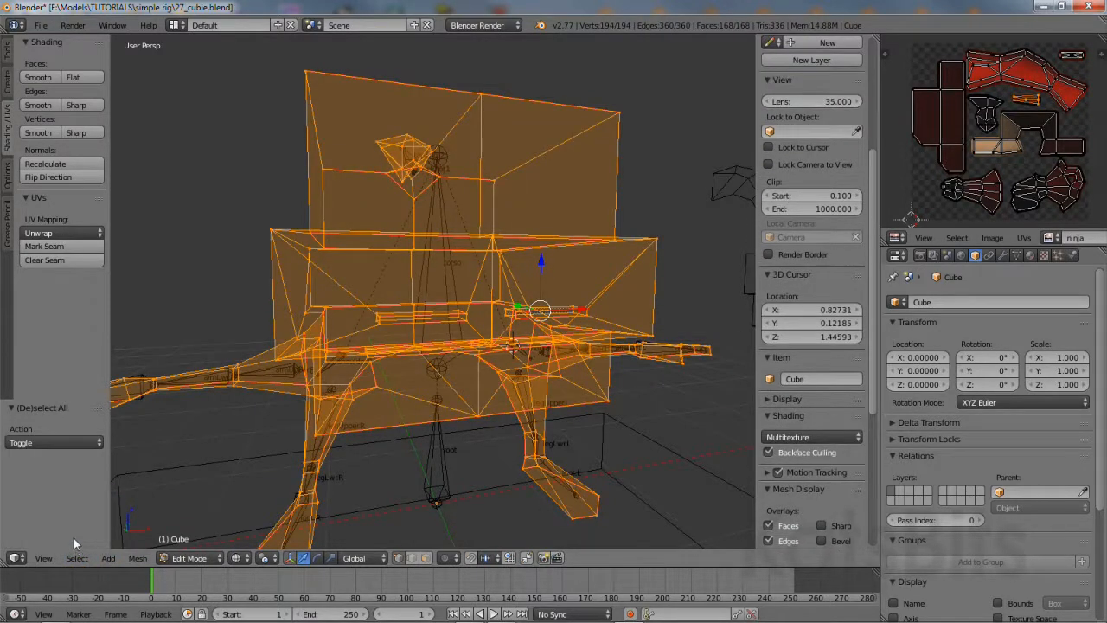
left_click(6, 50)
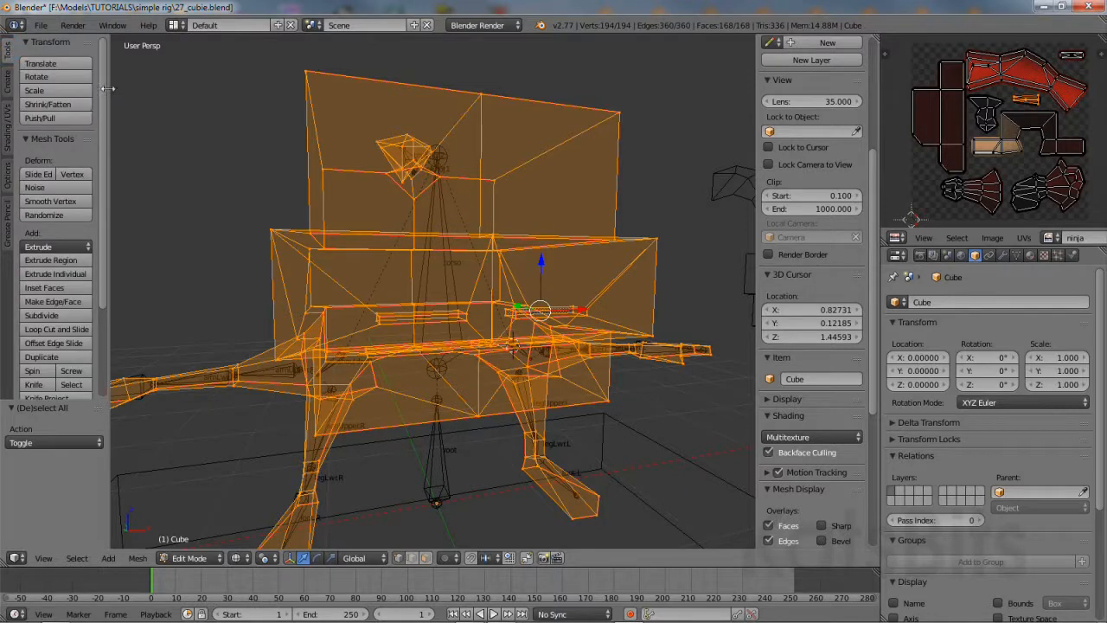
scroll(96, 208, "down", 3)
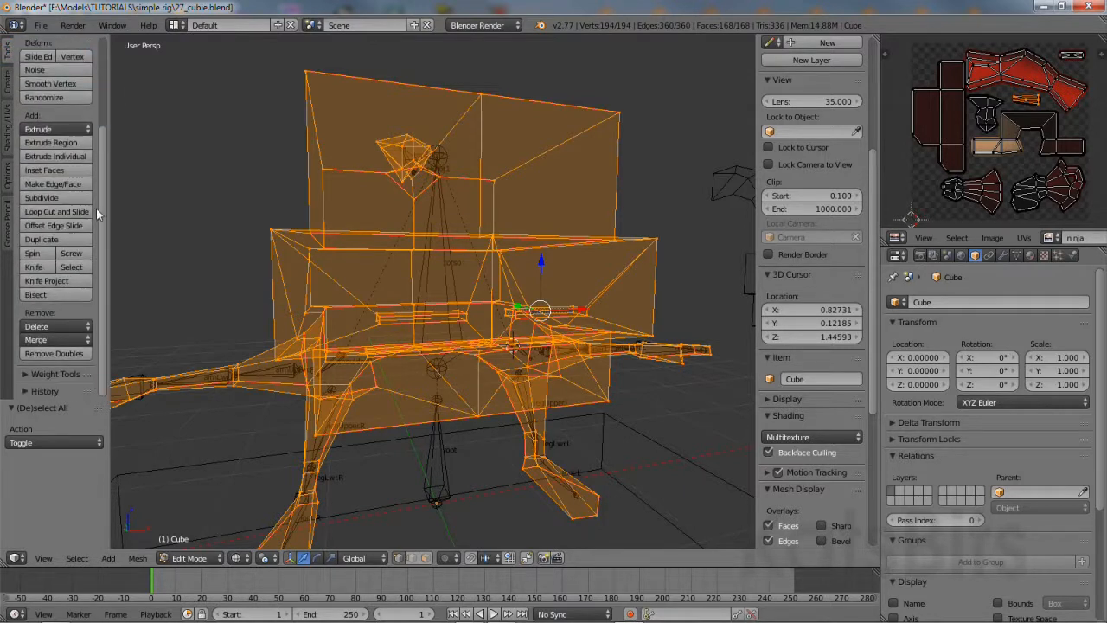
left_click(64, 353)
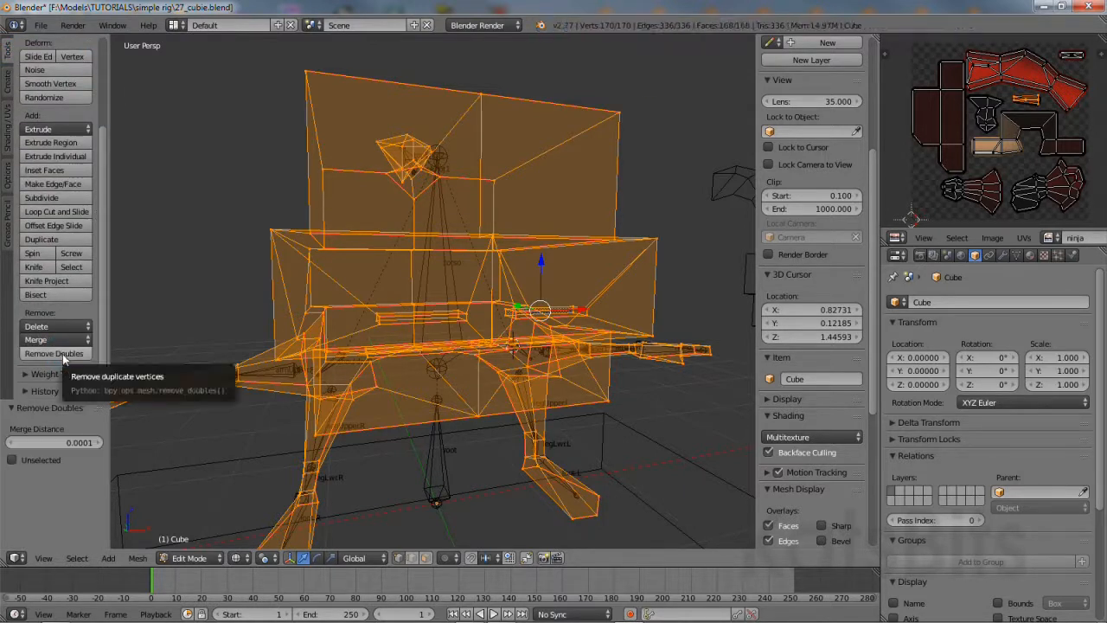
left_click(190, 558)
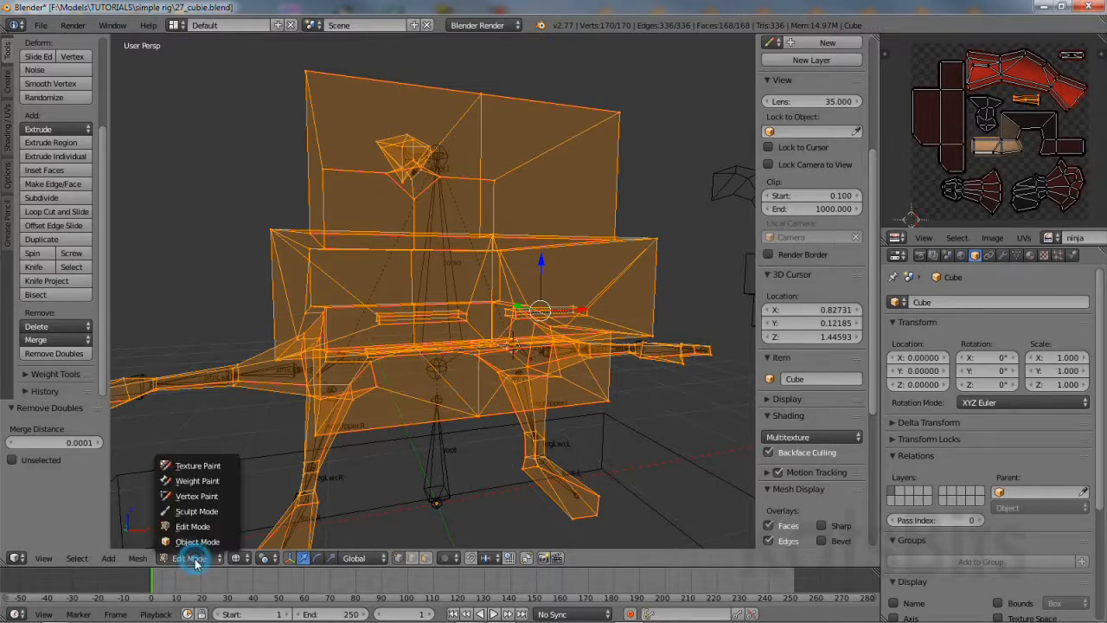
left_click(195, 541)
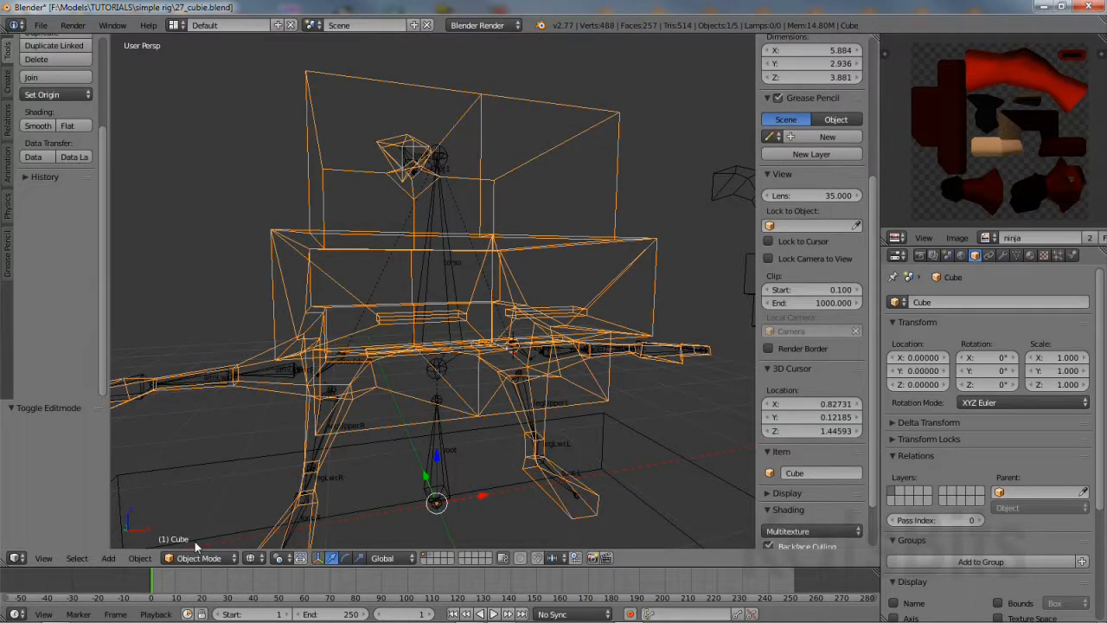
Set the viewport shading to Texture and put the armature into Pose Mode.
left_click(252, 557)
left_click(275, 495)
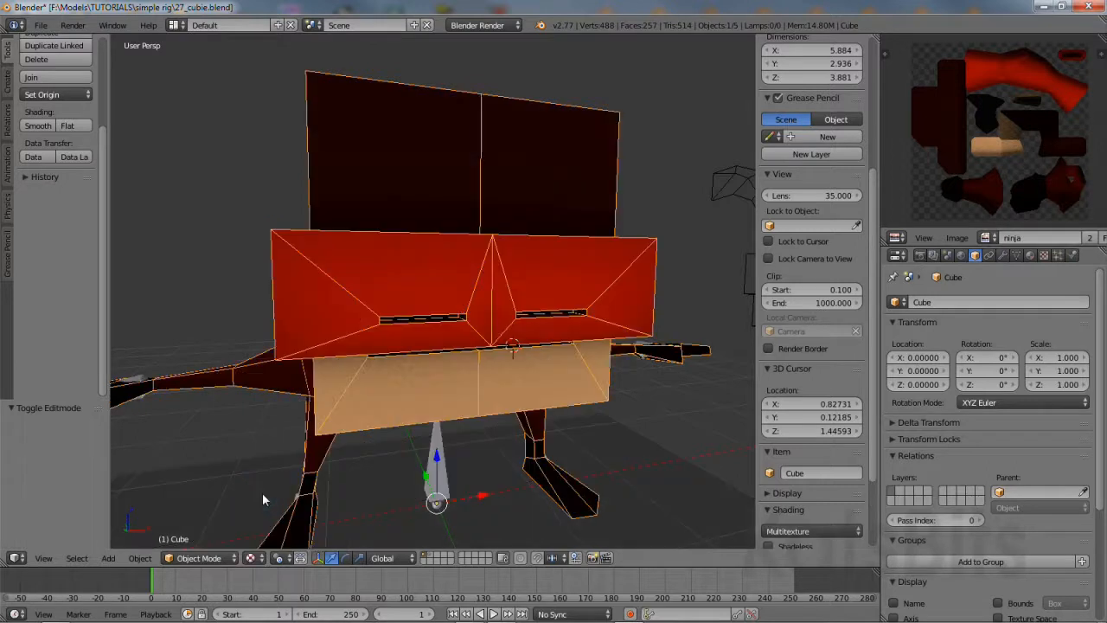
right_click(444, 484)
key("ctrl+Tab")
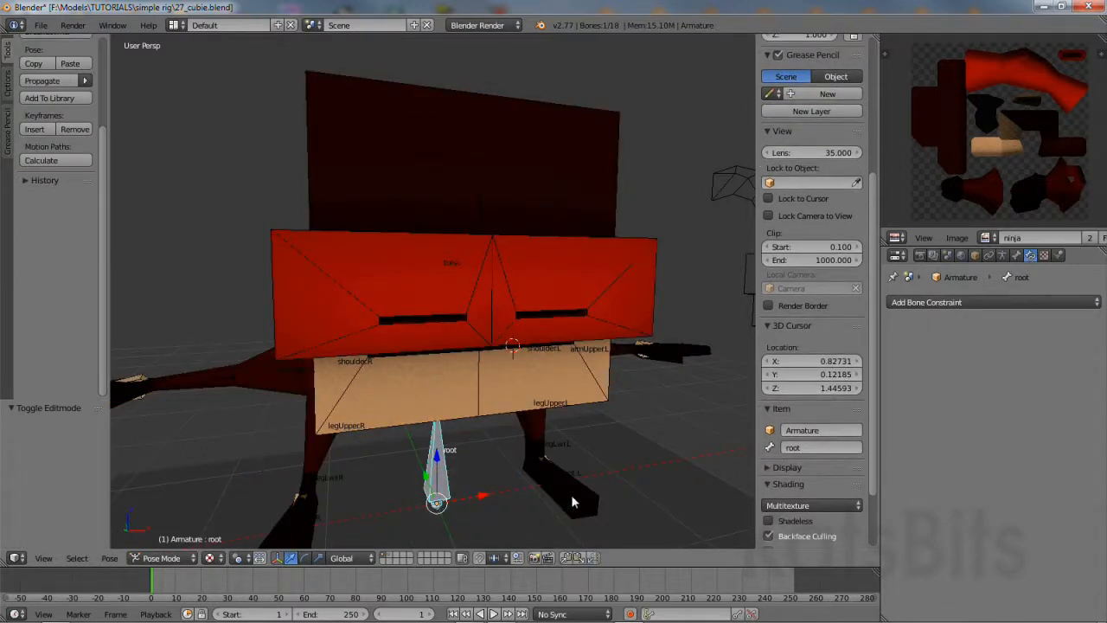
Select the foot.L bone and test-move it against the textured mesh, cancelling the move.
right_click(571, 501)
mouse_move(544, 462)
left_mouse_down()
mouse_move(598, 424)
mouse_move(560, 469)
left_mouse_up()
right_click(554, 447)
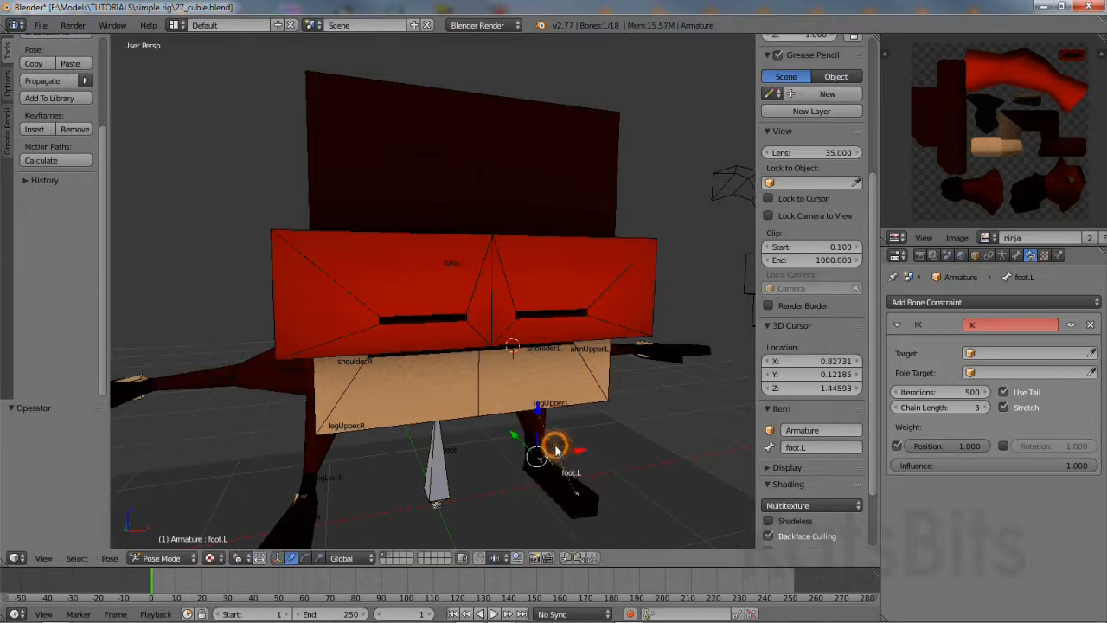
Test-move the hand.L bone and the hand.R bone against the textured mesh, cancelling each move.
right_click(676, 347)
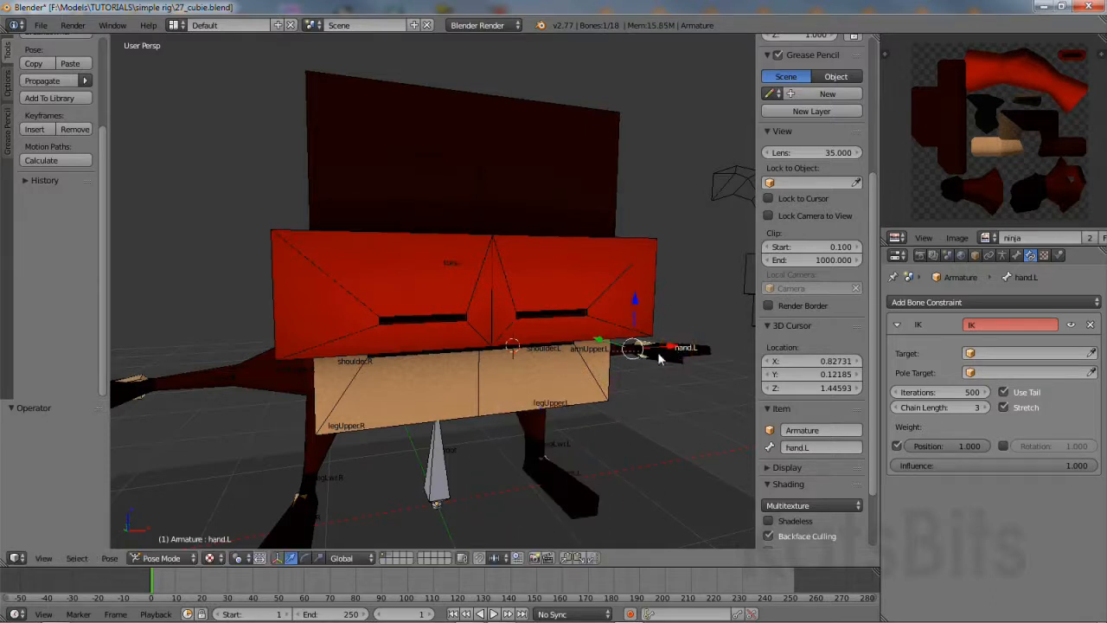
left_click_drag(636, 348, 655, 366)
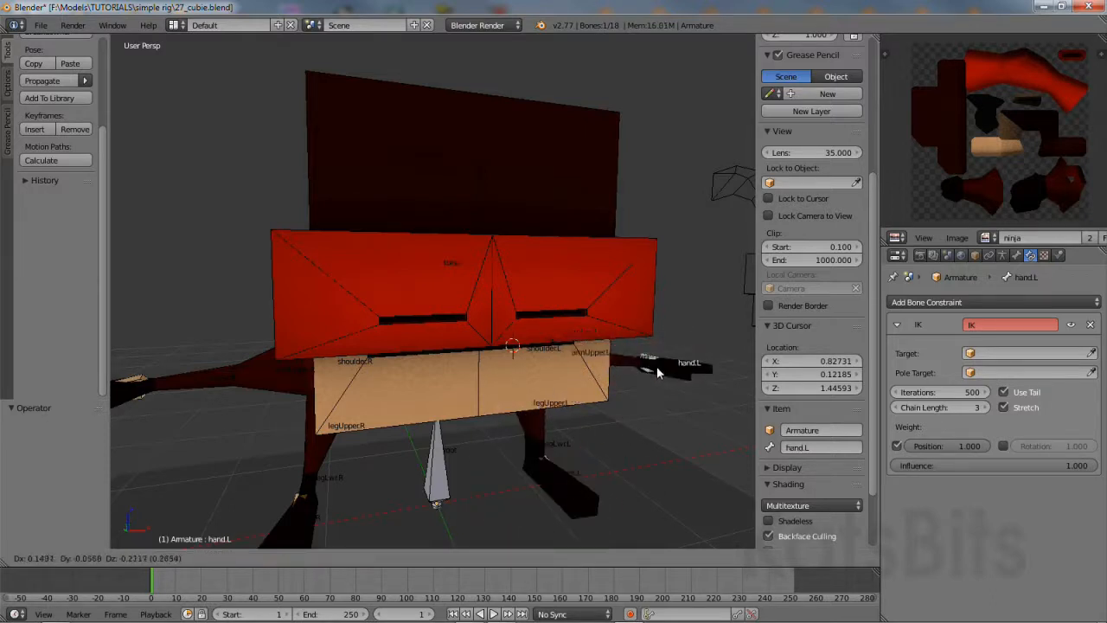
right_click(654, 366)
right_click(134, 392)
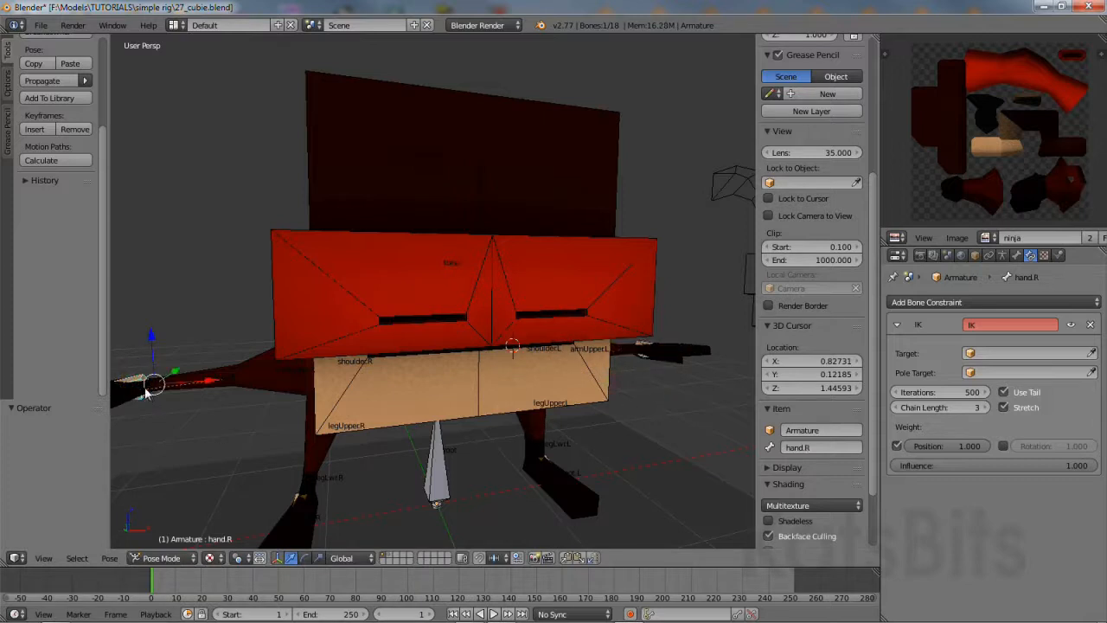
left_click_drag(146, 386, 215, 413)
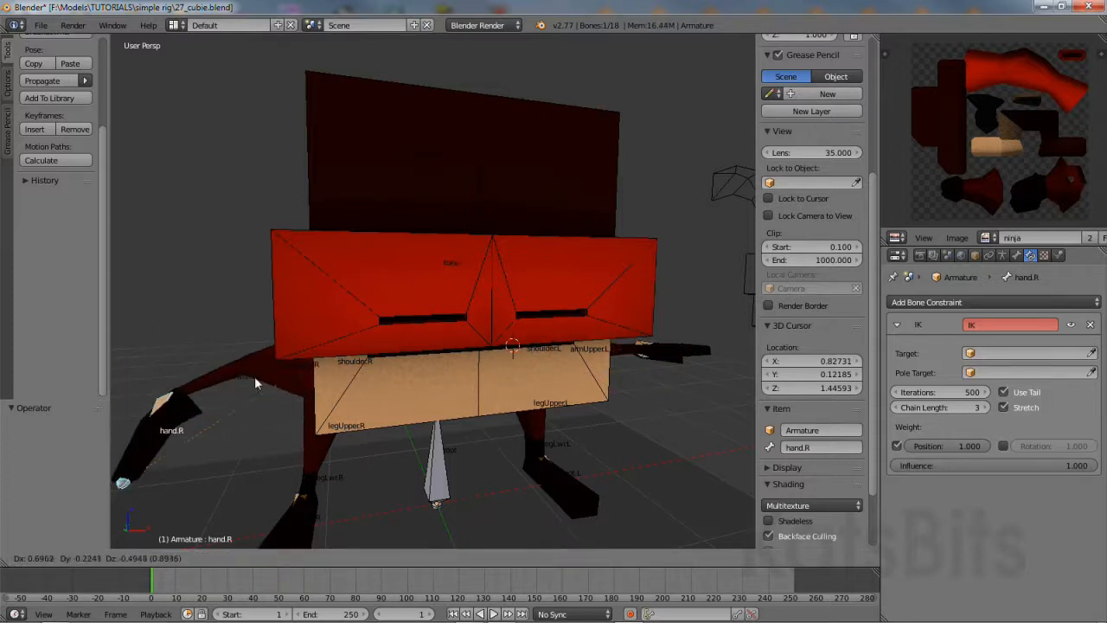
right_click(233, 322)
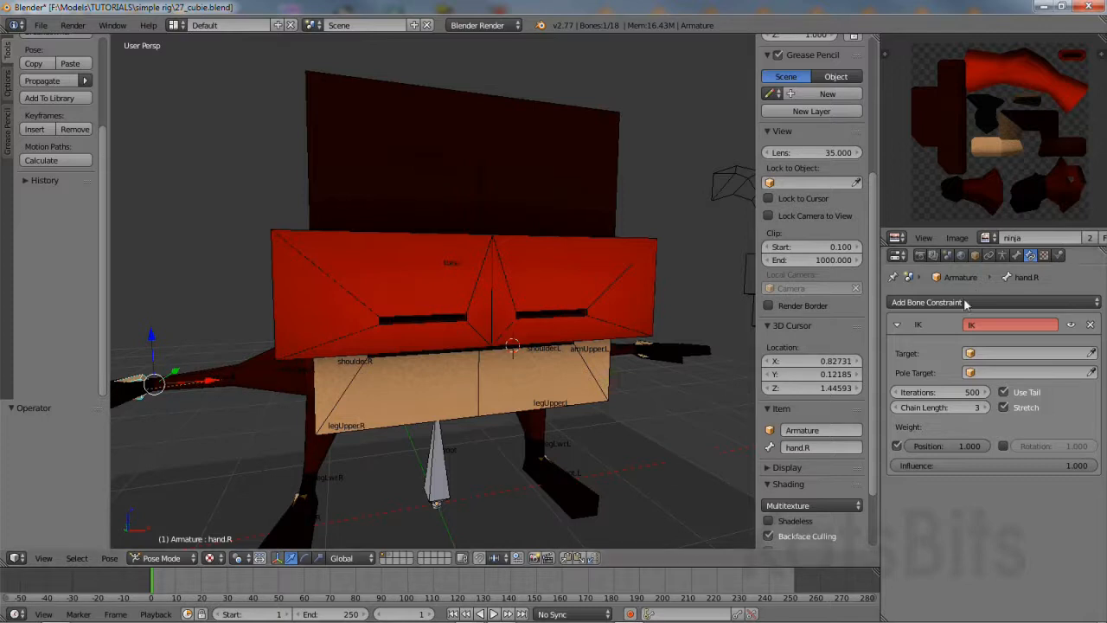
Turn on X-Ray display for the armature so its bones draw in front of the mesh.
left_click(1003, 256)
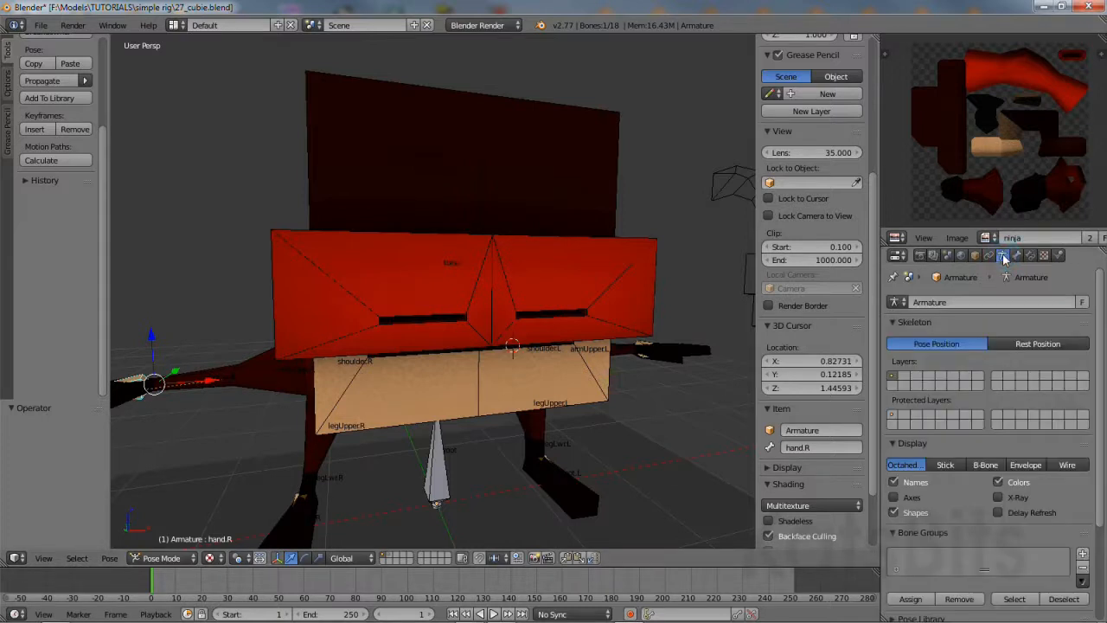
left_click(997, 497)
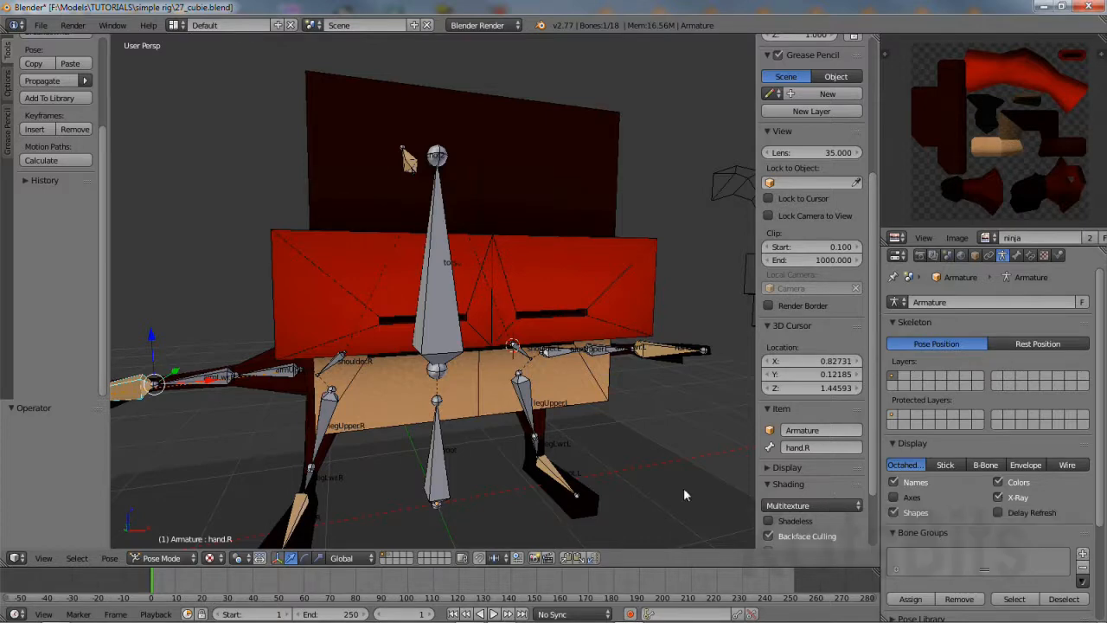
Save the scene as a new version named 28_cubie.blend in the simple rig folder.
left_click(41, 25)
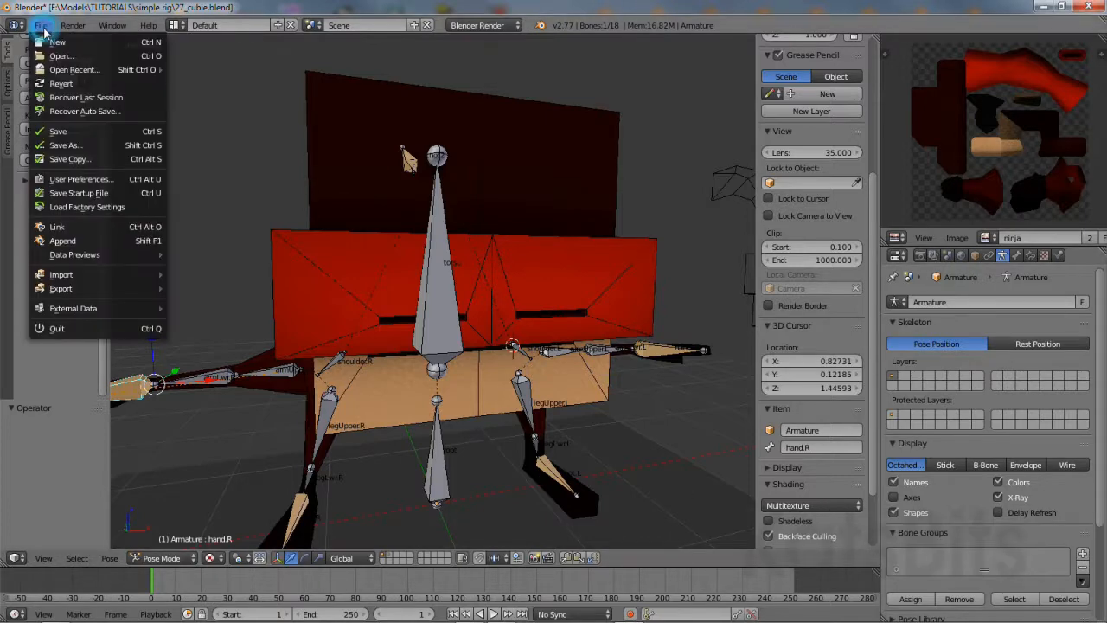
left_click(80, 140)
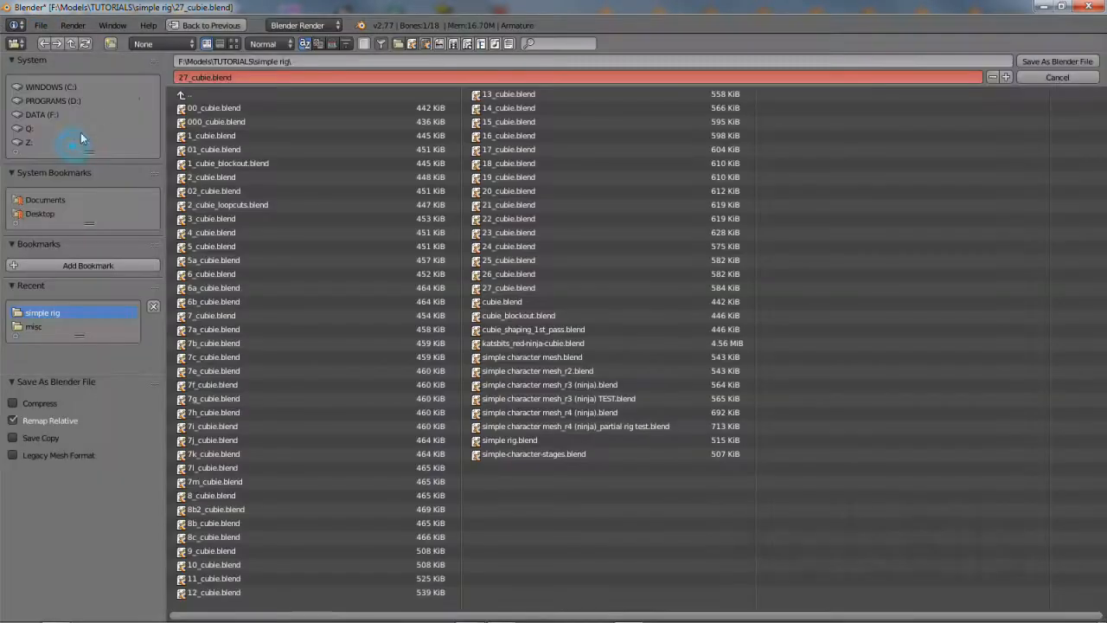
left_click(183, 77)
key("Return")
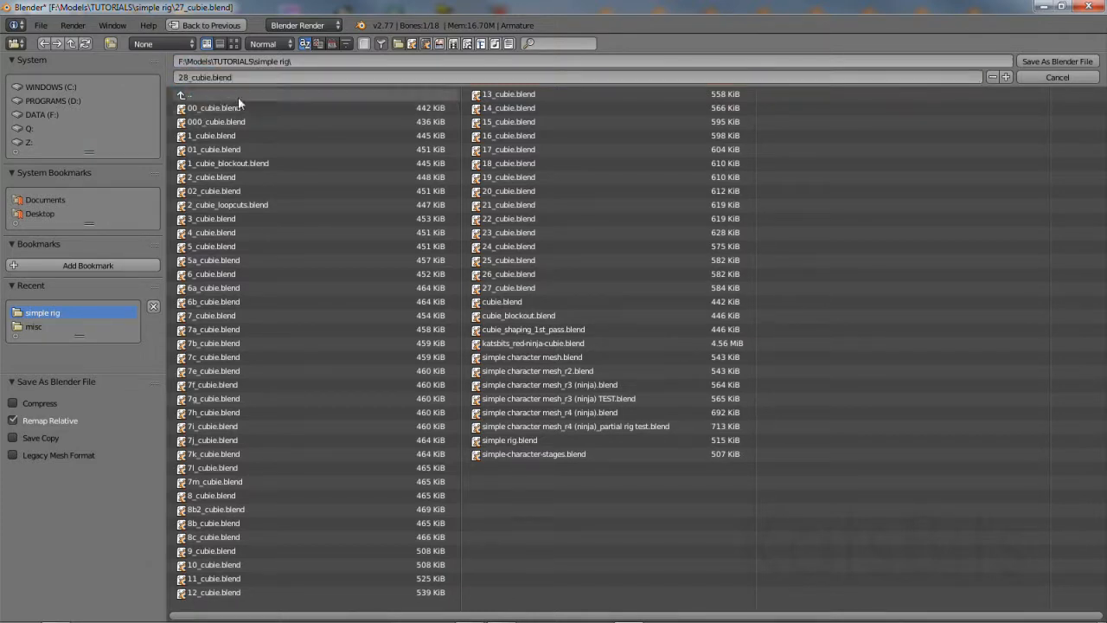
left_click(1051, 64)
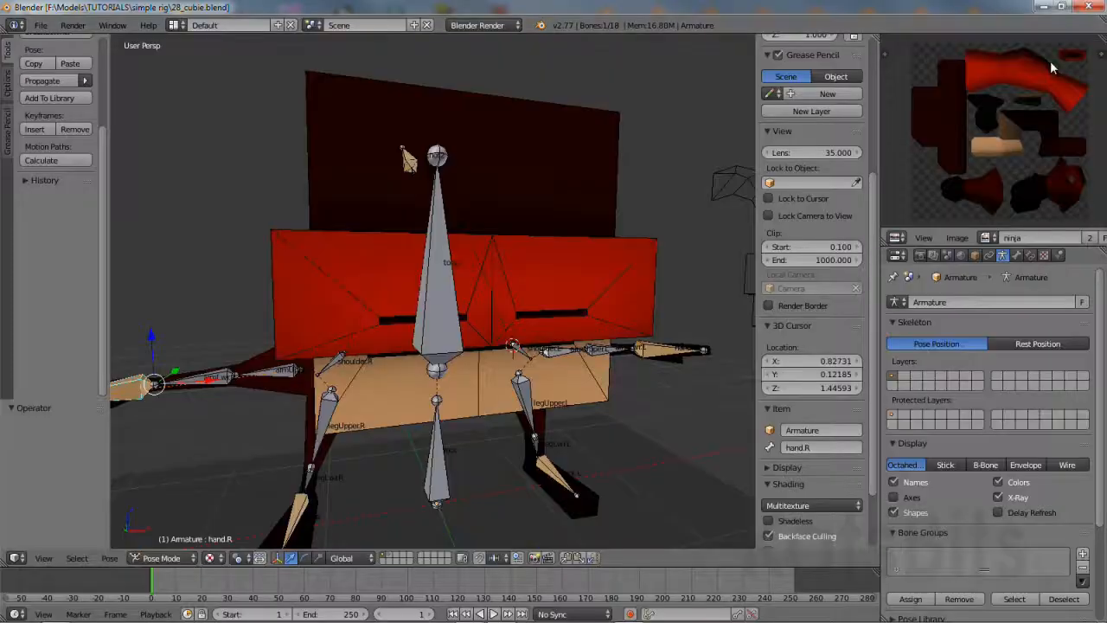